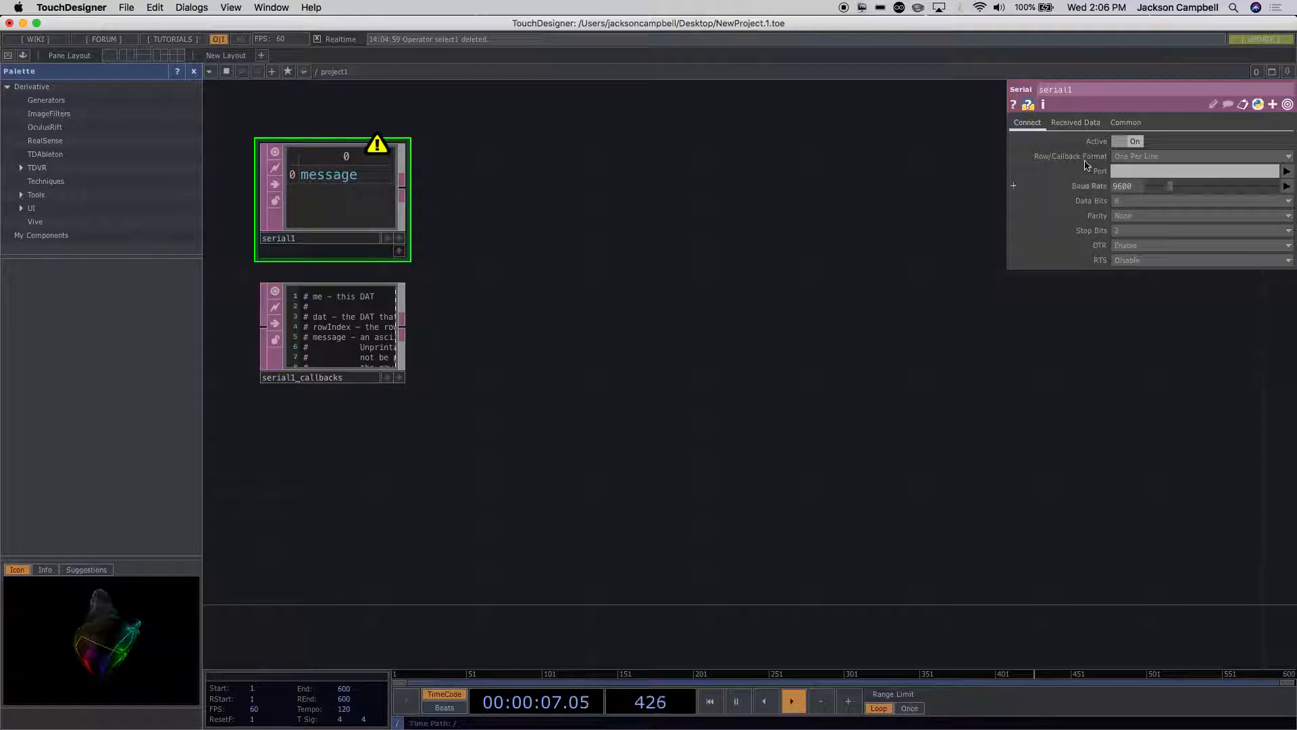
Step: Set the port of the serial1 DAT to the Arduino's usbmodem1421 device
left_click(1142, 171)
left_click(1286, 171)
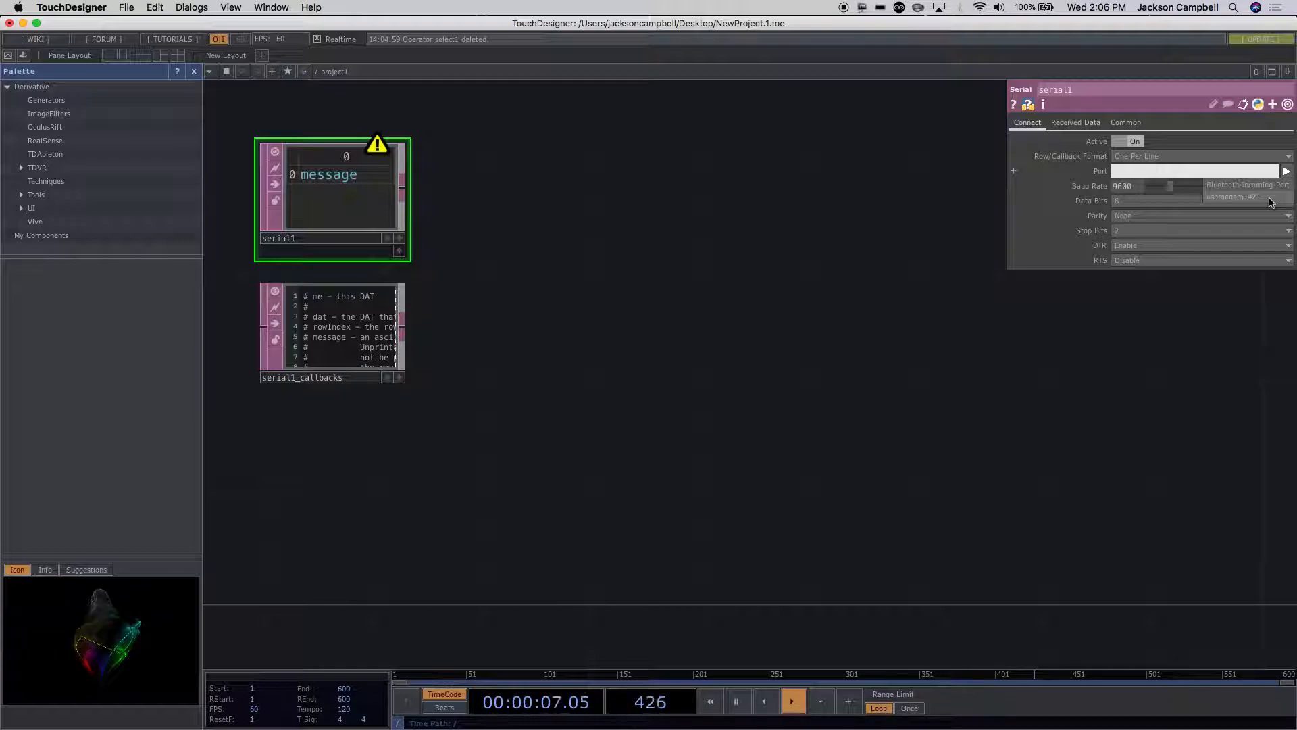
left_click(1269, 197)
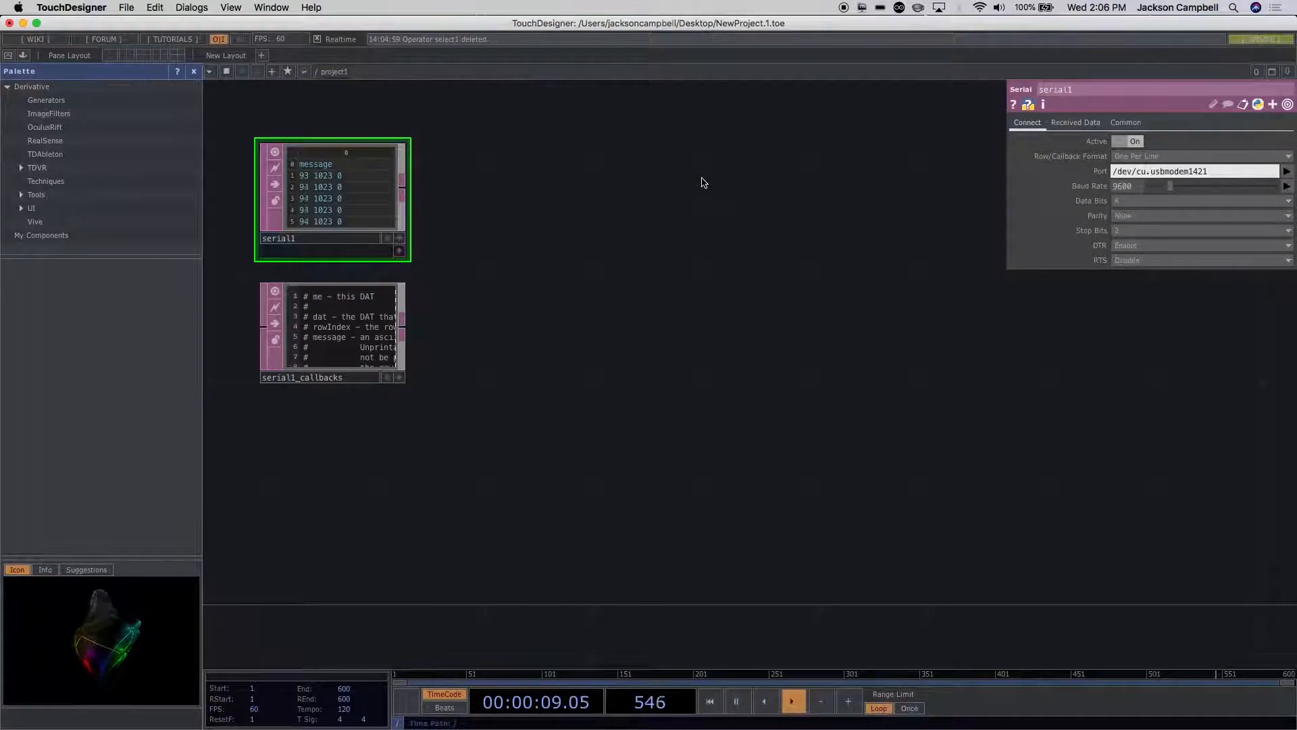
scroll(701, 178, "up", 3)
scroll(701, 177, "down", 1)
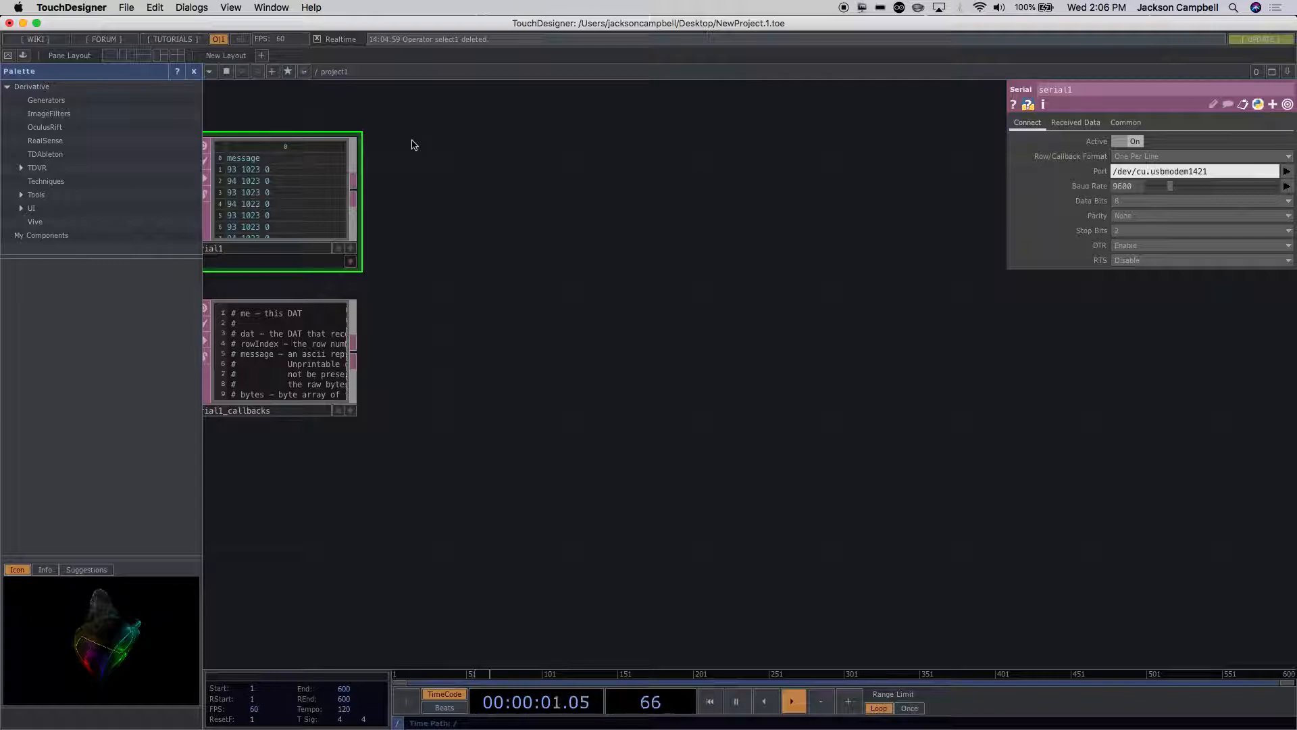
left_click_drag(414, 145, 501, 141)
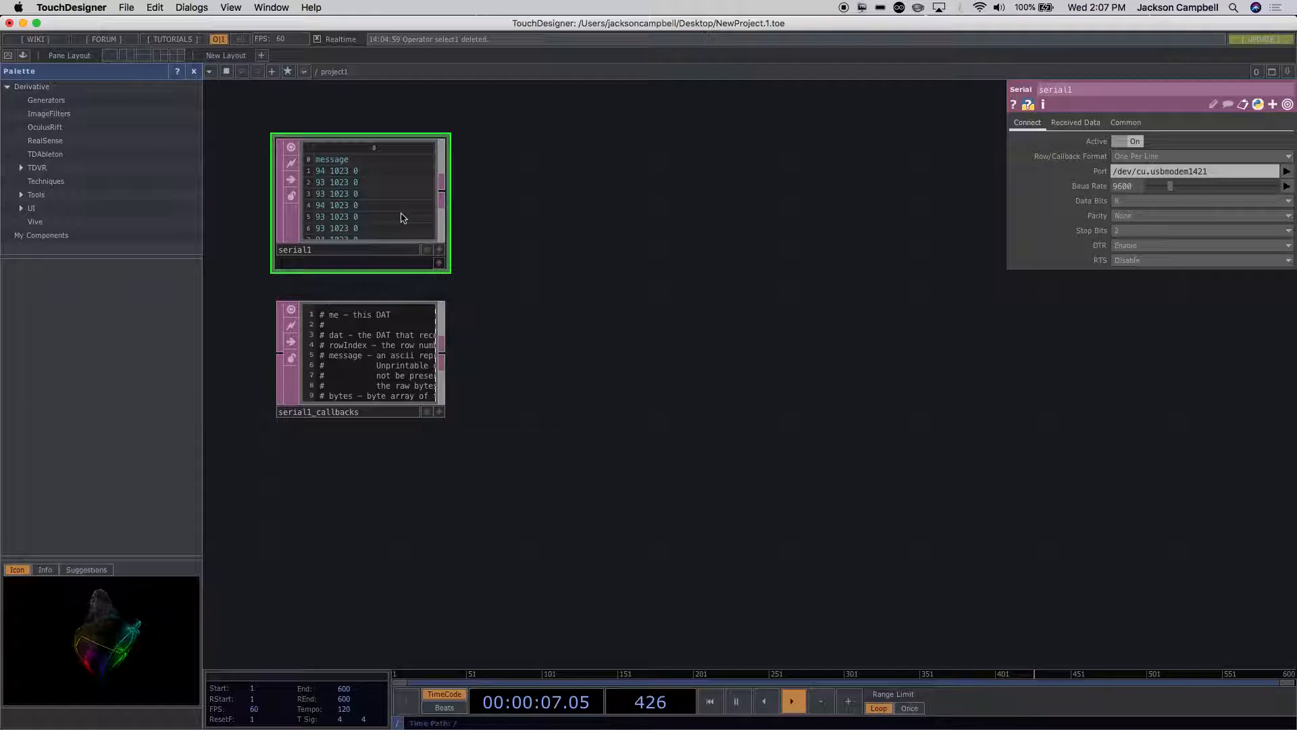
Step: Switch to Arduino and bring the Touch_Designer_Week_10_HW sketch to the front
mouse_move(518, 717)
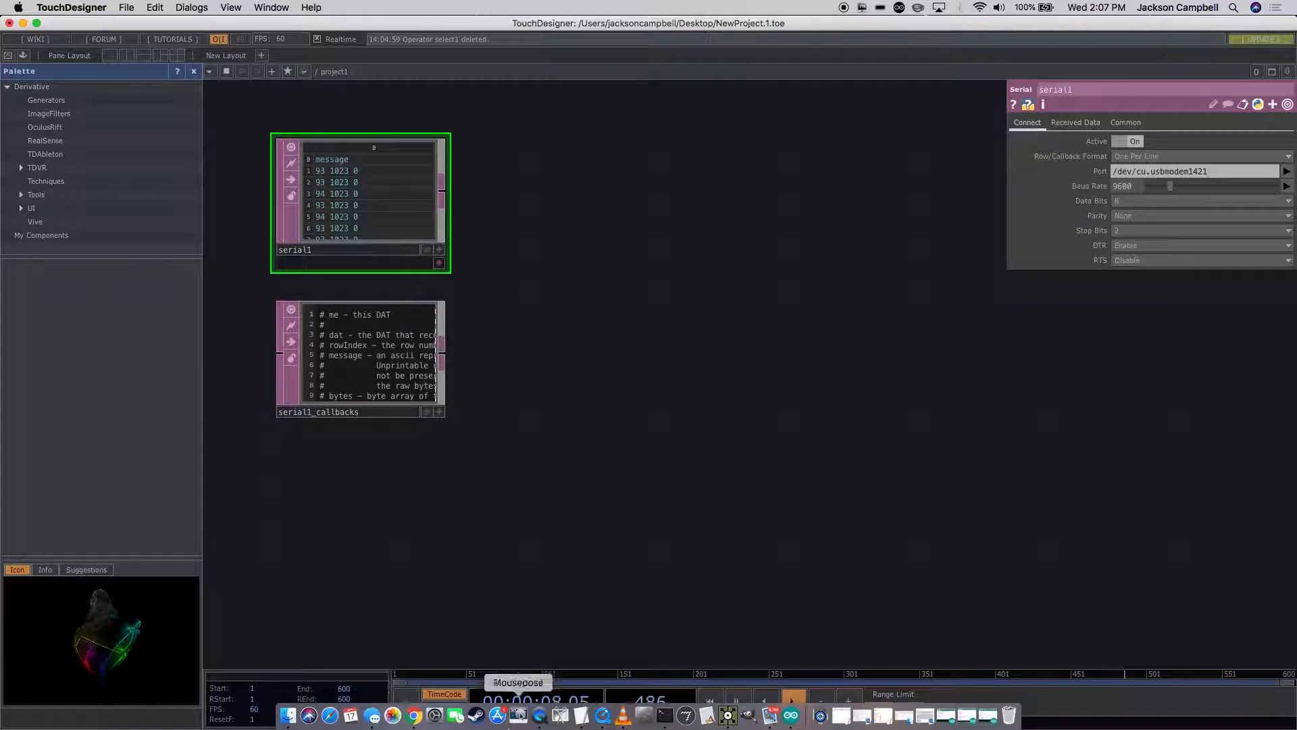
left_click(791, 714)
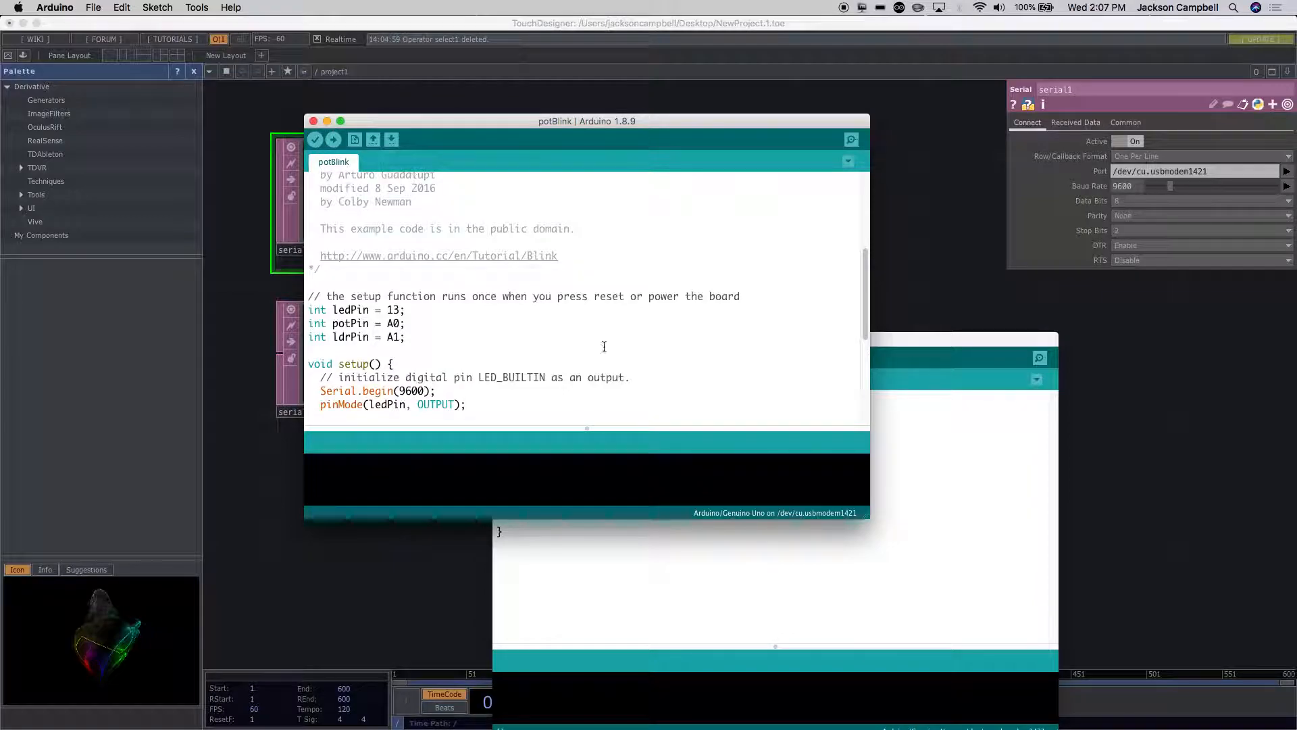
left_click(720, 537)
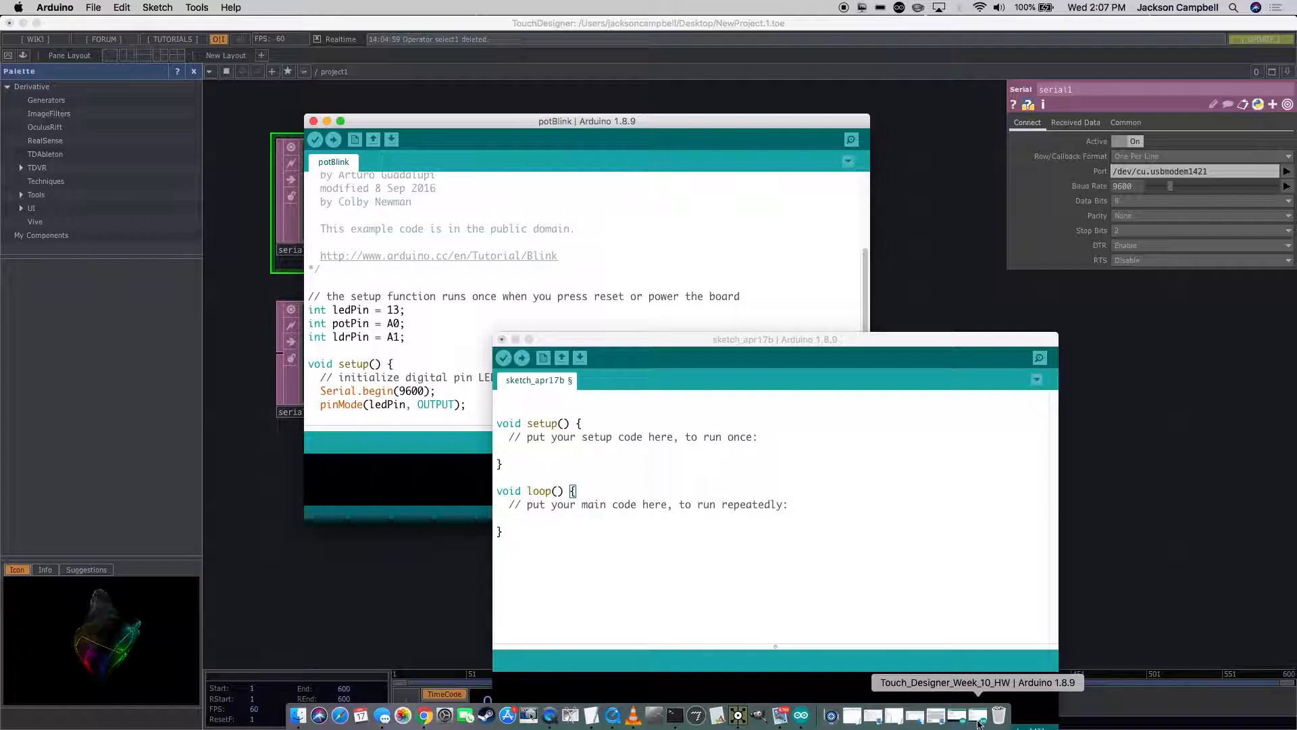
left_click(977, 716)
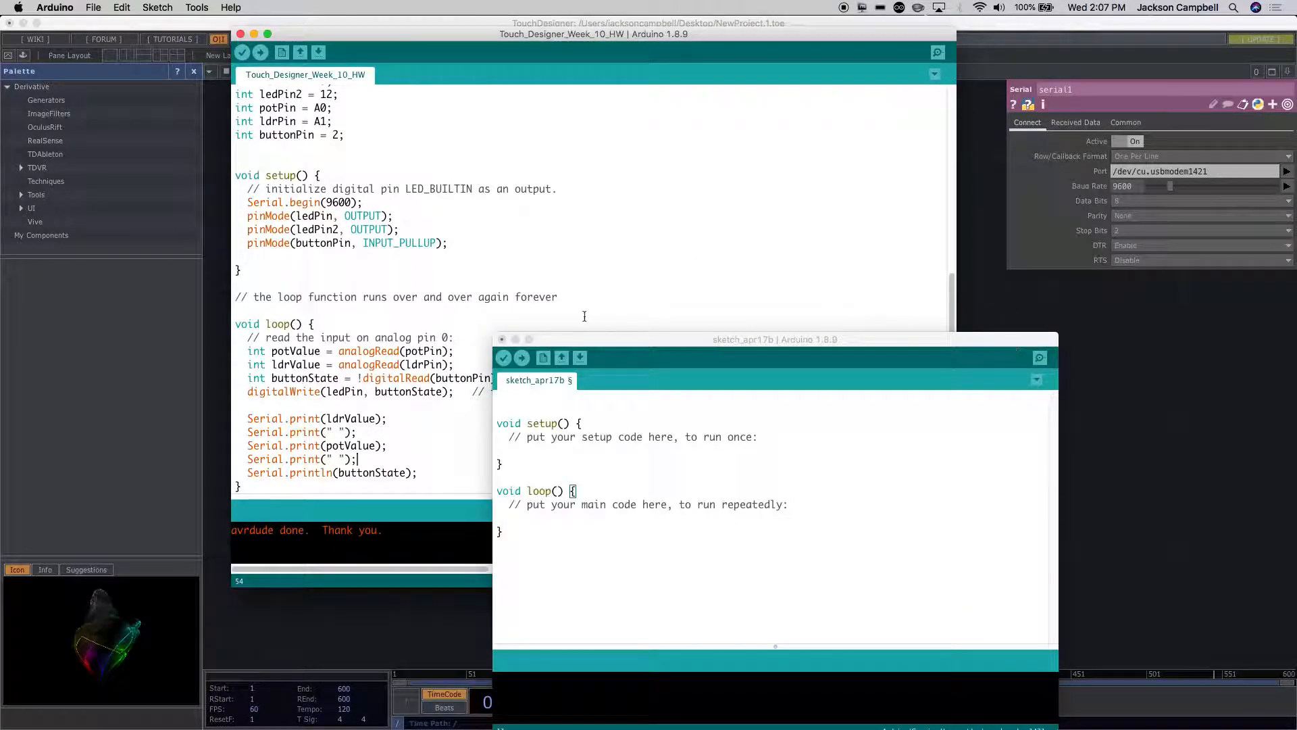
left_click(501, 340)
left_click(501, 340)
left_click(419, 338)
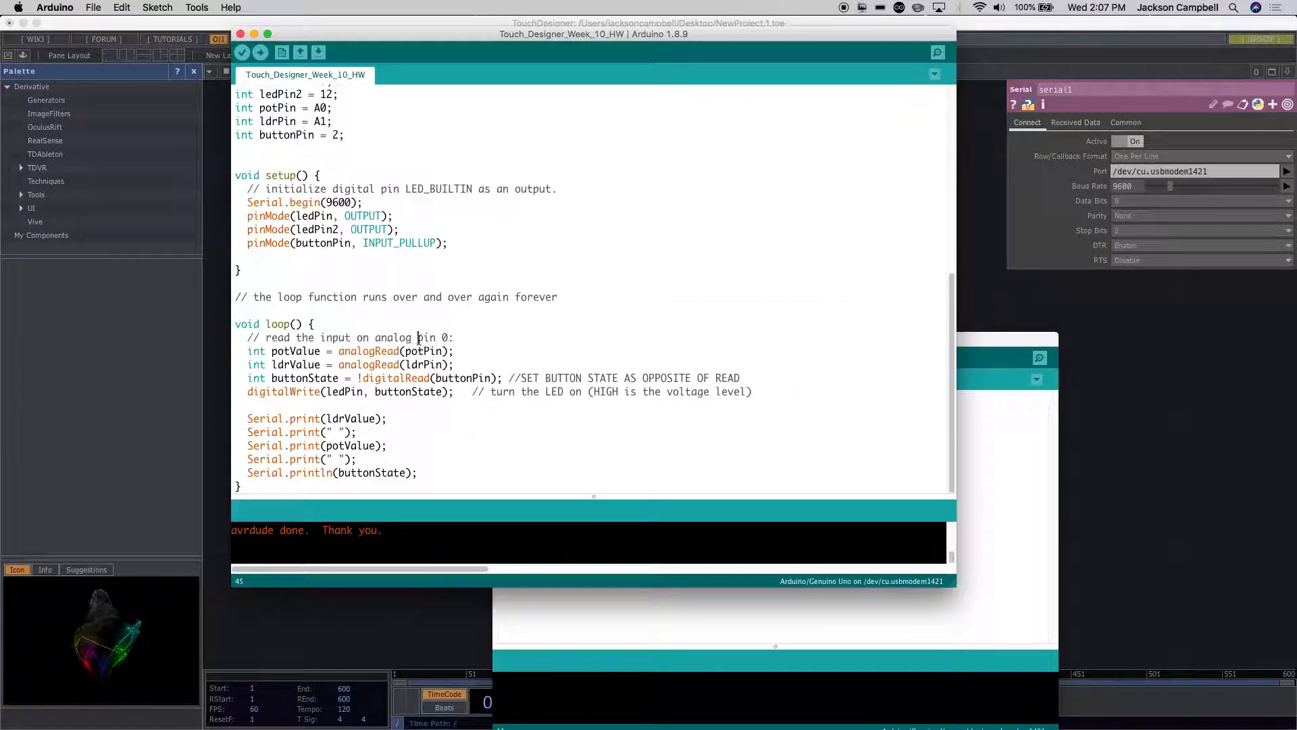
key("super+Tab")
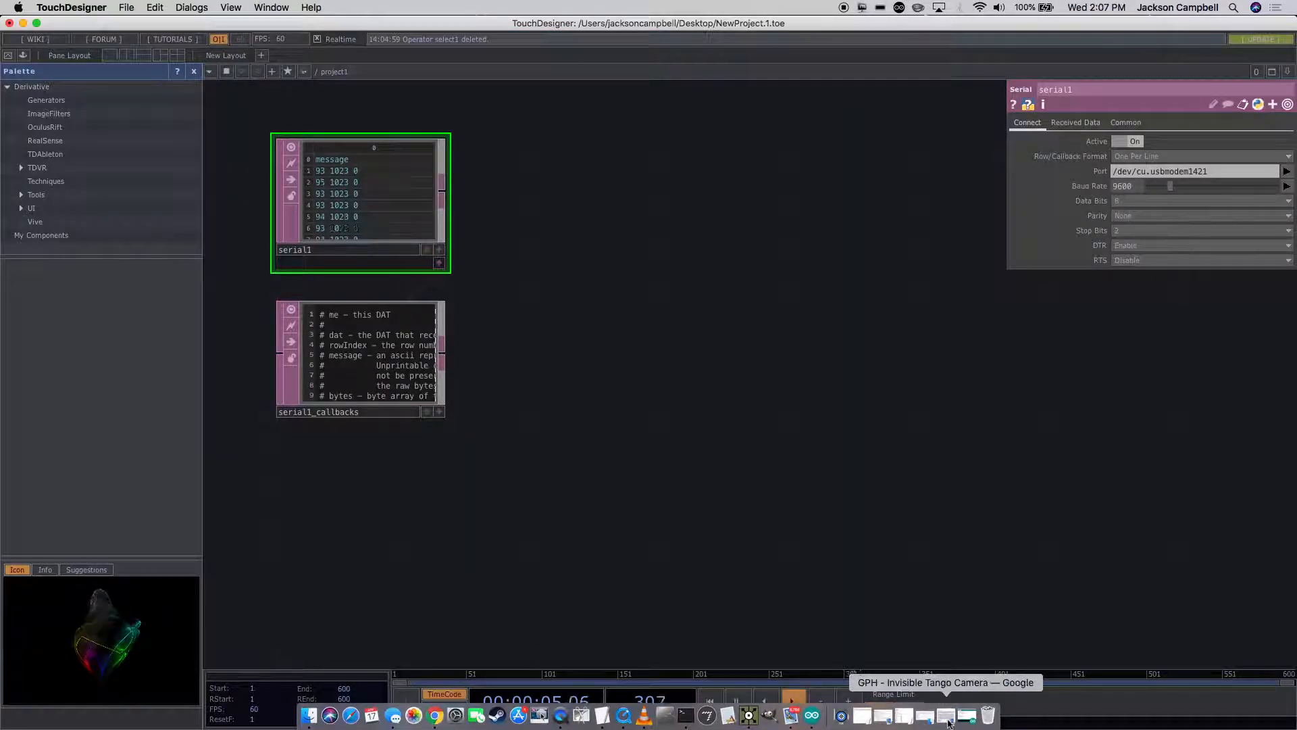
left_click(966, 716)
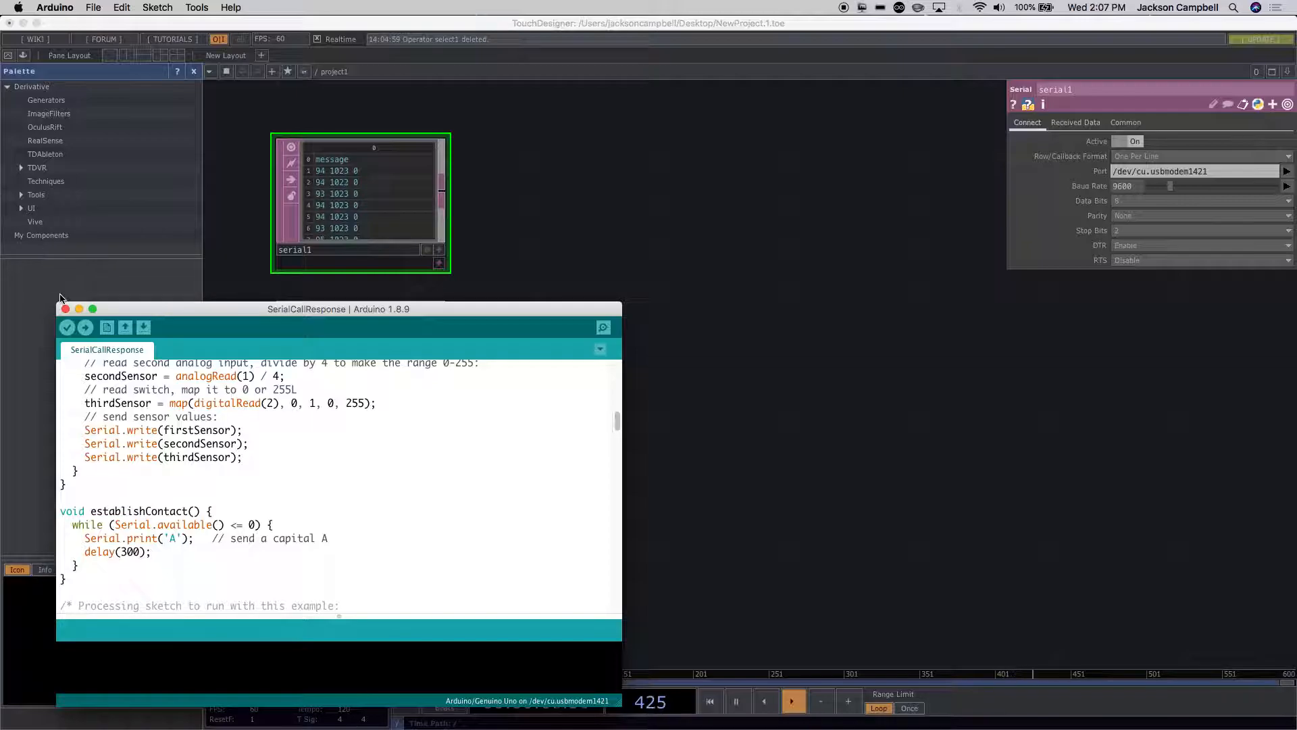
key("super+grave")
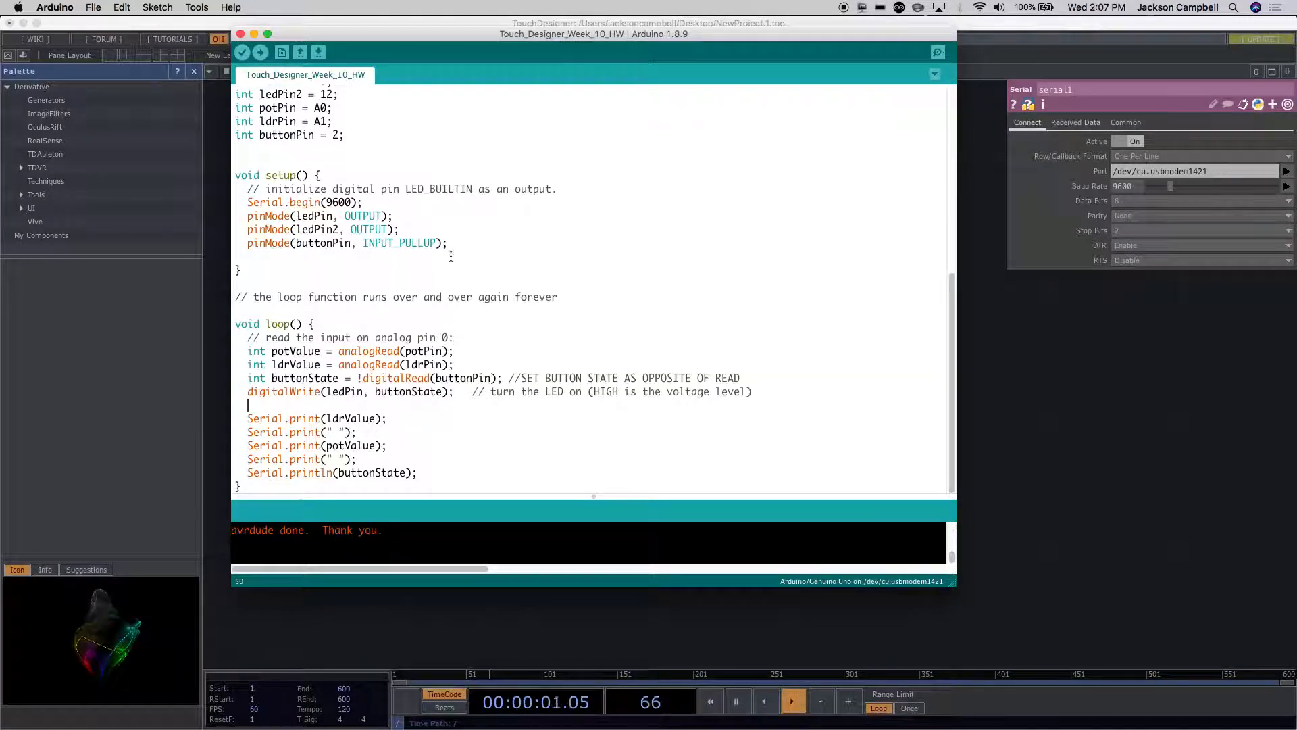
Step: Change the Serial.println call for buttonState at the end of the loop function to Serial.print
left_click(327, 472)
key("Right")
key("Right")
key("Left")
key("BackSpace")
key("BackSpace")
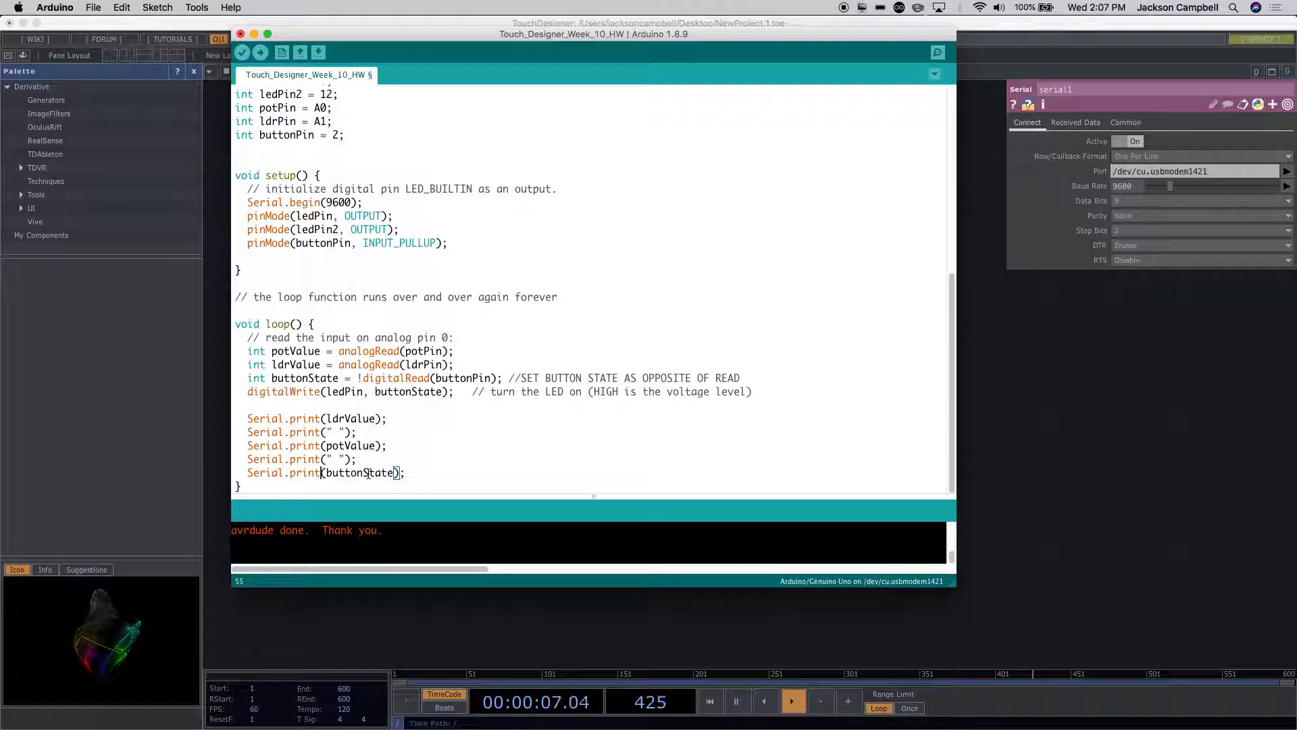
Step: Add the line Serial.print('\n'); after the buttonState print statement in the loop function
left_click(429, 470)
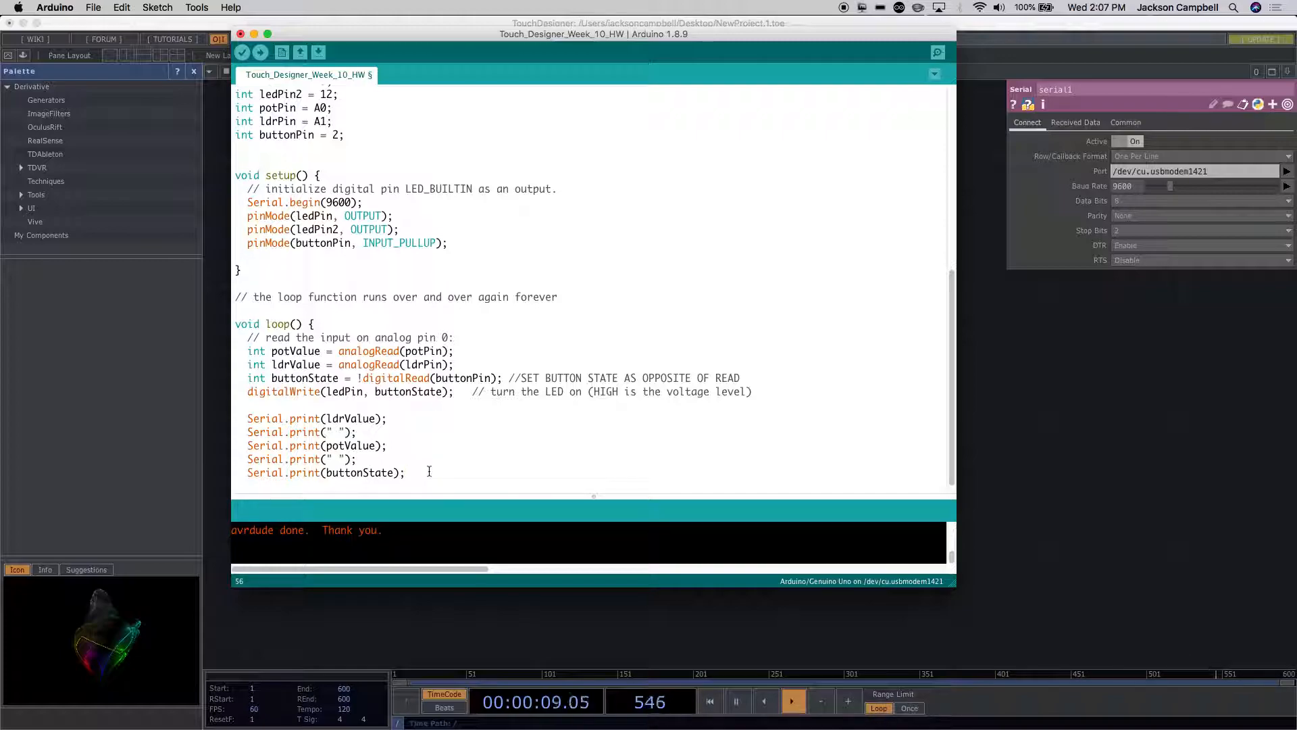
type("Serial")
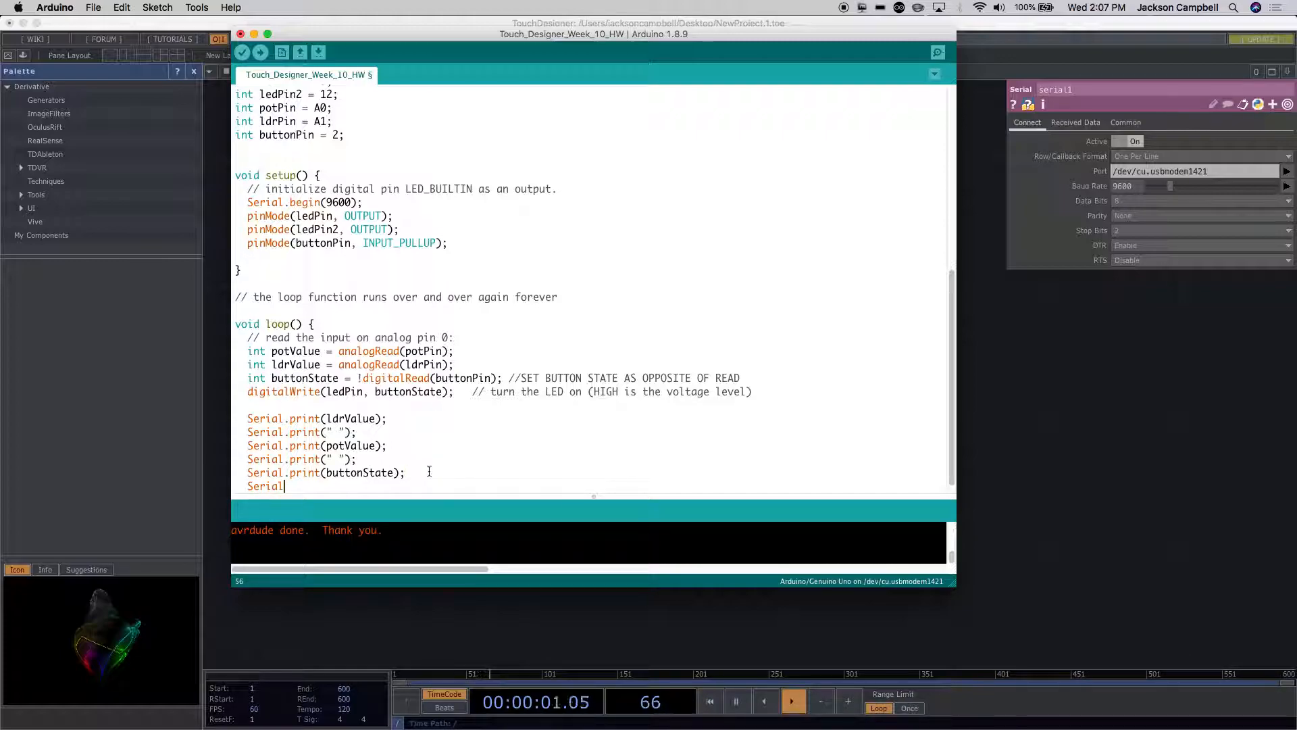
type(".print(")
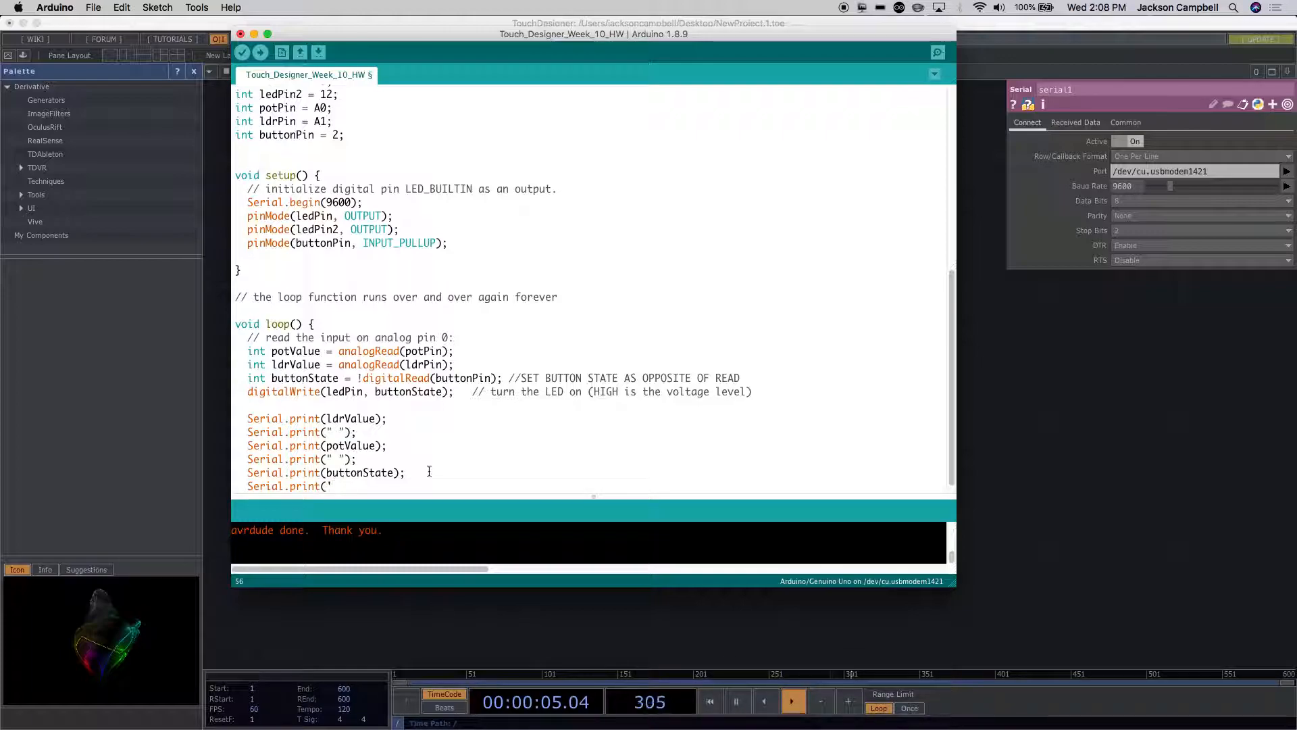
type("n');")
scroll(429, 470, "down", 1)
Step: Turn off serial1's Active setting in TouchDesigner and upload the edited sketch to the board from Arduino
left_click(1101, 375)
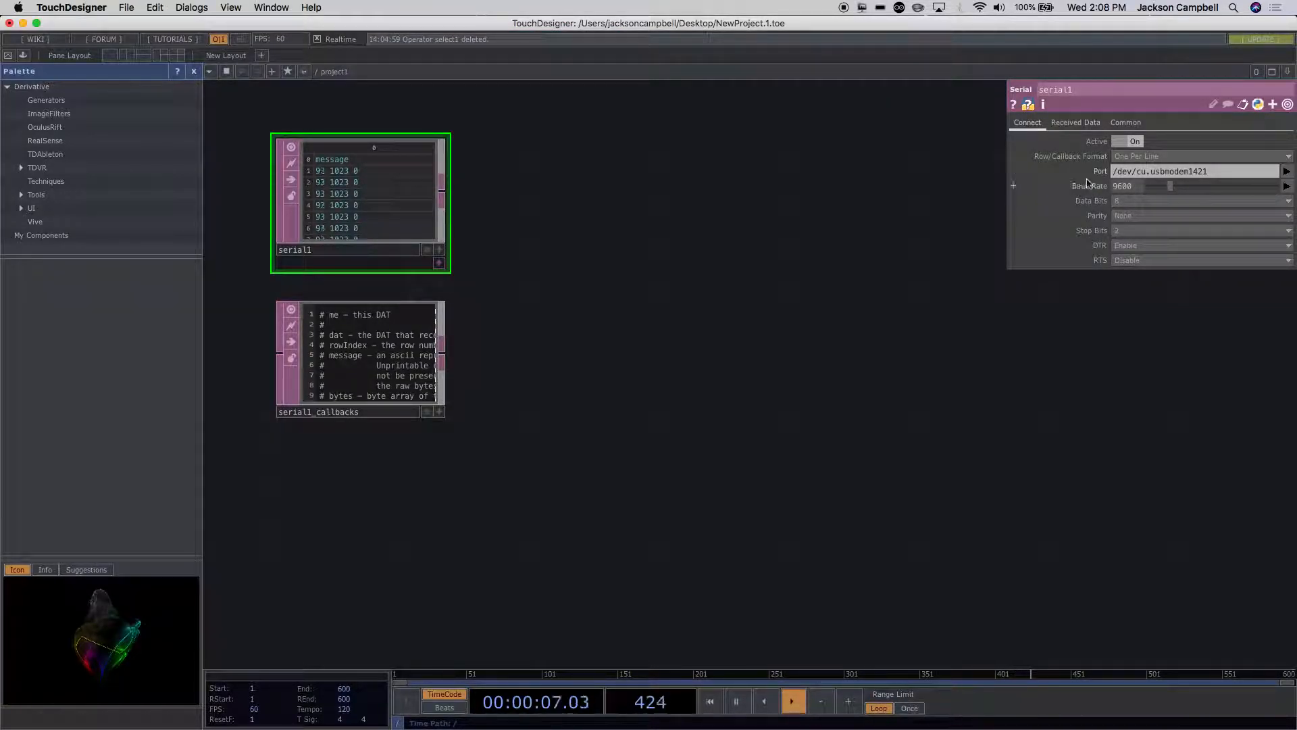
left_click(1125, 142)
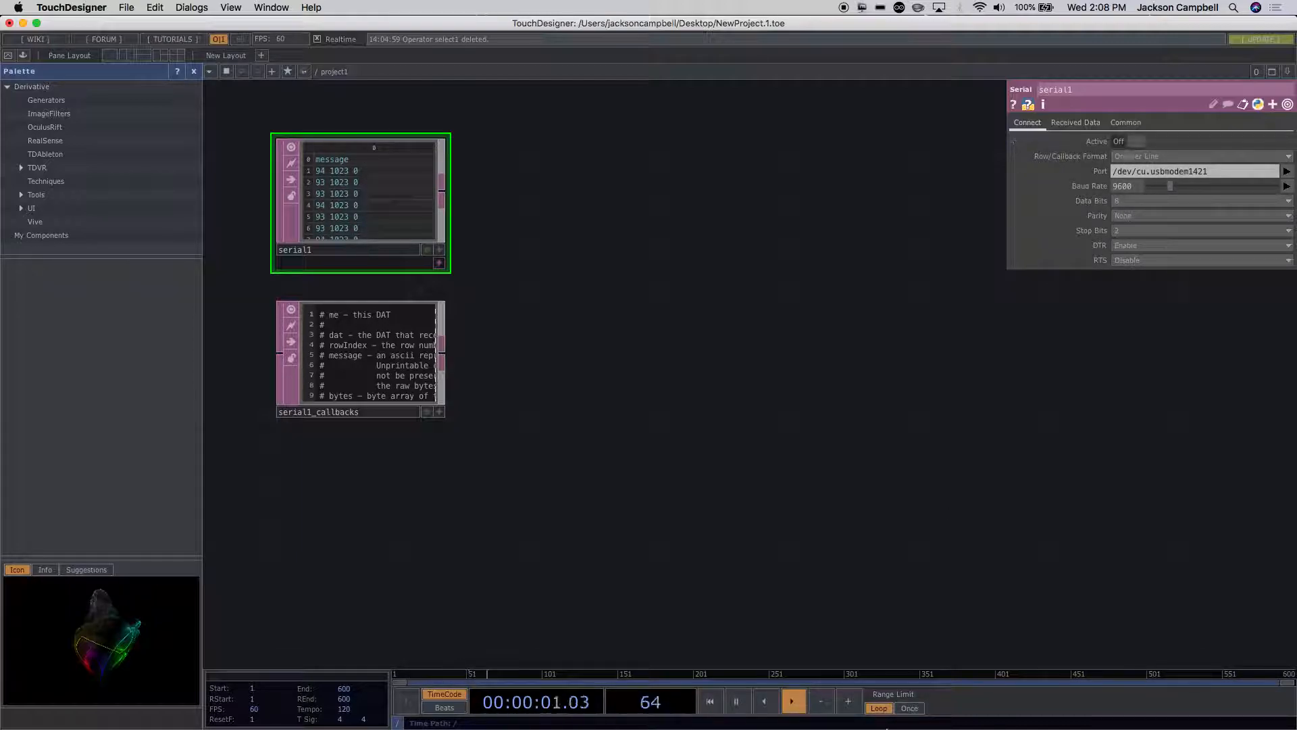
mouse_move(888, 724)
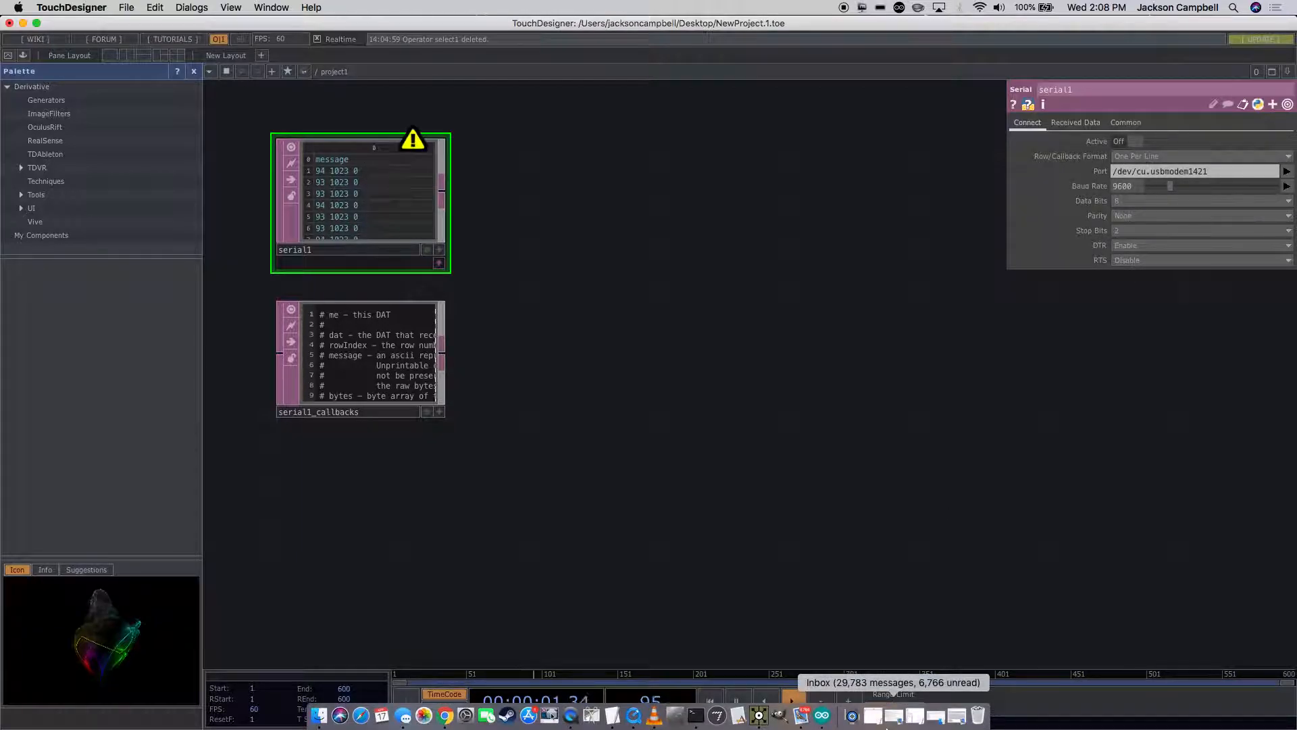
left_click(821, 718)
left_click(617, 269)
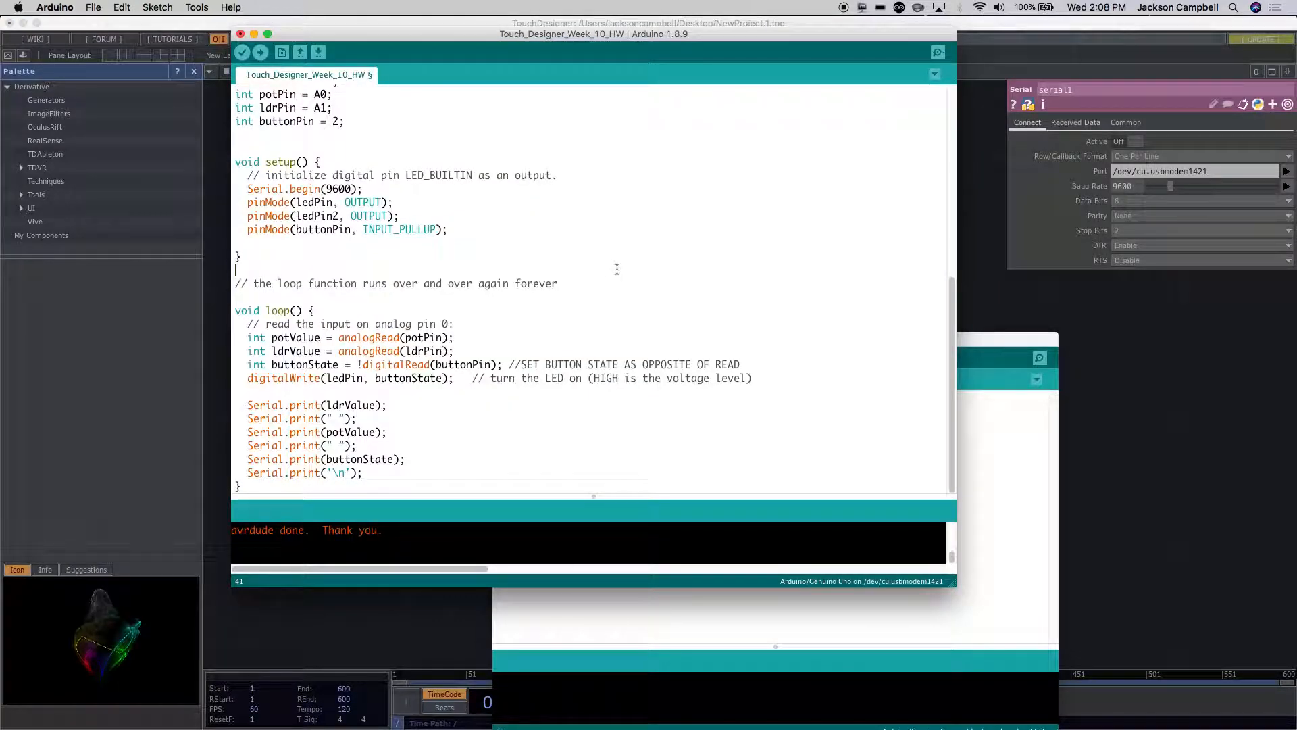
left_click(258, 59)
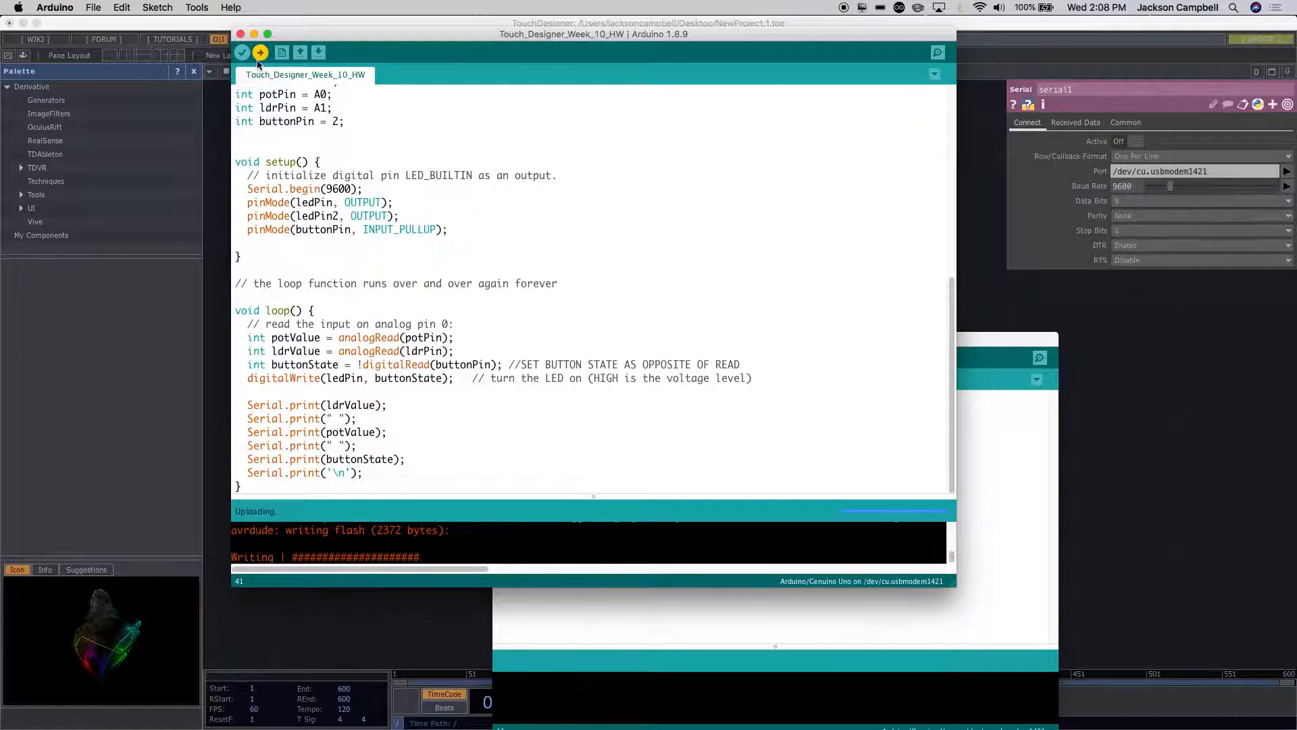
Step: Check the sensor values sent by the board in the Serial Monitor and close it
left_click(195, 7)
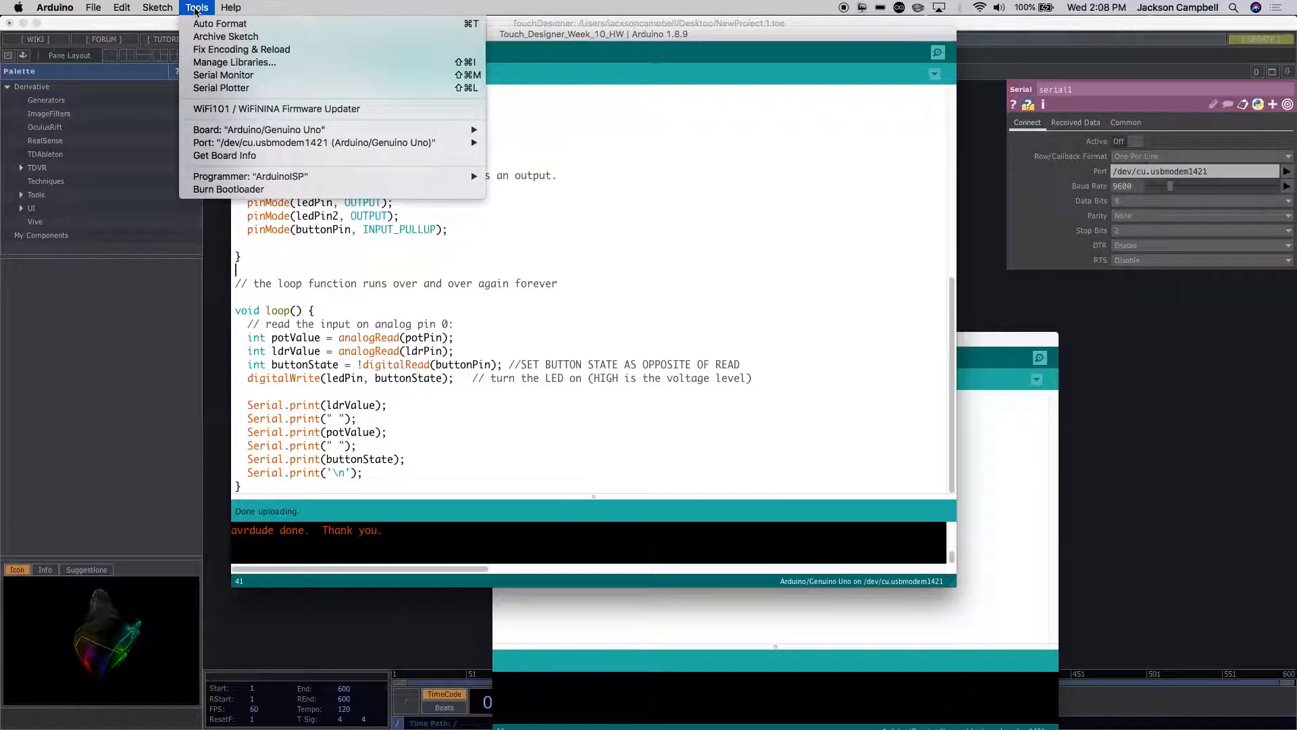
left_click(217, 77)
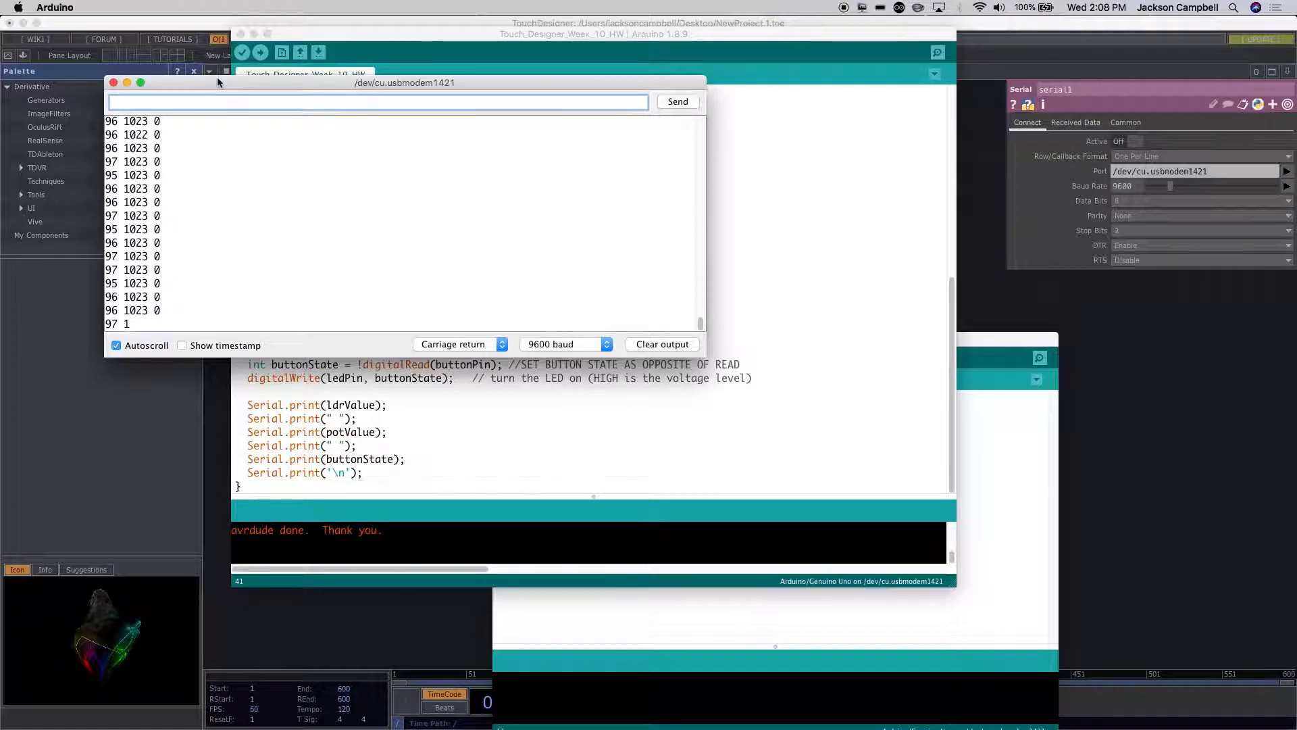
left_click(113, 83)
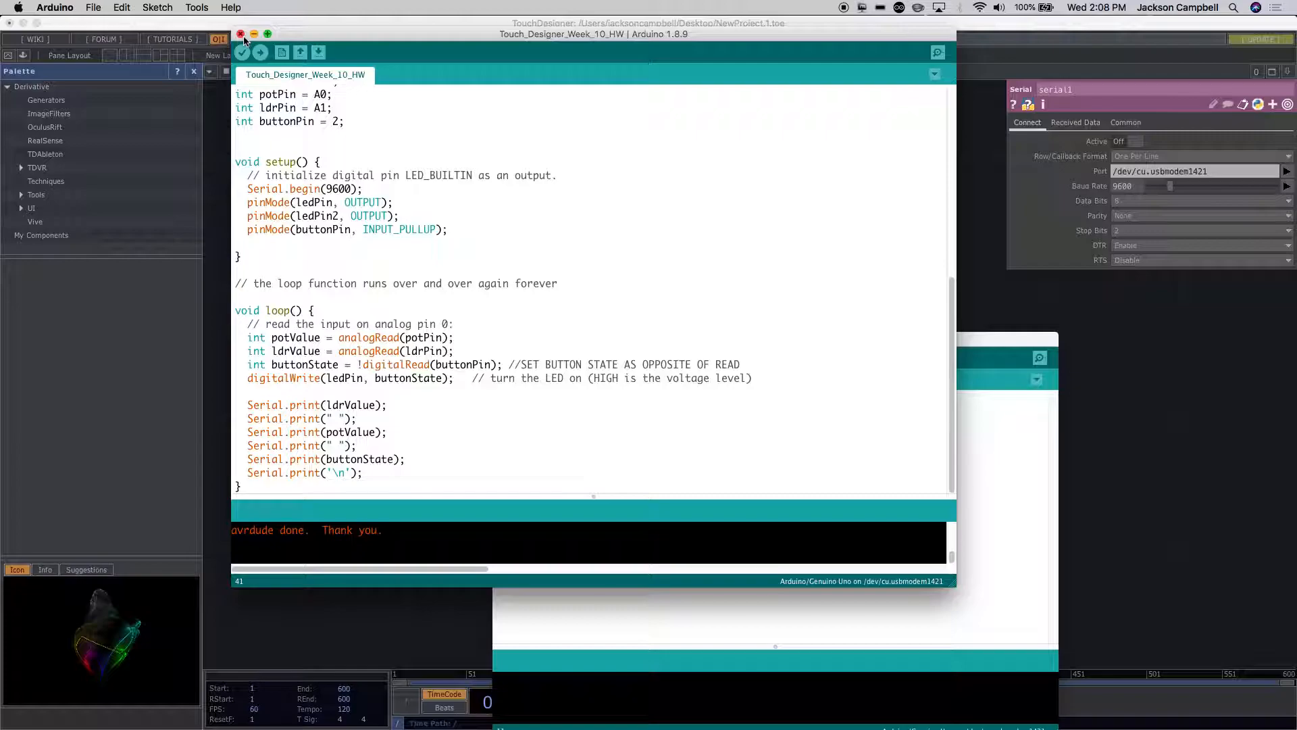
Step: Return to TouchDesigner and turn serial1's Active setting back on
left_click(355, 23)
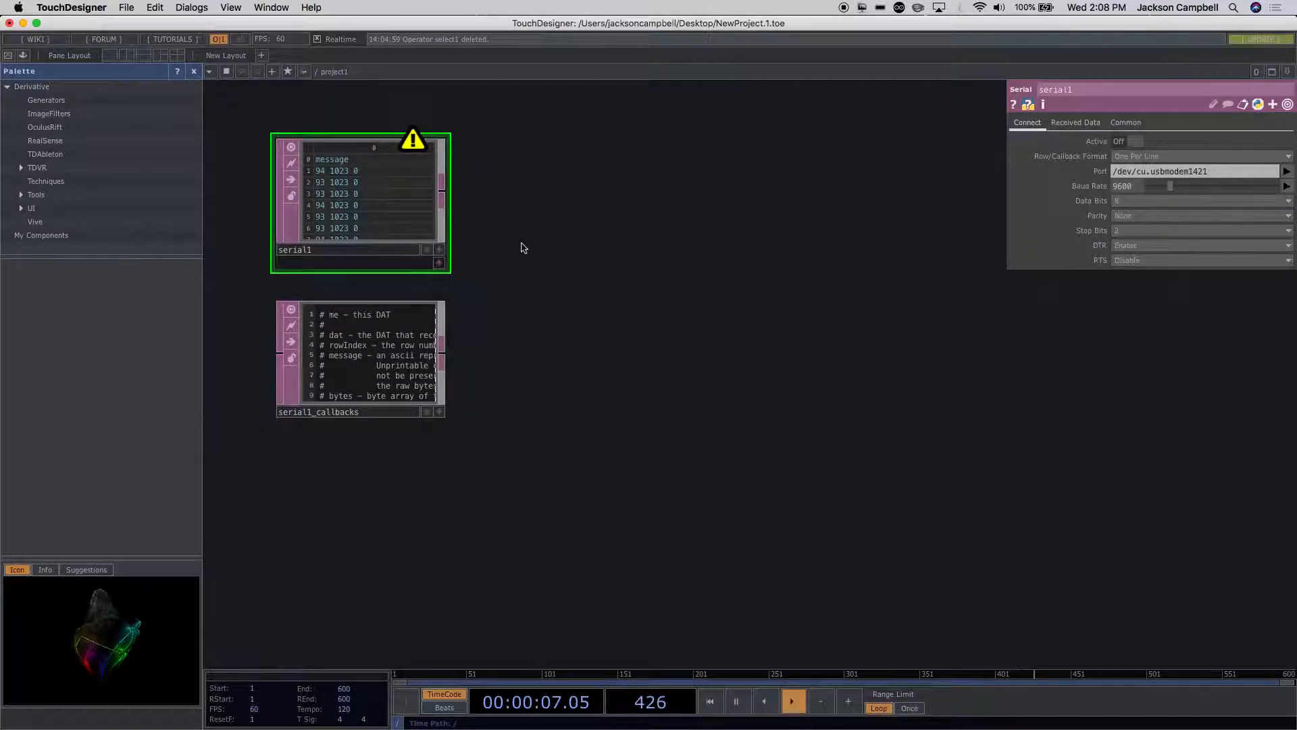
scroll(521, 247, "up", 1)
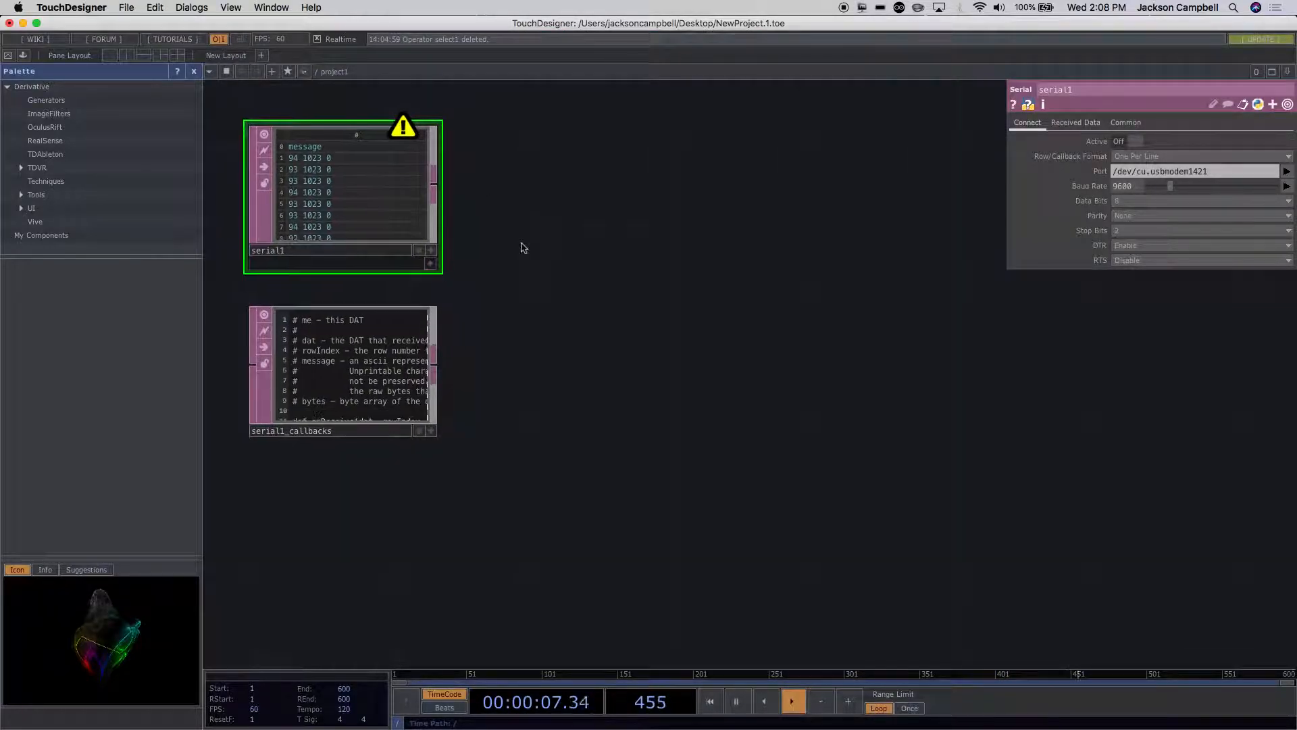
left_click(1121, 142)
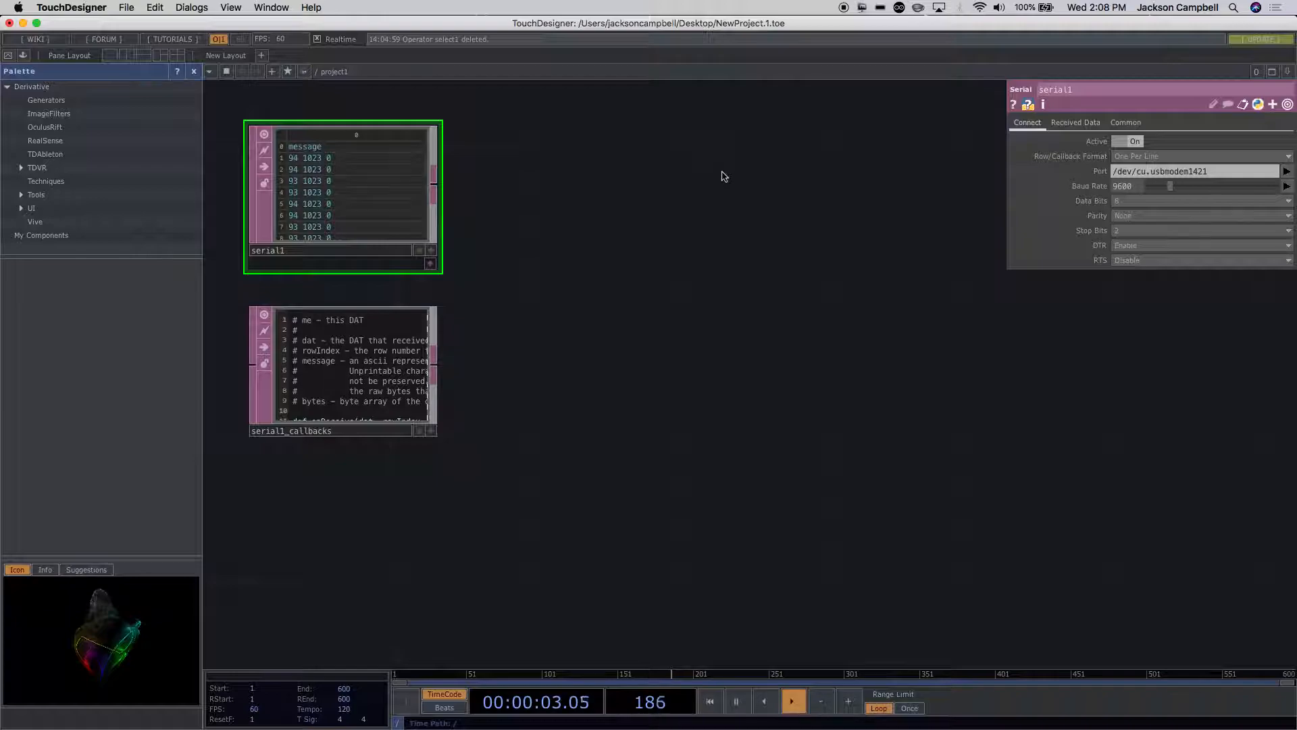
Step: Add a Select DAT connected to the output of serial1 and place it beside serial1 with a small gap
scroll(505, 202, "up", 2)
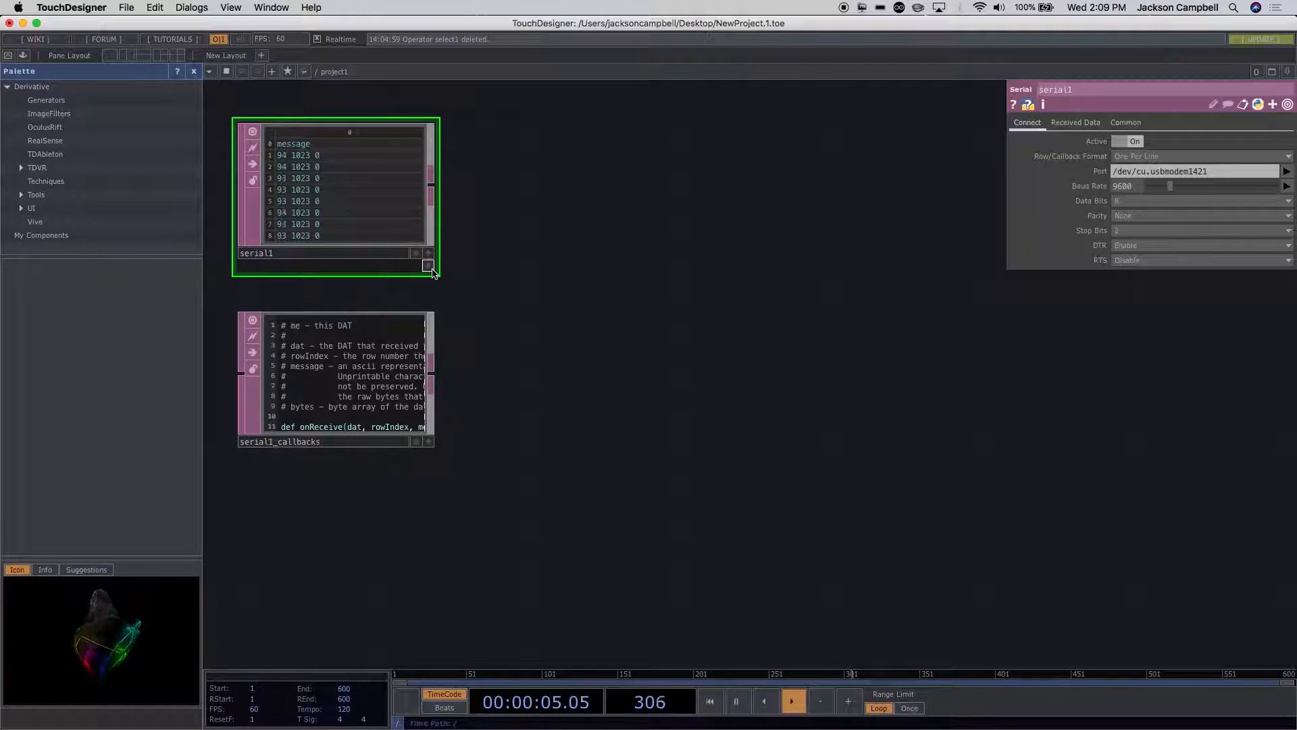
scroll(438, 256, "up", 5)
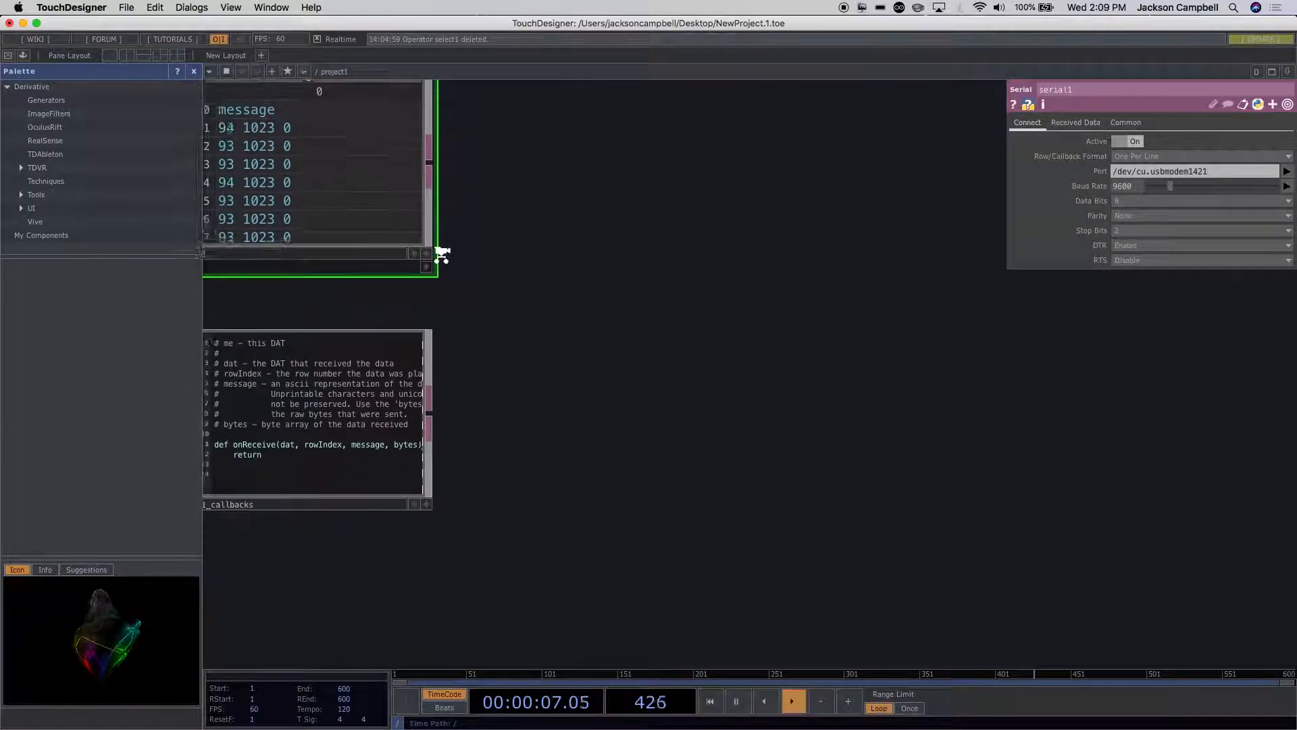
scroll(440, 254, "down", 5)
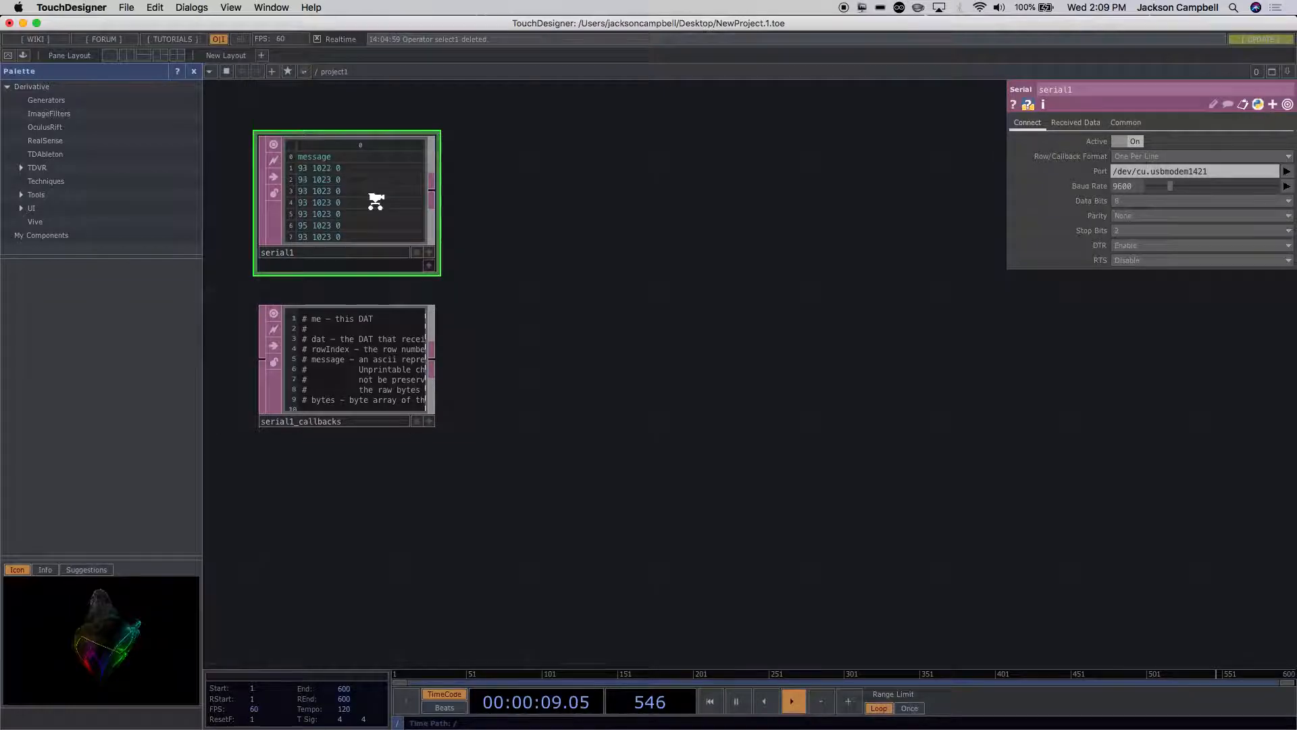
scroll(376, 203, "up", 3)
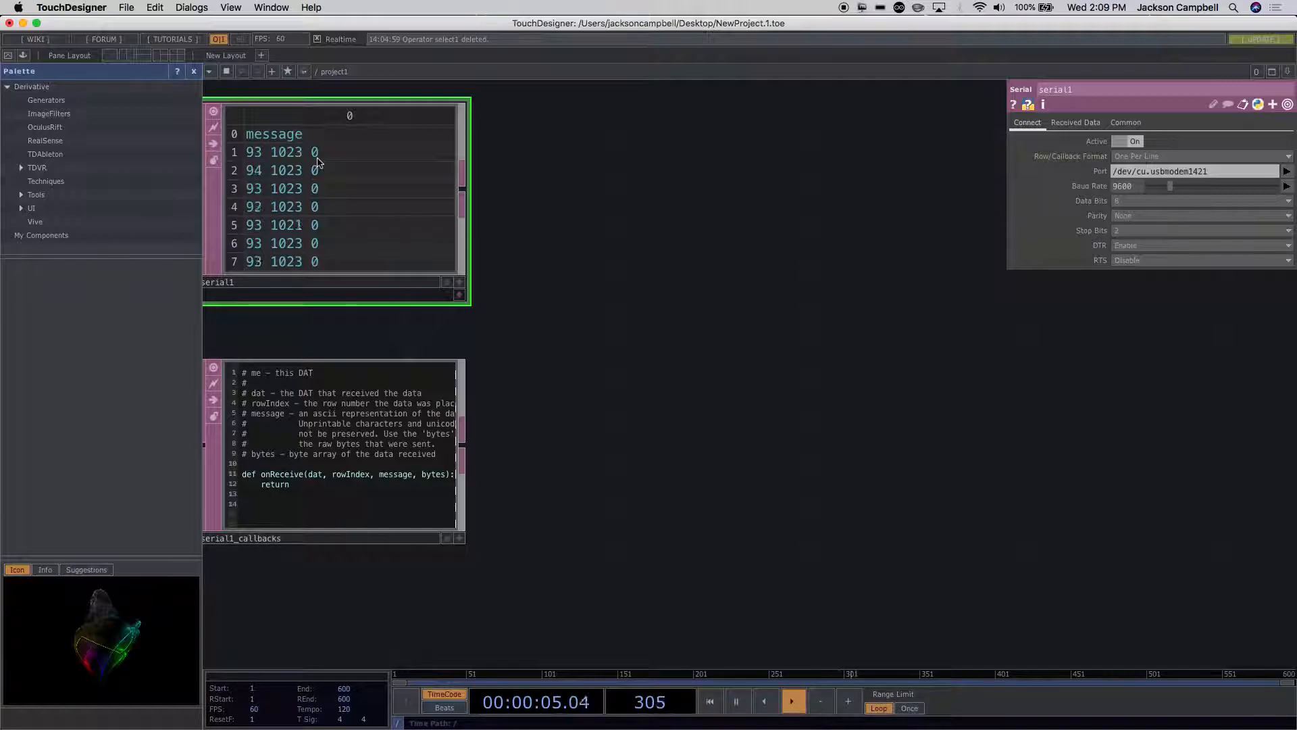
scroll(317, 162, "down", 5)
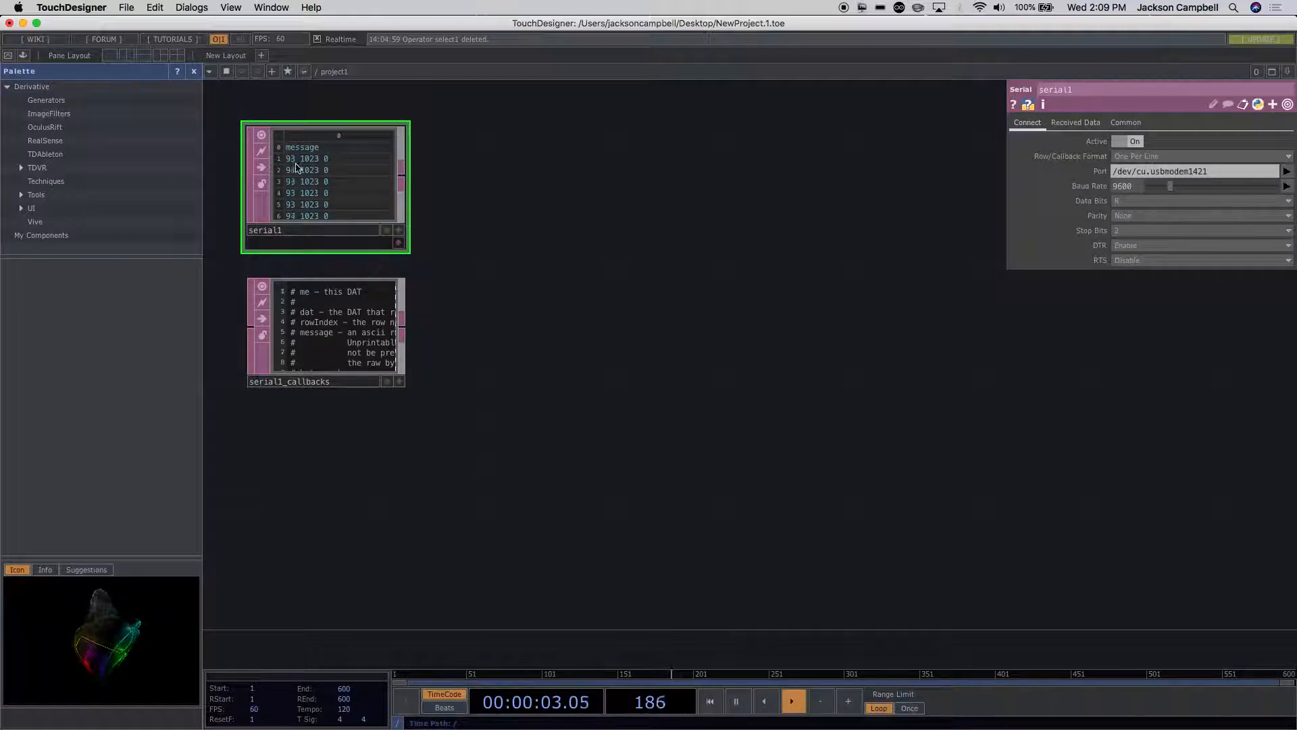
left_click(404, 181)
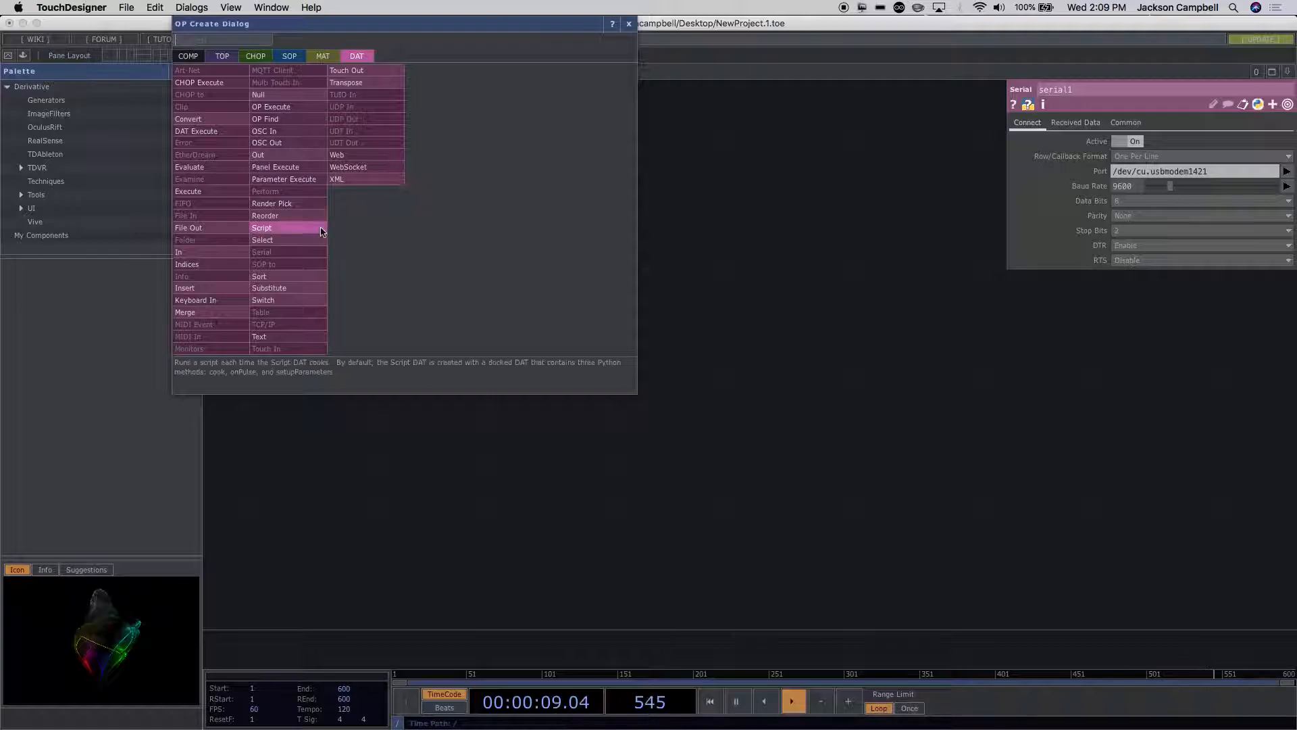
left_click(297, 239)
left_click(504, 187)
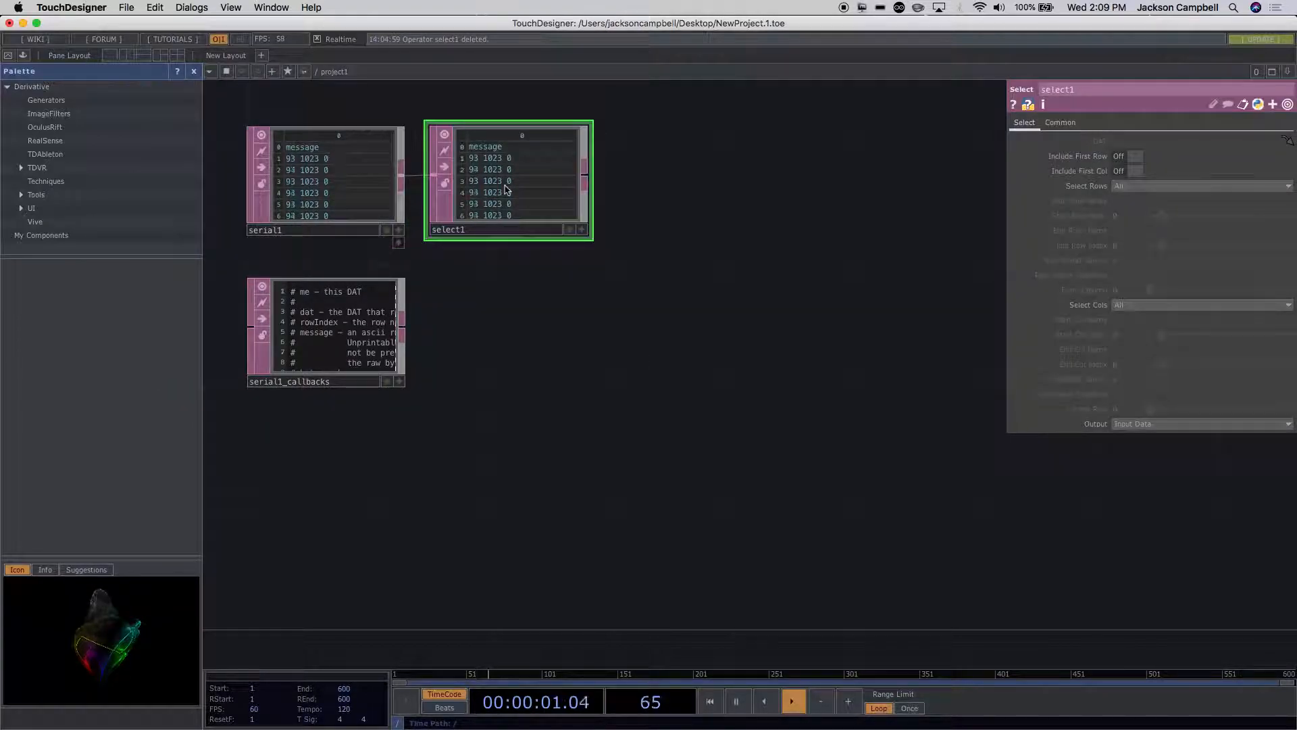
left_click_drag(523, 189, 552, 189)
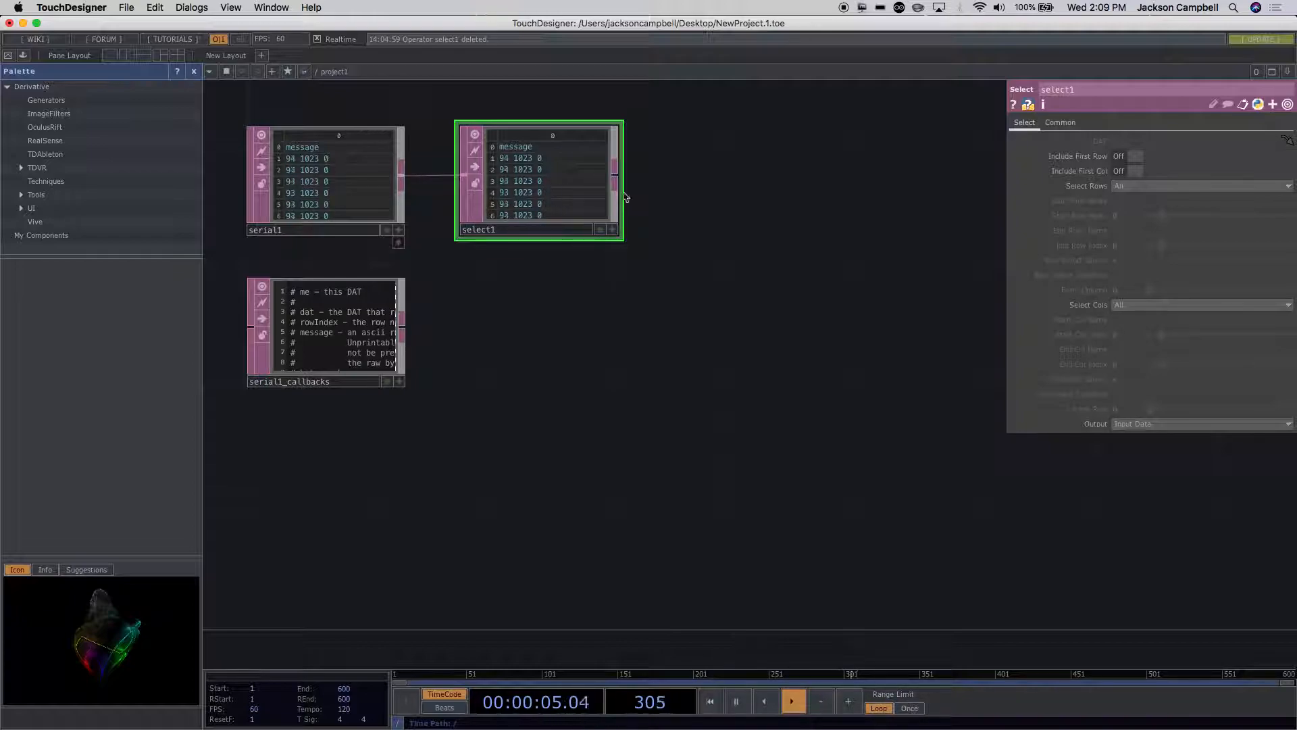
Step: Set select1 to select rows by Index and start at row index 1
left_click(1133, 191)
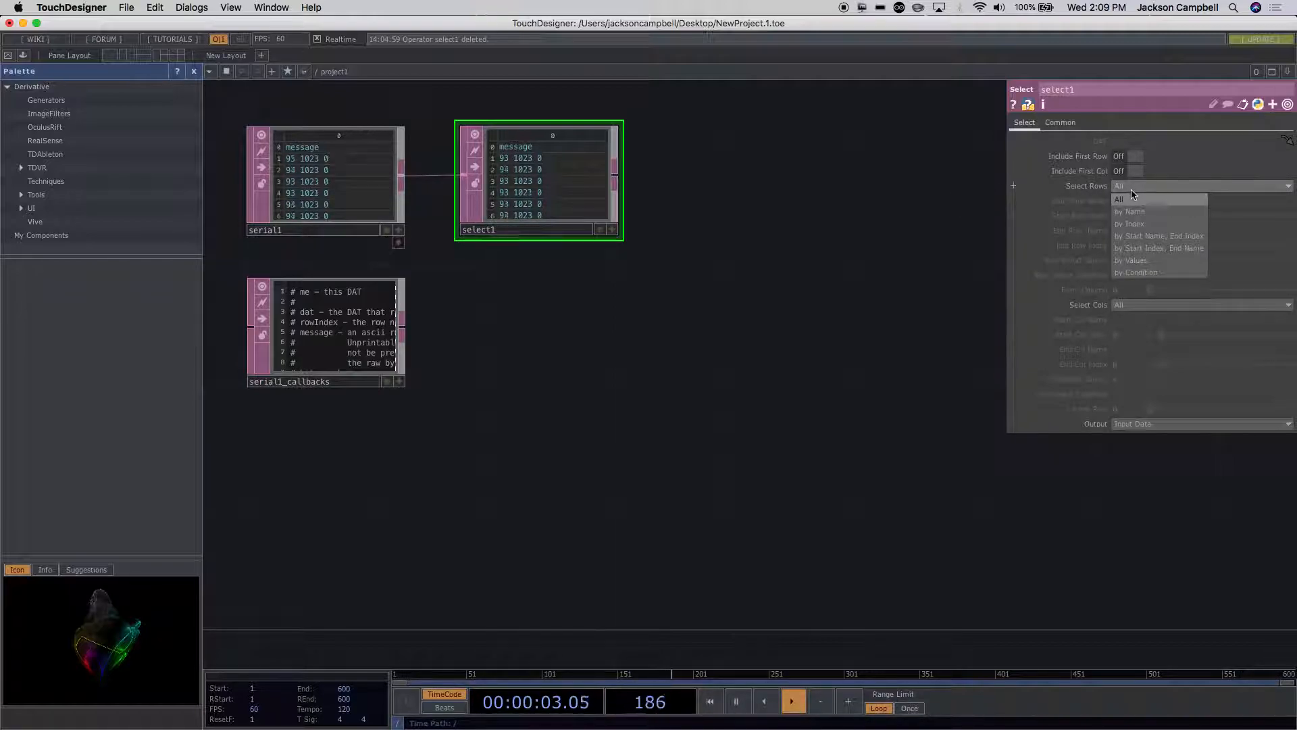
left_click(1133, 225)
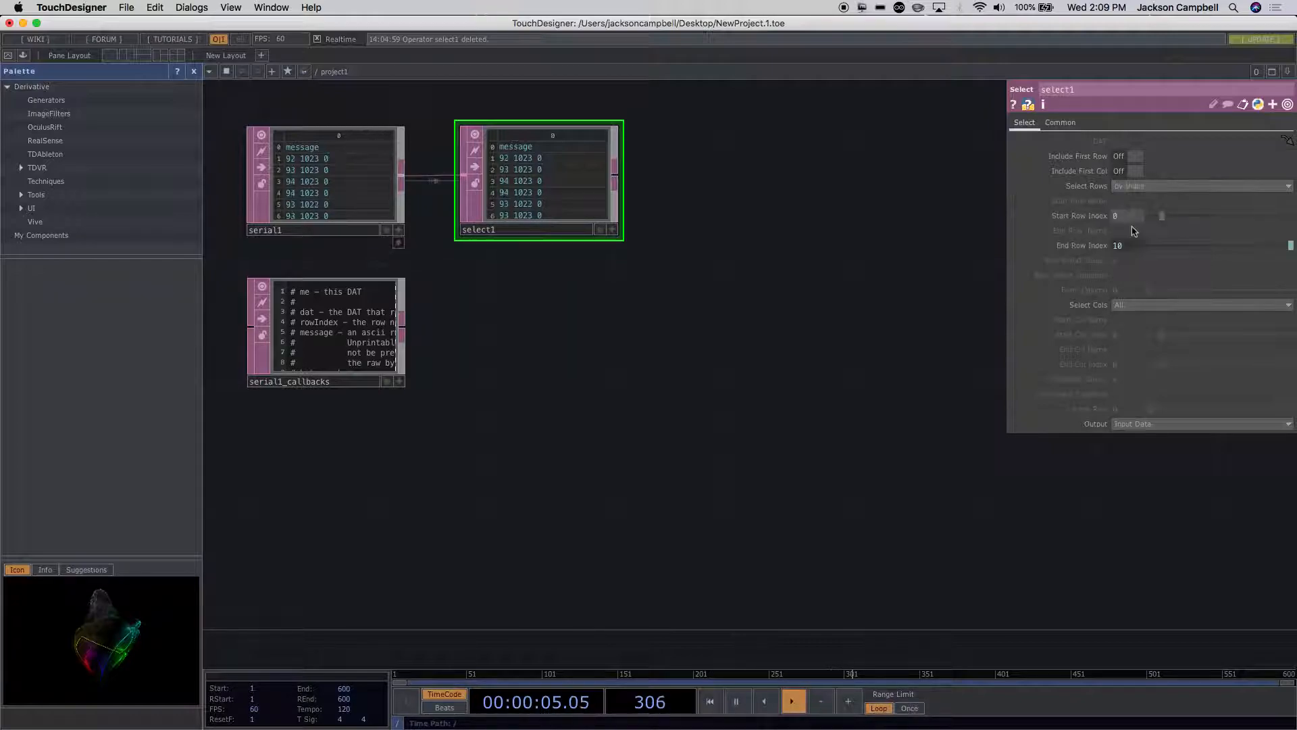
left_click(1118, 216)
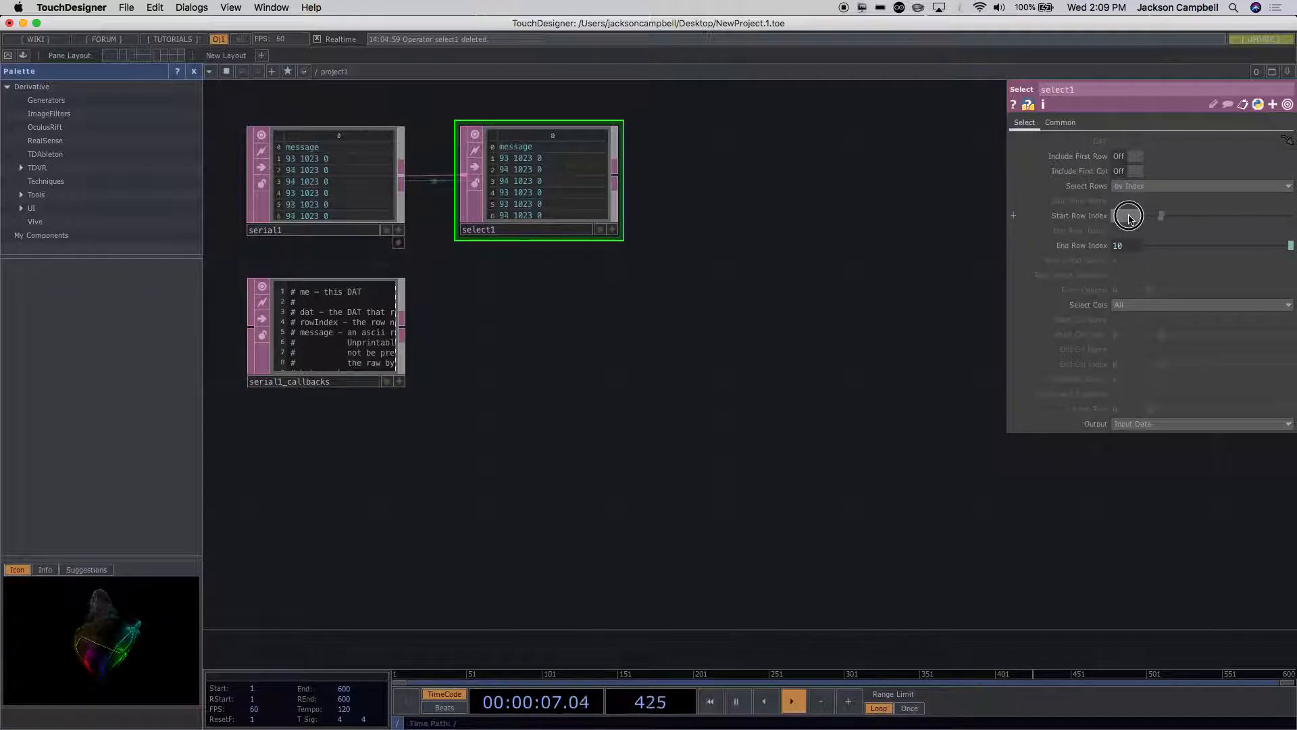
type("10")
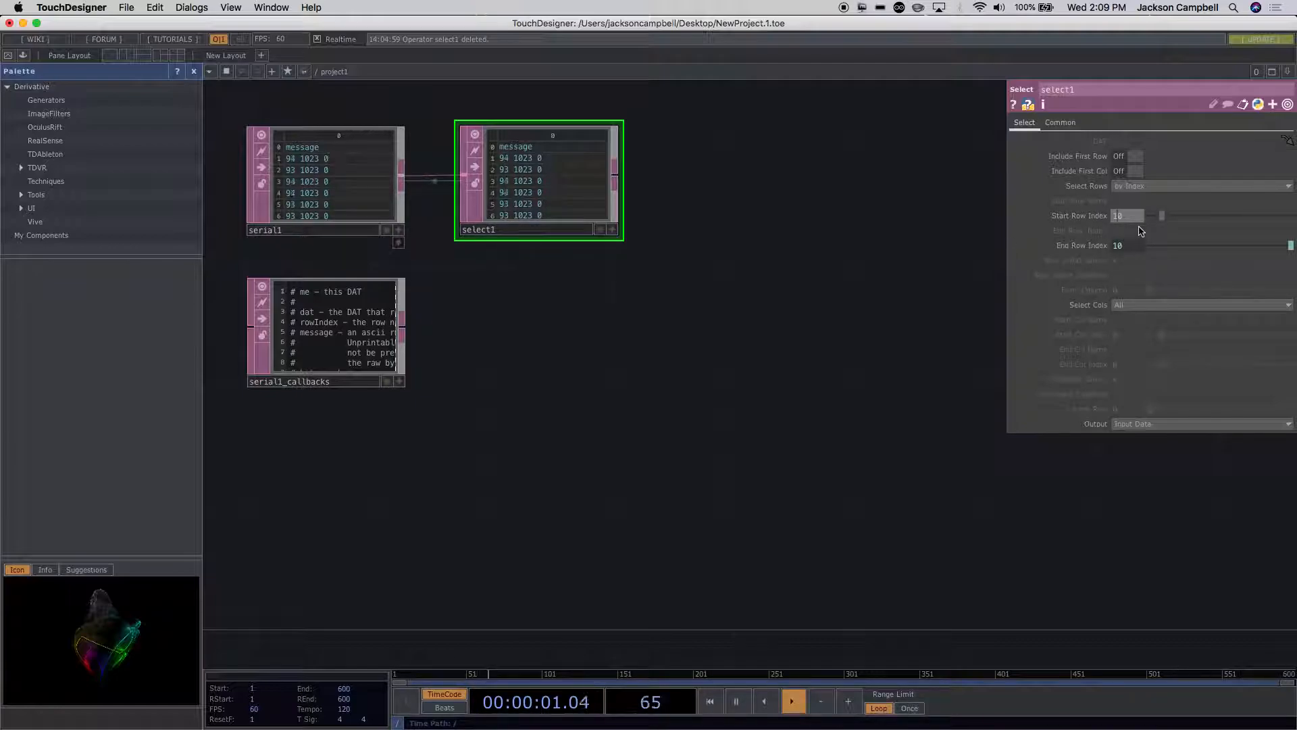
key("BackSpace")
Step: Replace the expression in select1's End Row Index with a constant value of 1
left_click(1121, 247)
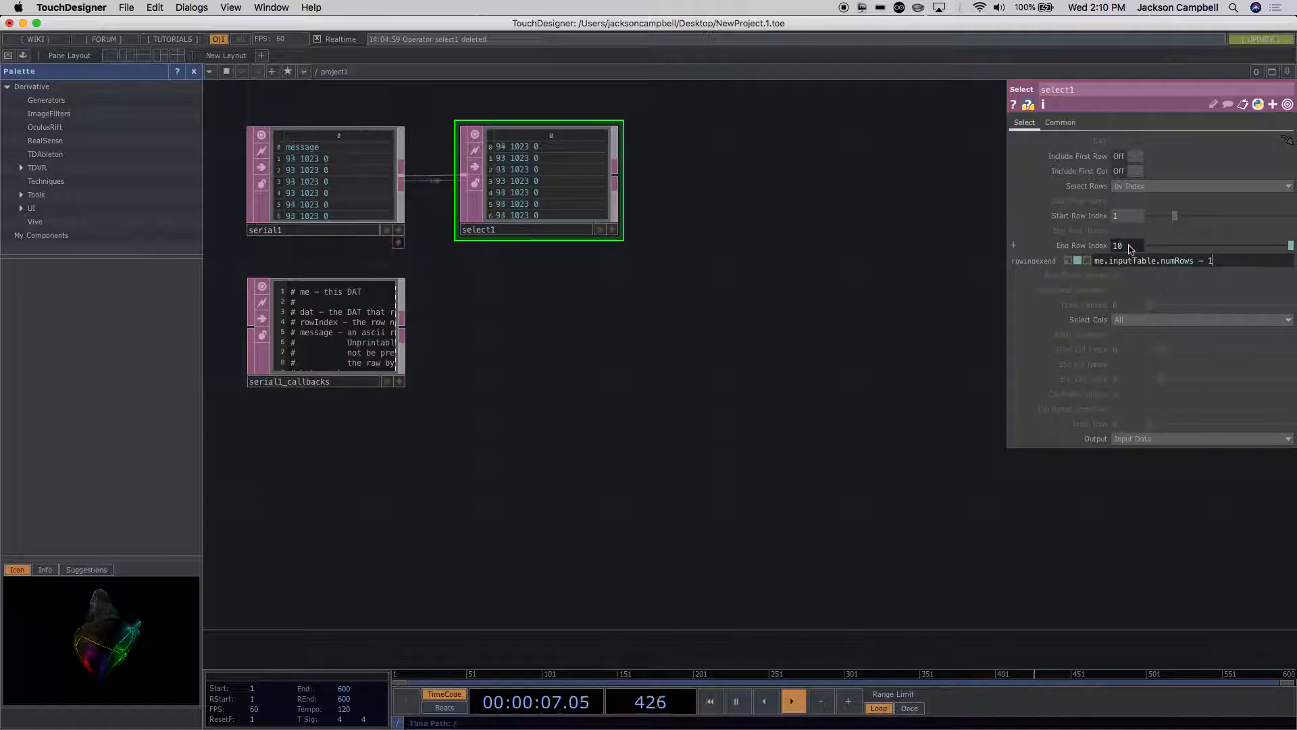
left_click(1115, 245)
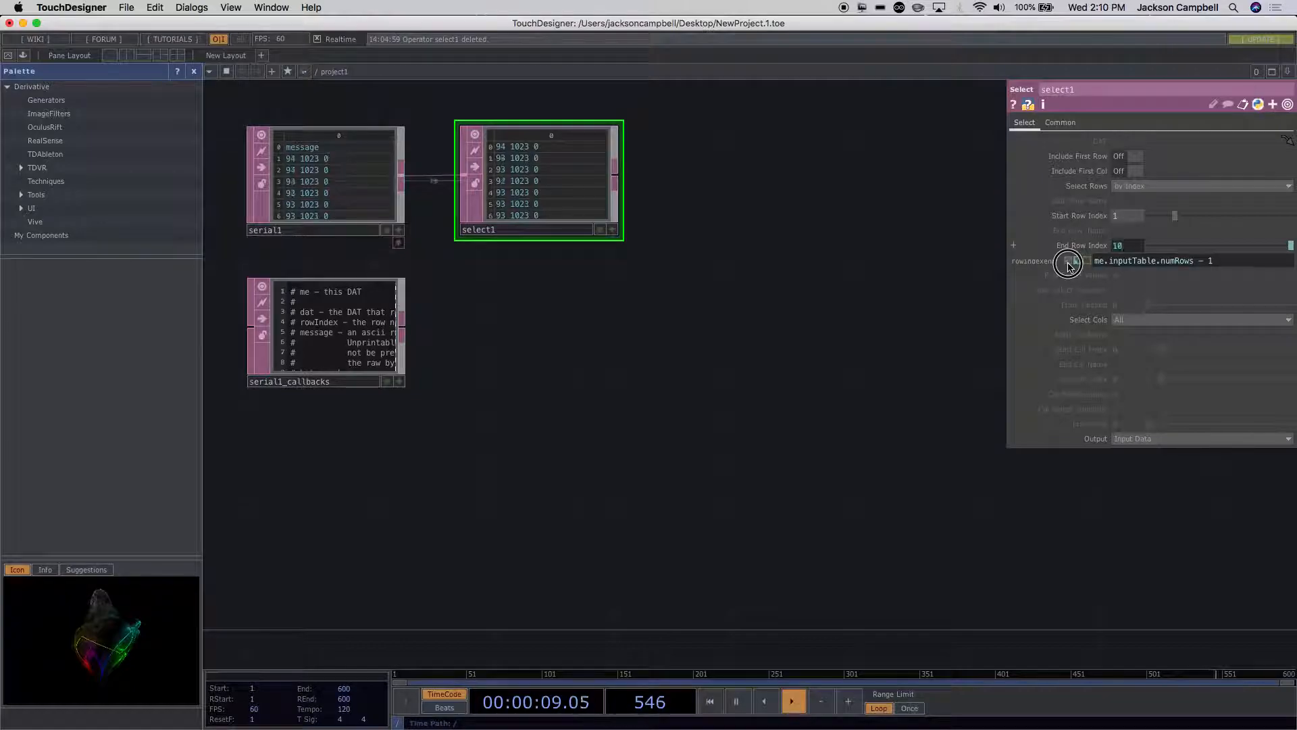
type("0")
key("Return")
key("Return")
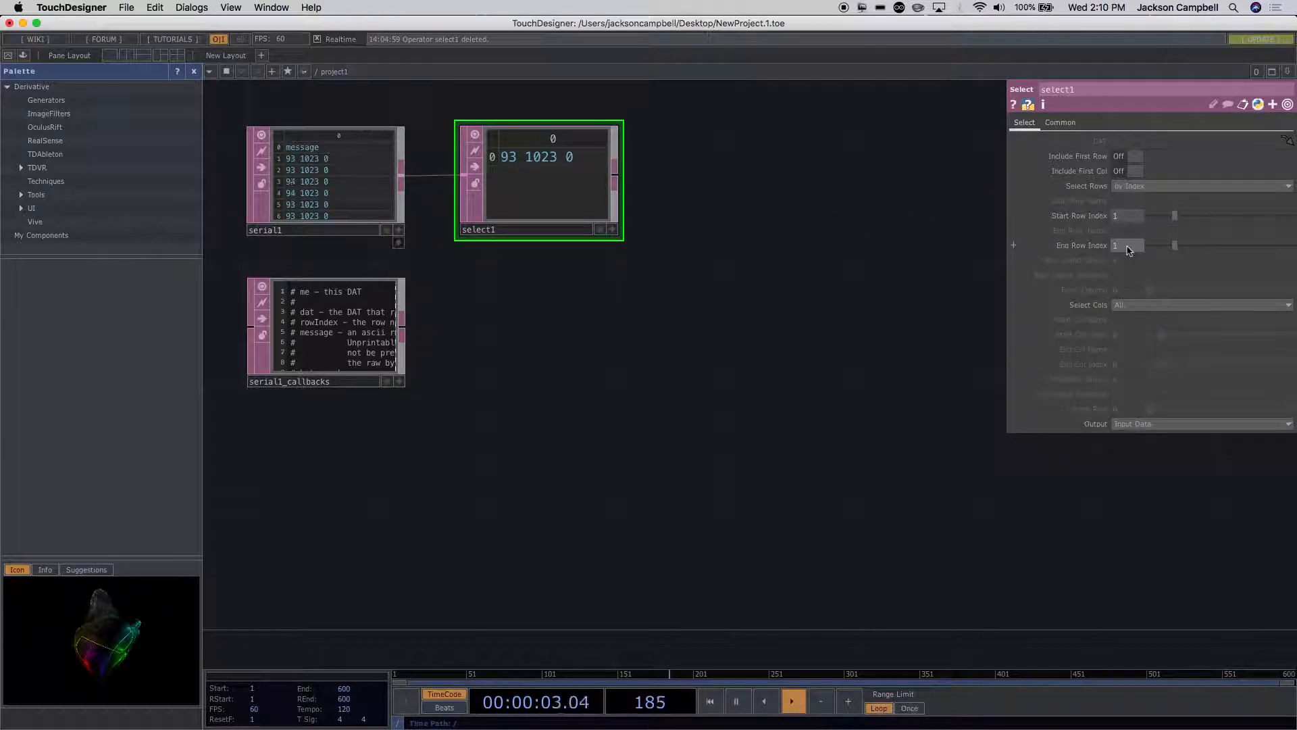
Step: Switch select1's End Row Index to its expression mode and back to the constant value
left_click(1013, 245)
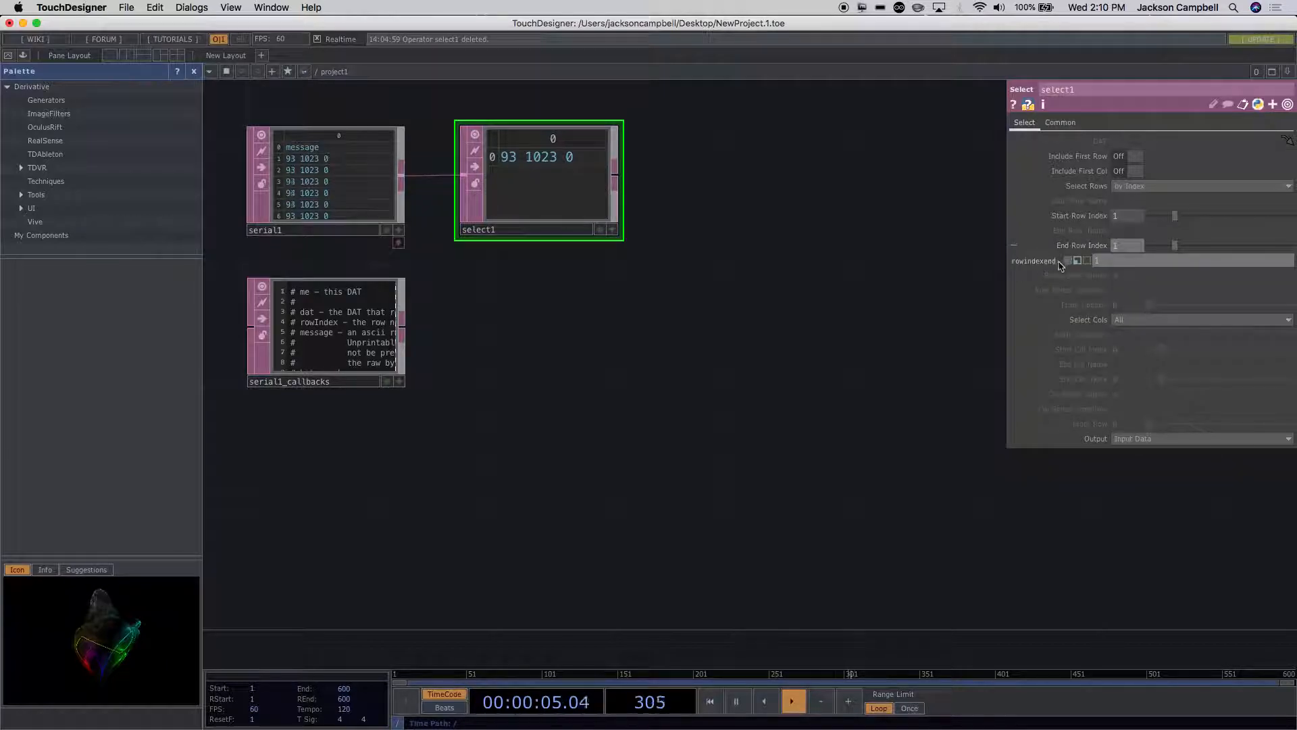
left_click(1076, 262)
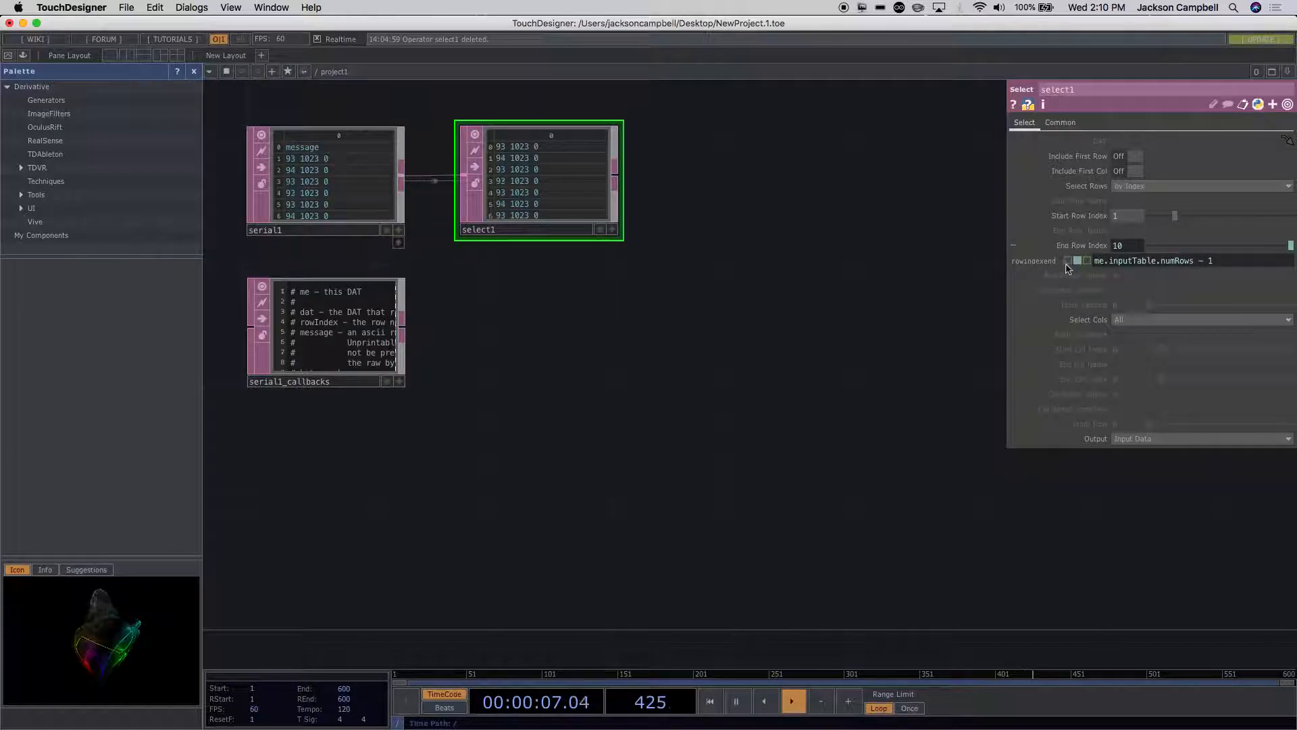
left_click(1066, 262)
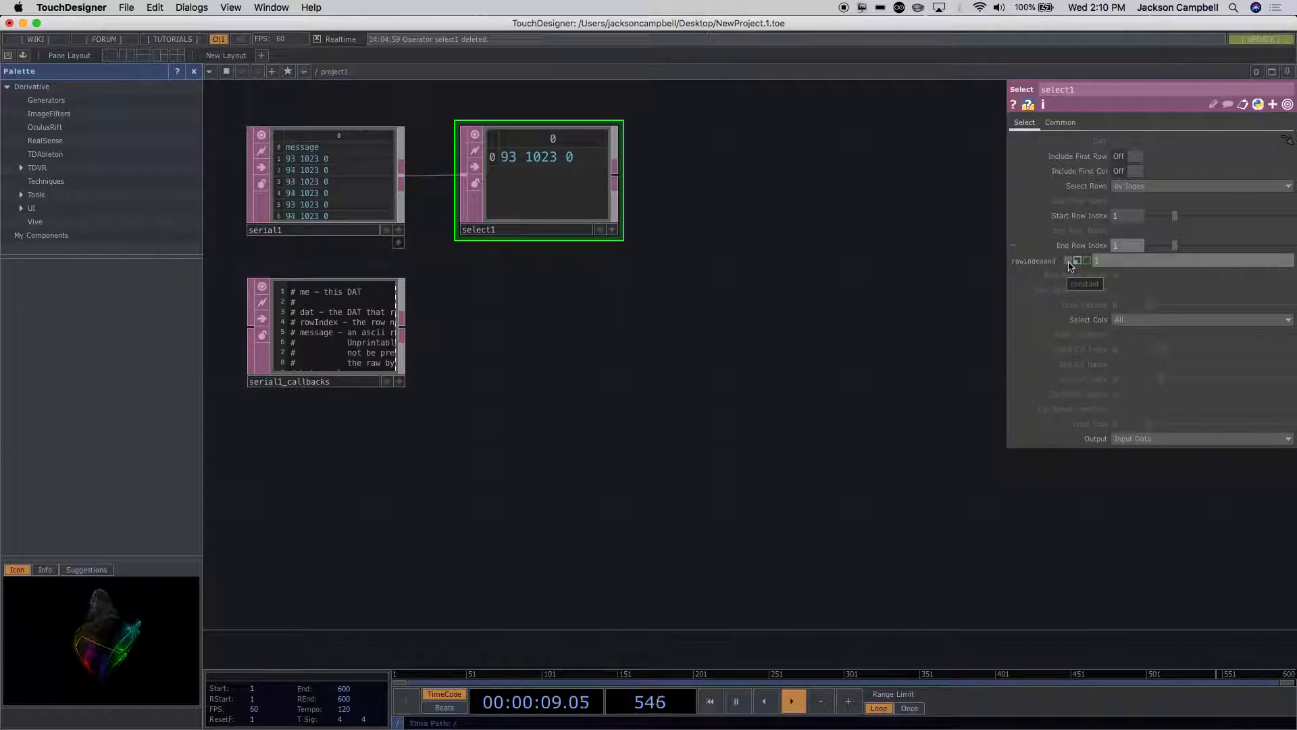
left_click(1135, 245)
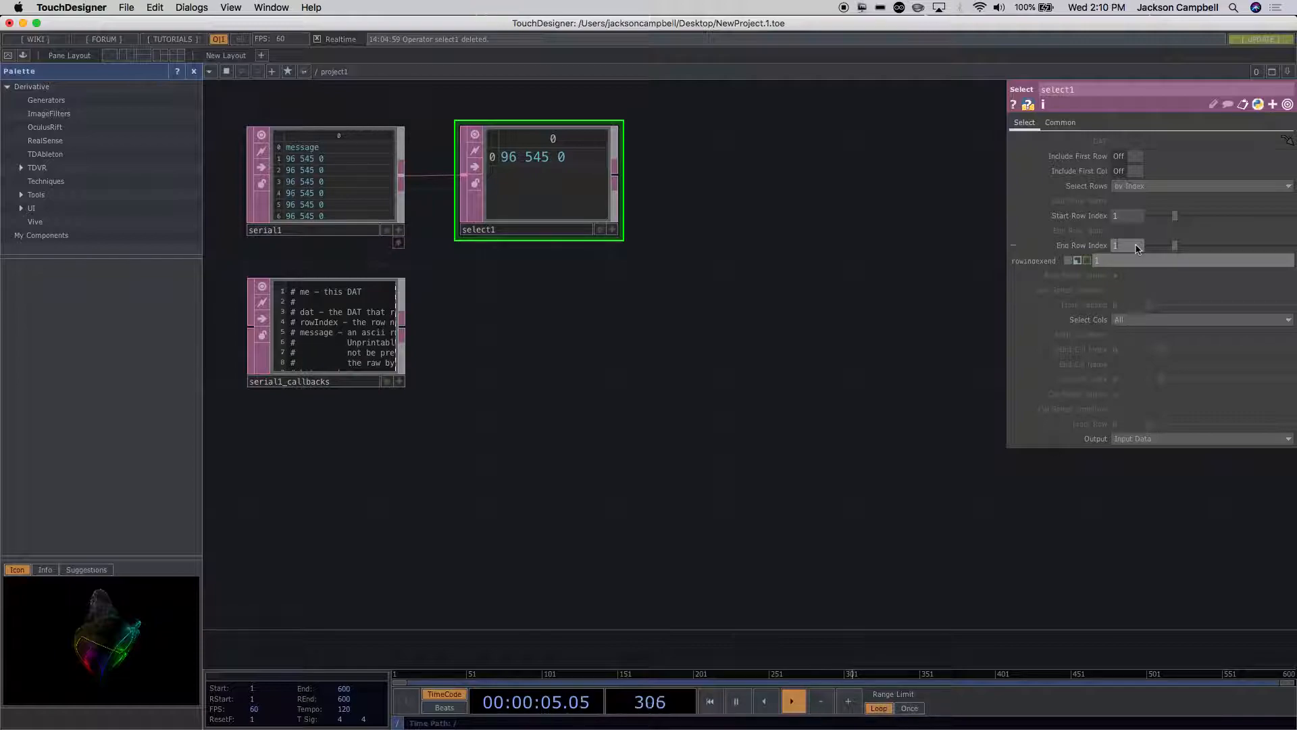
Step: Add a Convert DAT connected to the output of select1 and place it beside select1
scroll(729, 185, "up", 4)
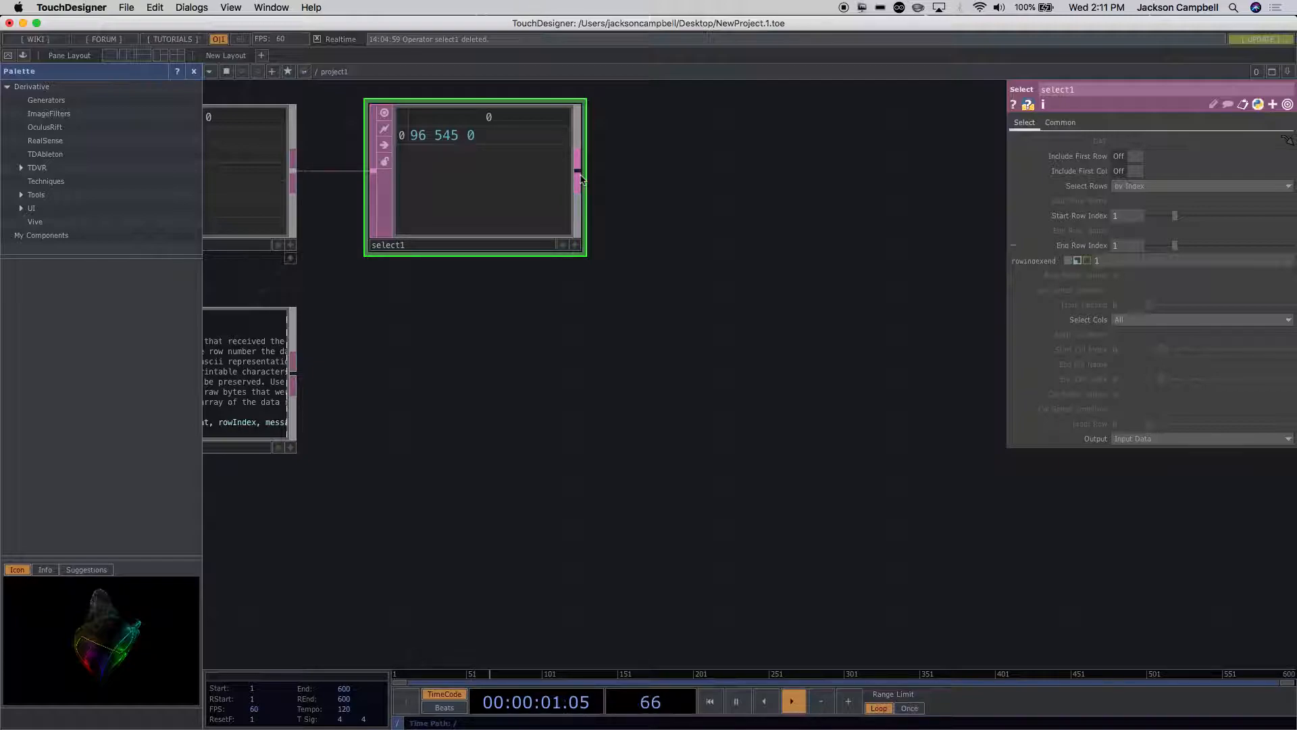
right_click(579, 178)
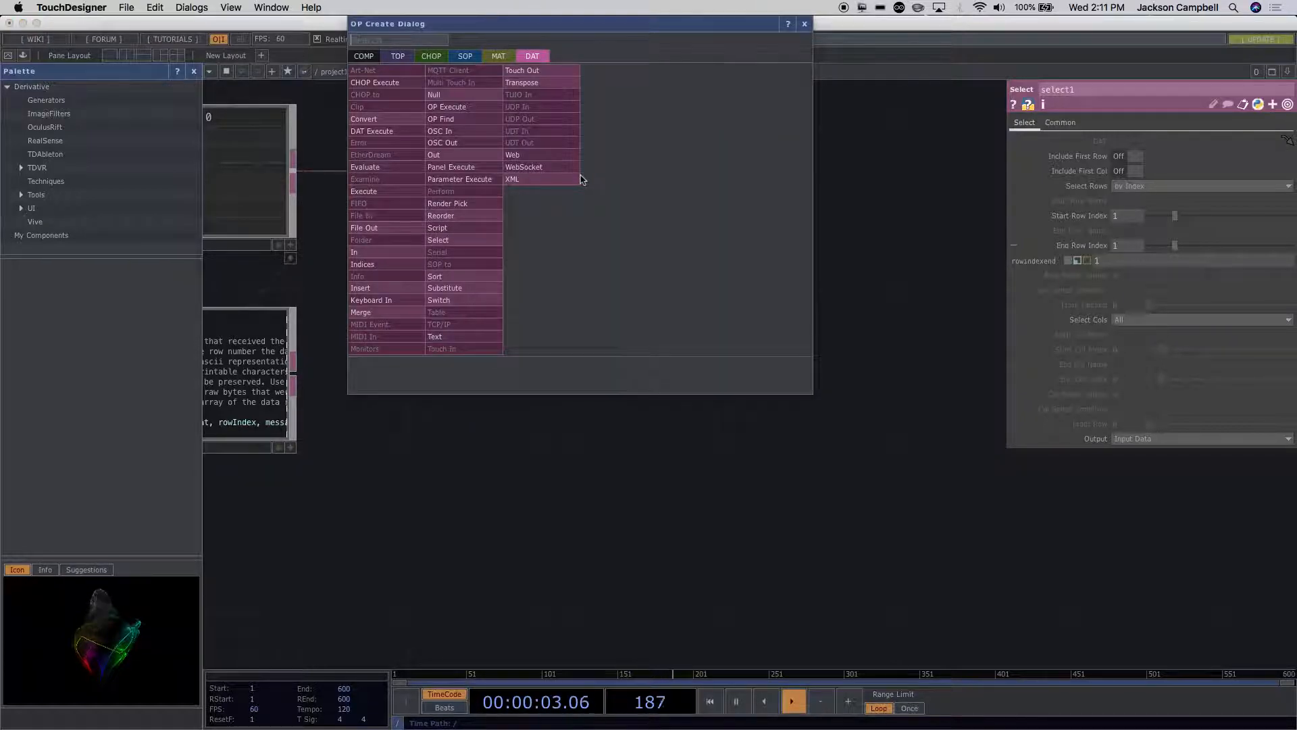
type("conv")
key("Return")
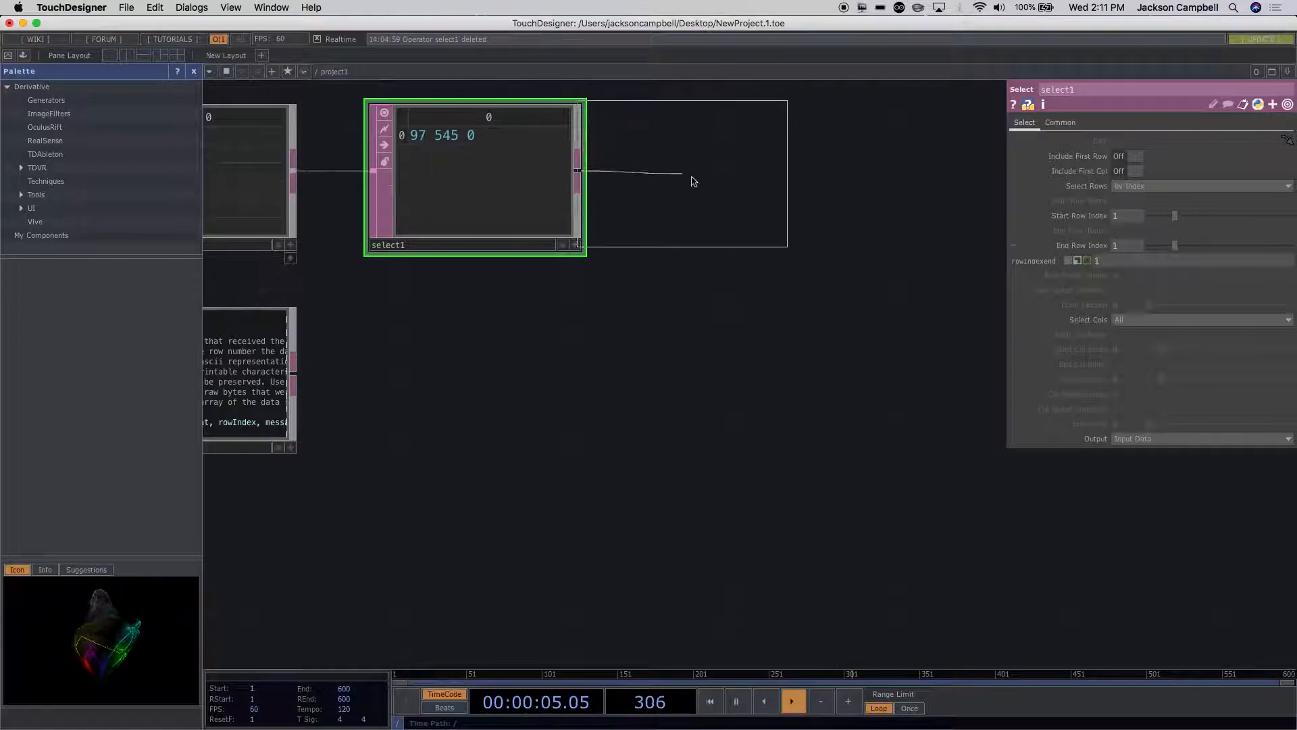
left_click(721, 192)
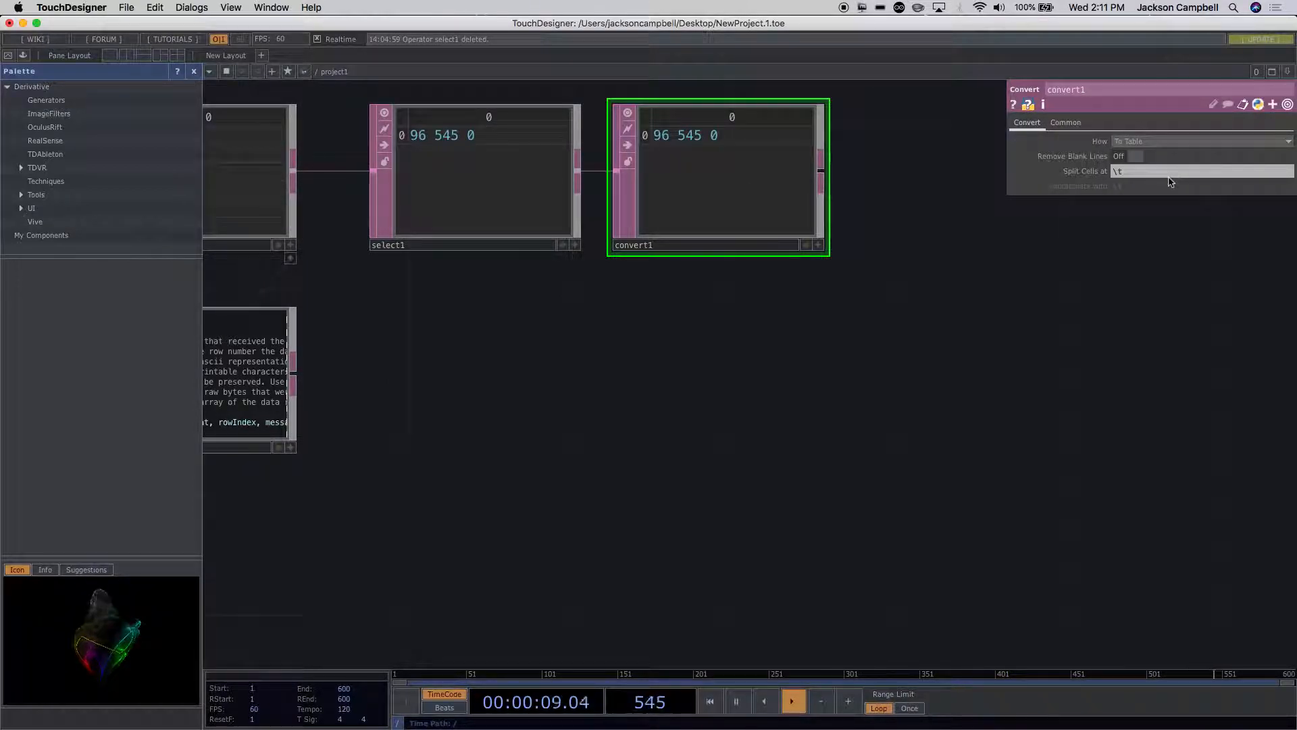
Step: Set convert1's Split Cells at delimiter to a single space, leaving the conversion mode at To Table
left_click(1157, 142)
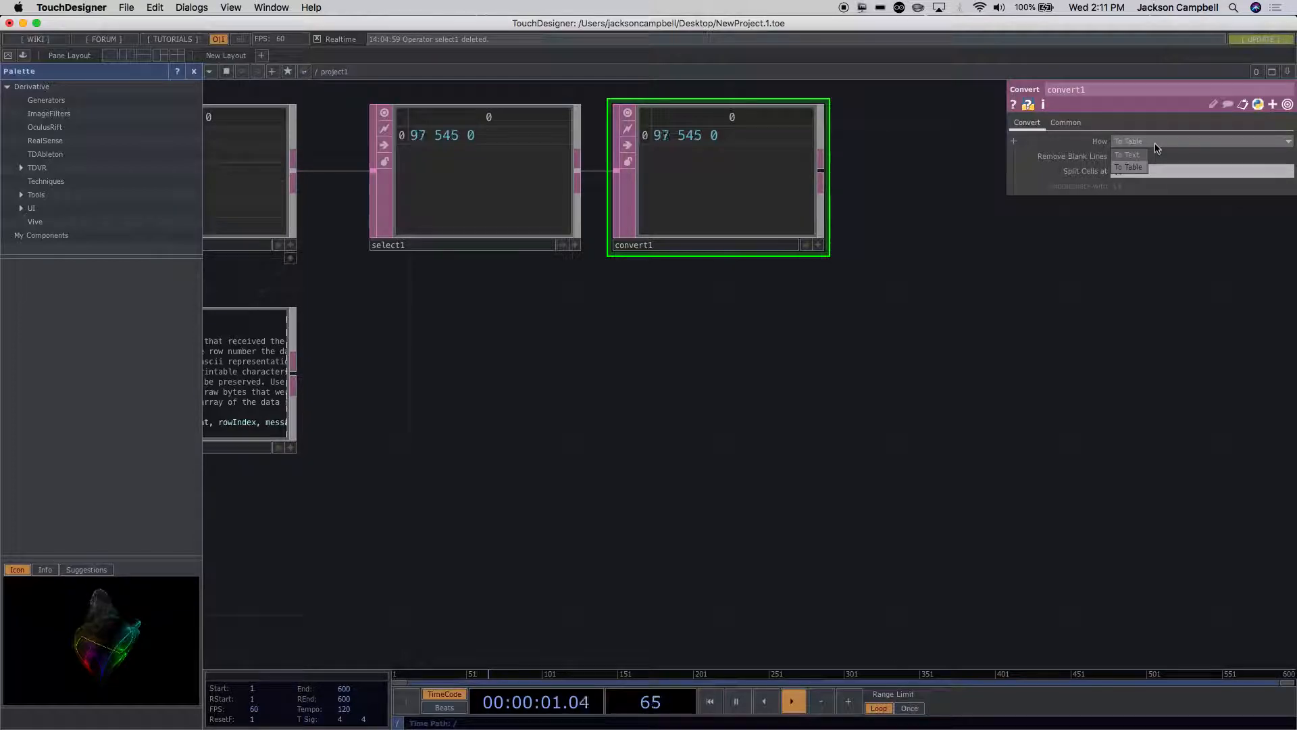
left_click(1156, 147)
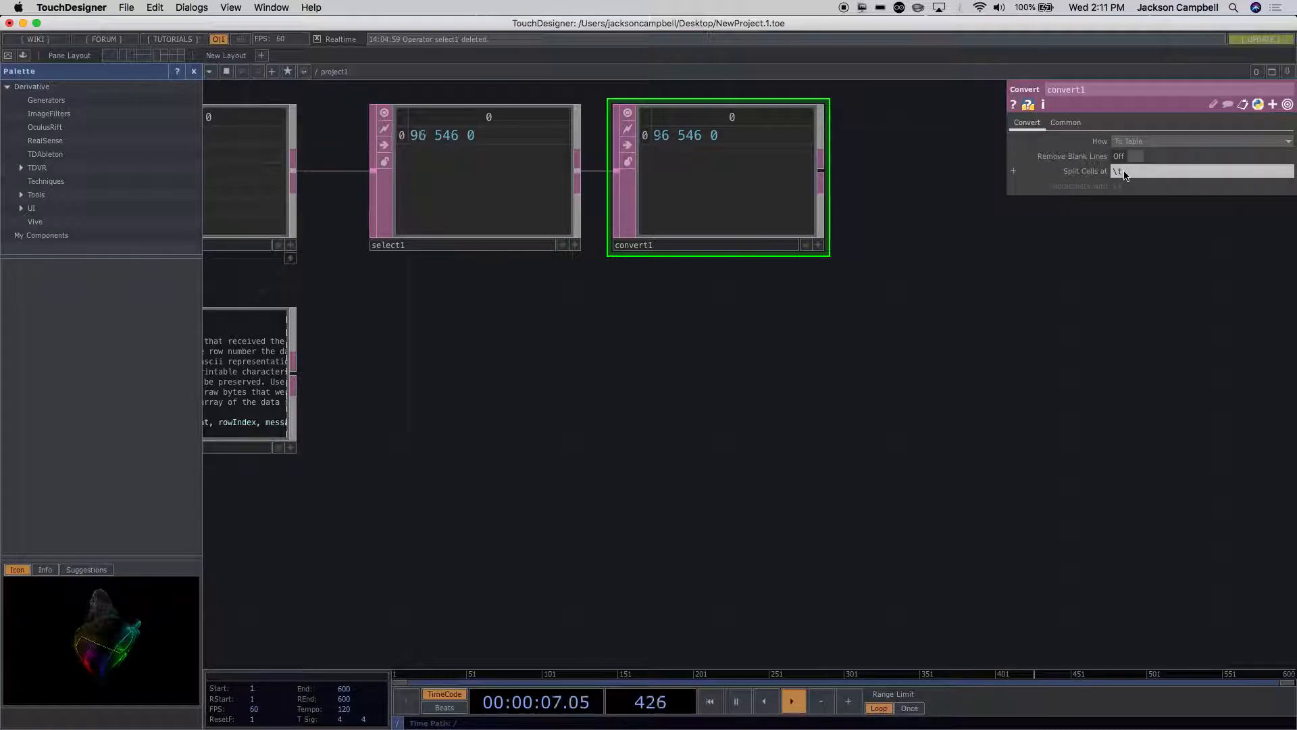
left_click_drag(1125, 173, 1033, 172)
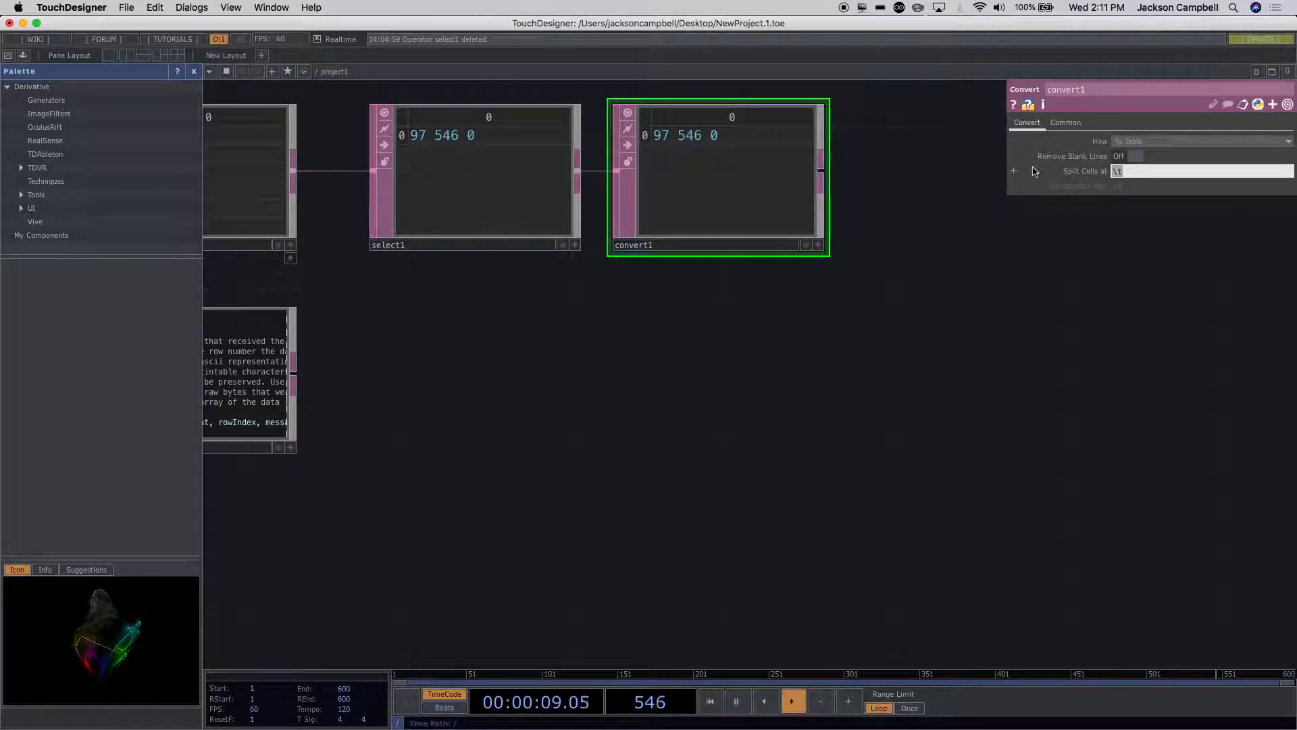
key("BackSpace")
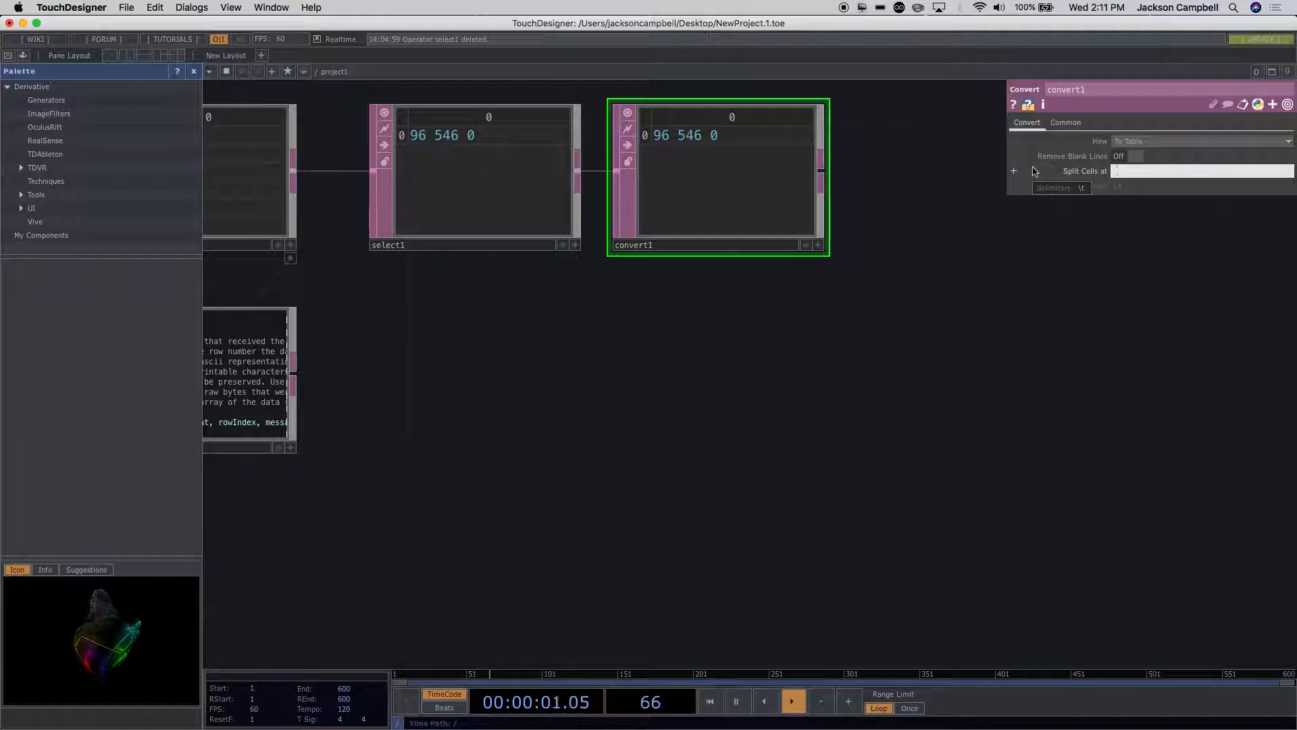
key("Return")
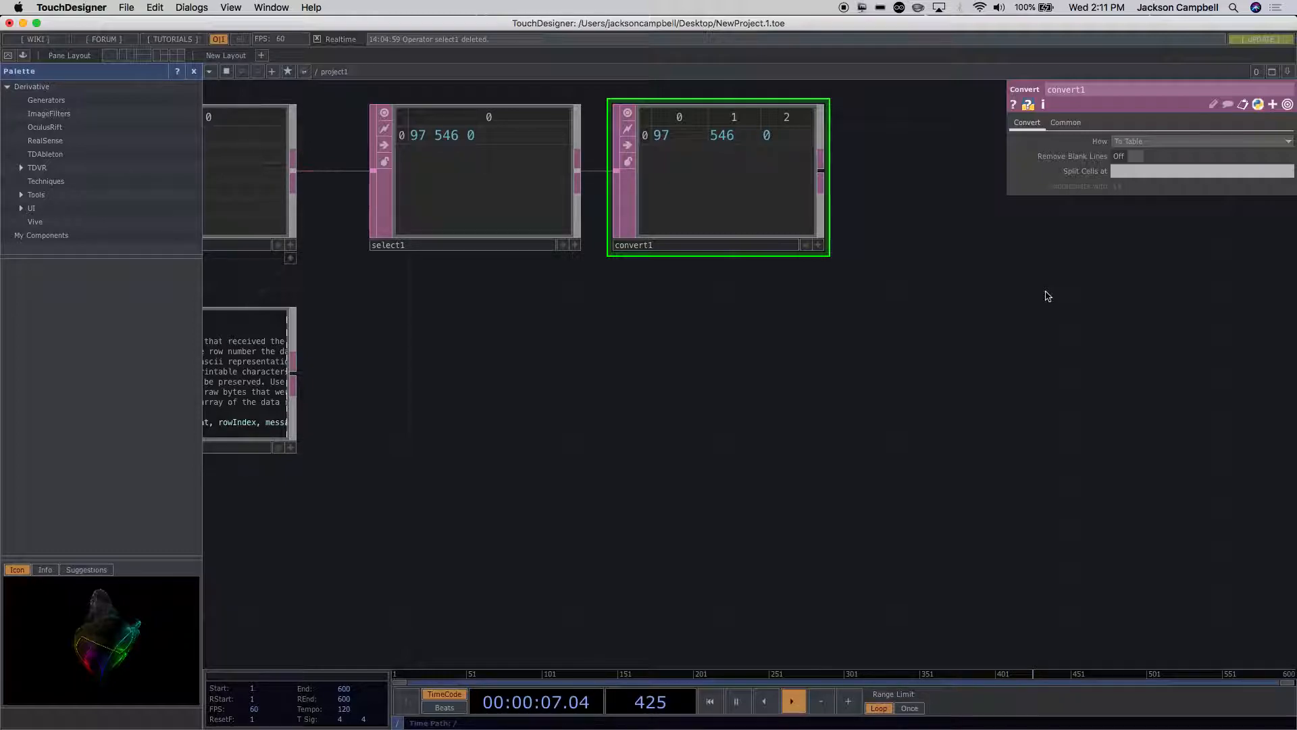
left_click(1118, 172)
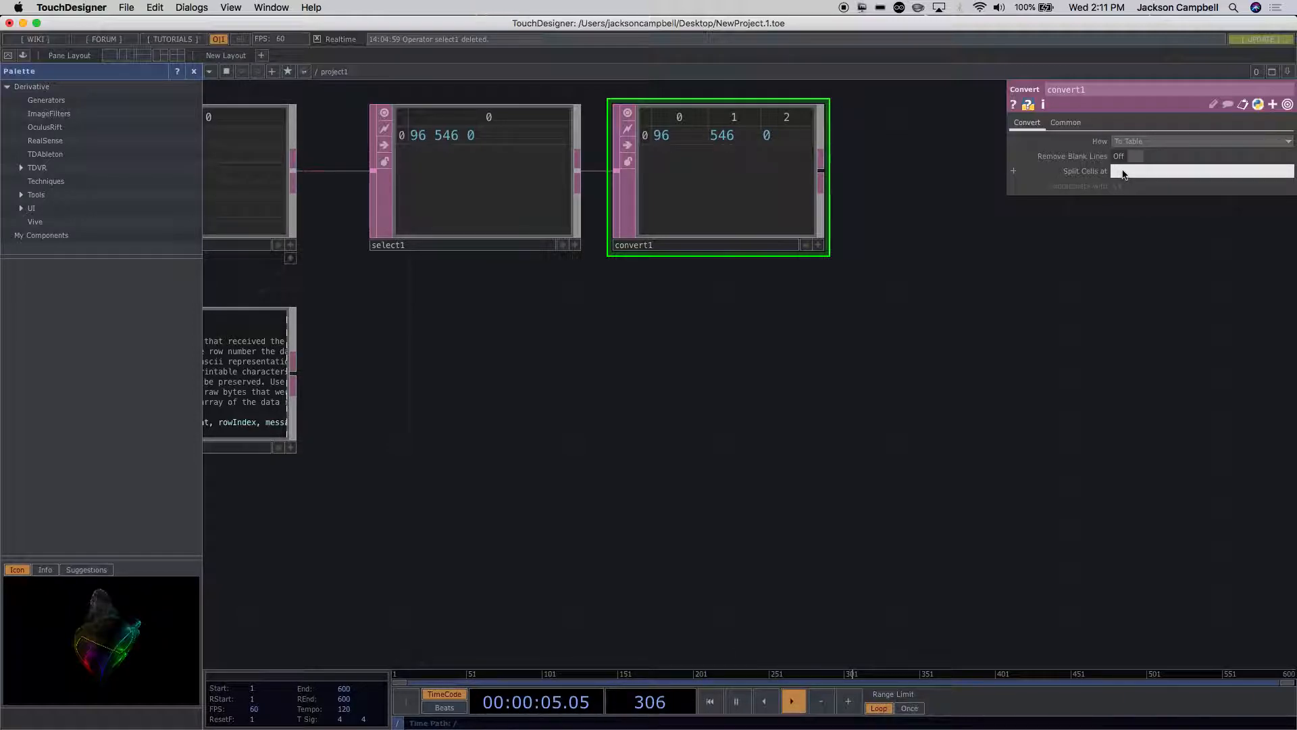
left_click(1086, 304)
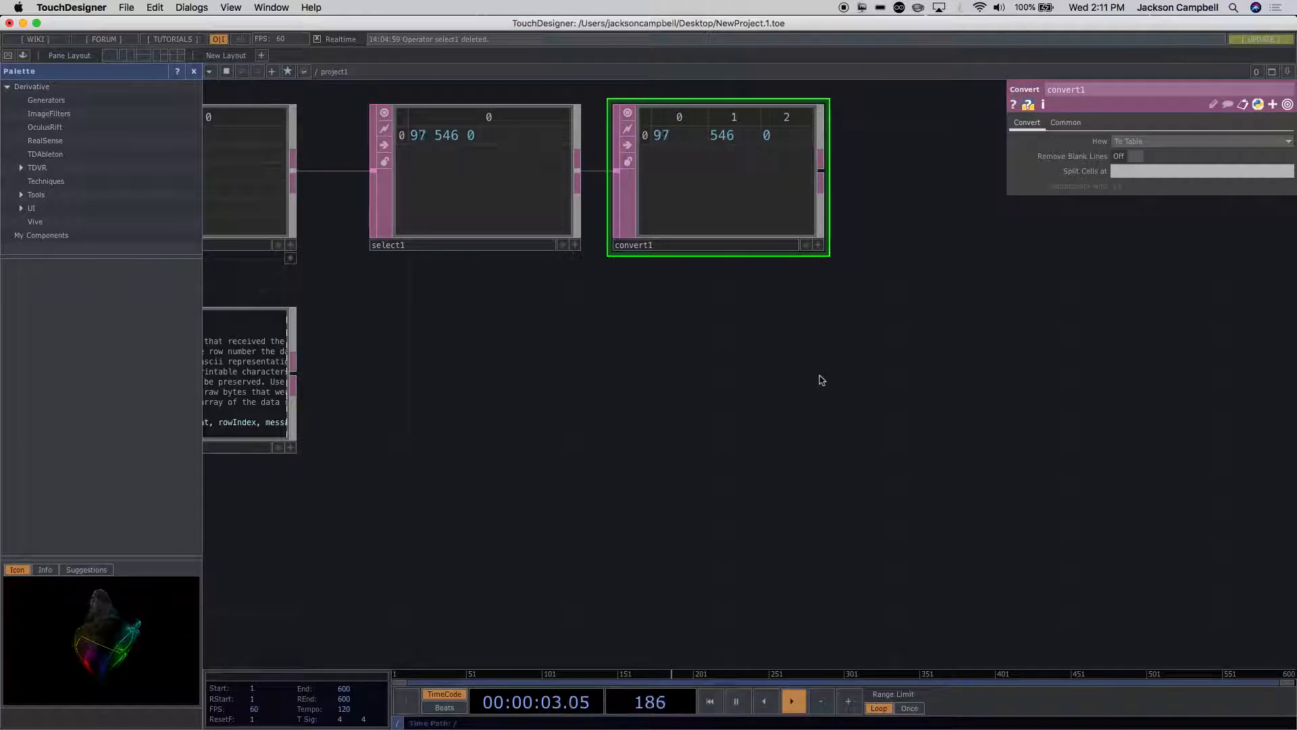
Step: Add a DAT to CHOP from convert1's output and place it beside convert1, aligned with the row of operators
scroll(820, 377, "down", 3)
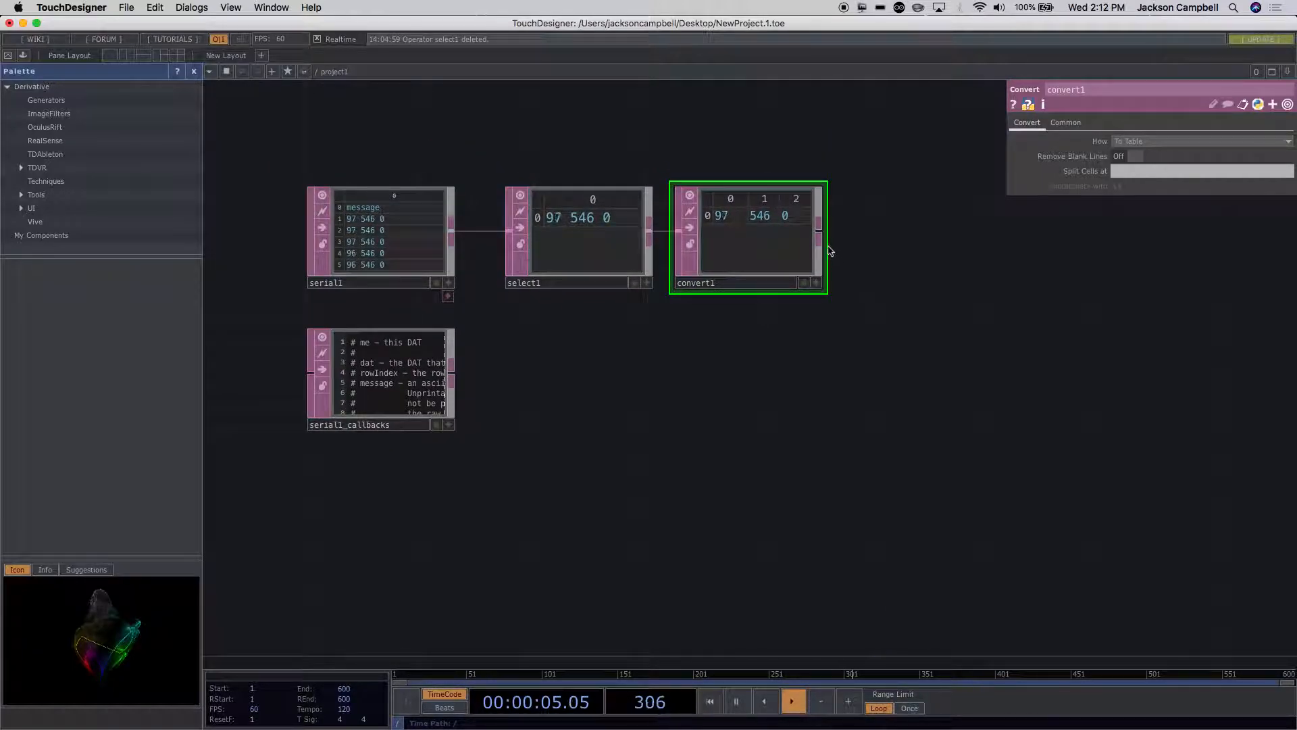
right_click(820, 233)
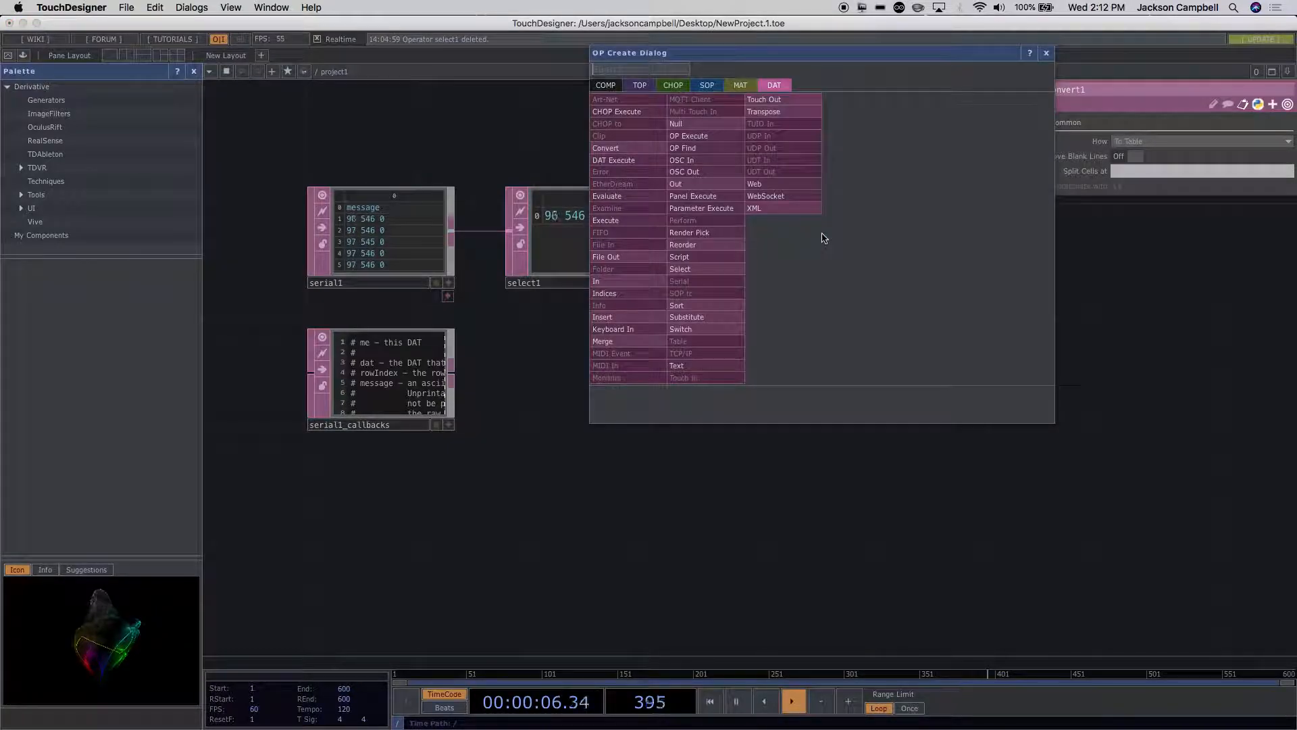
left_click(673, 85)
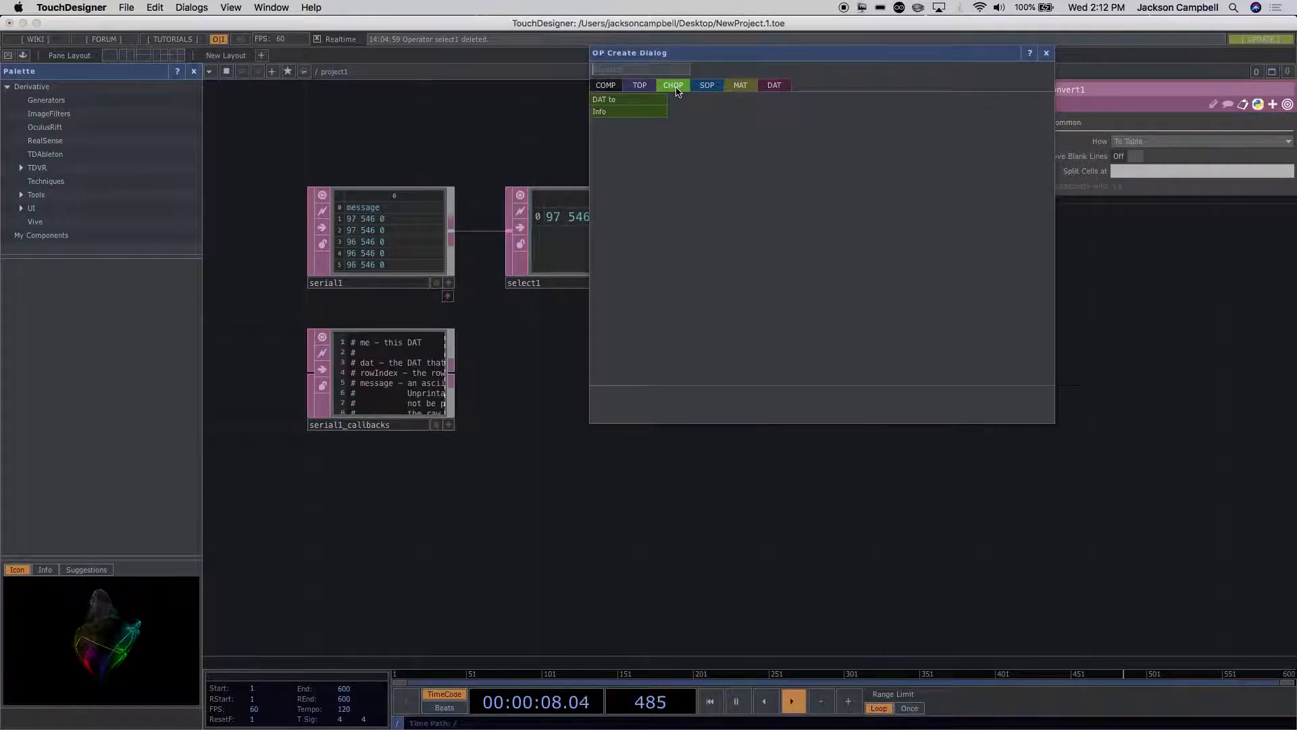
left_click(626, 101)
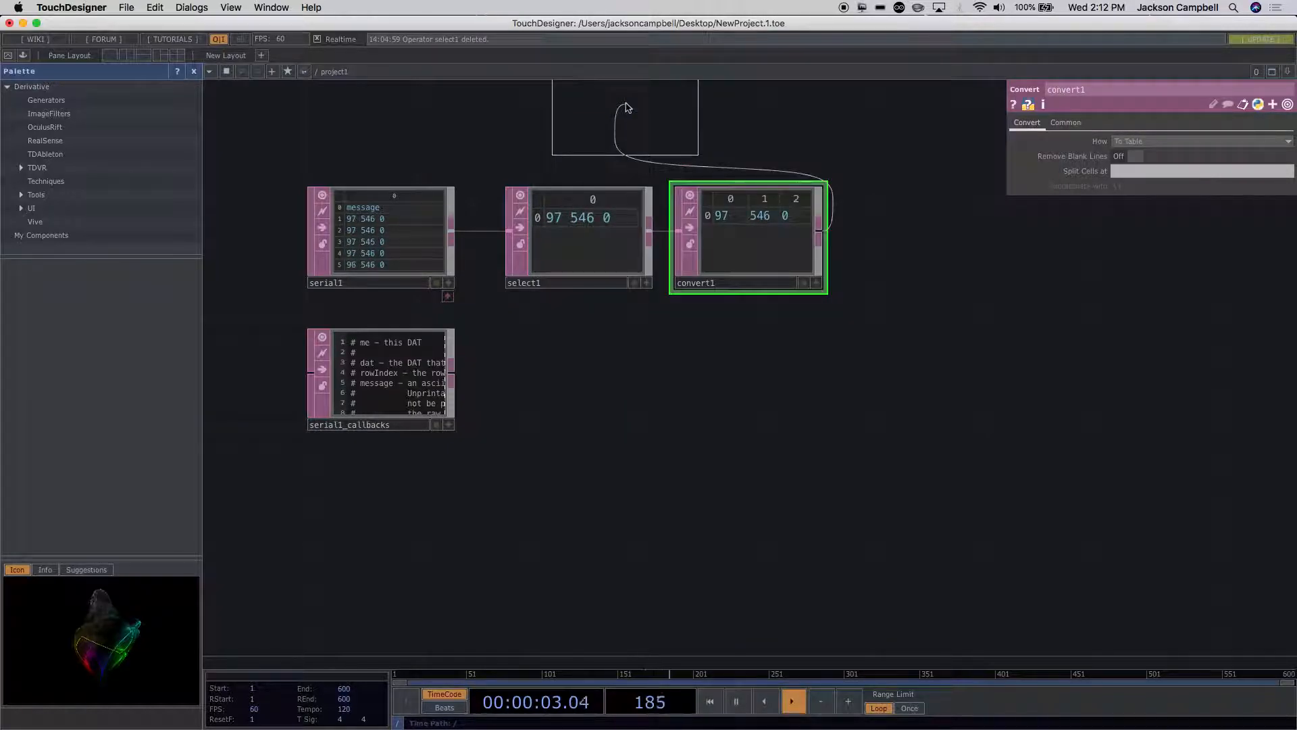
left_click(930, 257)
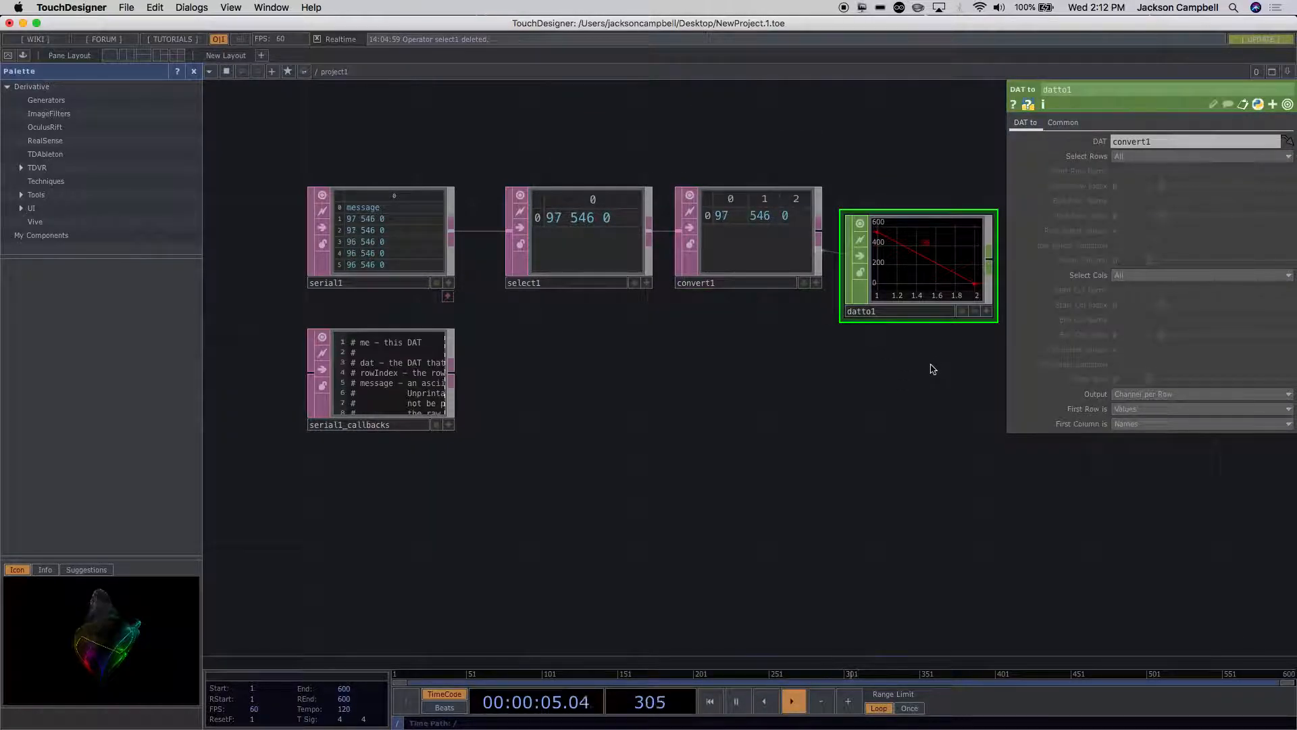
scroll(743, 370, "right", 3)
scroll(853, 360, "up", 3)
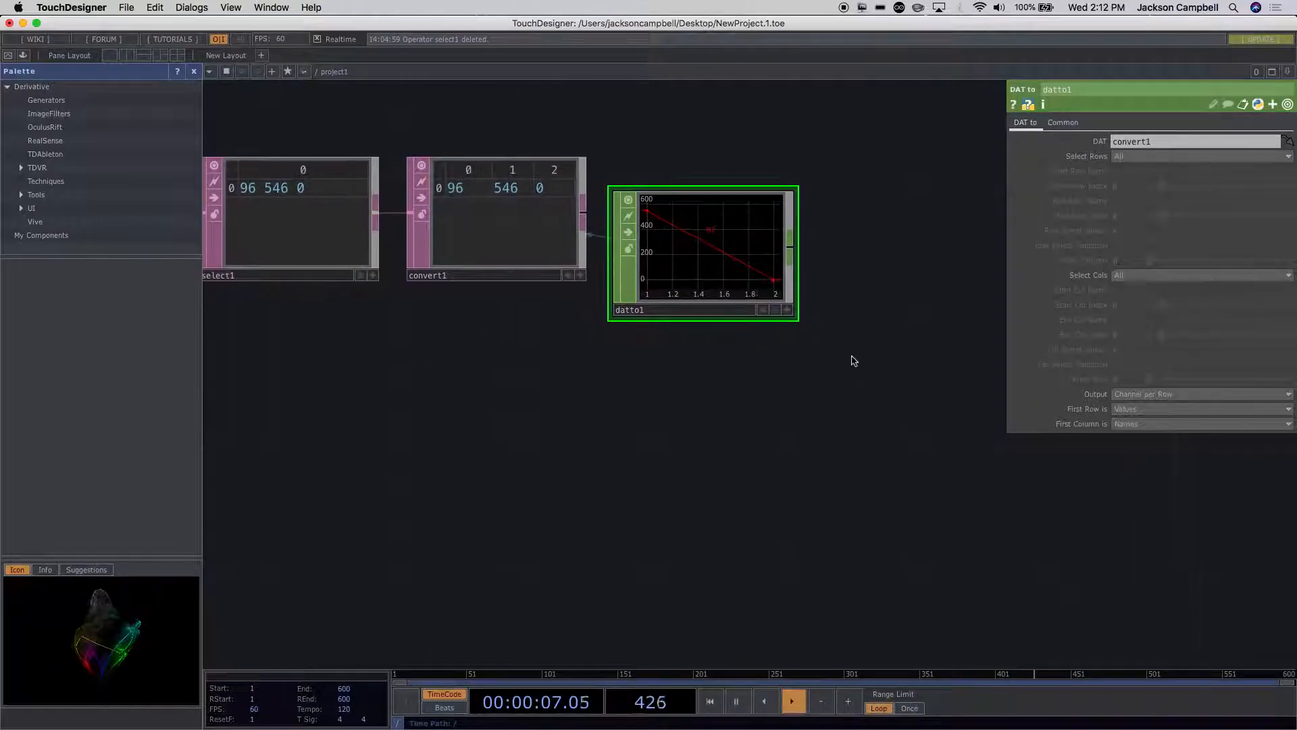
left_click_drag(754, 262, 763, 222)
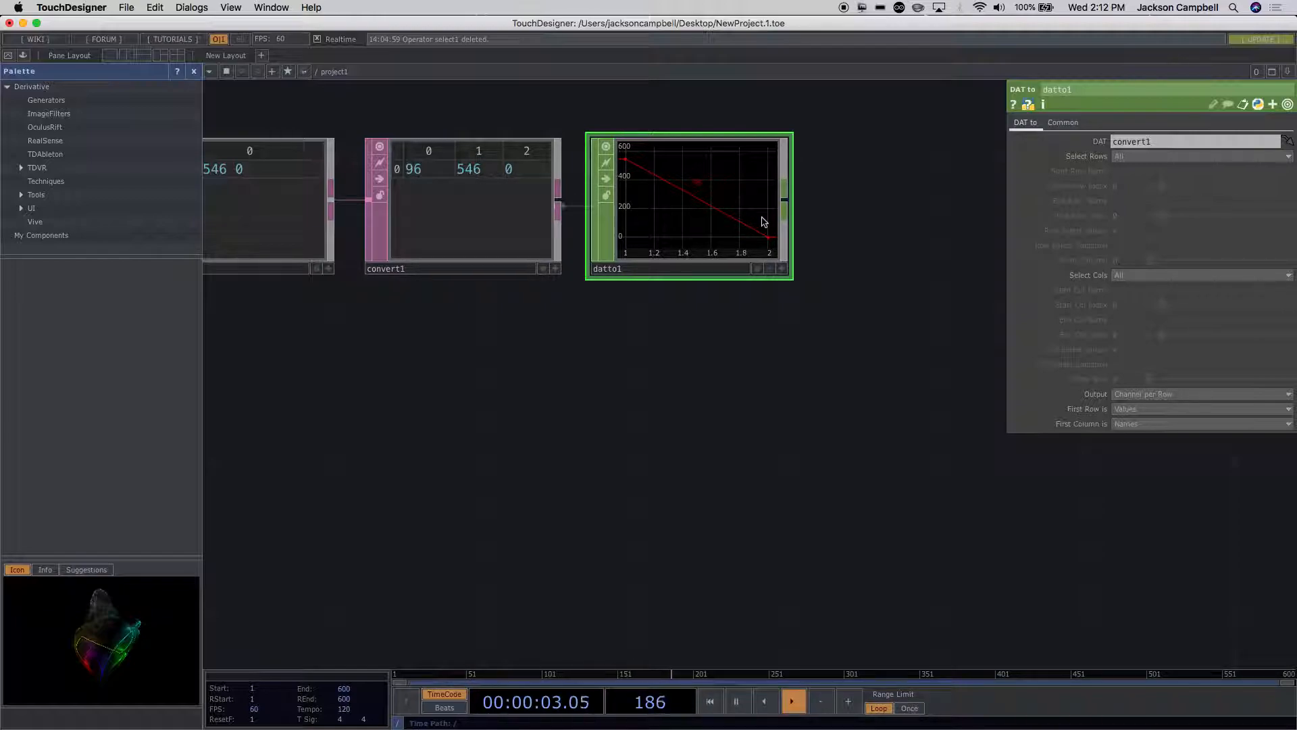
Step: Set datto1's First Column is option to Values
left_click(1063, 122)
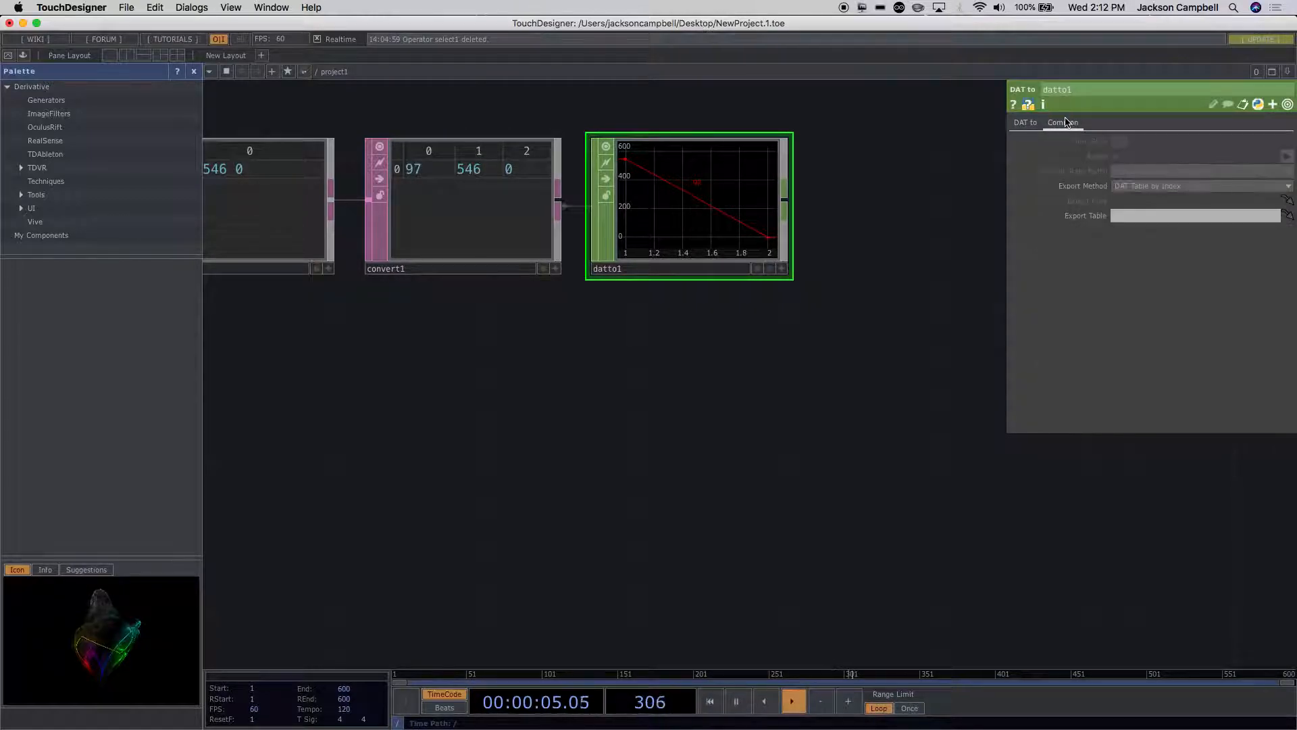
left_click(1025, 123)
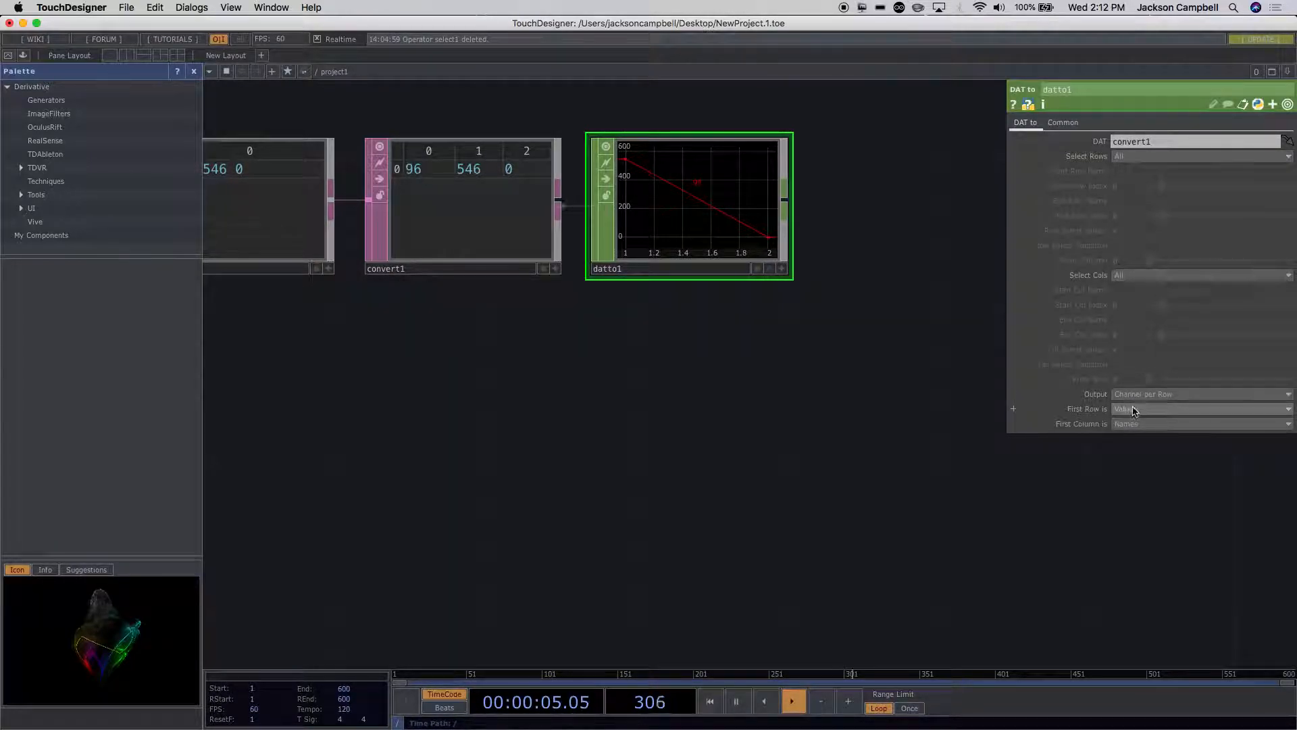
left_click(1130, 427)
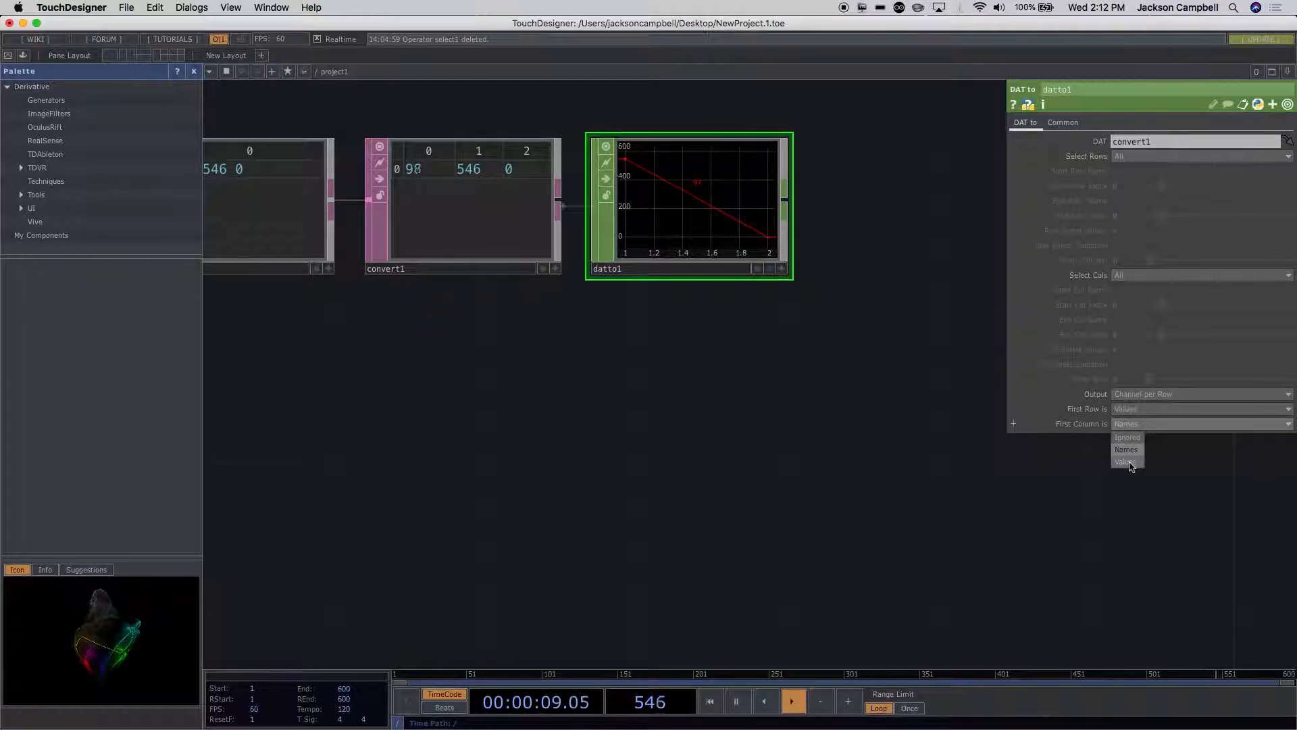
left_click(1127, 462)
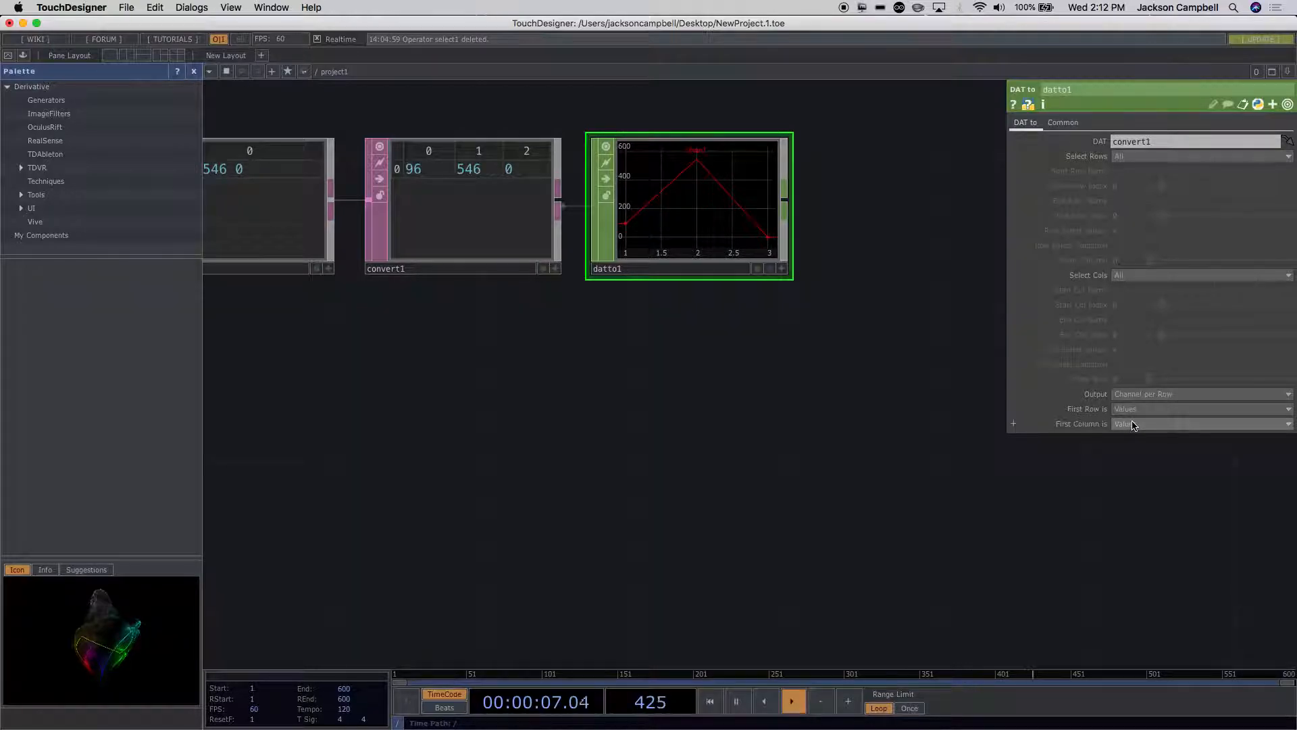
left_click(1126, 156)
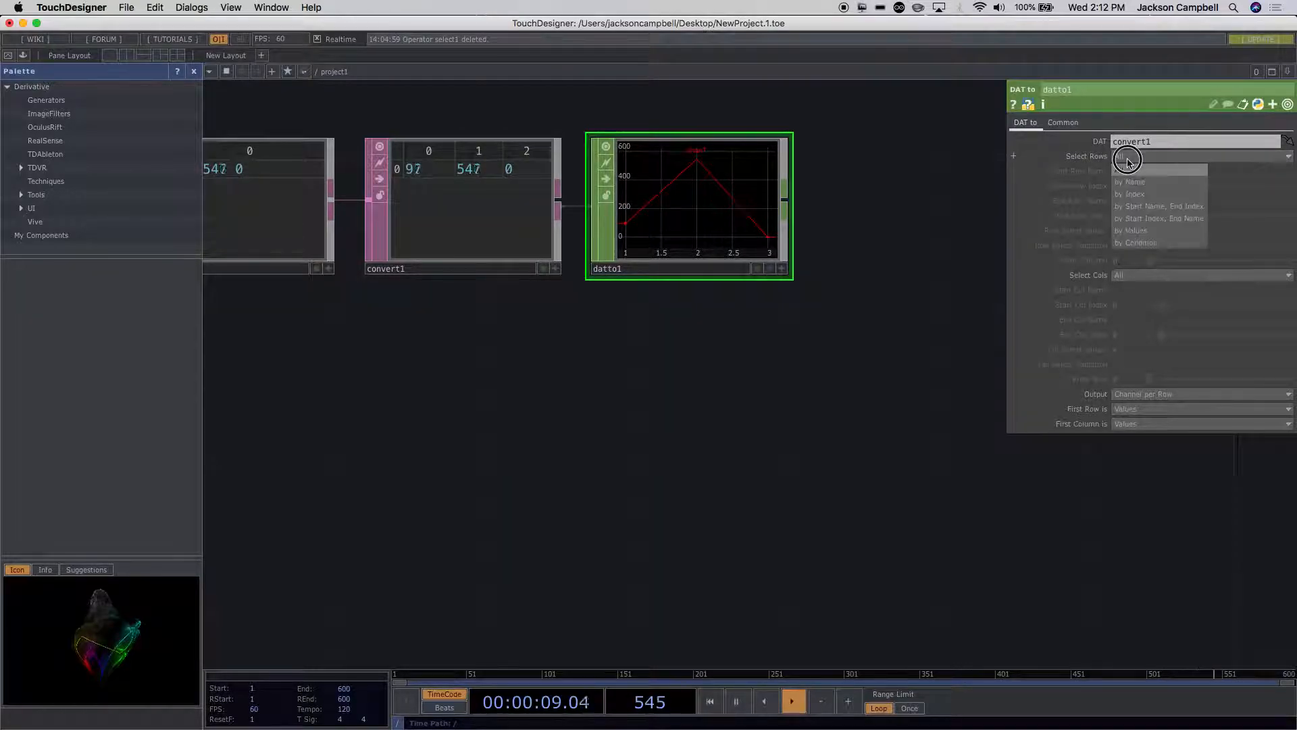
left_click(1071, 157)
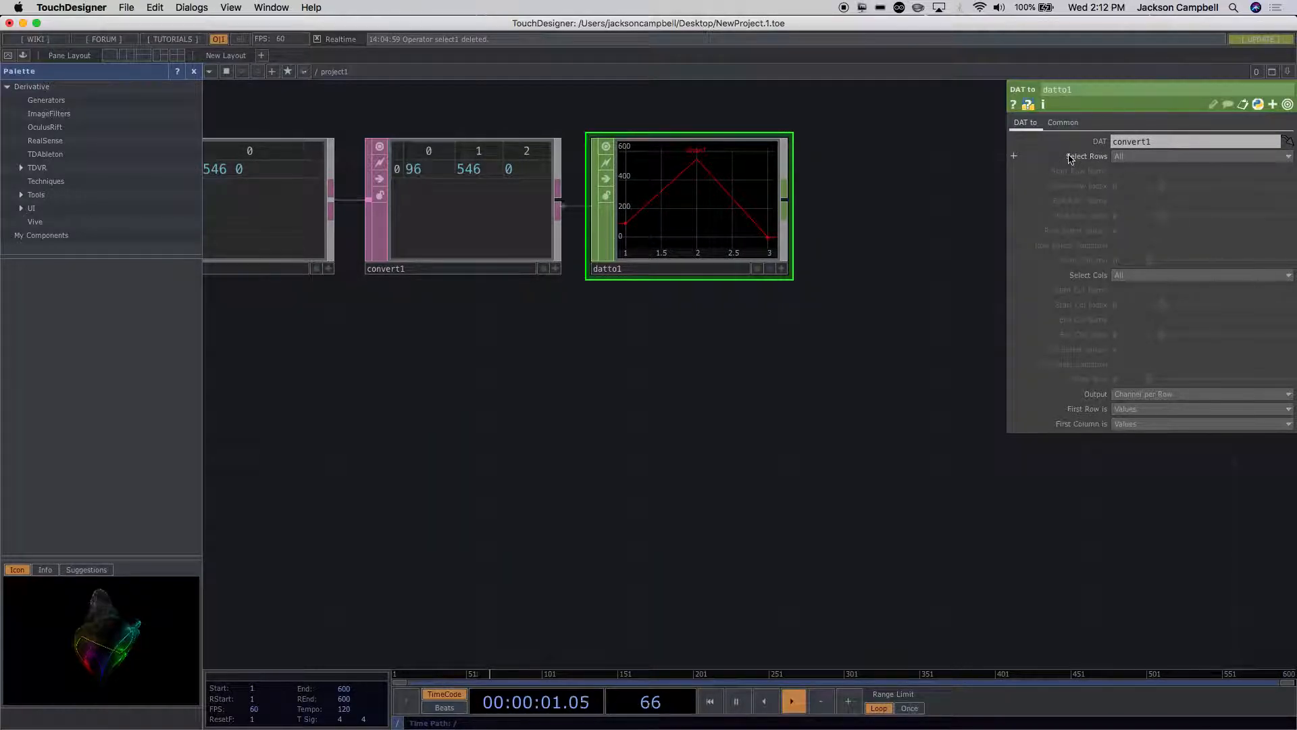
Step: Set datto1's Output option to Channel per Column so each table column gets its own channel
left_click(1137, 397)
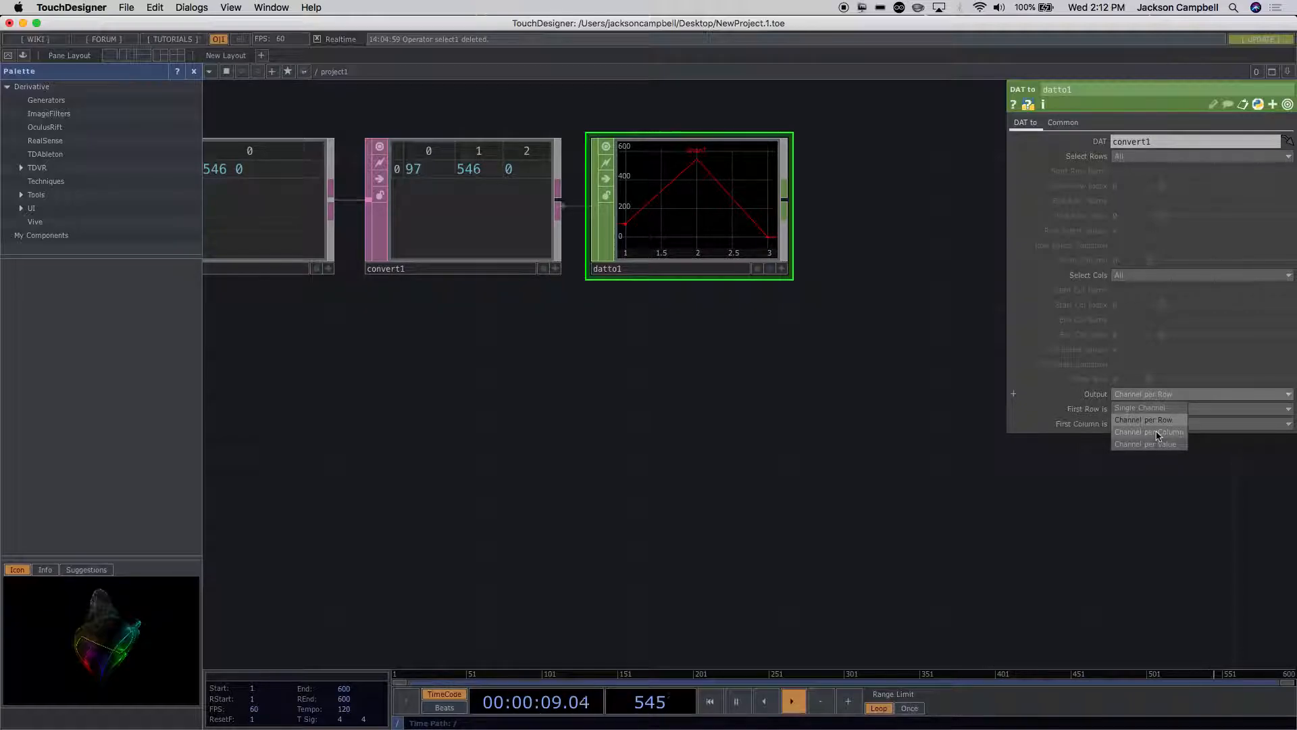
left_click(1157, 433)
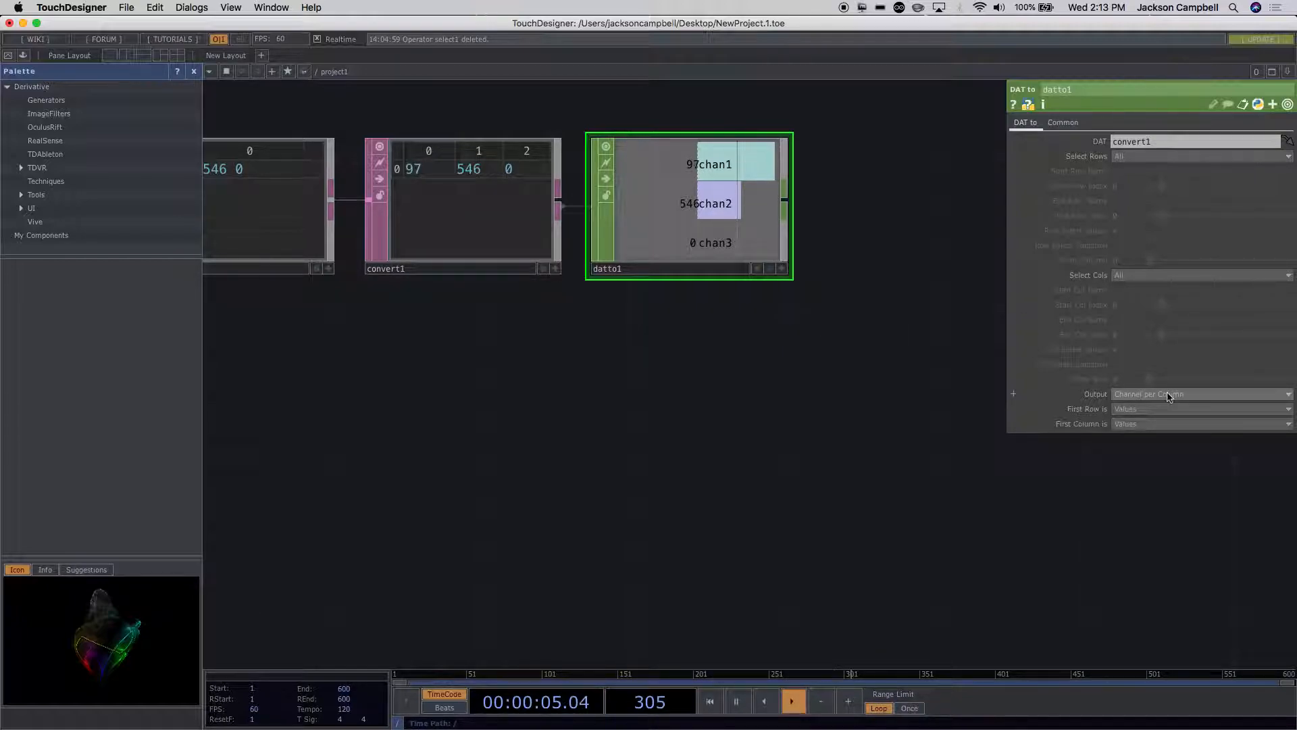
left_click(1131, 396)
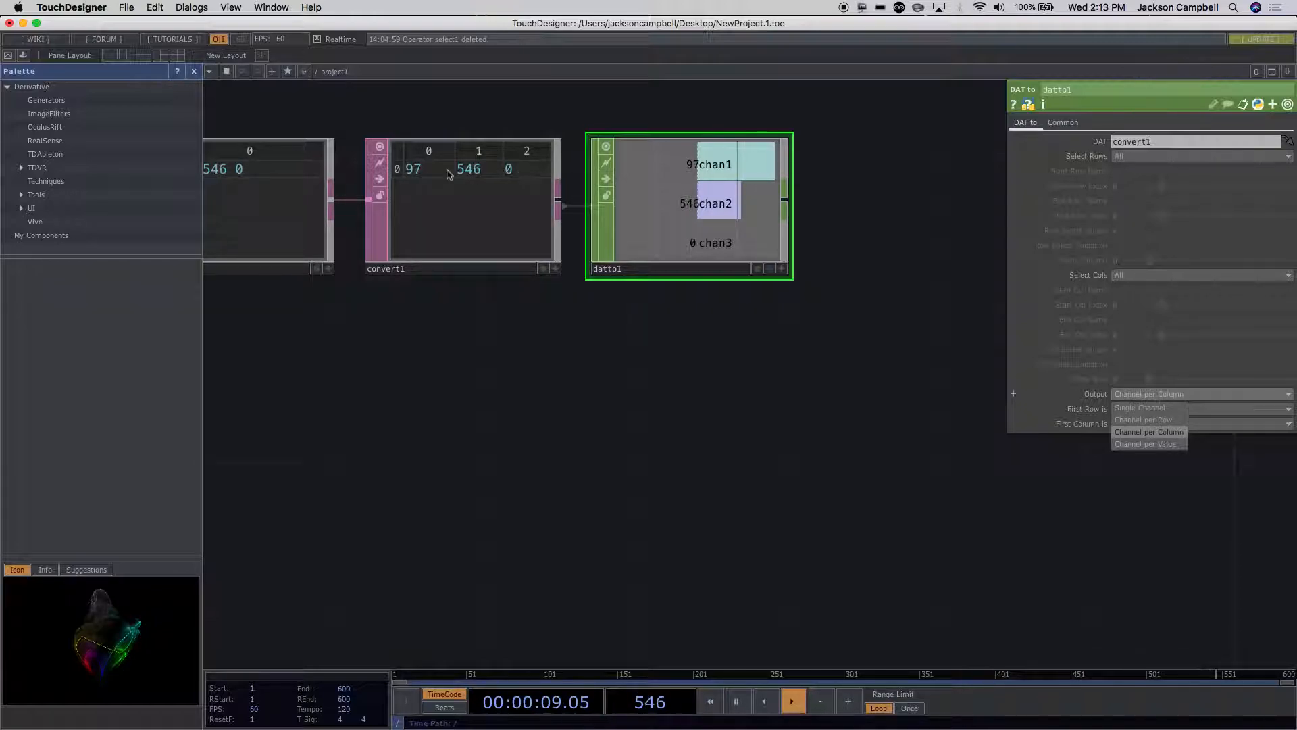
left_click(1093, 415)
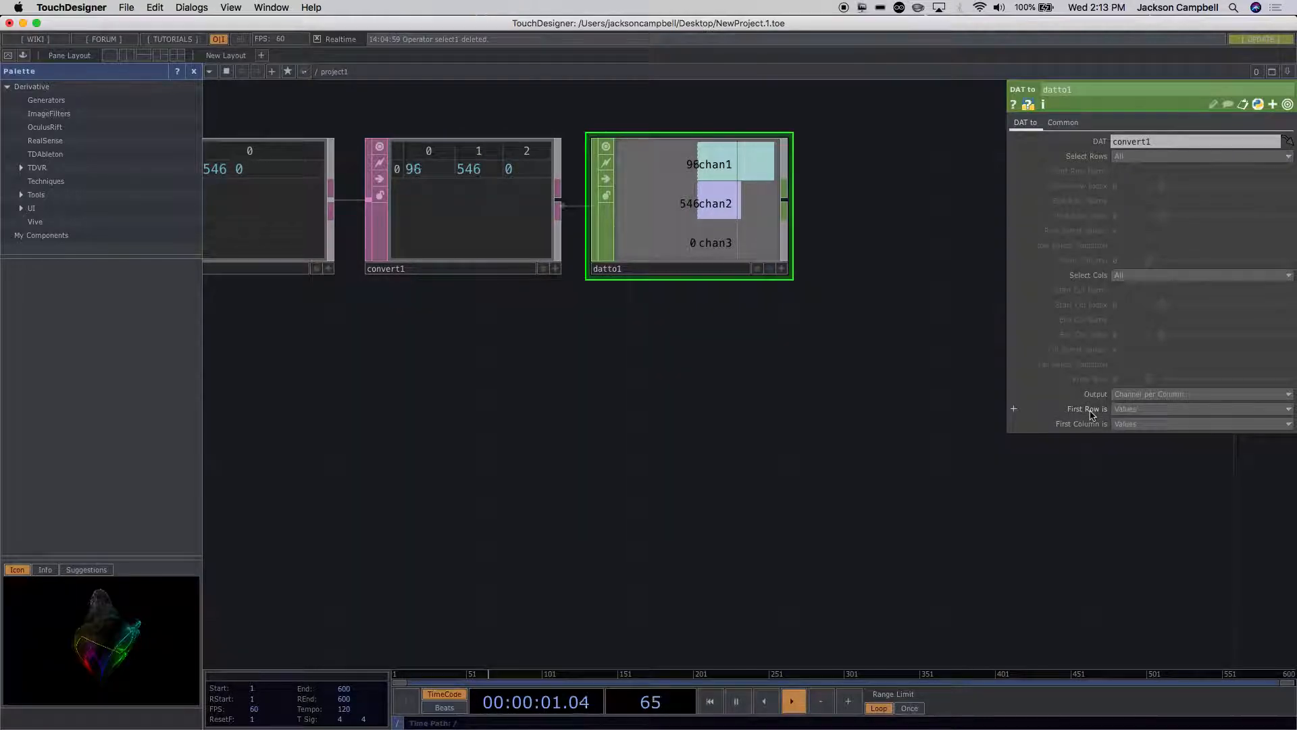
Step: Try Names for datto1's First Column is option and restore it to Values
left_click(1131, 424)
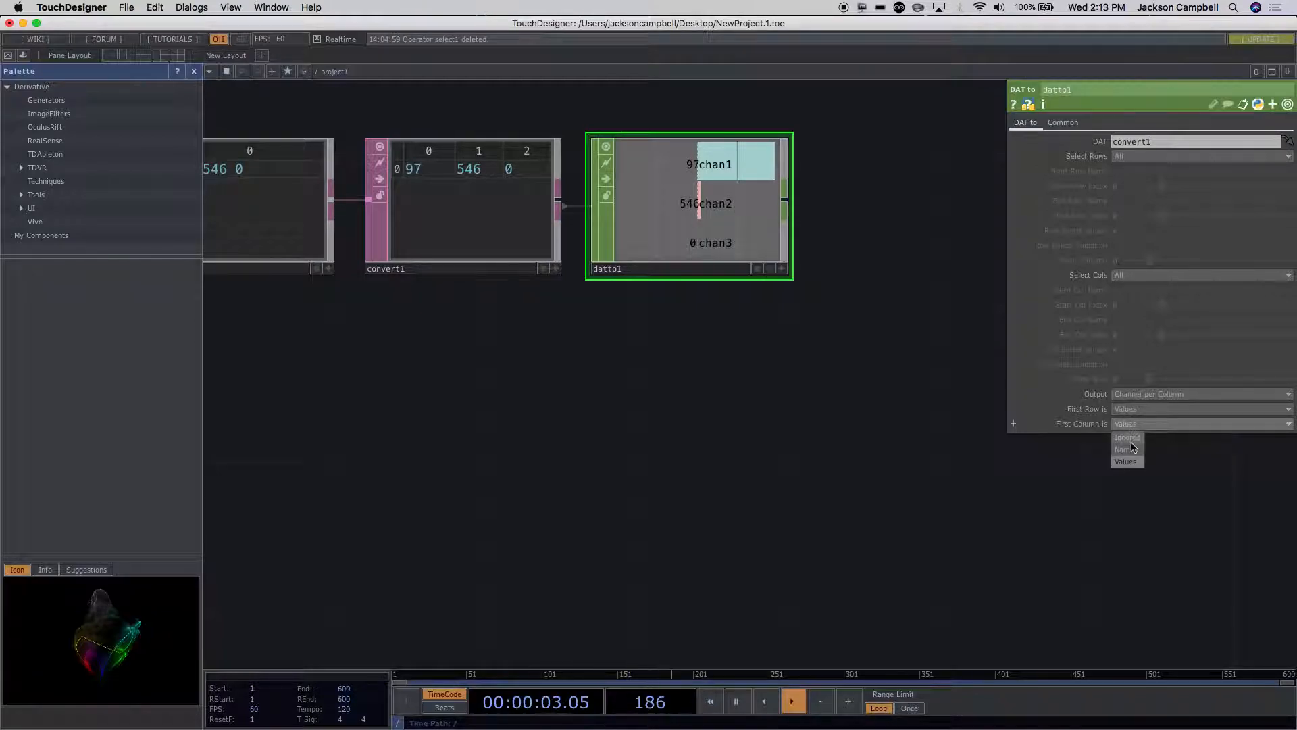
left_click(1133, 449)
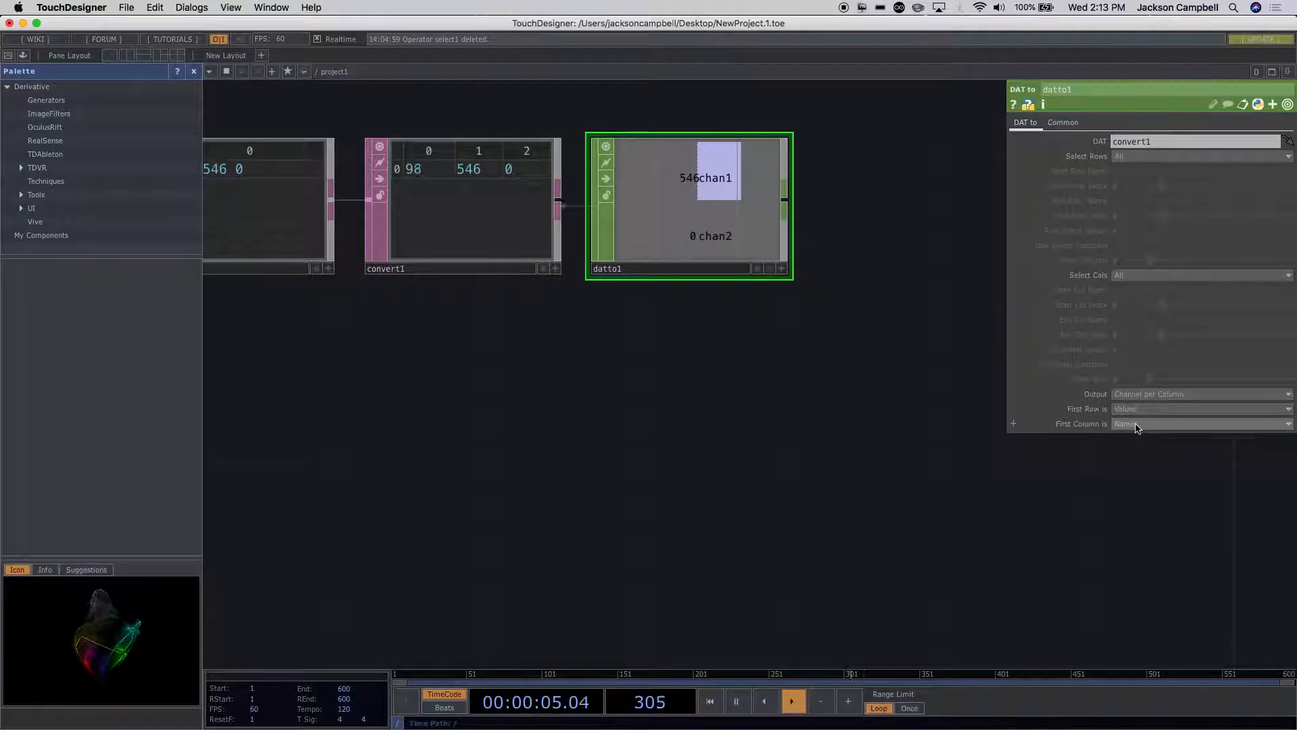
left_click(1137, 425)
left_click(1126, 461)
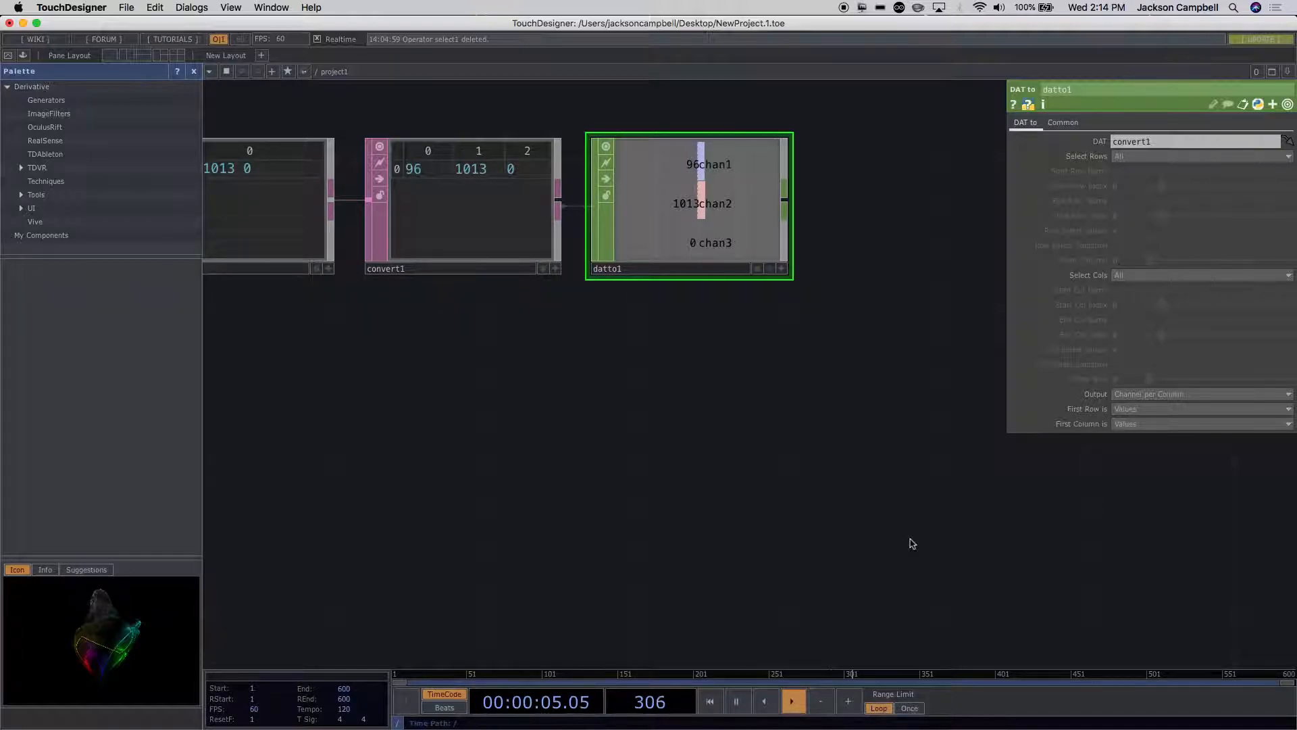
Step: Add a Sphere SOP and place it below serial1_callbacks in the network
scroll(909, 539, "down", 5)
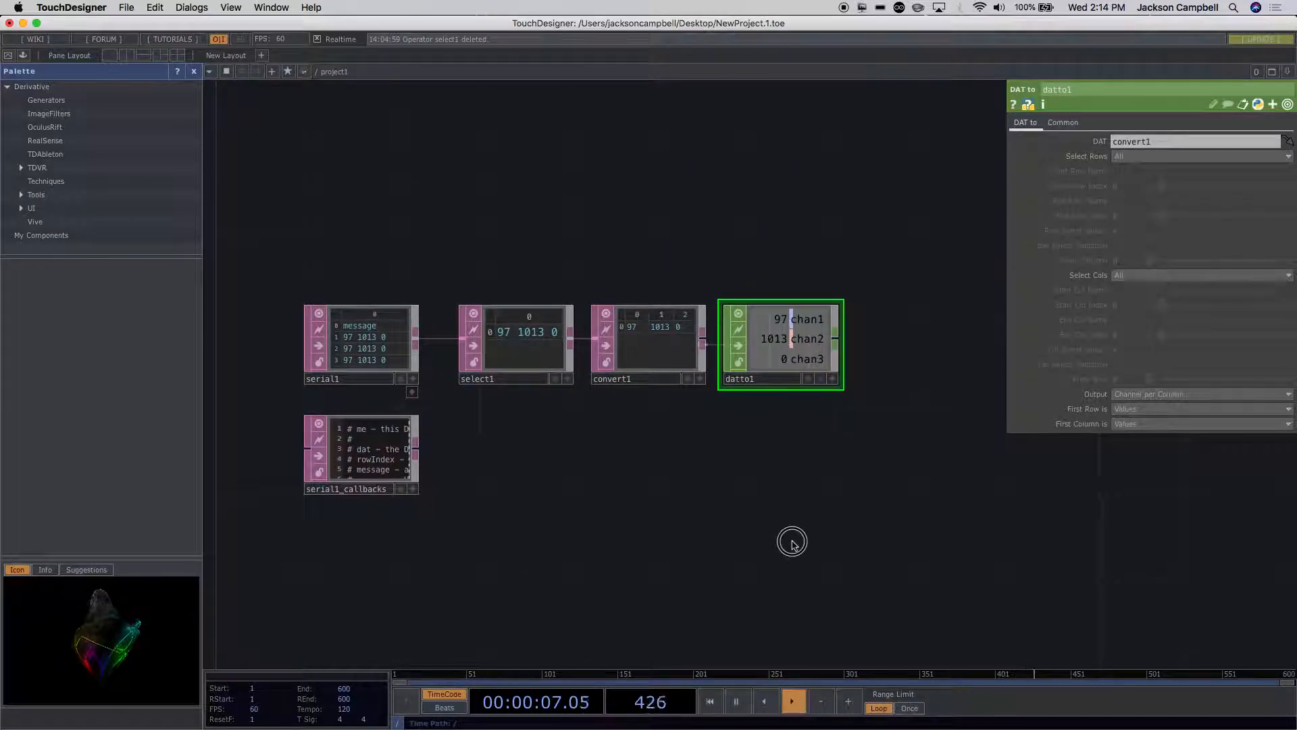
left_click_drag(792, 541, 805, 388)
left_click_drag(463, 478, 457, 429)
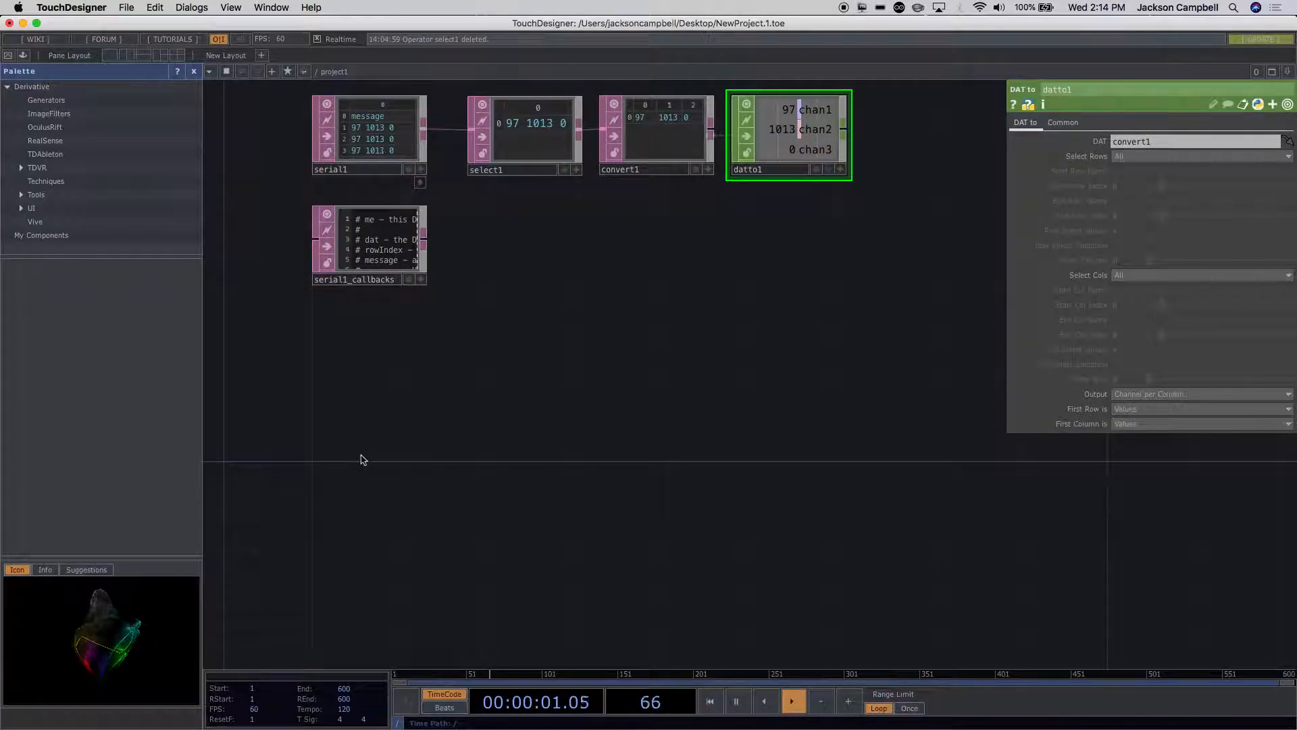
key("Tab")
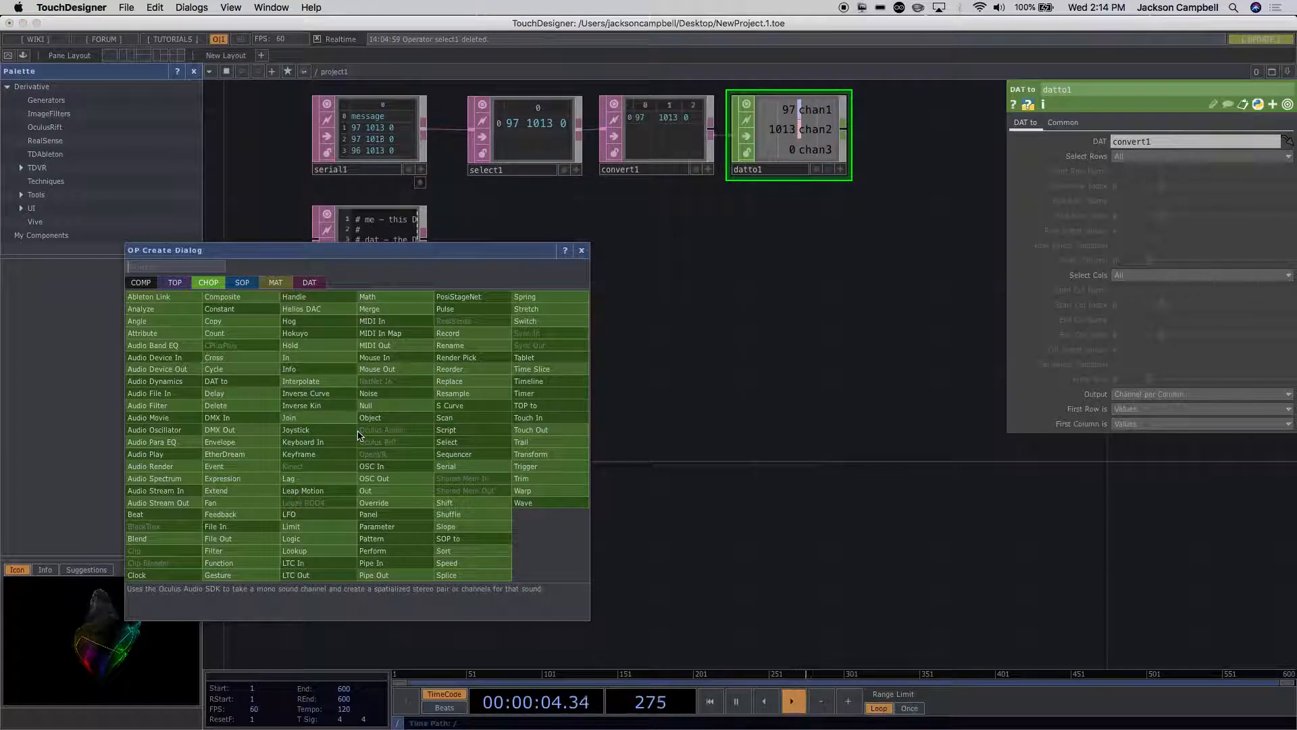
left_click(242, 283)
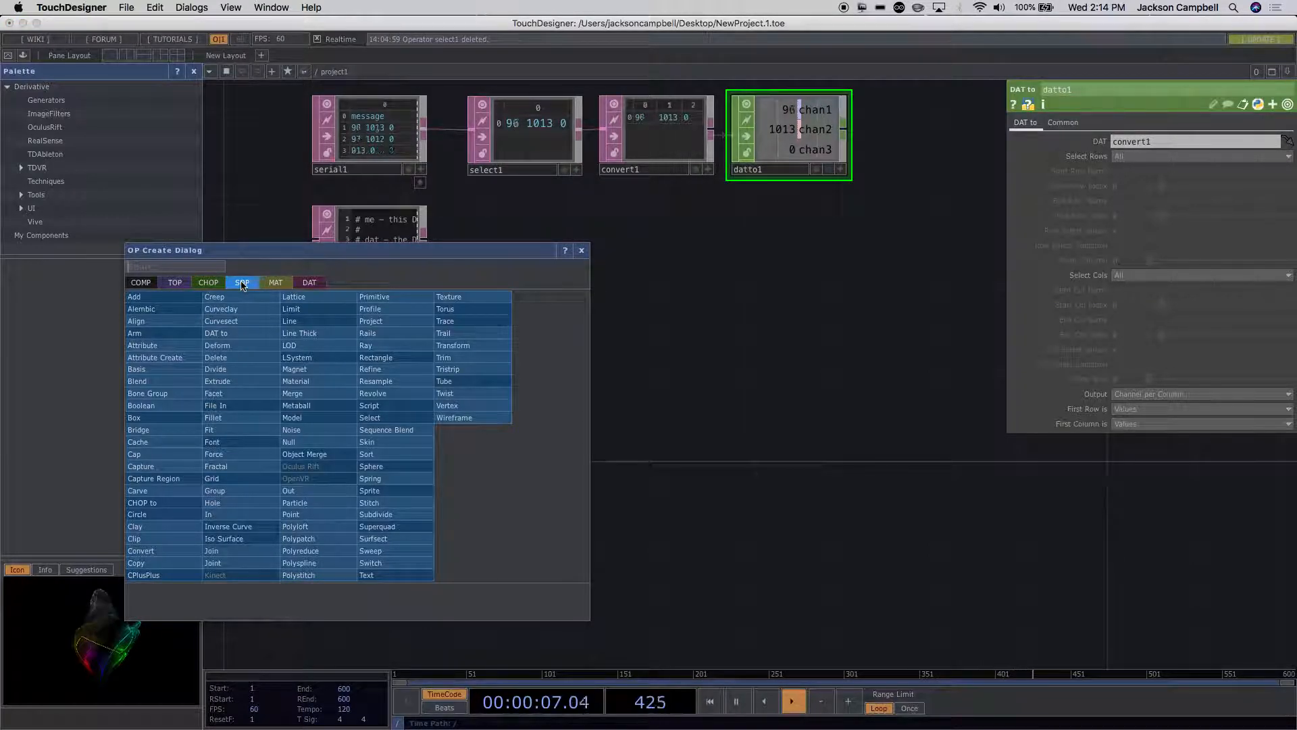
type("spe")
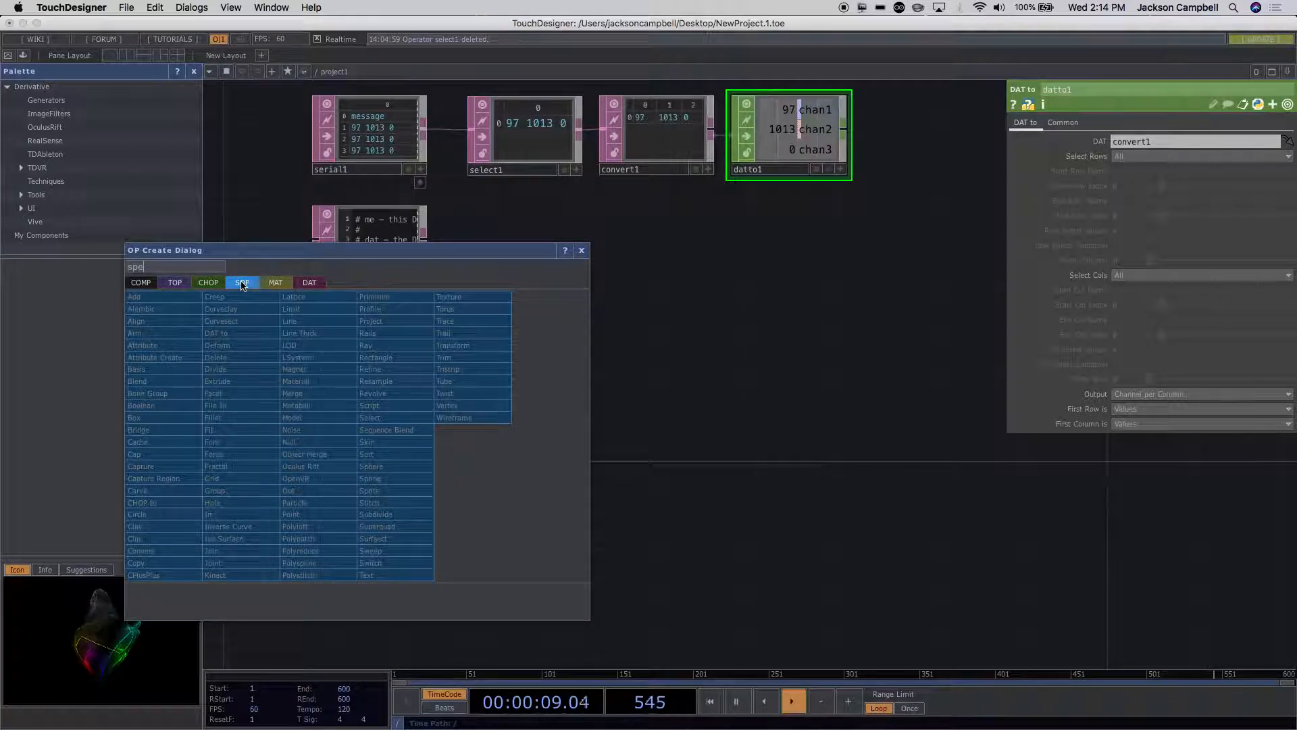
left_click(389, 468)
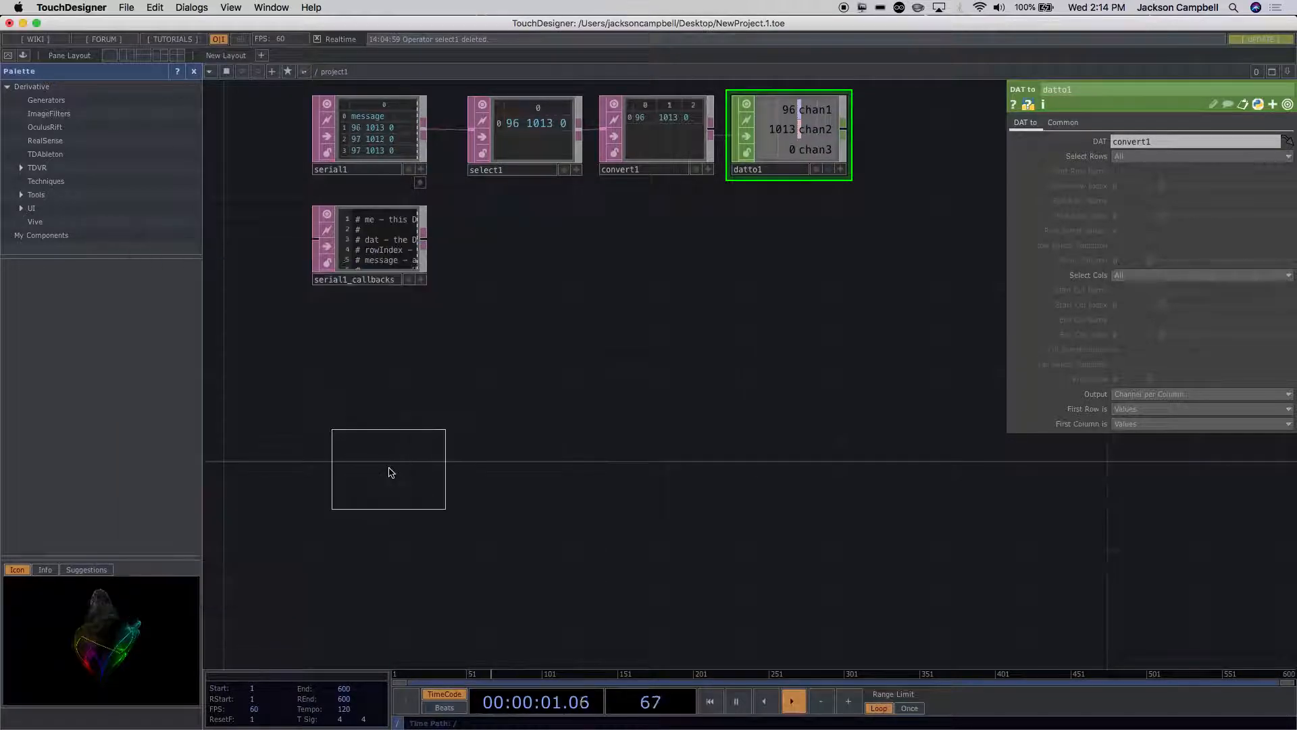
left_click(342, 445)
scroll(460, 446, "up", 3)
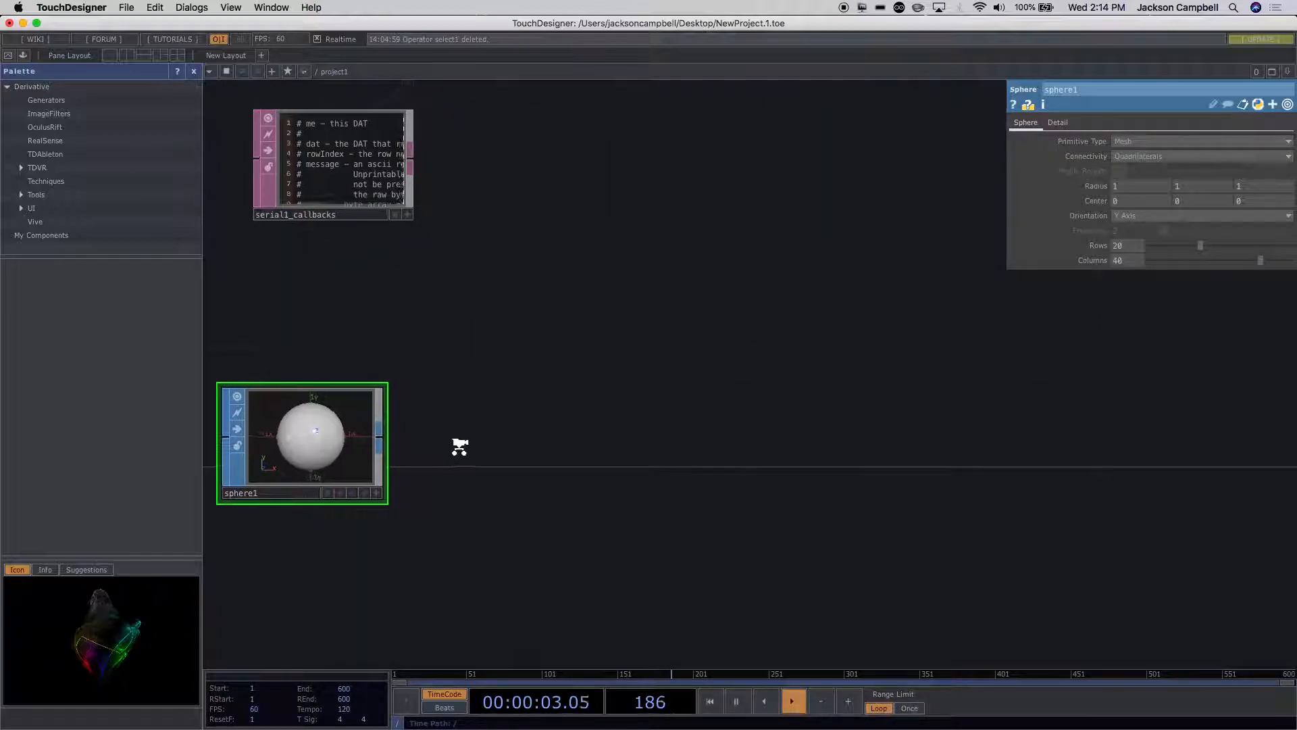
left_click_drag(289, 461, 345, 398)
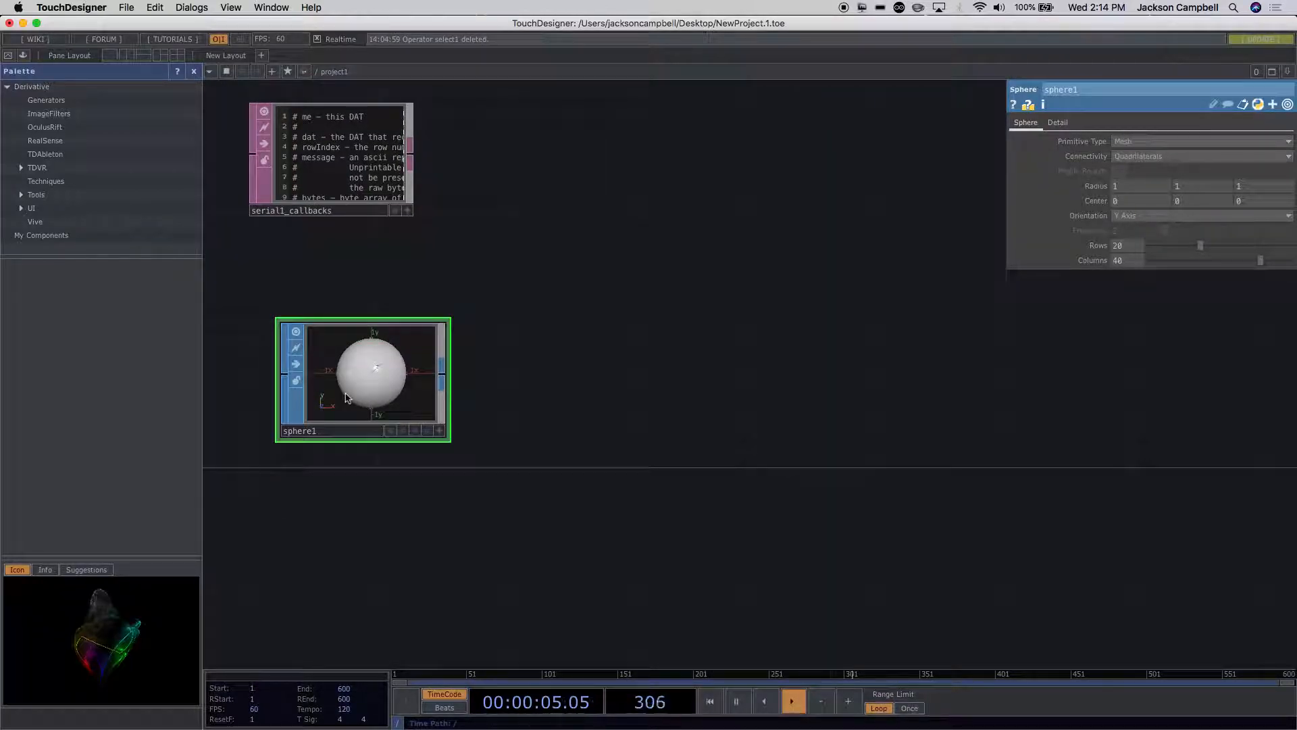
Step: Add a Noise SOP connected to sphere1's output and place it beside sphere1
right_click(449, 376)
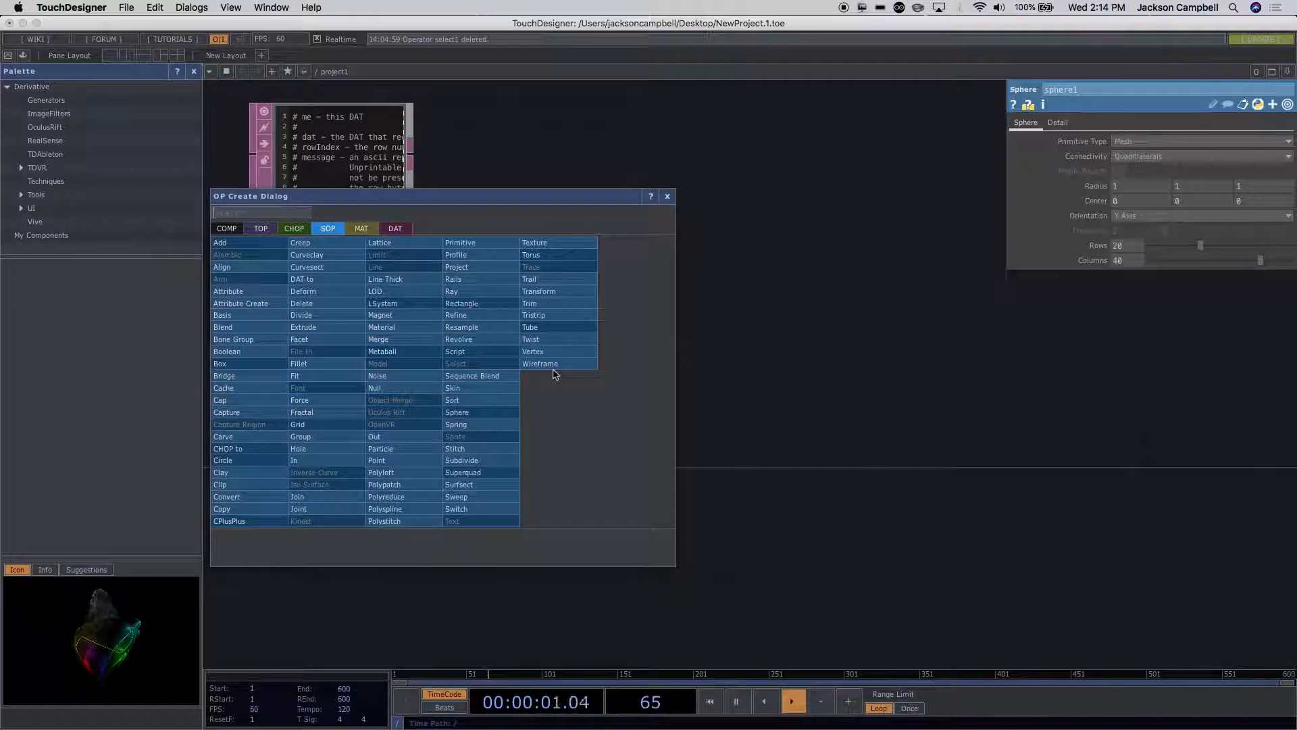
left_click(415, 388)
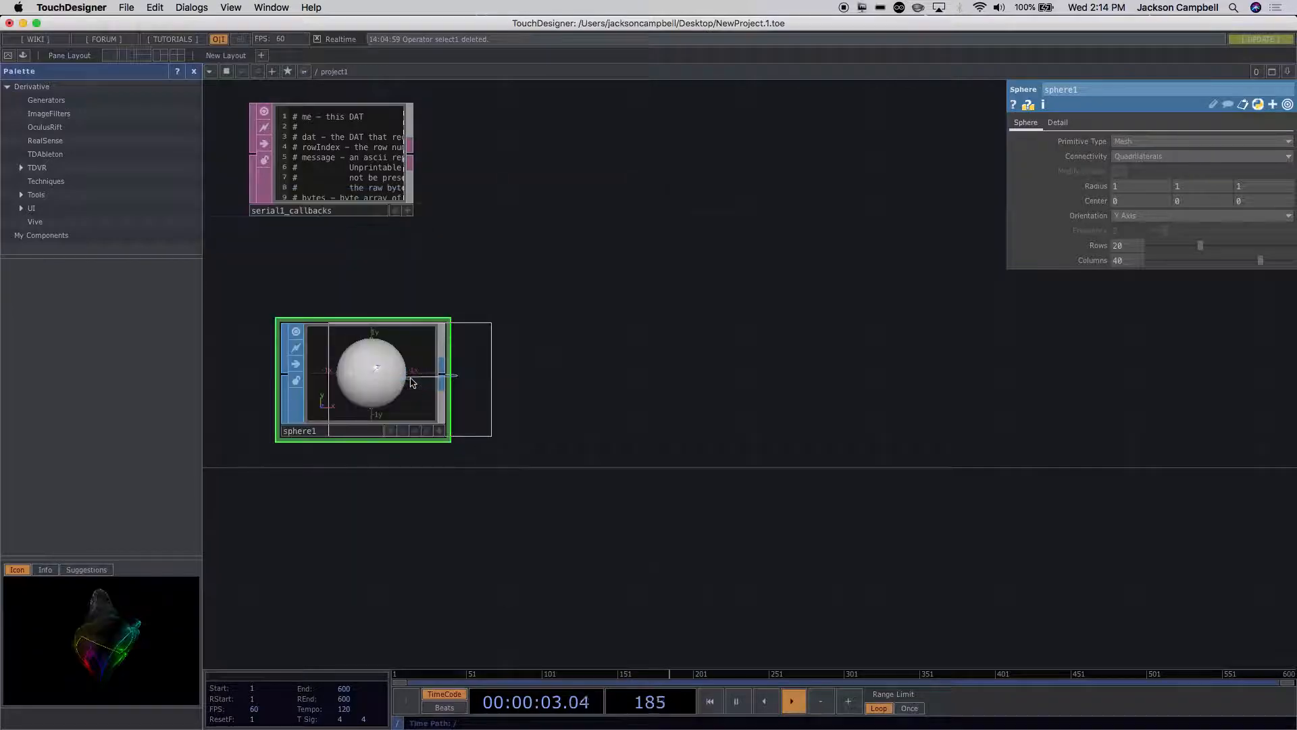
left_click(585, 382)
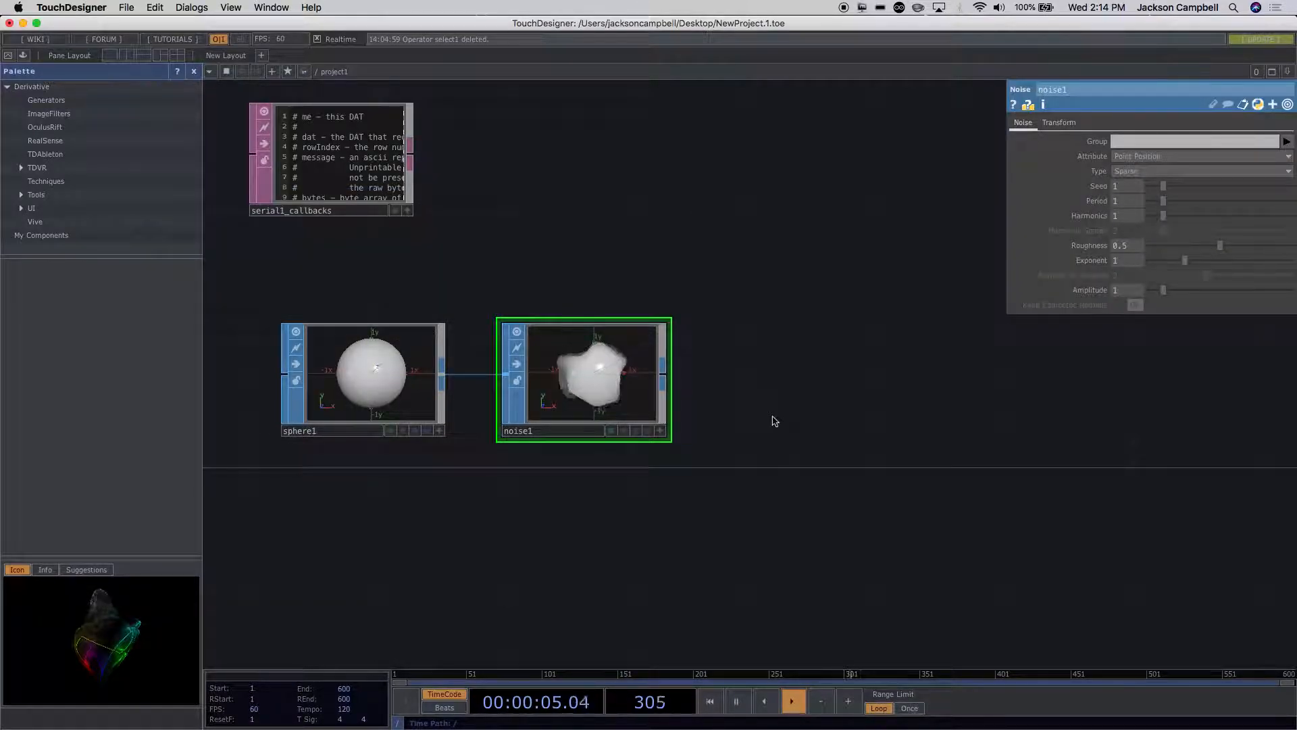
Step: Connect an Attribute Create SOP to noise1's output with Compute Normals on, spaced clear of noise1
scroll(774, 418, "up", 2)
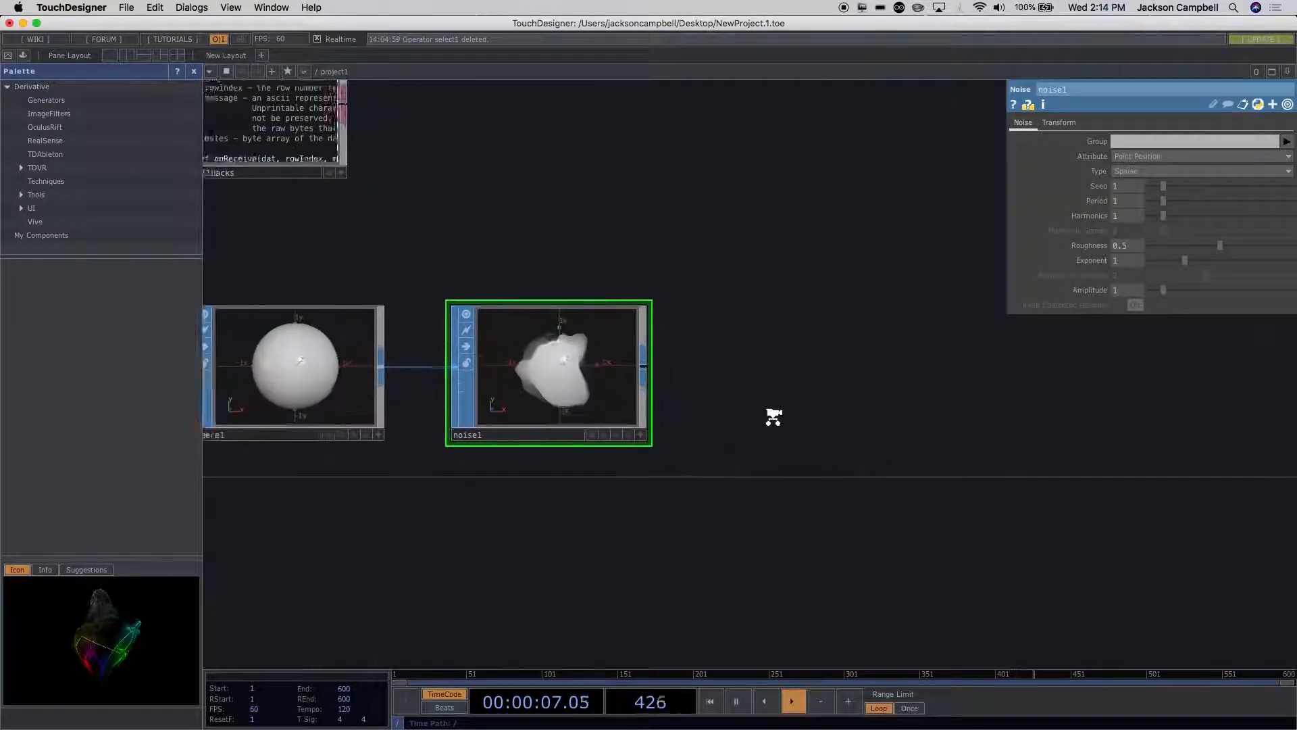
scroll(774, 417, "up", 1)
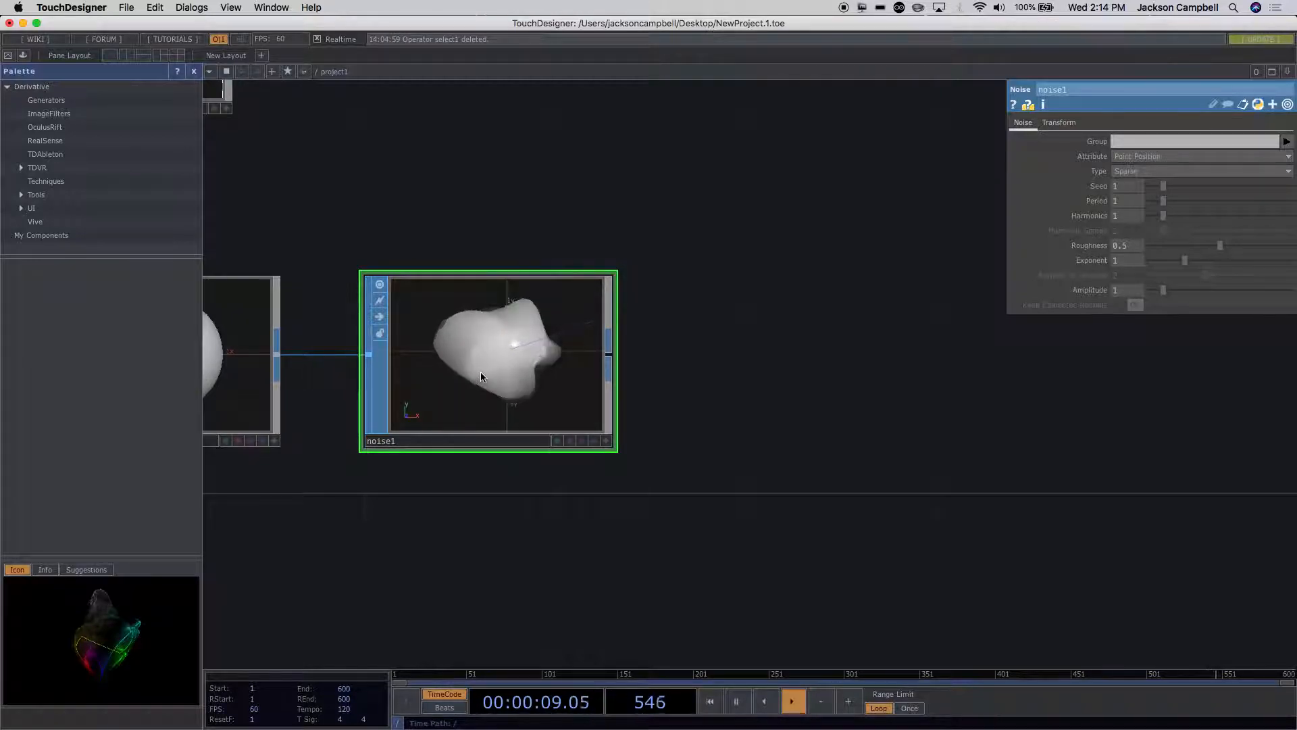
scroll(672, 378, "down", 1)
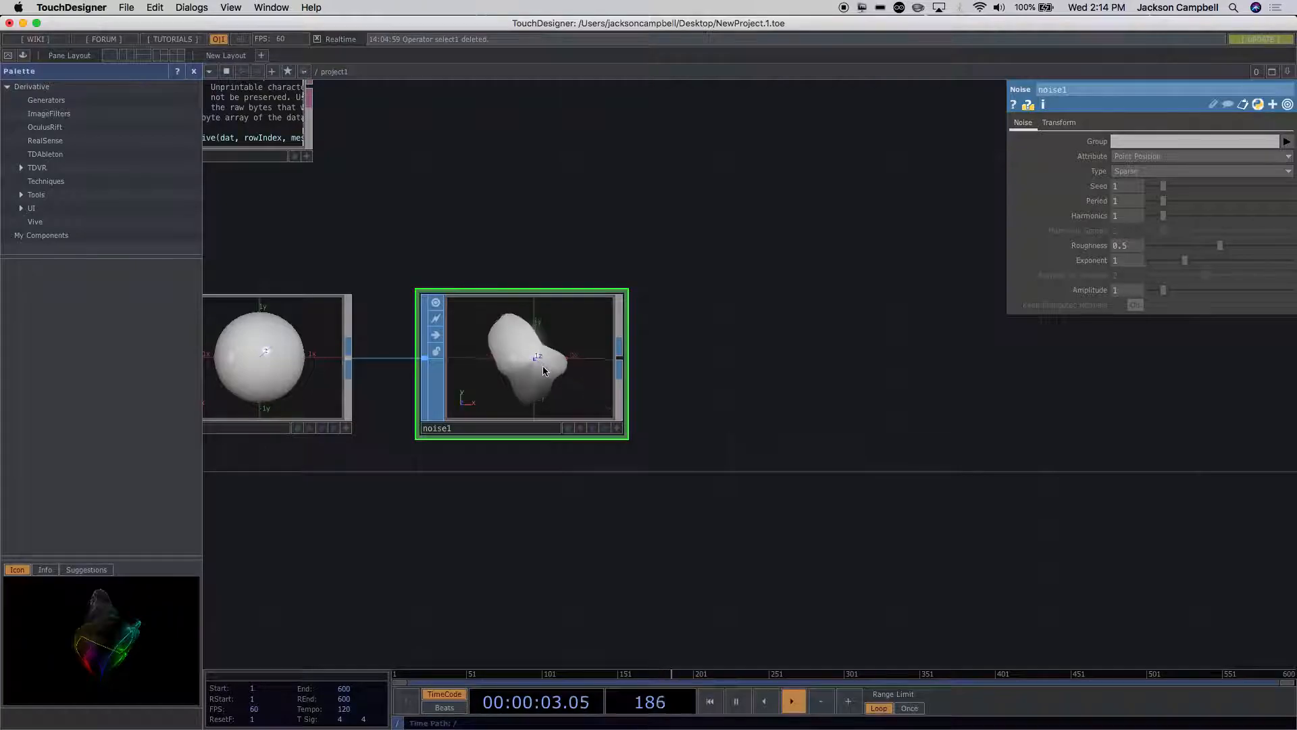
scroll(570, 372, "up", 2)
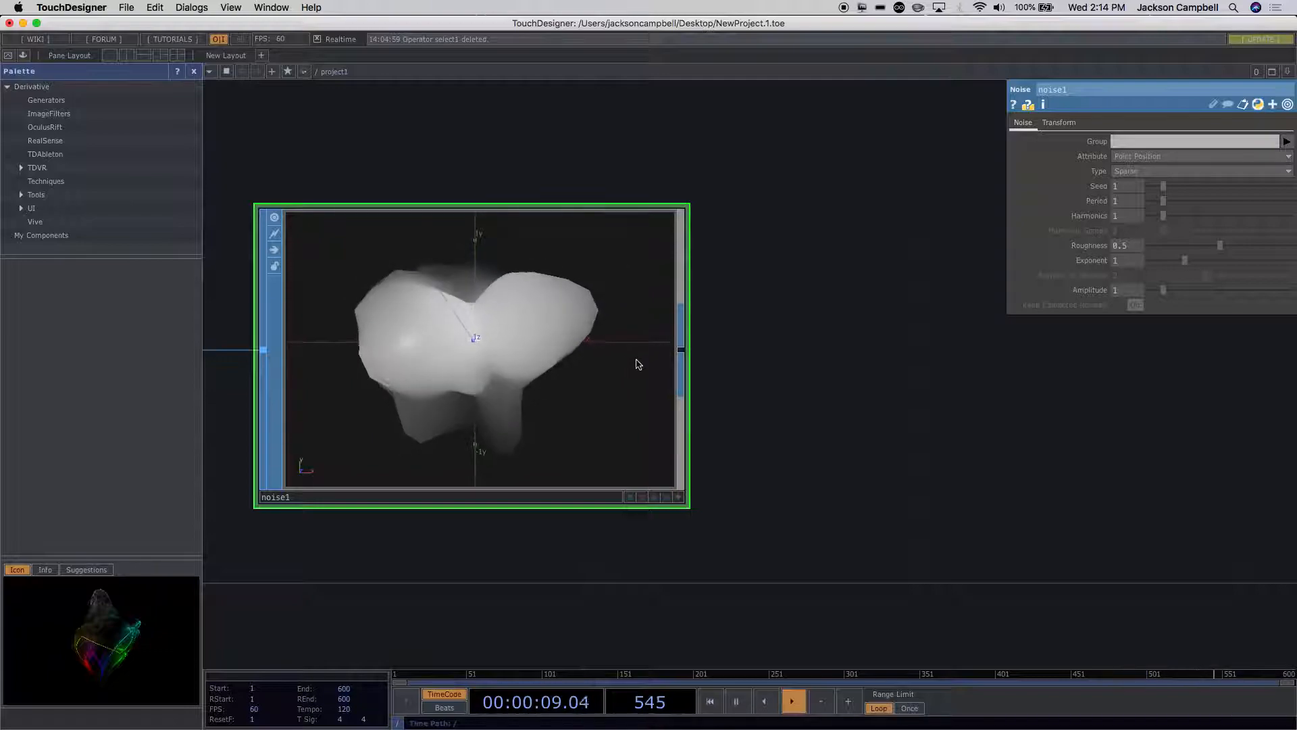
key("Tab")
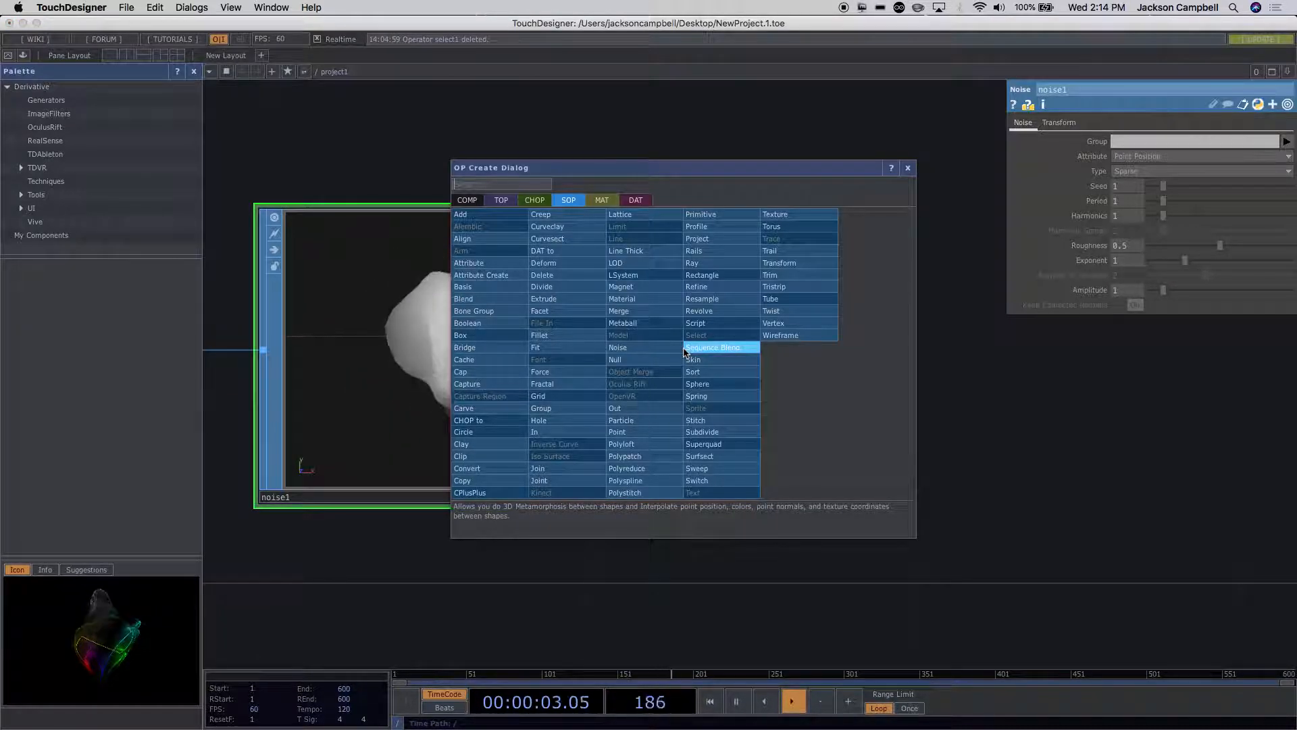
left_click(484, 276)
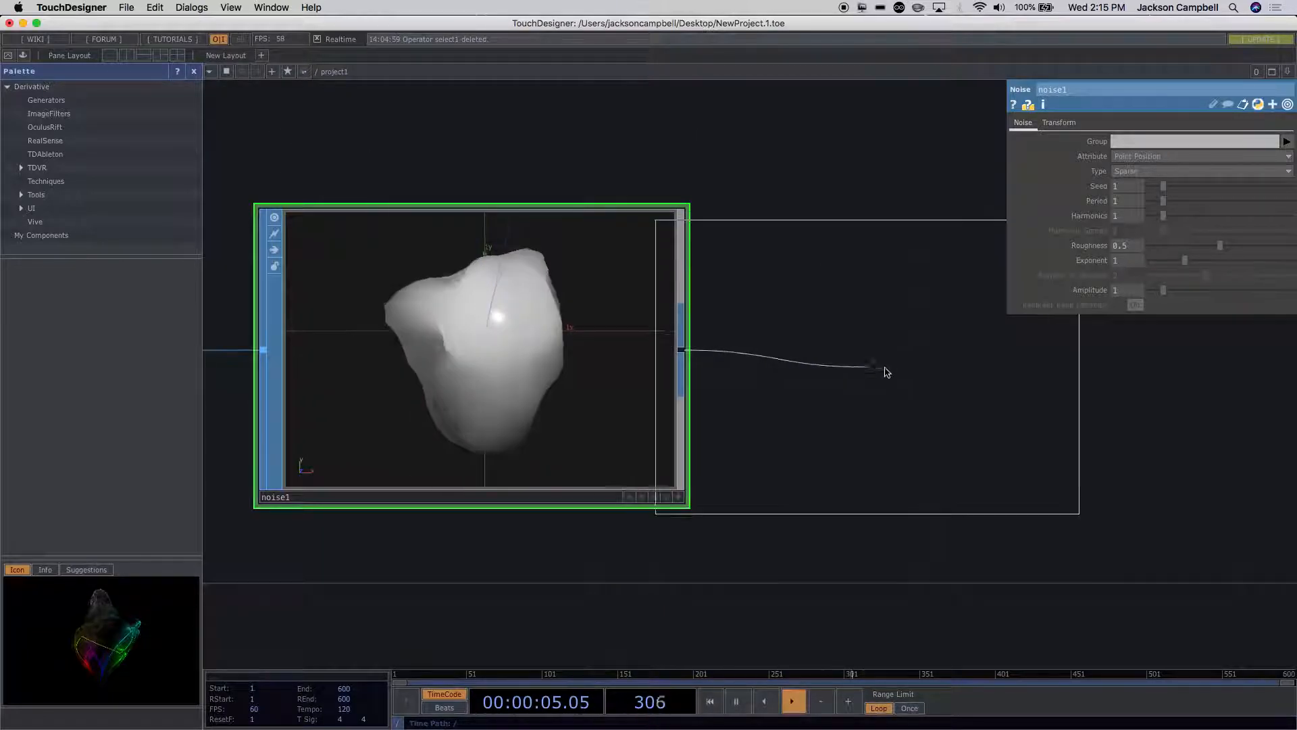
left_click(900, 366)
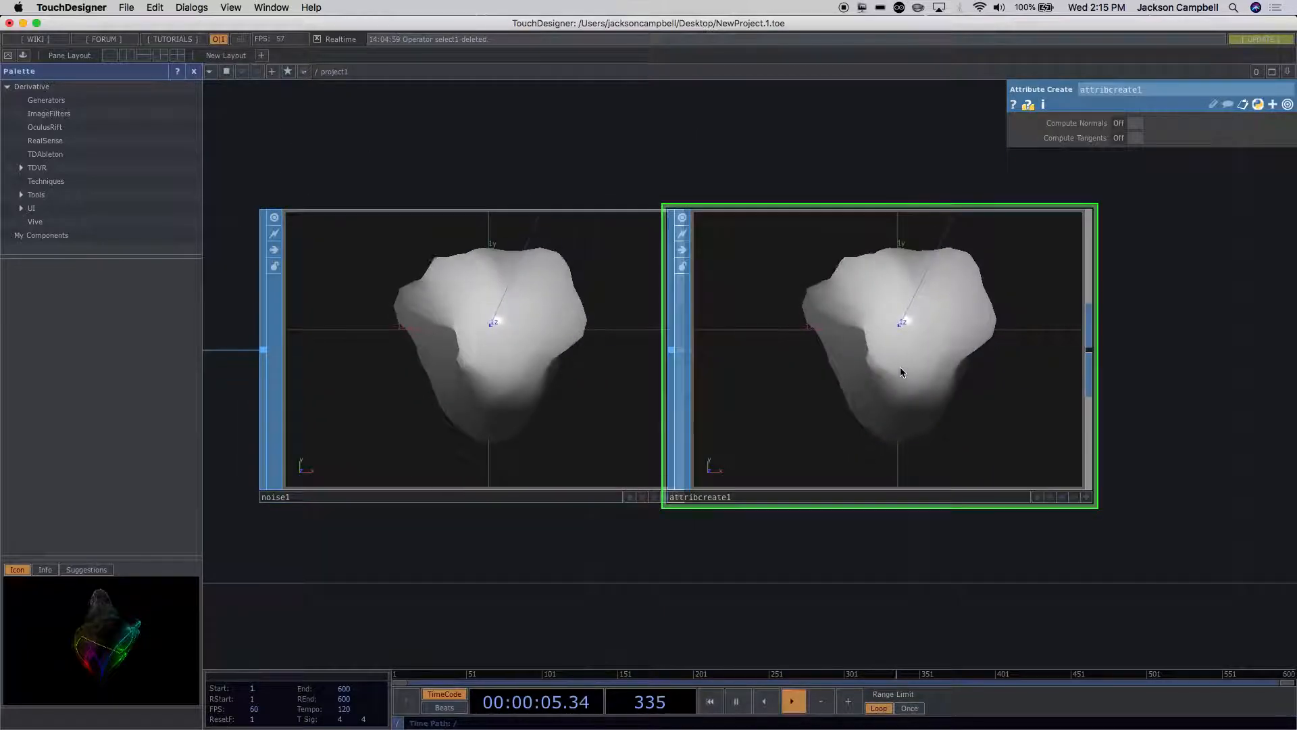
left_click(1128, 124)
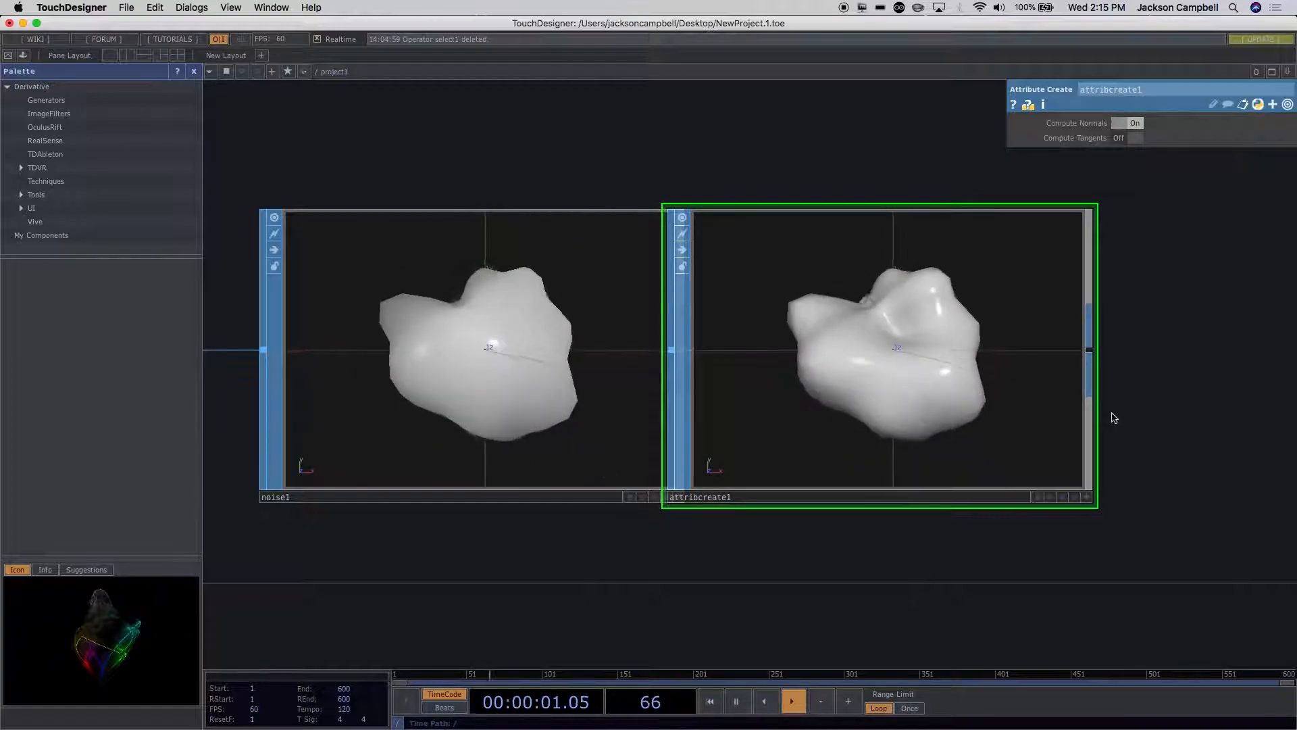
left_click_drag(946, 399, 1102, 415)
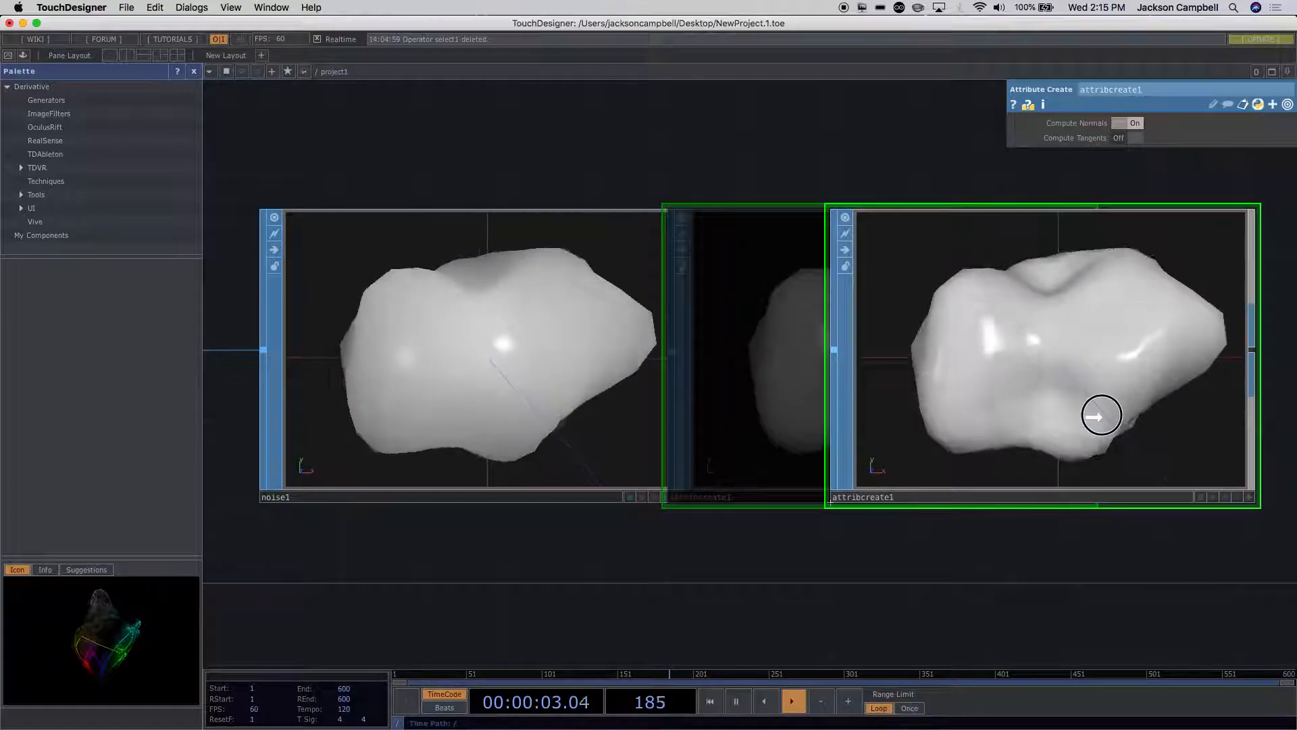
Step: Add a Geometry COMP and place it beyond the end of the sphere chain, between the datto1 and attribcreate1 rows
scroll(1060, 550, "down", 5)
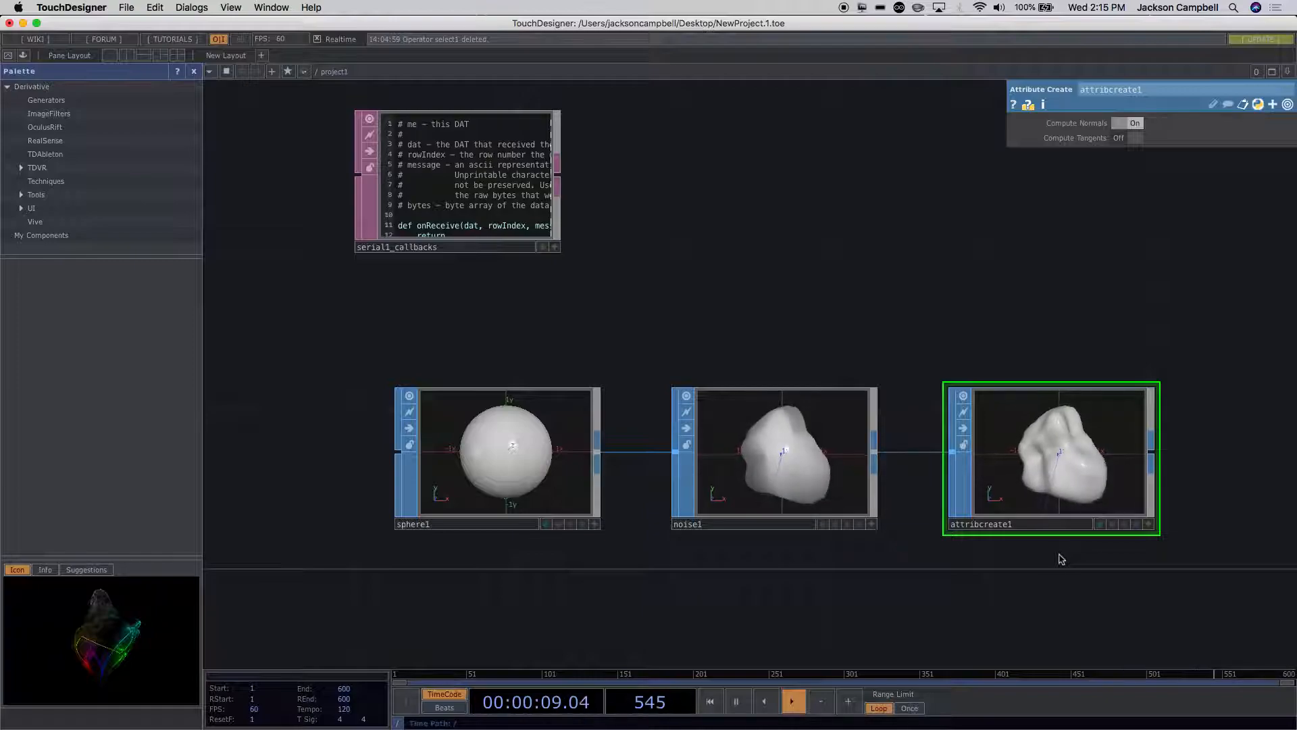
scroll(1057, 553, "down", 4)
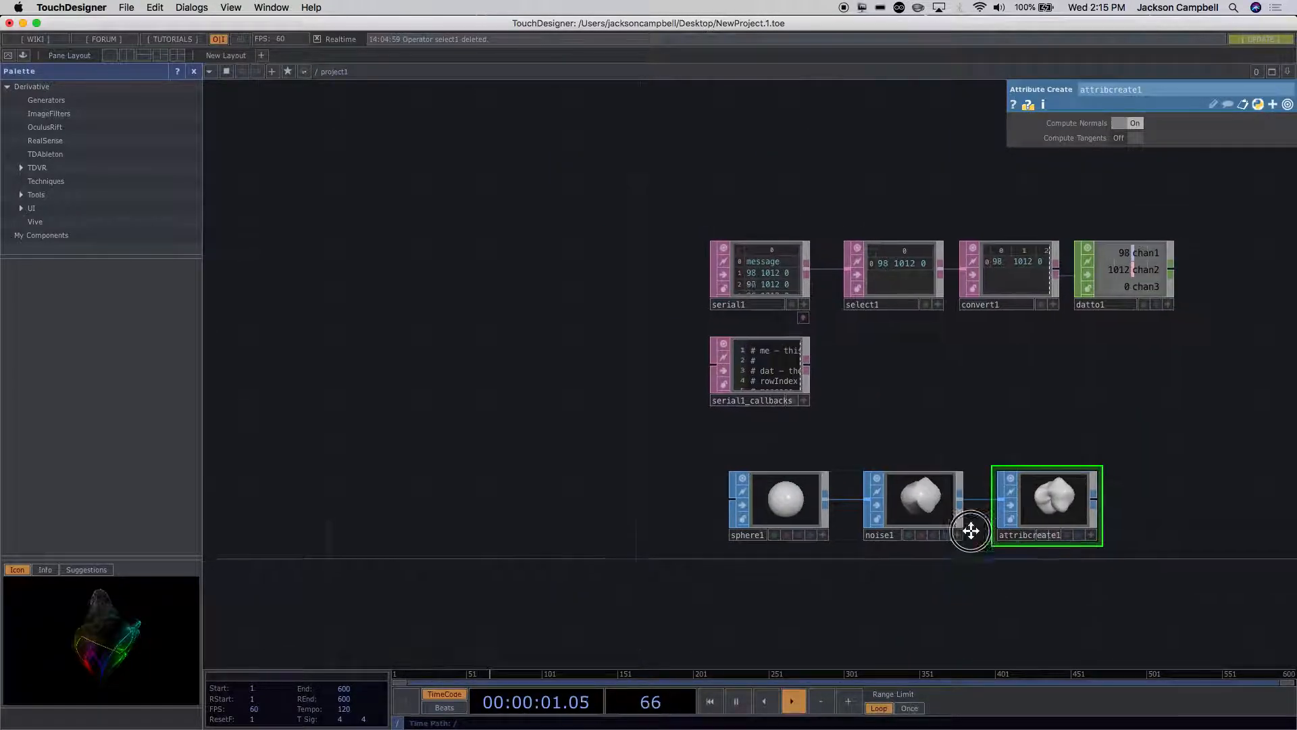
left_click_drag(988, 539, 865, 481)
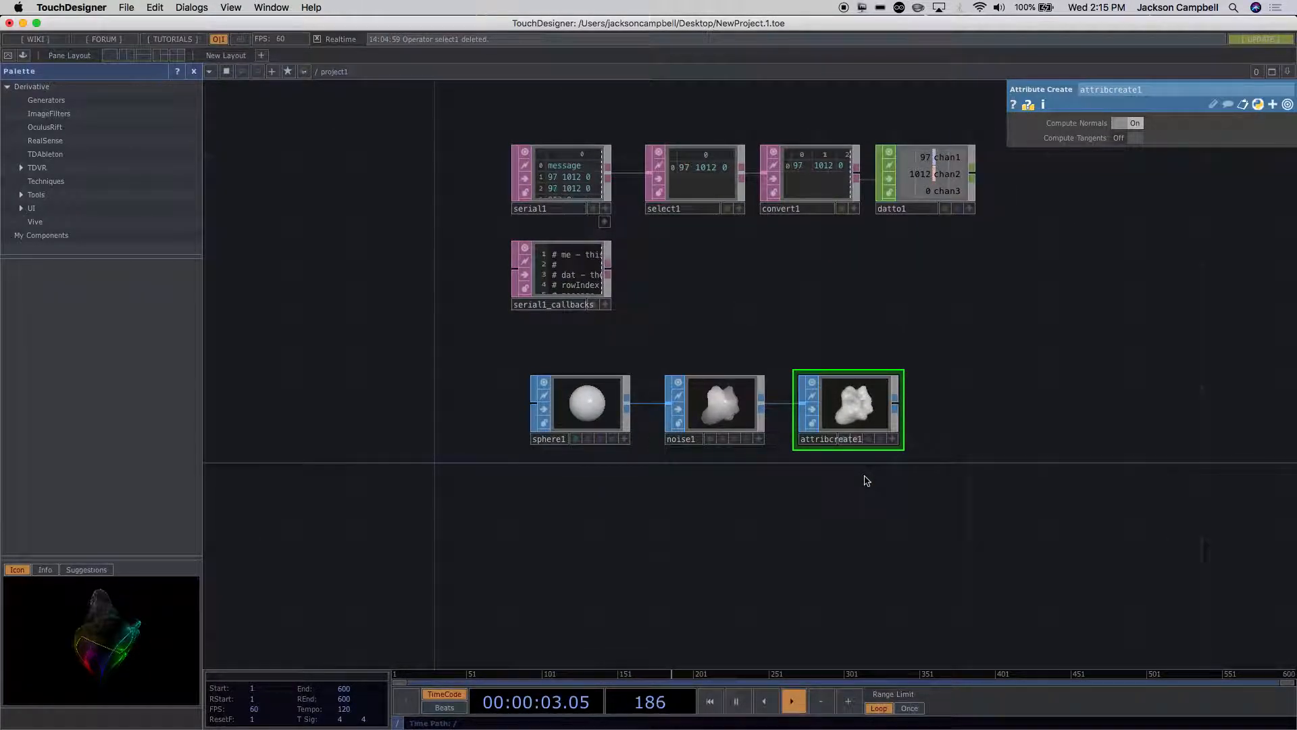
left_click_drag(808, 486, 553, 495)
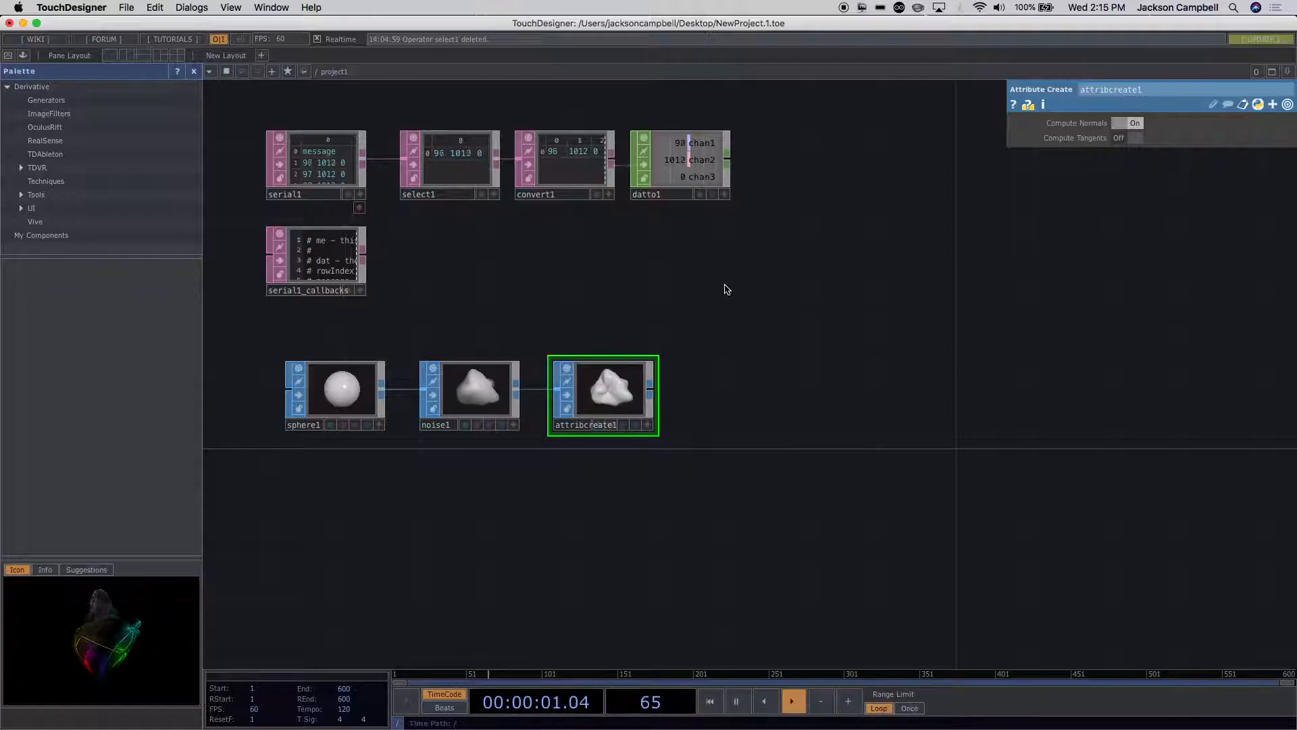
key("Tab")
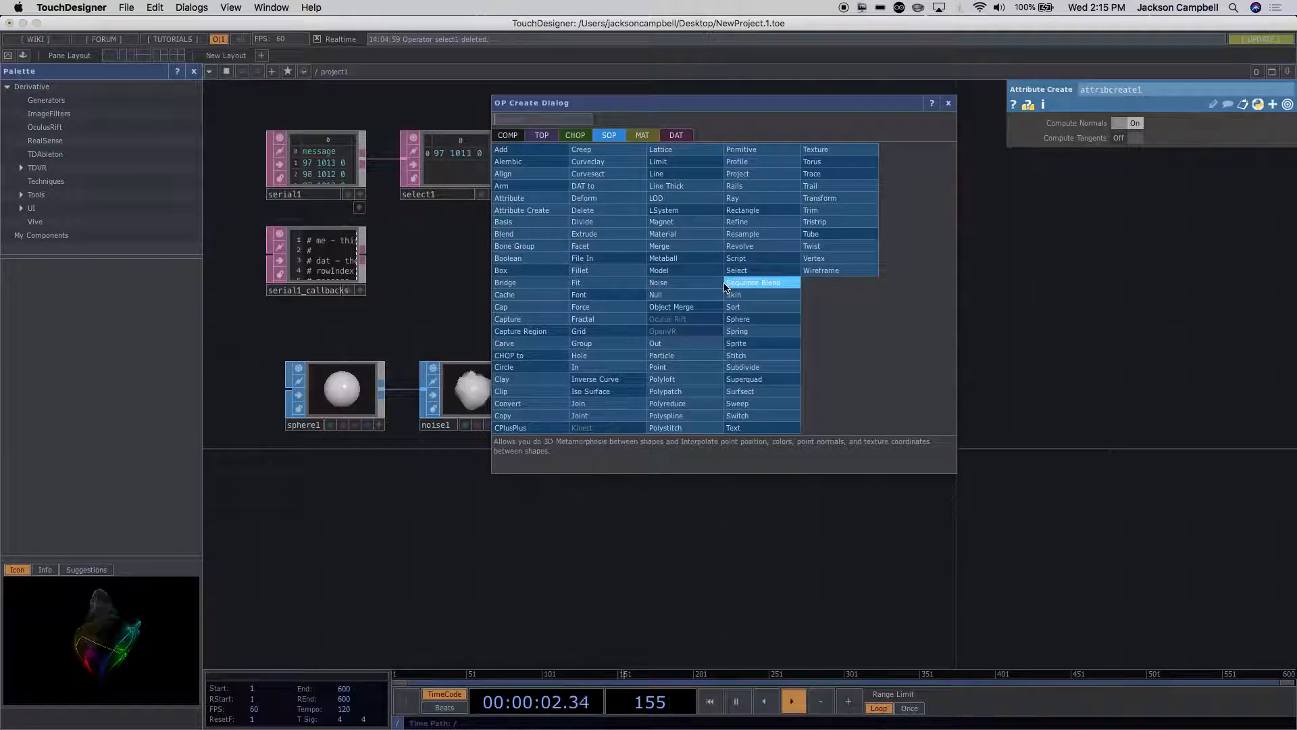
left_click(506, 136)
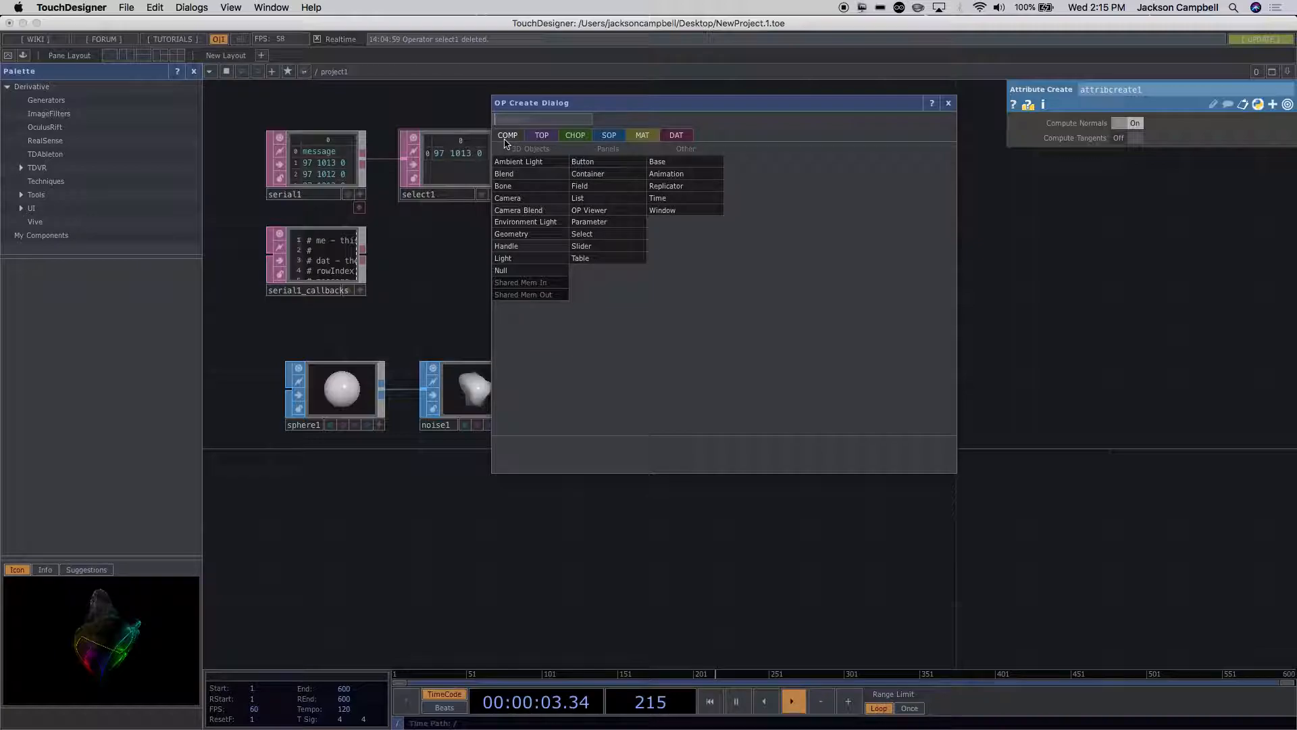
left_click(517, 235)
left_click(790, 292)
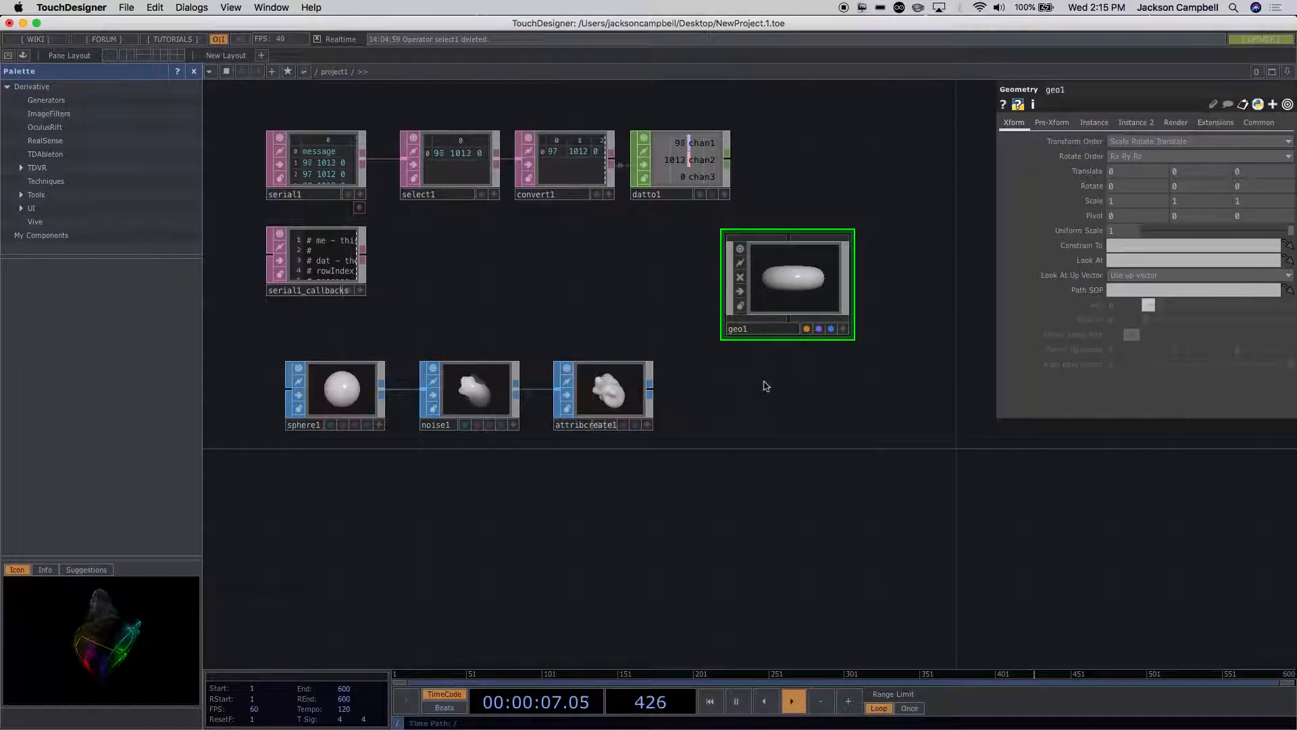
Step: Add a Light COMP and place it directly below geo1
key("Tab")
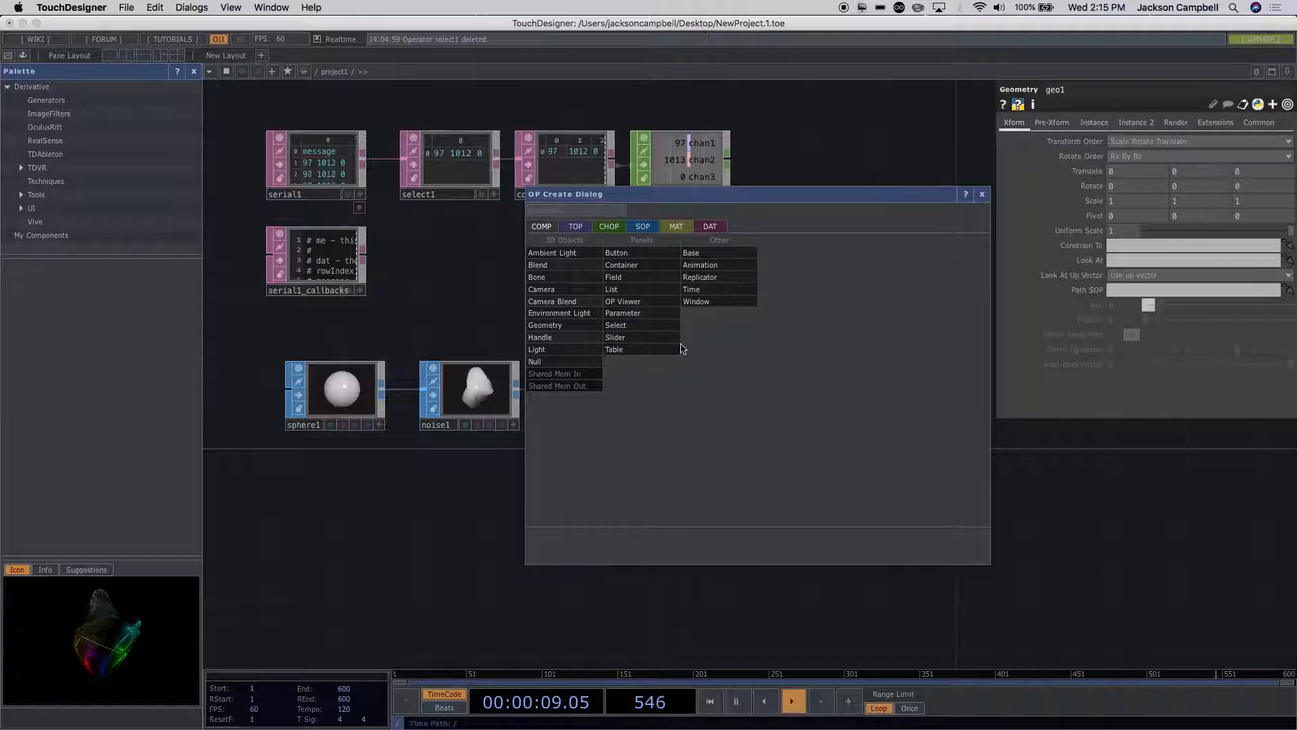
left_click(568, 350)
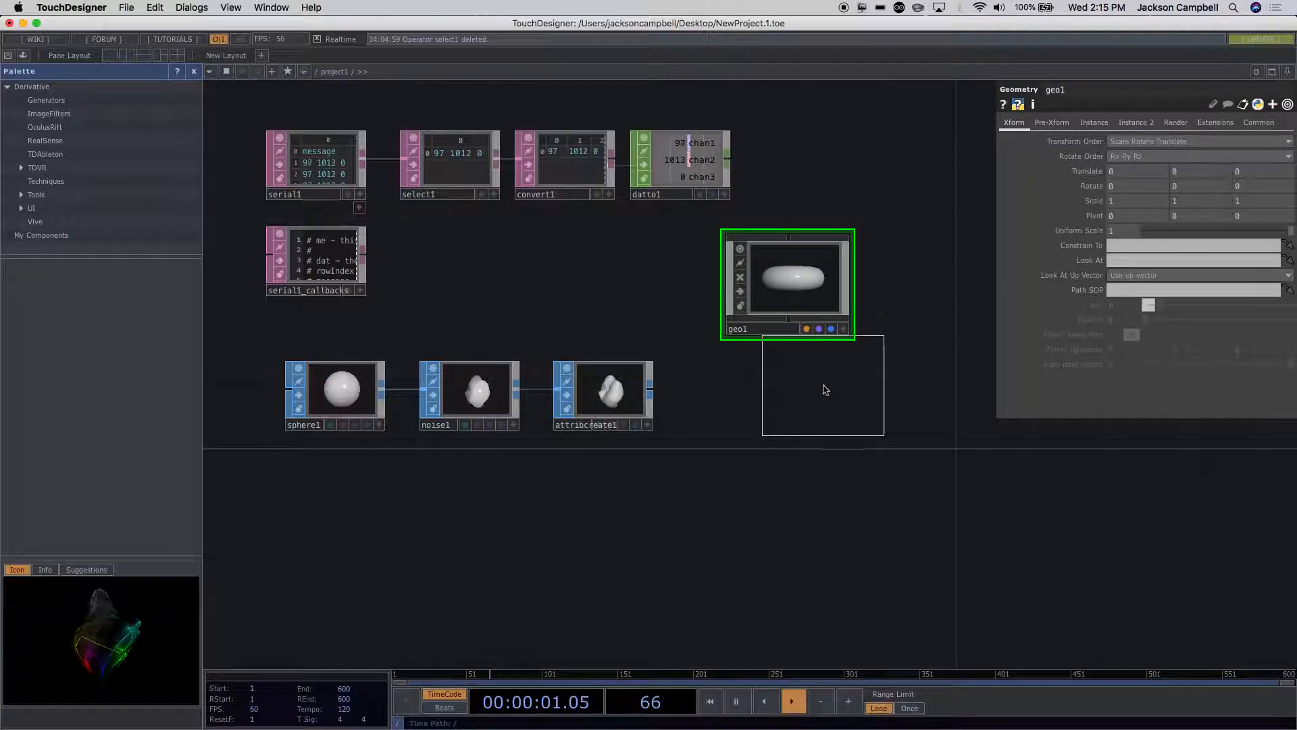
left_click(791, 414)
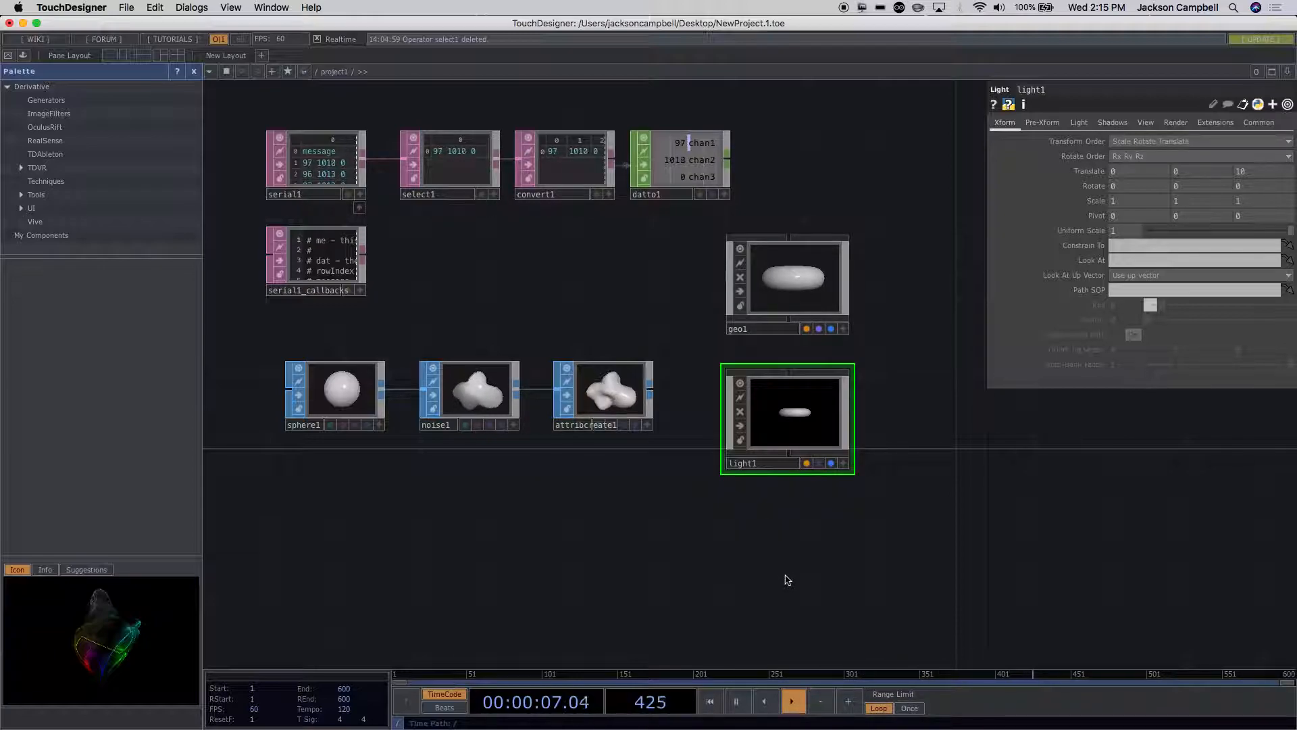
Step: Add a Camera COMP and place it directly below light1
key("Tab")
type("camera")
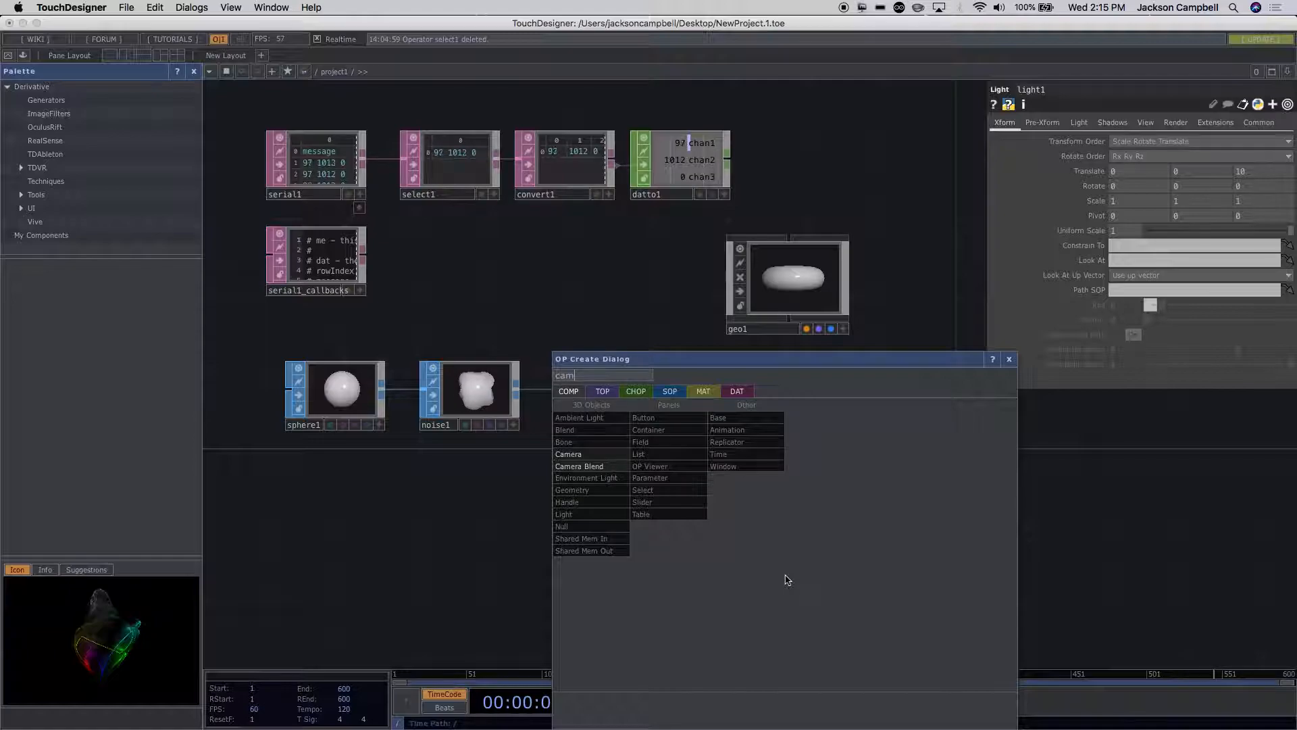
left_click(579, 454)
left_click(786, 561)
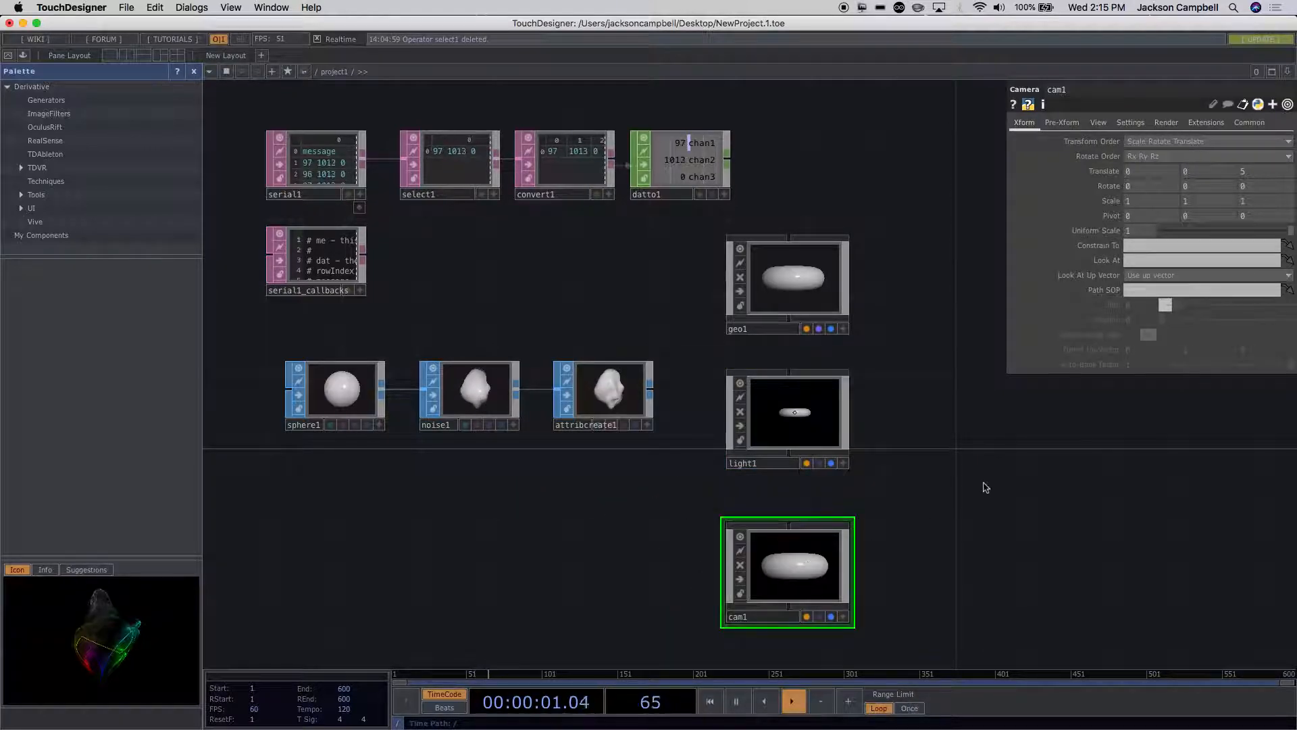
Step: Delete the unconnected geo1 component from the network
left_click_drag(962, 443, 758, 454)
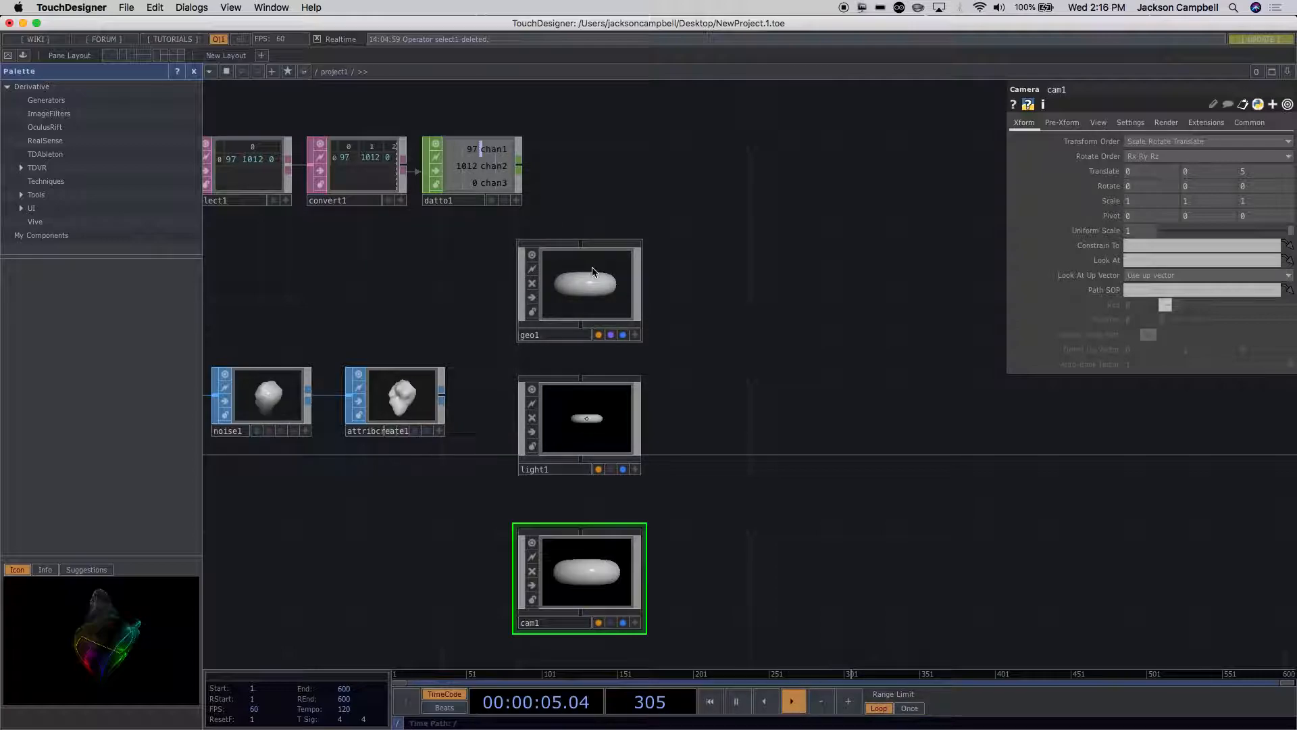
left_click(397, 412)
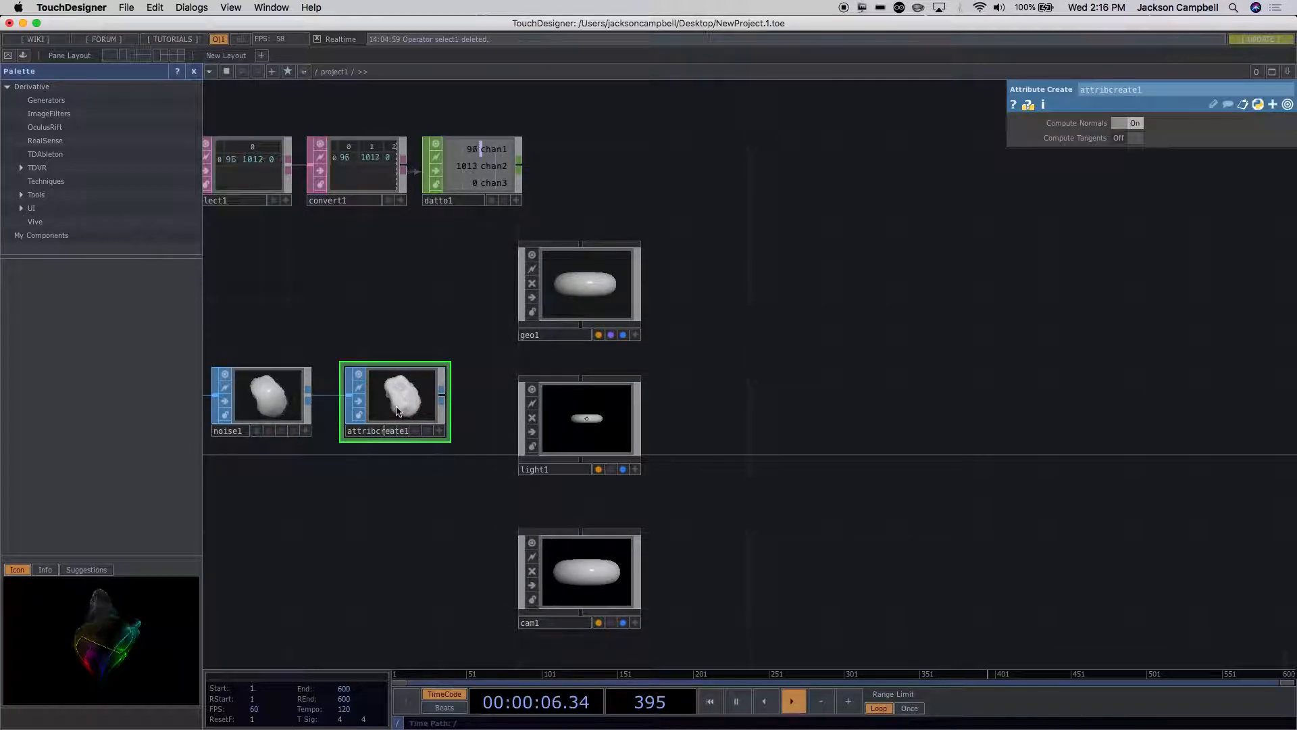
left_click(568, 312)
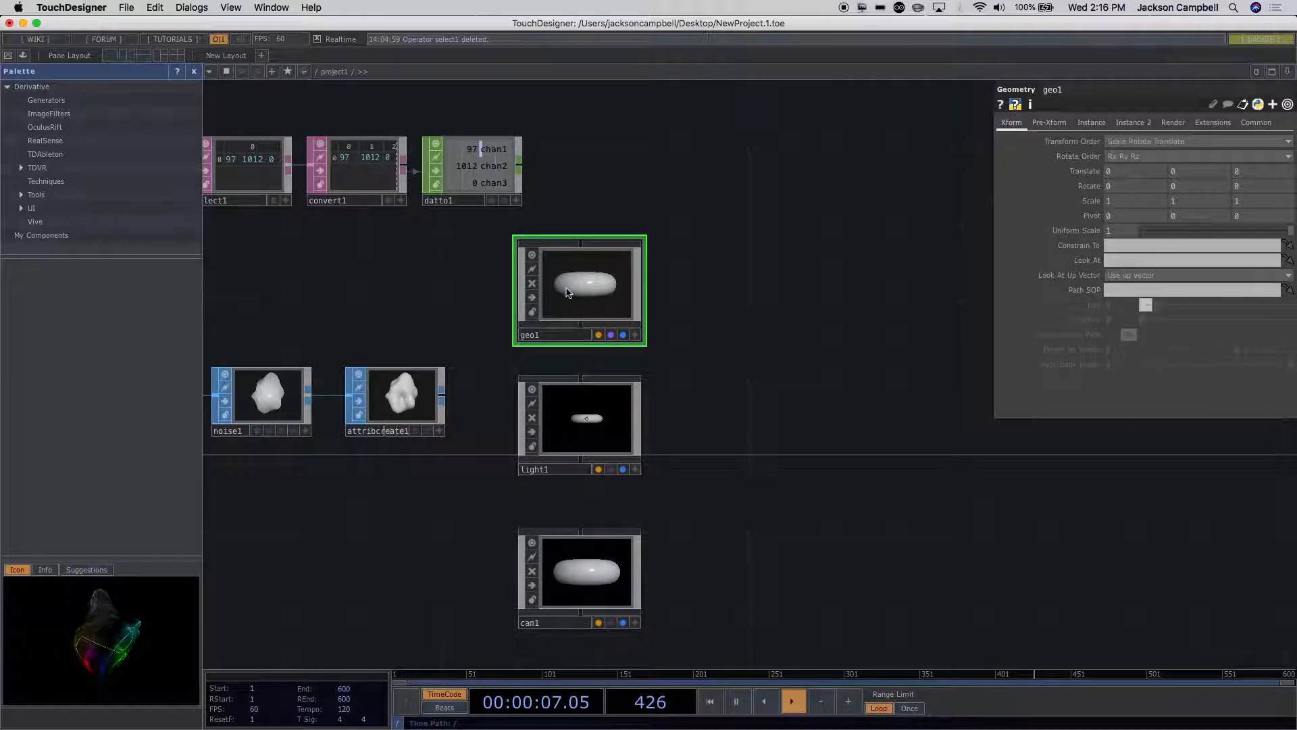
key("Delete")
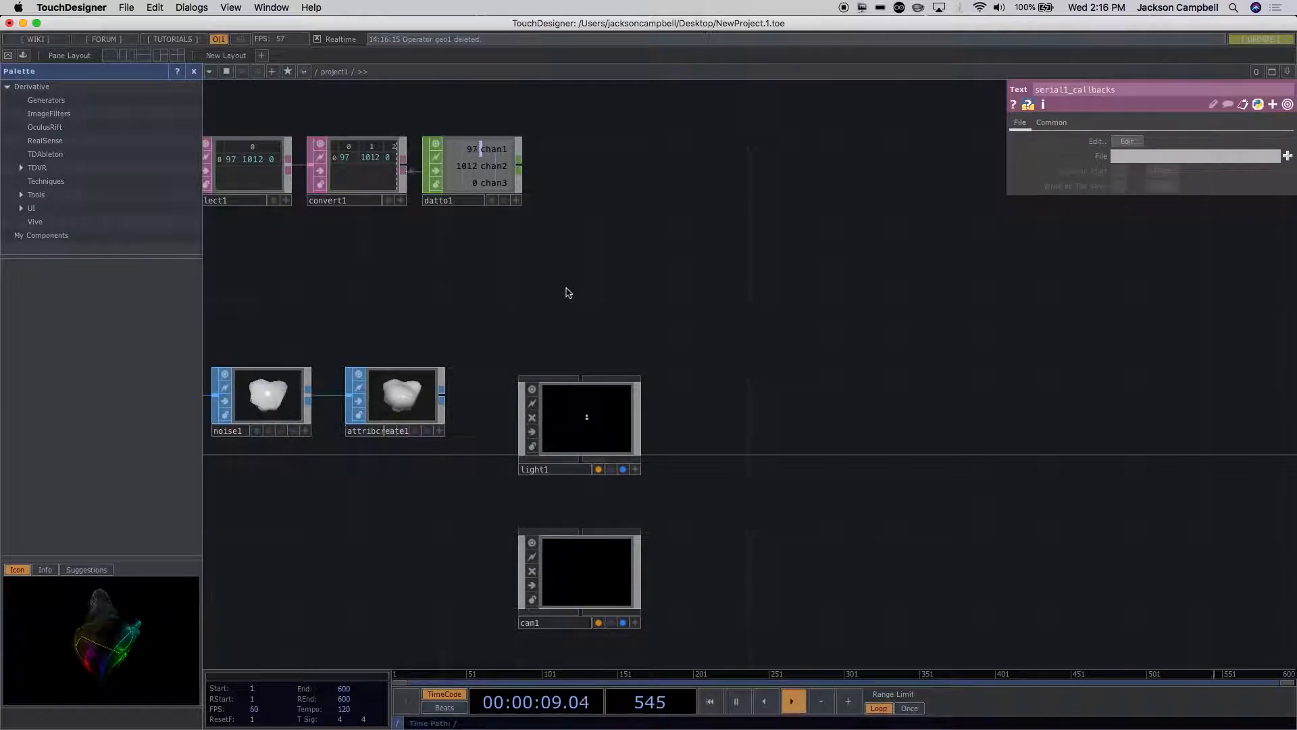
Step: Create a Geometry COMP wired from attribcreate1's output and place it above light1
right_click(442, 399)
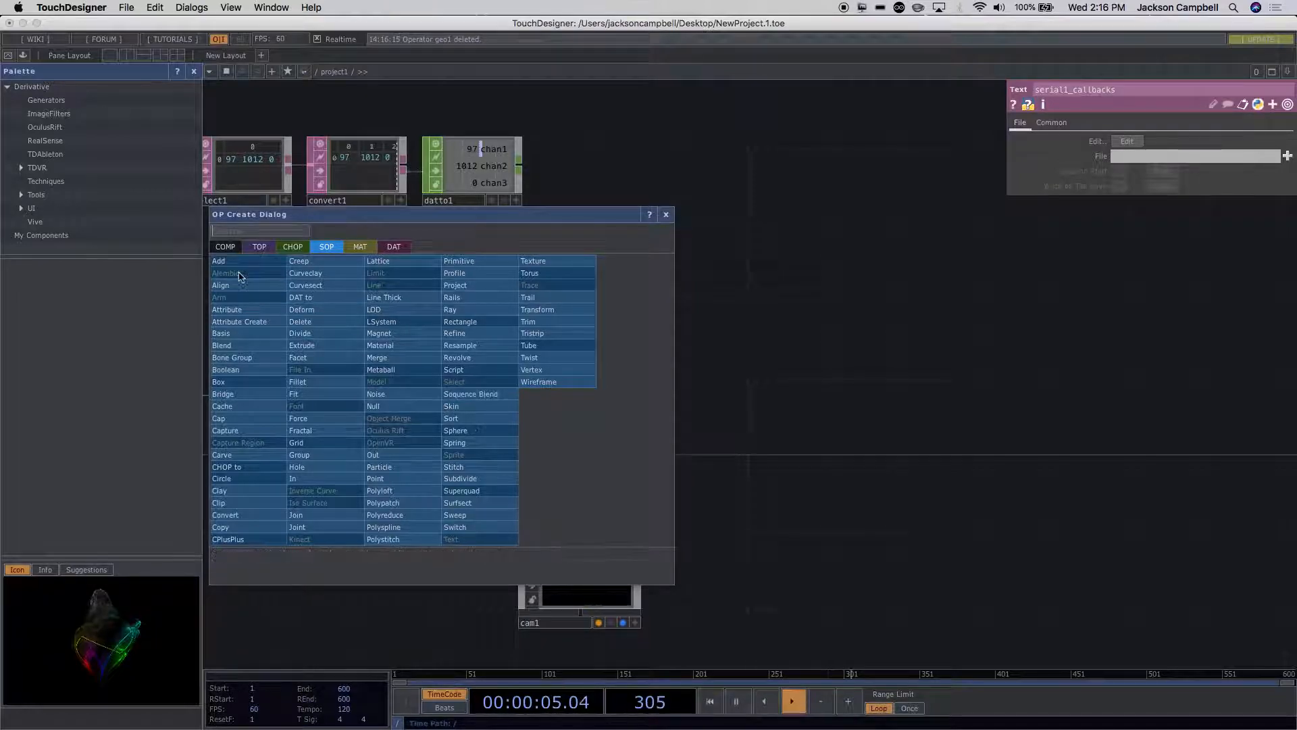
left_click(225, 247)
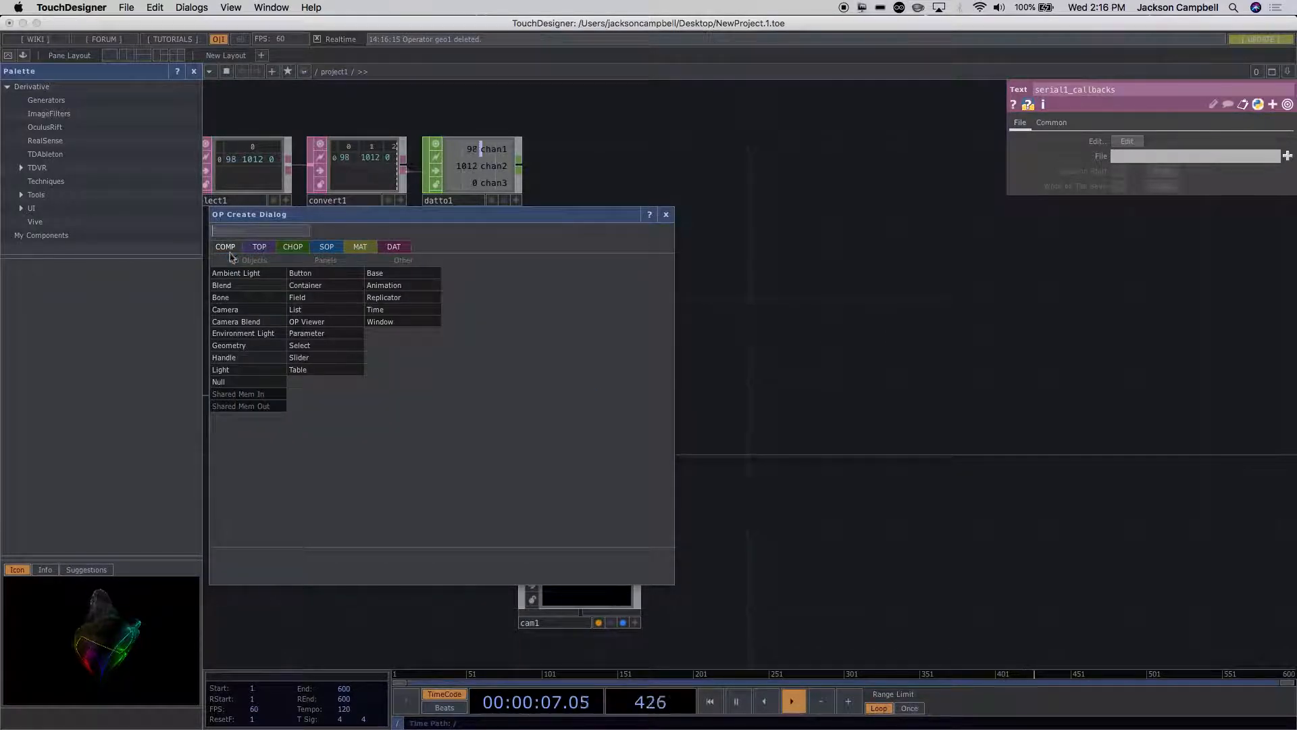
left_click(230, 346)
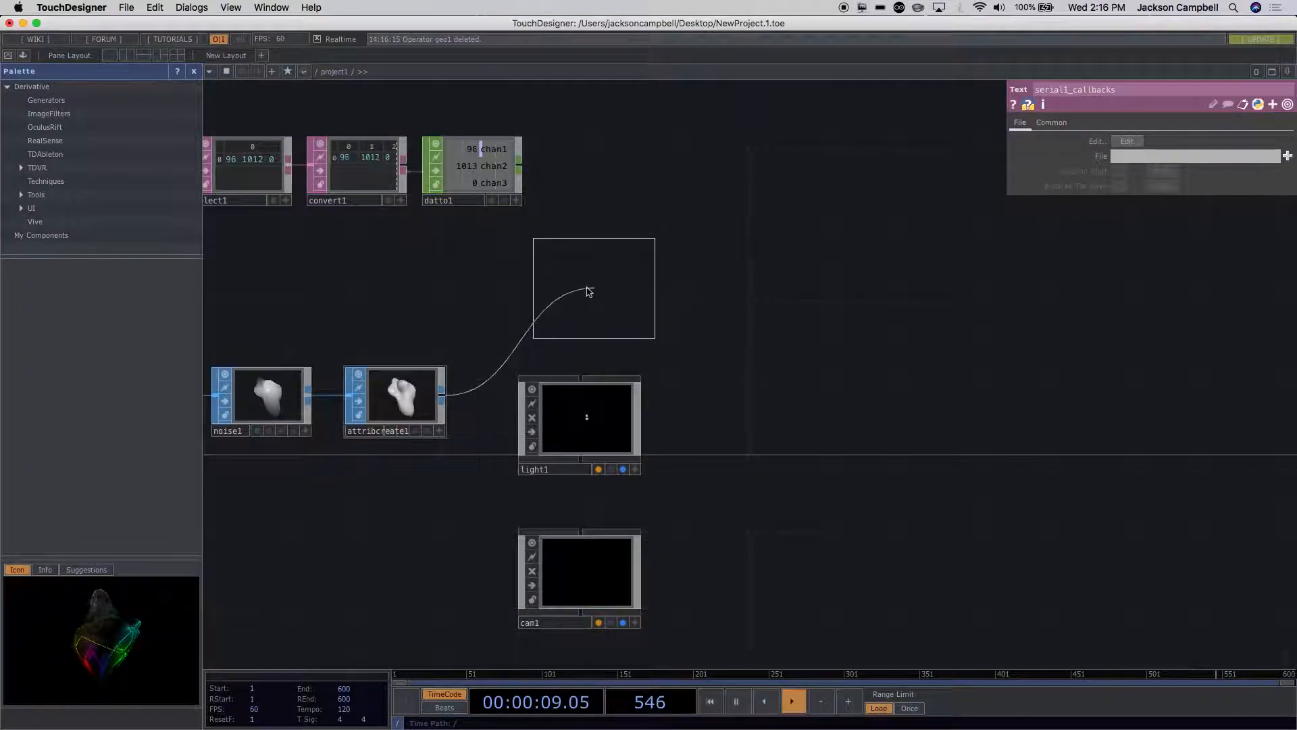
left_click(591, 291)
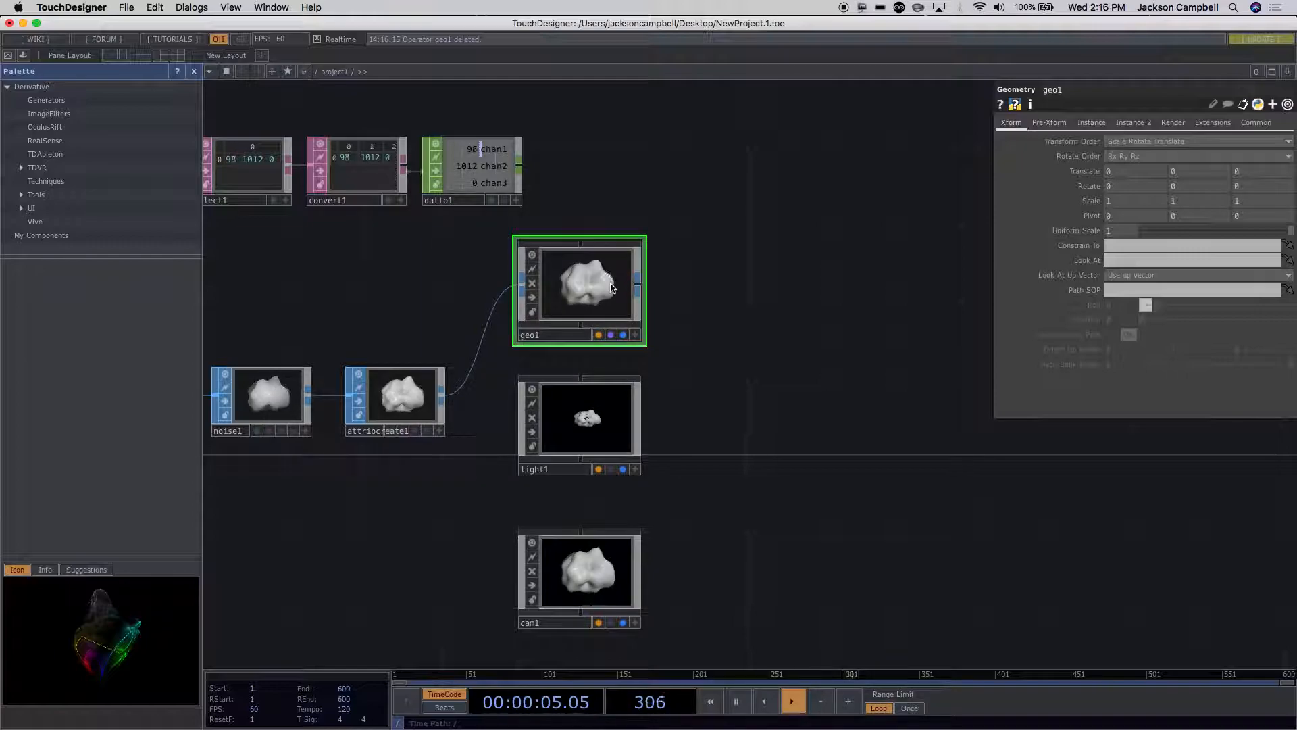
Step: Inspect the In and Out operators inside geo1 and return to the project1 network
key("i")
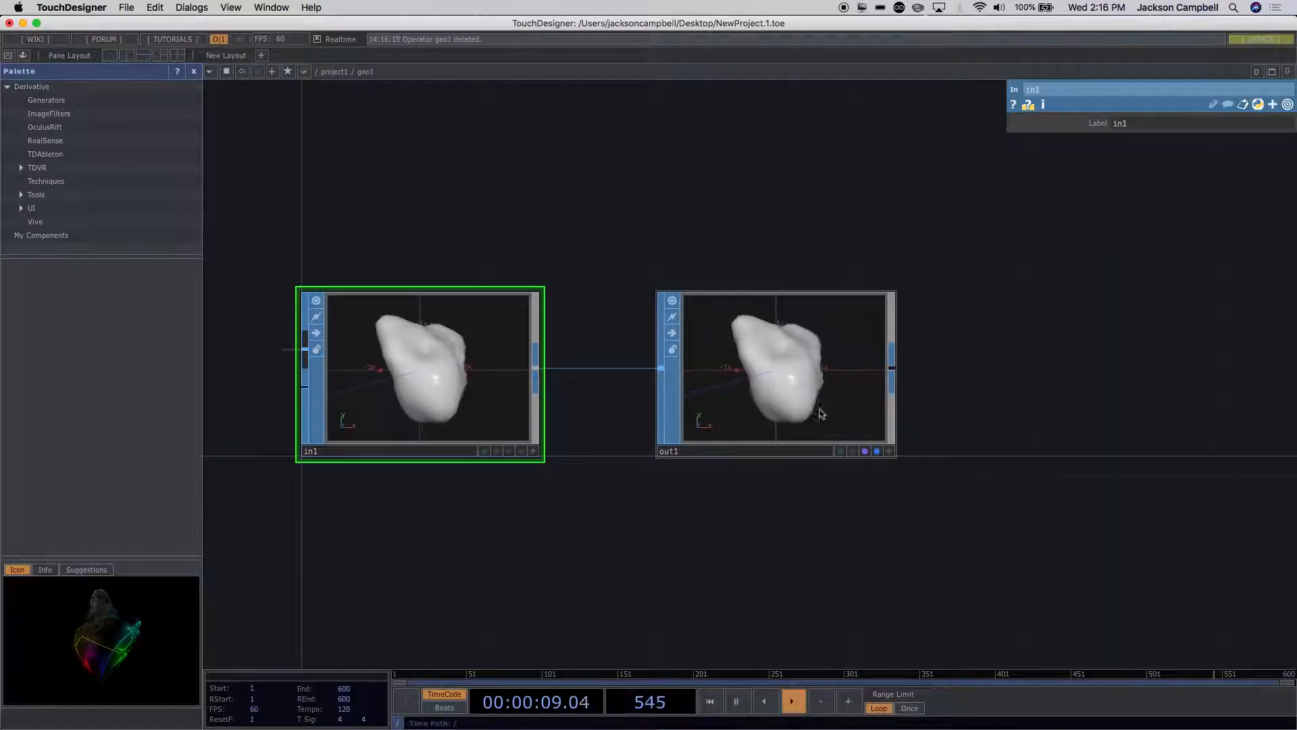
scroll(796, 538, "down", 5)
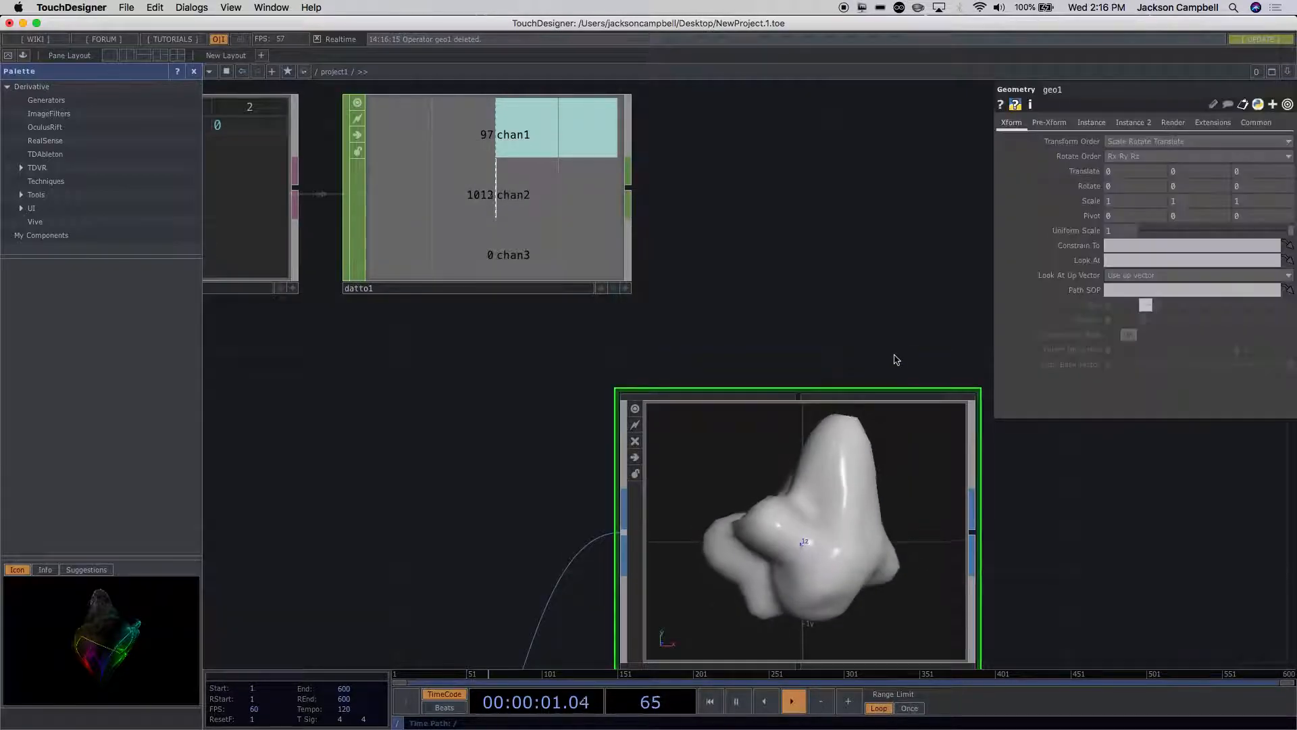
scroll(910, 427, "down", 2)
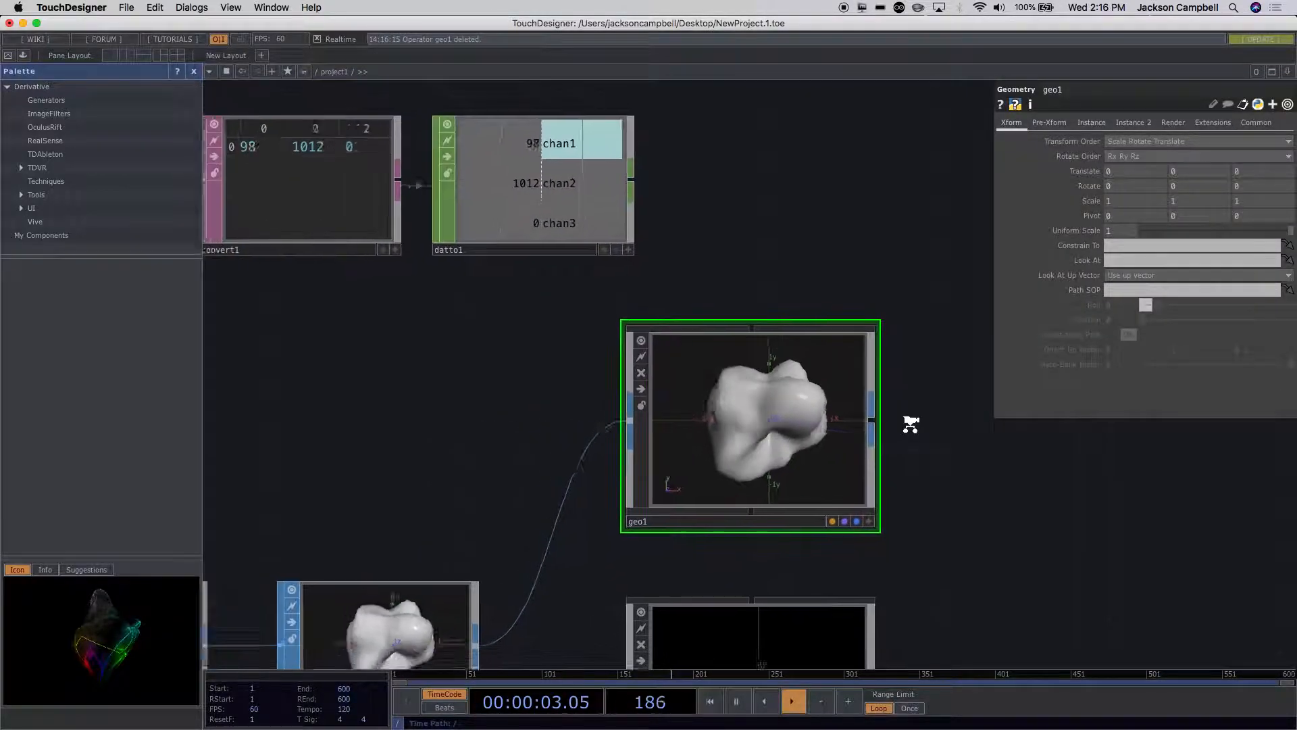
scroll(910, 424, "down", 3)
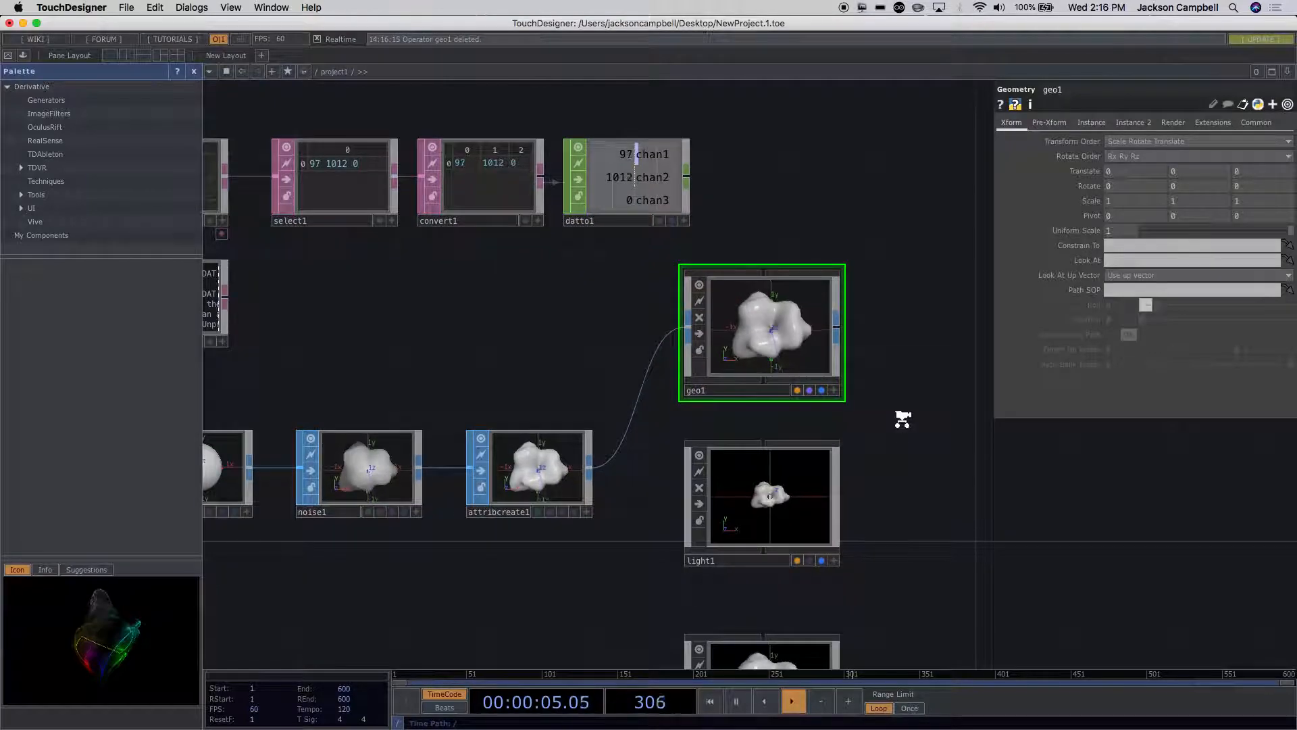
scroll(903, 419, "down", 3)
left_click_drag(888, 434, 779, 353)
scroll(781, 354, "up", 2)
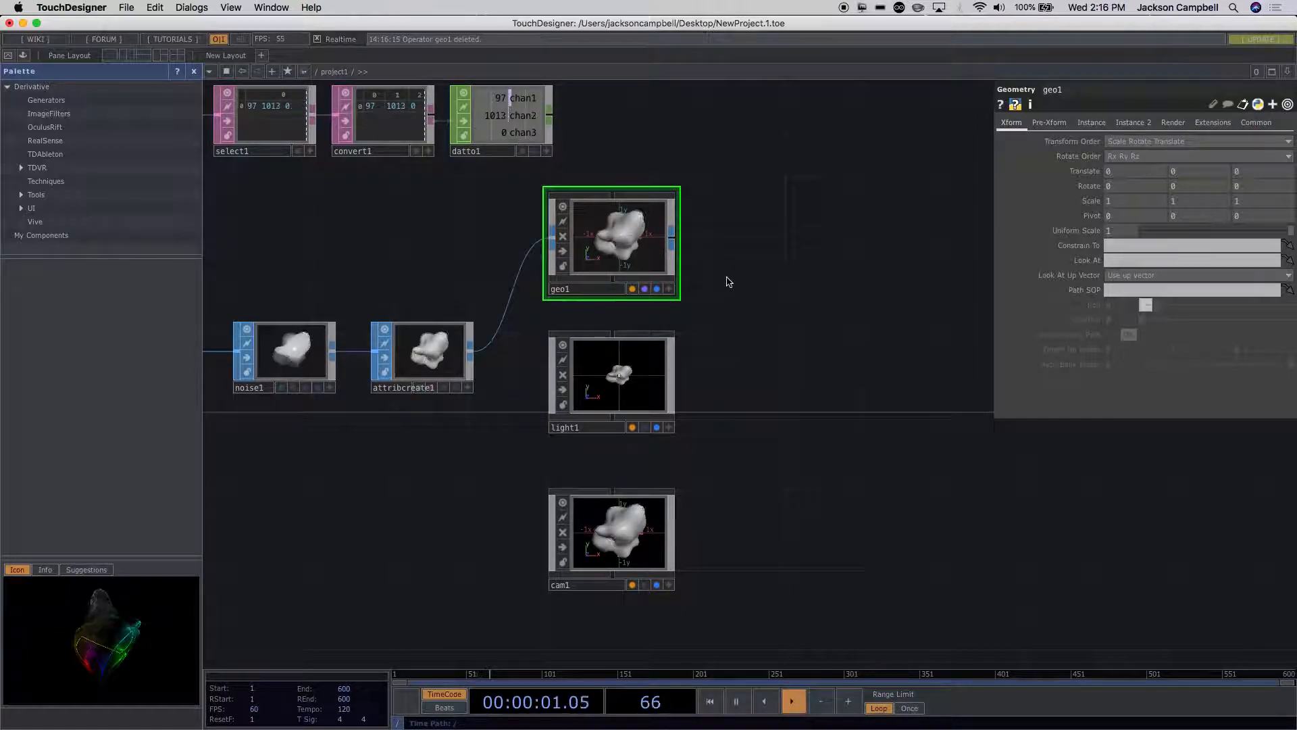
Step: Try a second Geometry COMP wired from attribcreate1's output beside geo1, and delete it
left_click_drag(748, 181, 680, 187)
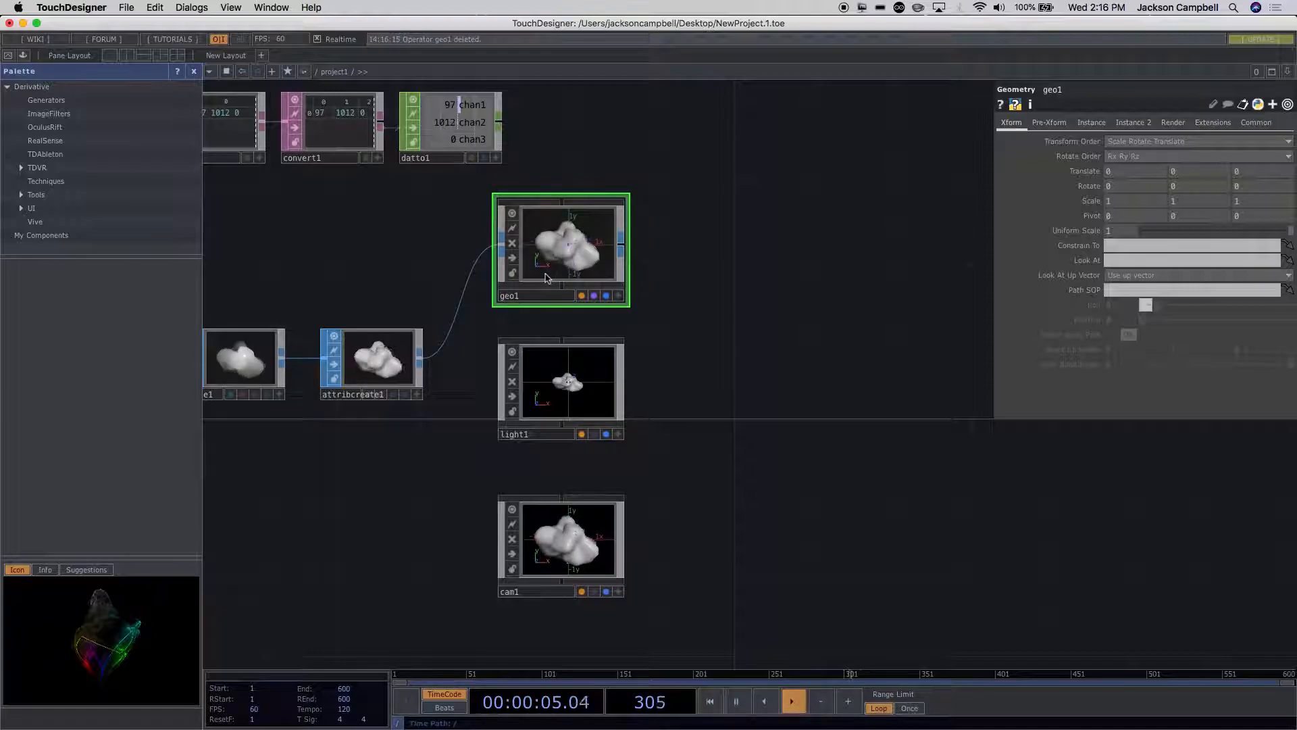
left_click(421, 363)
left_click(207, 210)
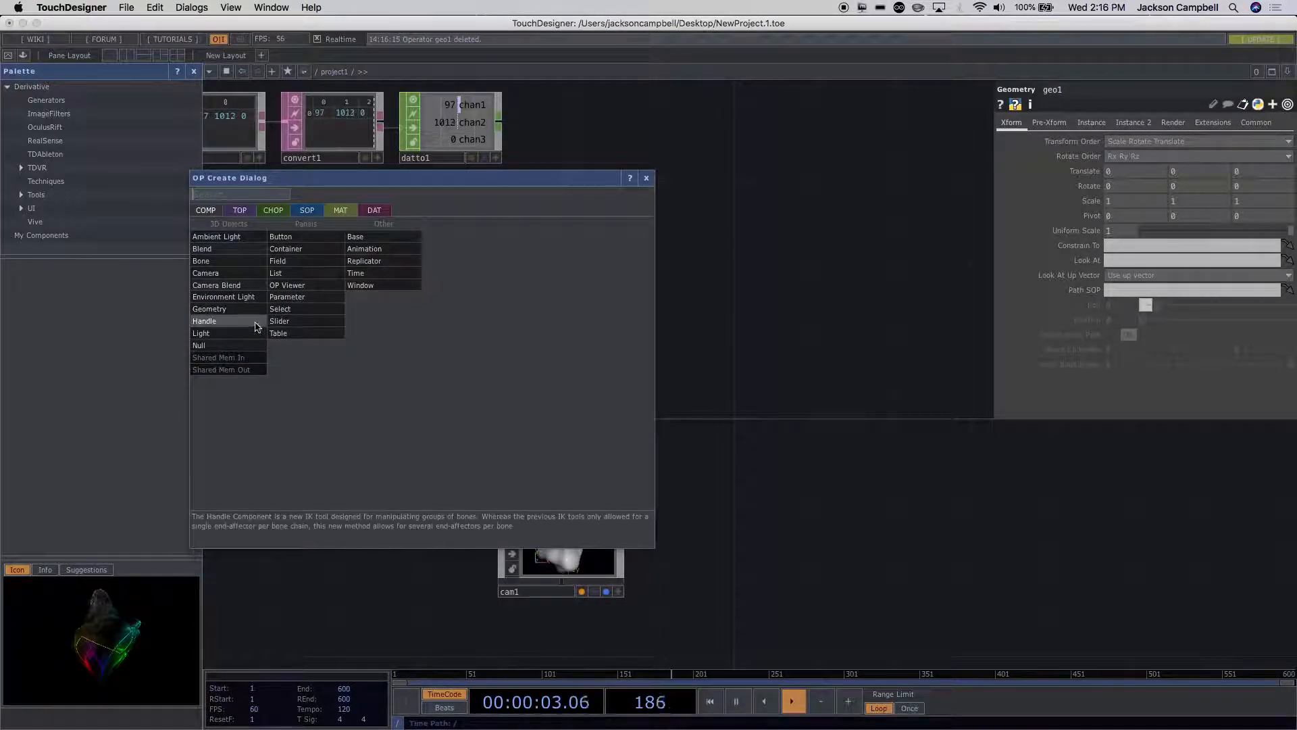
left_click(237, 310)
left_click(818, 243)
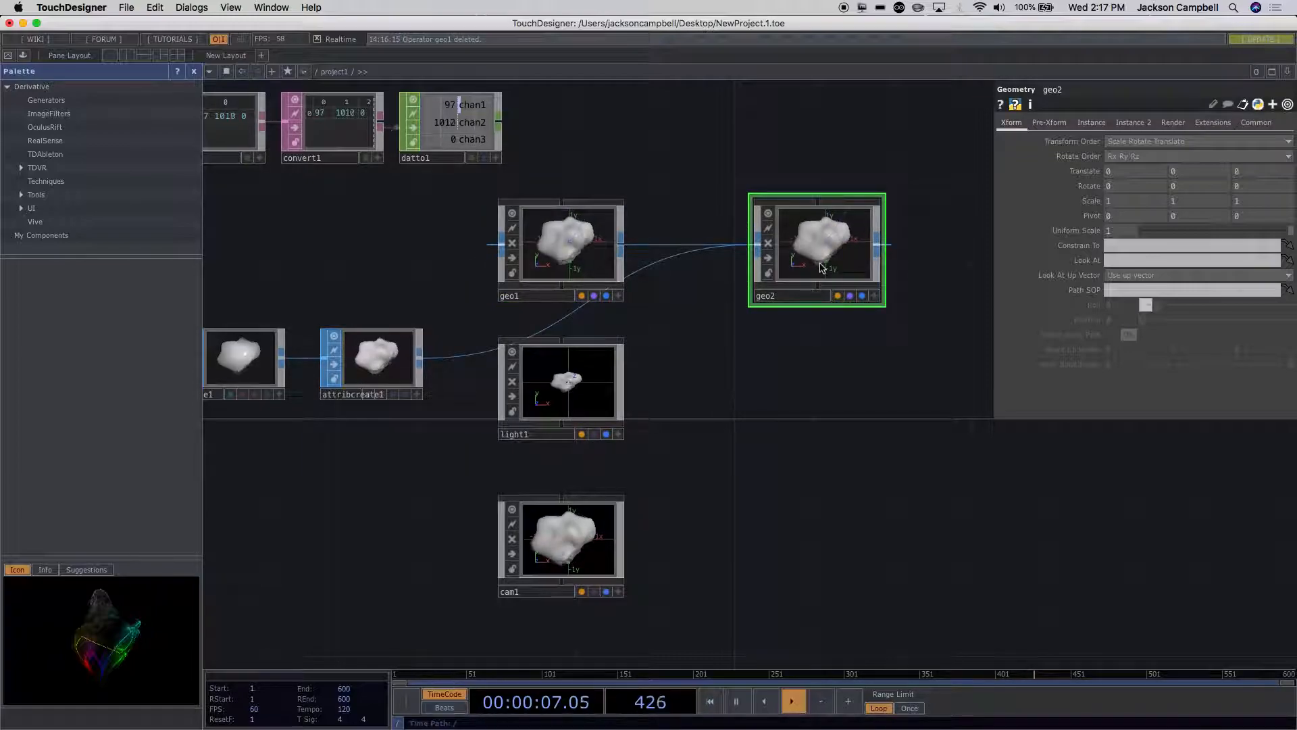
key("Delete")
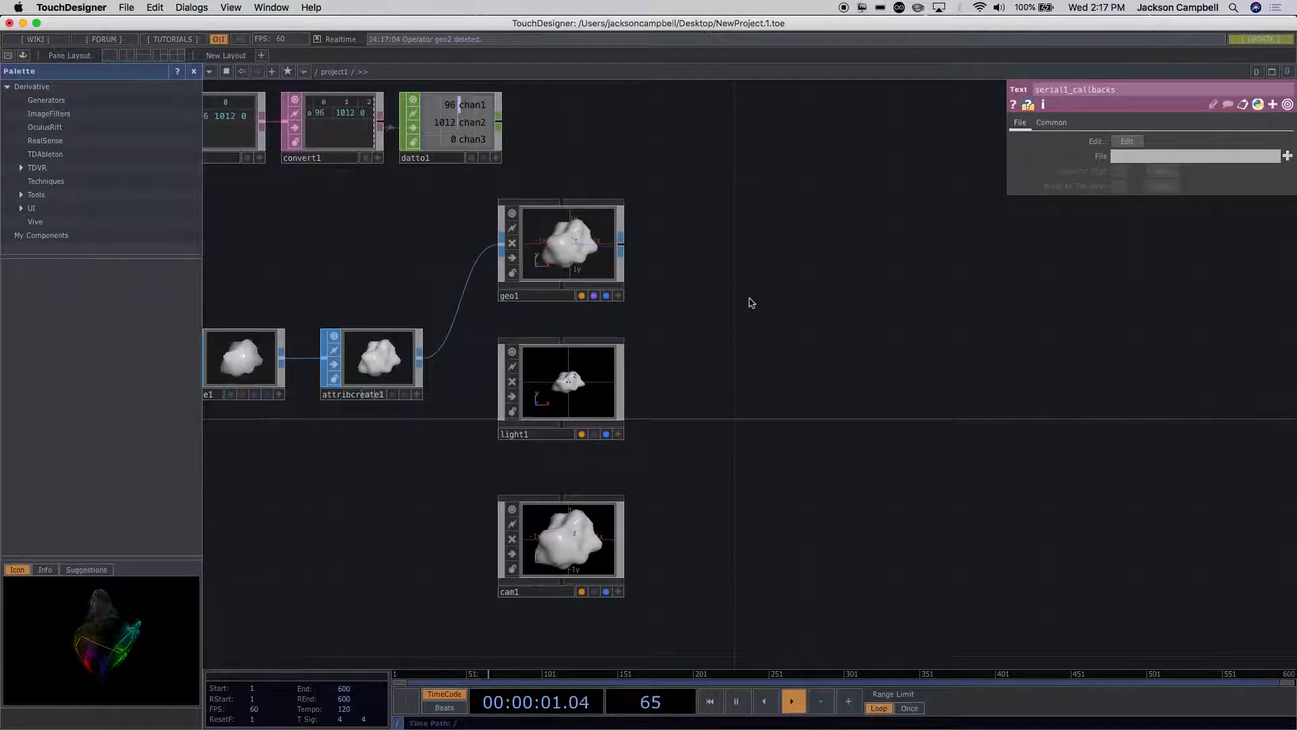
Step: Add a Render TOP and place it beside light1, clear of the geometry, light and camera column
key("Tab")
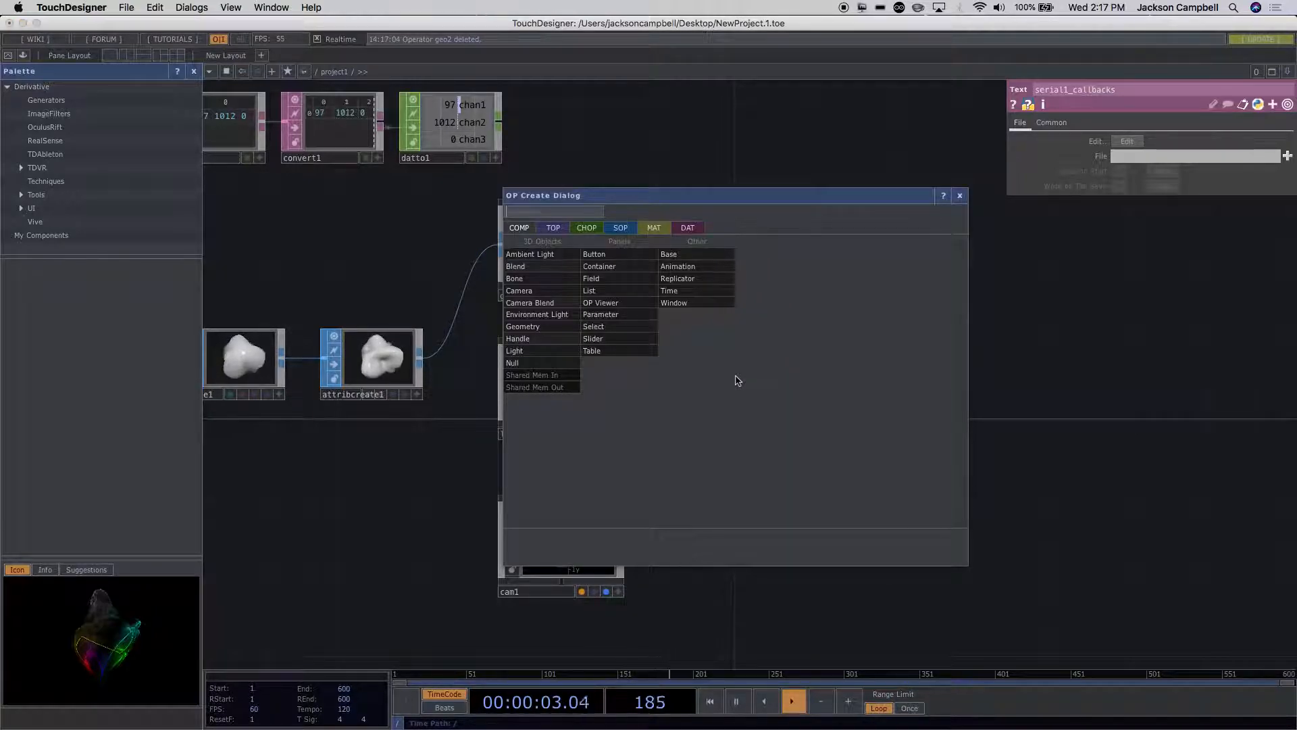
left_click(566, 230)
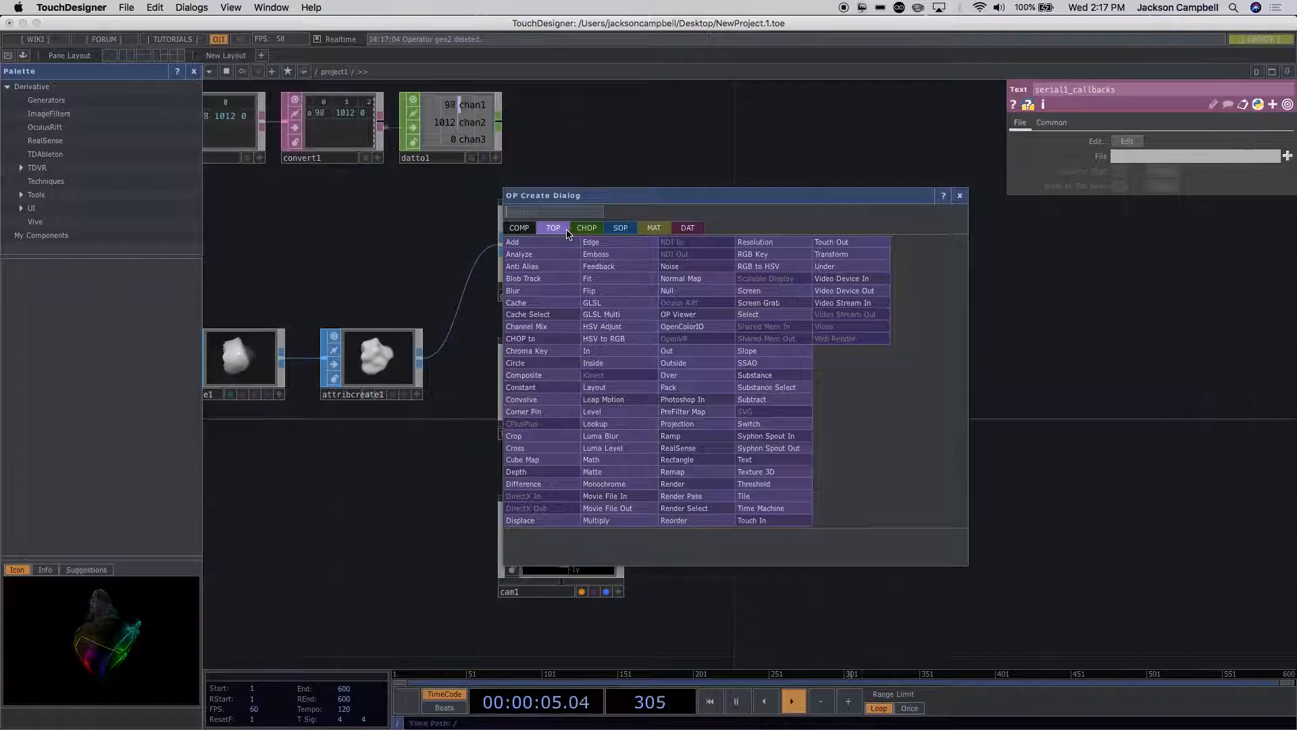
type("ren")
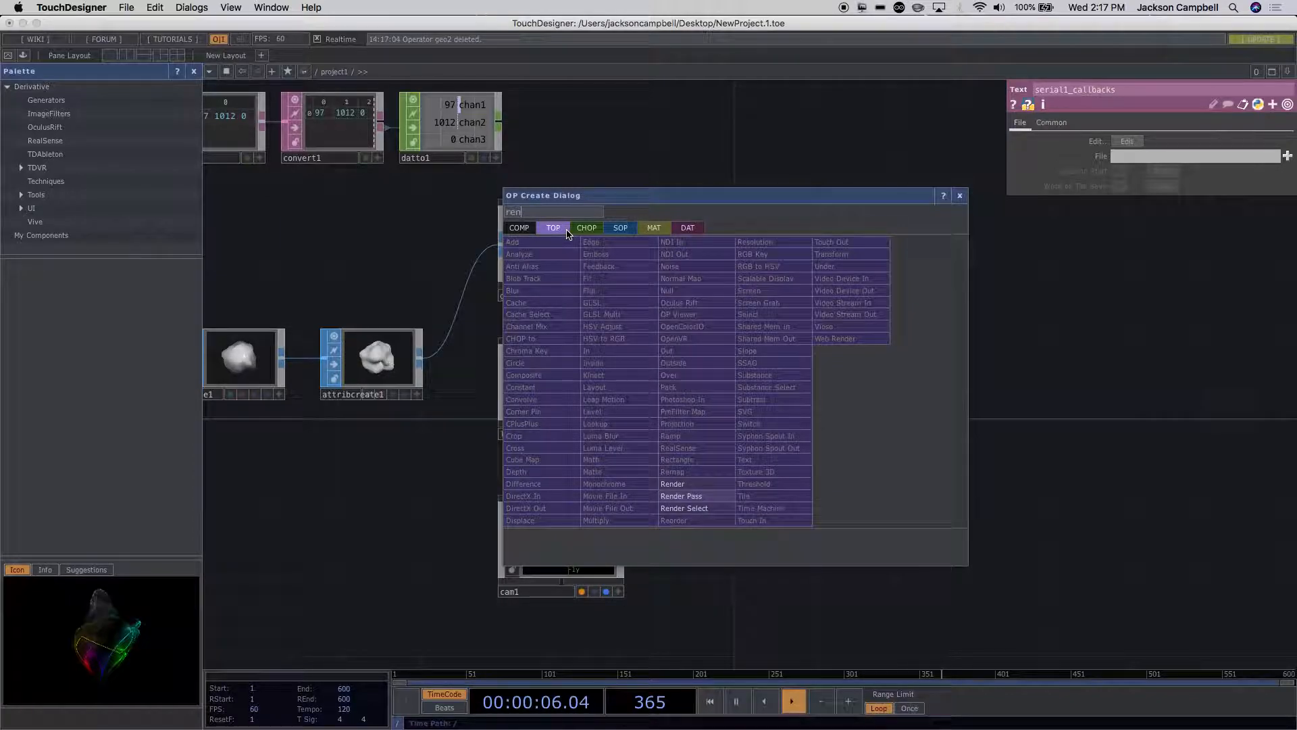
left_click(677, 484)
left_click(781, 374)
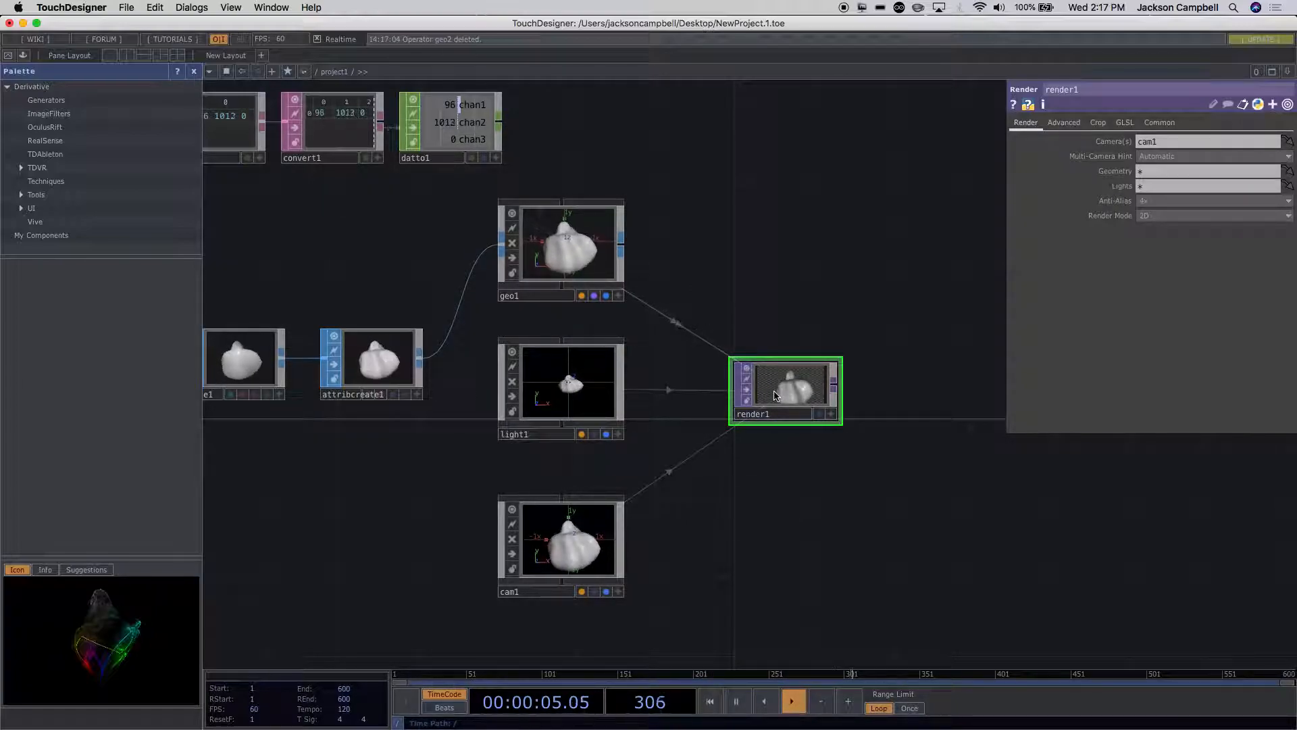
Step: Display render1 as the network background, checking the perform mode window before and after the change
left_click(10, 60)
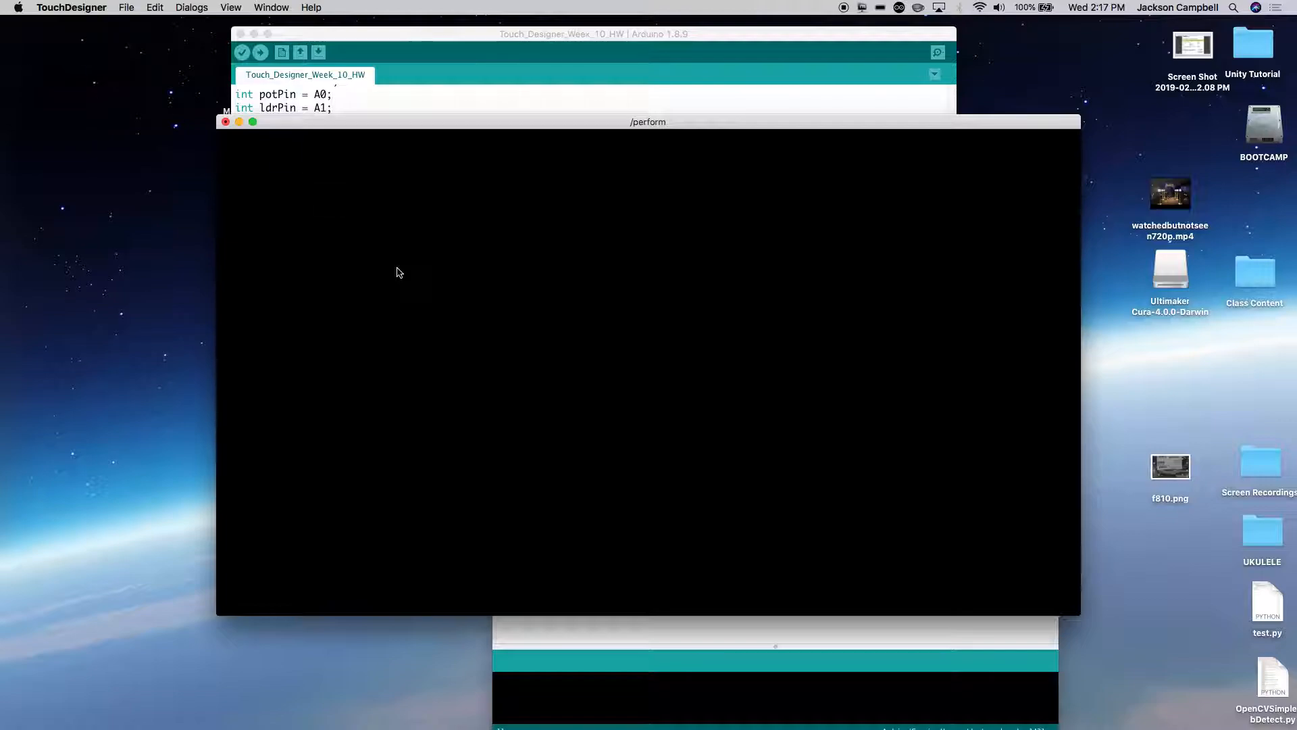
key("Escape")
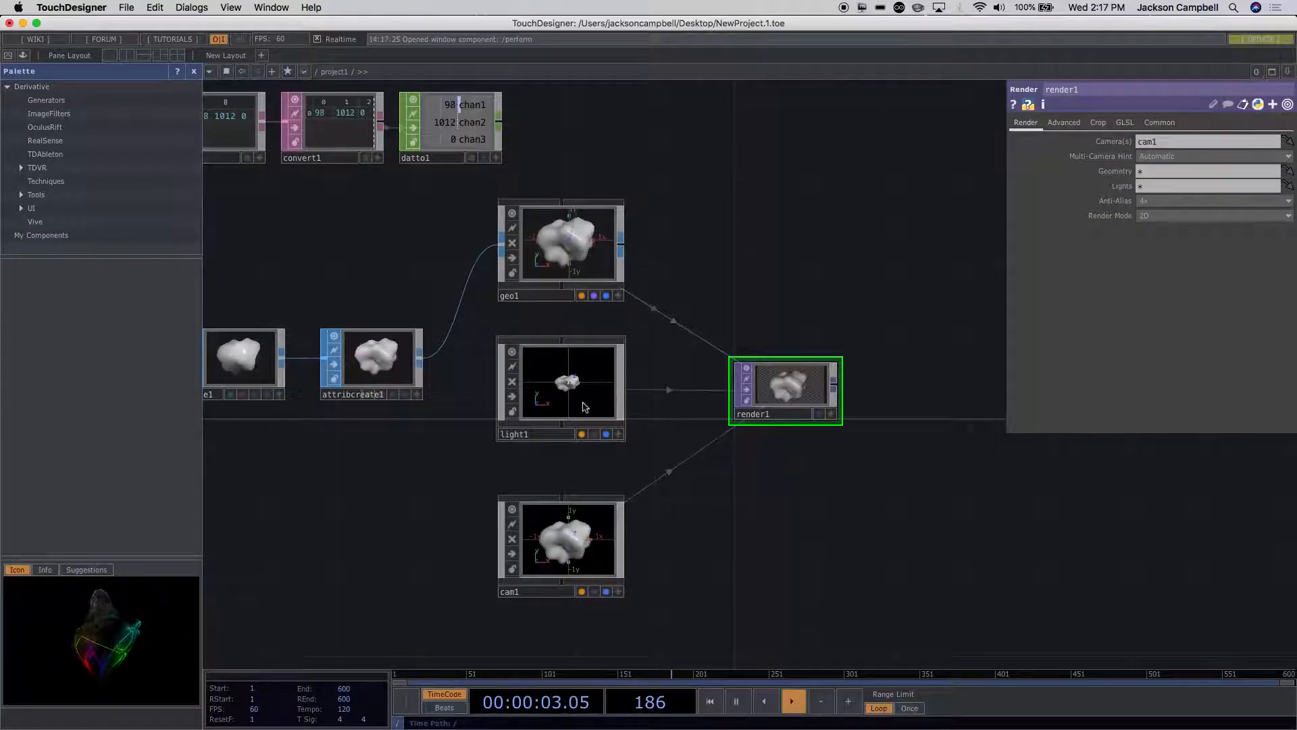
left_click_drag(878, 540, 768, 540)
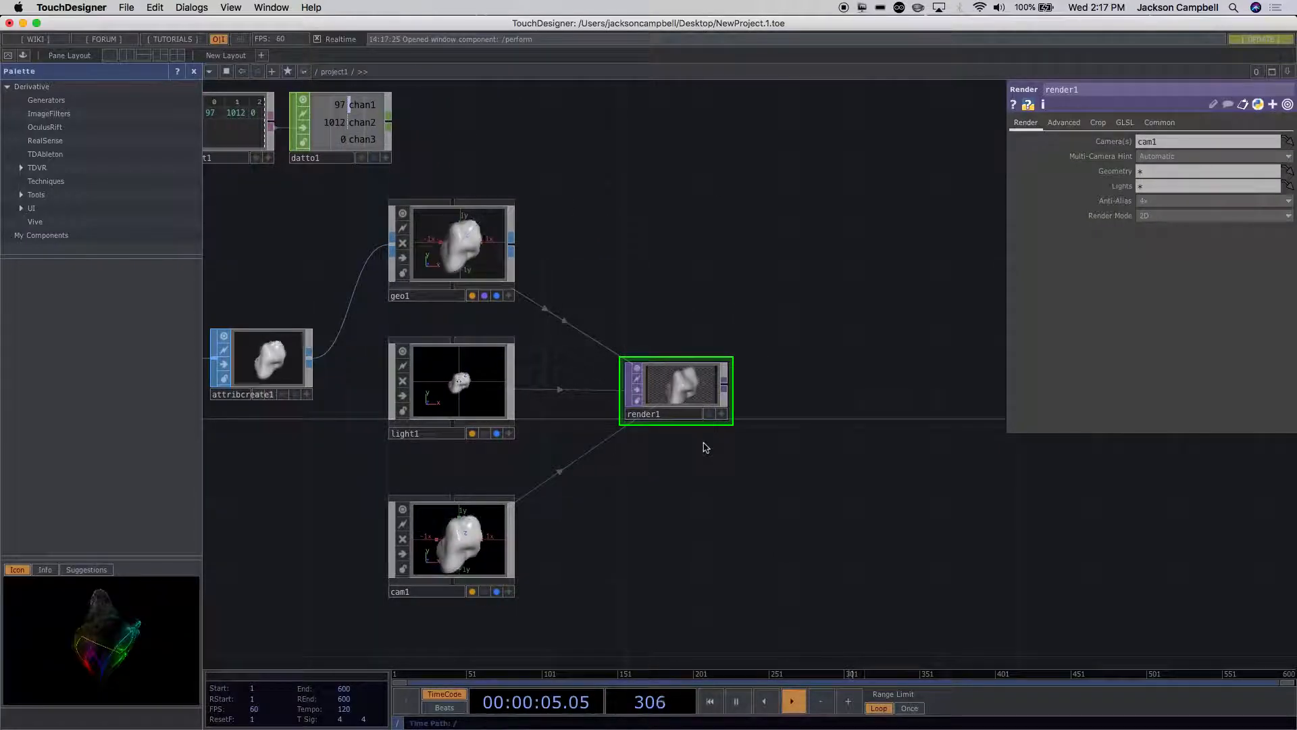
left_click(710, 414)
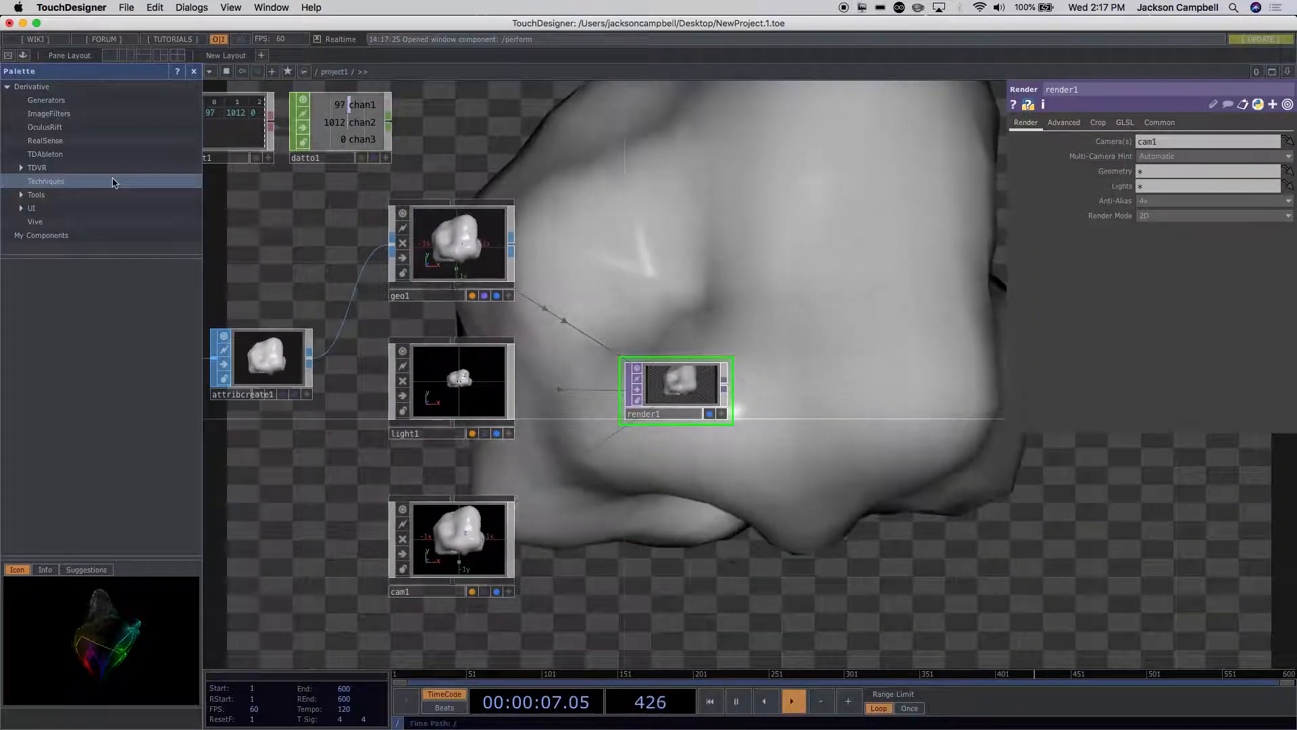
left_click(7, 55)
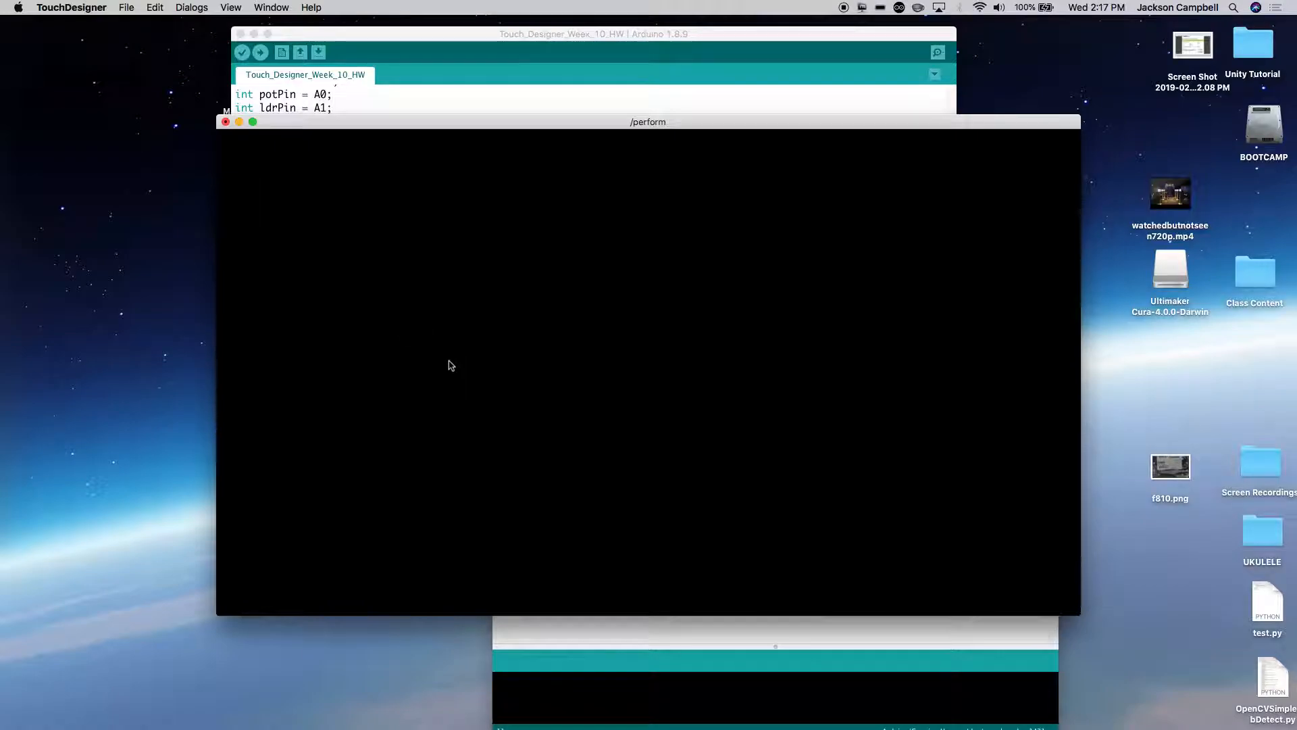
key("Escape")
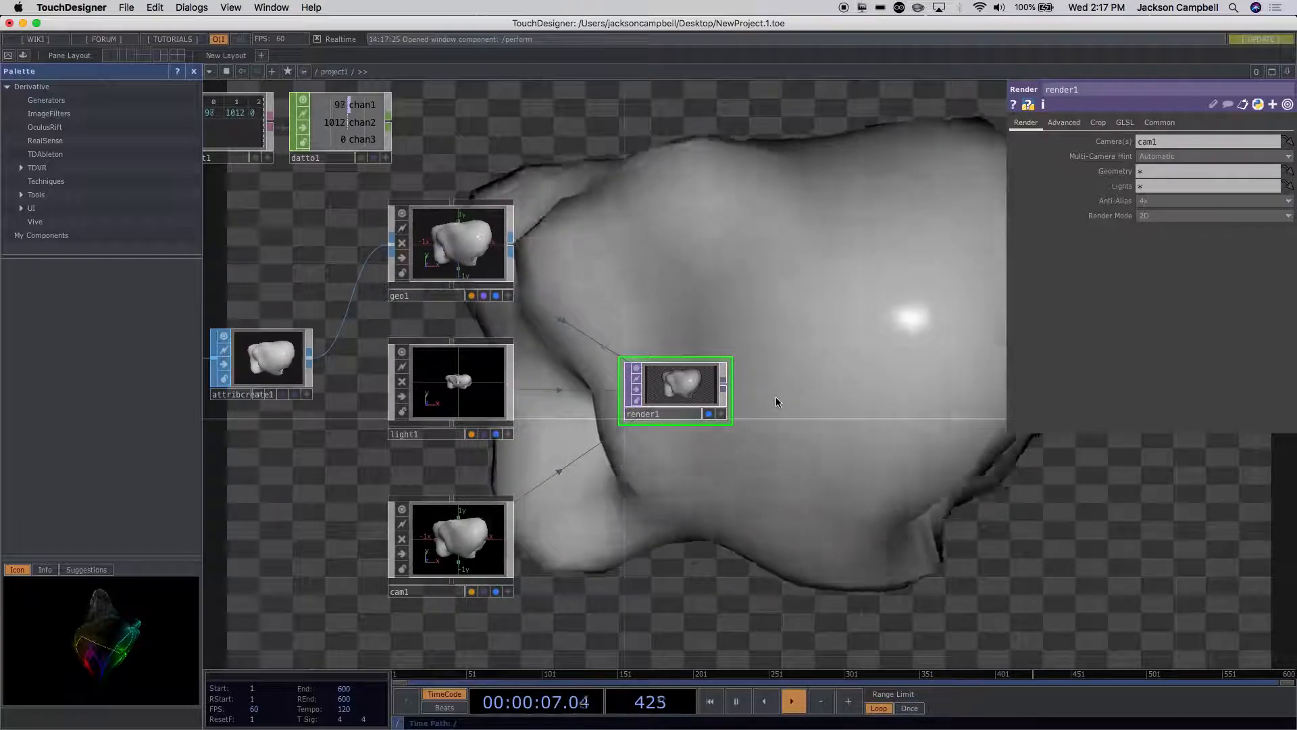
Step: Look at the project1 container in the root network and return inside it to render1
scroll(776, 401, "down", 10)
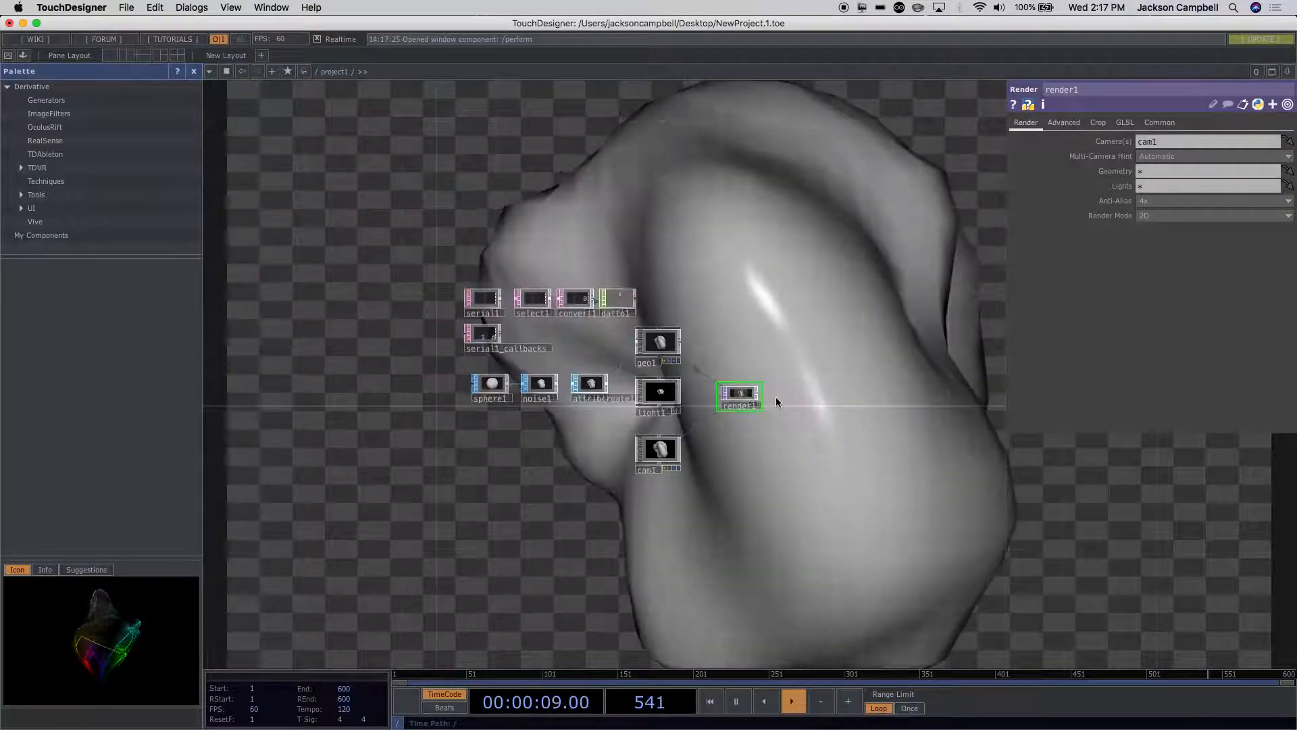
key("p")
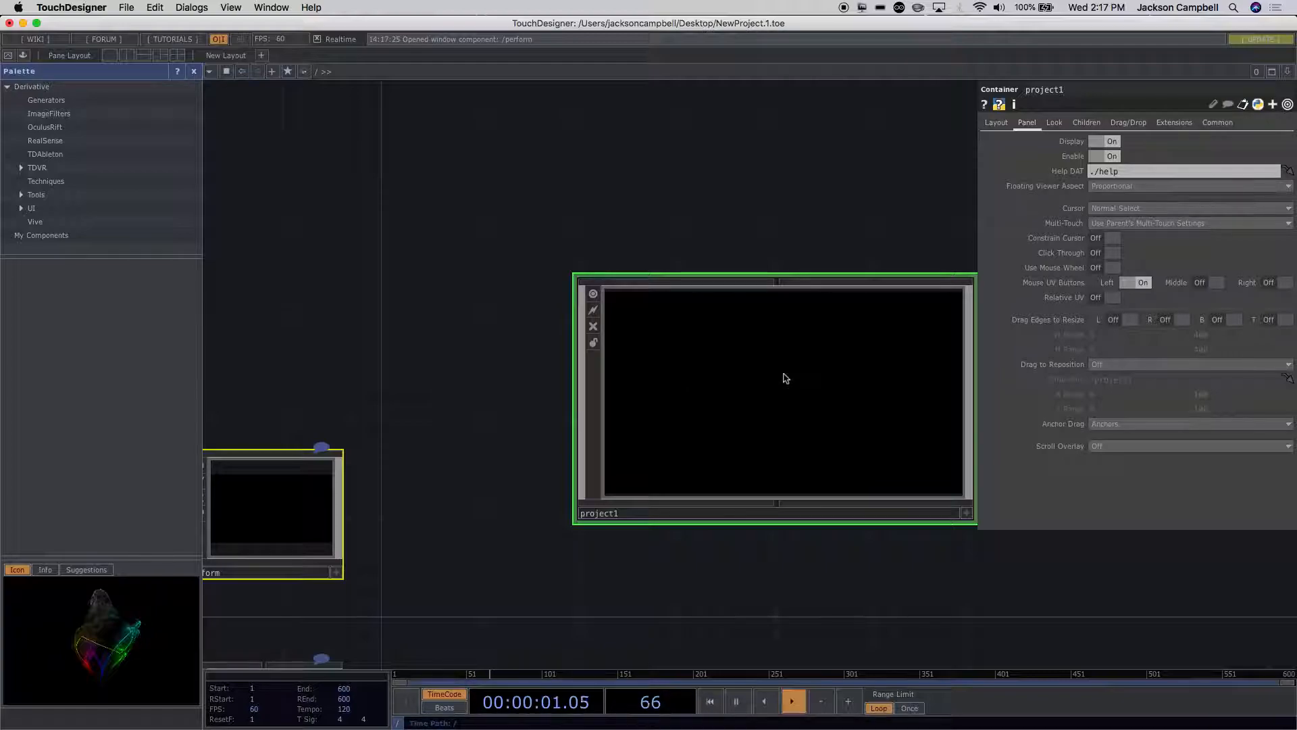
scroll(786, 377, "up", 10)
left_click_drag(753, 505, 485, 502)
scroll(695, 368, "up", 8)
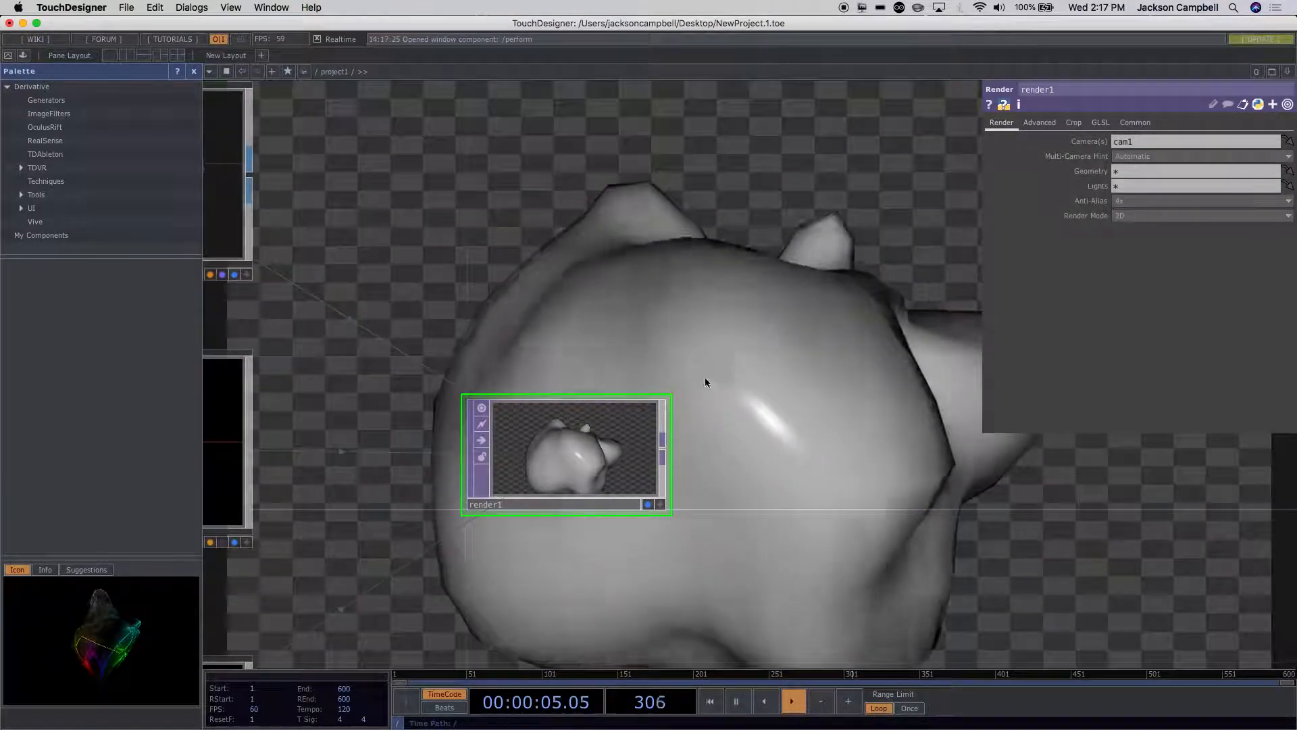
Step: Add an Out TOP wired from render1's output, place it beside render1, and check the result in perform mode
right_click(663, 449)
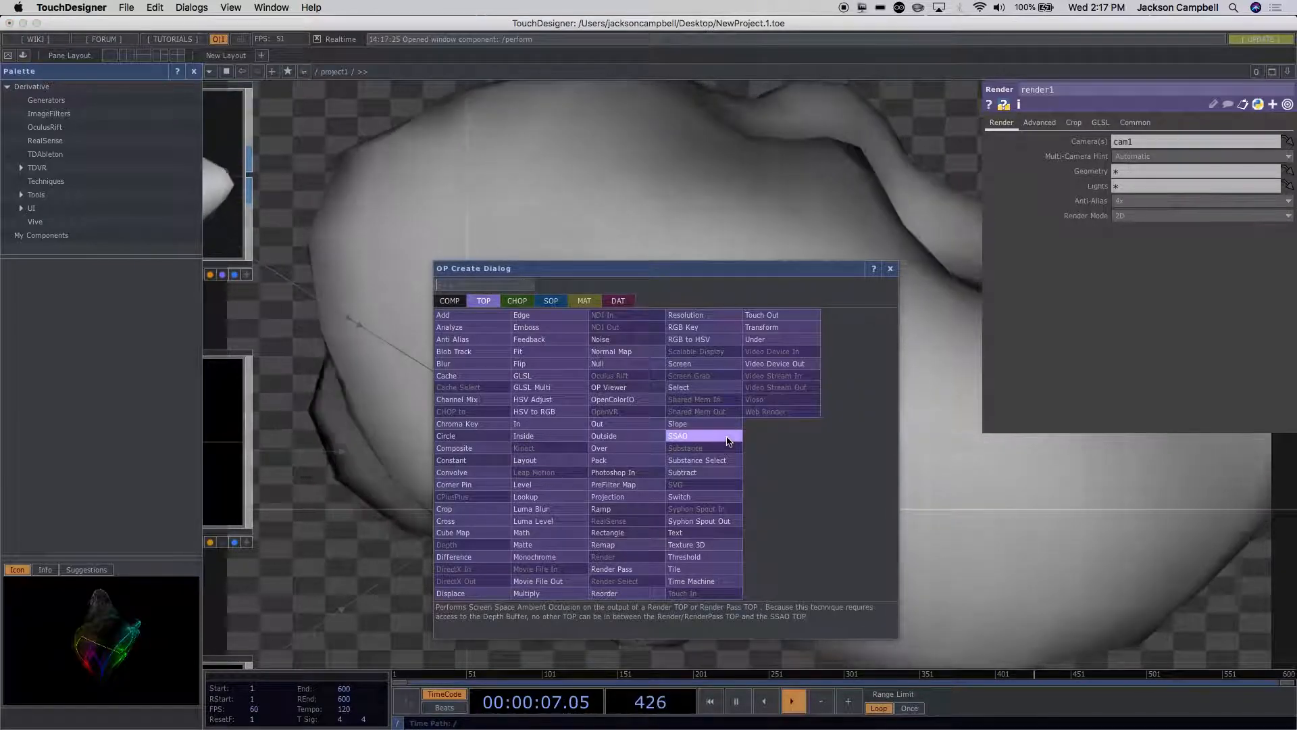
type("out")
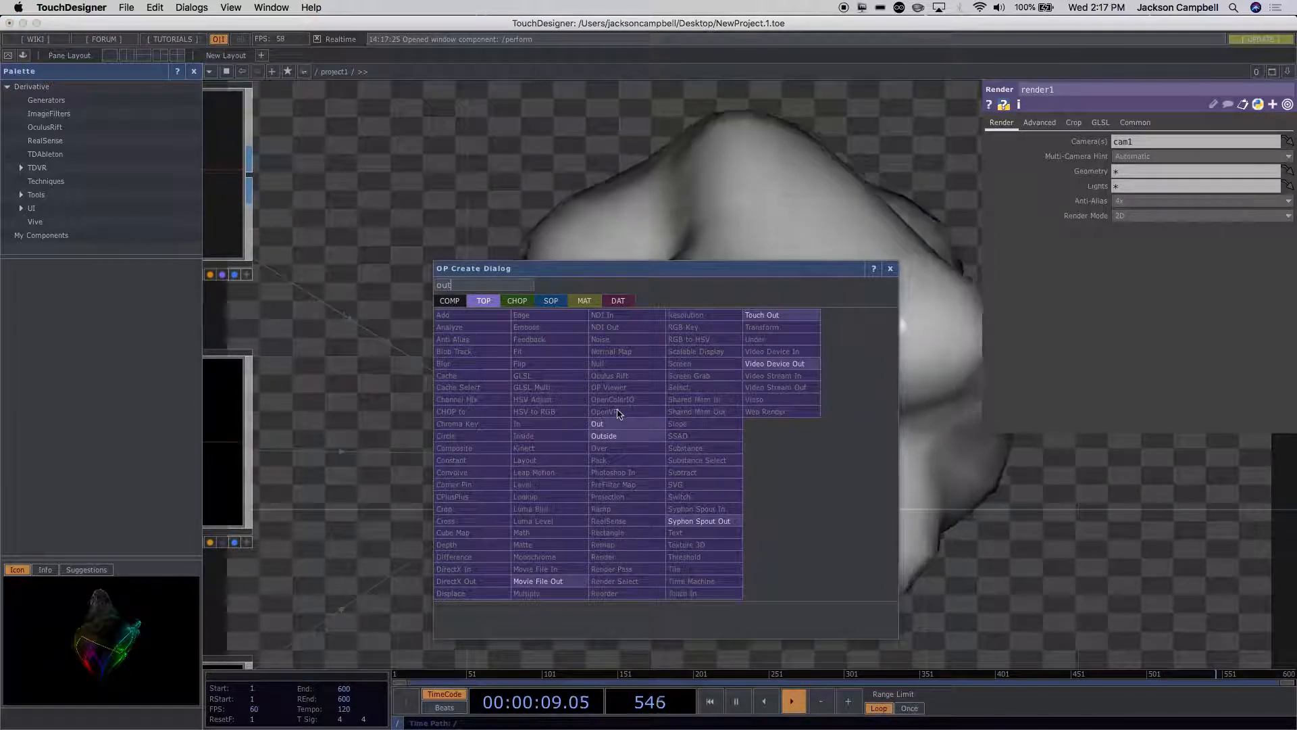
left_click(616, 424)
left_click(843, 453)
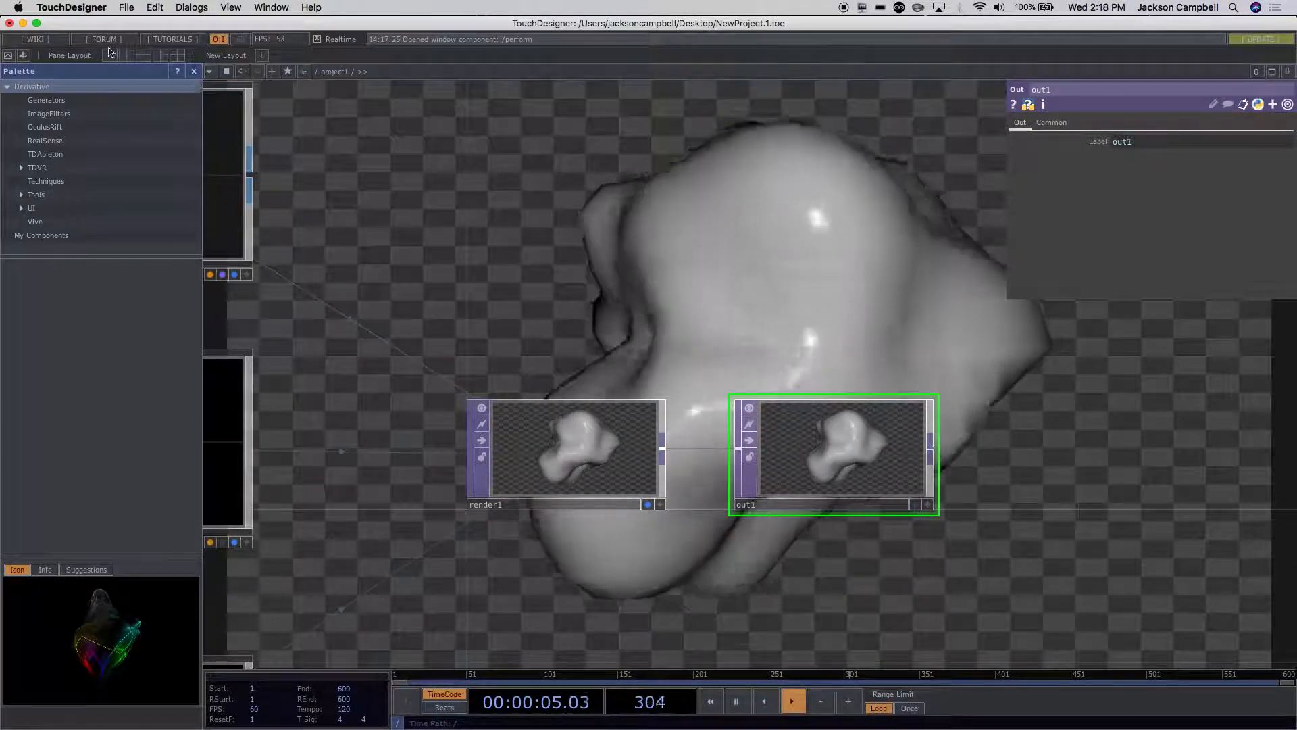
left_click(13, 53)
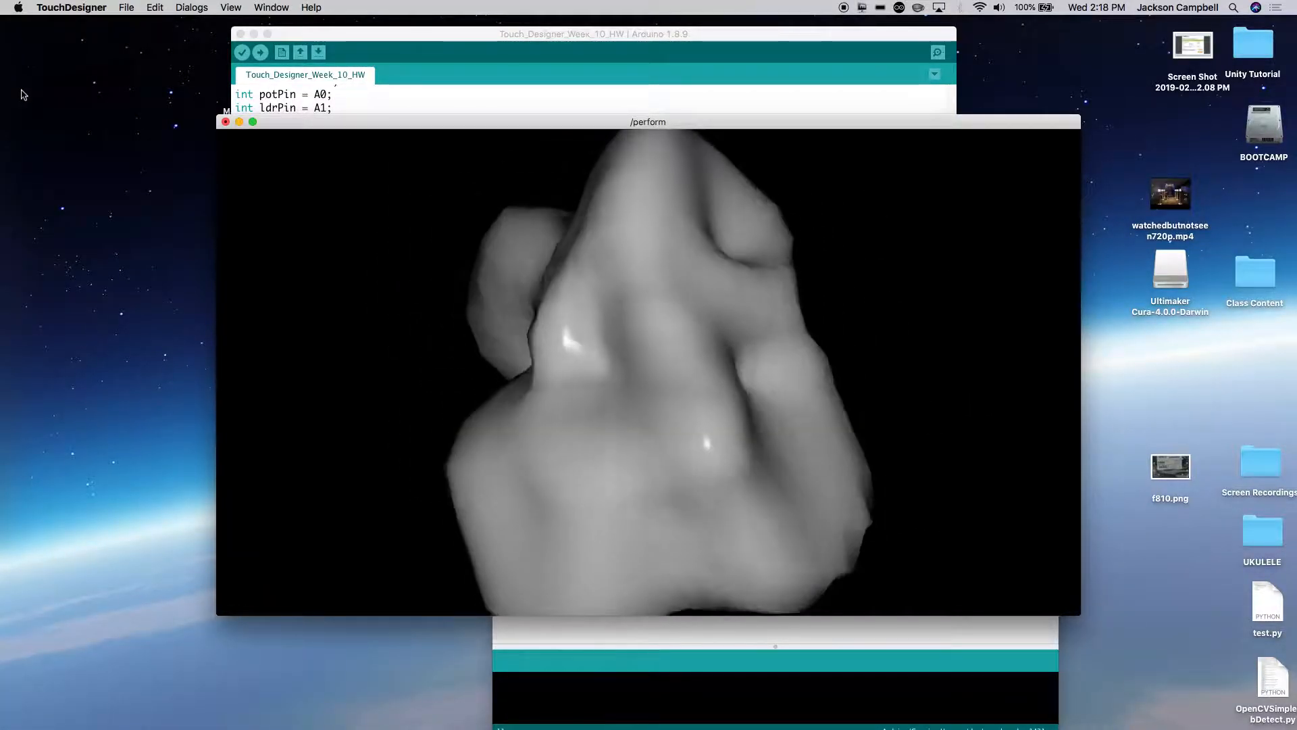
key("Escape")
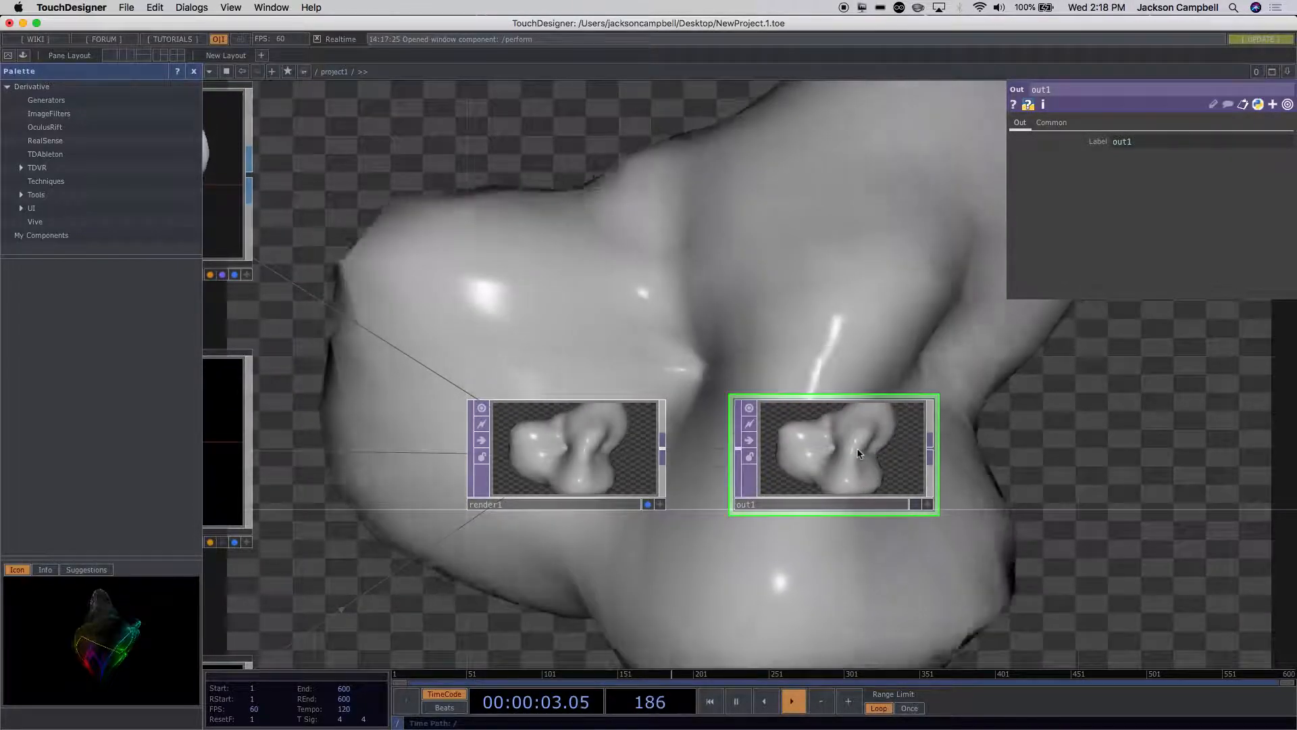
Step: Reposition datto1 to leave a wider gap after convert1 in the serial data chain
scroll(858, 447, "down", 5)
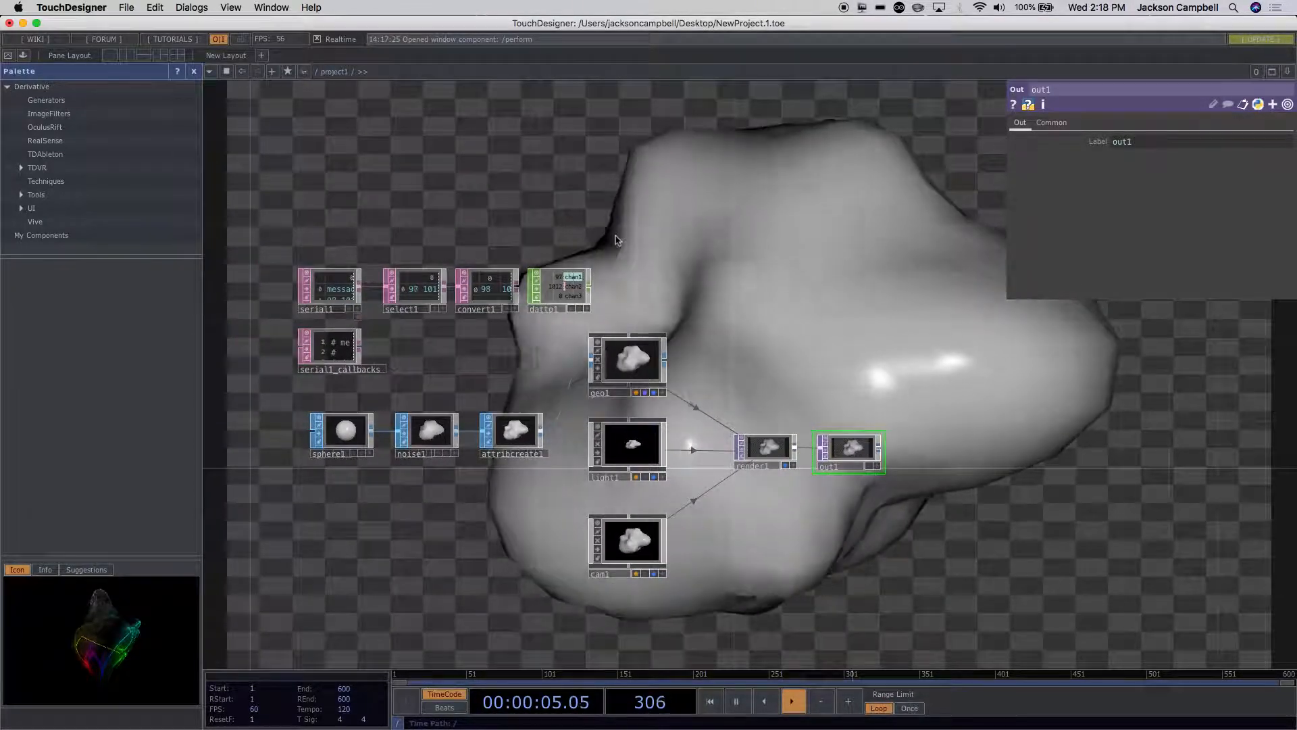
left_click_drag(574, 289, 599, 288)
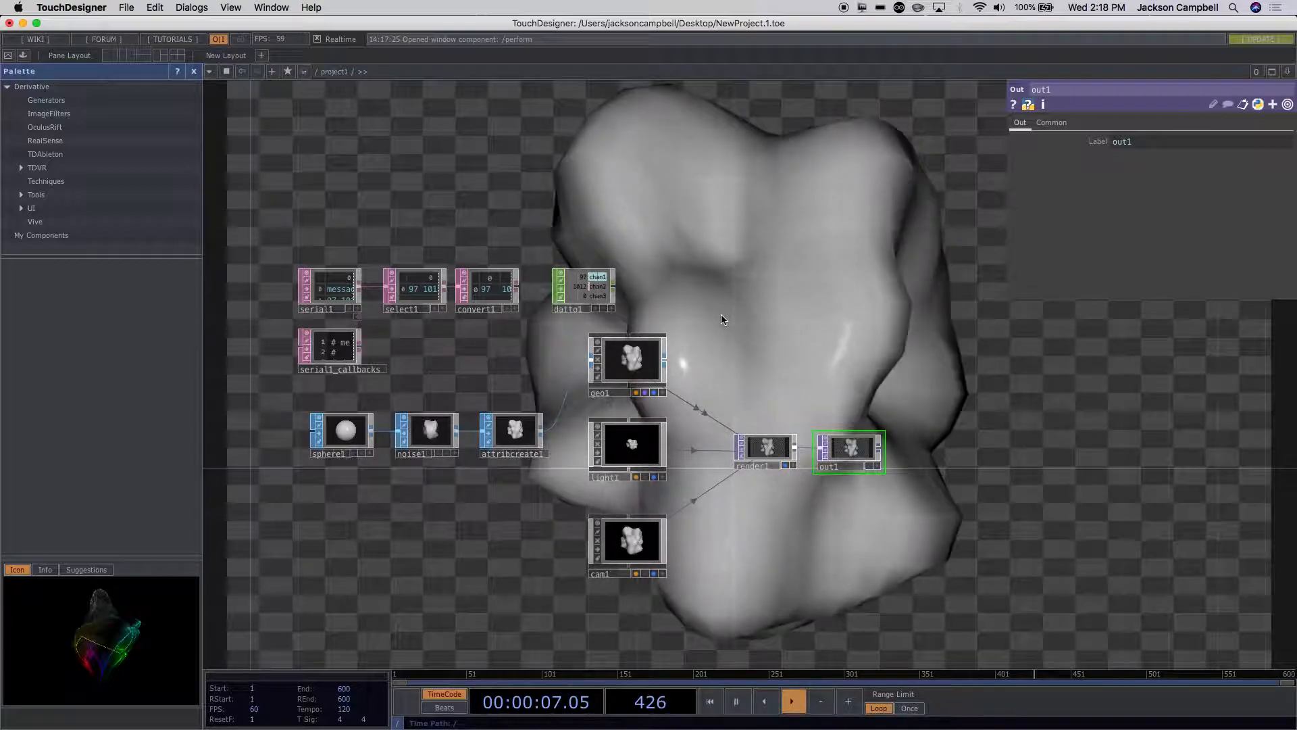
scroll(720, 313, "up", 3)
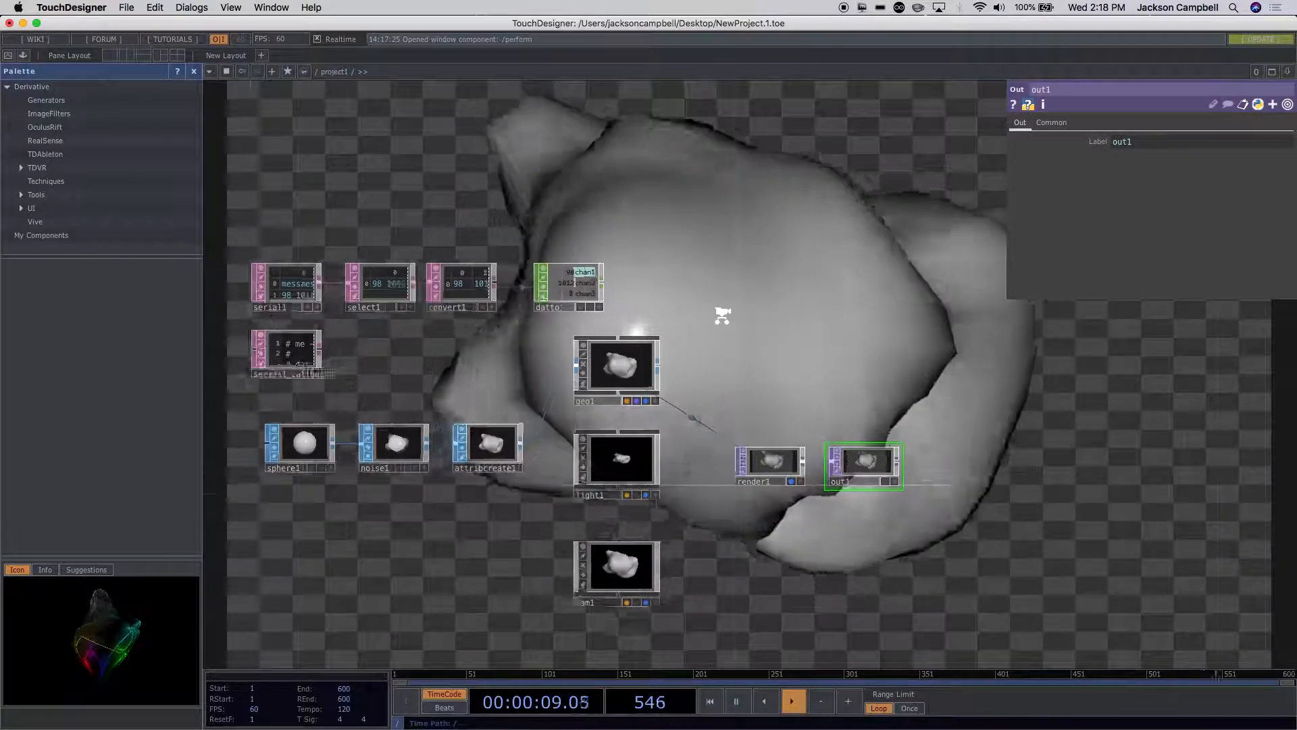
scroll(527, 195, "up", 3)
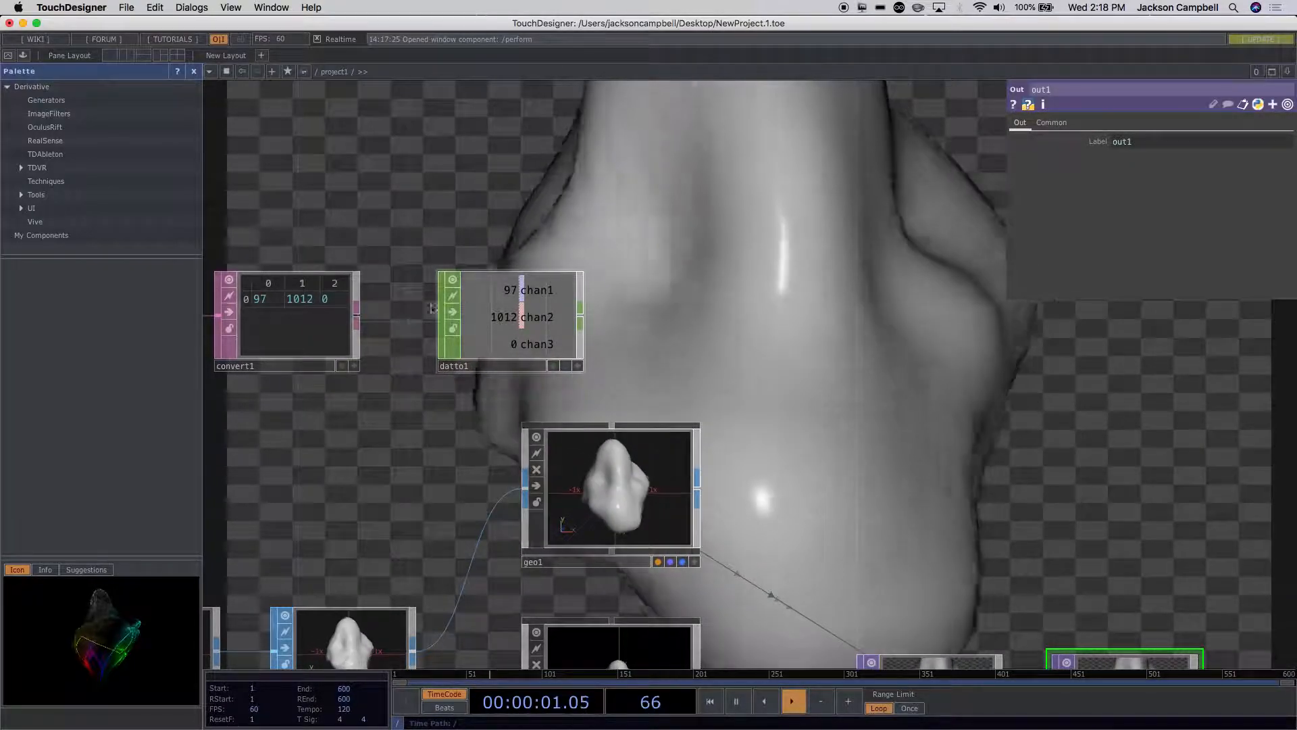
left_click(301, 330)
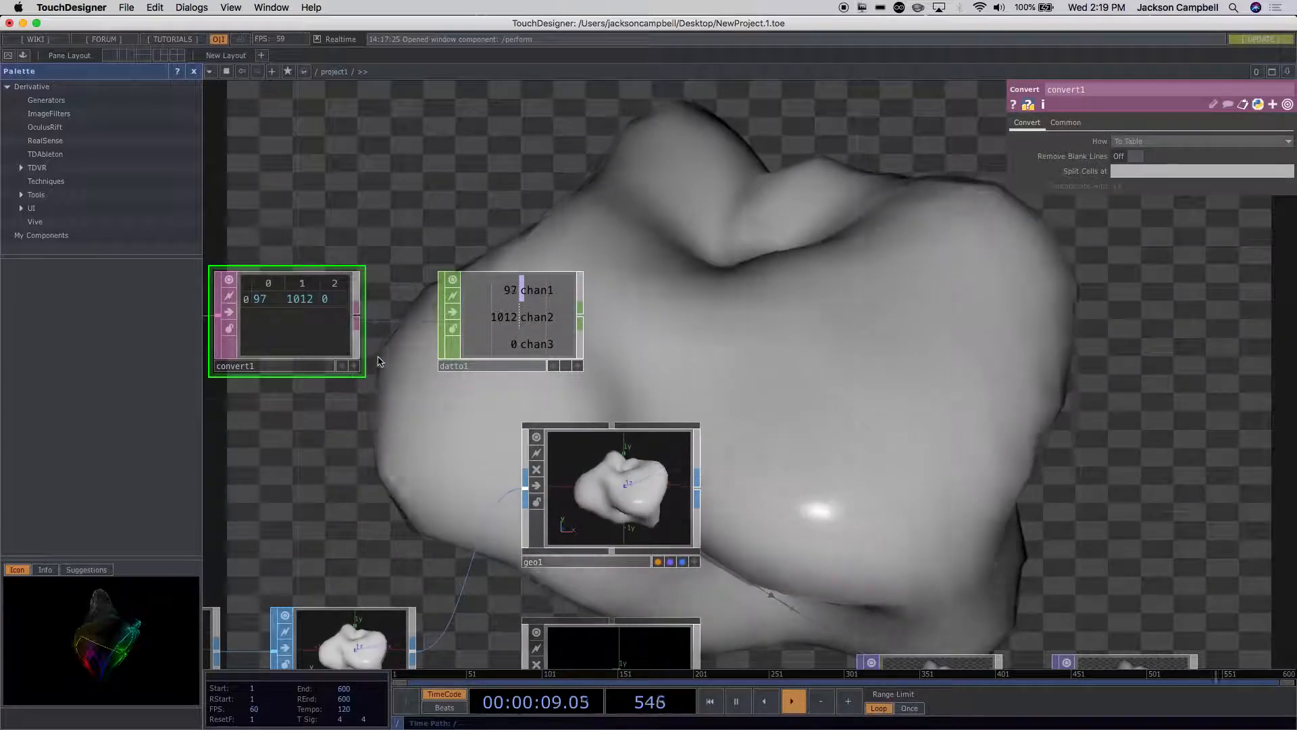
left_click_drag(520, 328, 492, 329)
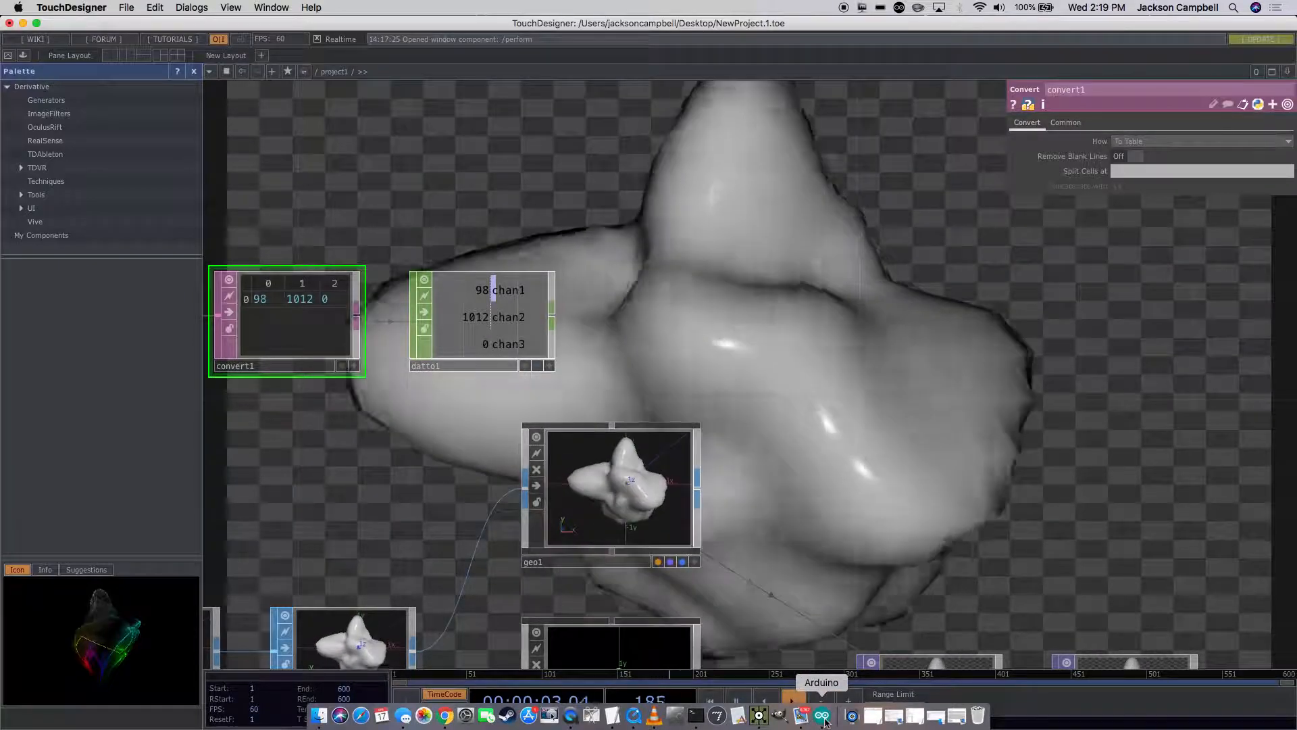
Step: Turn off the Active setting of serial1 to release the Arduino's serial port
left_click_drag(957, 417, 1220, 420)
scroll(631, 569, "down", 3)
left_click_drag(540, 588, 713, 583)
left_click(484, 389)
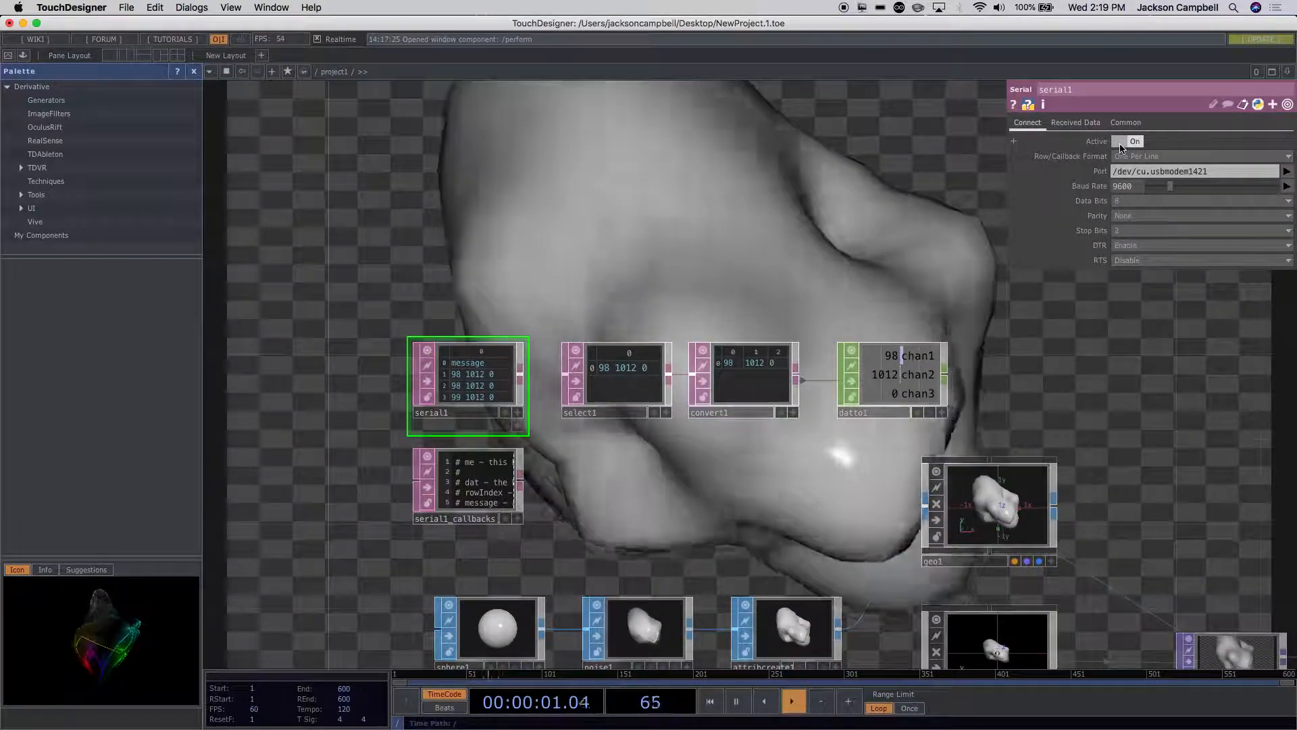
left_click(1120, 144)
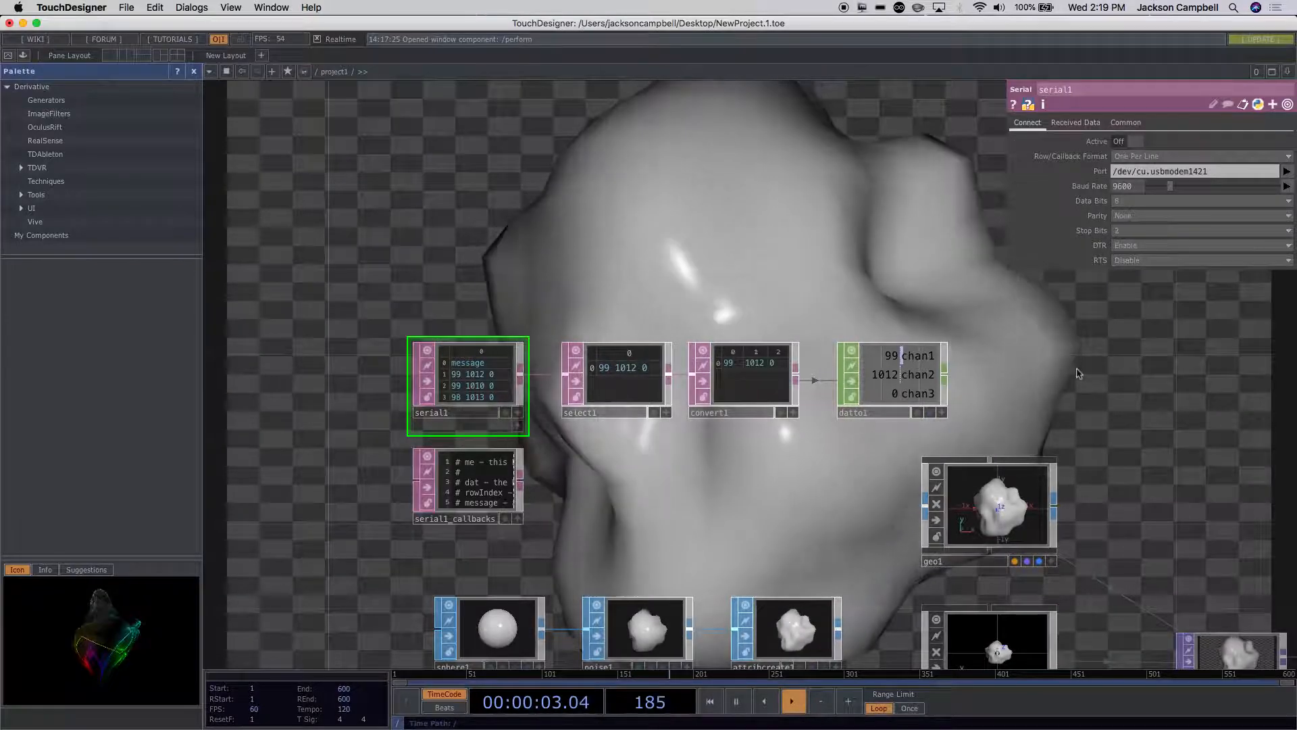
Step: Switch to the Arduino IDE and set the Serial.begin baud rate in setup() to 115200
mouse_move(844, 720)
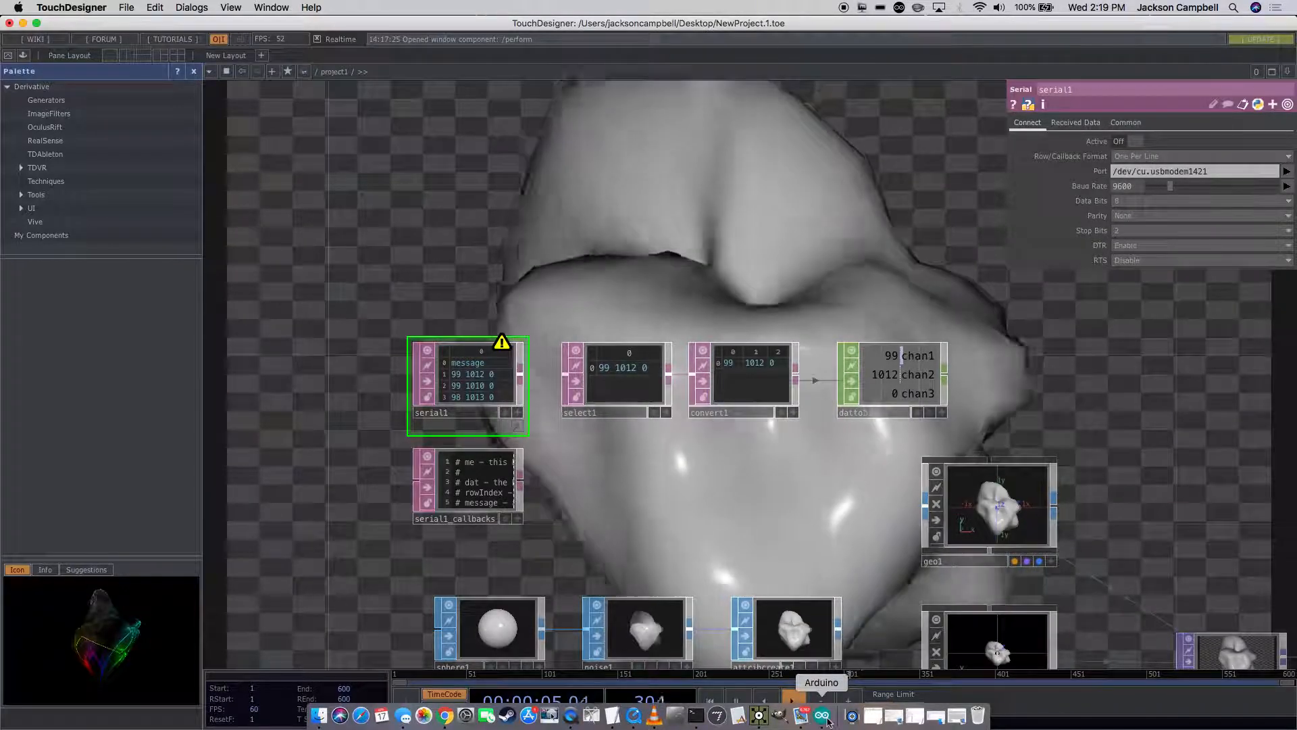
left_click(822, 716)
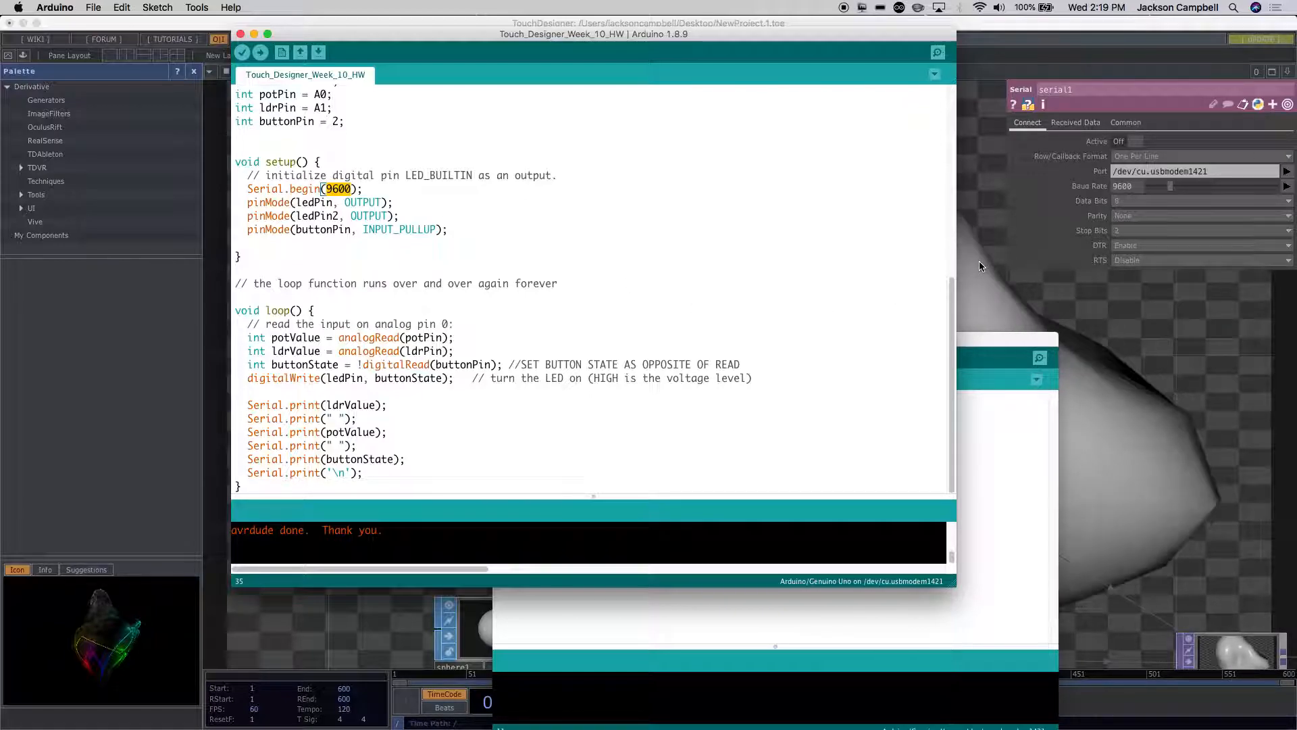
type("115200")
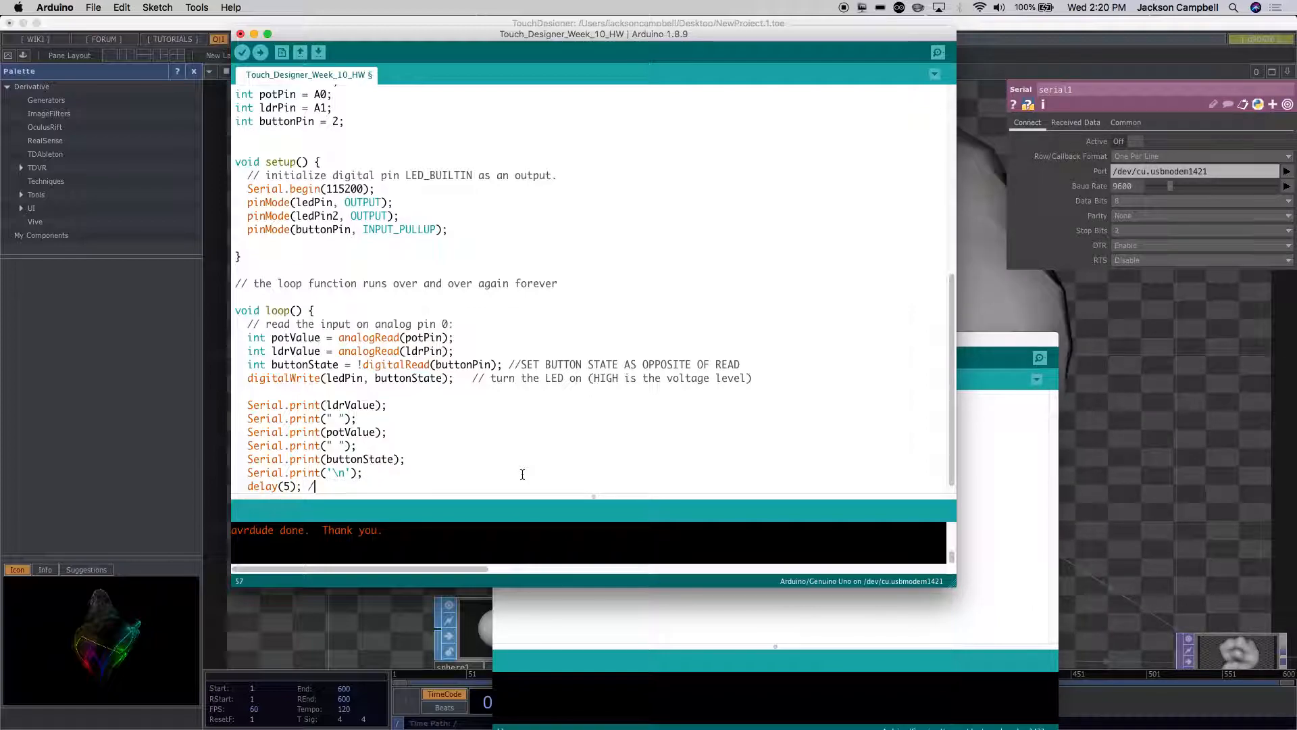
Step: Add "delay(5); //delay for stability" at the end of loop() and upload the sketch to the board
type("y for ")
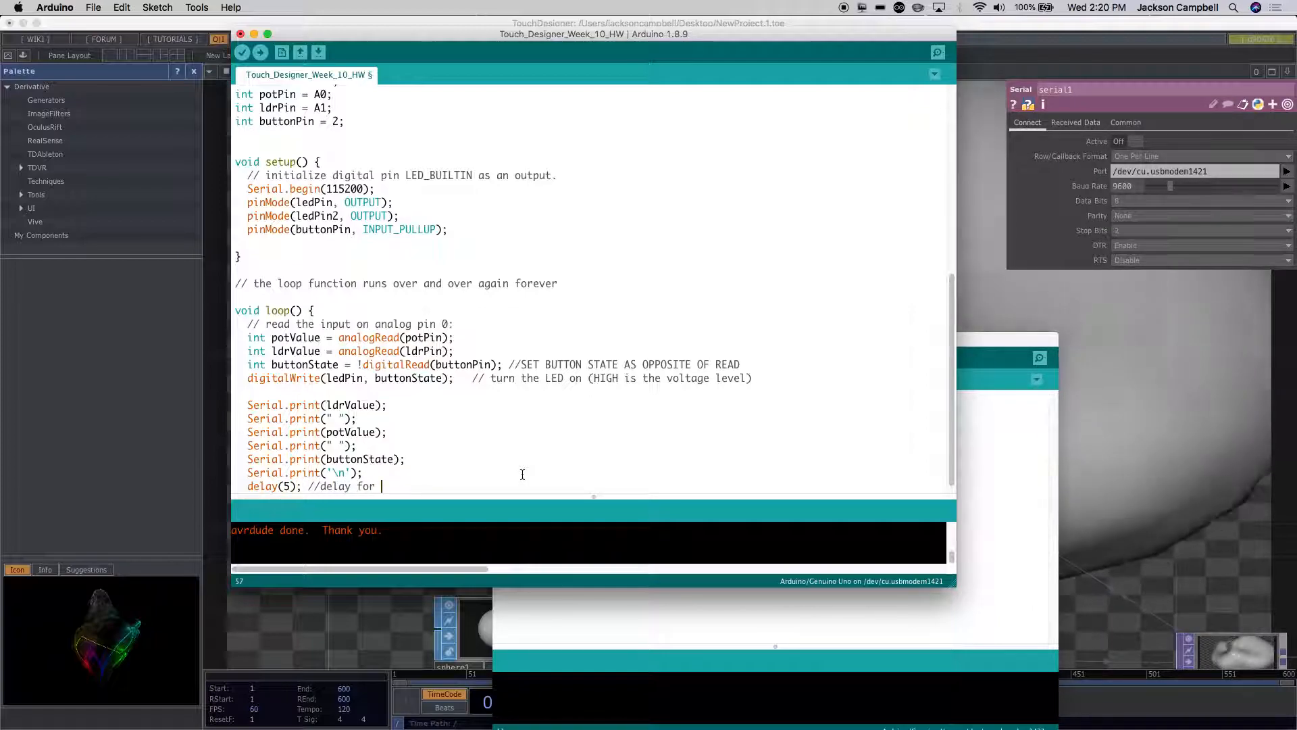
type("stability")
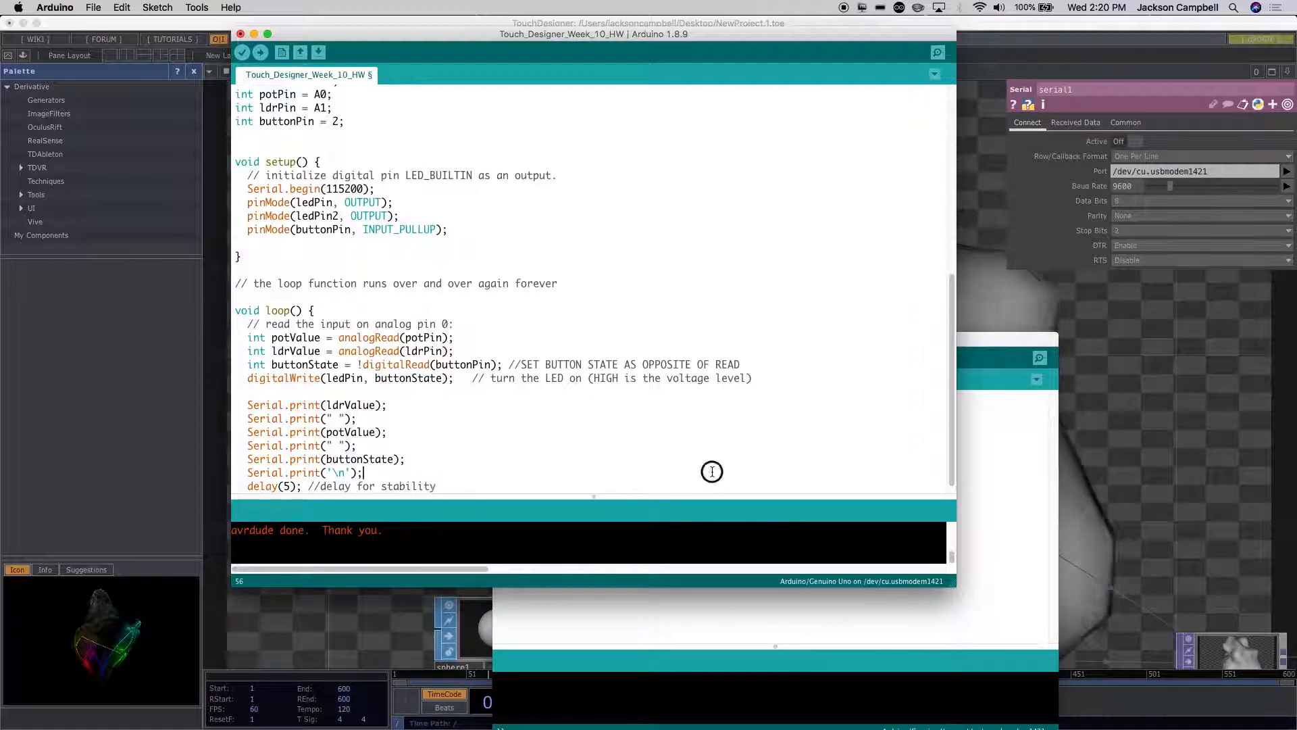
scroll(712, 472, "down", 1)
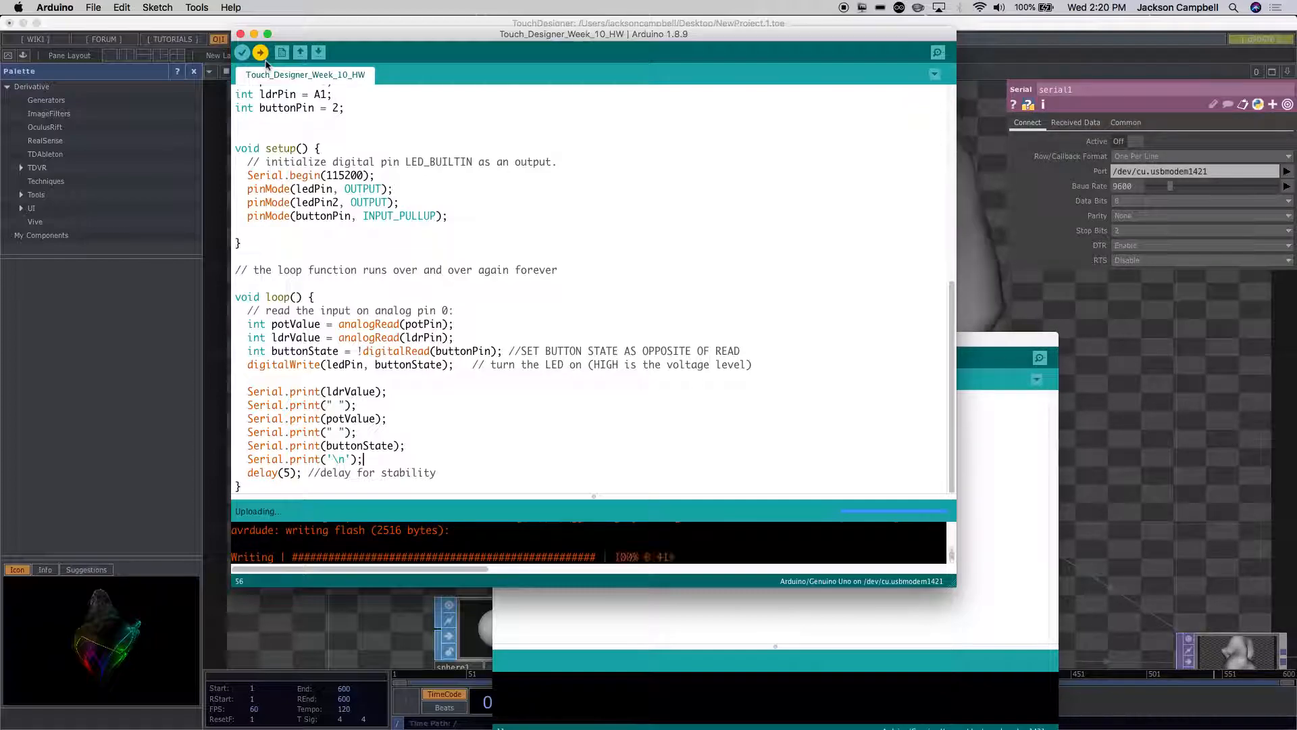
Step: Return to TouchDesigner, set serial1's baud rate to 115200 and turn Active back on
left_click(1084, 322)
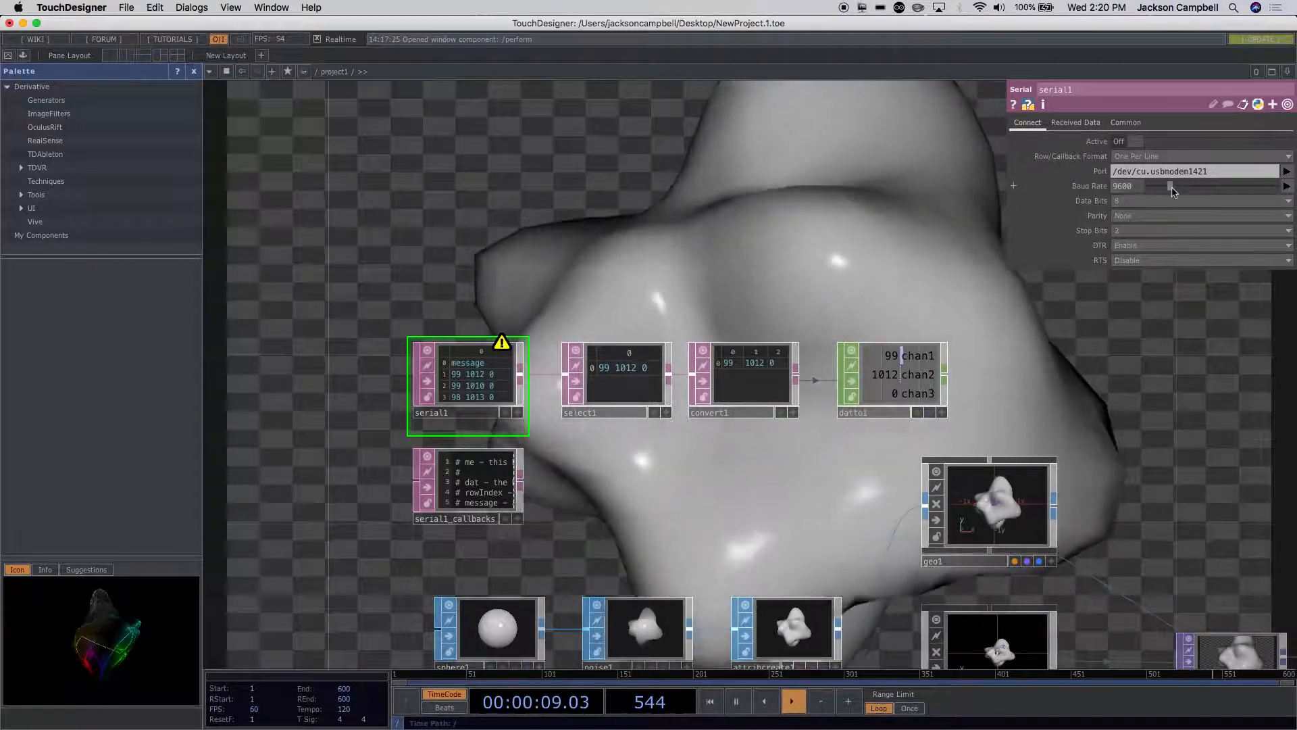
left_click_drag(1171, 186, 1203, 189)
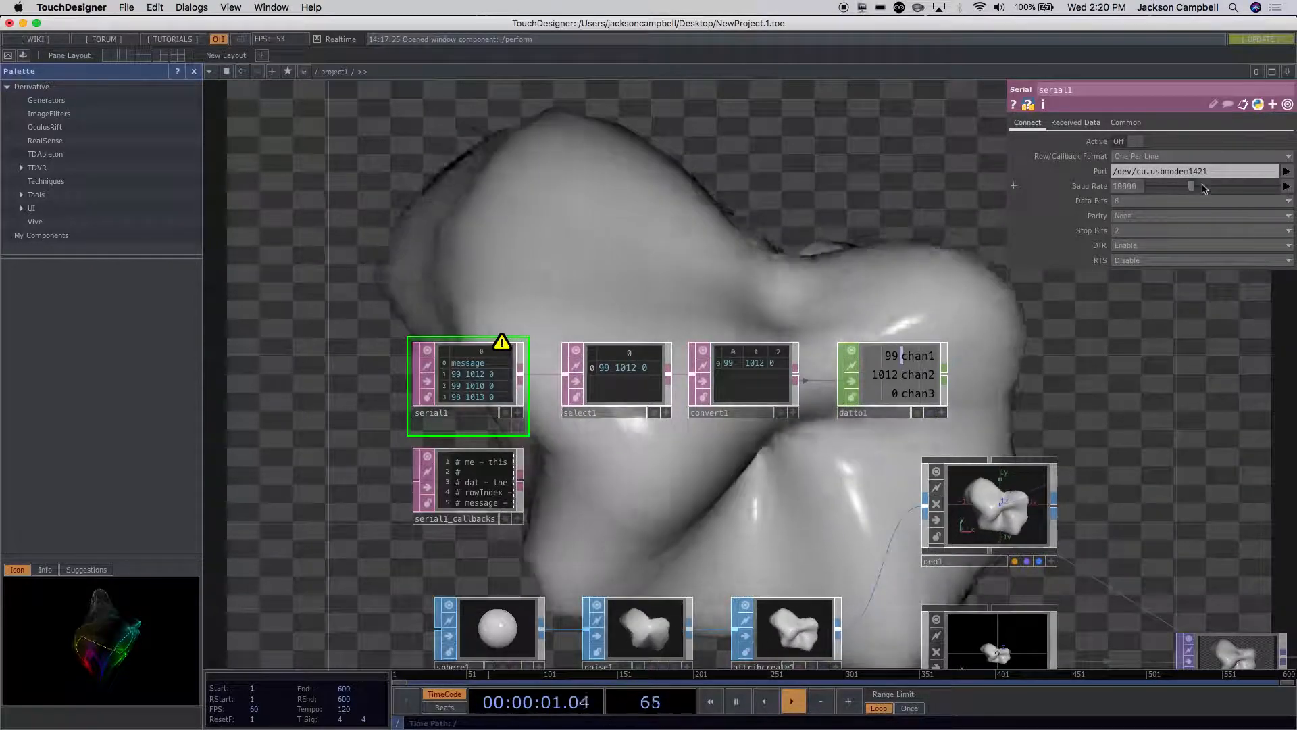
left_click(1053, 189)
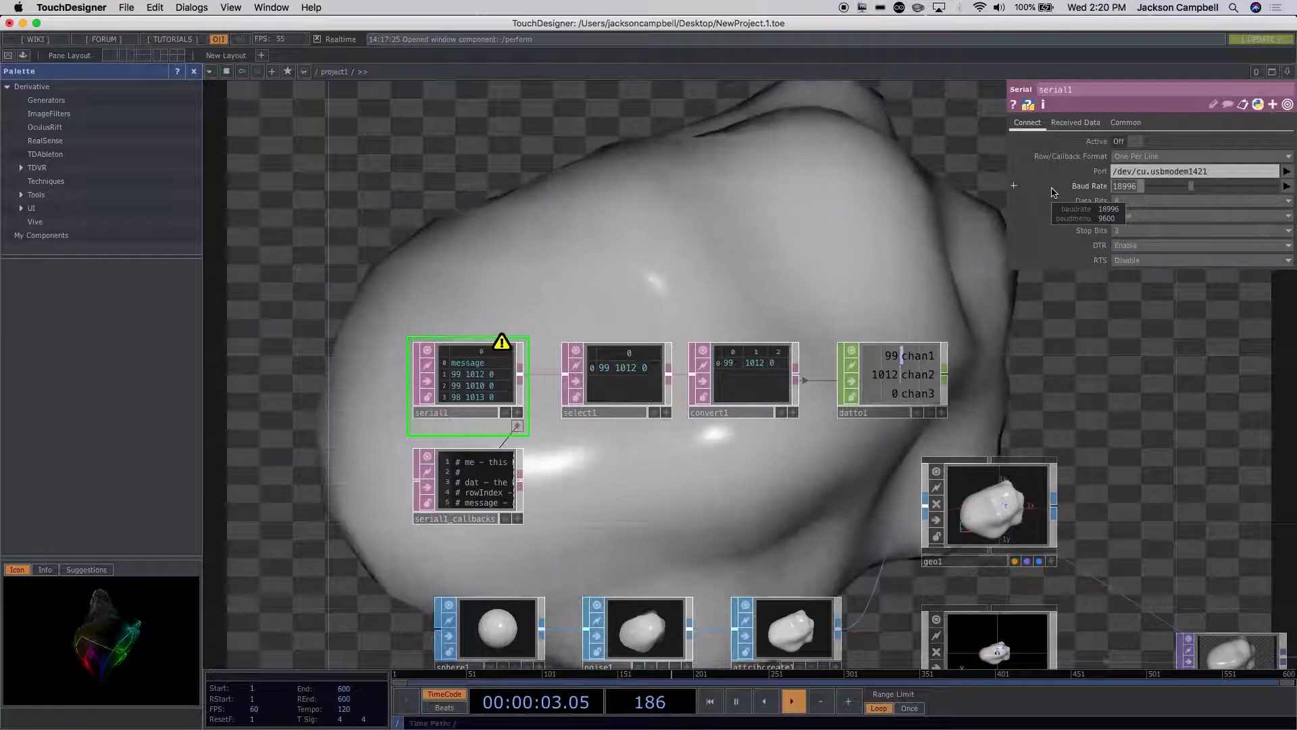
type("115200")
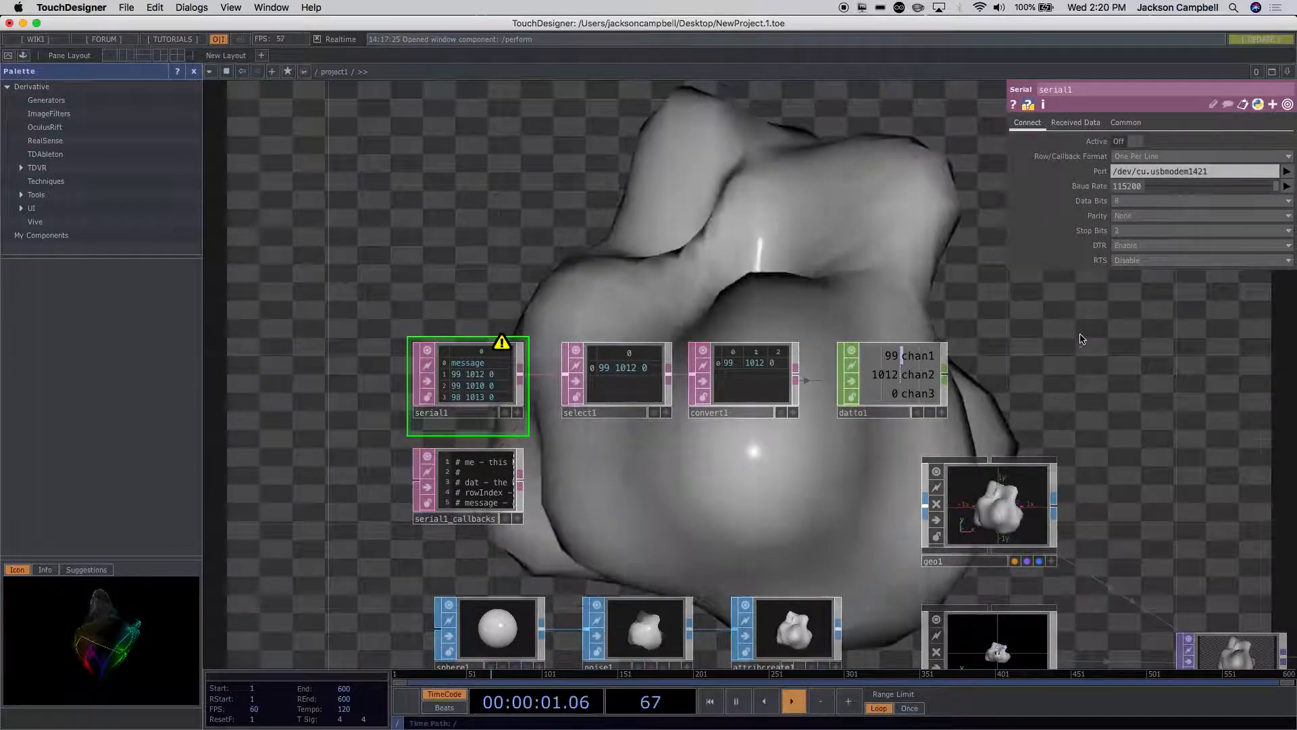
left_click(1243, 197)
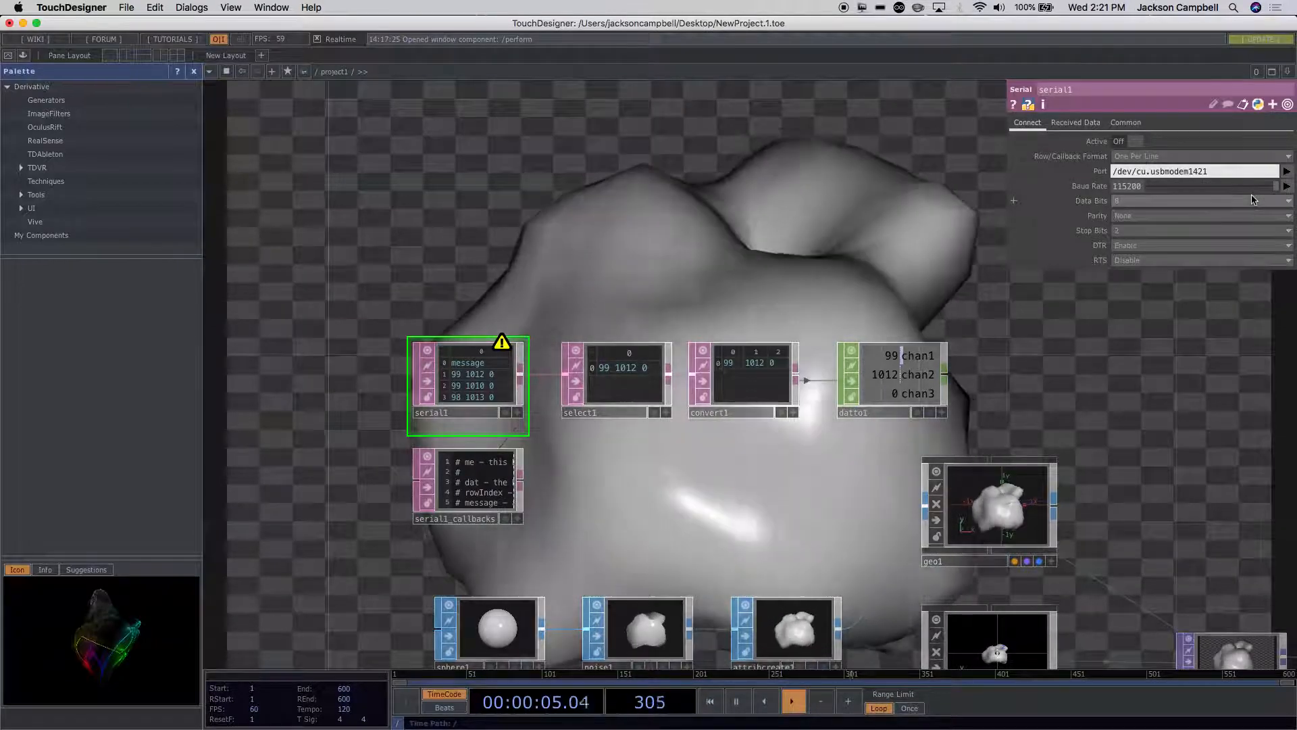
key("XF86AudioMute")
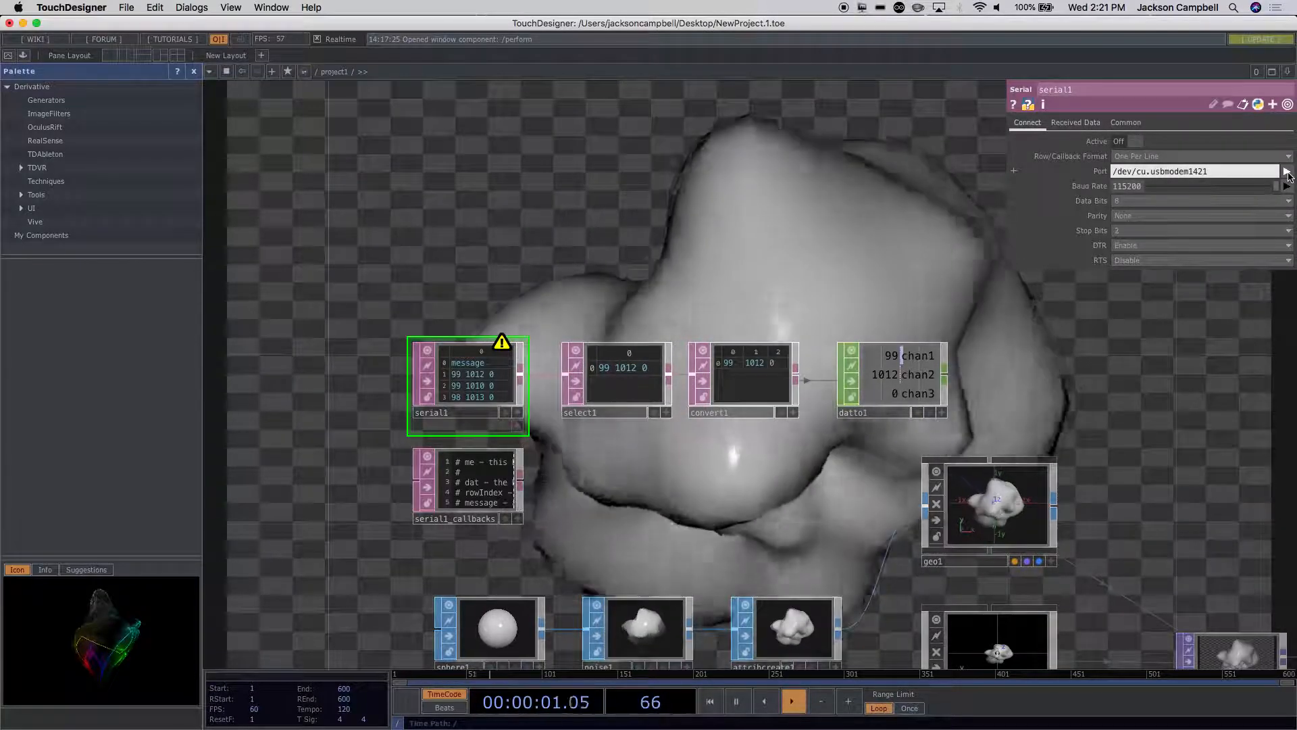
left_click(1119, 142)
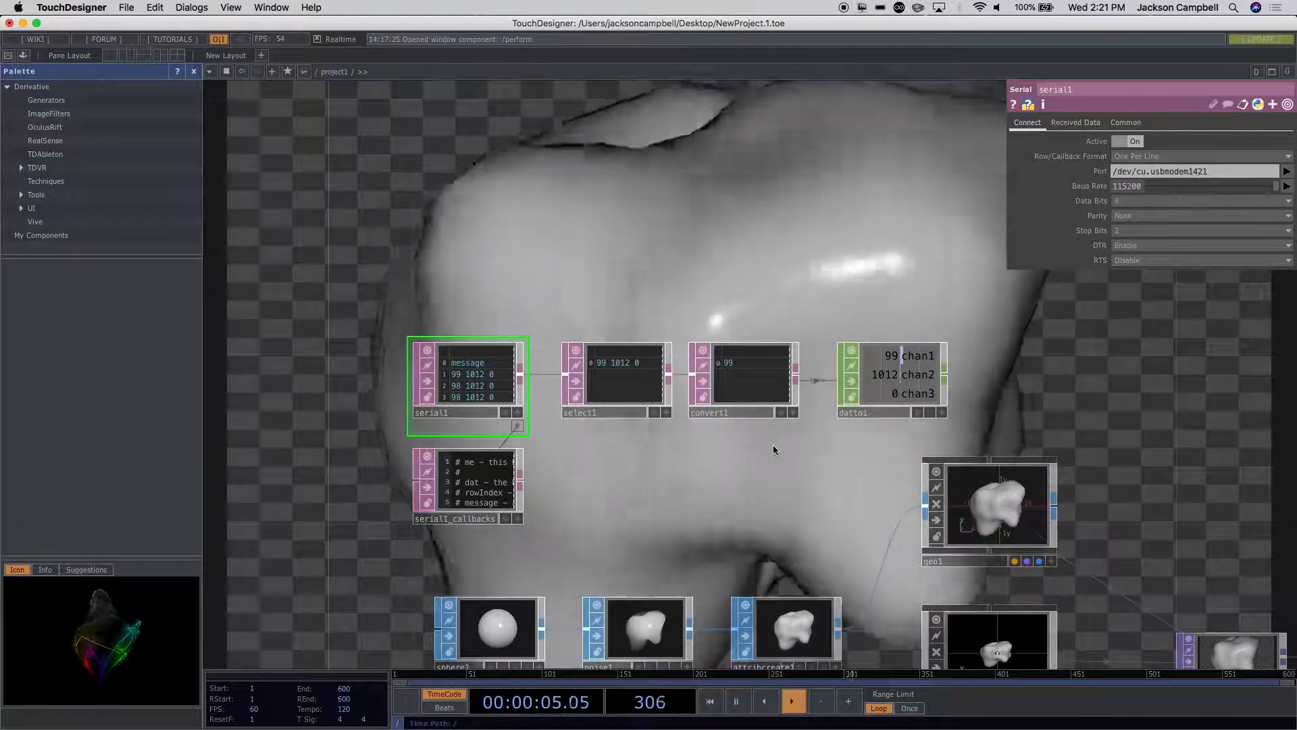
scroll(565, 409, "up", 2)
scroll(565, 409, "up", 1)
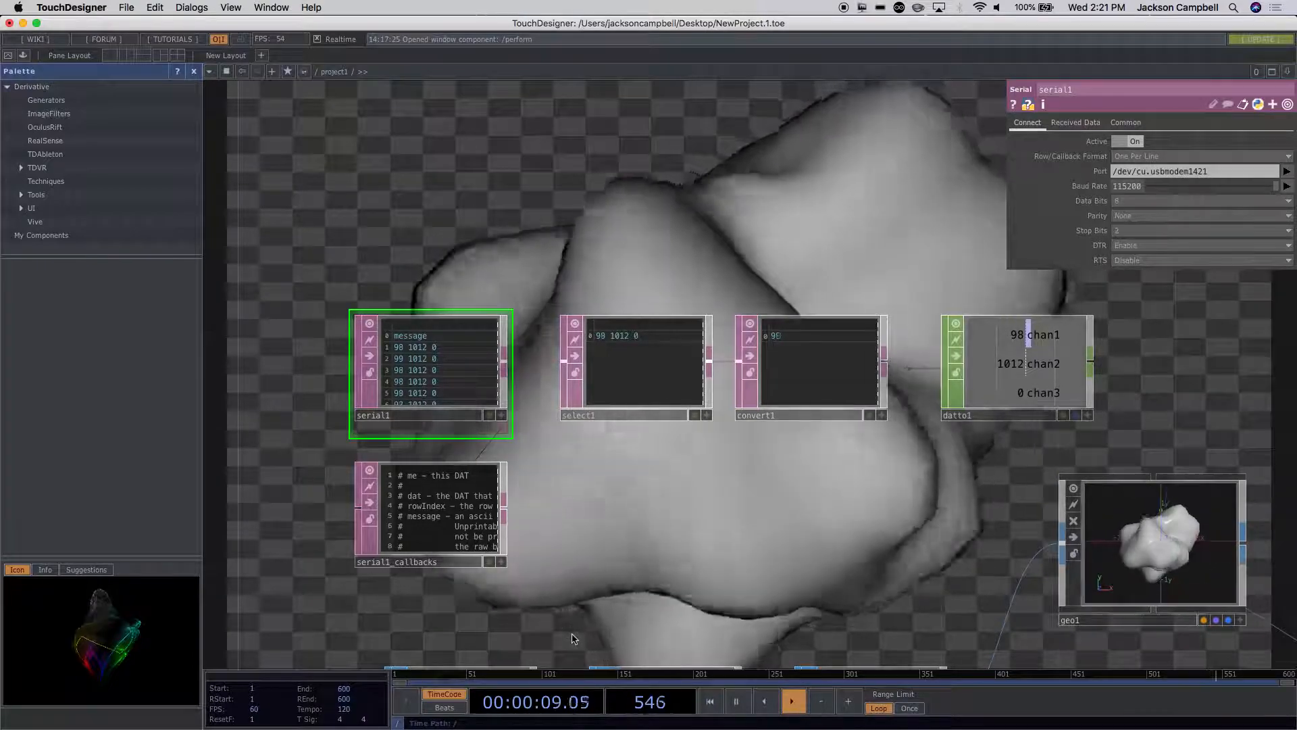
mouse_move(613, 726)
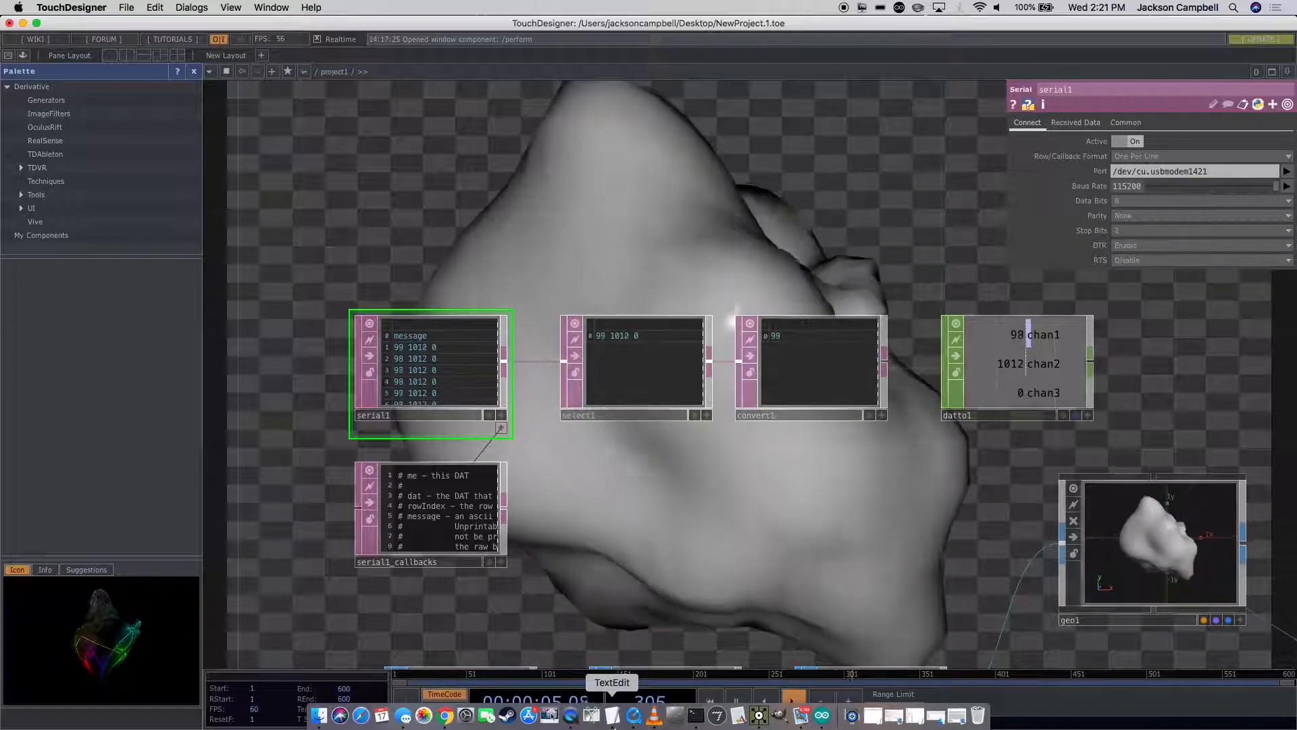
left_click(760, 561)
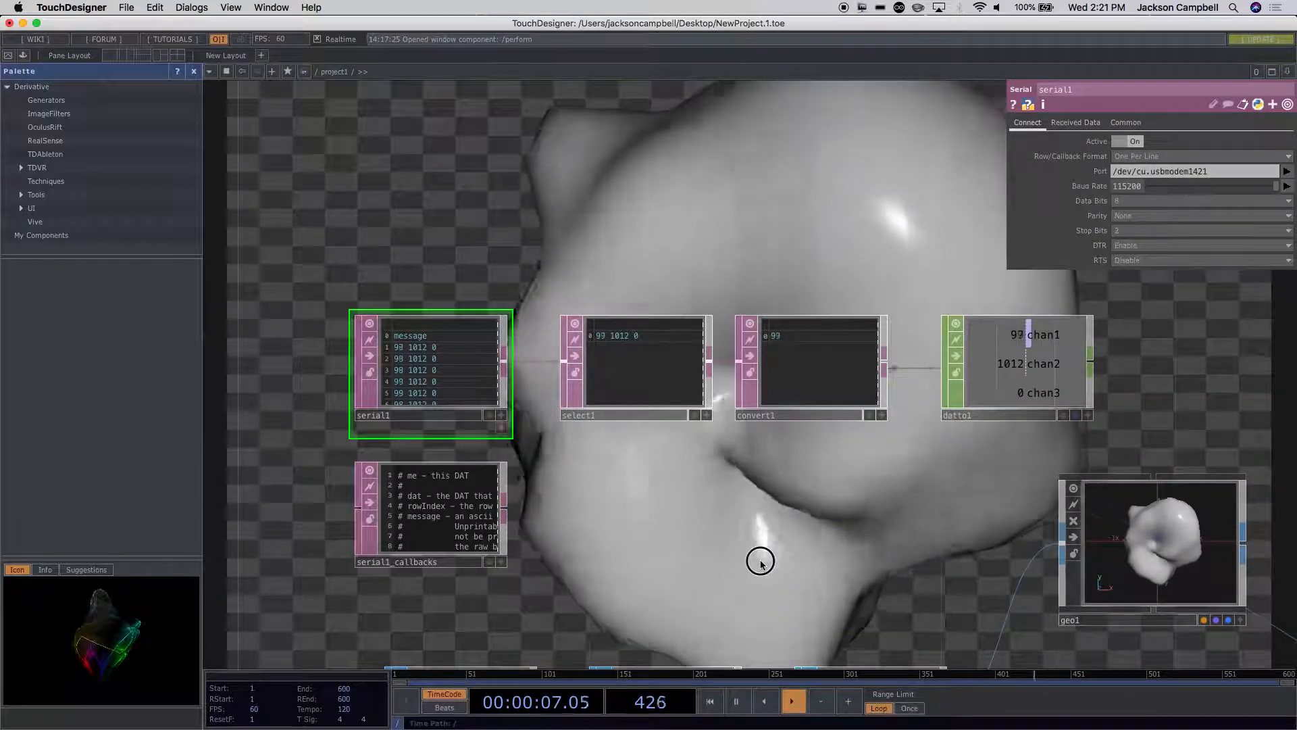
Step: Add a Filter CHOP wired from datto1's output and place it beside datto1, above geo1
left_click_drag(760, 561, 585, 507)
scroll(585, 506, "down", 4)
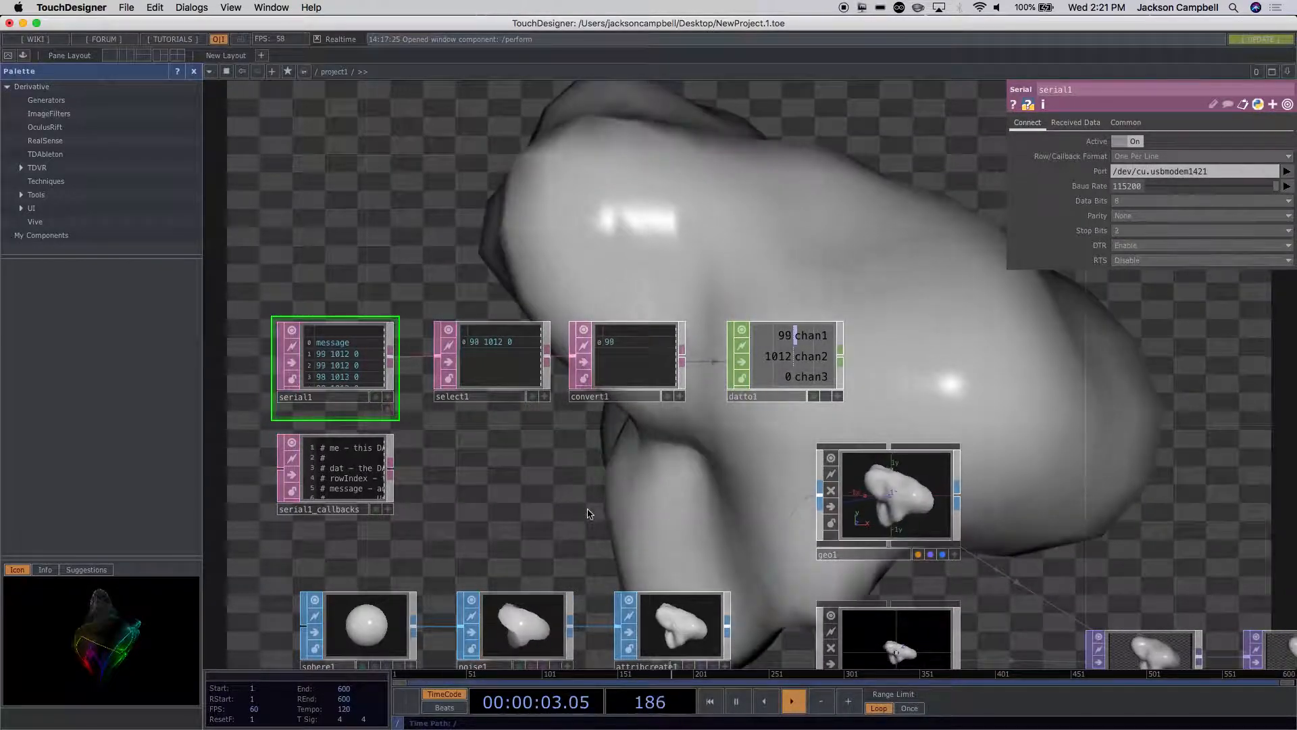
left_click(781, 347)
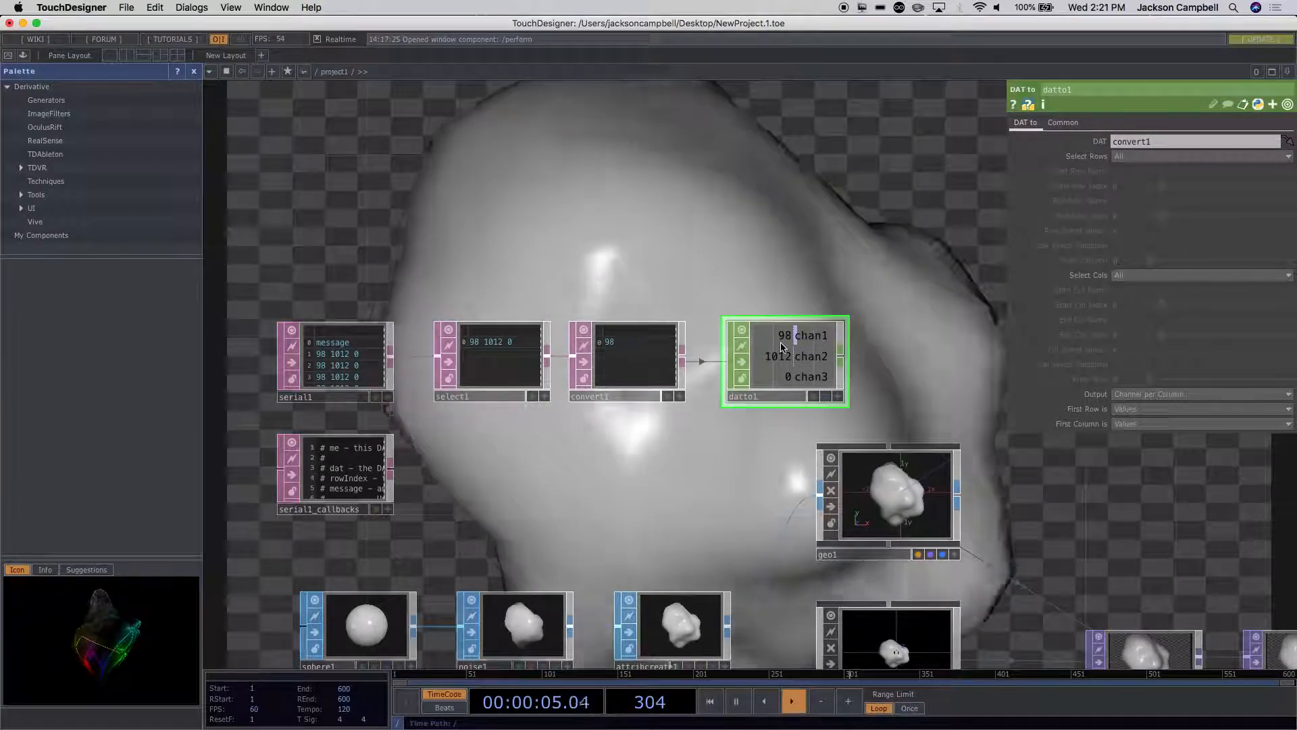
left_click_drag(898, 388, 700, 381)
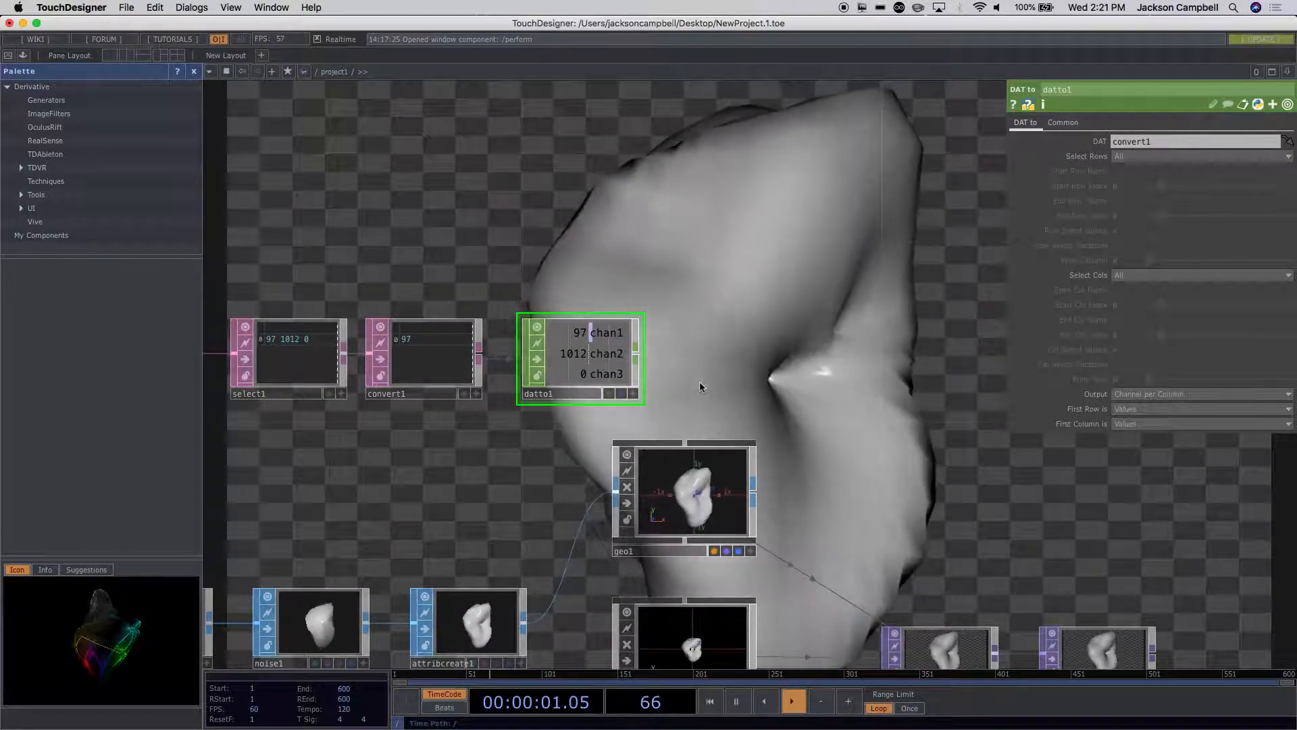
right_click(639, 363)
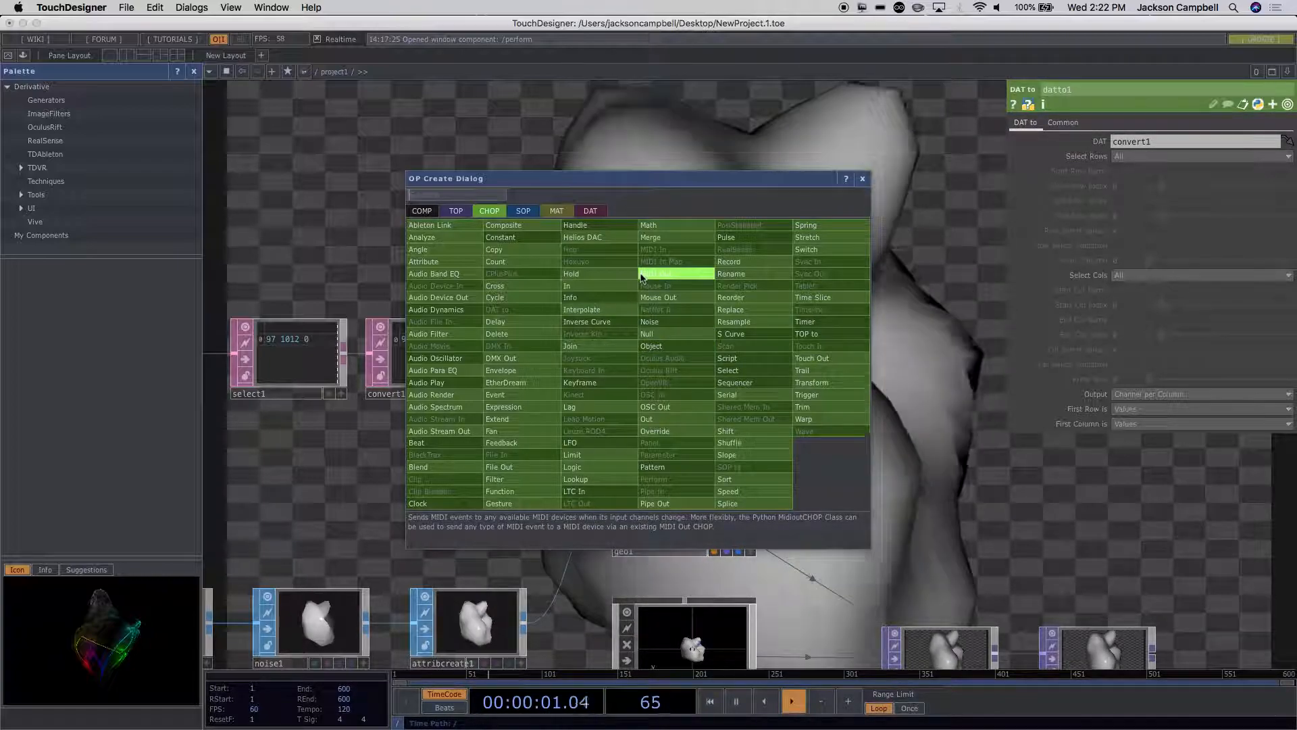
type("fi")
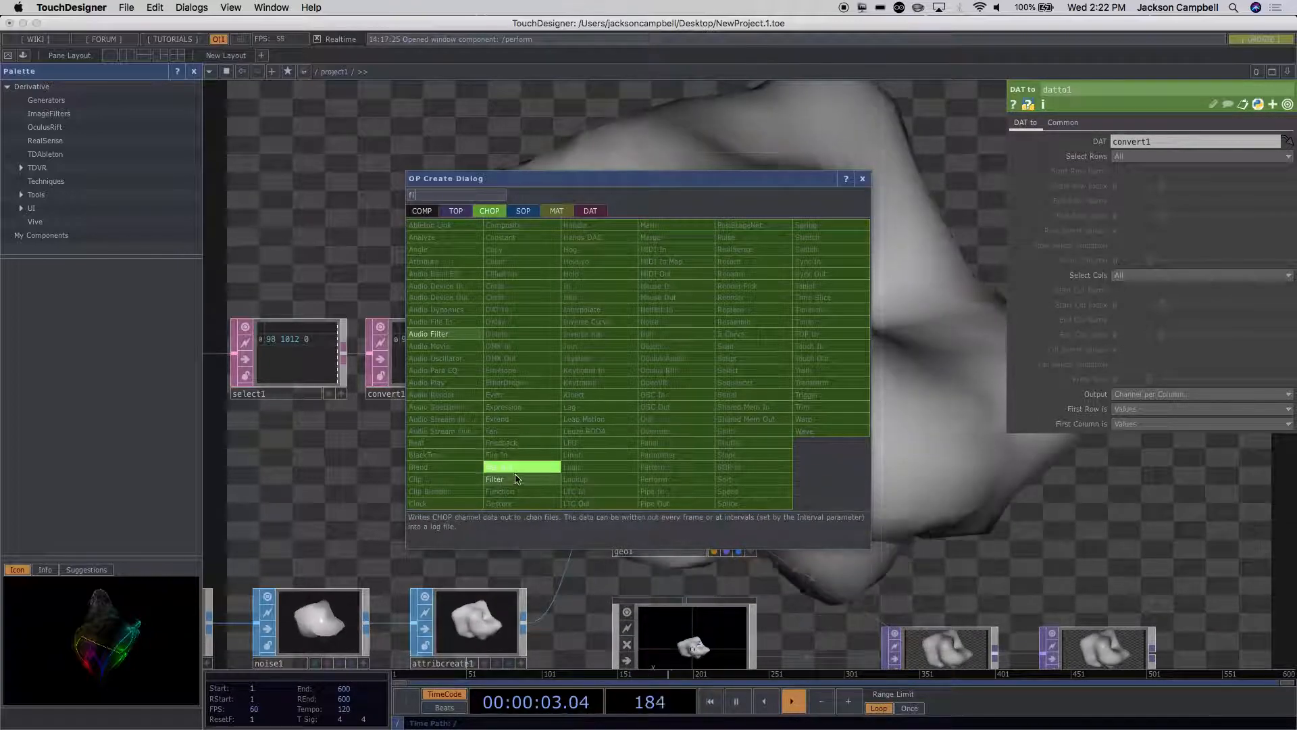
left_click(517, 479)
left_click(755, 348)
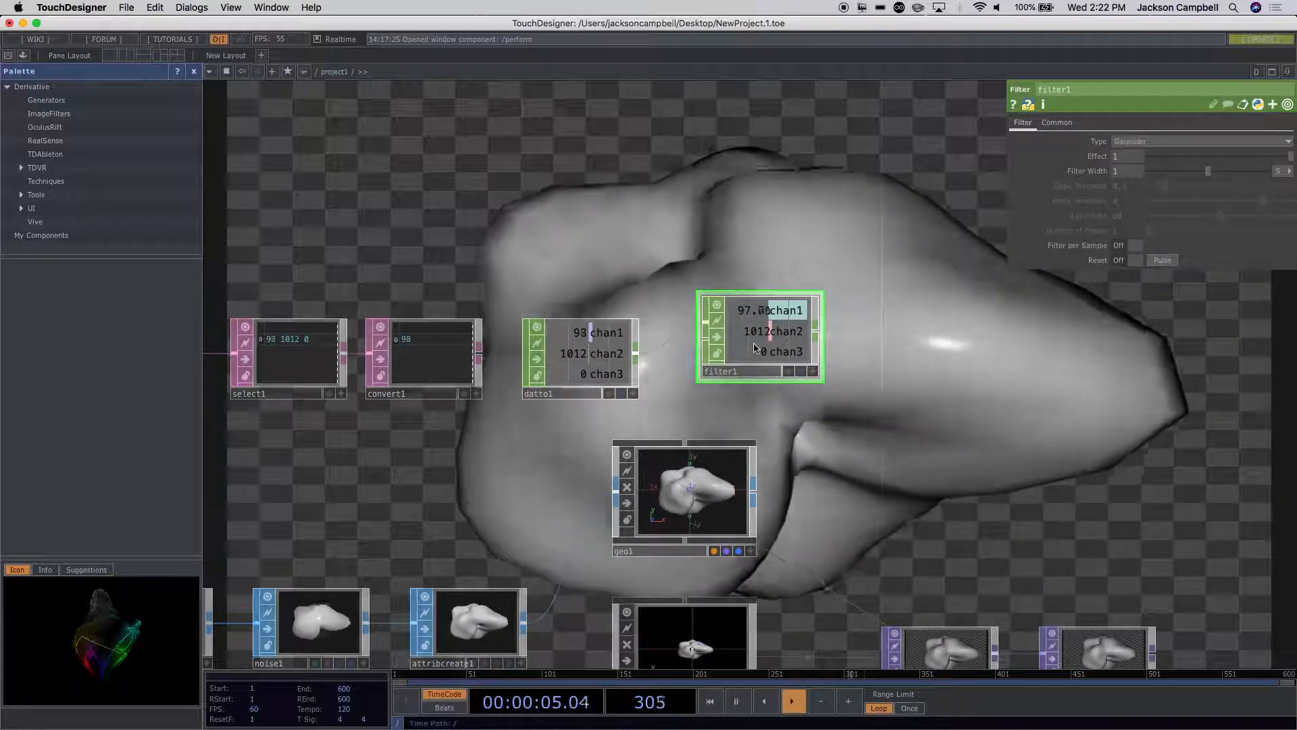
Step: Add a Select CHOP wired from filter1's output and place it beside filter1
scroll(876, 342, "up", 2)
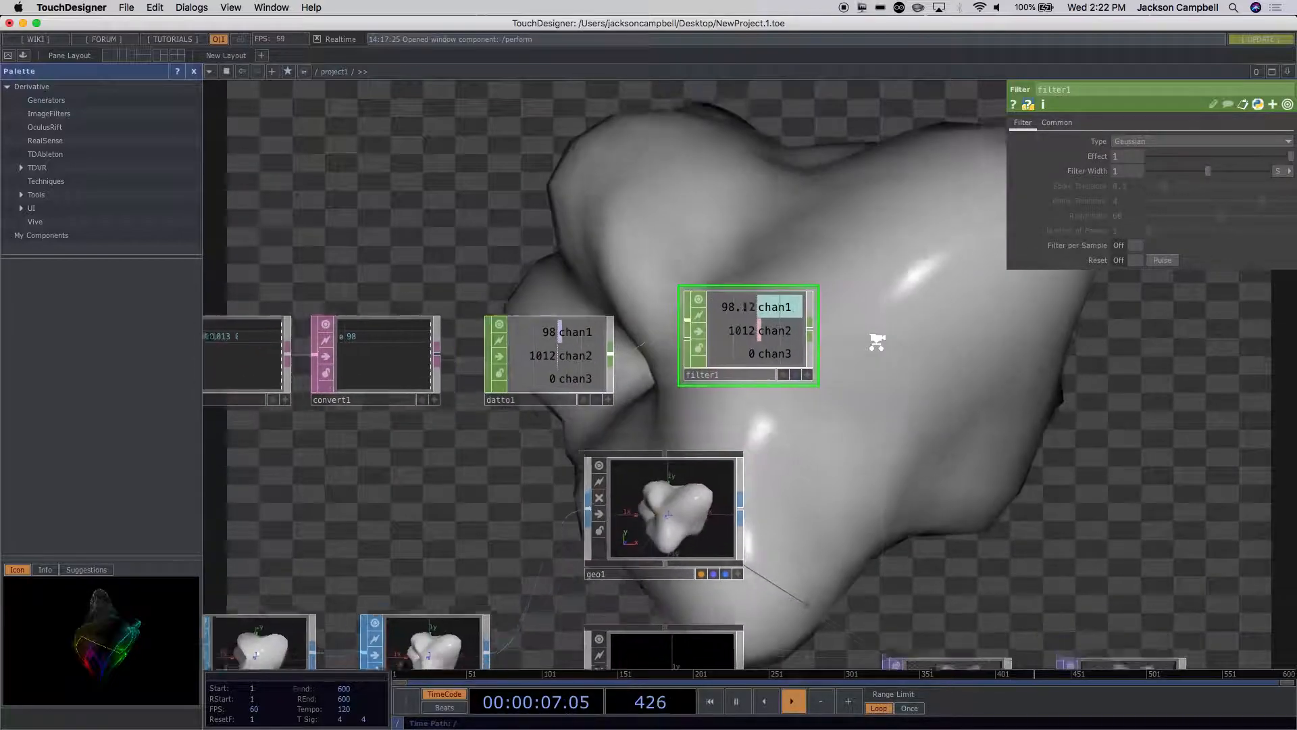
scroll(876, 342, "up", 3)
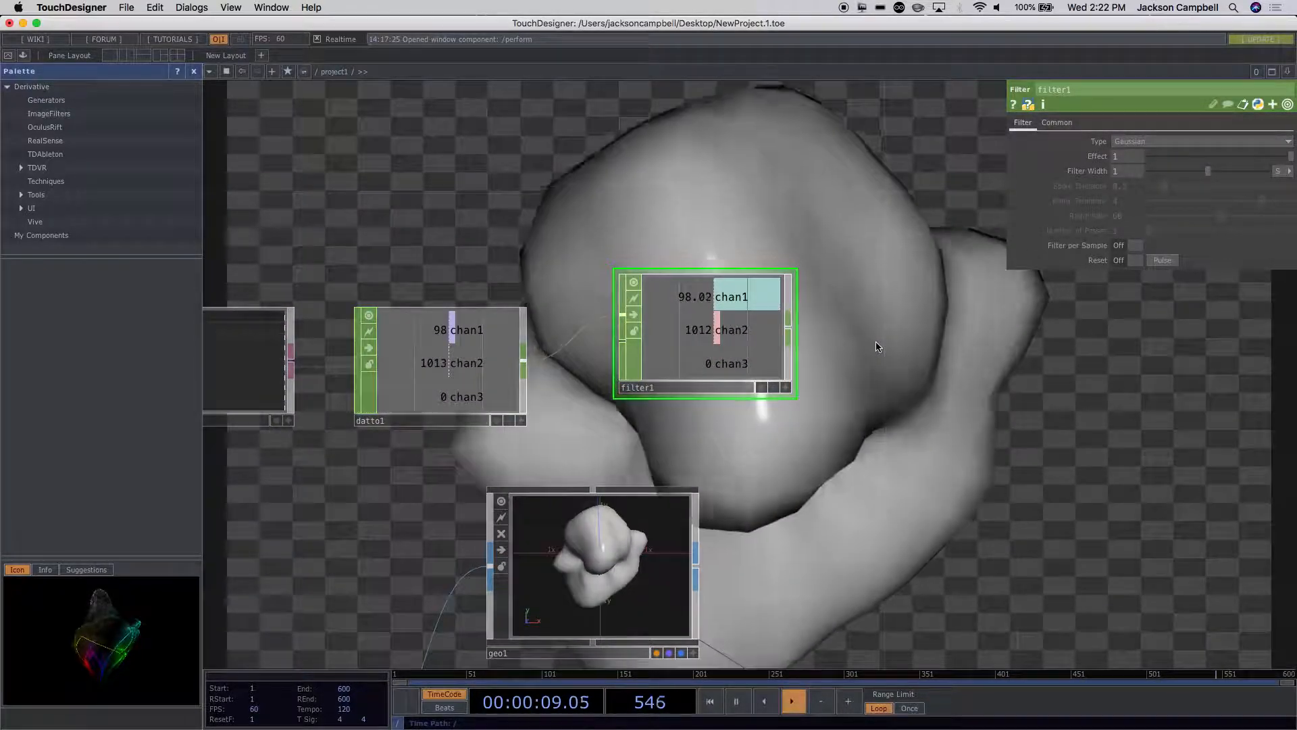
scroll(876, 346, "up", 2)
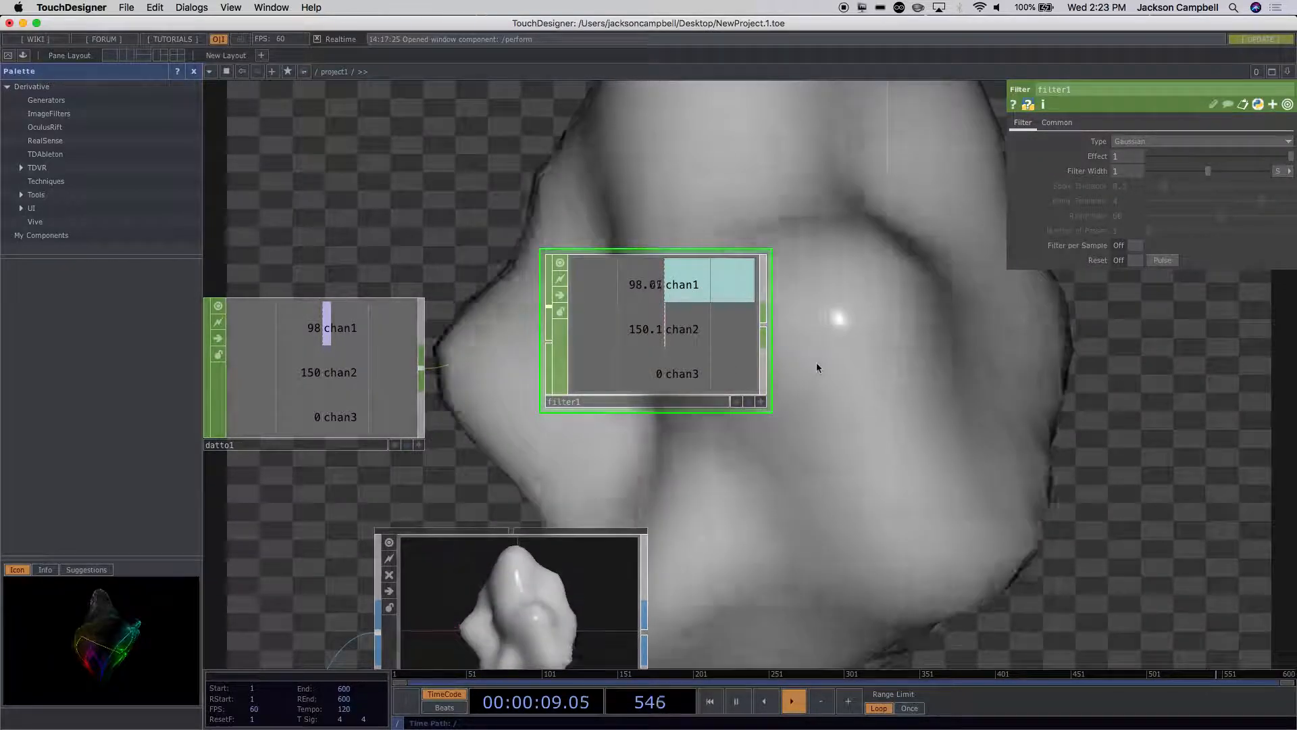
left_click_drag(840, 374, 724, 346)
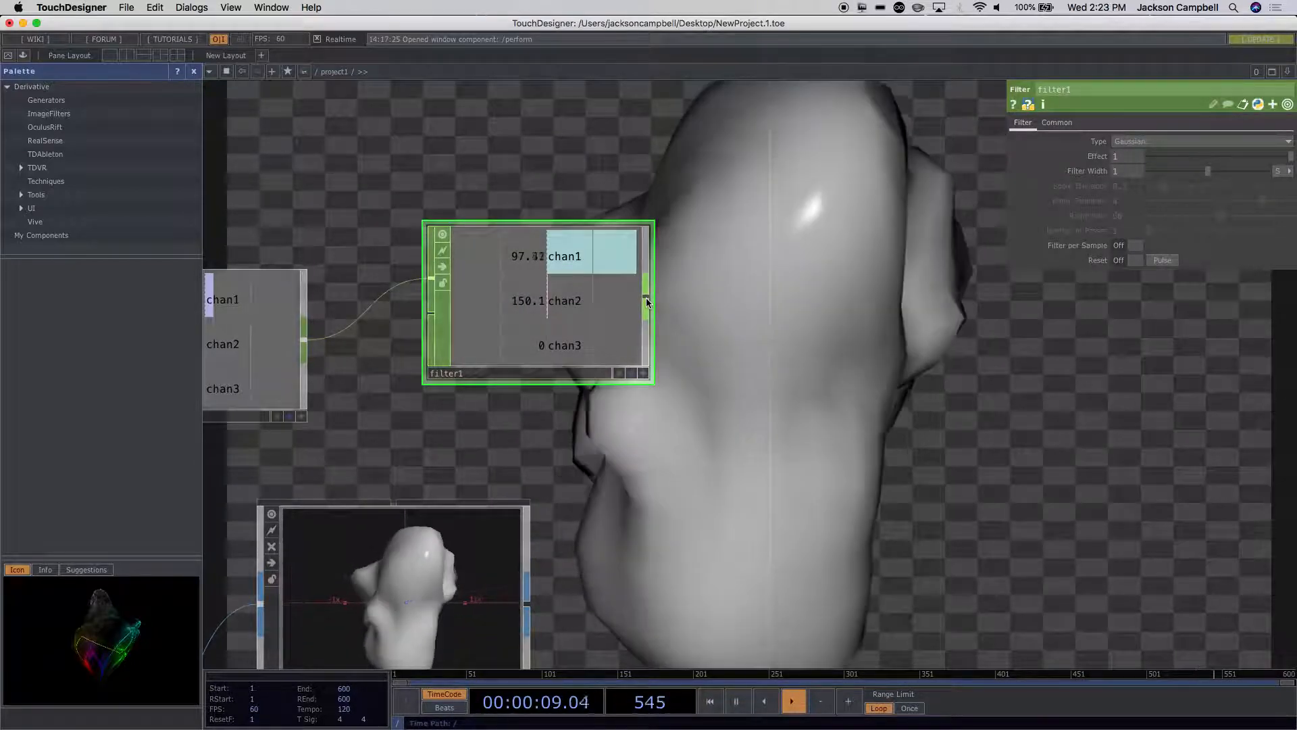
right_click(646, 302)
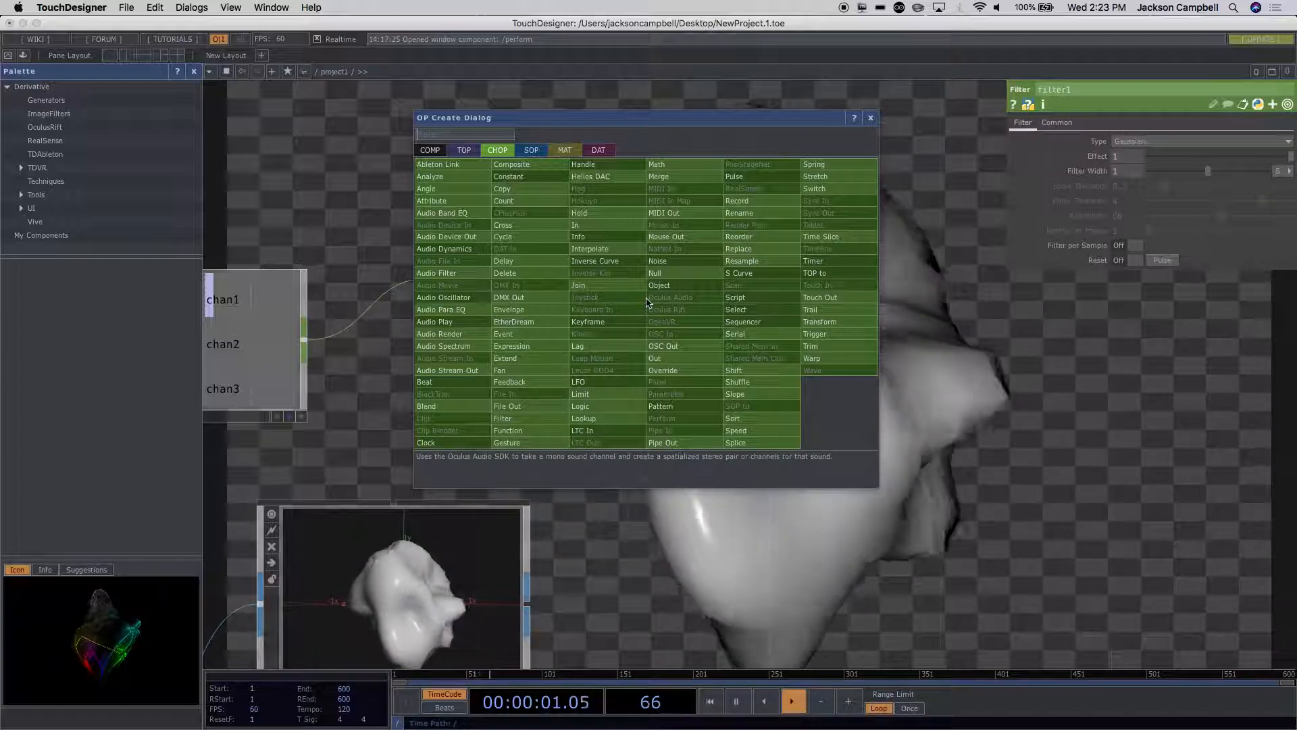
type("sel")
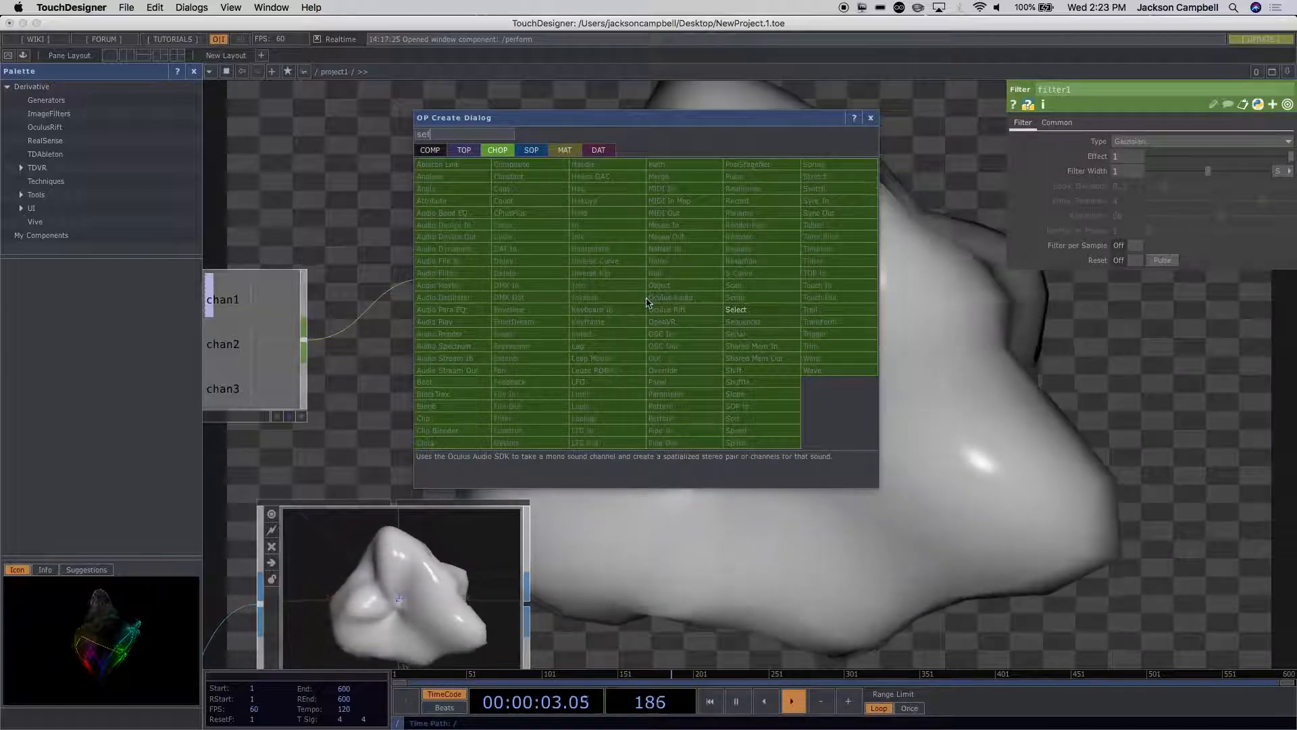
left_click(737, 311)
left_click(851, 248)
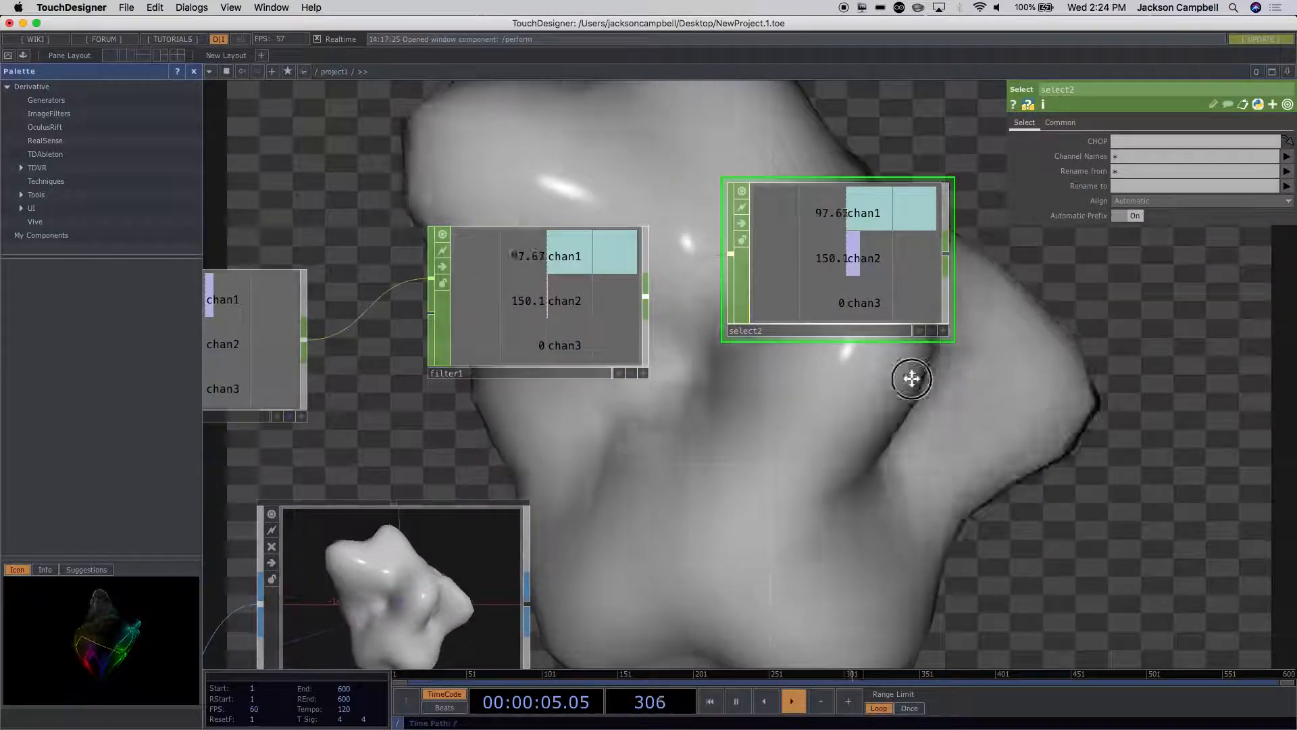
Step: Set the new Select CHOP's Channel Names to chan1 and move the node up to leave room beneath it
left_click_drag(933, 378, 680, 398)
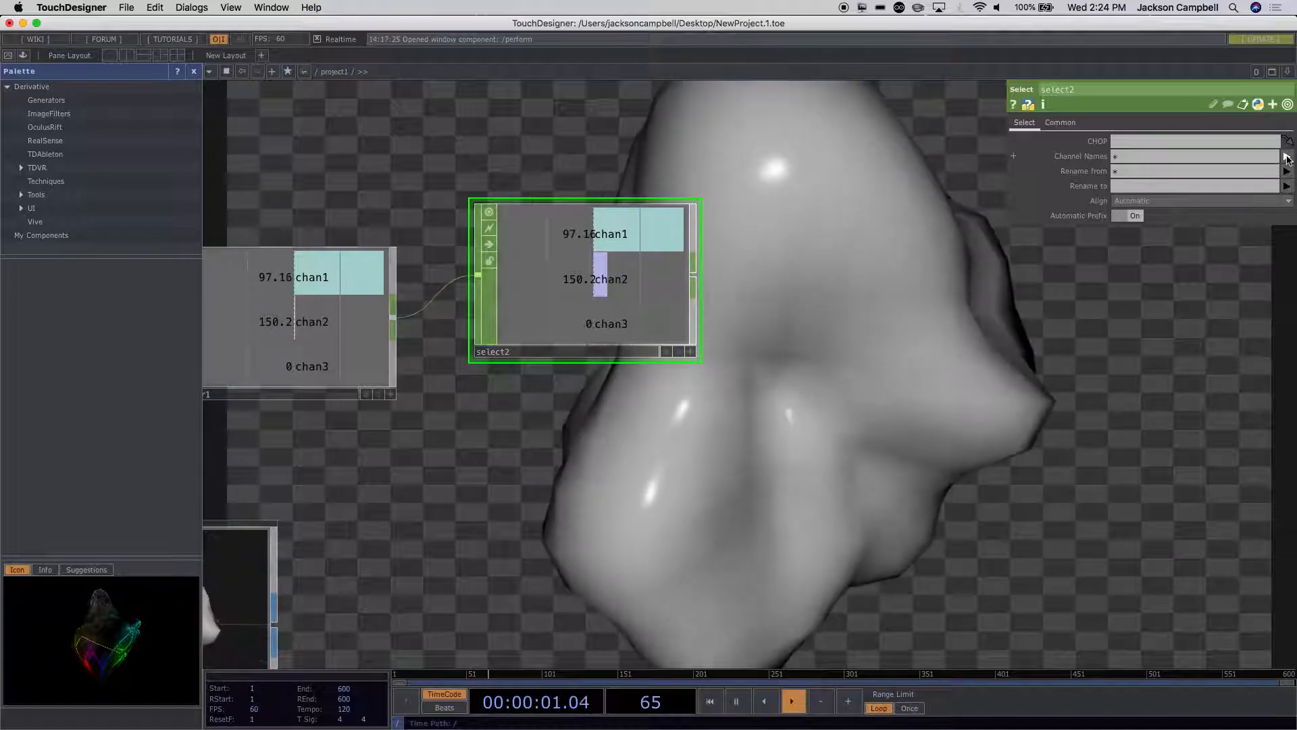
left_click(1287, 158)
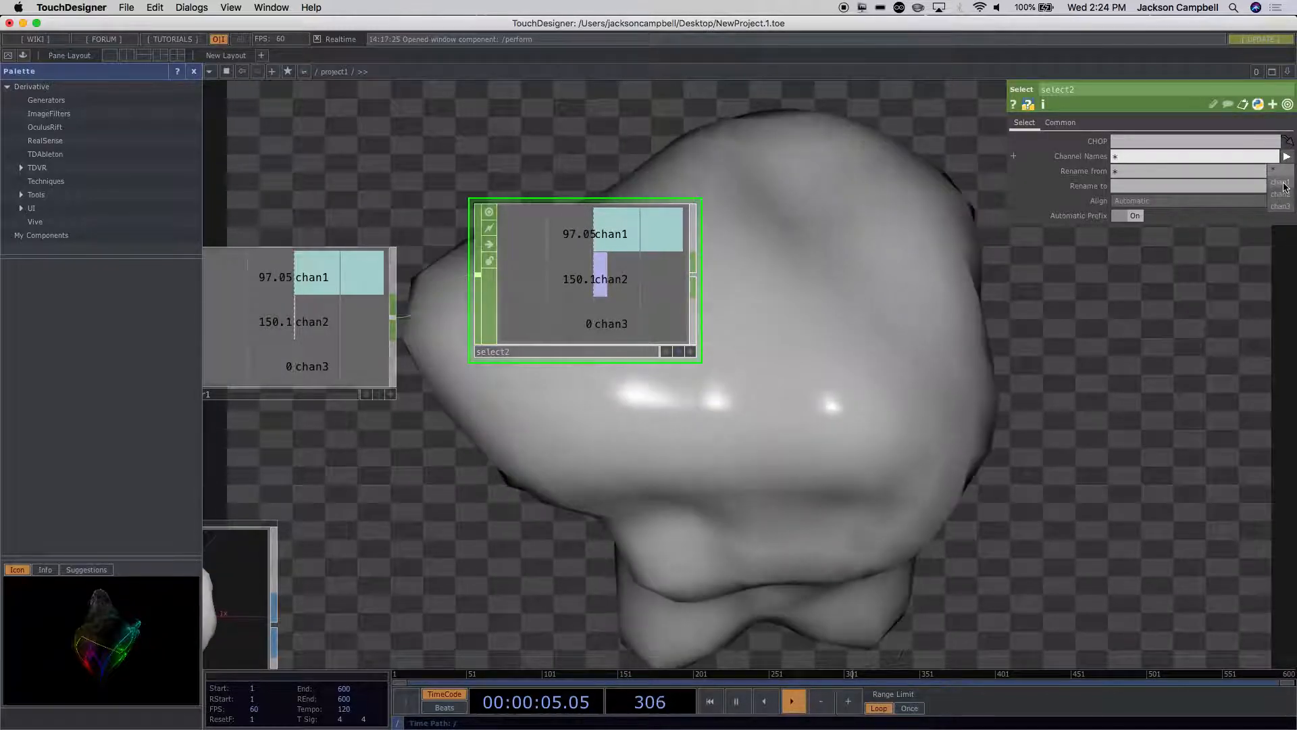
left_click(1281, 182)
left_click_drag(522, 276, 528, 232)
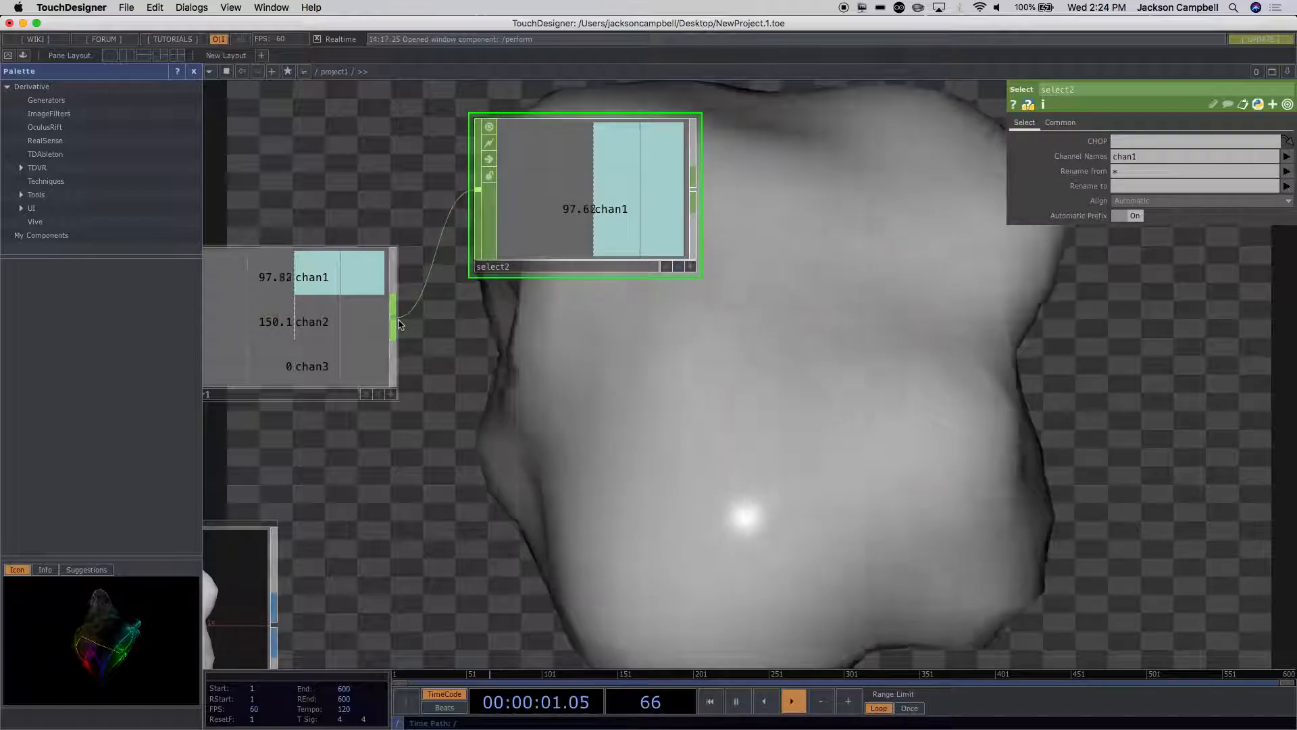
right_click(400, 324)
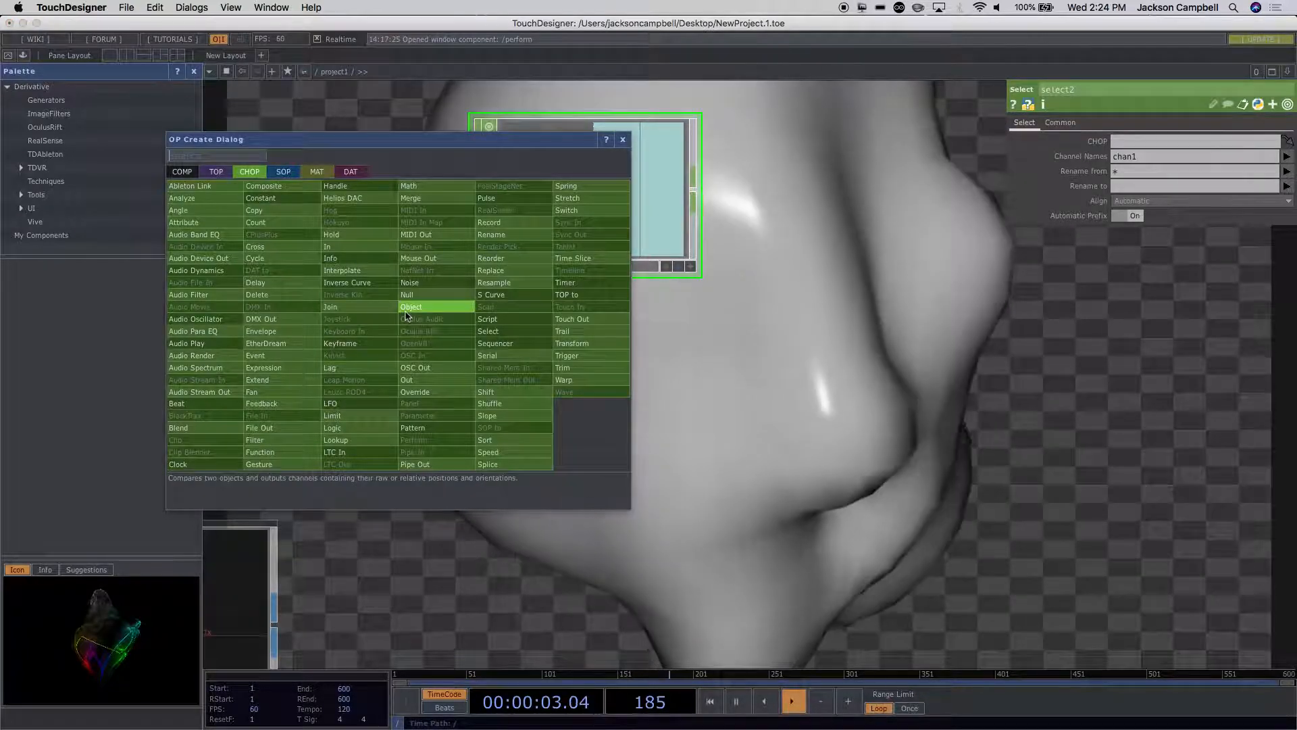
type("sele")
left_click(513, 331)
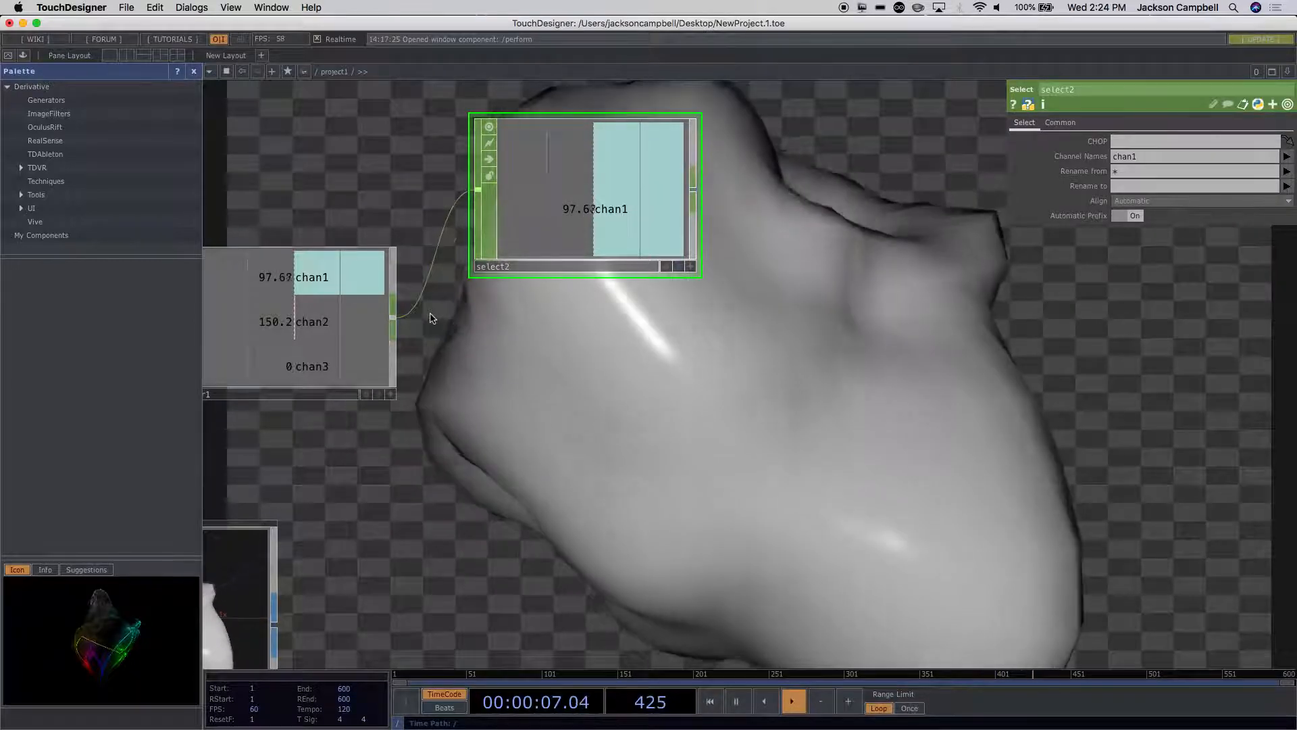
right_click(396, 320)
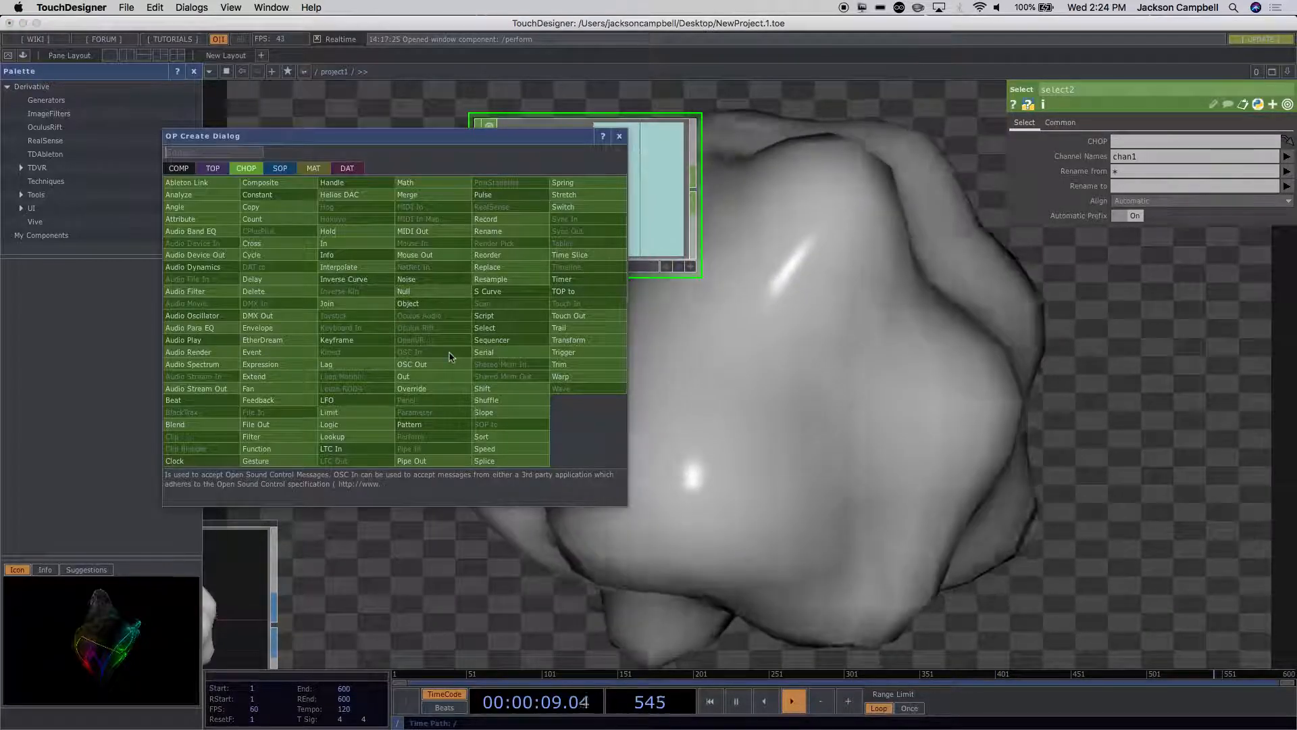
type("x")
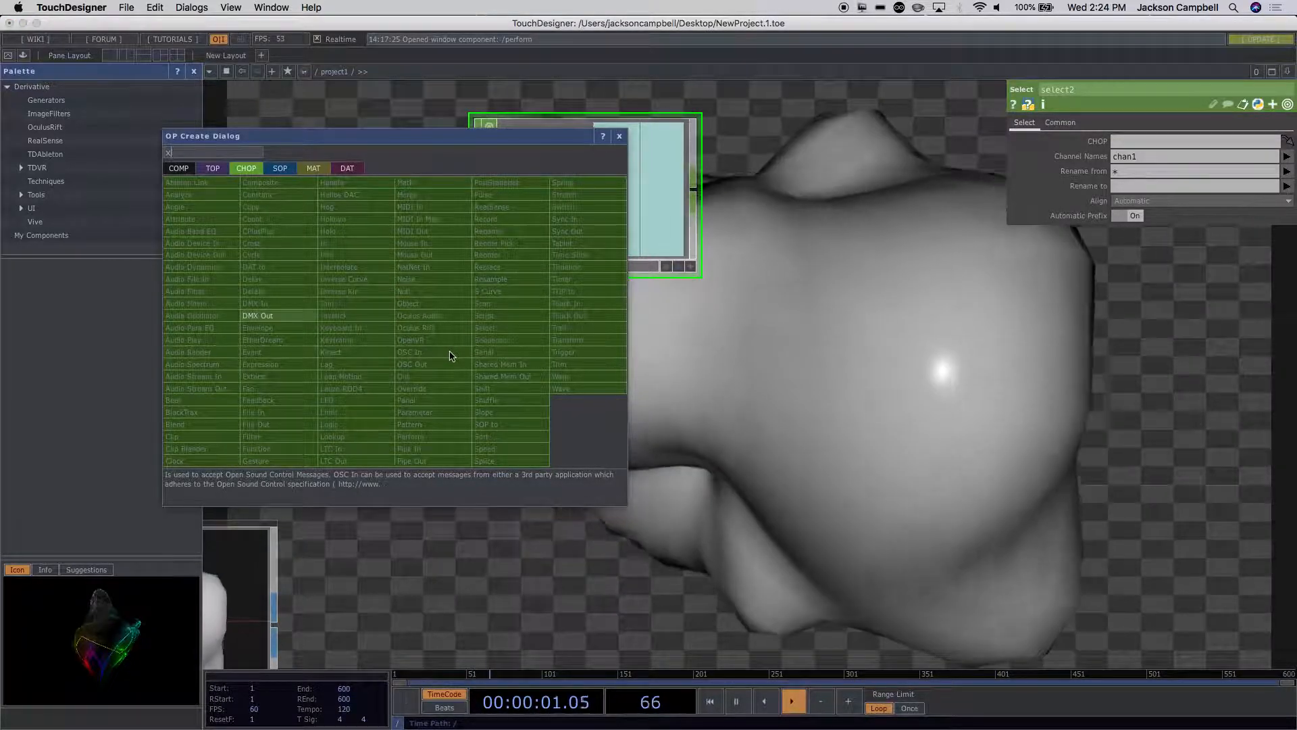
key("BackSpace")
type("sel")
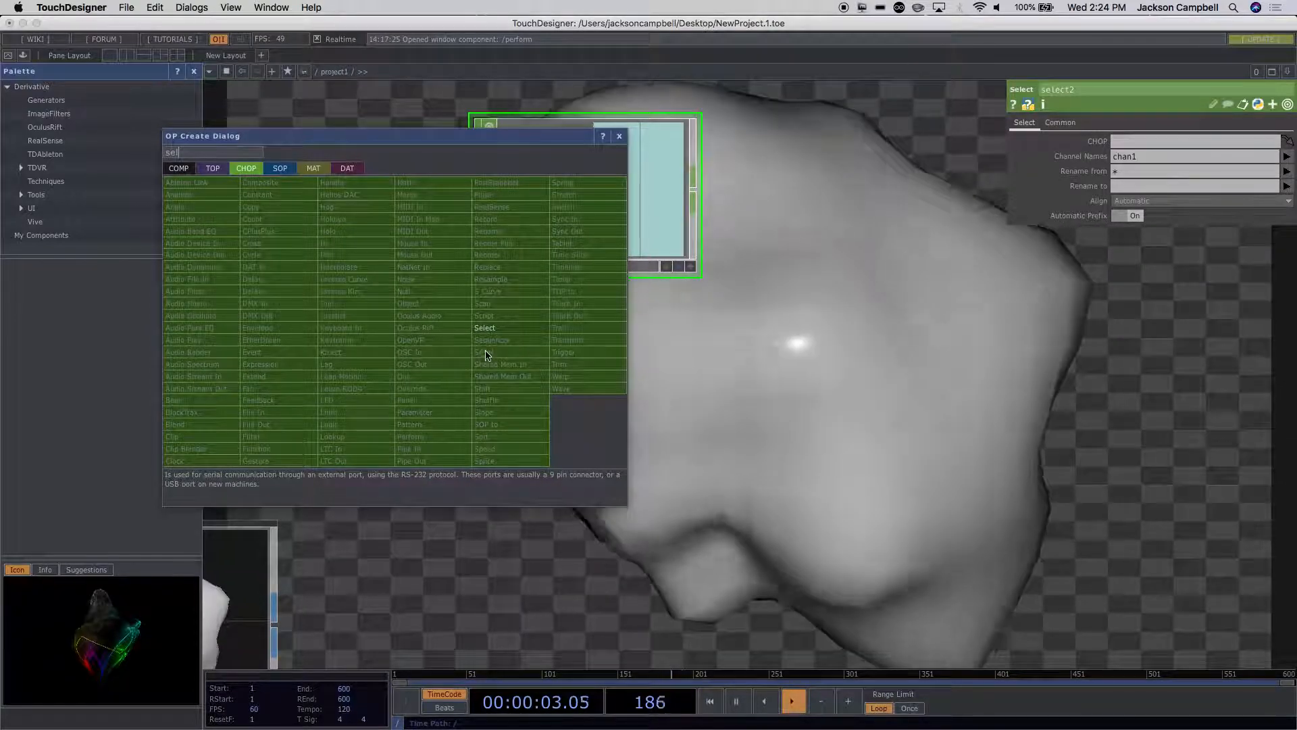
left_click(491, 330)
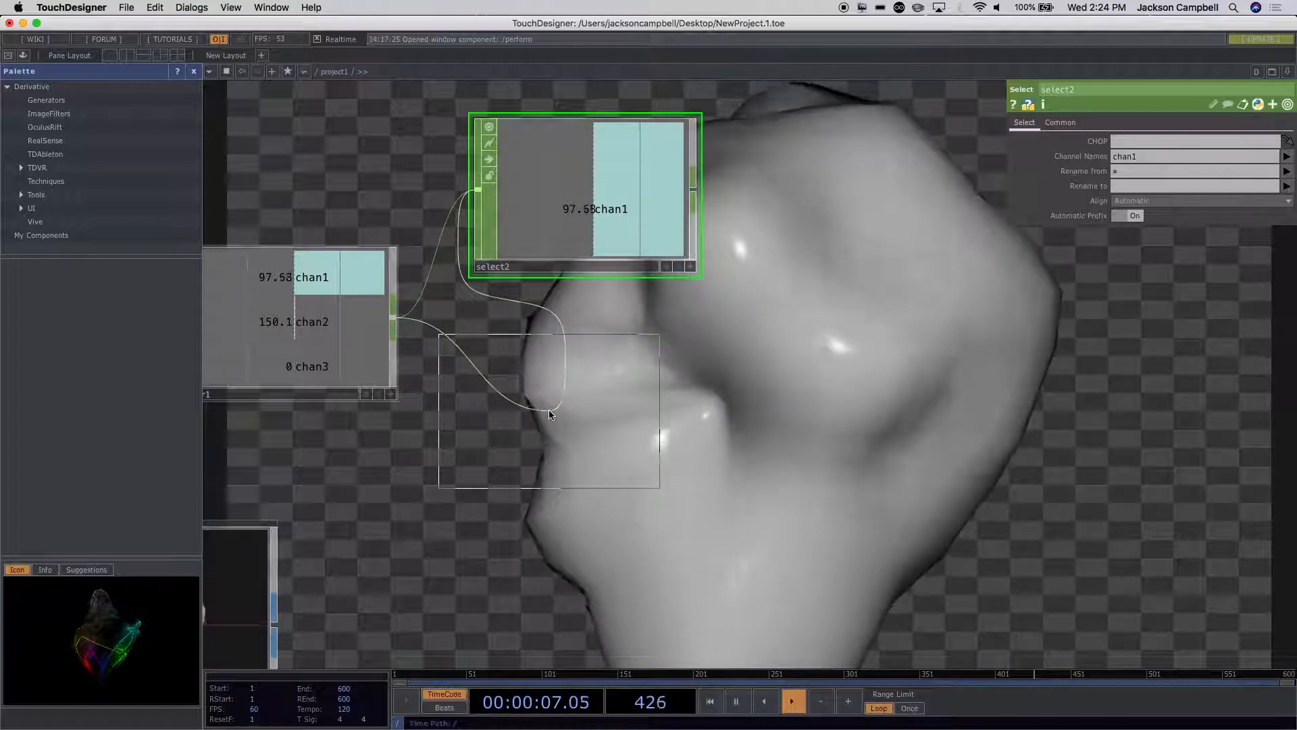
key("Escape")
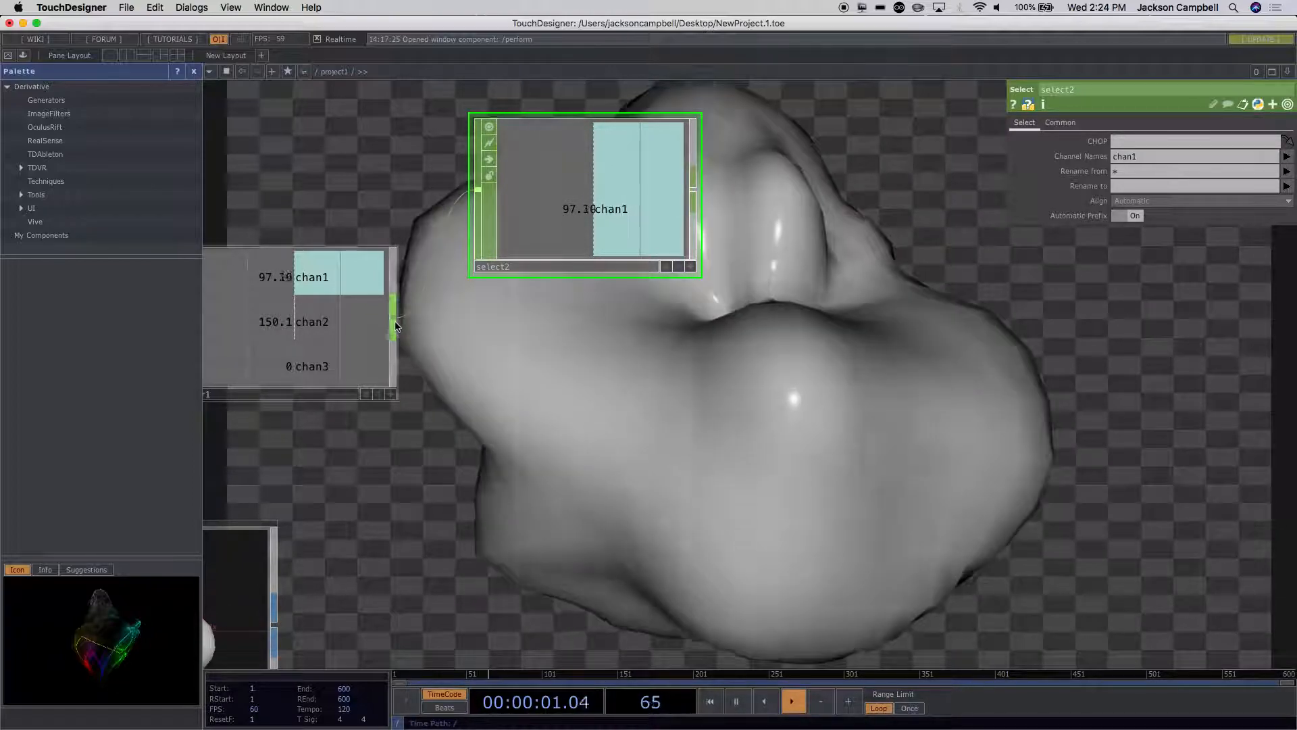
Step: Try adding a second Select CHOP from filter1's output below select2, and undo the placement
right_click(396, 326)
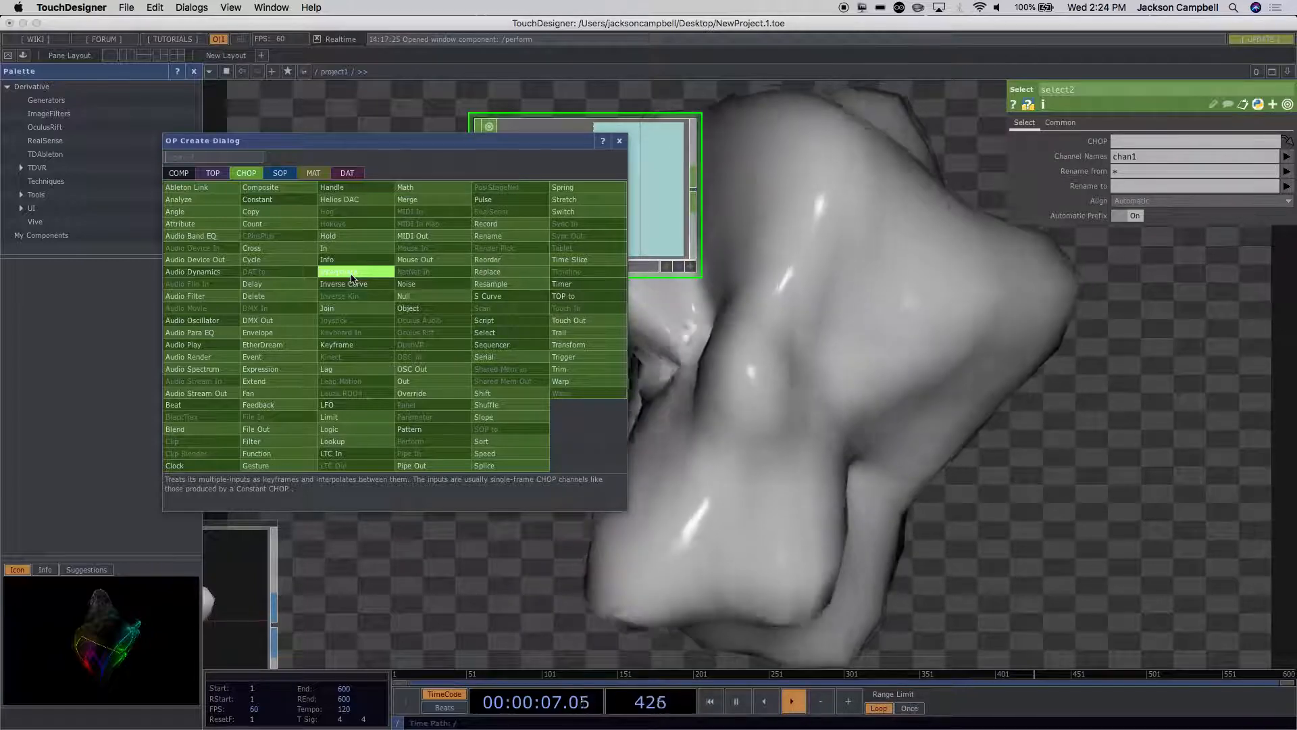
type("sele")
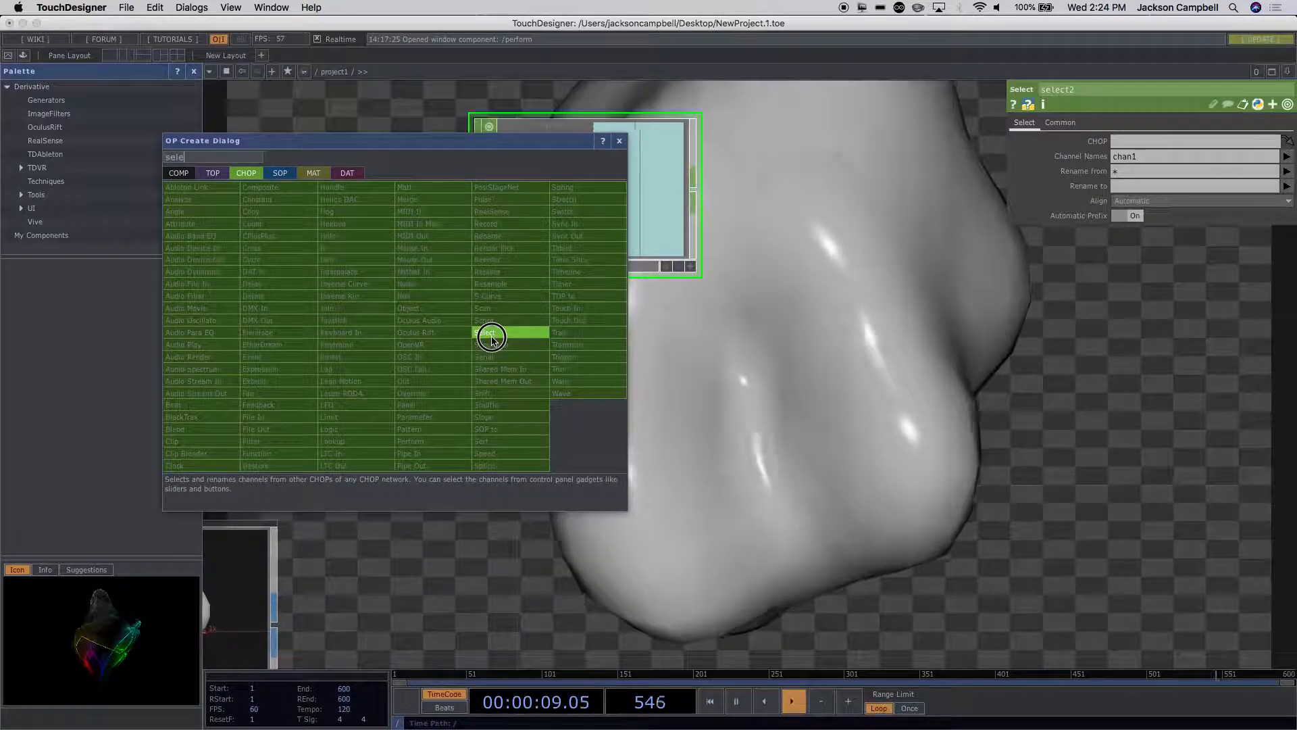
left_click(491, 334)
left_click(564, 442)
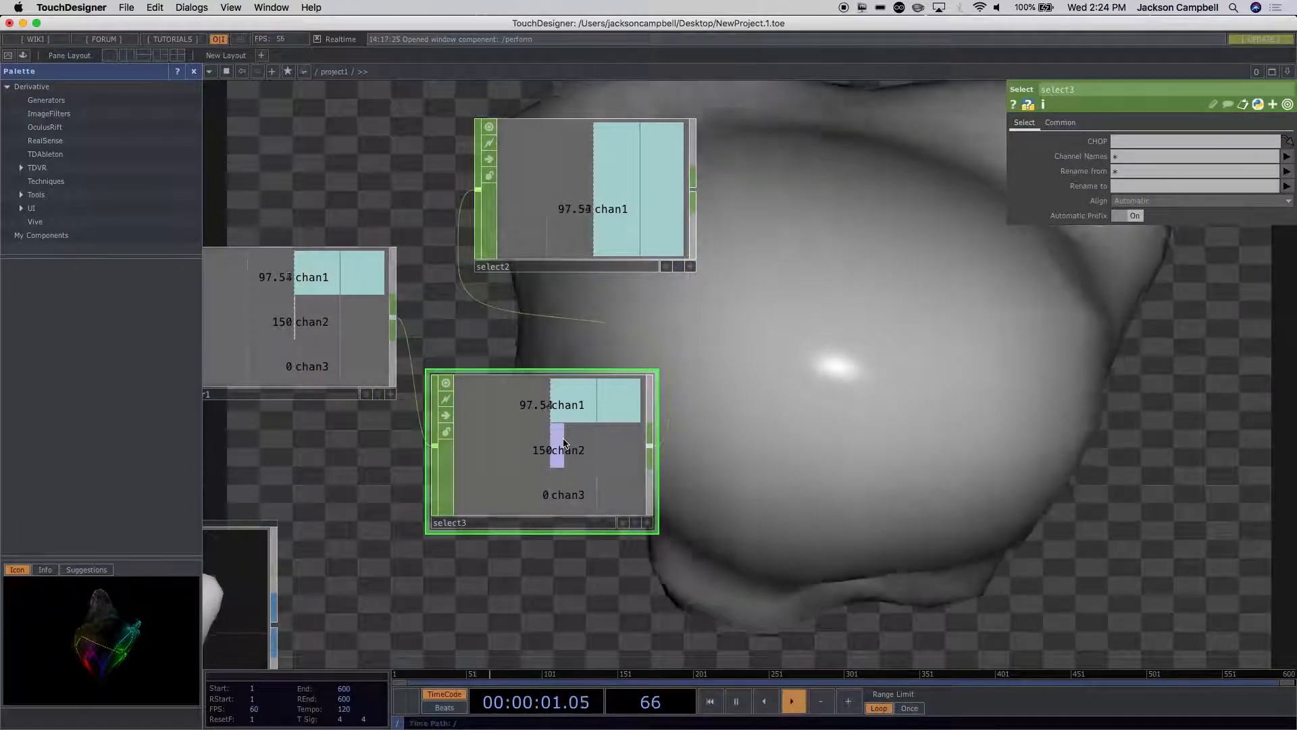
key("super+z")
Step: Duplicate select2 and place the copy directly below it, wired from filter1
left_click(586, 214)
key("super+c")
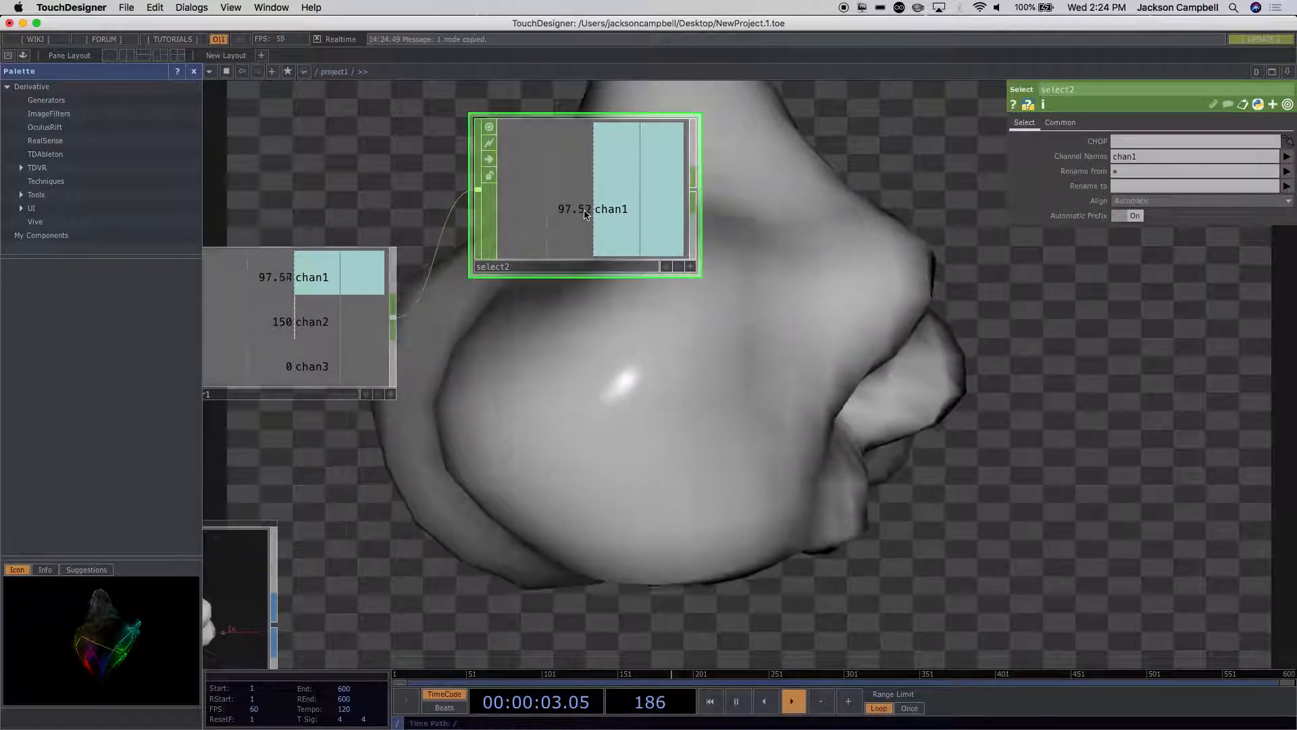
key("super+v")
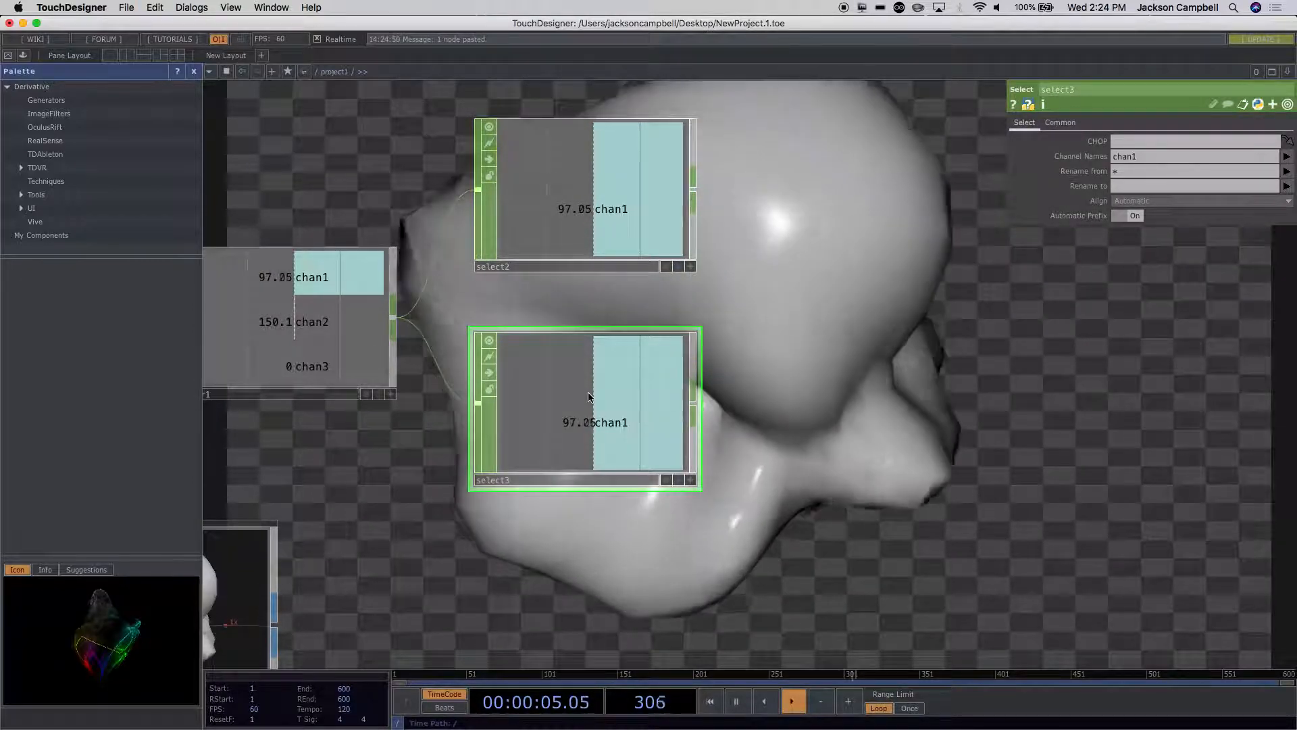
left_click(589, 396)
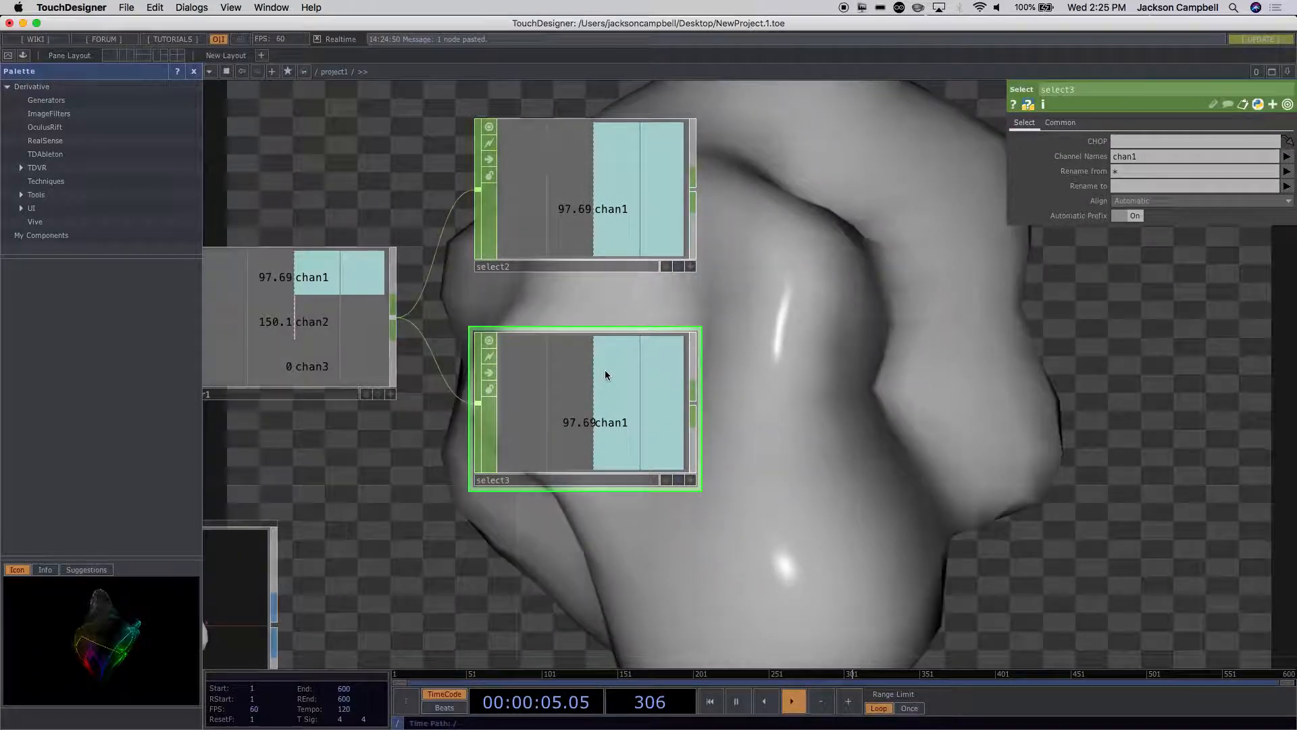
Step: Set the duplicated Select CHOP's Channel Names to only chan2
left_click(1287, 156)
left_click(1280, 194)
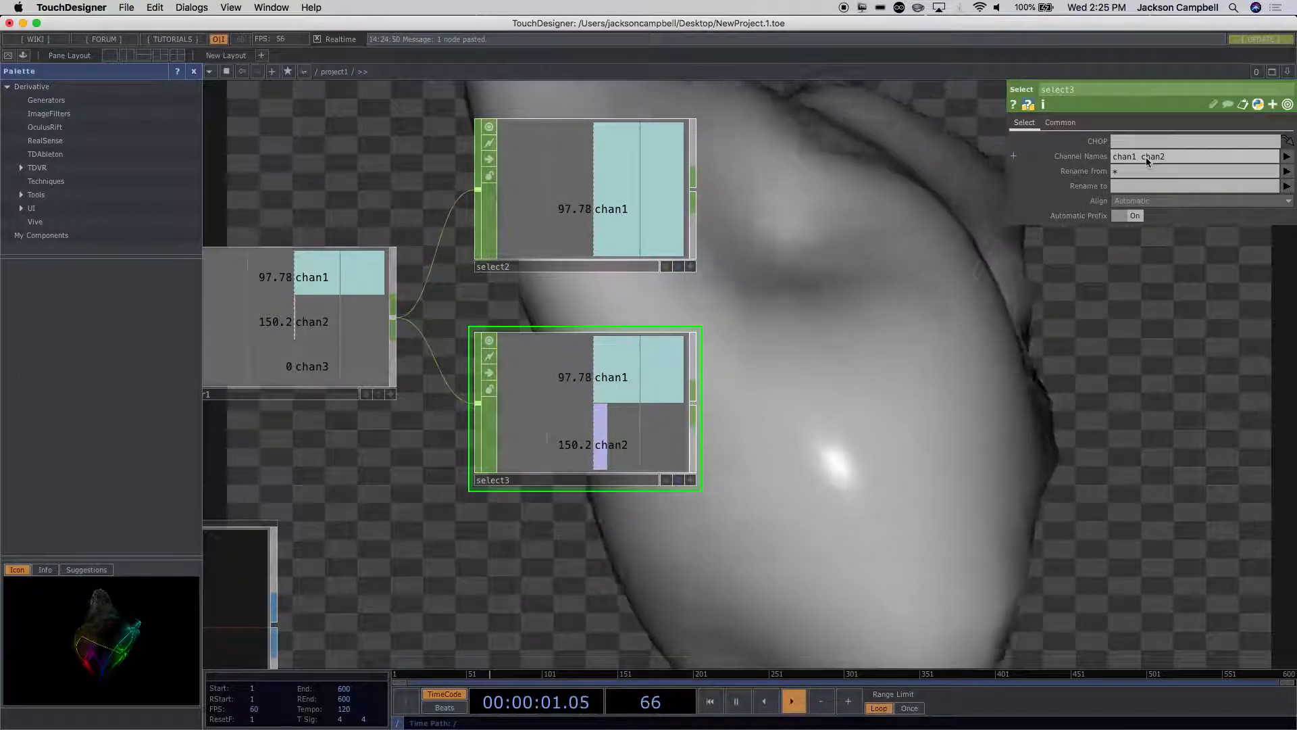
left_click(1145, 159)
left_click_drag(1142, 160, 980, 143)
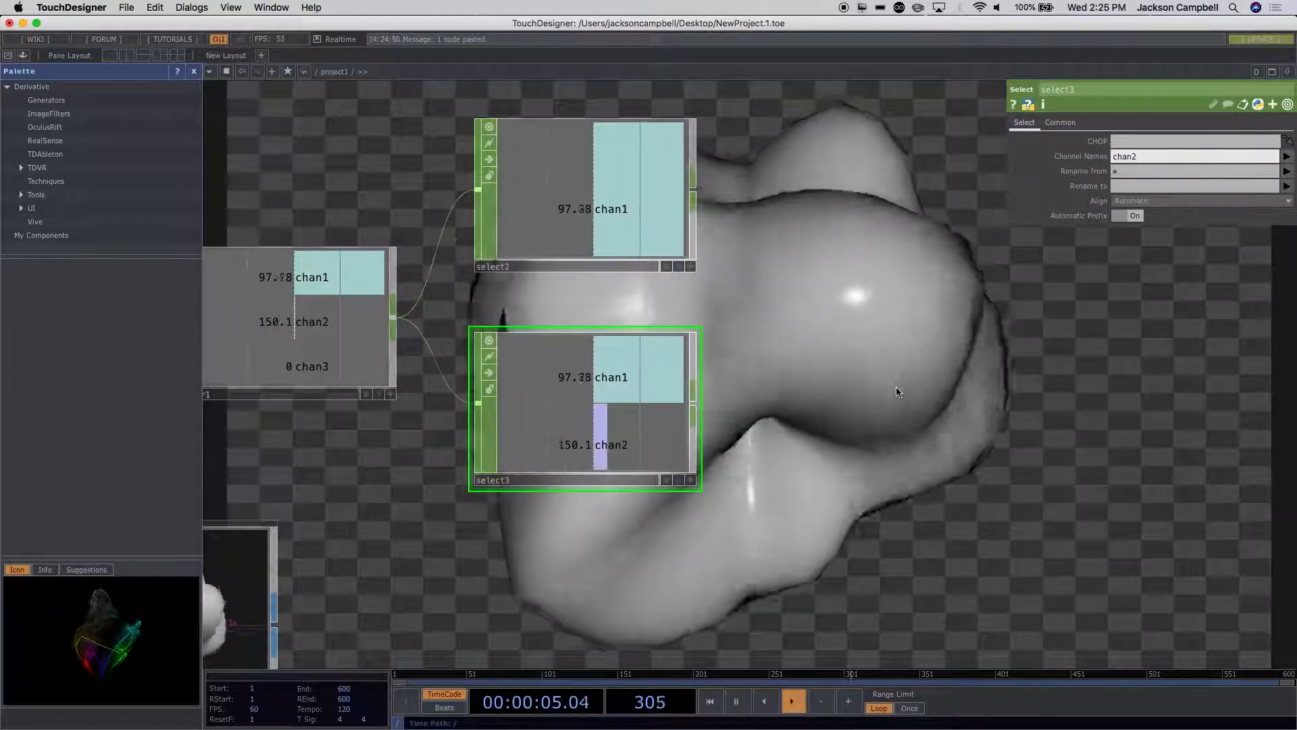
key("BackSpace")
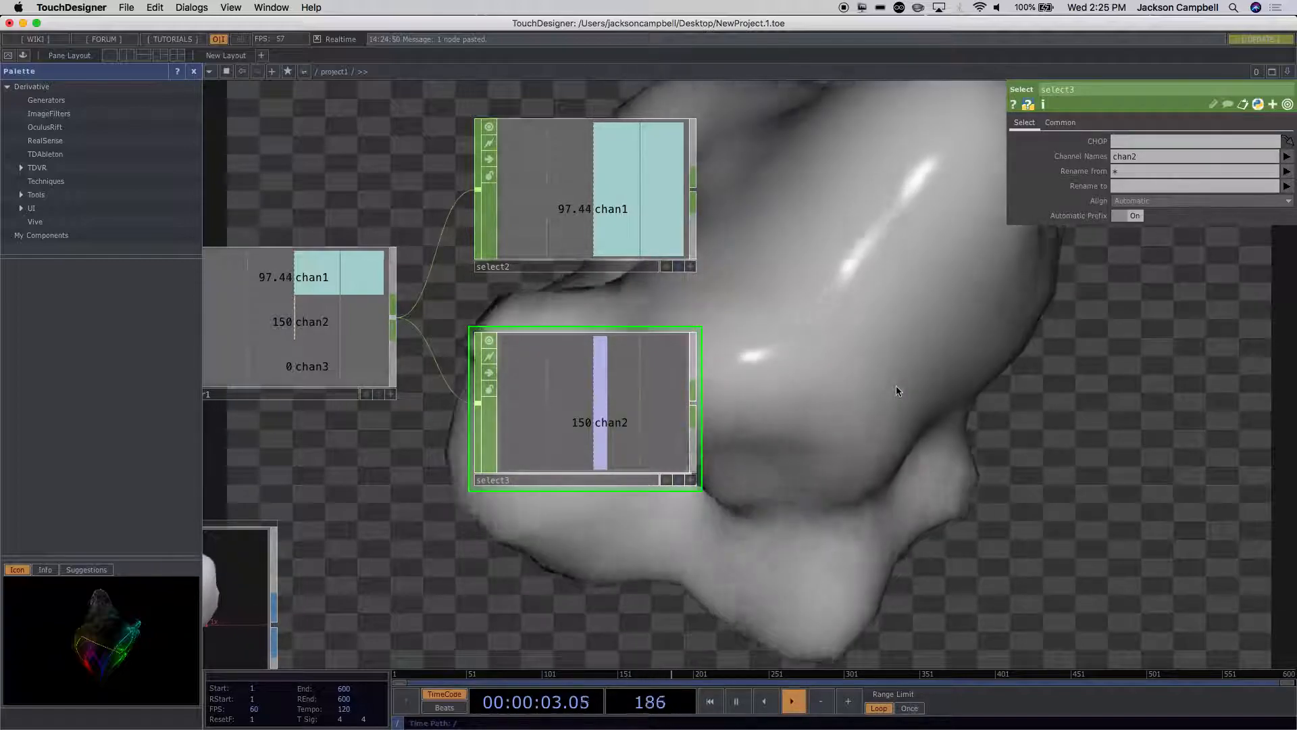
Step: Review the serial data chain, checking select2, filter1, datto1, convert1 and select1 back to serial1
scroll(895, 386, "down", 5)
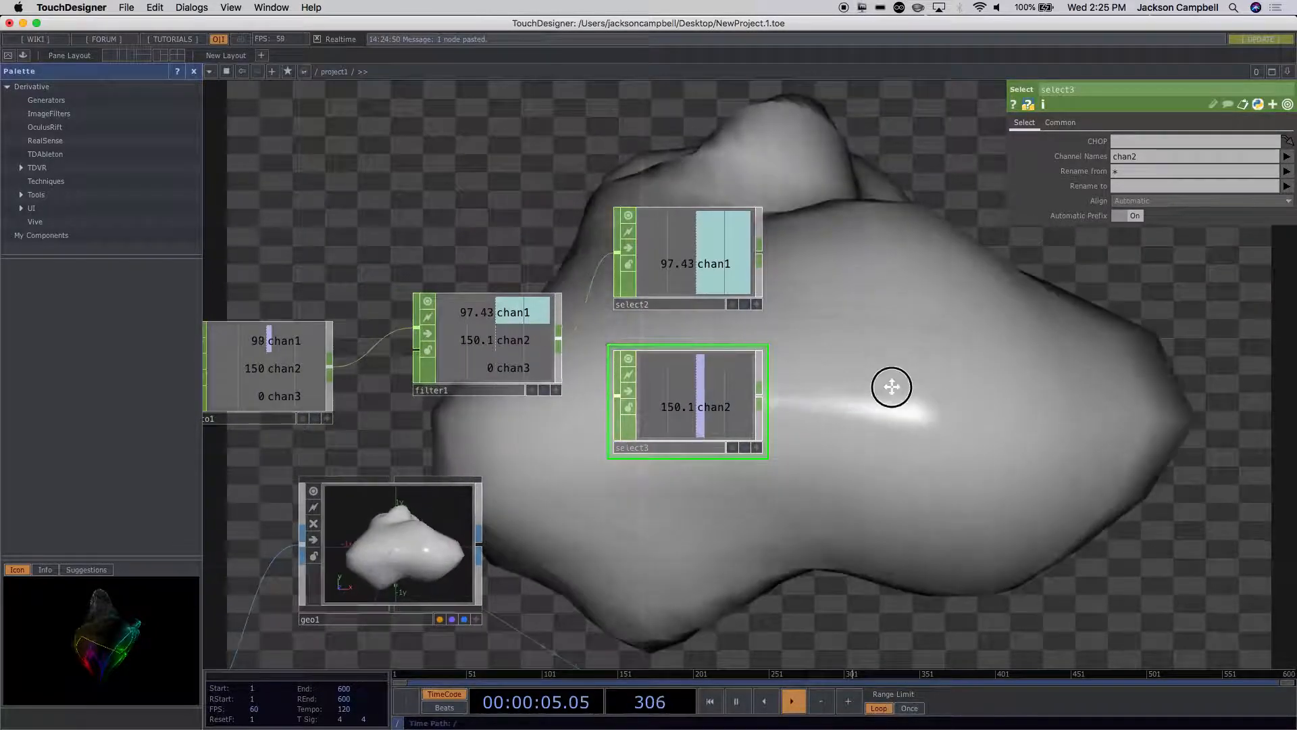
left_click_drag(896, 386, 756, 372)
scroll(755, 372, "down", 5)
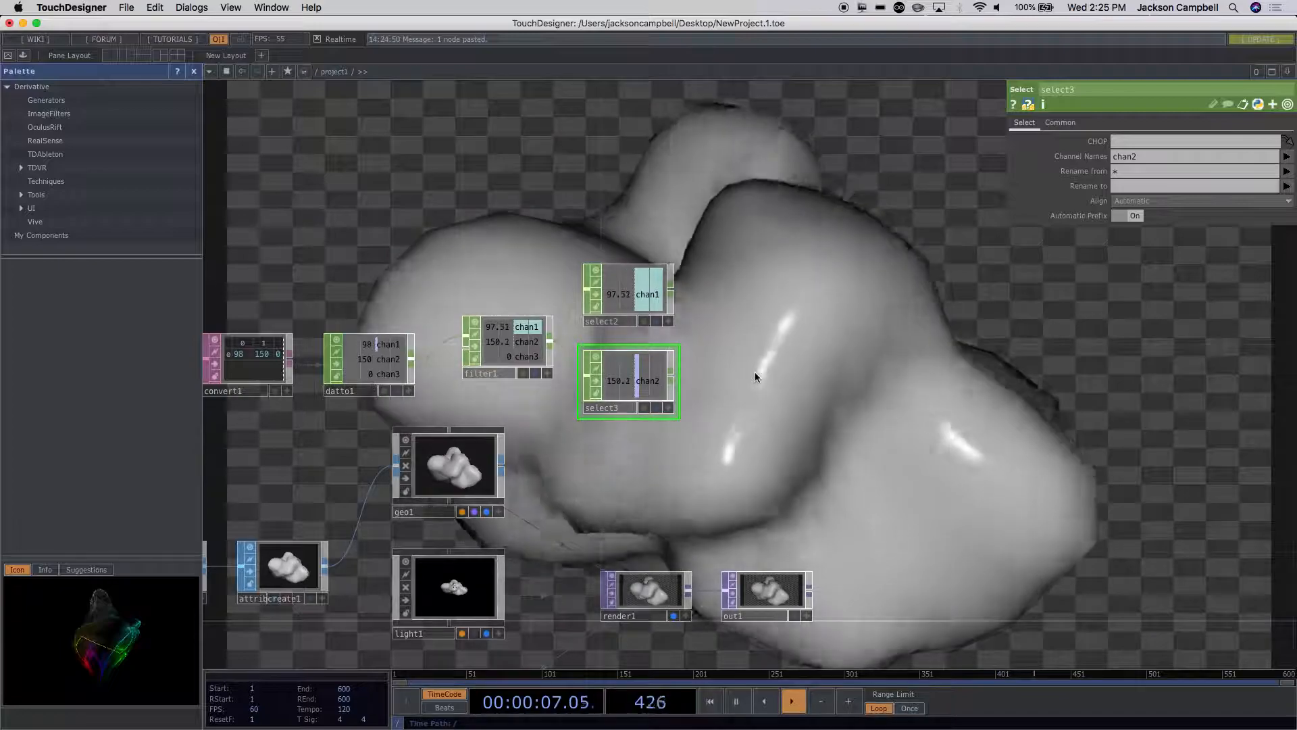
left_click_drag(776, 372, 816, 380)
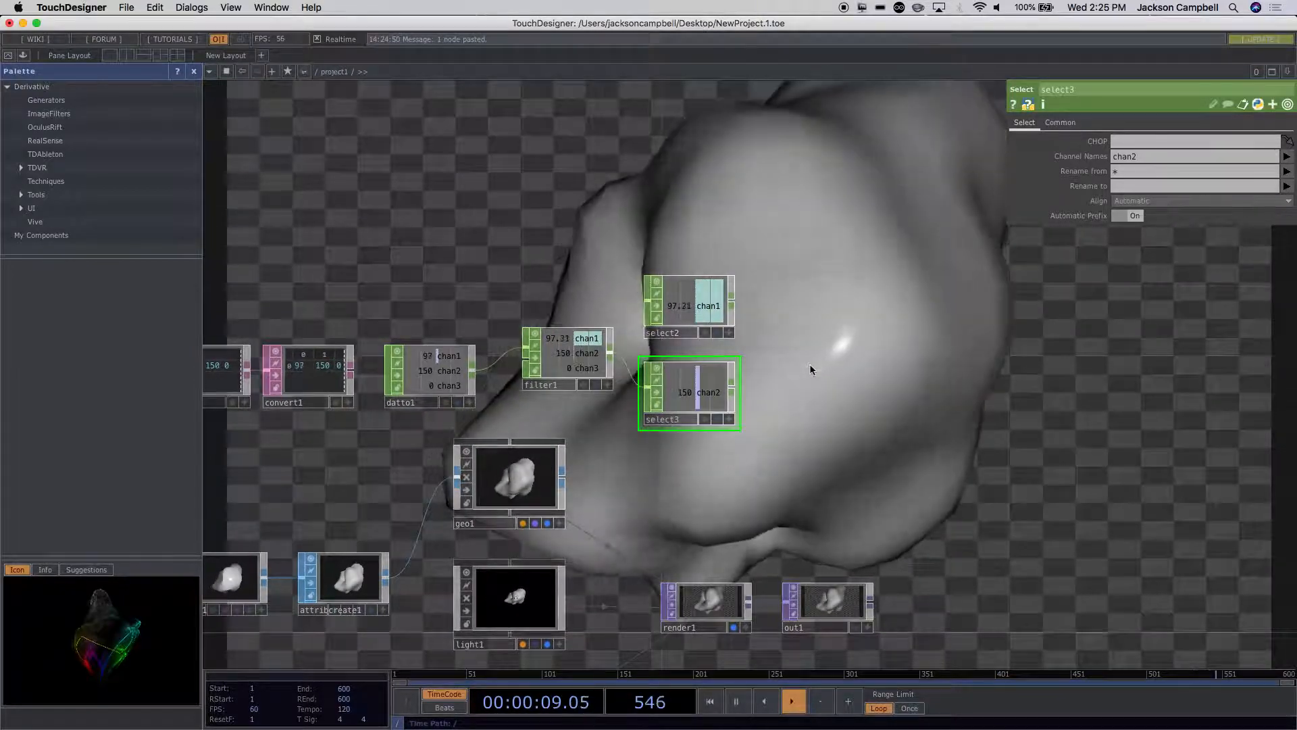
scroll(810, 365, "up", 3)
left_click(671, 270)
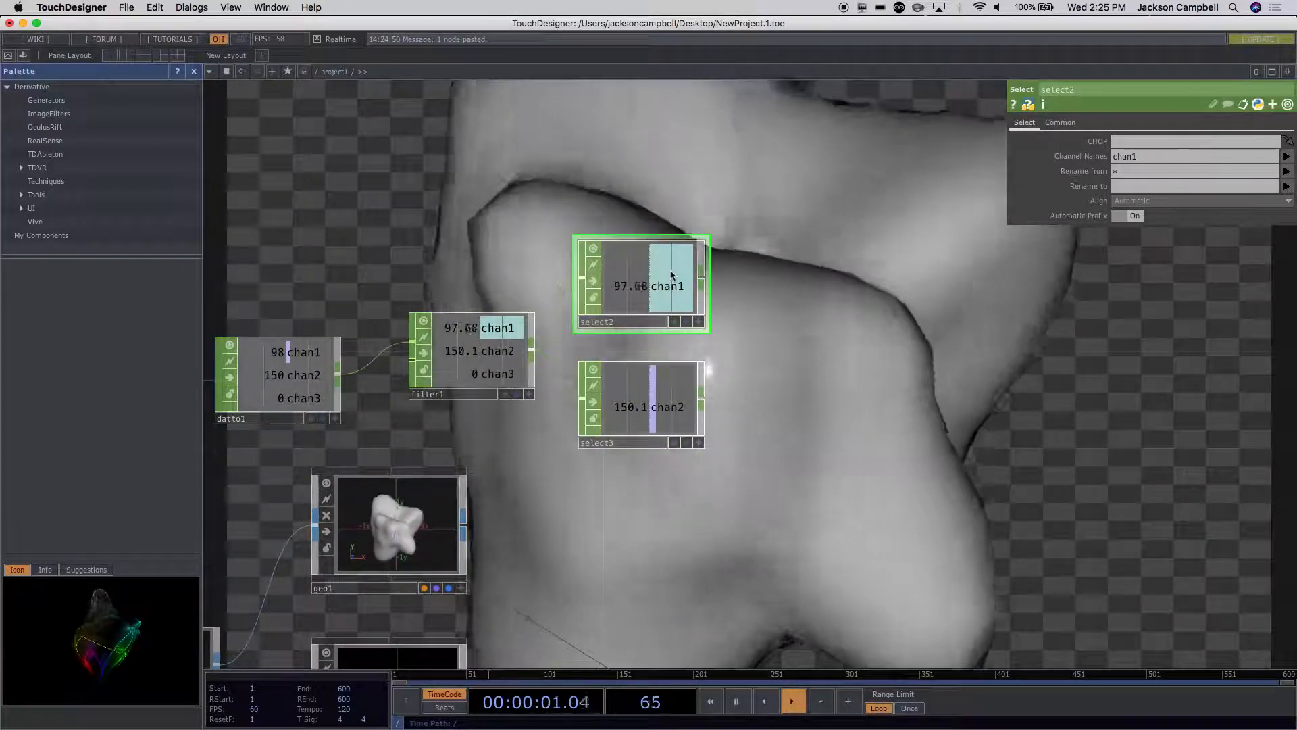
scroll(519, 449, "down", 4)
left_click_drag(303, 466, 513, 476)
scroll(414, 468, "up", 3)
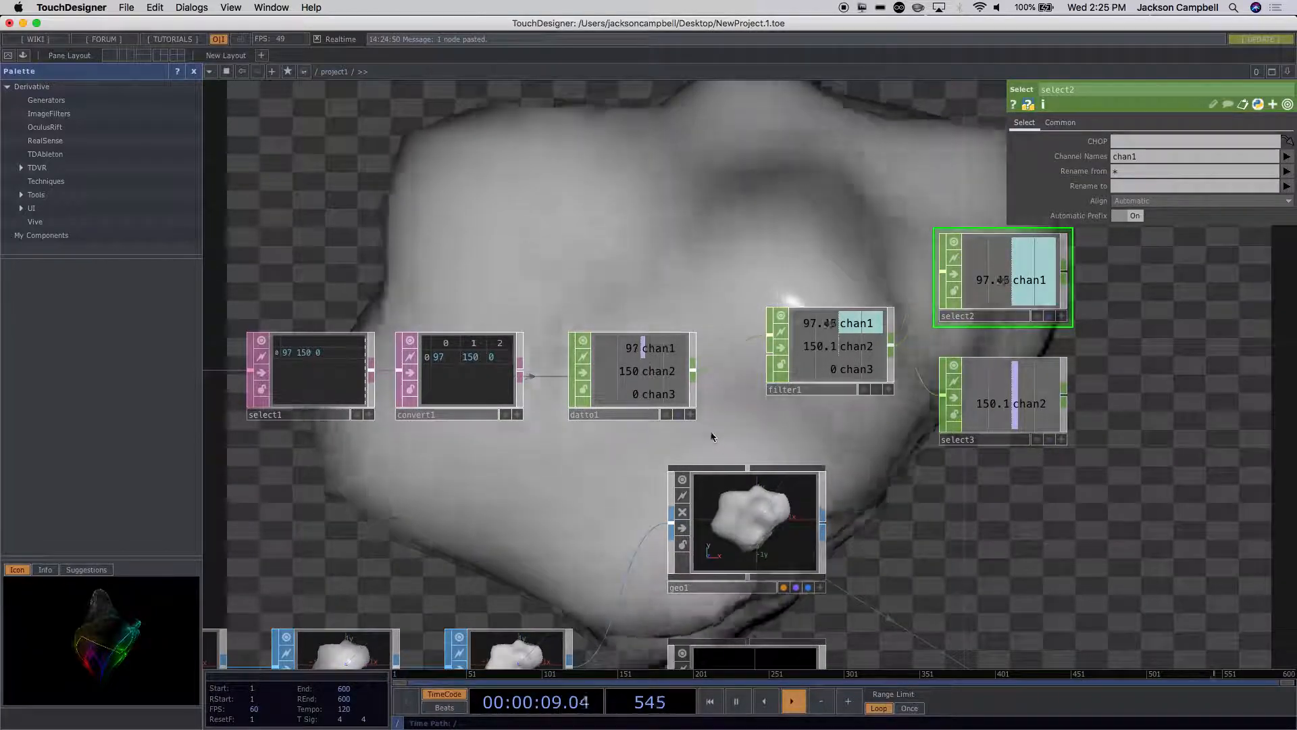
left_click(466, 378)
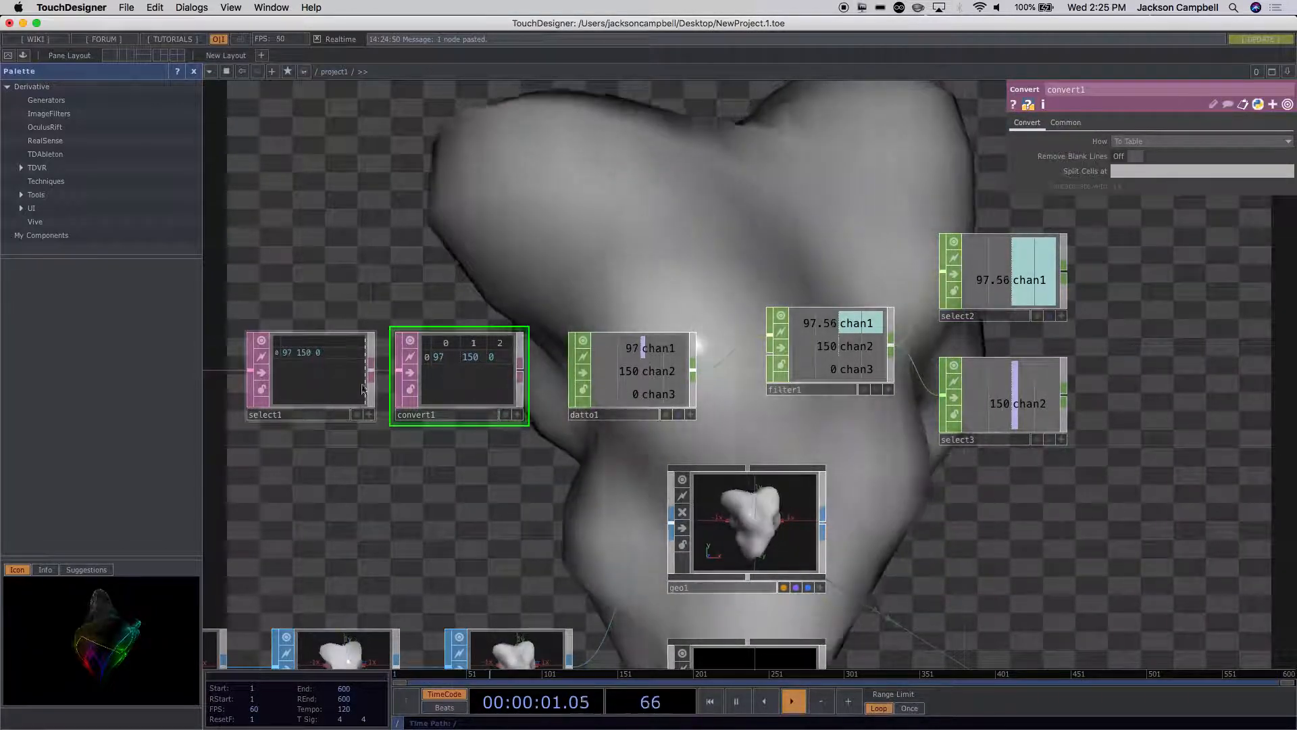
left_click(326, 393)
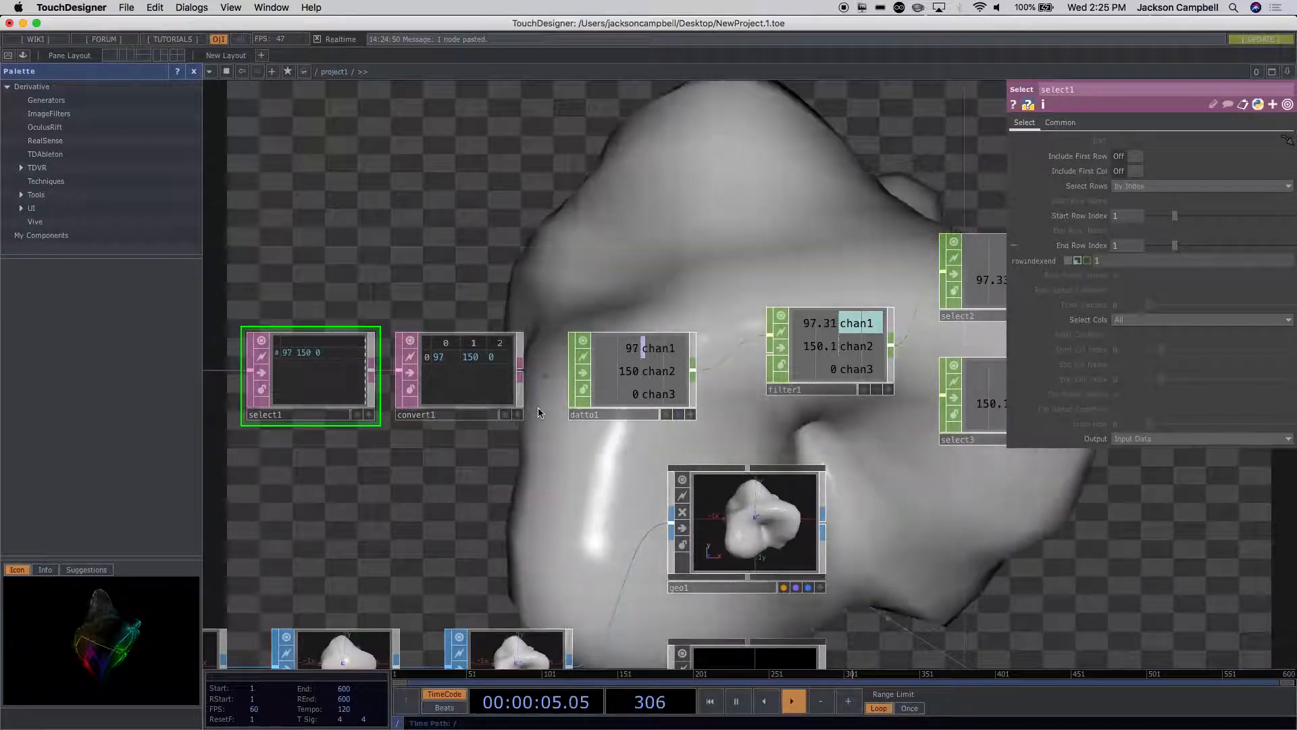
left_click(452, 404)
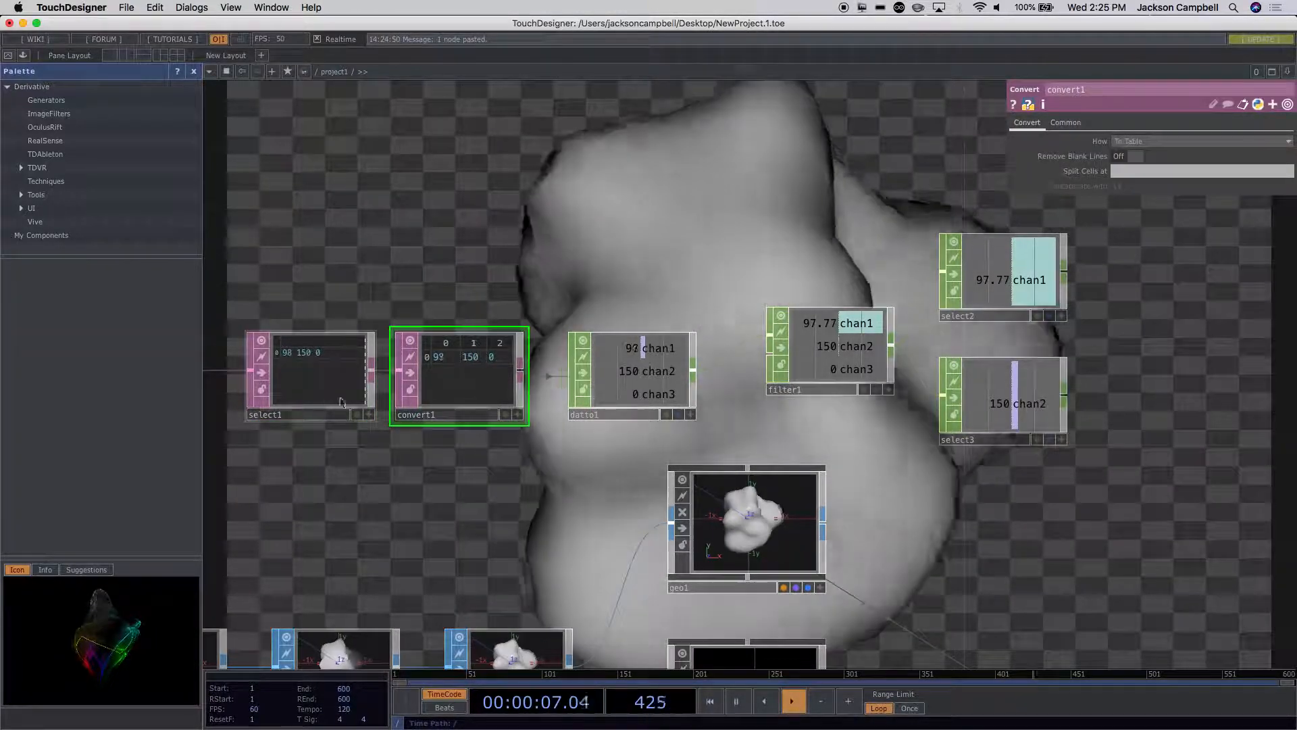
left_click(316, 402)
left_click_drag(351, 468, 588, 477)
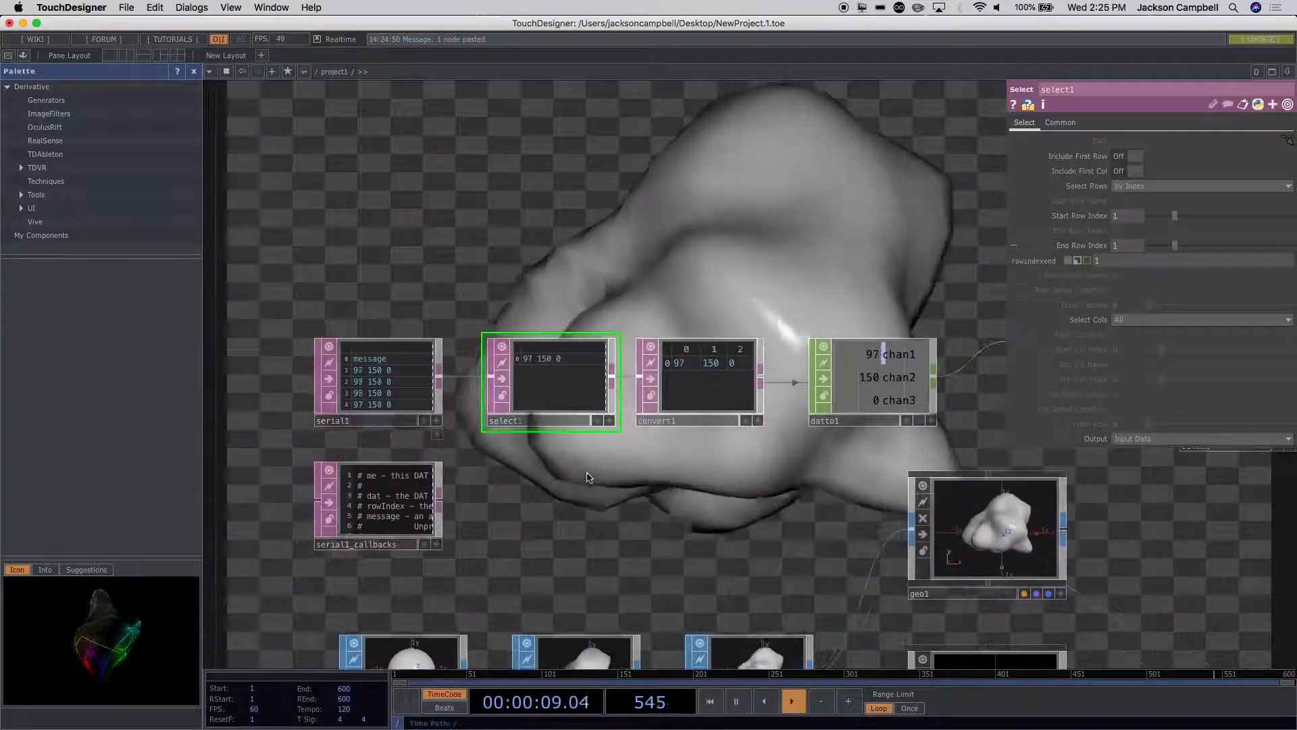
Step: Review the serial chain again, checking serial1 and select1 through to filter1 and the separated channels in select2 and select3
left_click(399, 382)
scroll(372, 359, "up", 3)
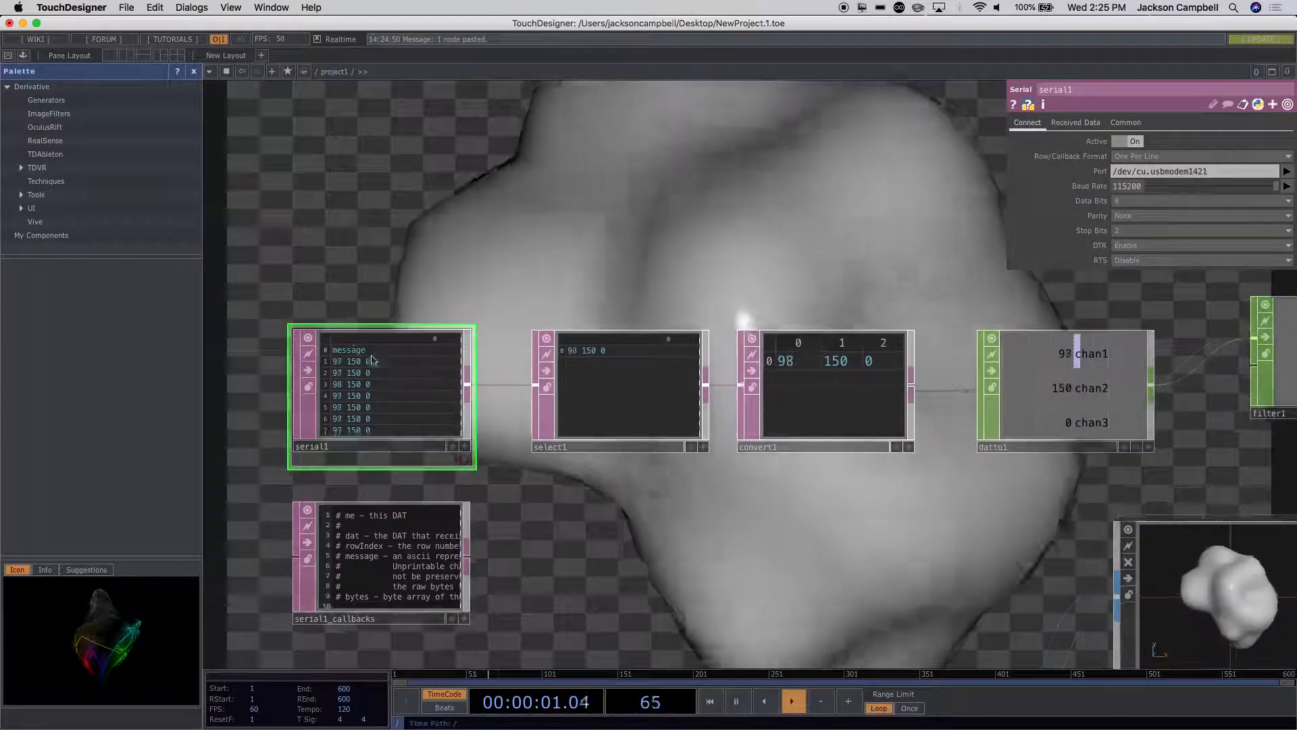
left_click(587, 418)
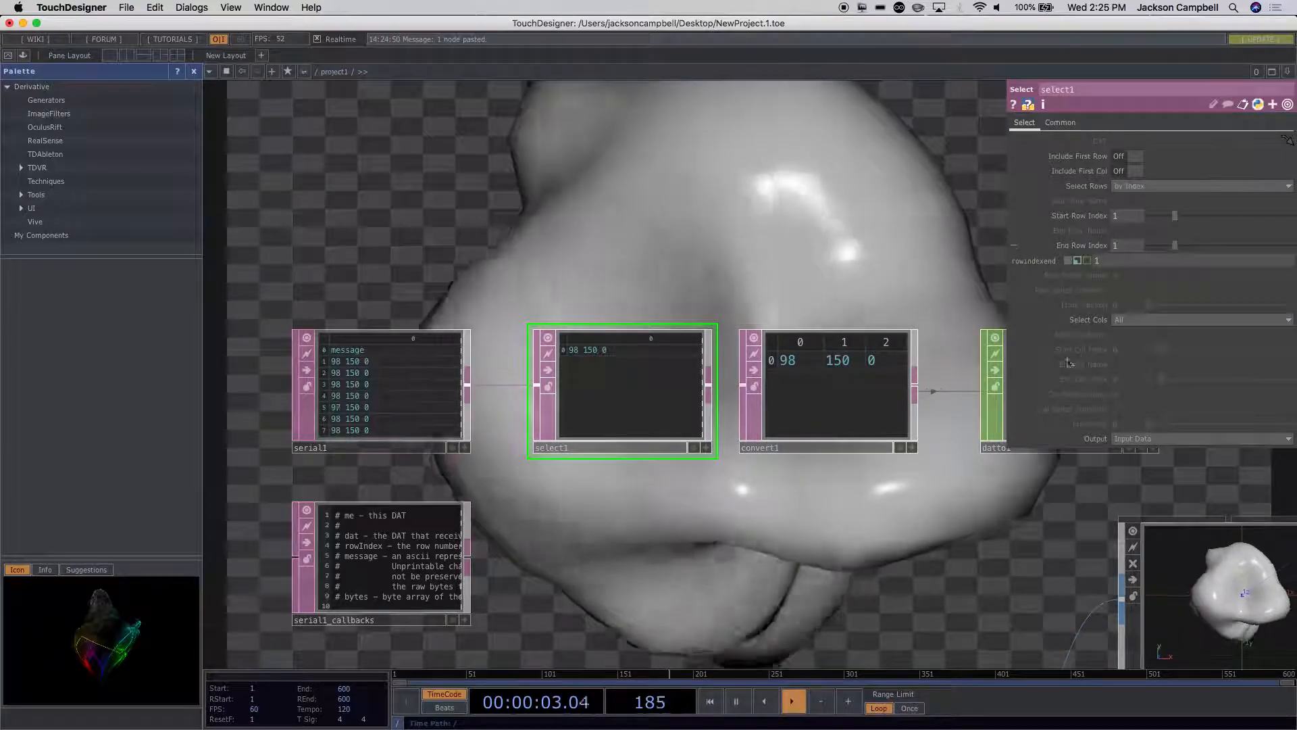
left_click_drag(927, 534, 666, 461)
scroll(666, 461, "down", 5)
left_click_drag(960, 519, 630, 487)
scroll(800, 358, "down", 4)
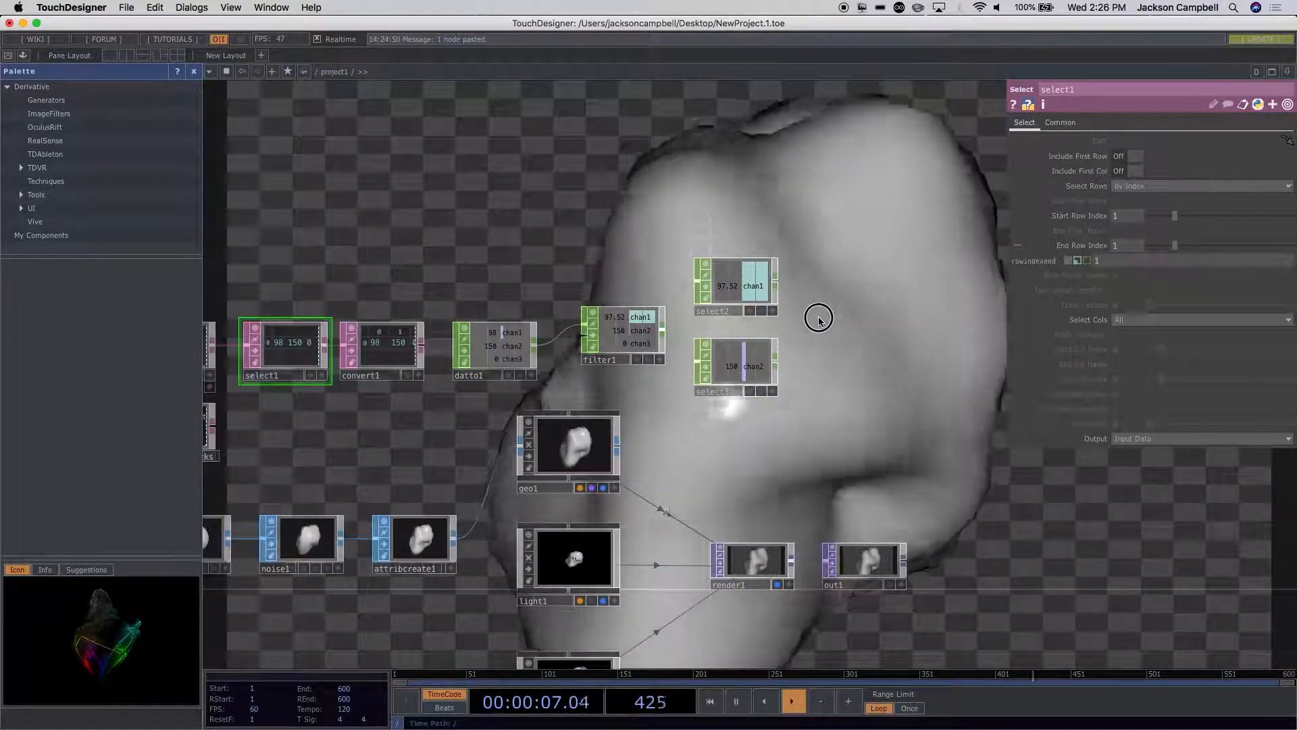
left_click_drag(820, 318, 725, 322)
scroll(745, 287, "up", 3)
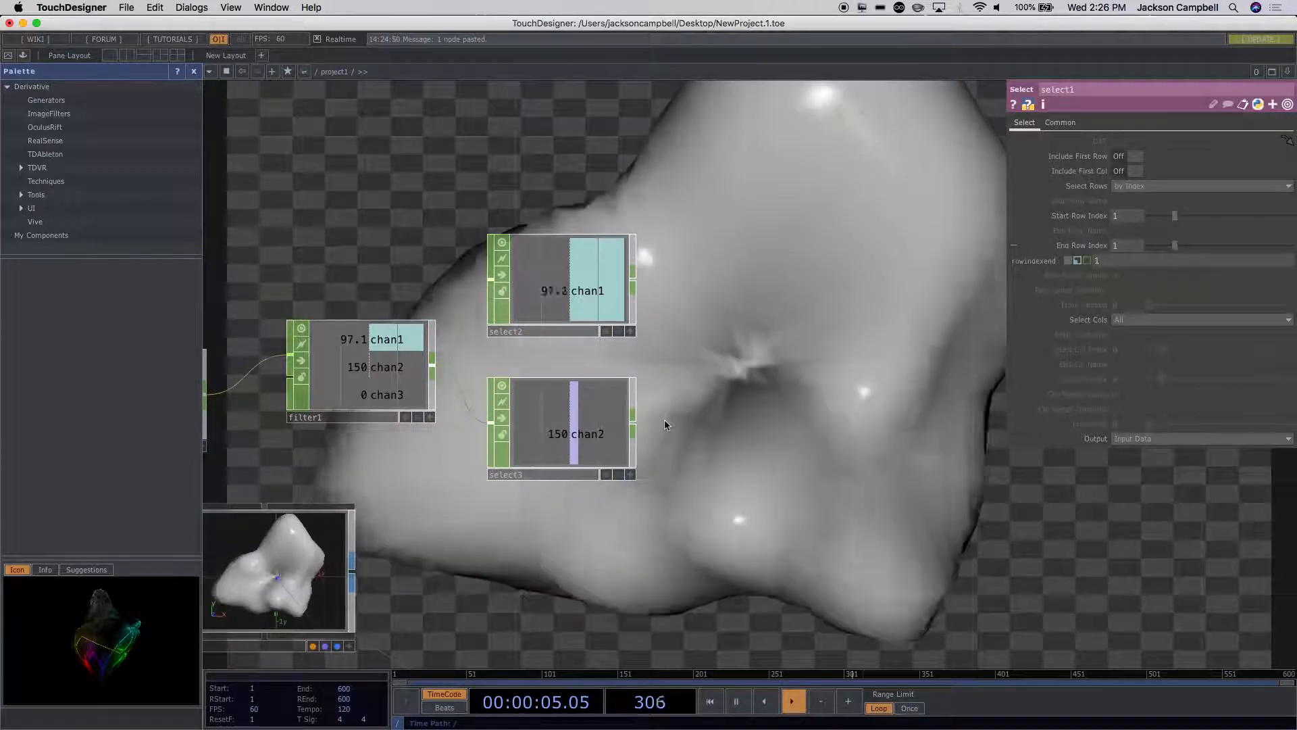
scroll(672, 484, "down", 5)
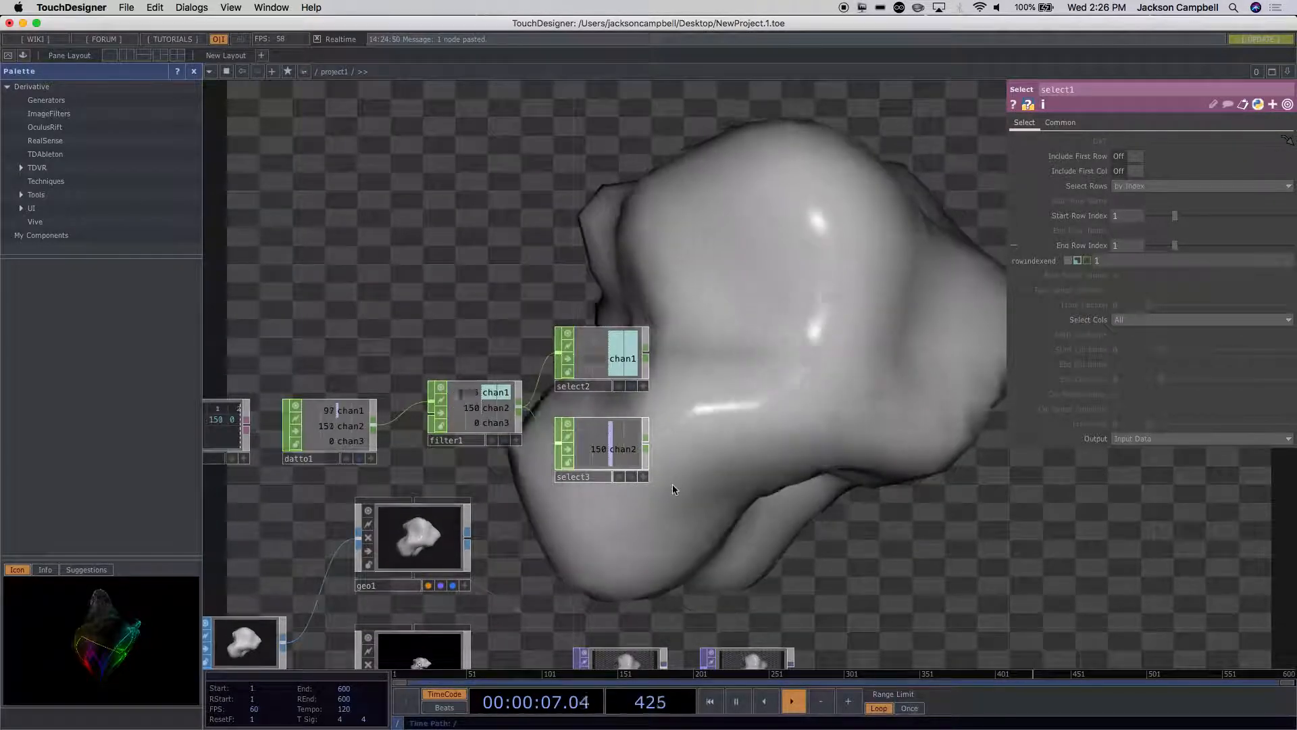
scroll(672, 484, "down", 3)
scroll(696, 409, "up", 3)
scroll(696, 409, "down", 3)
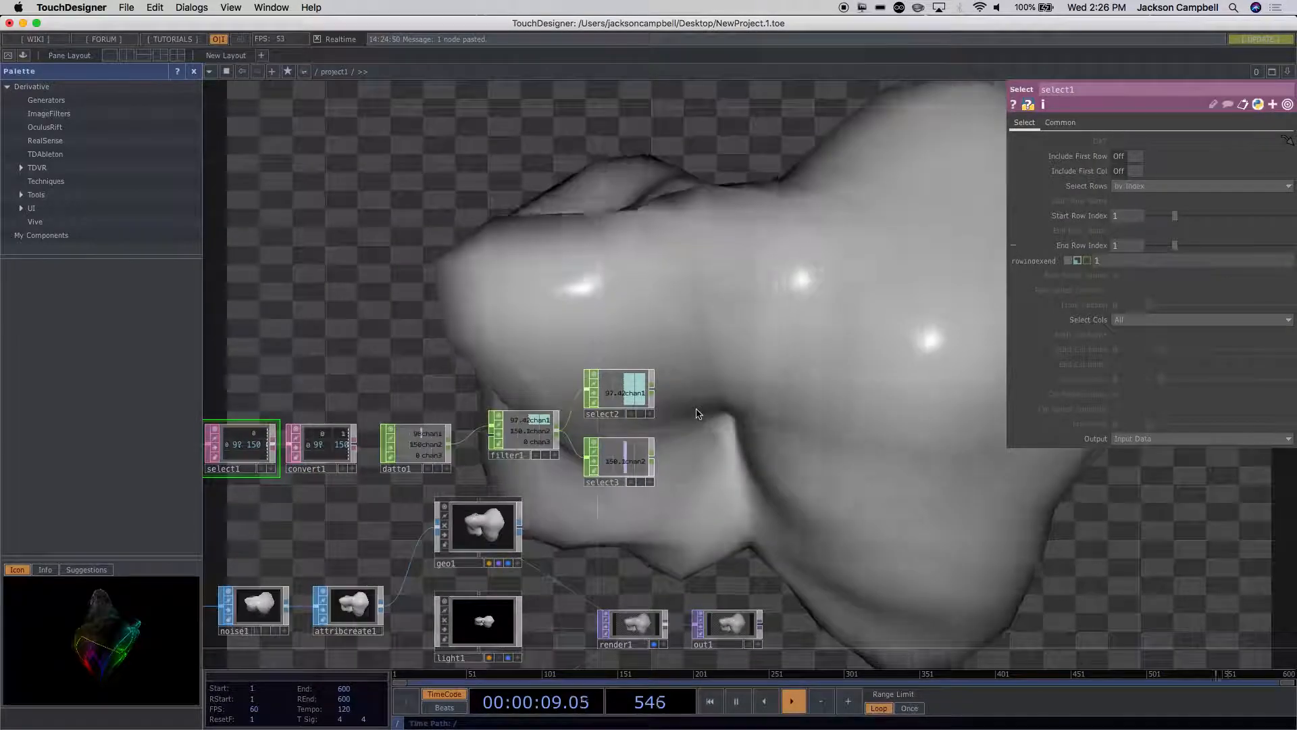
Step: Add a Math CHOP wired from select2 and place it directly beside select2
scroll(675, 385, "up", 5)
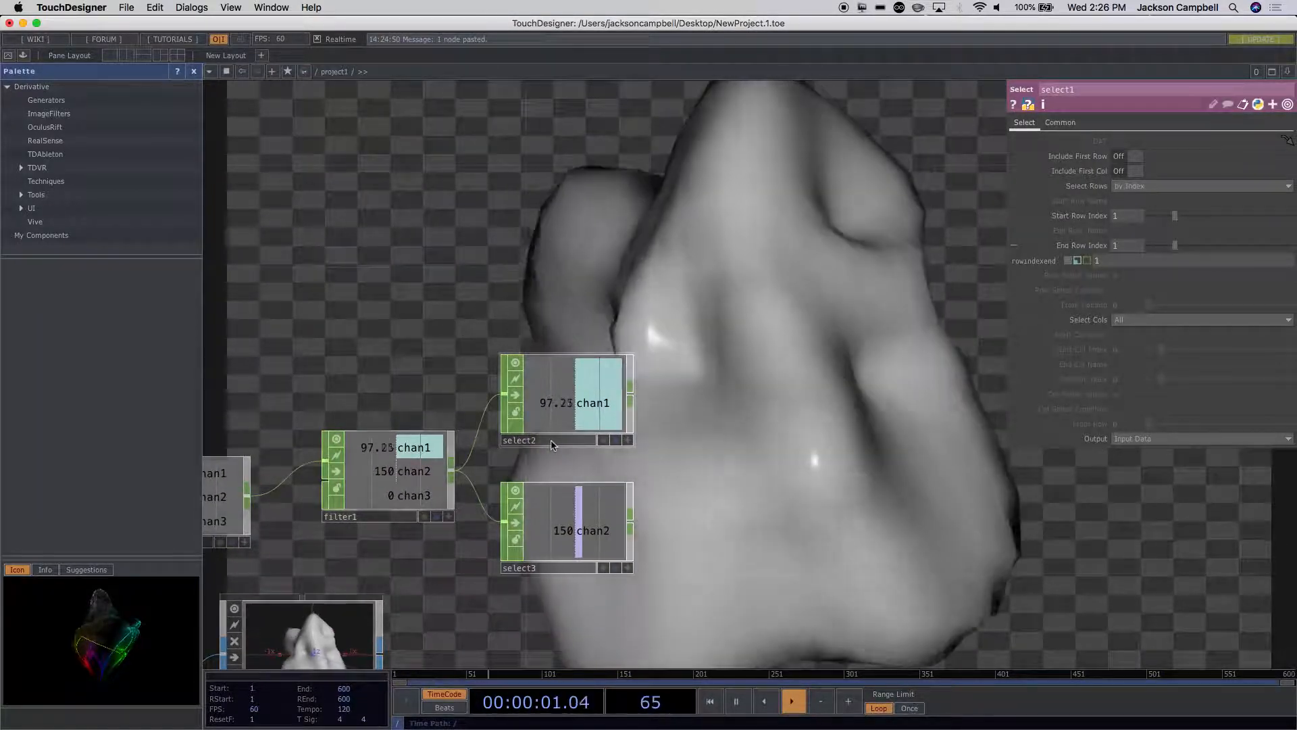
left_click(560, 441)
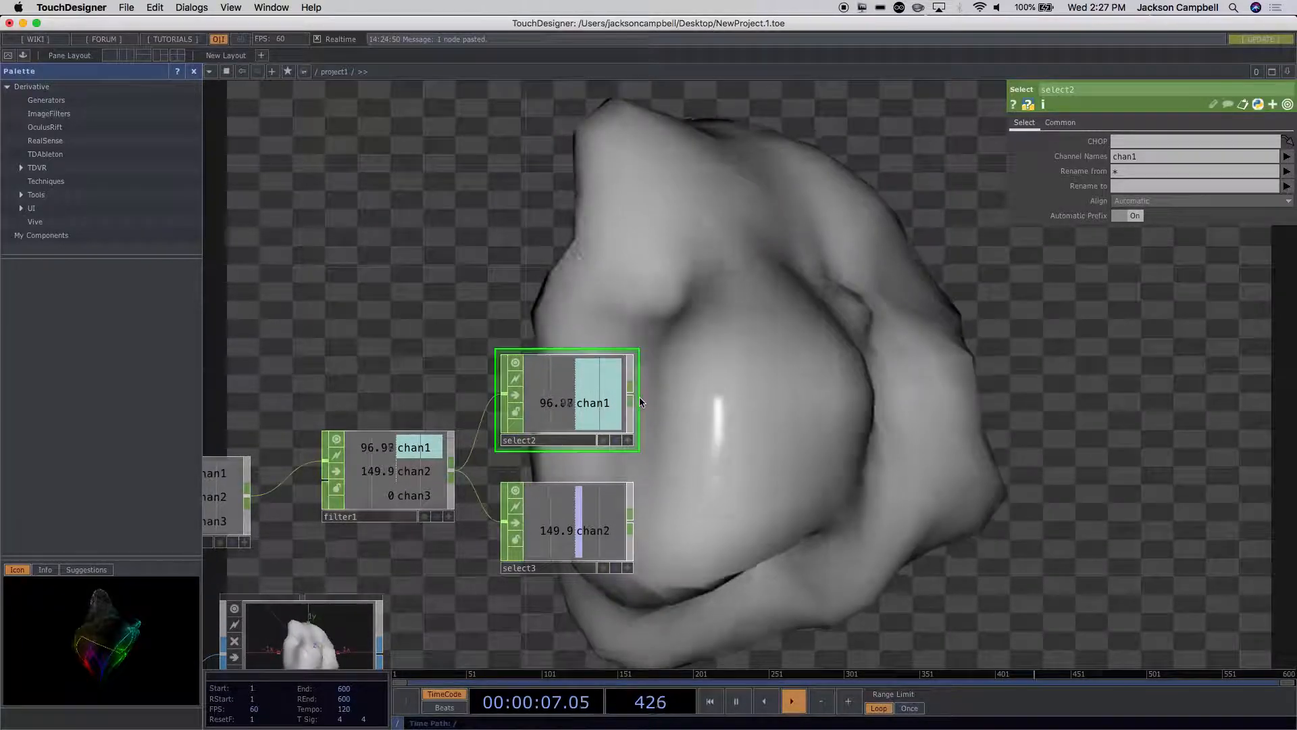
key("Tab")
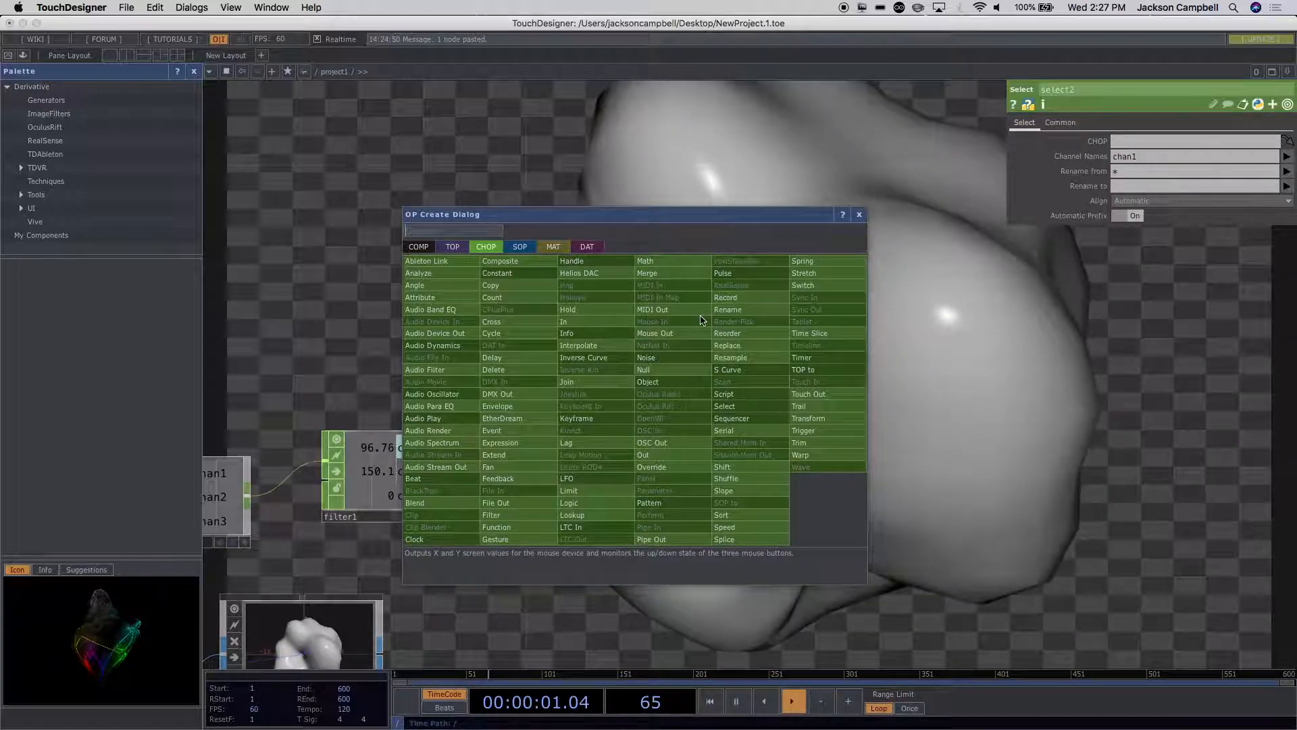
left_click(664, 267)
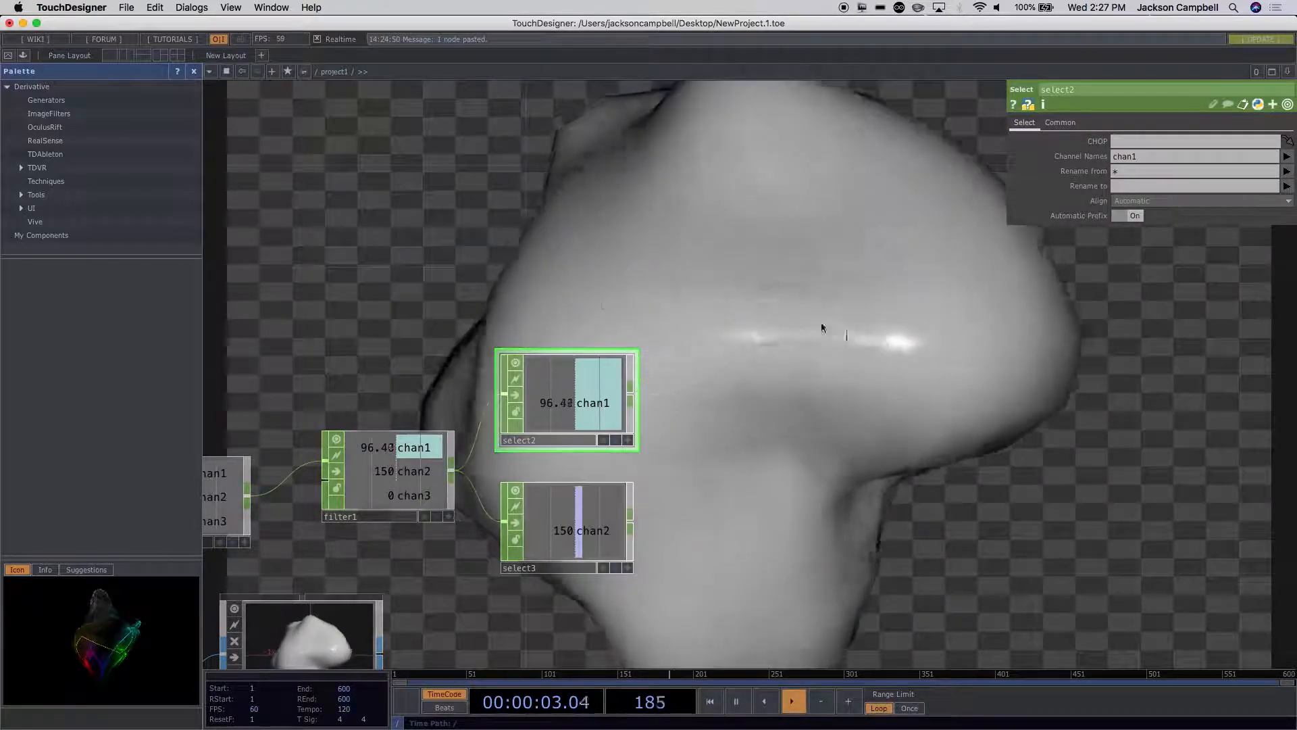
left_click(772, 405)
left_click(721, 404)
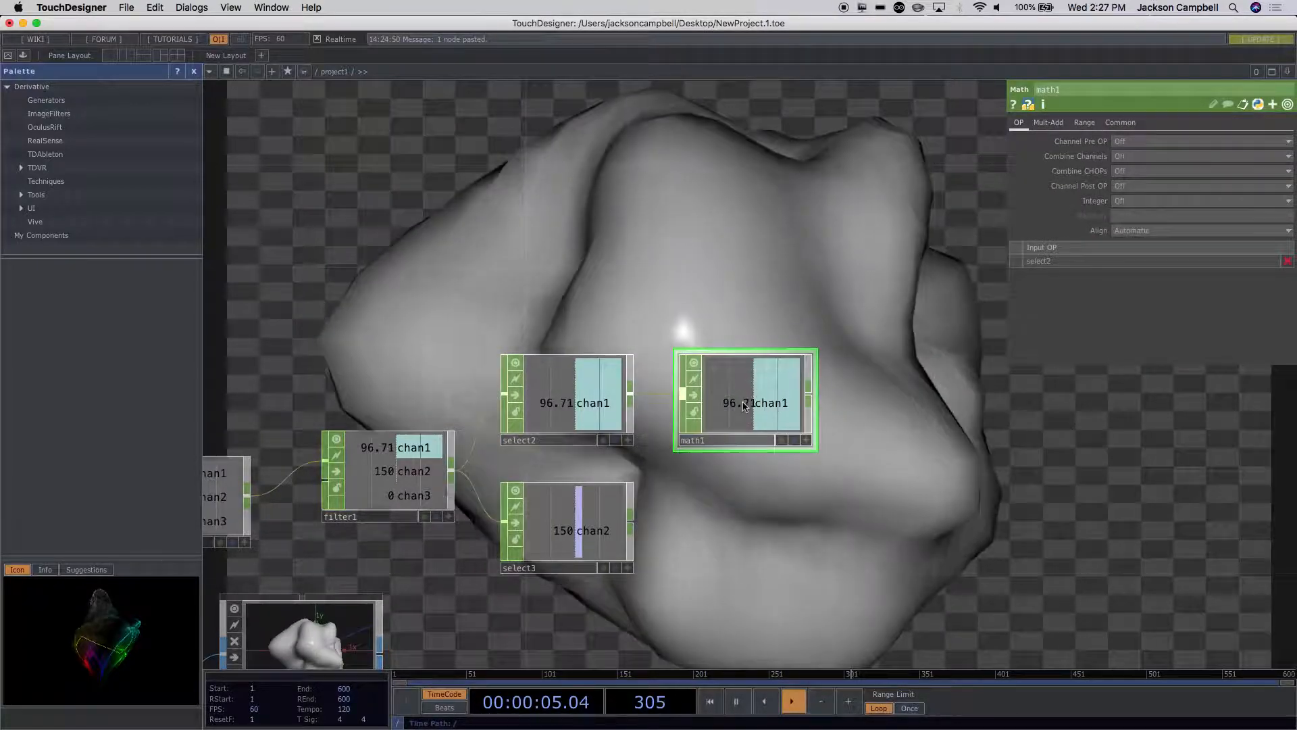
Step: Set math1's From Range to 19 and 100 and its To Range to 0 and 2
left_click(1084, 124)
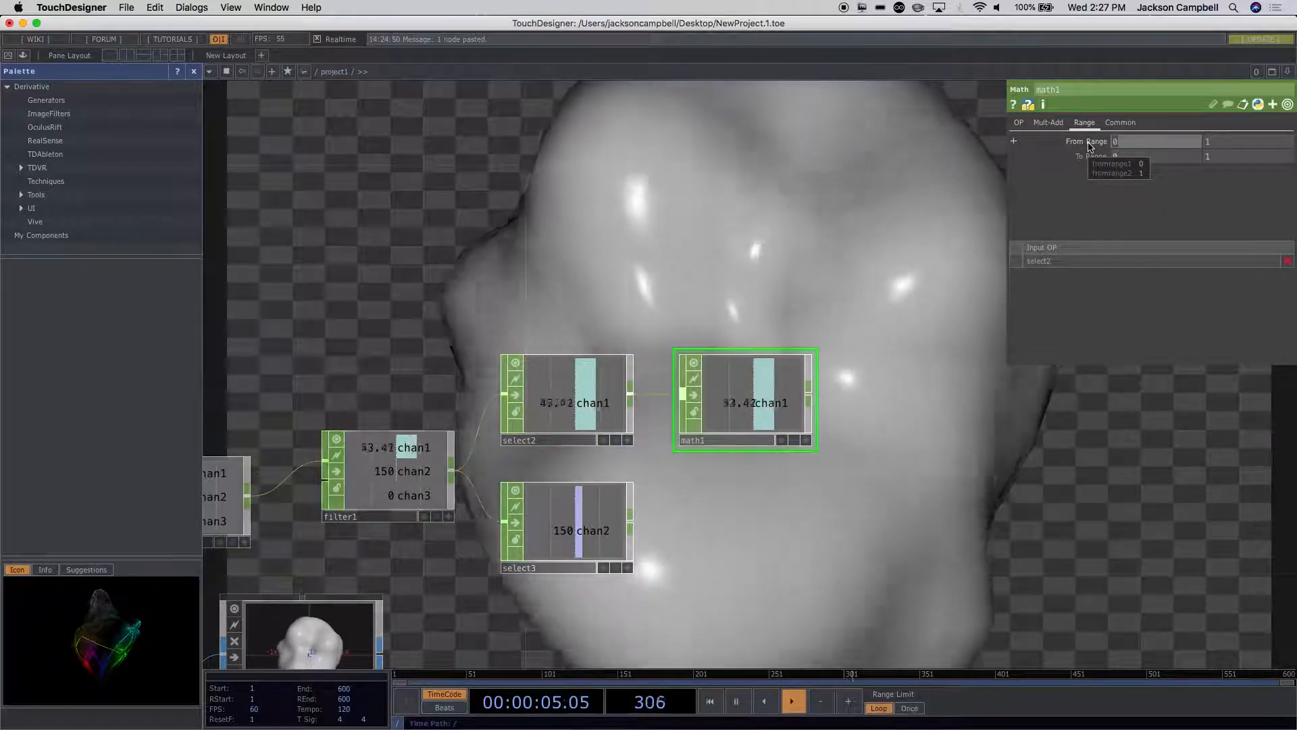
type("19")
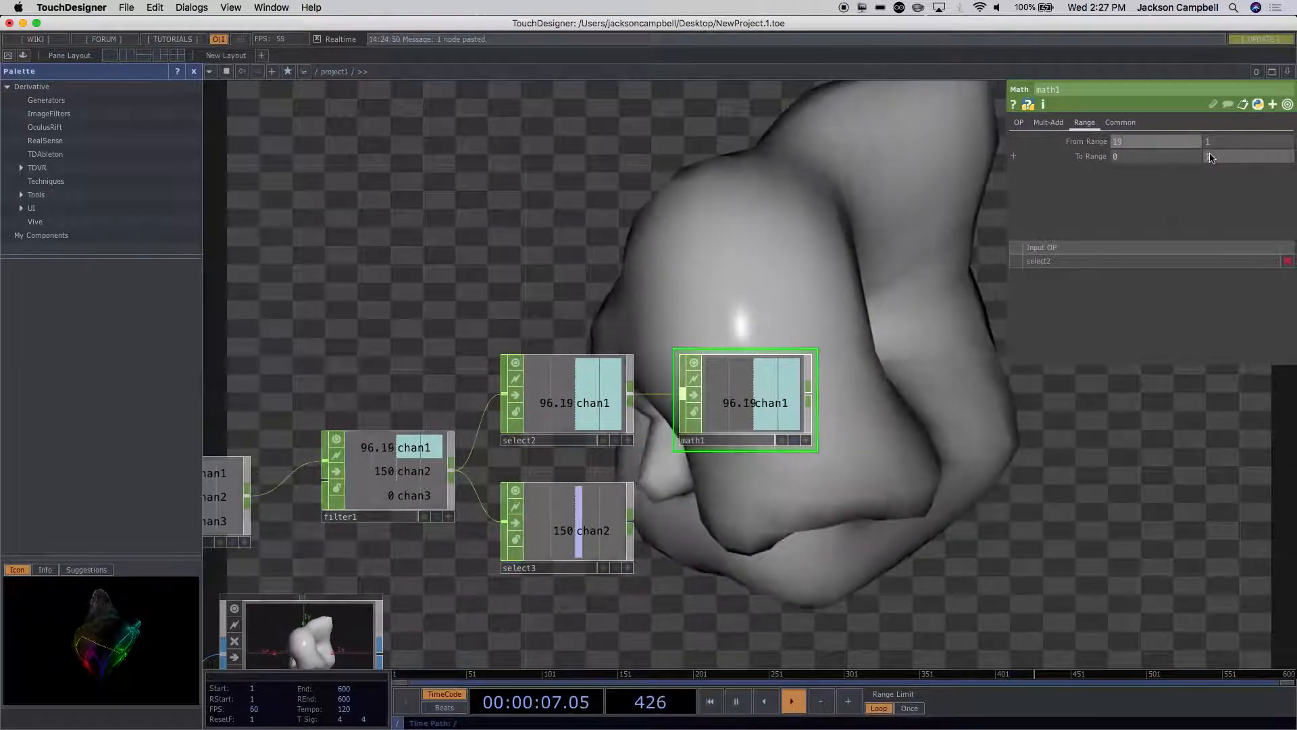
left_click(1214, 145)
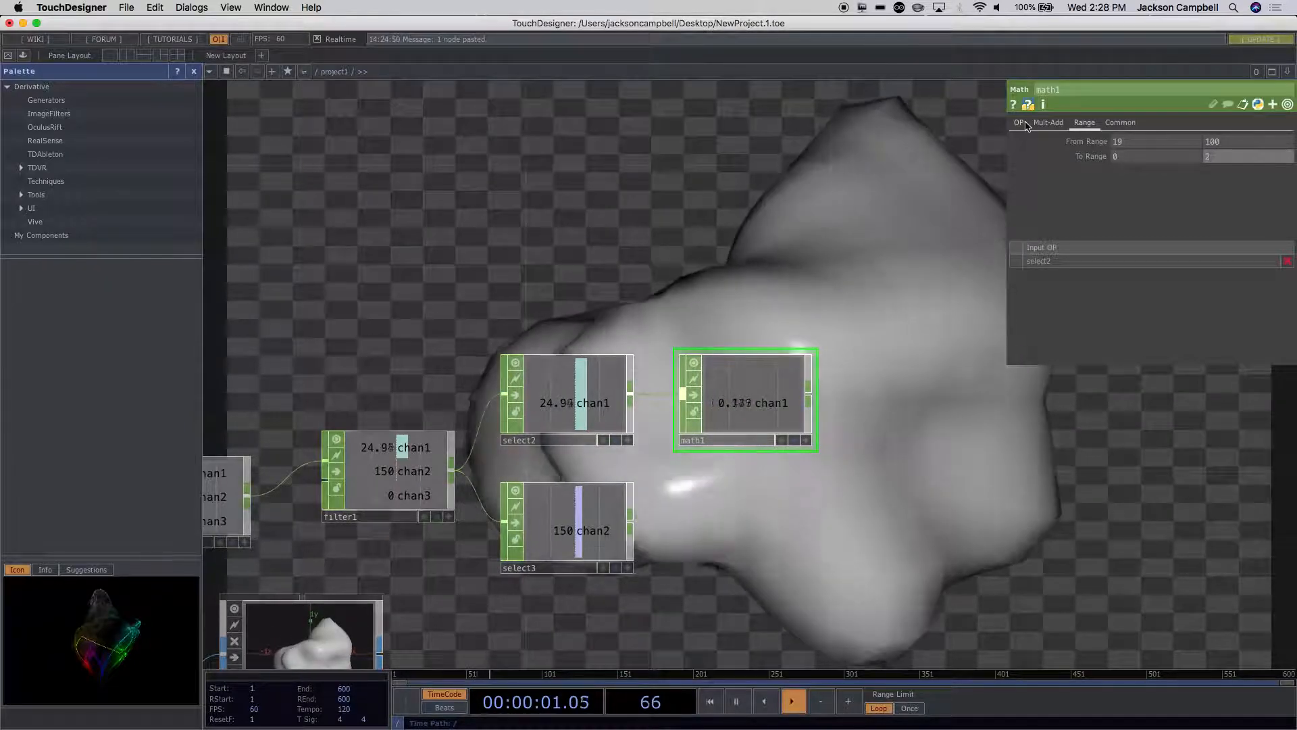
Step: Check math1's Channel Pre OP options and choose Positive for its Channel Post OP
left_click(1025, 124)
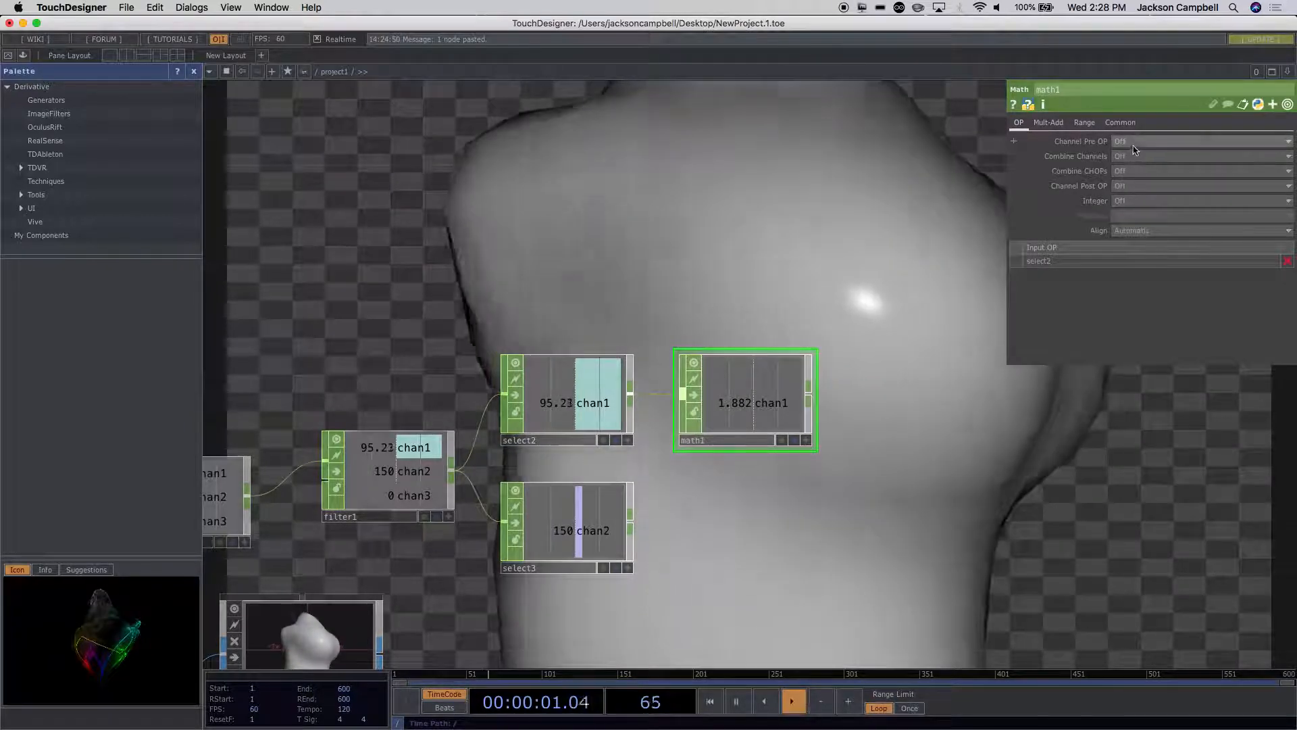
left_click(1133, 142)
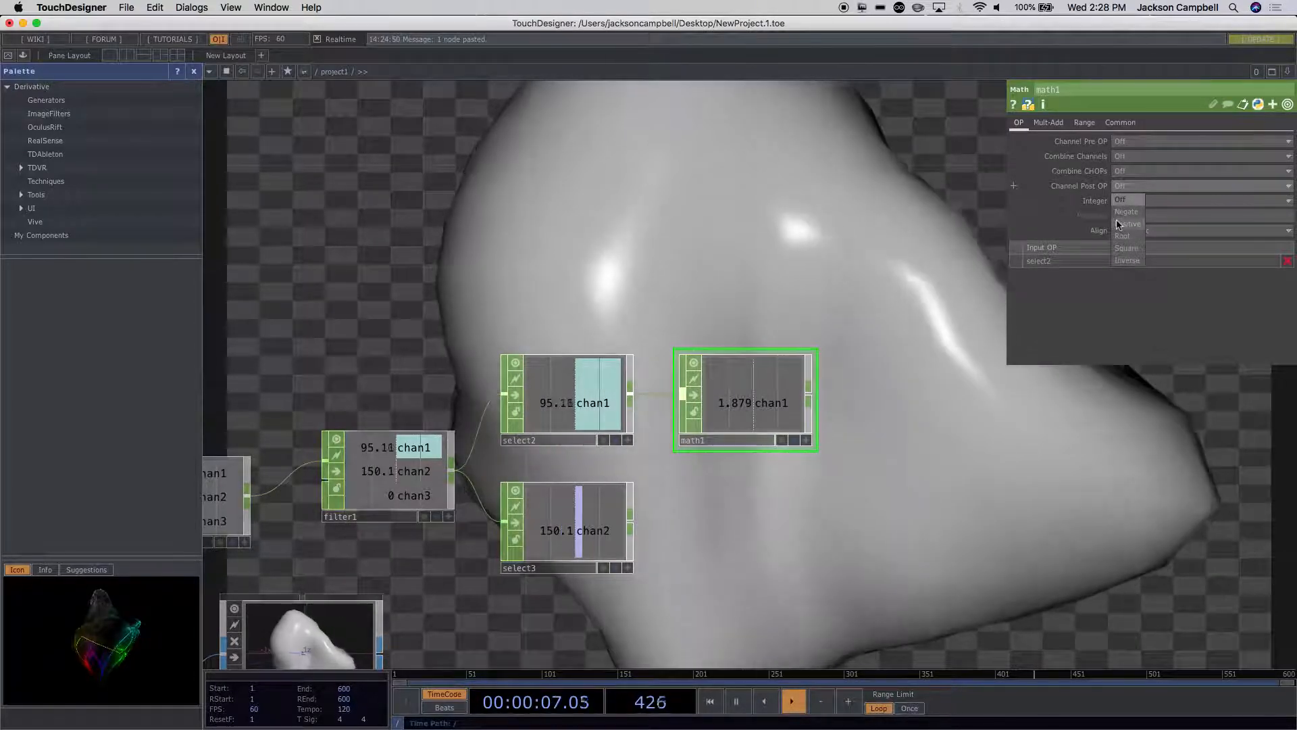
left_click(1118, 224)
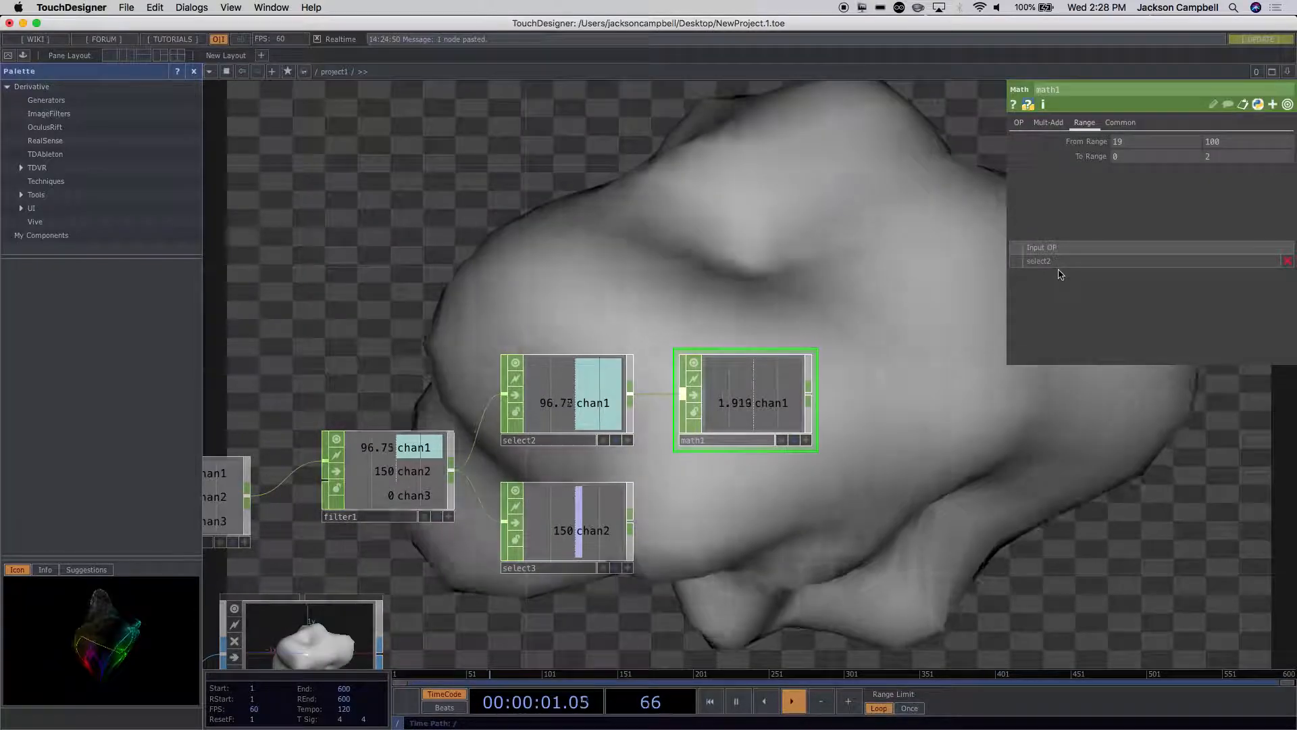
Step: Add a Null CHOP wired from math1's output and place it beside math1
left_click_drag(939, 379, 793, 382)
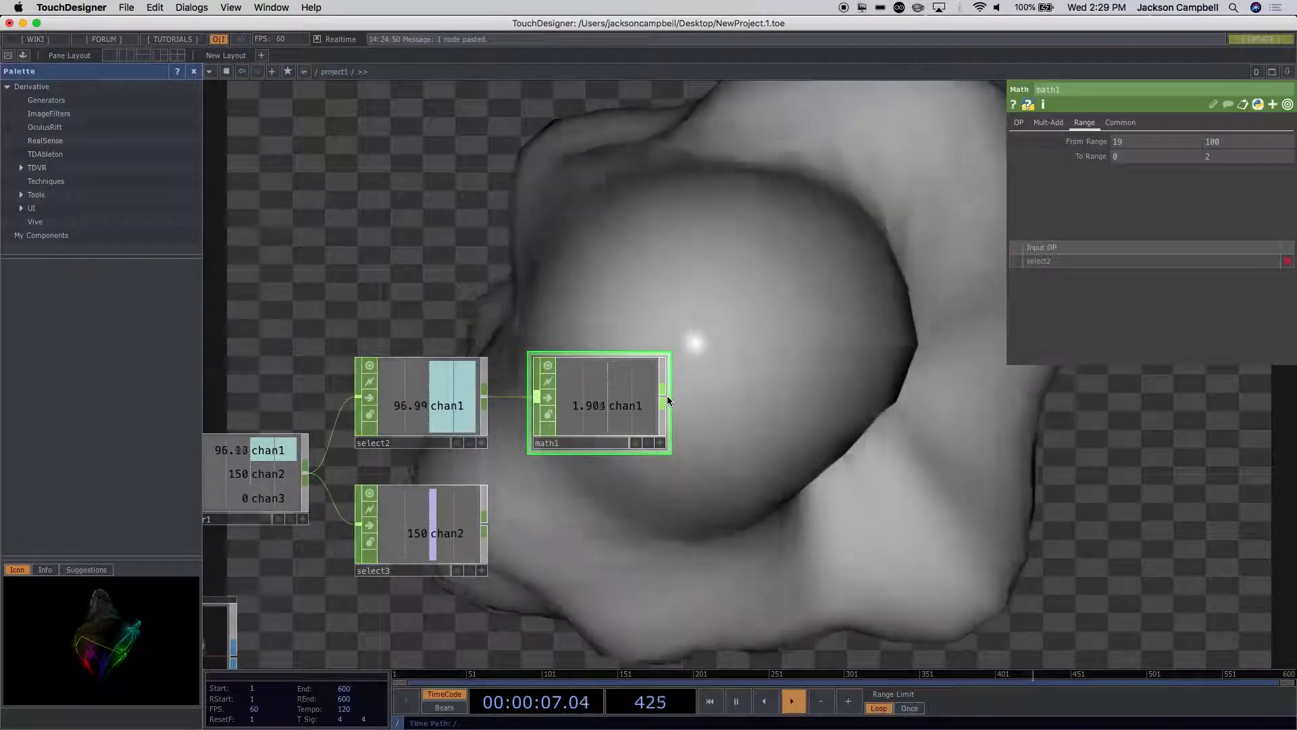
right_click(667, 397)
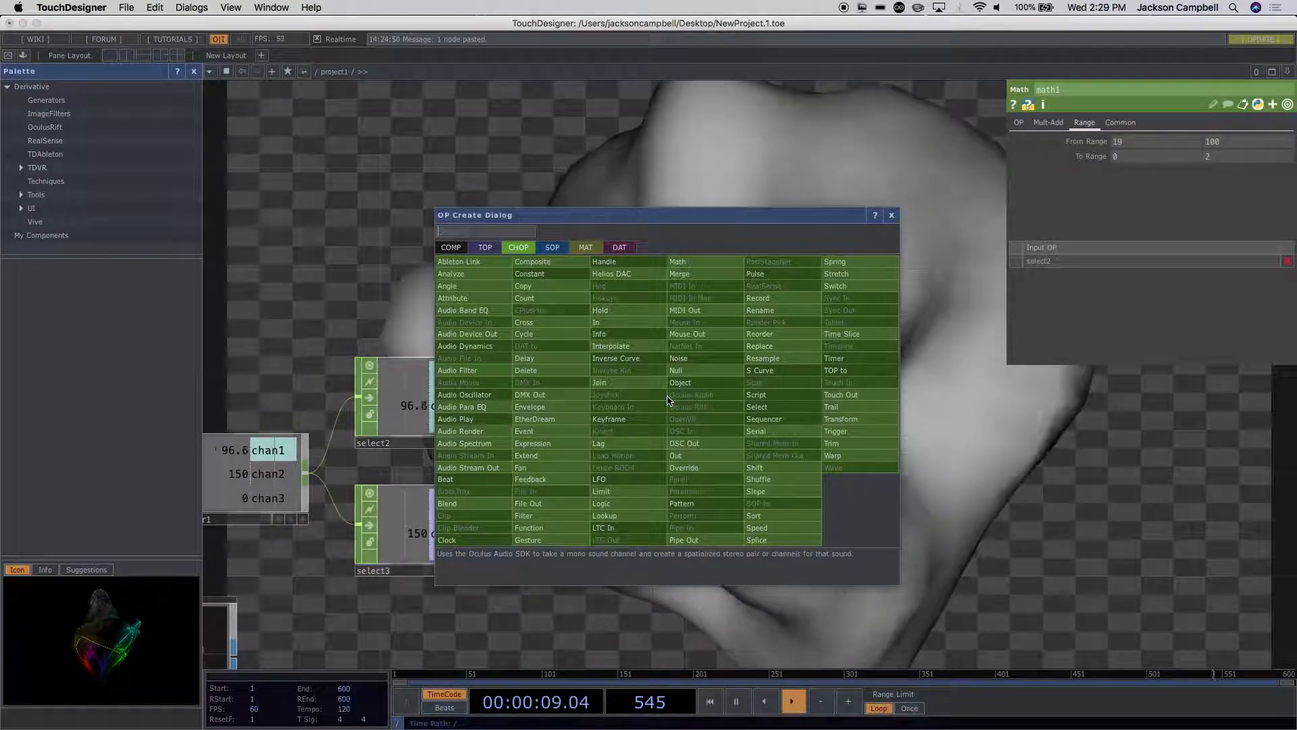
left_click(706, 370)
left_click(808, 399)
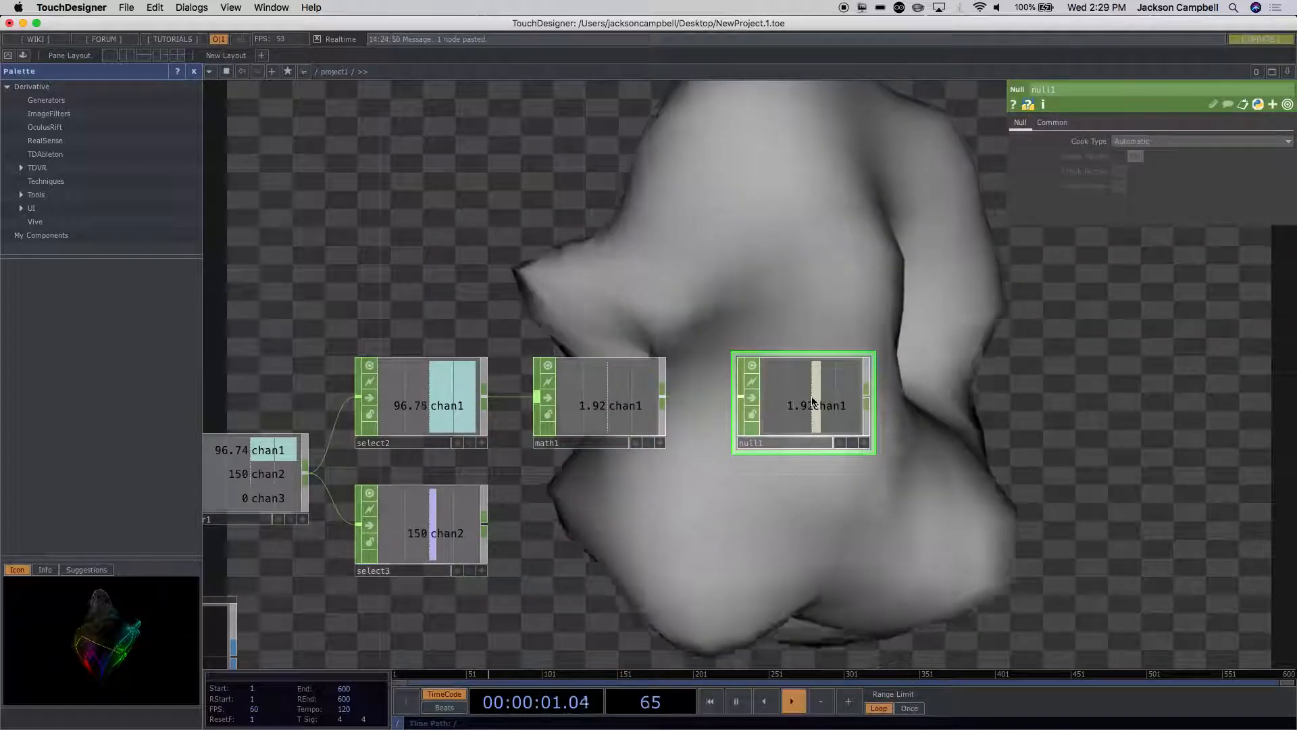
Step: Drive noise1's Amplitude with the expression op('null1')['chan1']
scroll(843, 539, "down", 5)
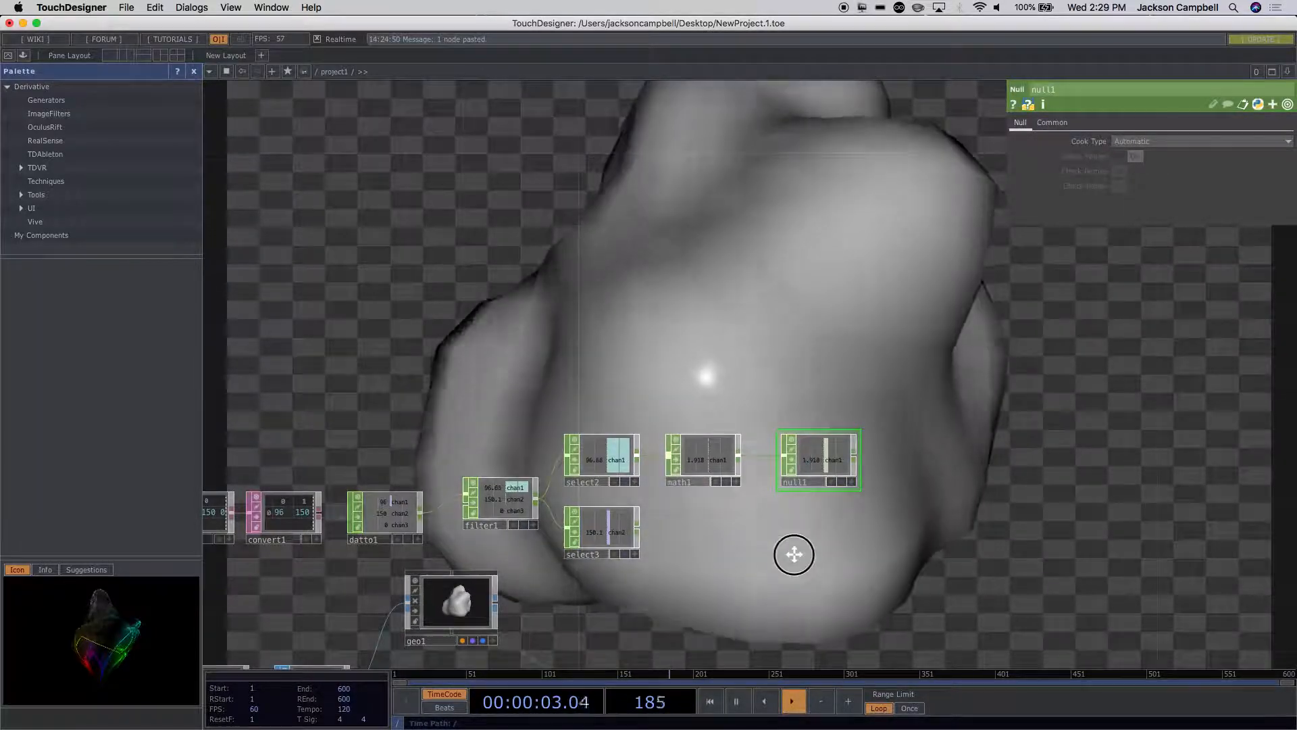
left_click_drag(791, 551, 892, 333)
left_click_drag(347, 591, 544, 593)
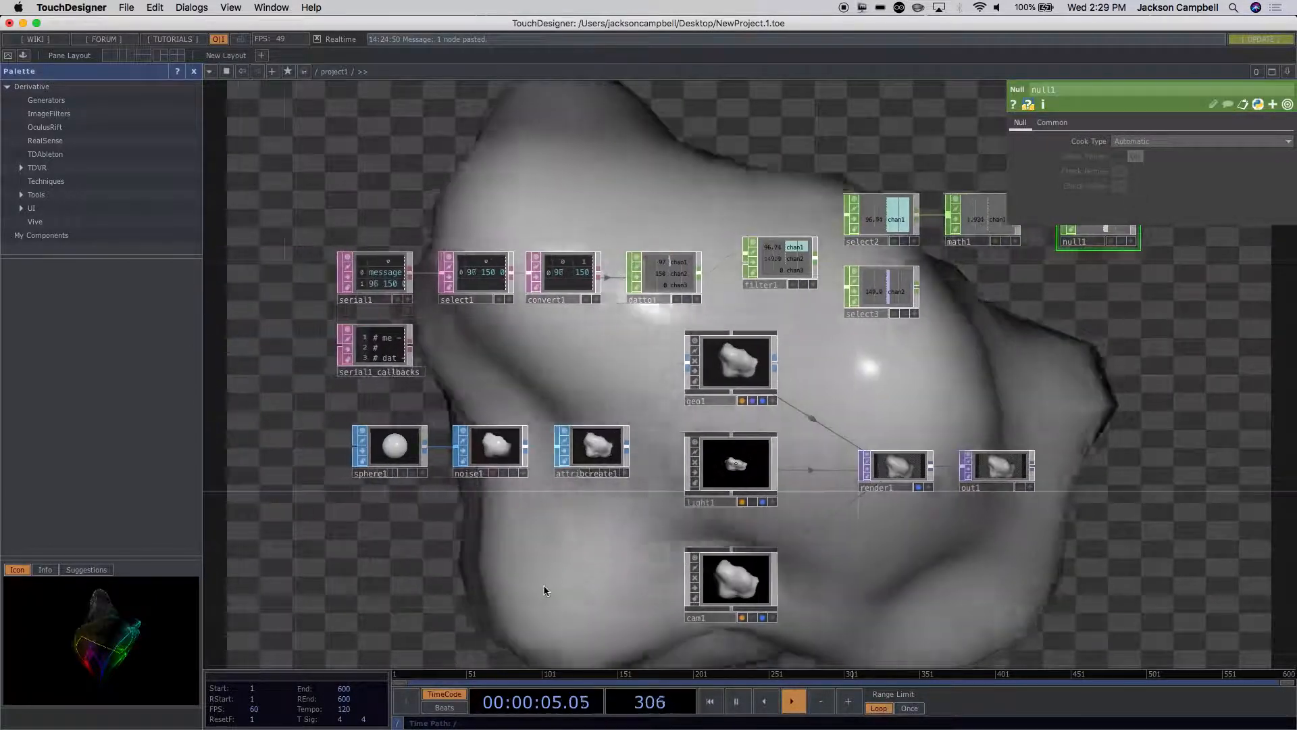
left_click(516, 462)
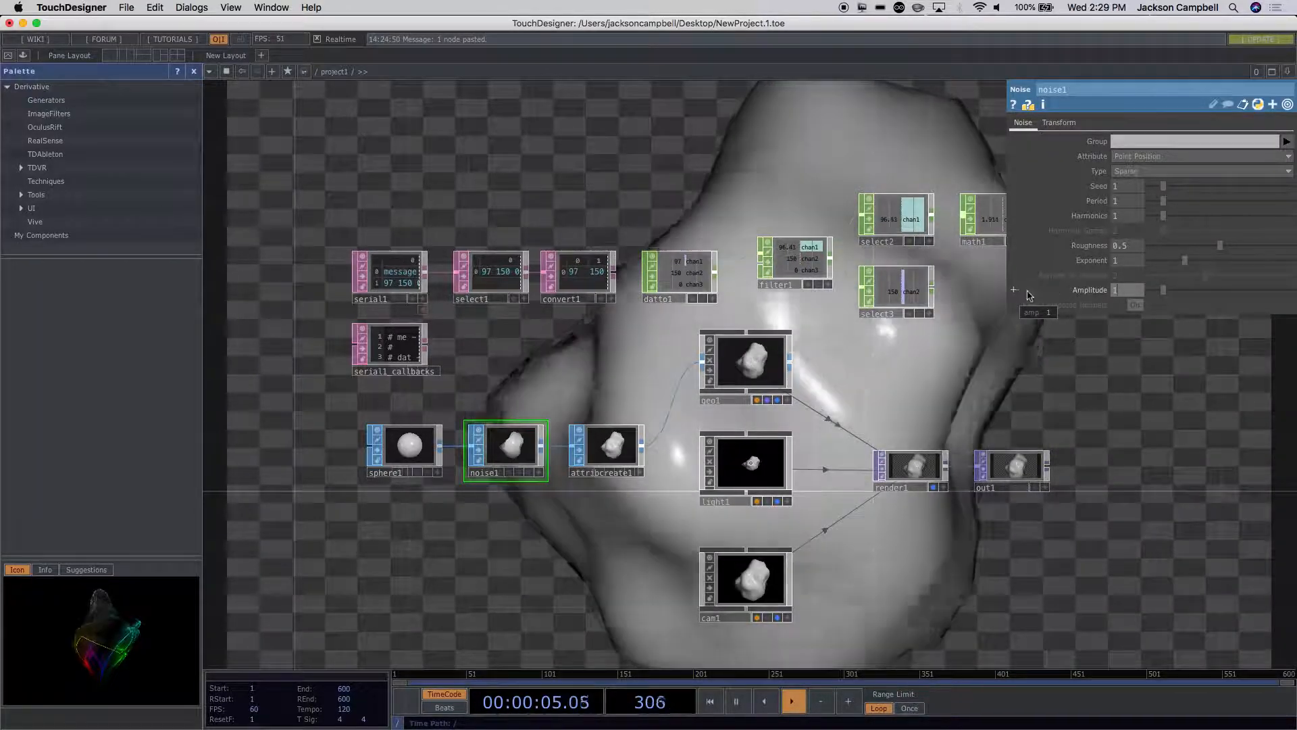
left_click(1014, 292)
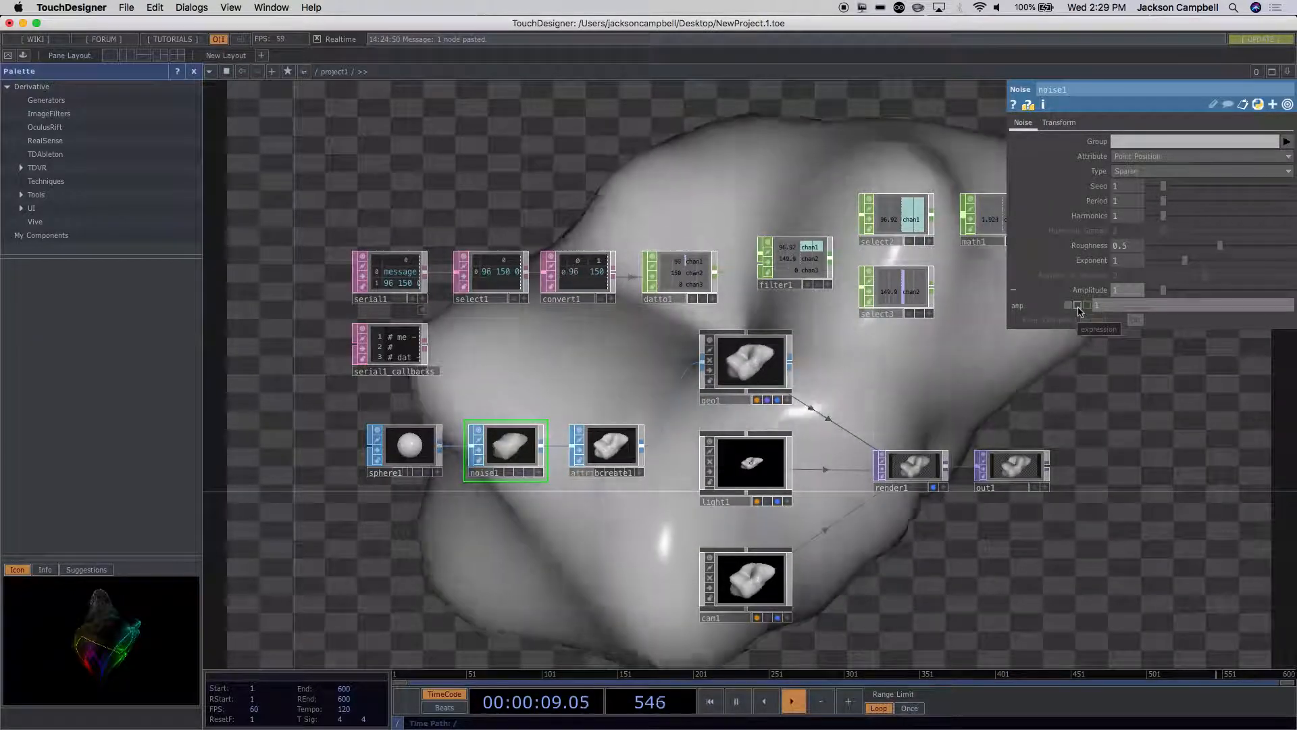
left_click(1079, 307)
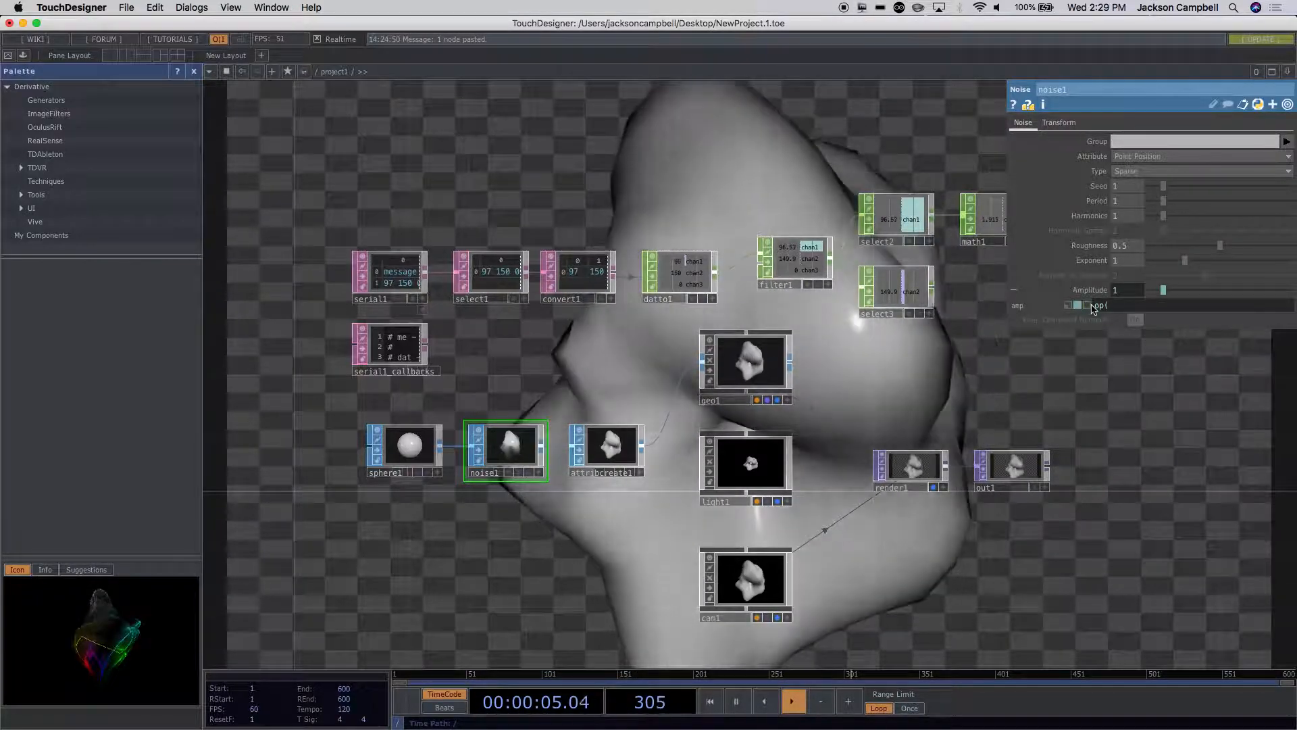
left_click_drag(1038, 370, 864, 377)
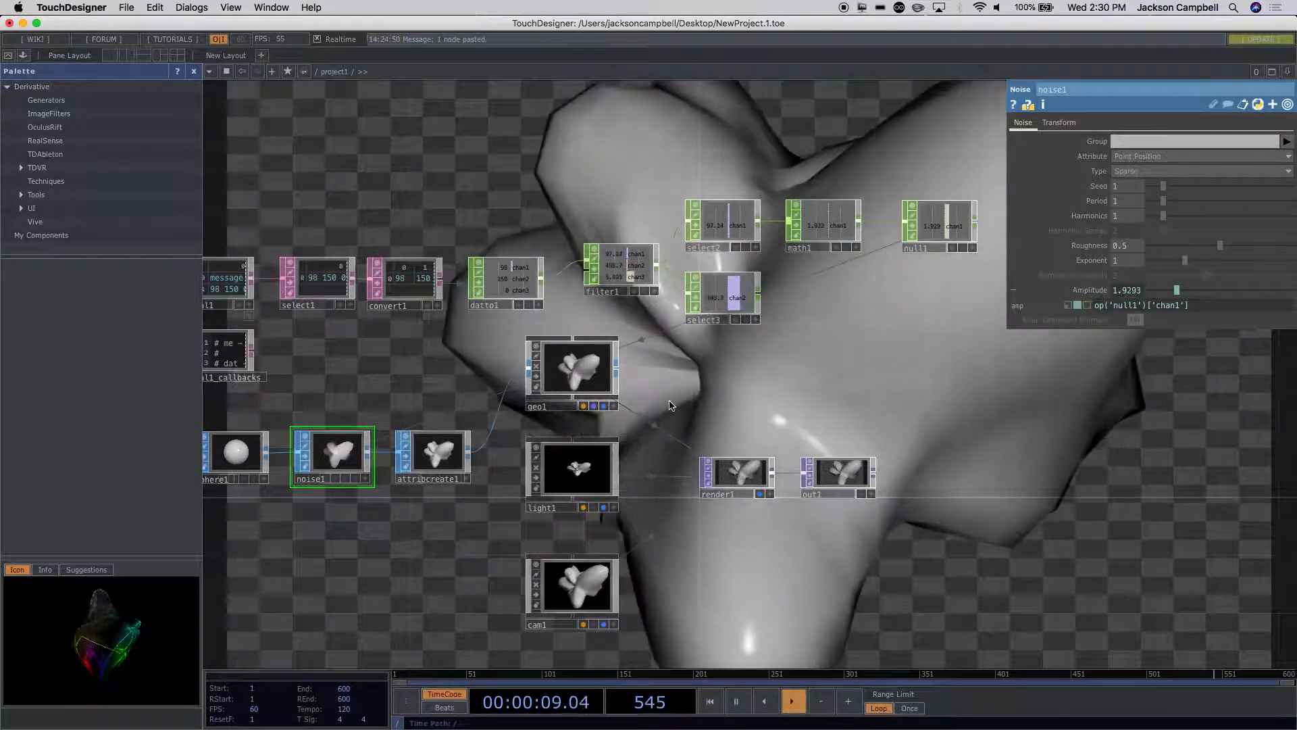
Step: Set the upper value of math1's From Range to 120
left_click(833, 232)
left_click_drag(915, 322, 822, 333)
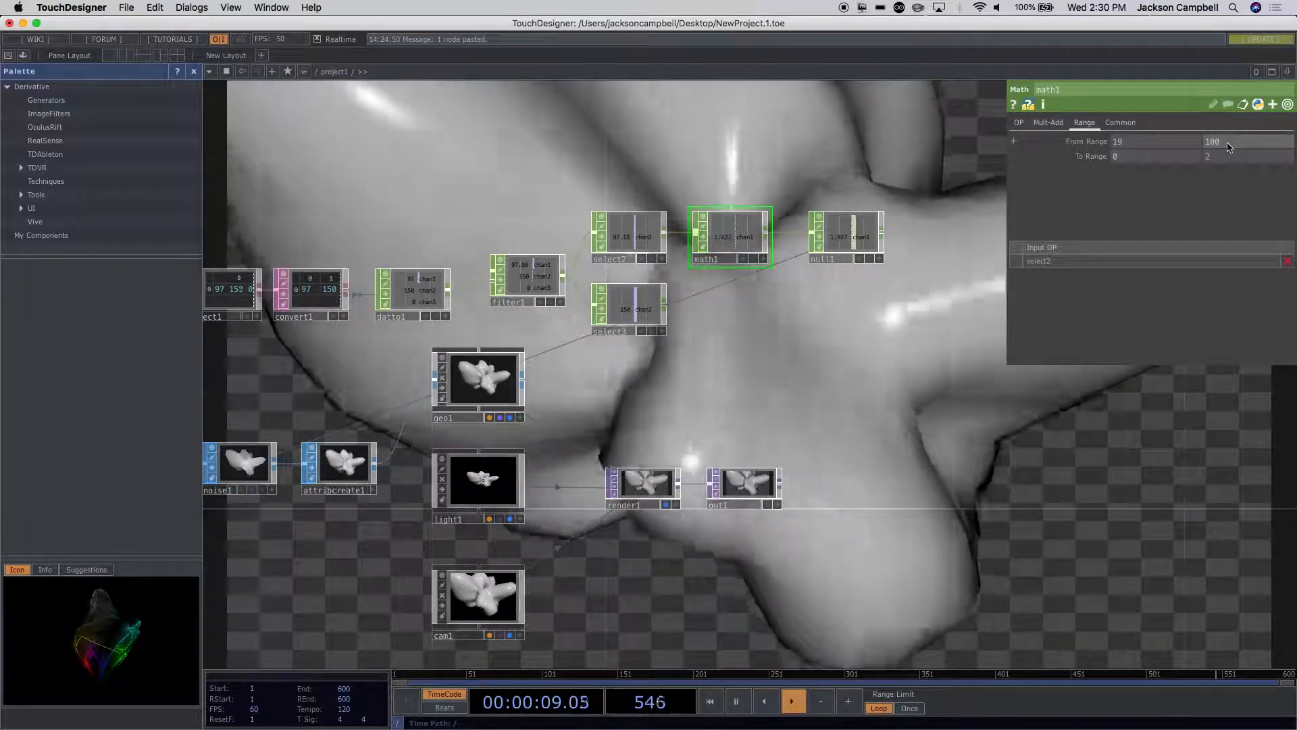
left_click_drag(1228, 147, 1206, 145)
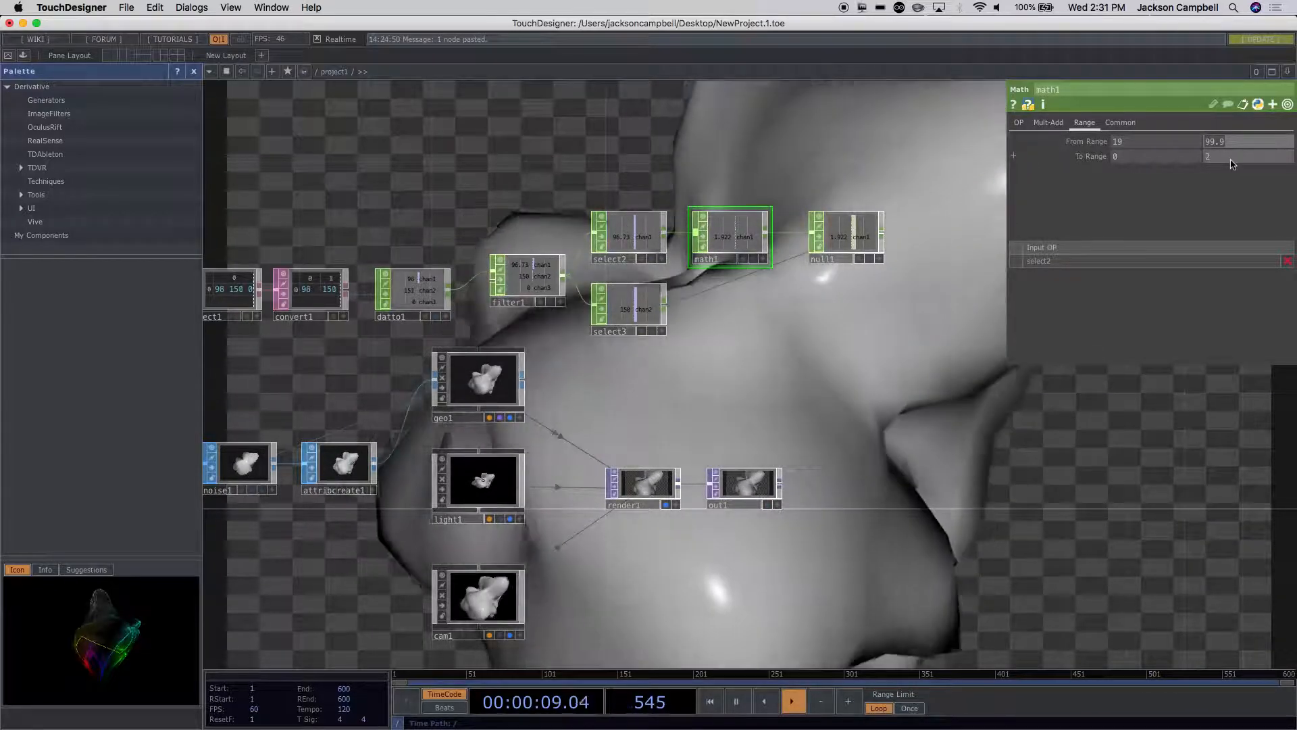
type("20")
key("Return")
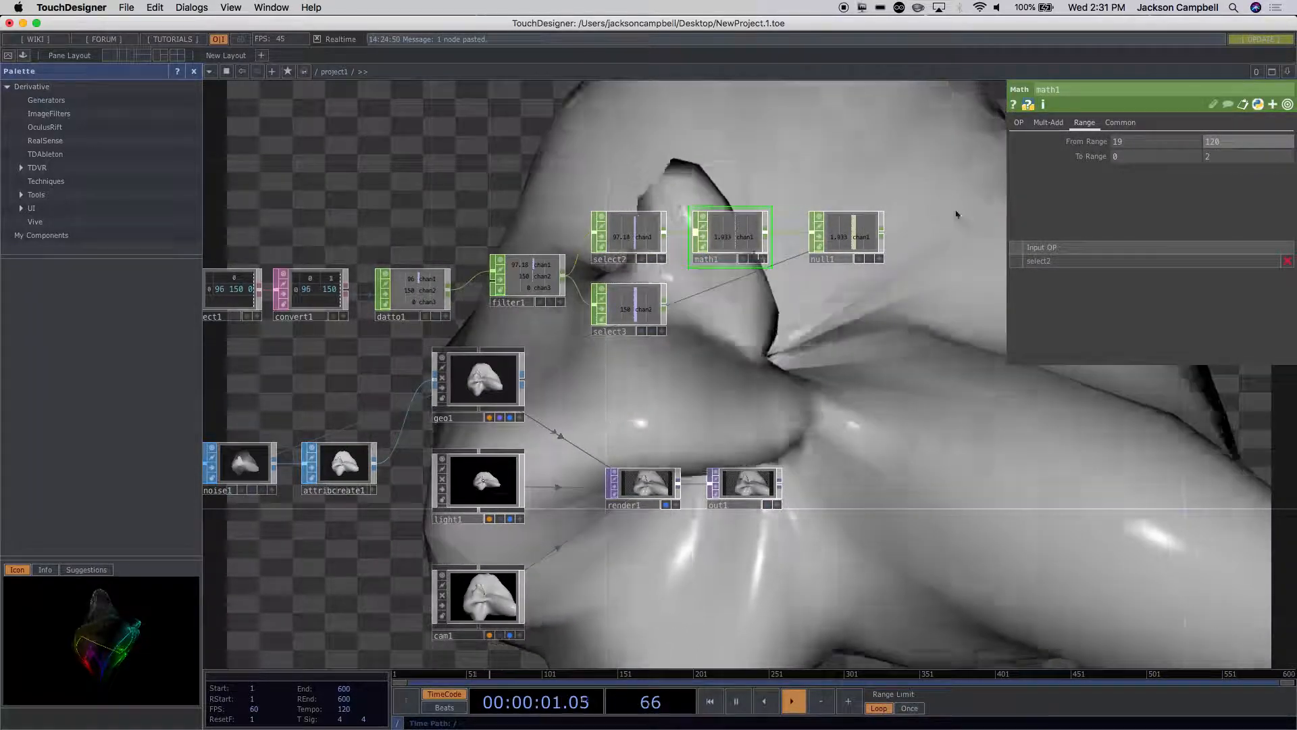
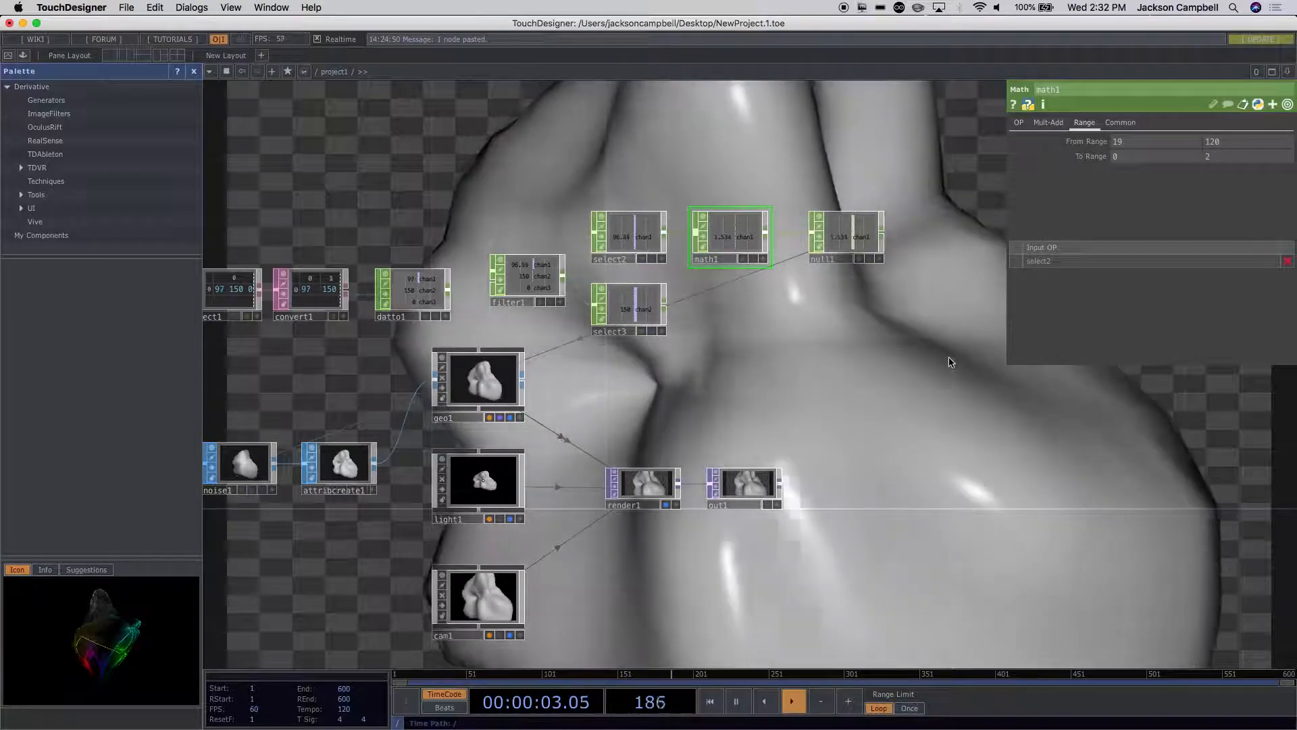
Step: Set the upper value of math1's From Range to 100 and the upper value of its To Range to 1.5
left_click(1208, 157)
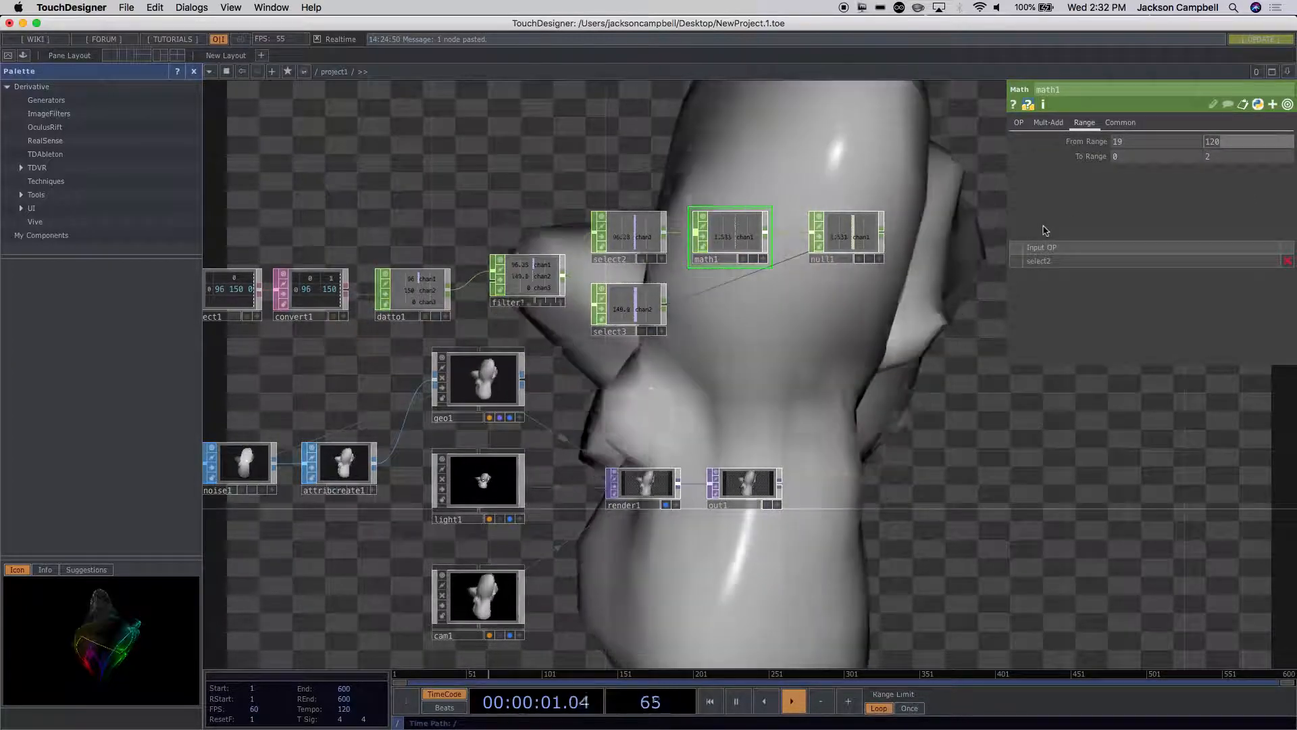
type("100")
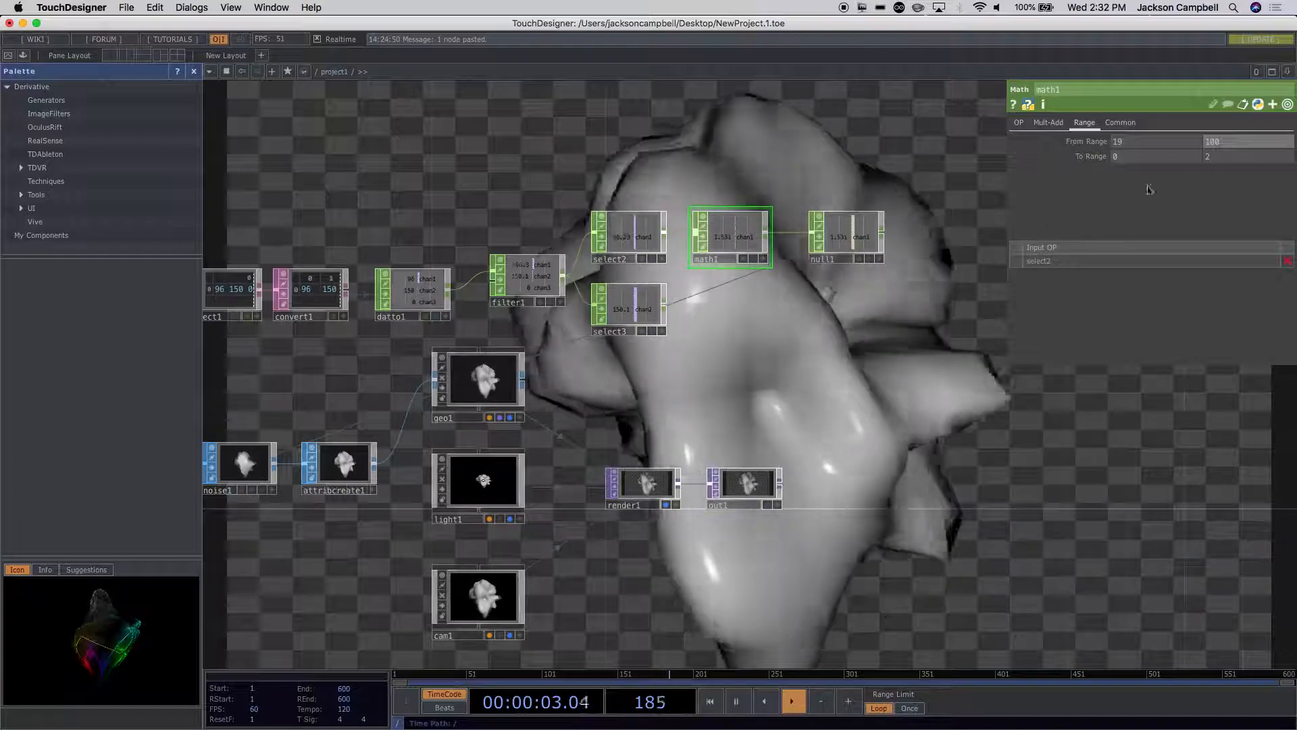
left_click(1206, 156)
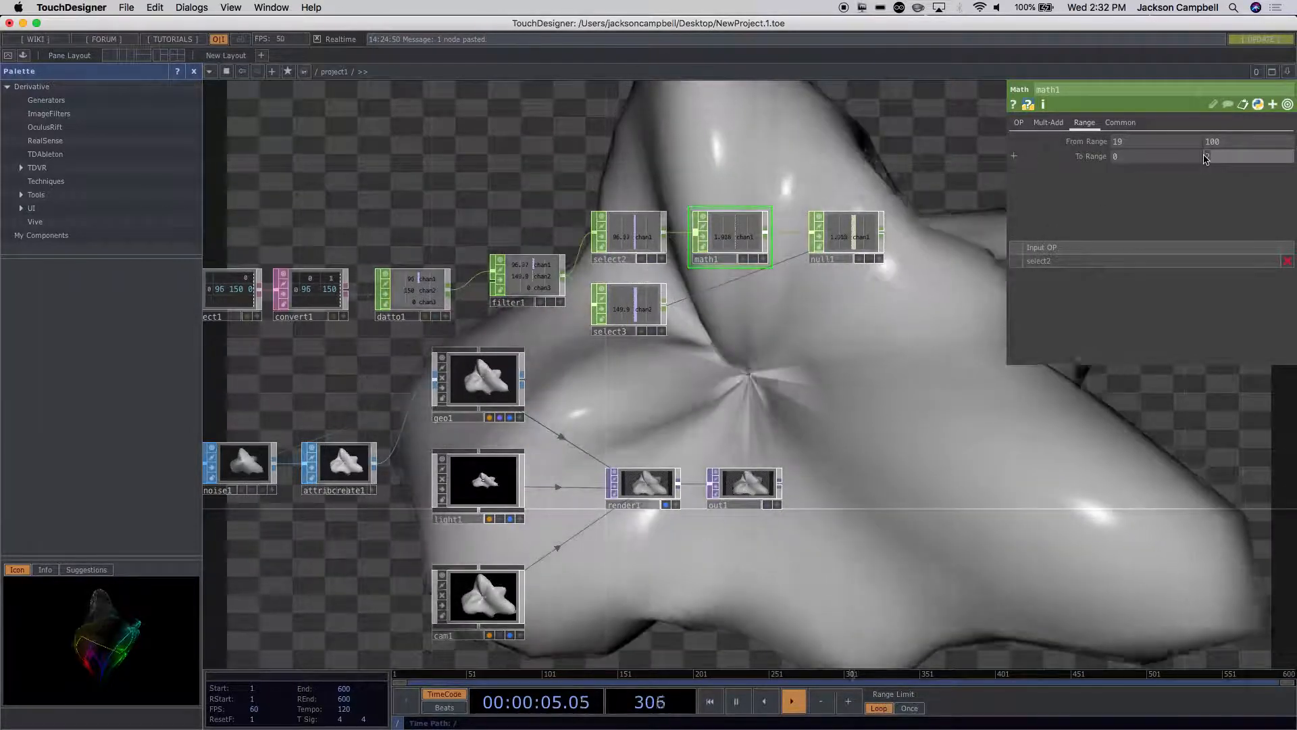
type("1.5")
key("Return")
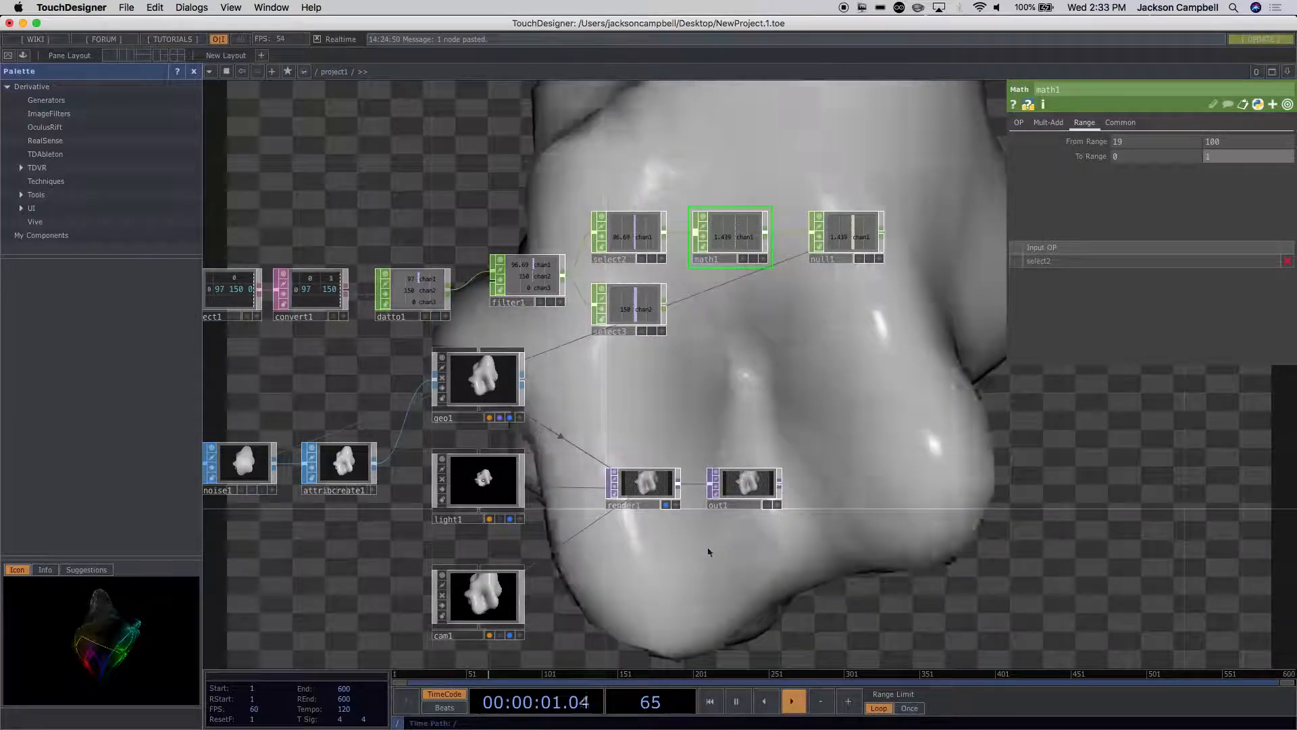
Step: Check noise1's parameters and add a Noise CHOP in the empty area above the serial chain
scroll(347, 567, "left", 5)
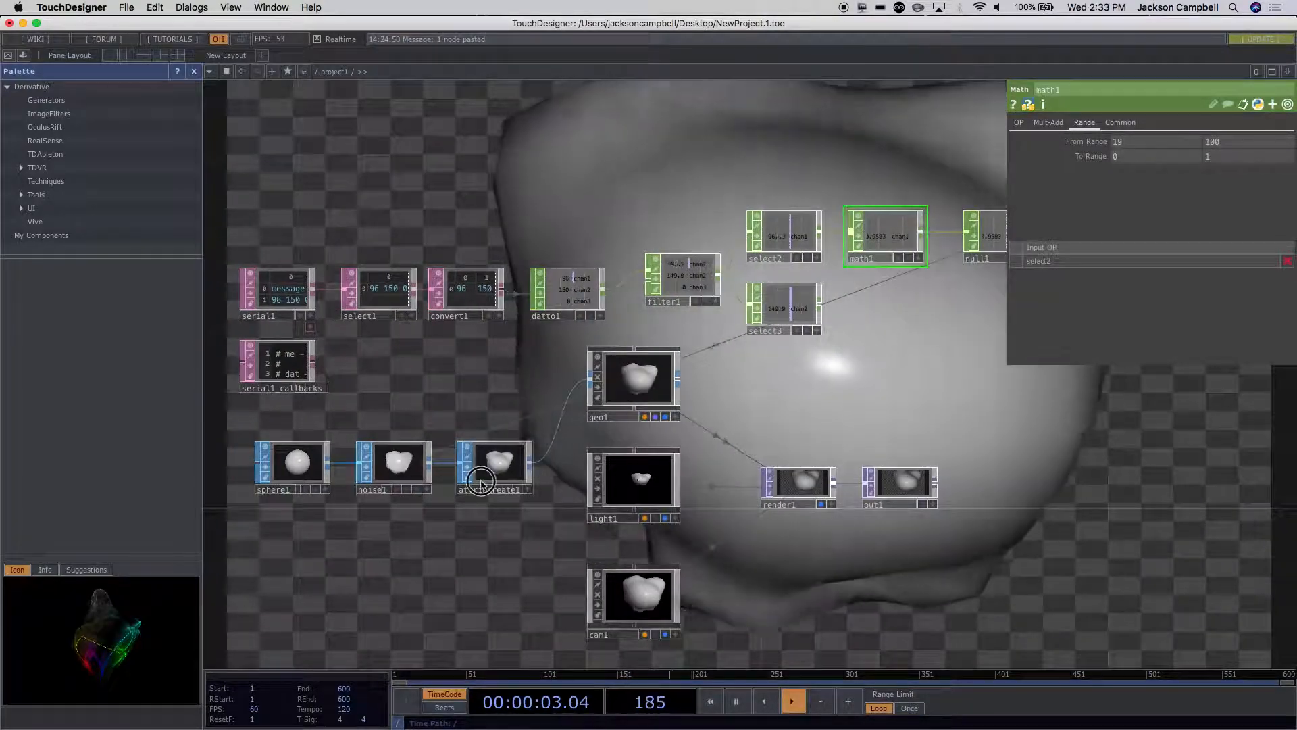
left_click(481, 481)
left_click(390, 469)
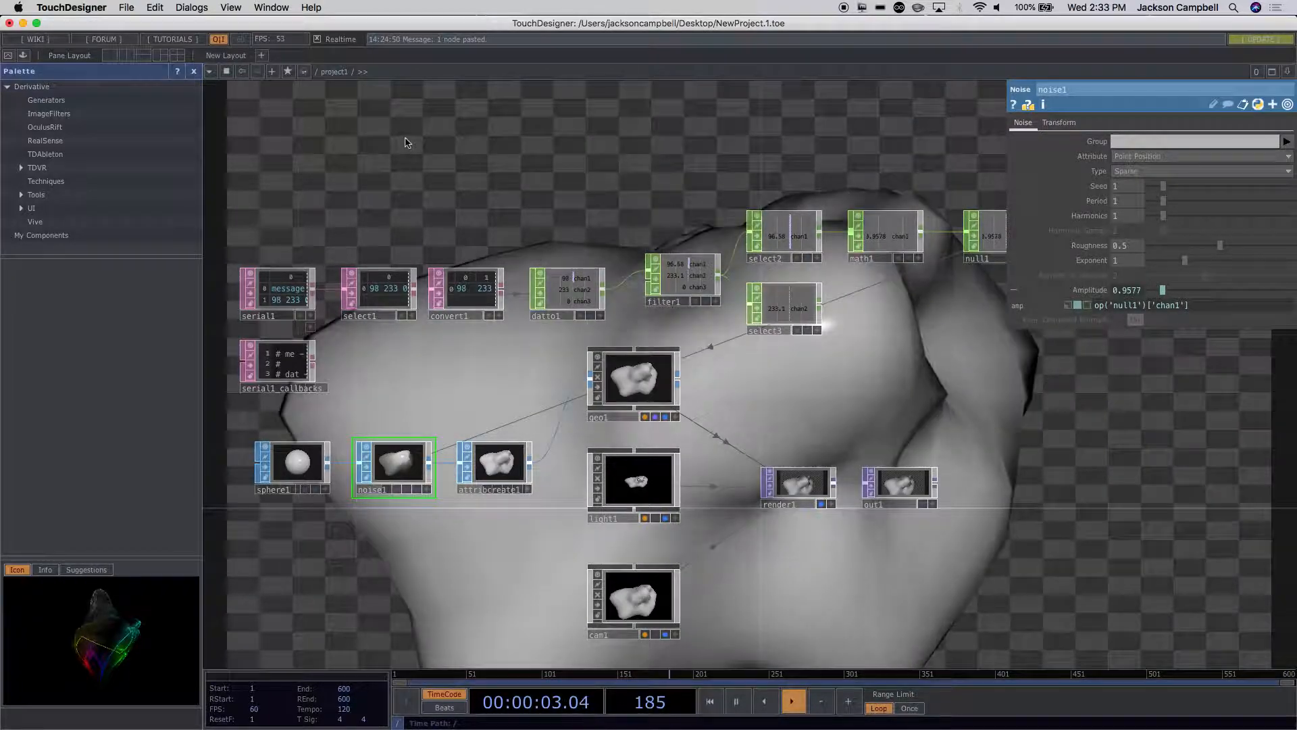
key("Tab")
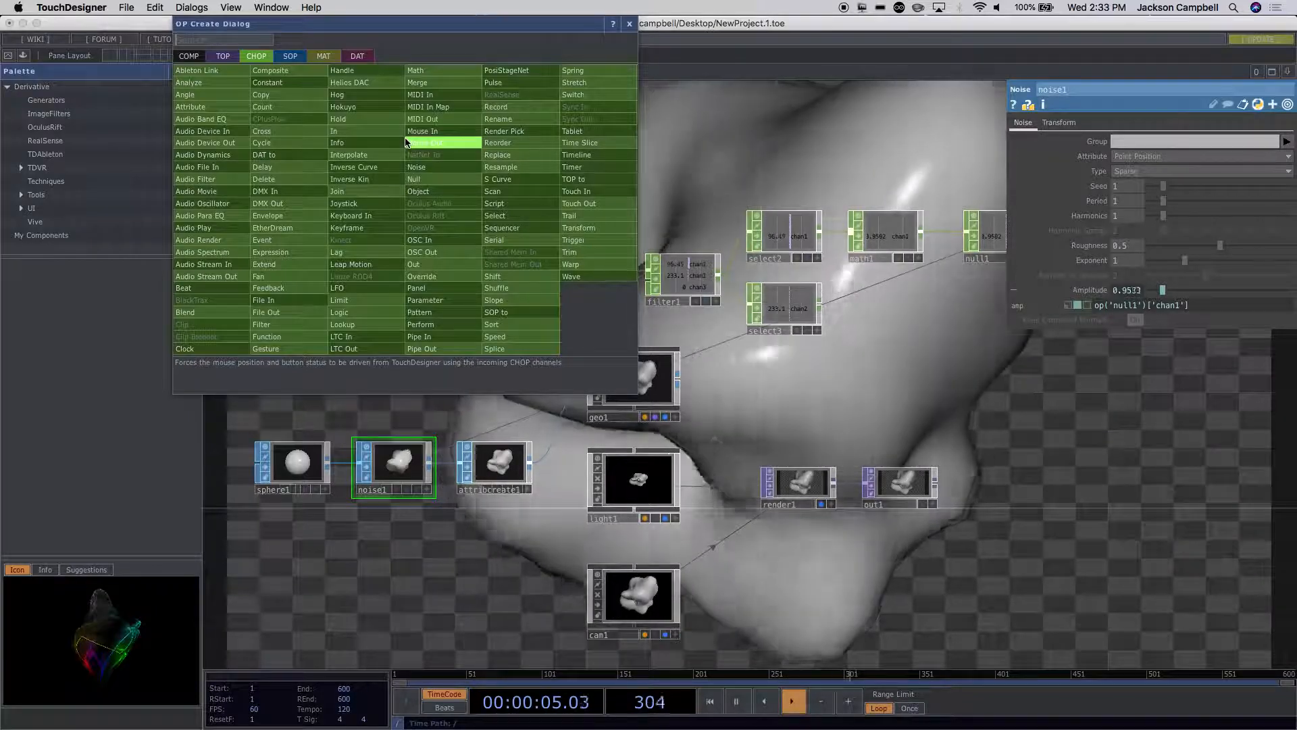
left_click(417, 166)
left_click(381, 169)
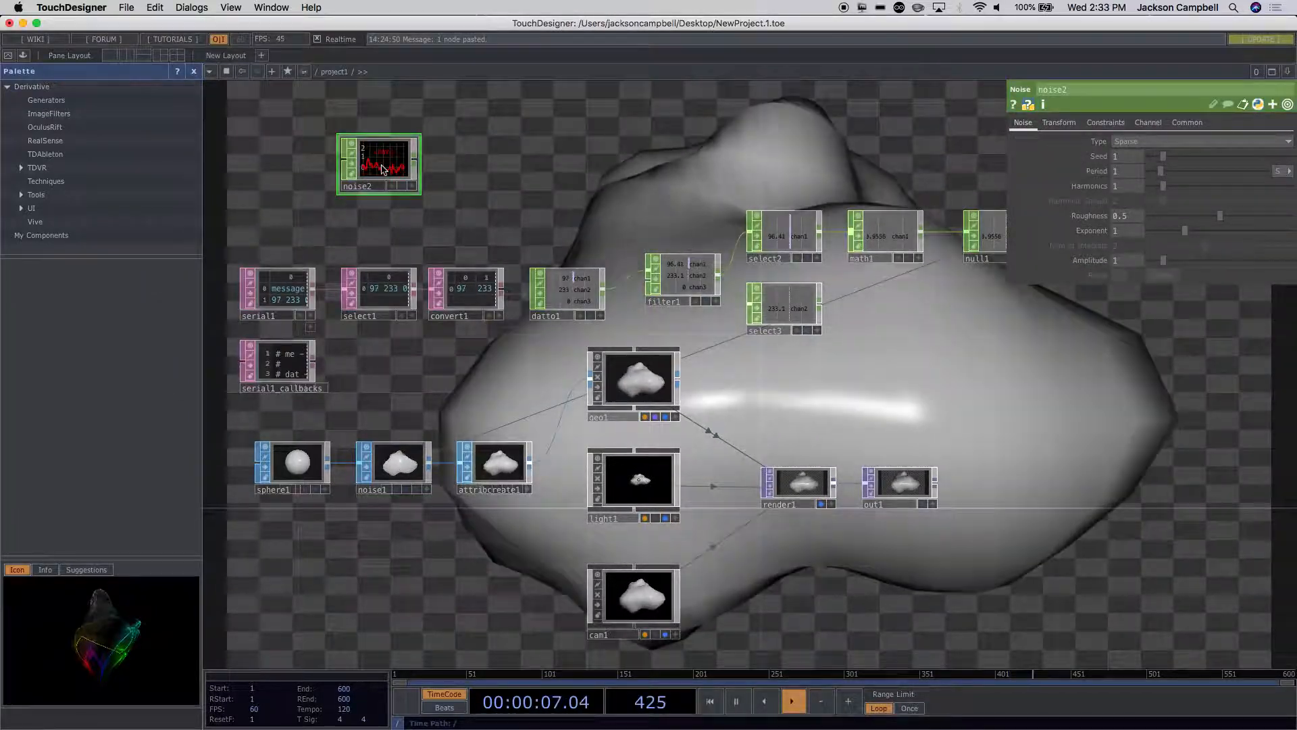
Step: Turn on Time Slice for the new Noise CHOP noise2 and move the node slightly upward
scroll(466, 148, "up", 5)
left_click_drag(358, 174, 500, 199)
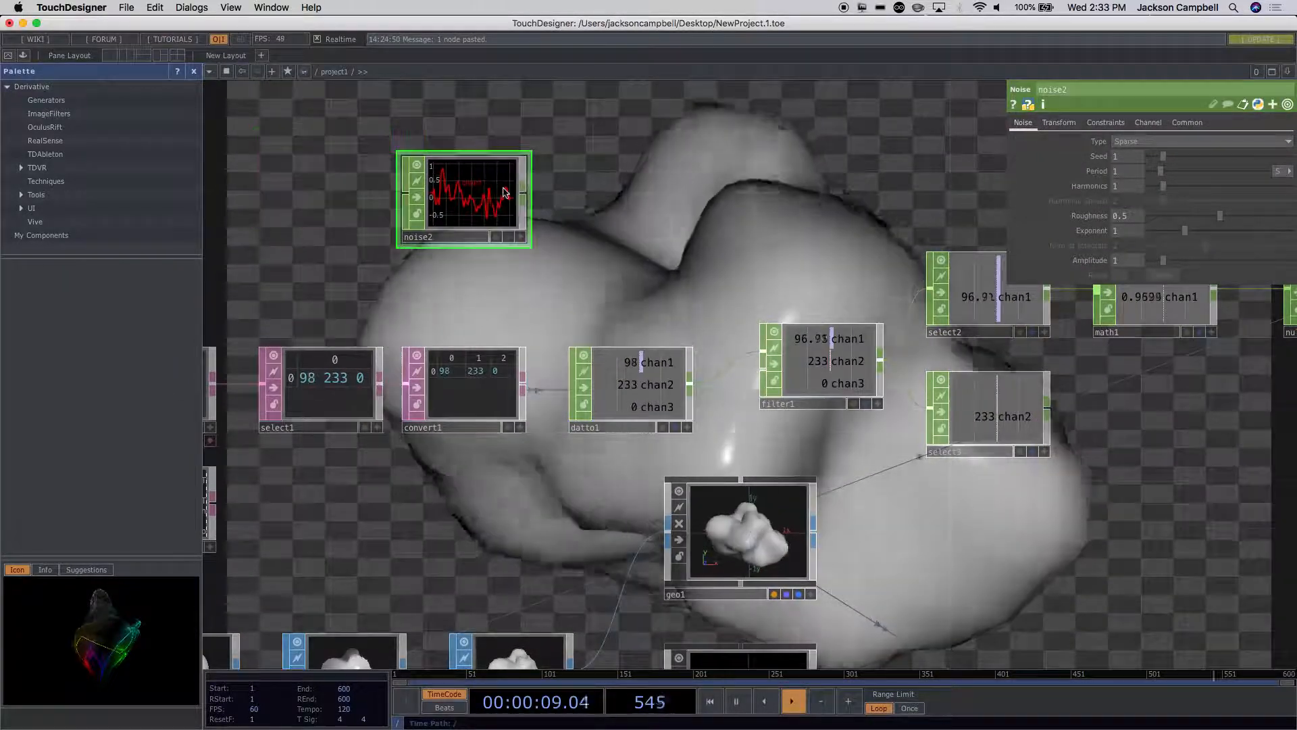
scroll(500, 200, "up", 3)
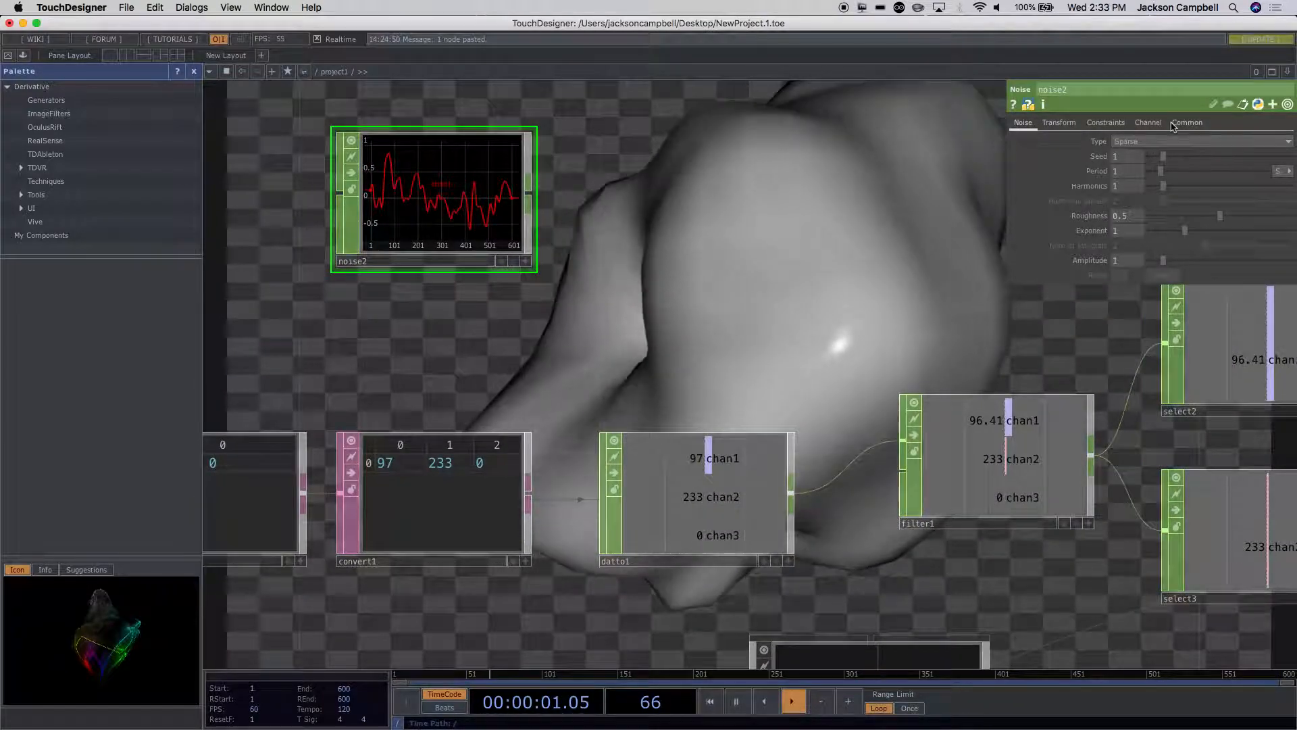
left_click(1187, 122)
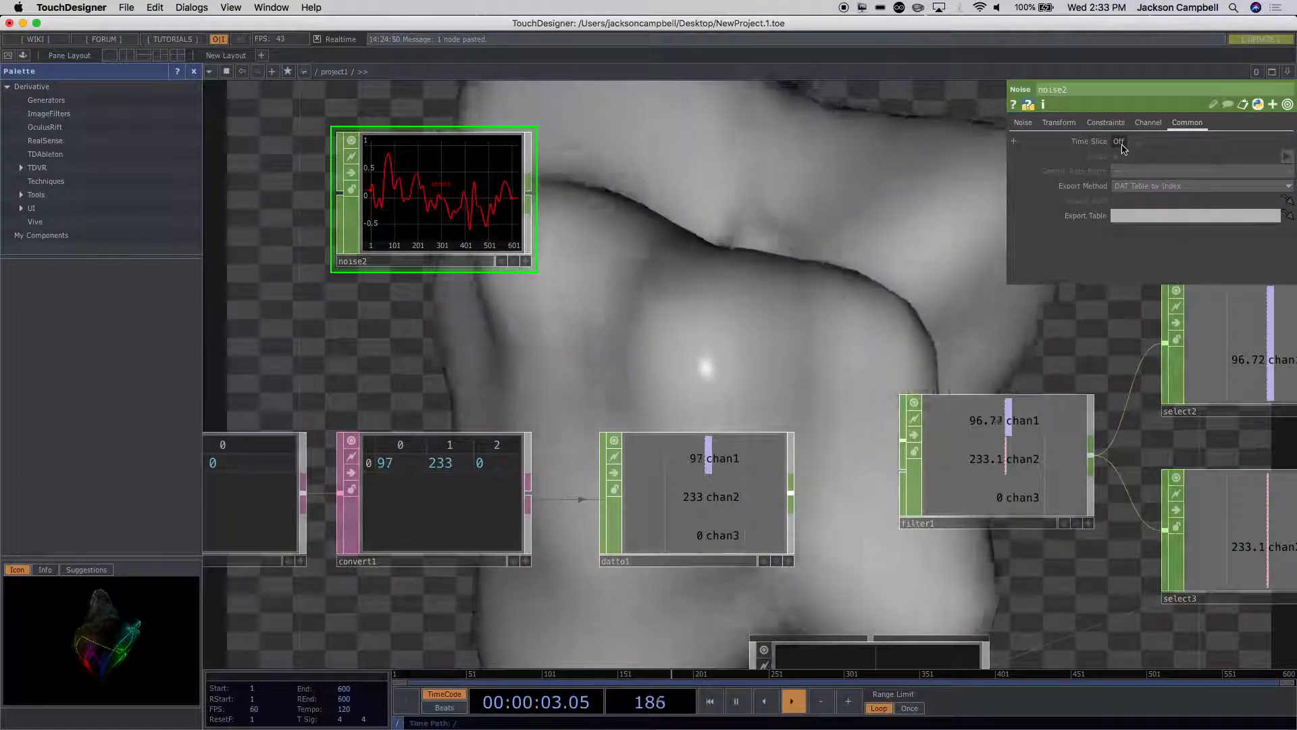
left_click(1123, 142)
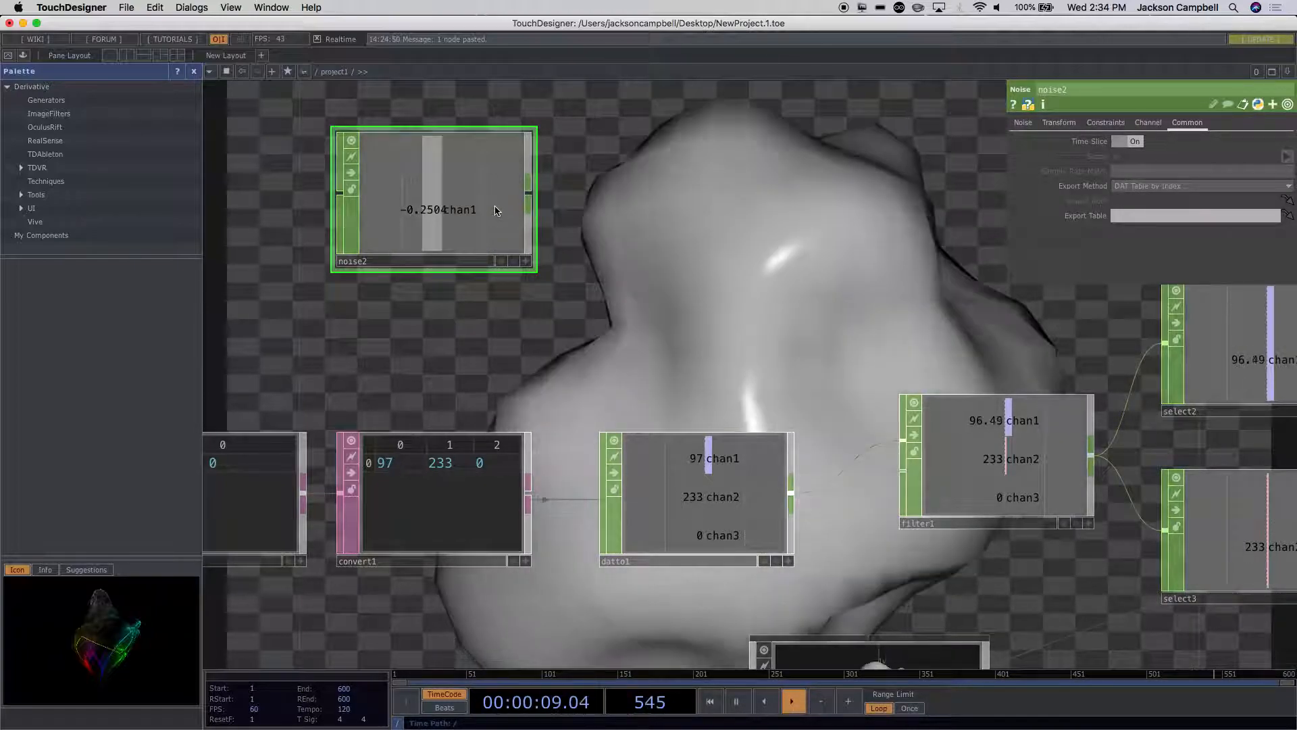
left_click_drag(498, 209, 479, 171)
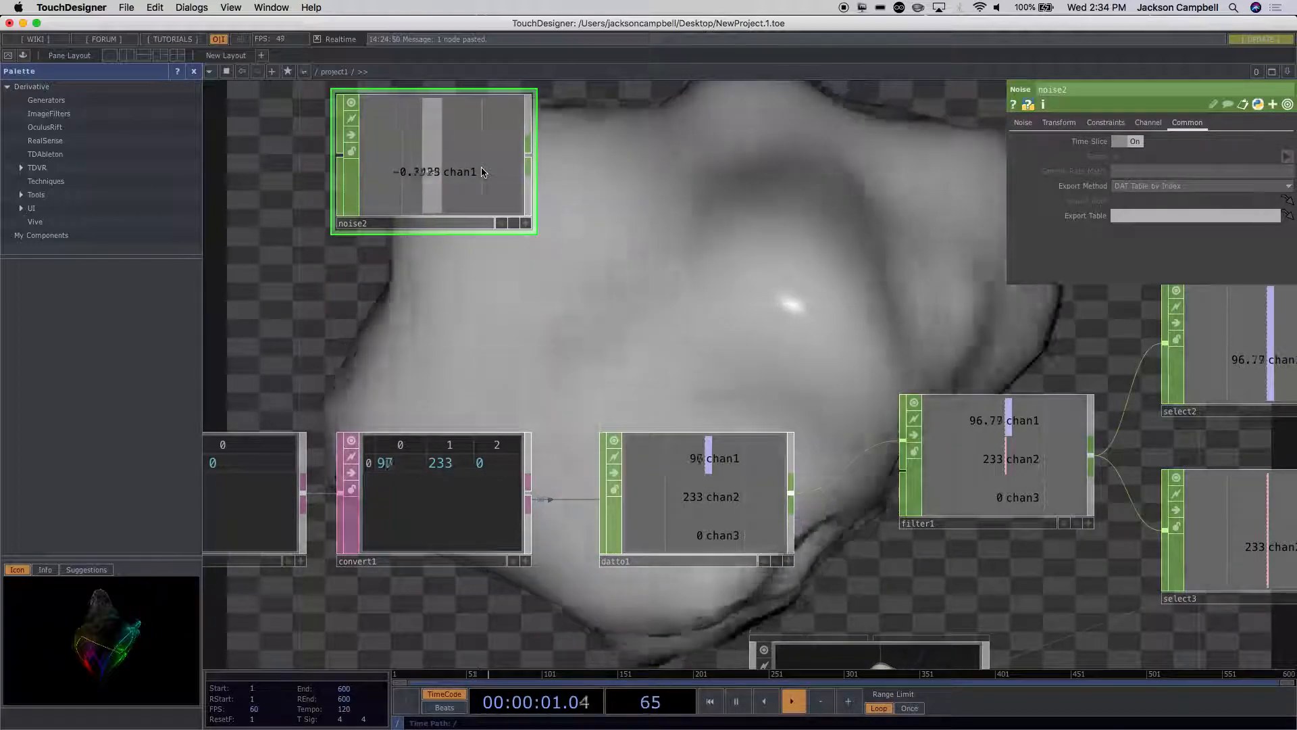
Step: Add a Noise TOP and place it directly below noise2, above convert1
key("Tab")
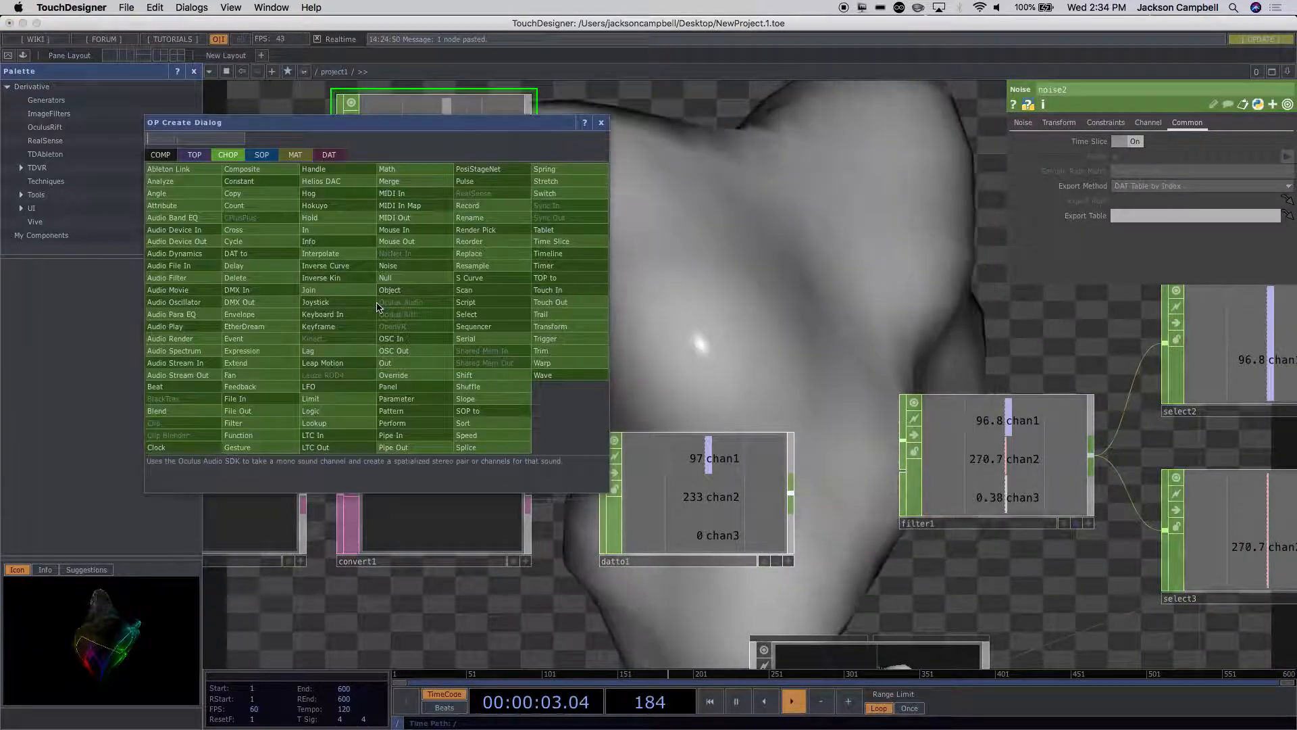
left_click(194, 155)
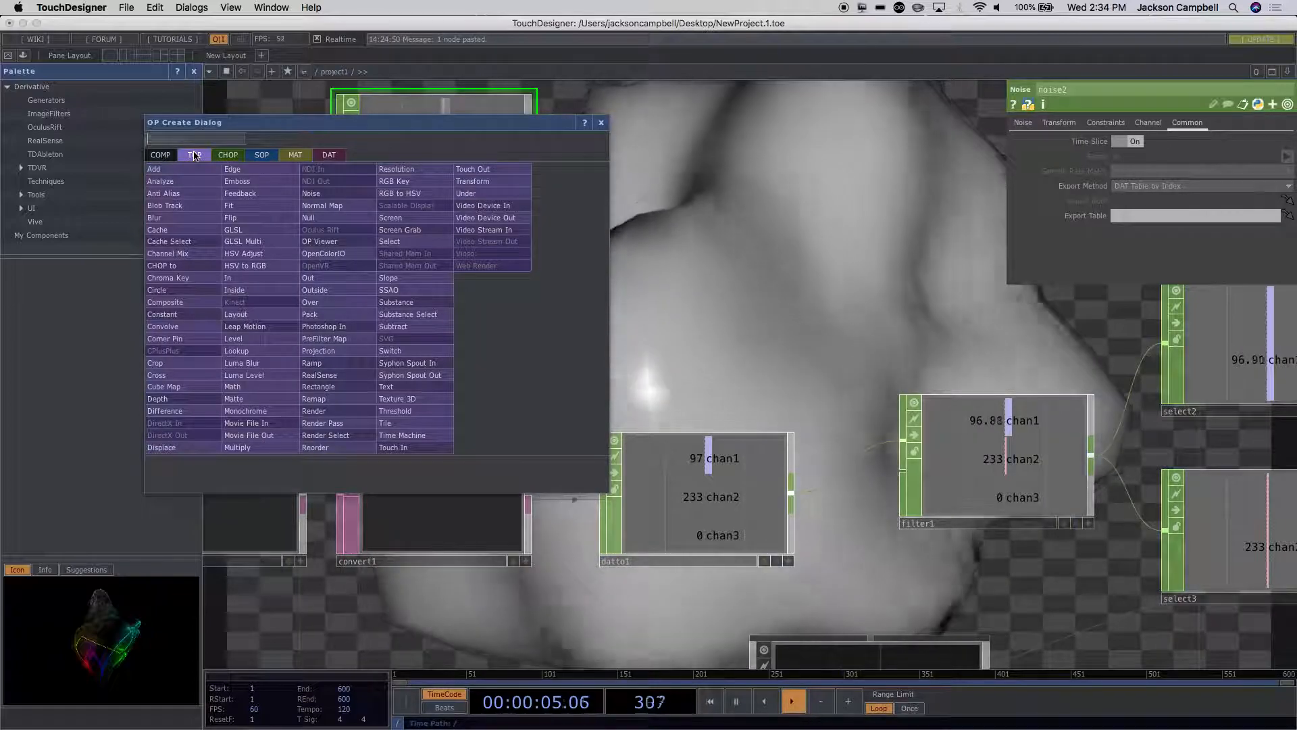
type("noi")
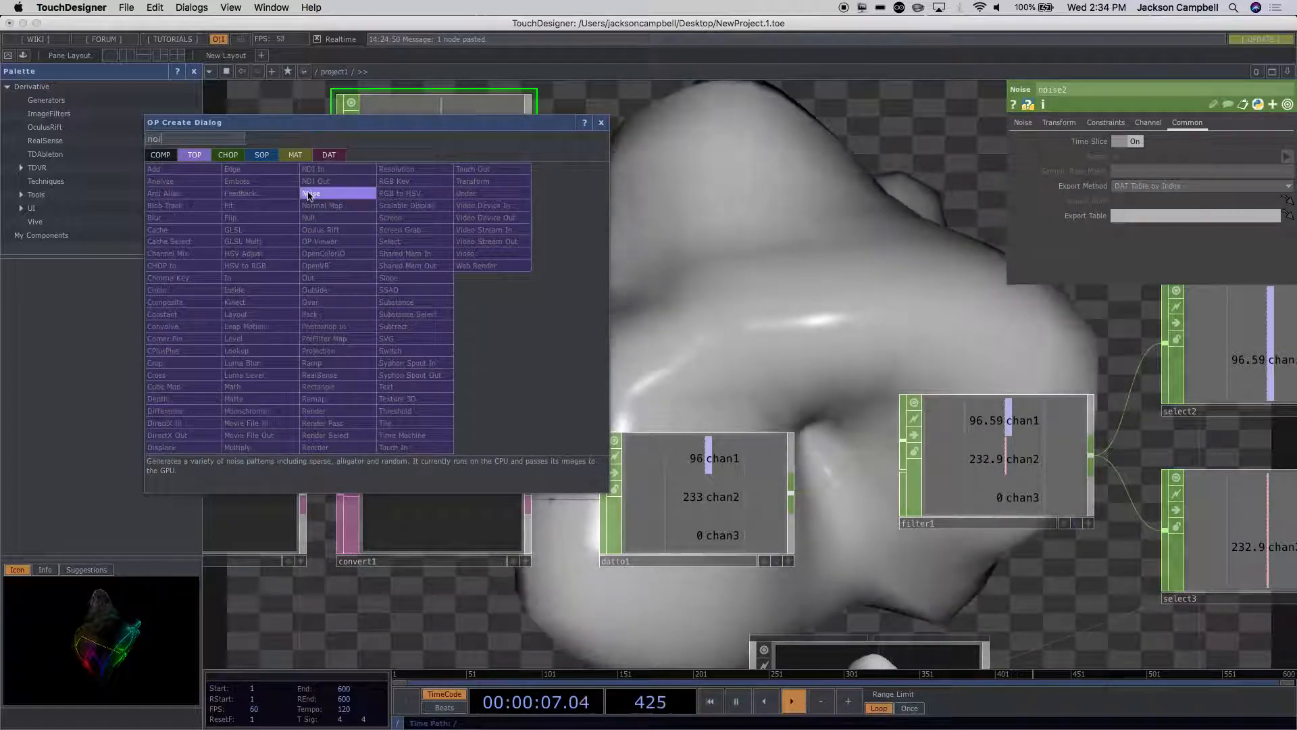
left_click(307, 194)
left_click(405, 318)
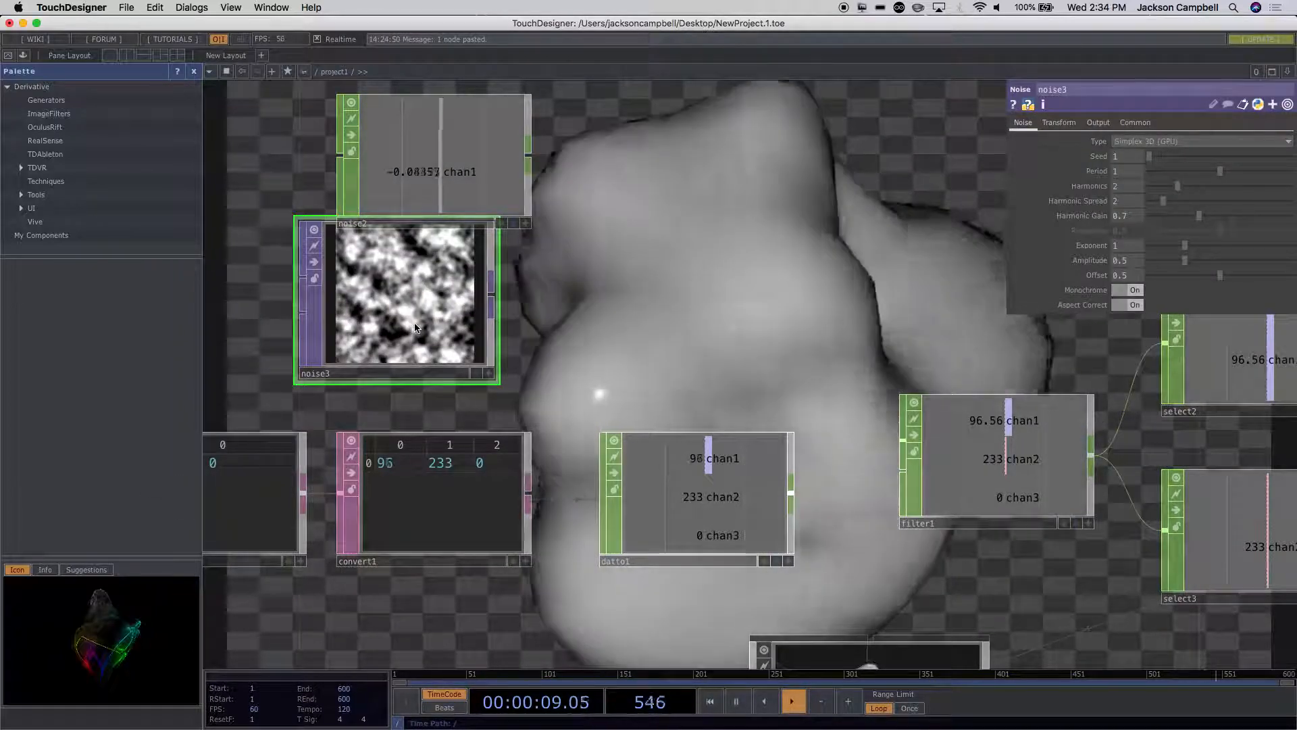
left_click_drag(415, 325, 443, 350)
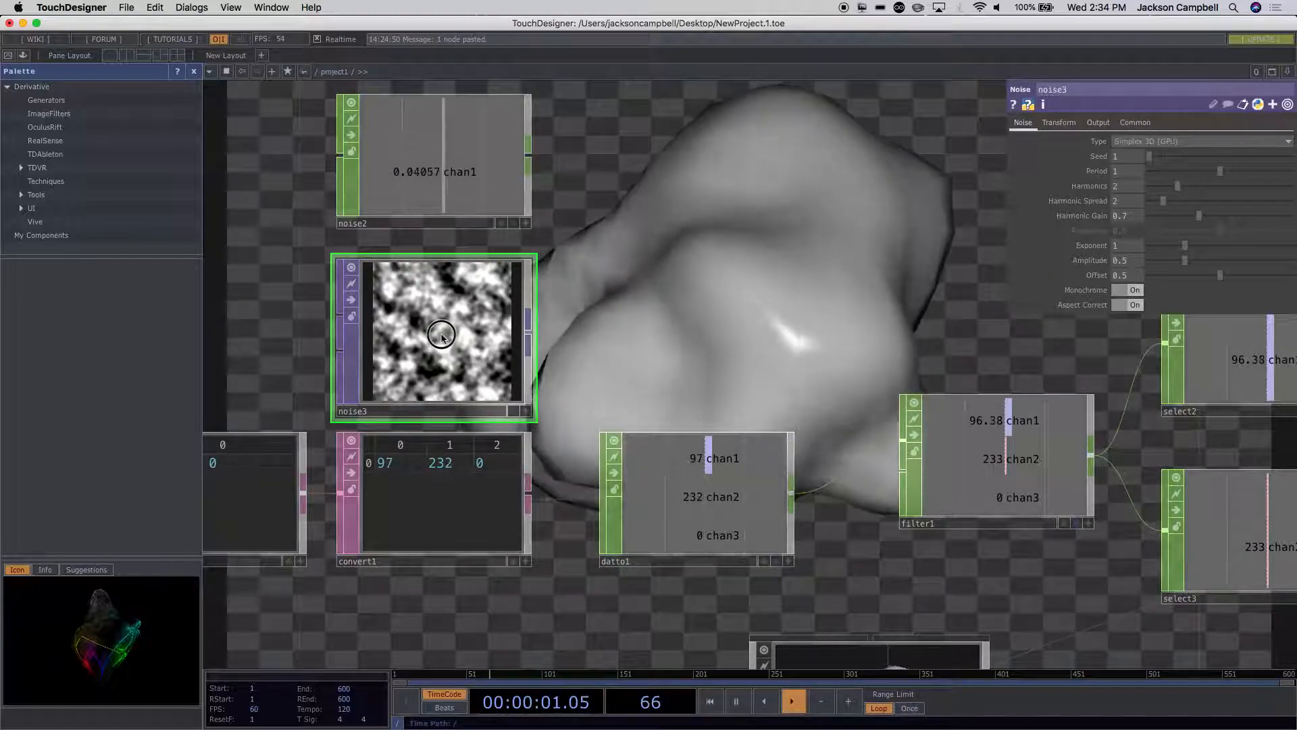
Step: Drive the Z value of noise3's Translate with the expression absTime.frame
left_click(1135, 123)
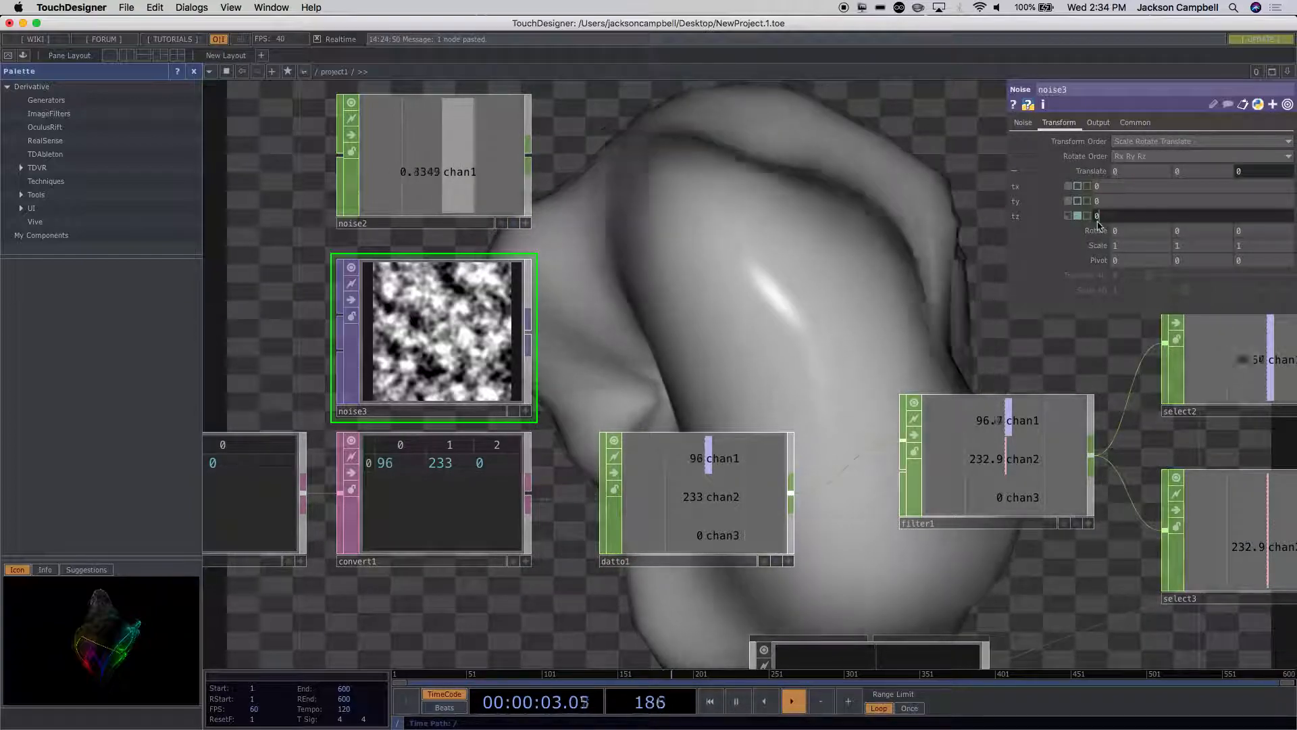
left_click(1096, 218)
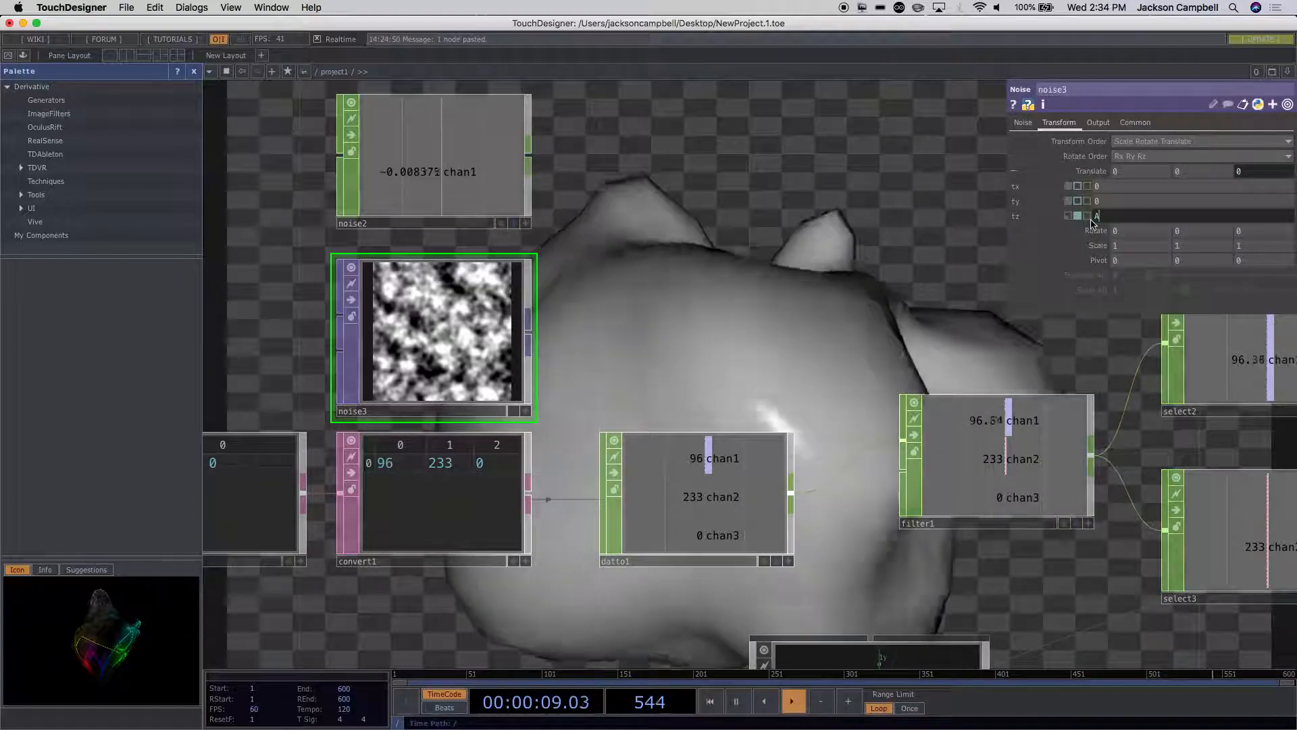
type("absT")
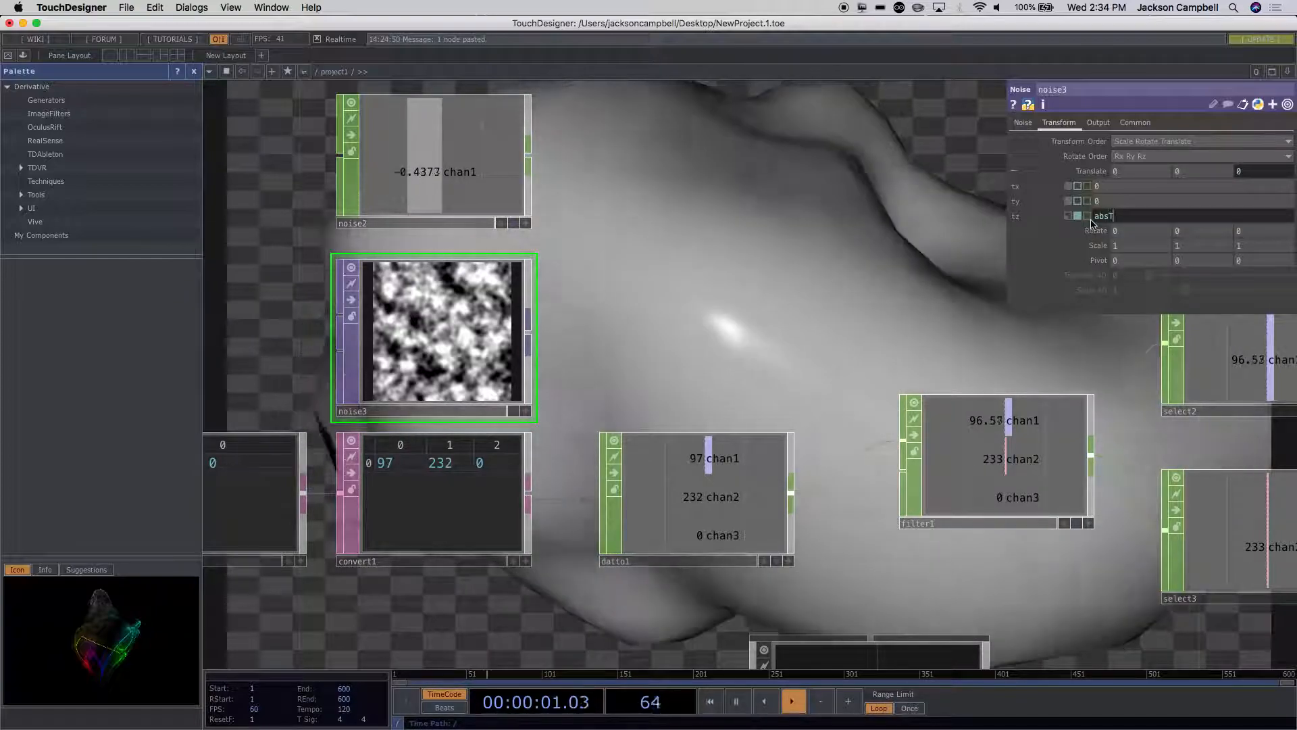
type("ime.")
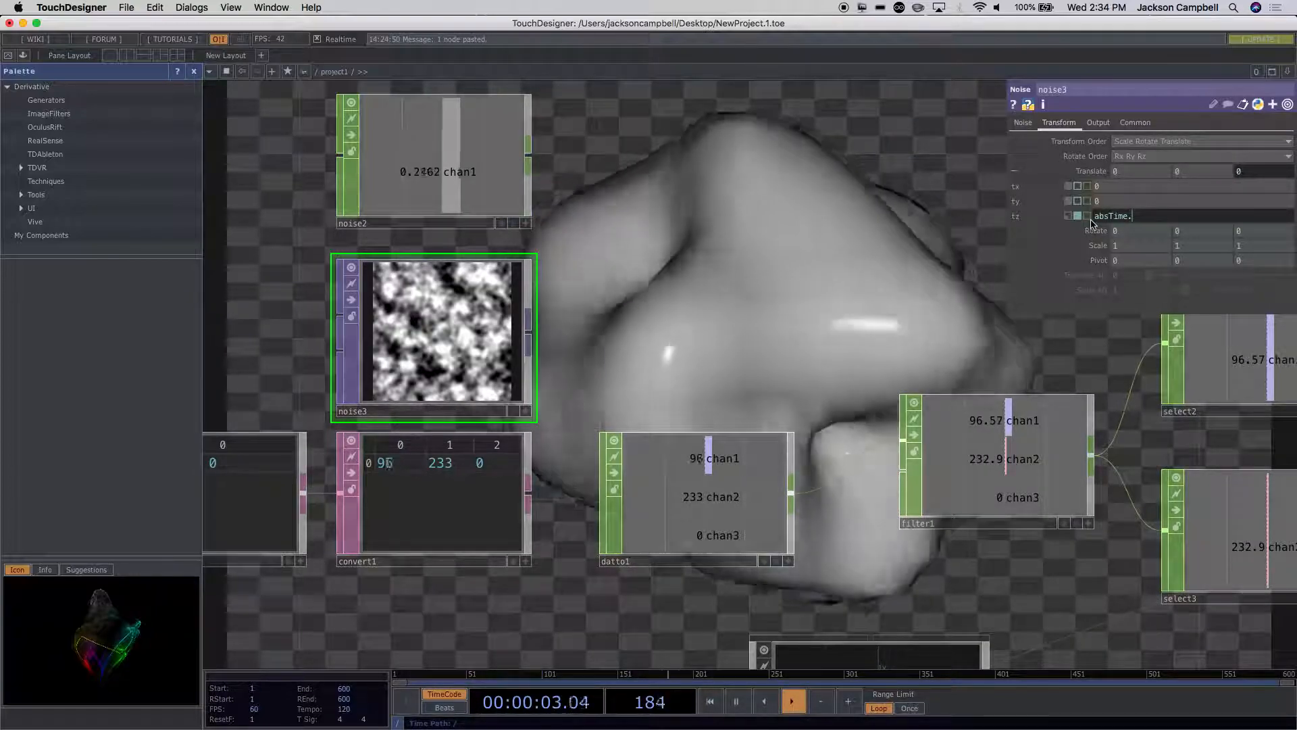
type("frame")
key("Return")
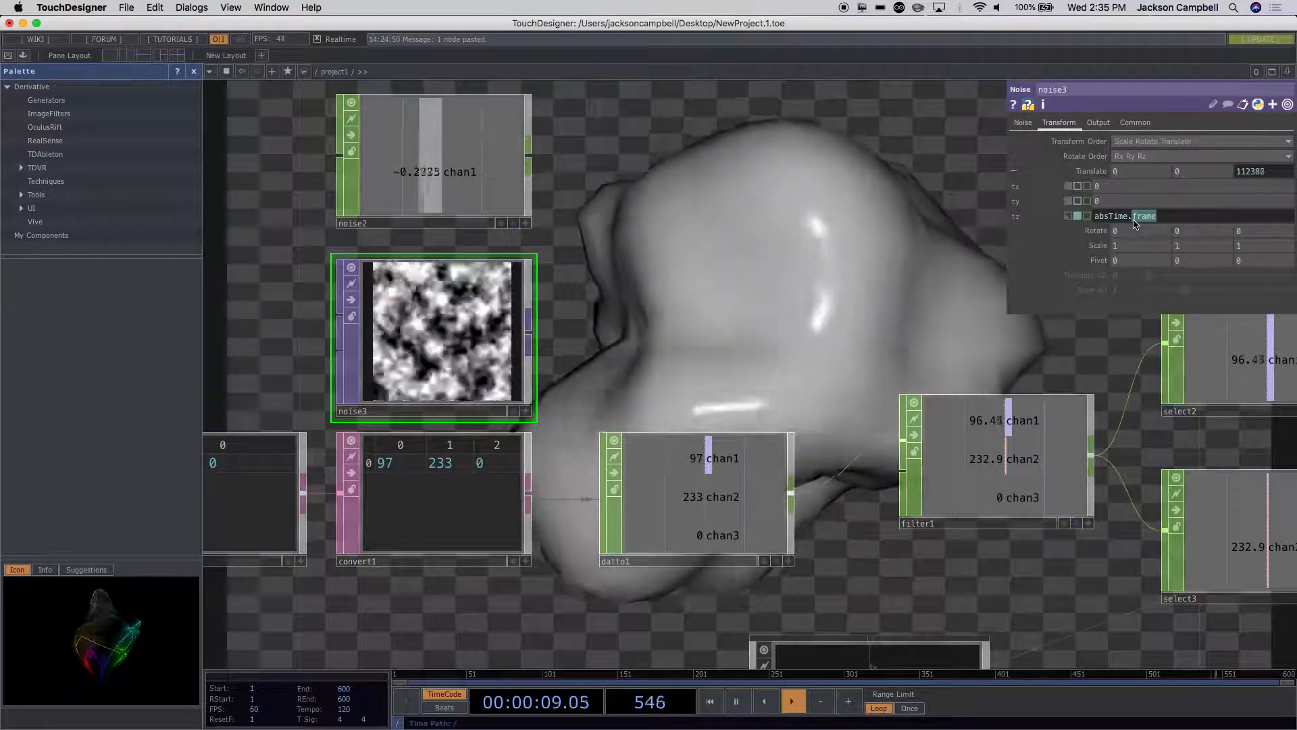
Step: Change noise3's Translate Z expression to absTime.seconds
type("seconds")
key("Return")
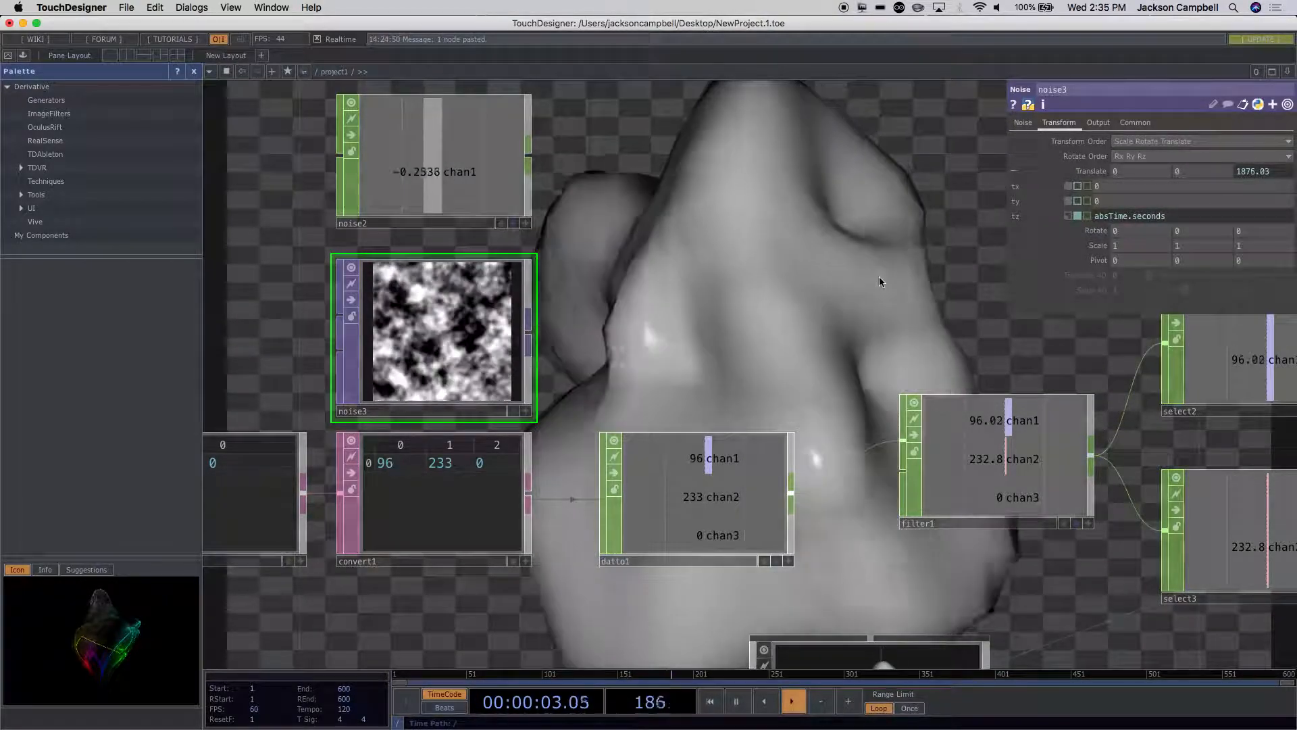
Step: Compare noise3 with noise1 and examine the expression that drives noise1's Translate Z
mouse_move(474, 326)
left_mouse_down()
mouse_move(472, 289)
mouse_move(474, 324)
left_mouse_up()
scroll(622, 342, "down", 5)
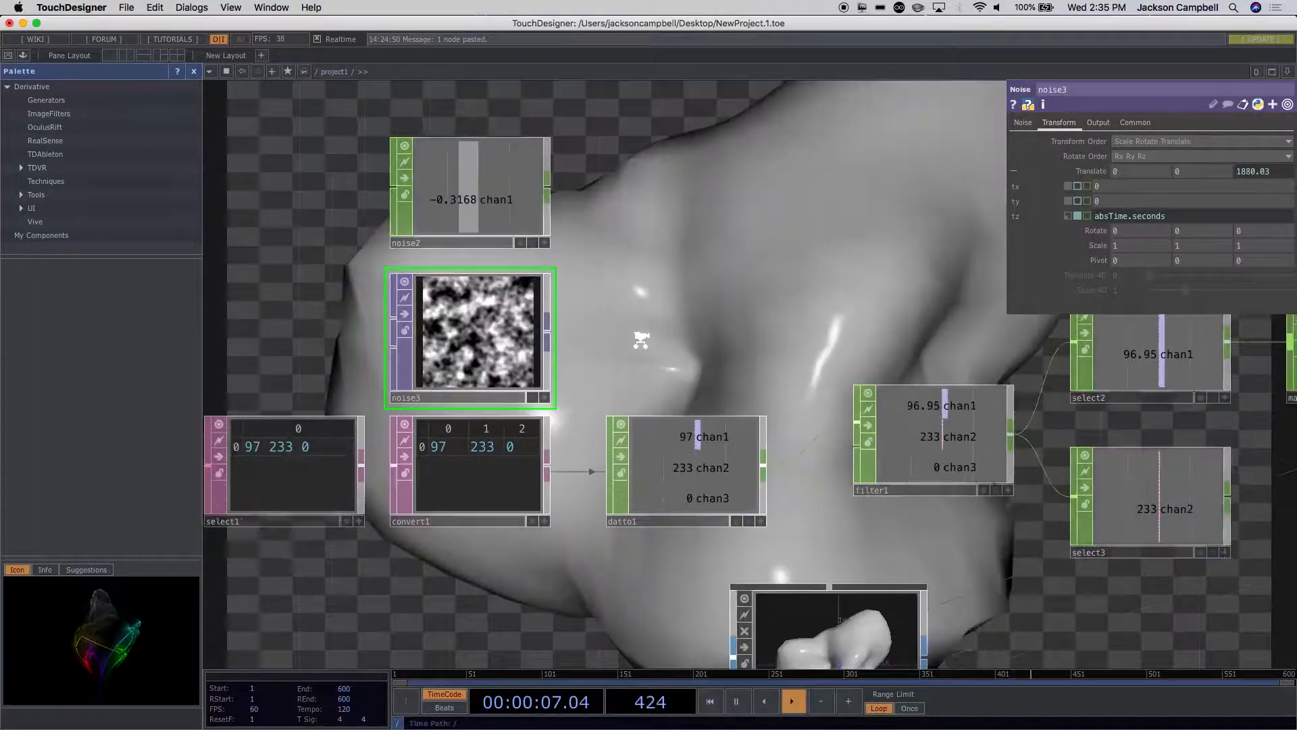
left_click_drag(603, 478, 680, 295)
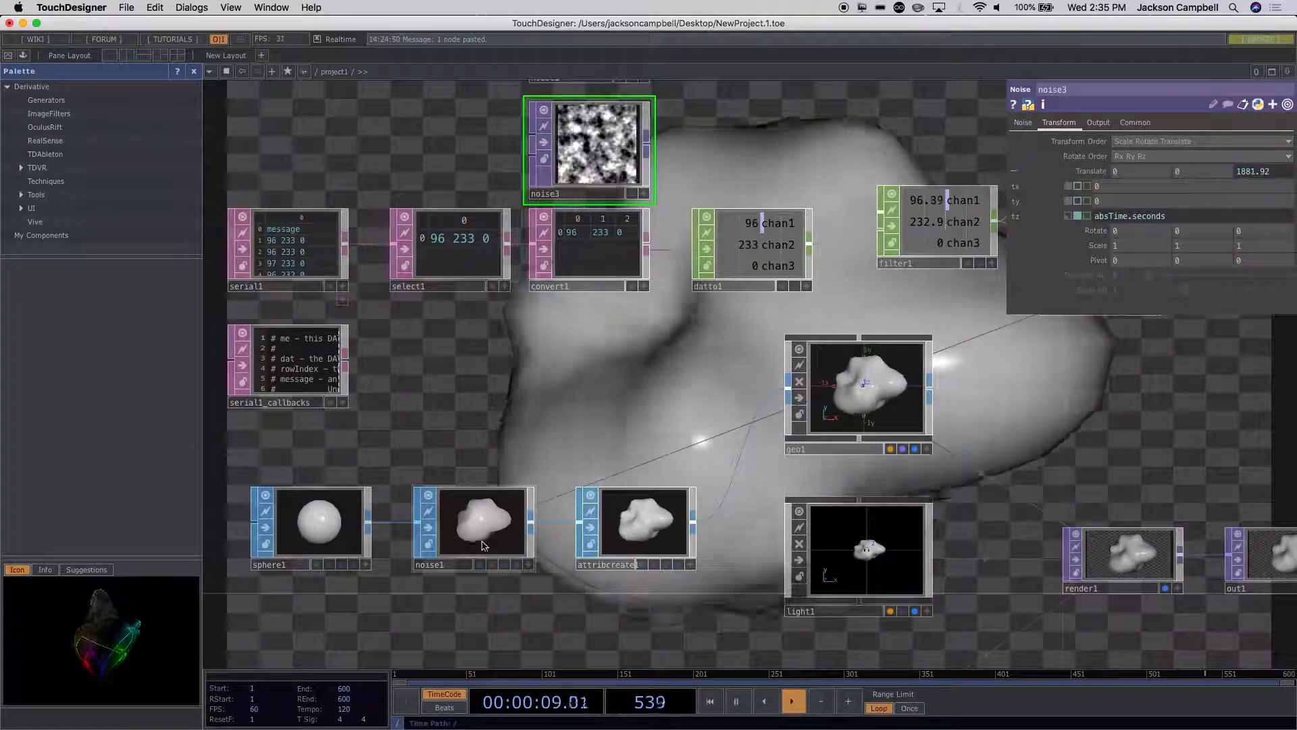
left_click(484, 544)
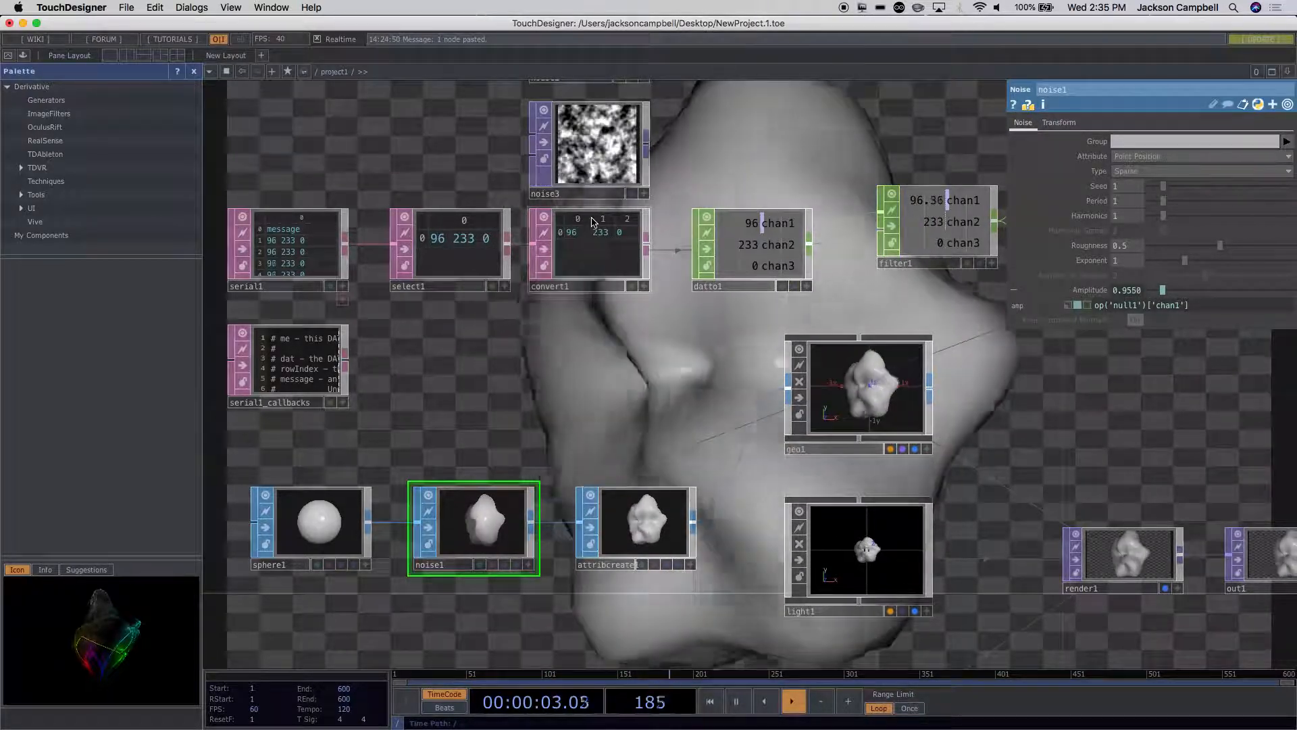
left_click(596, 143)
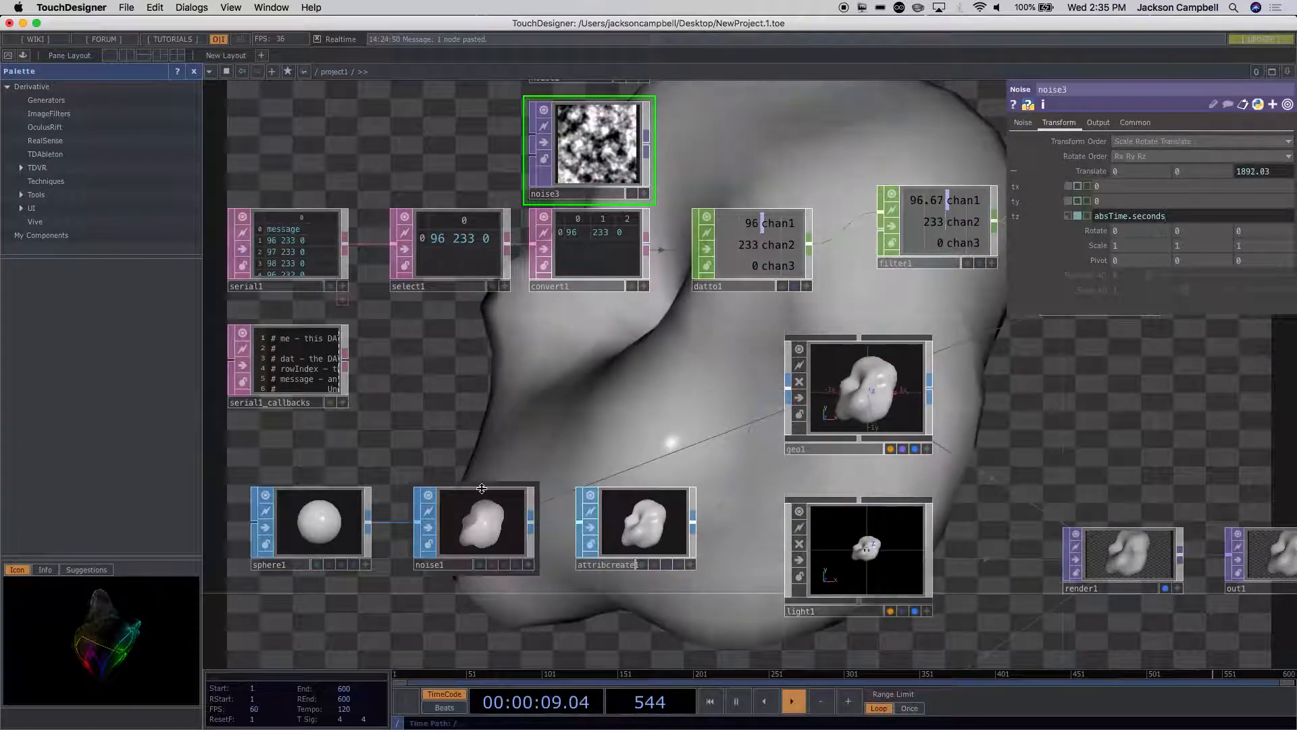
left_click(473, 530)
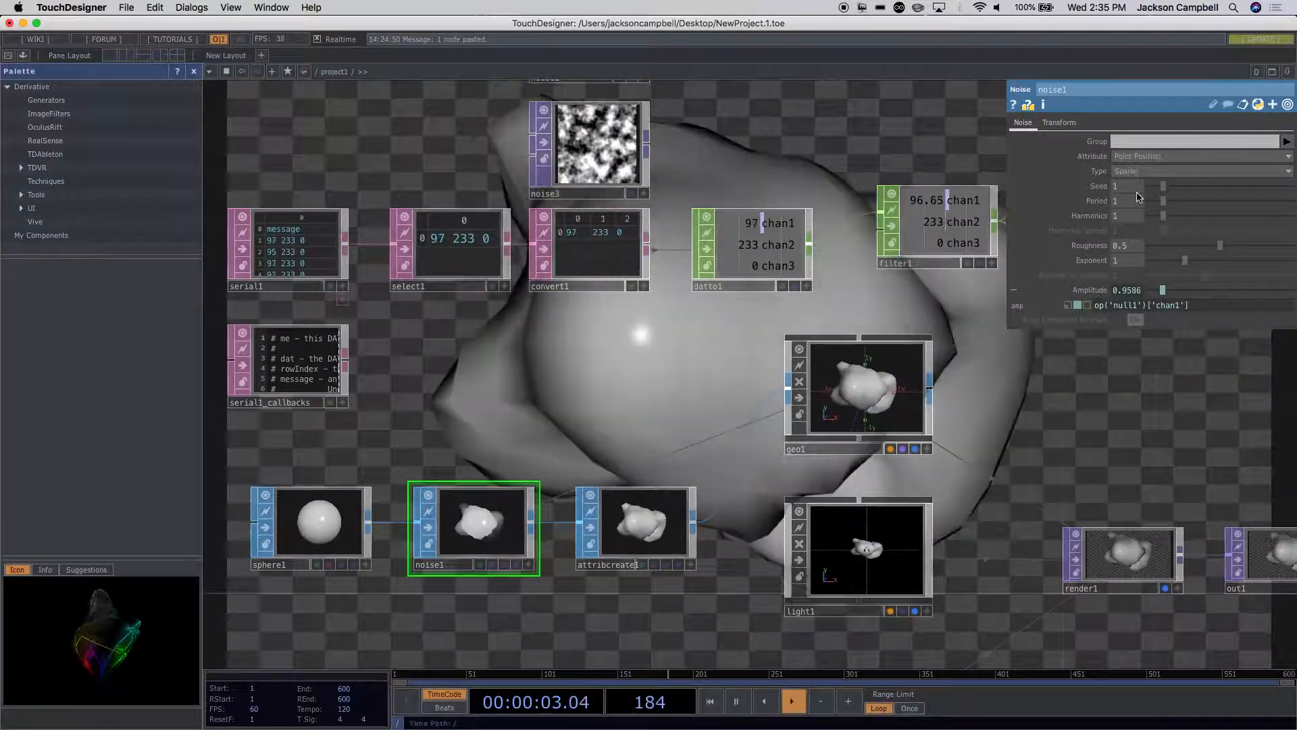
left_click(1060, 125)
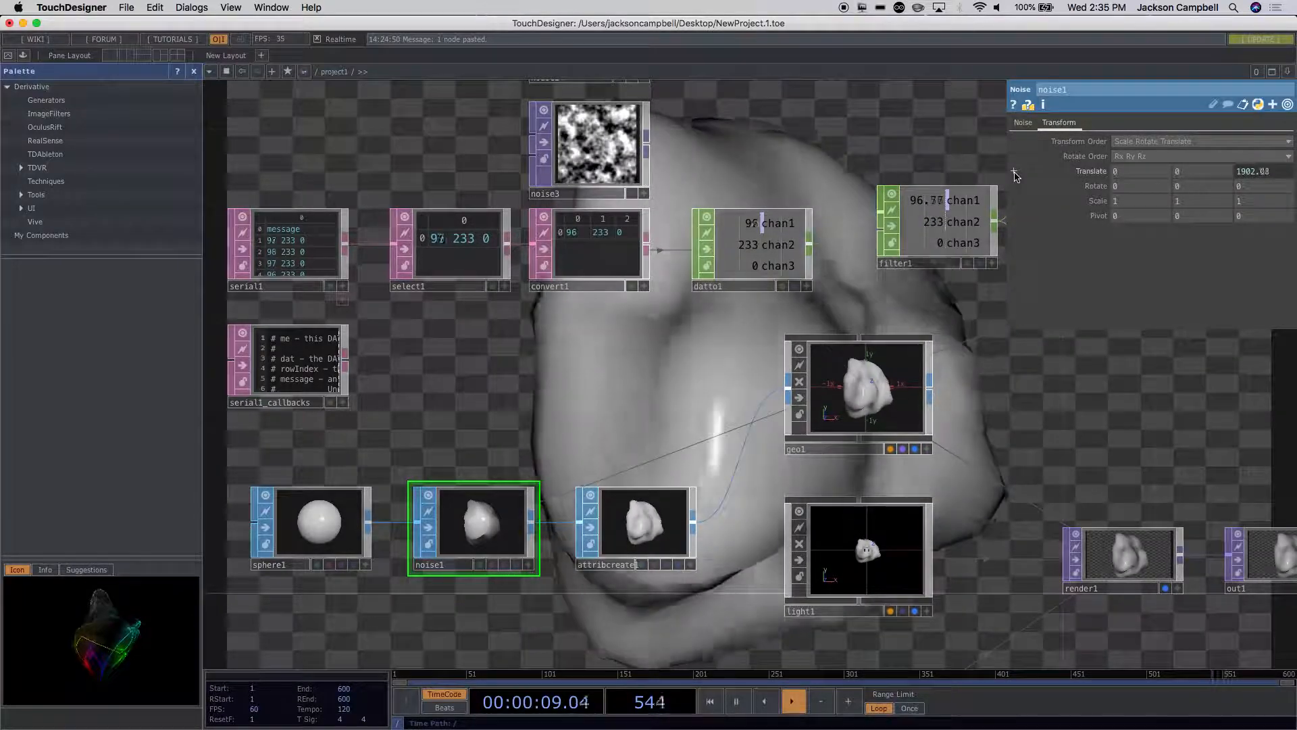
left_click(1014, 172)
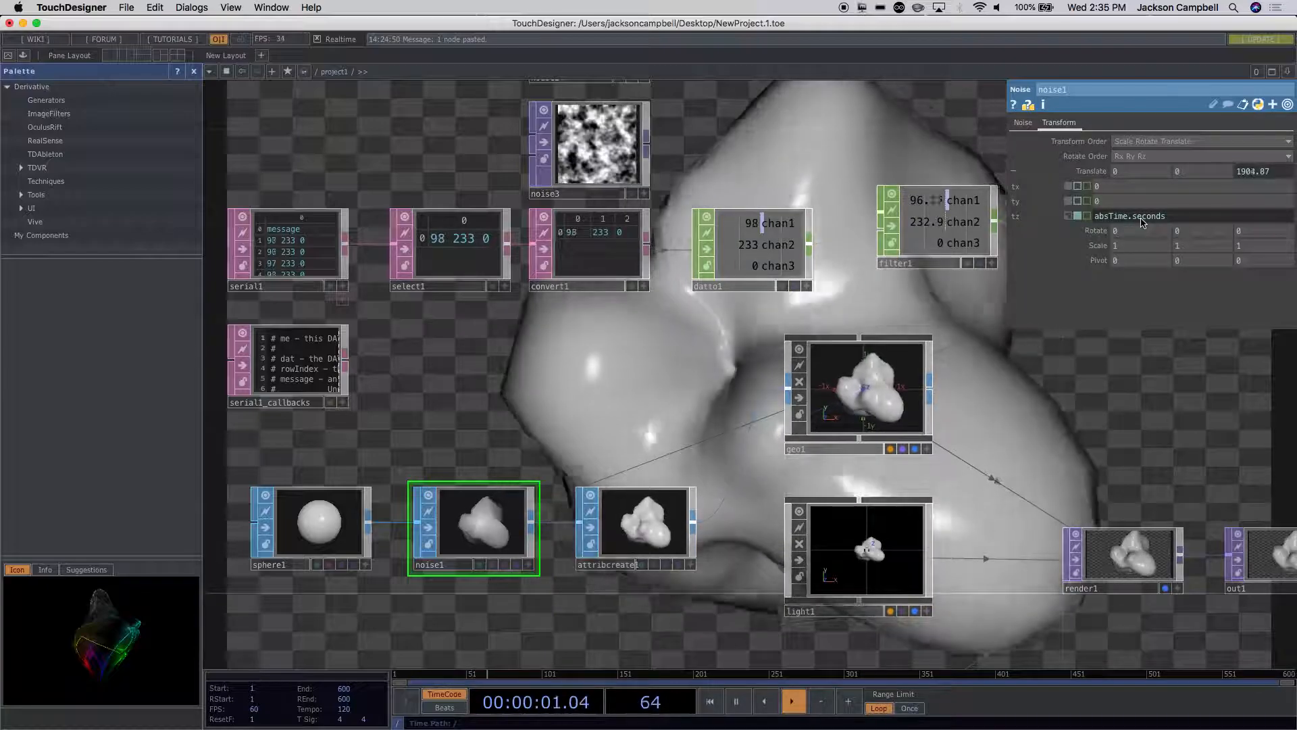
left_click(1177, 223)
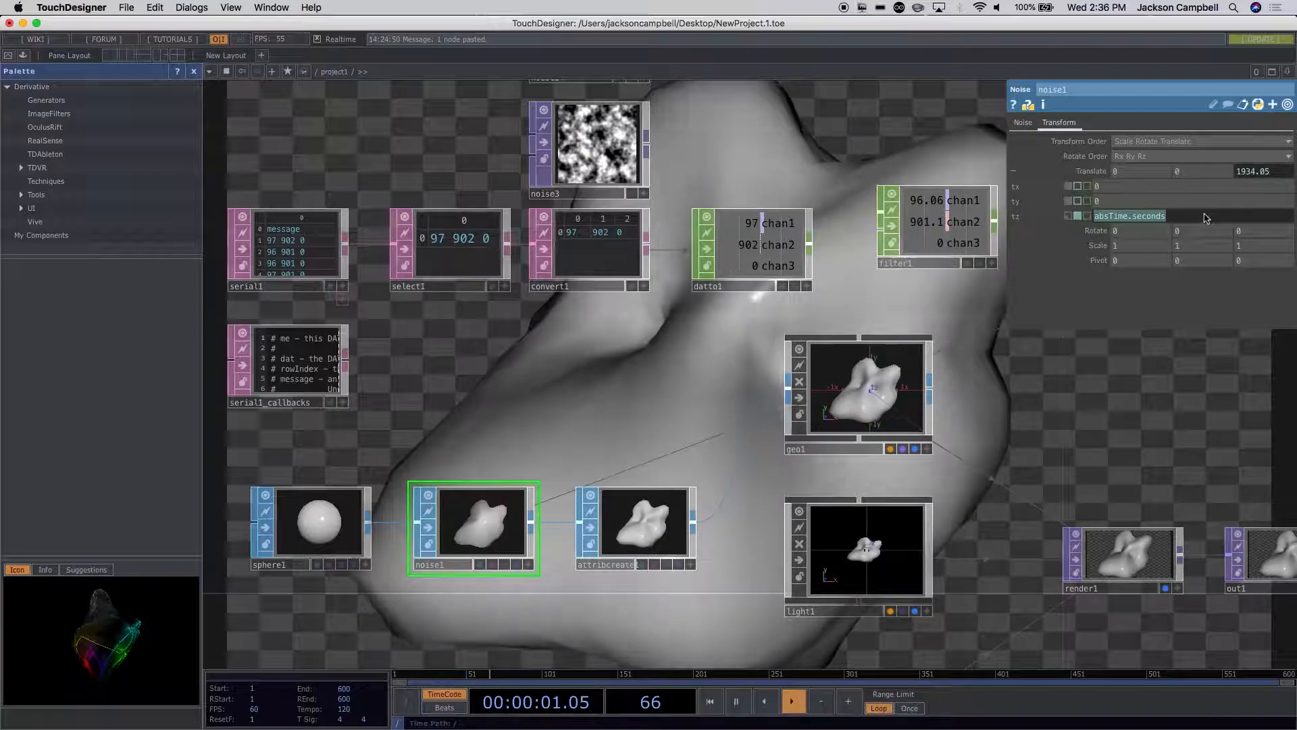
mouse_move(1208, 220)
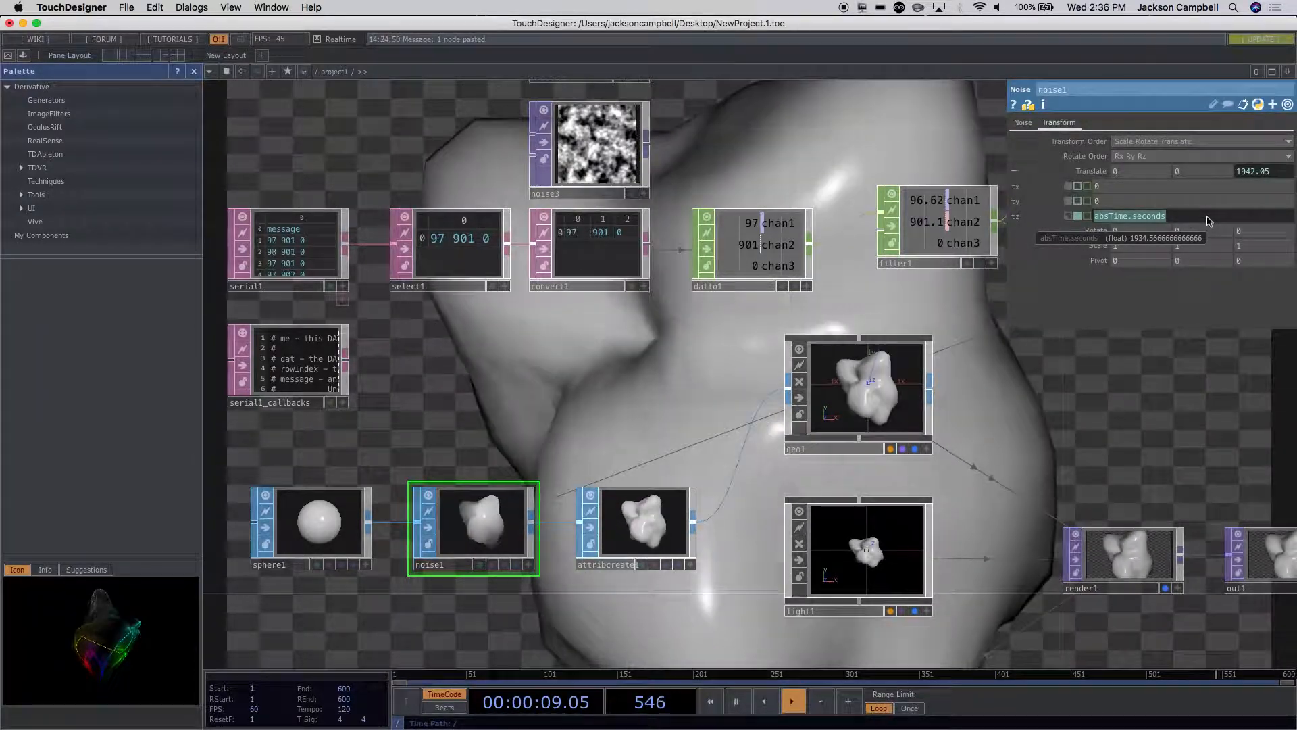
Step: Multiply noise3's Translate Z expression by .5 so it reads absTime.seconds*.5
left_click(745, 150)
left_click_drag(745, 150, 782, 356)
left_click(604, 375)
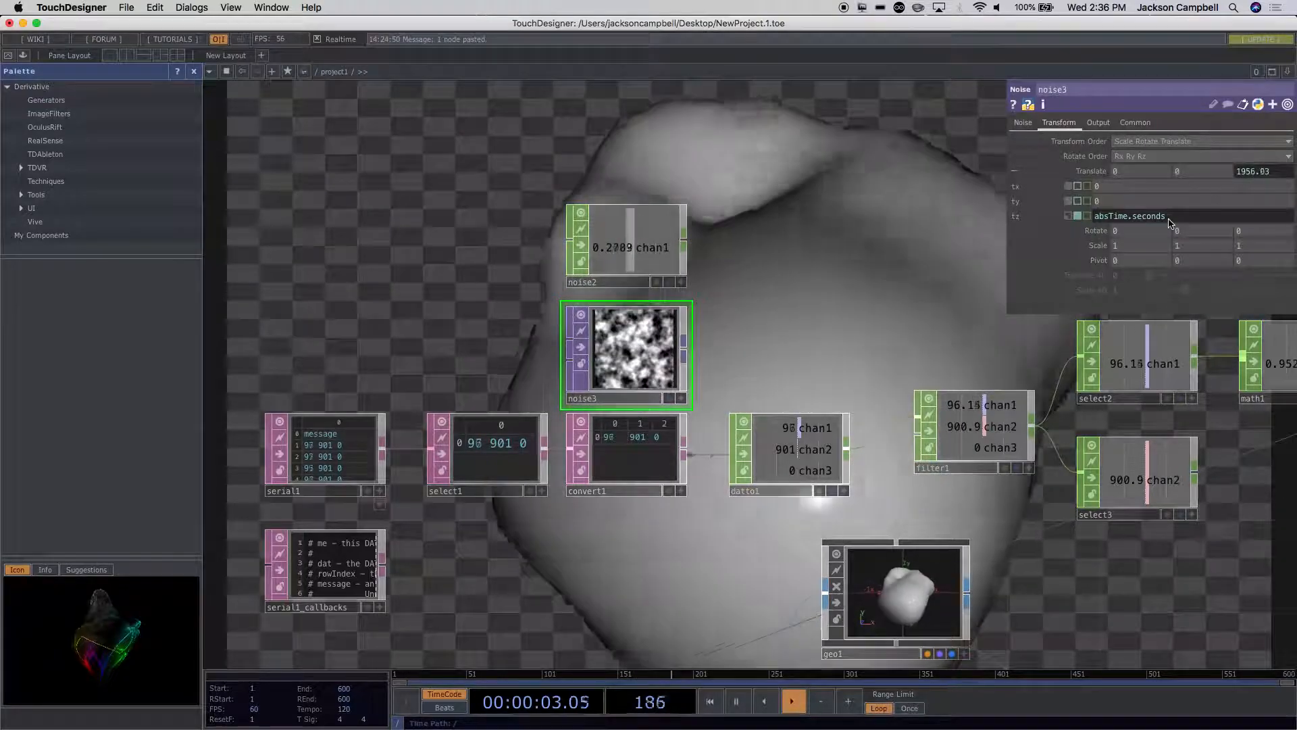
type(".5")
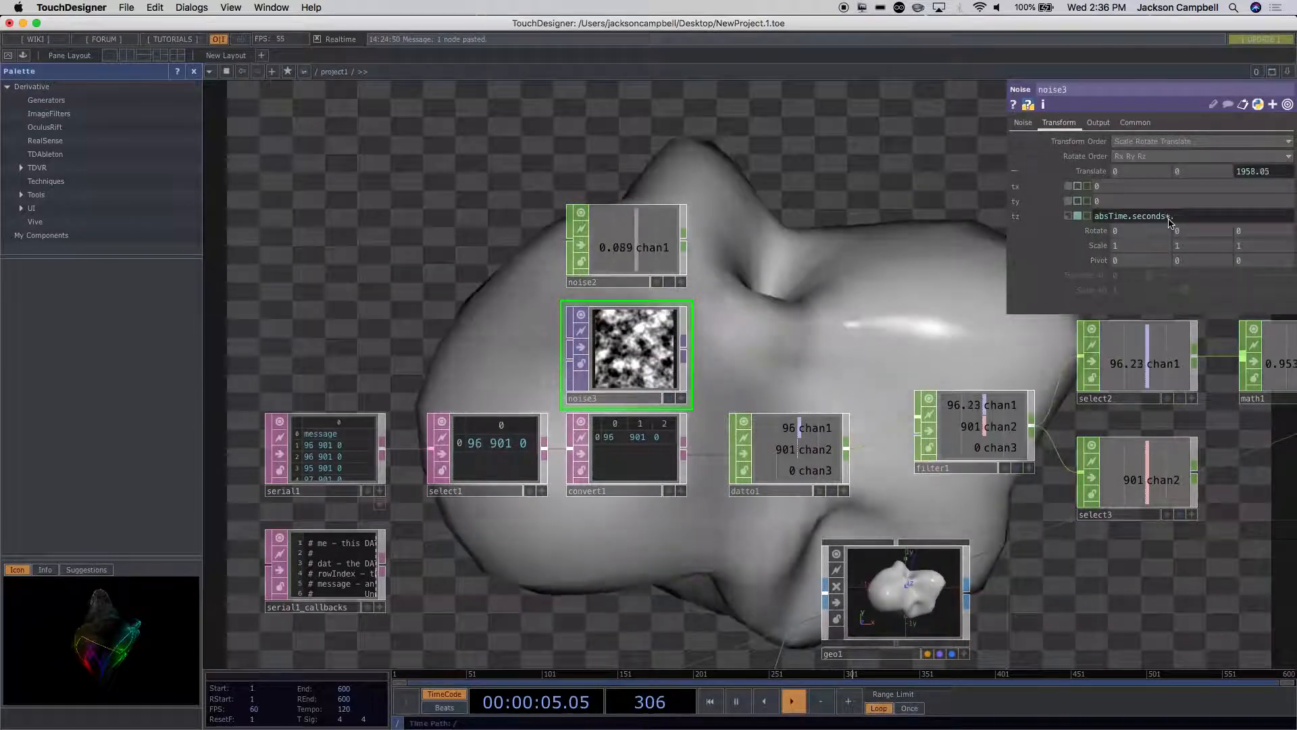
key("Return")
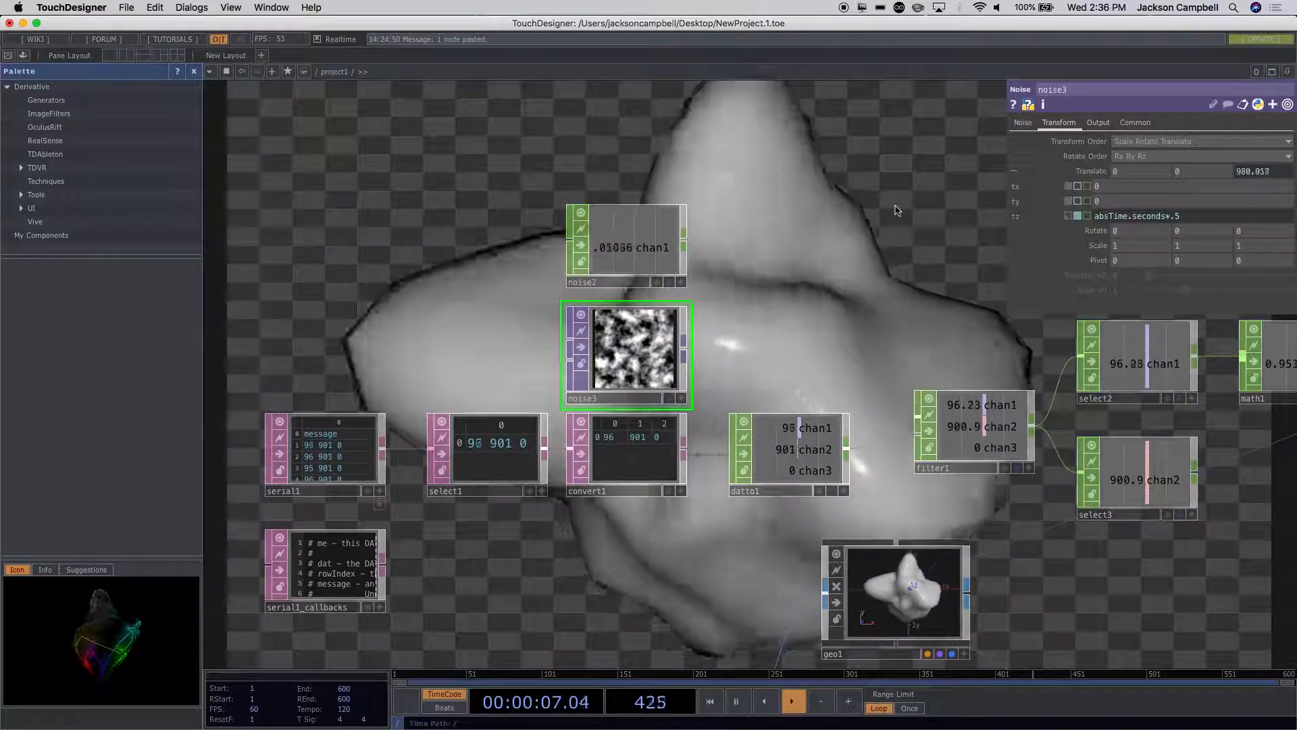
Step: Change noise3's Translate Z expression to absTime.seconds*.25
left_click(1183, 222)
type("2")
key("Return")
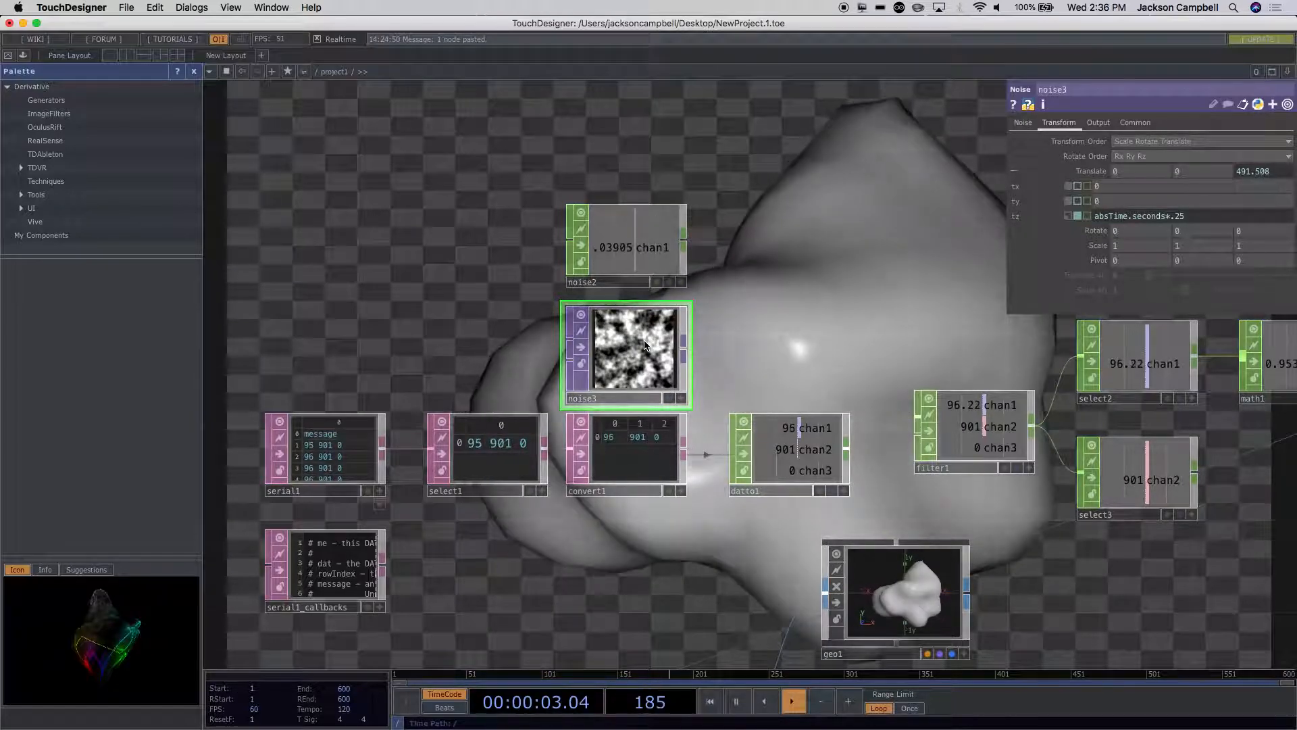
Step: Delete noise3 and set noise1's Translate Z expression to absTime.seconds*.25
key("Delete")
left_click_drag(565, 579, 560, 275)
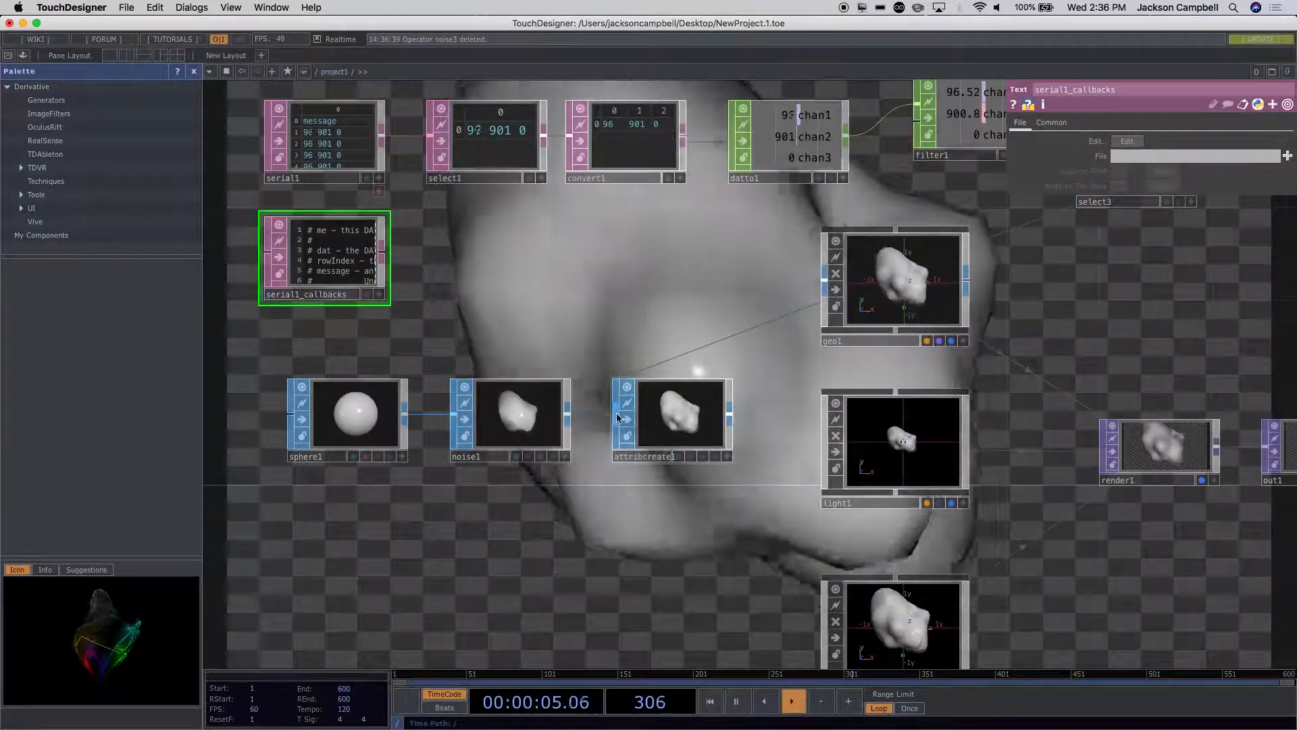
left_click(533, 415)
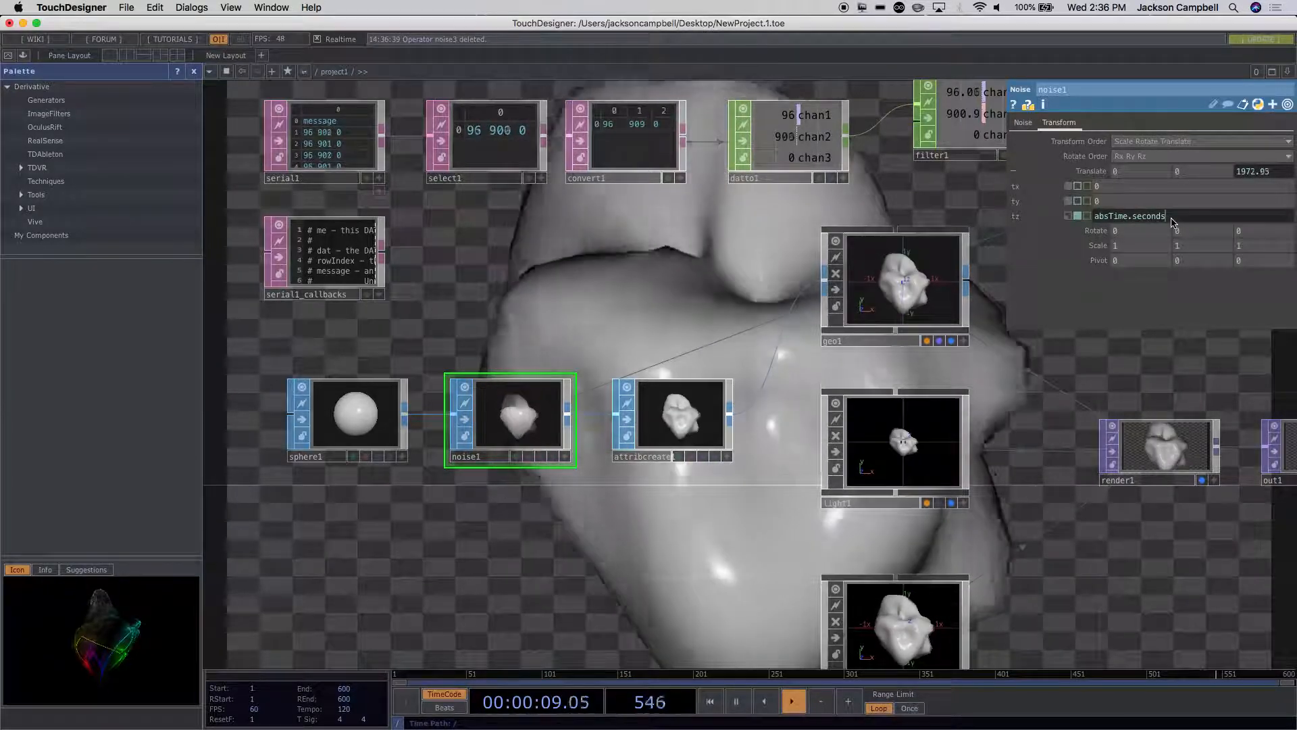
type("*.25")
key("Return")
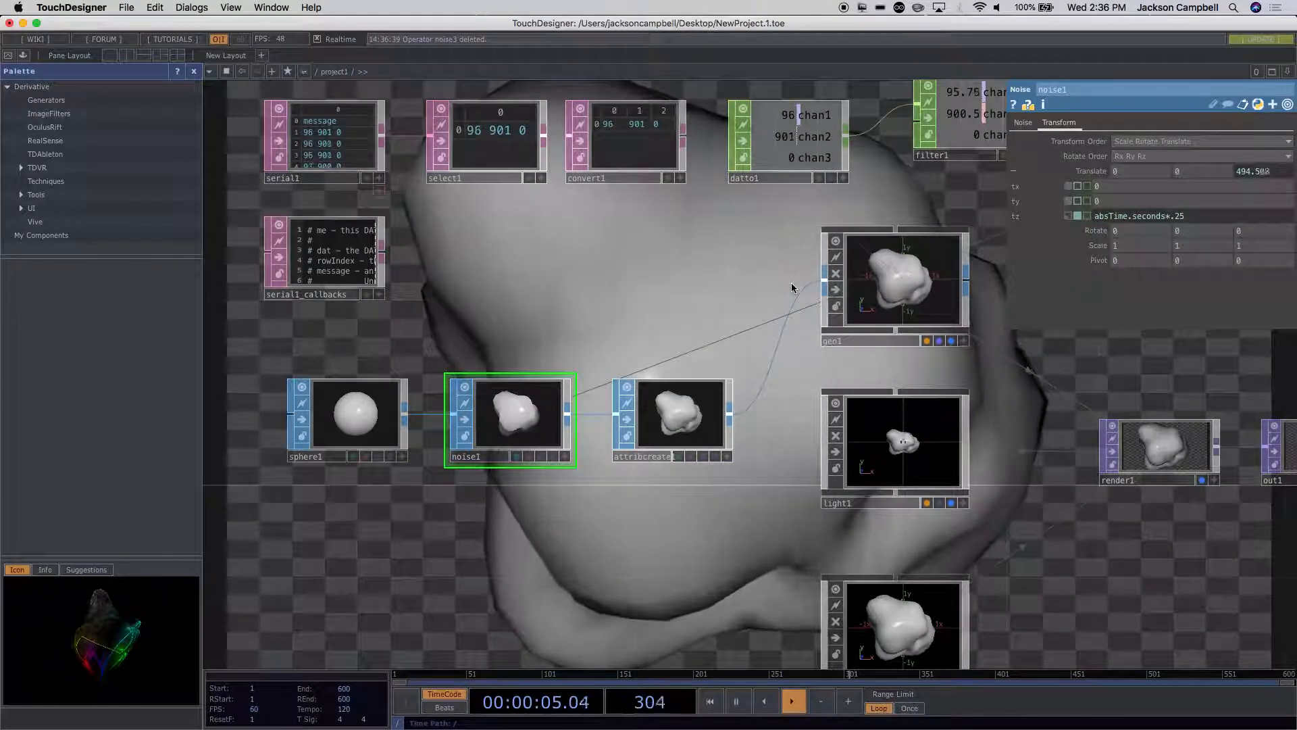
Step: Add a Math CHOP fed by select3's output and place it below math1
left_click_drag(715, 252, 286, 313)
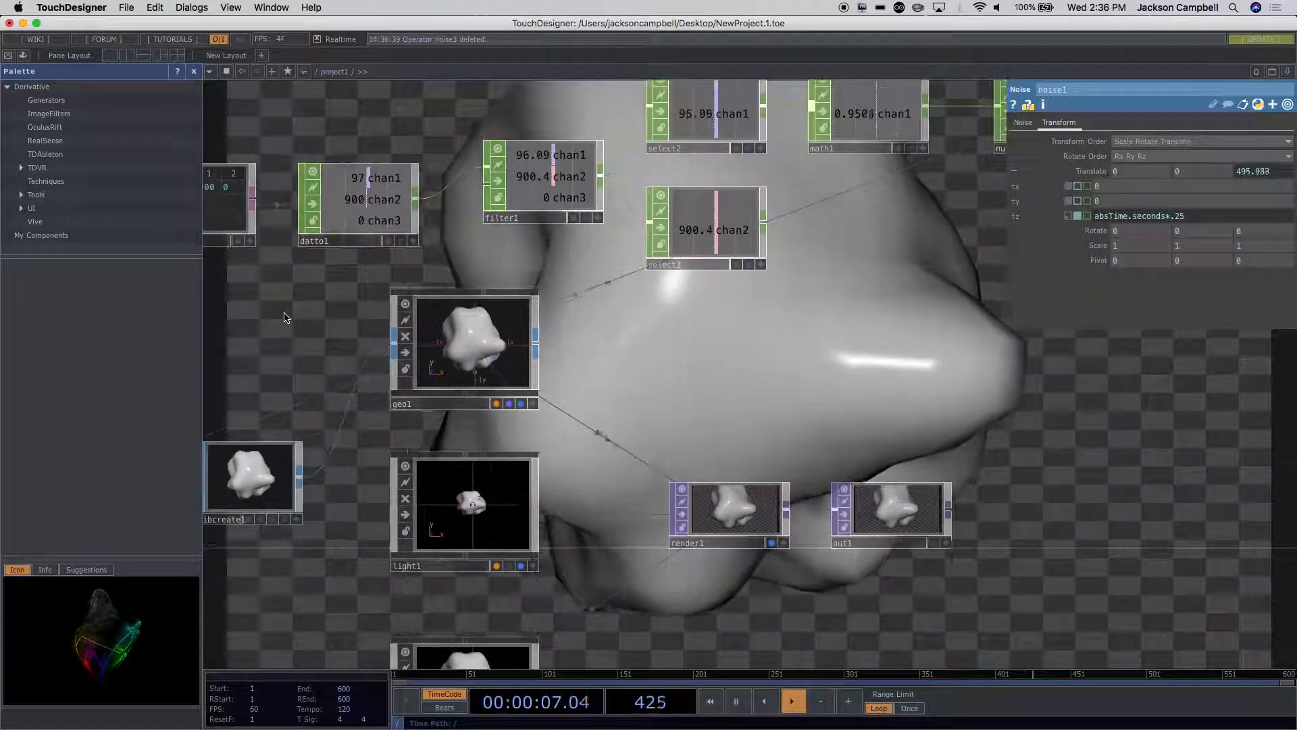
left_click_drag(745, 373, 684, 479)
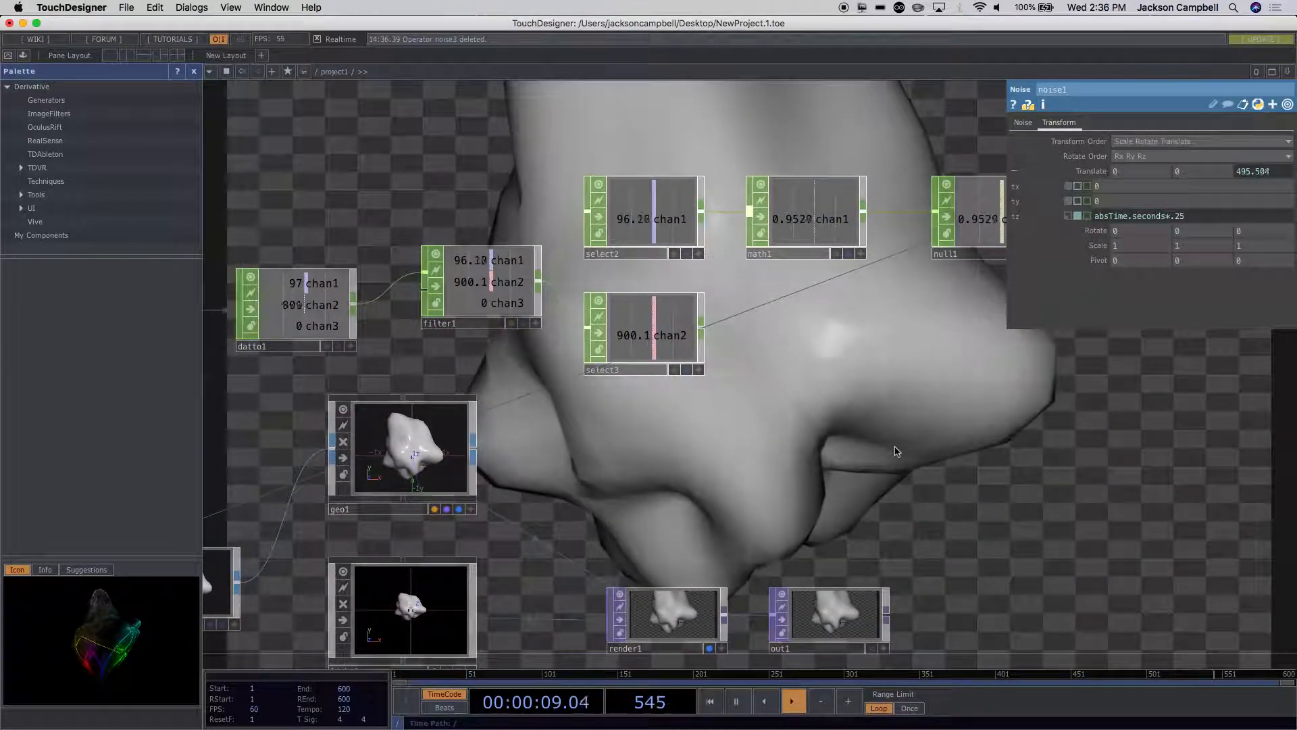
scroll(891, 443, "down", 2)
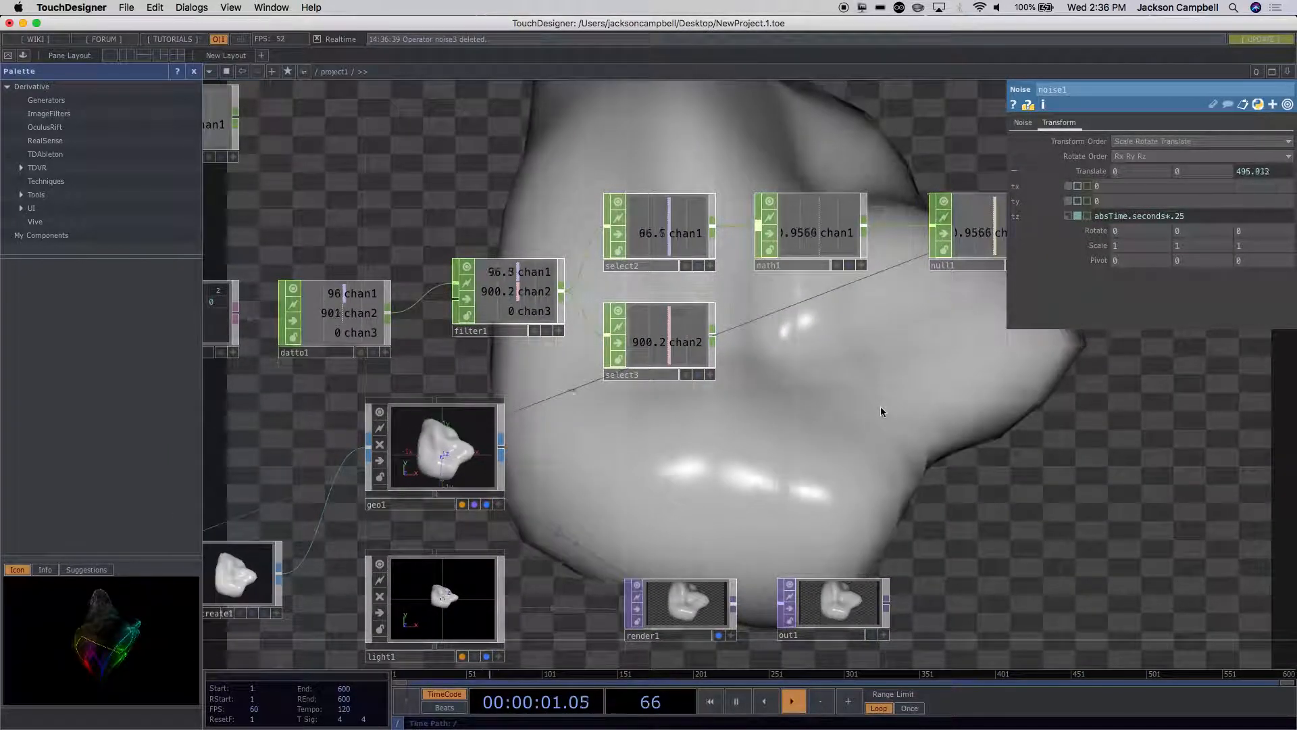
left_click_drag(881, 407, 898, 478)
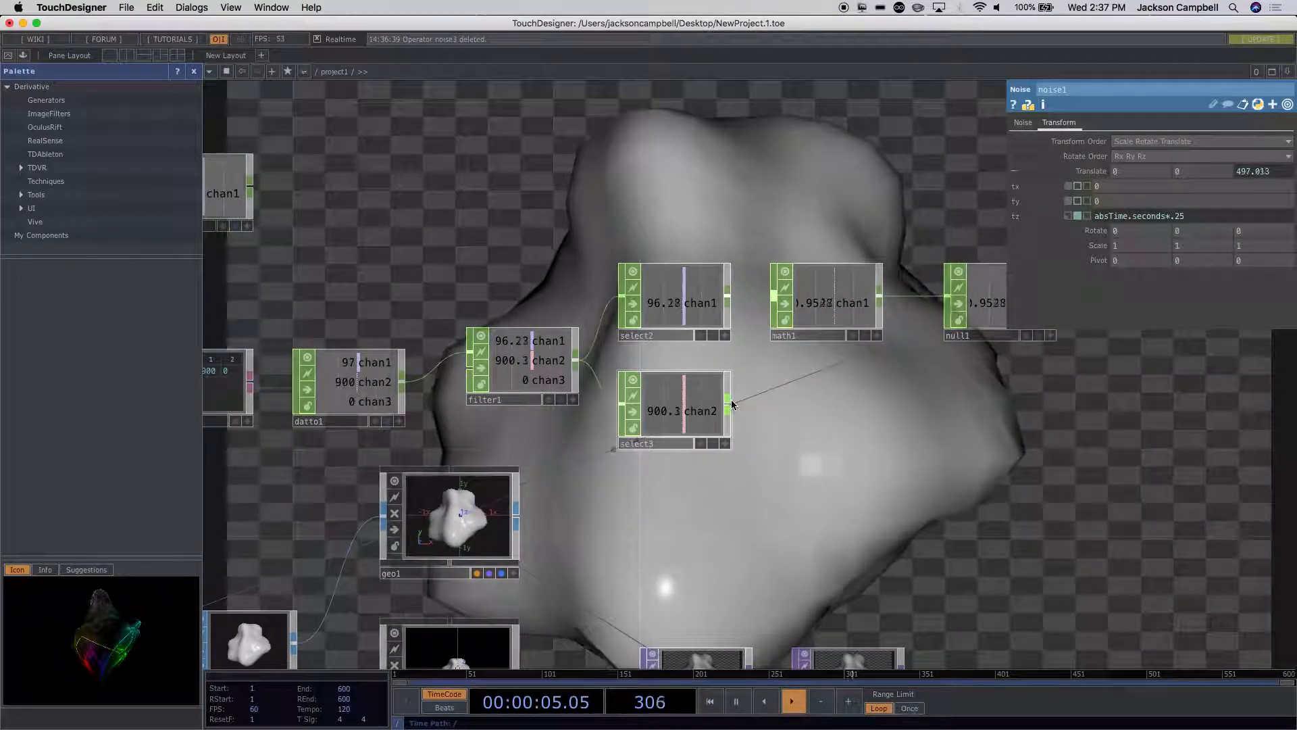
right_click(732, 404)
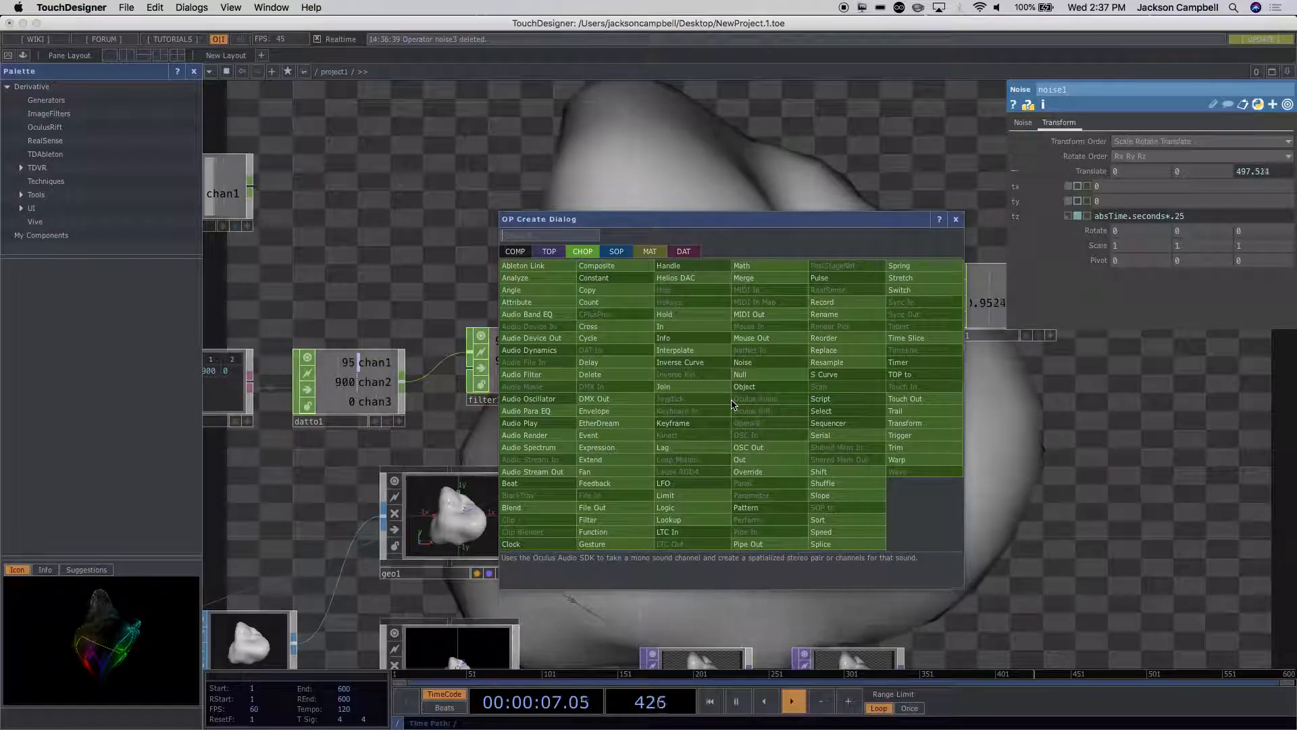
type("mat")
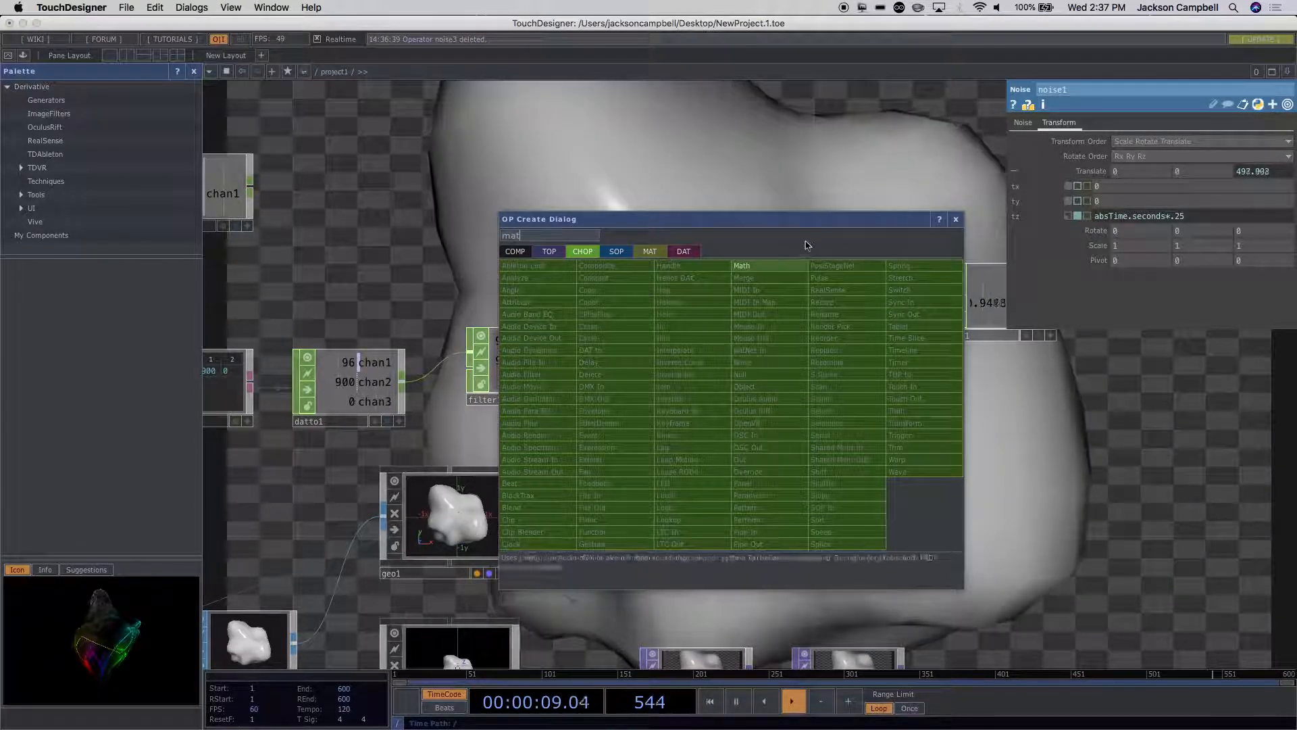
key("Return")
left_click(823, 425)
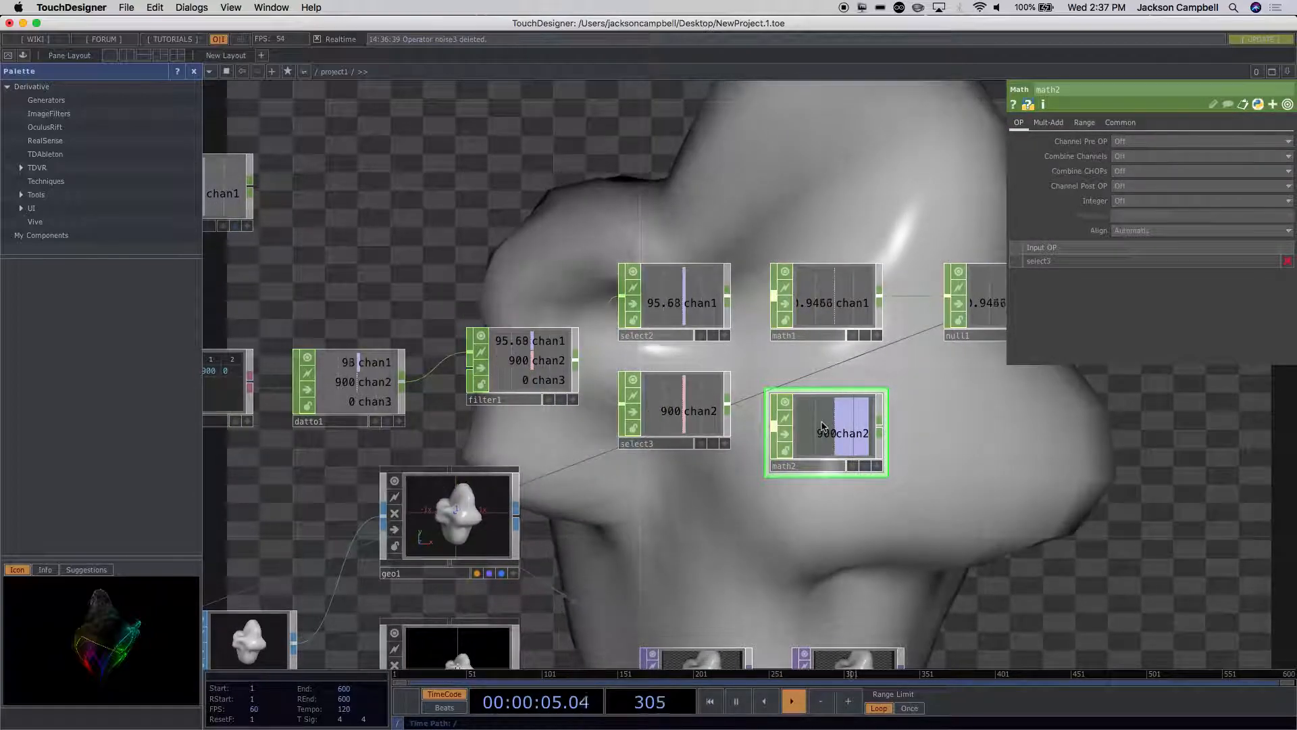
Step: Remap math2 from the range 0 to 1024 onto the range 0 to 3
left_click(1083, 123)
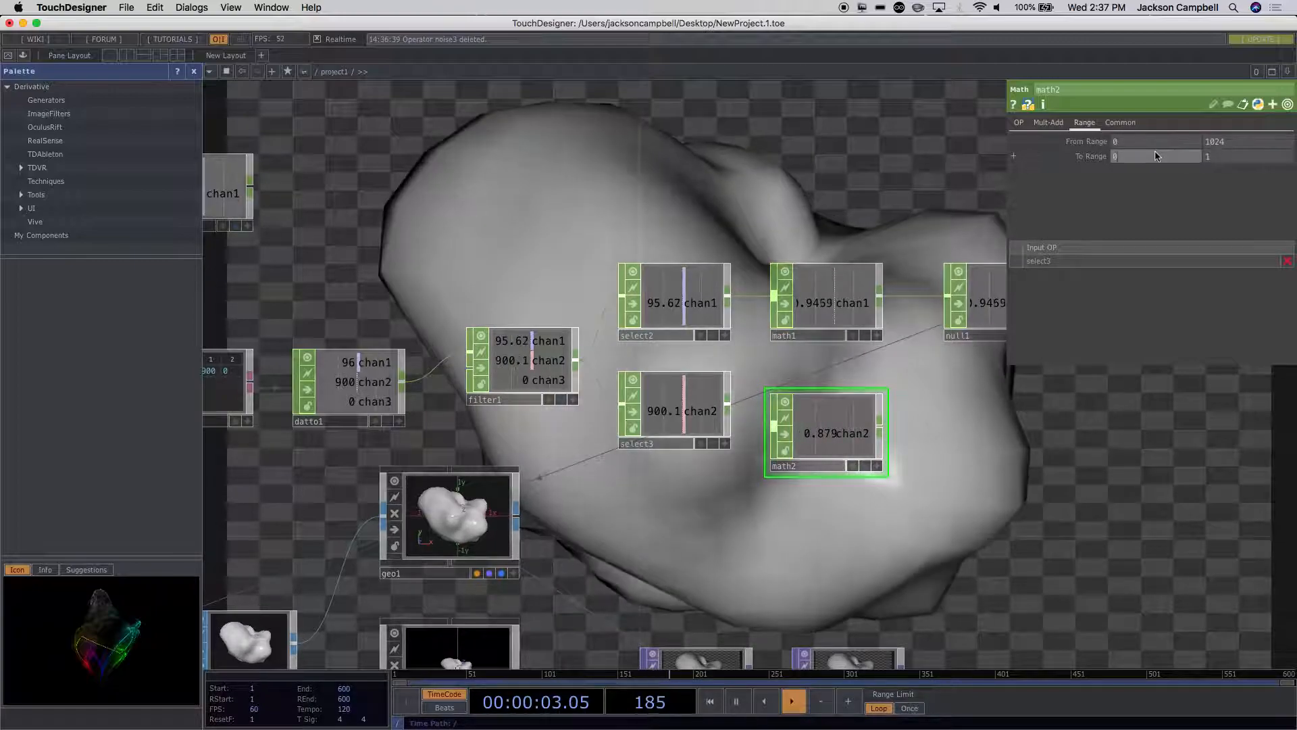
left_click(1215, 157)
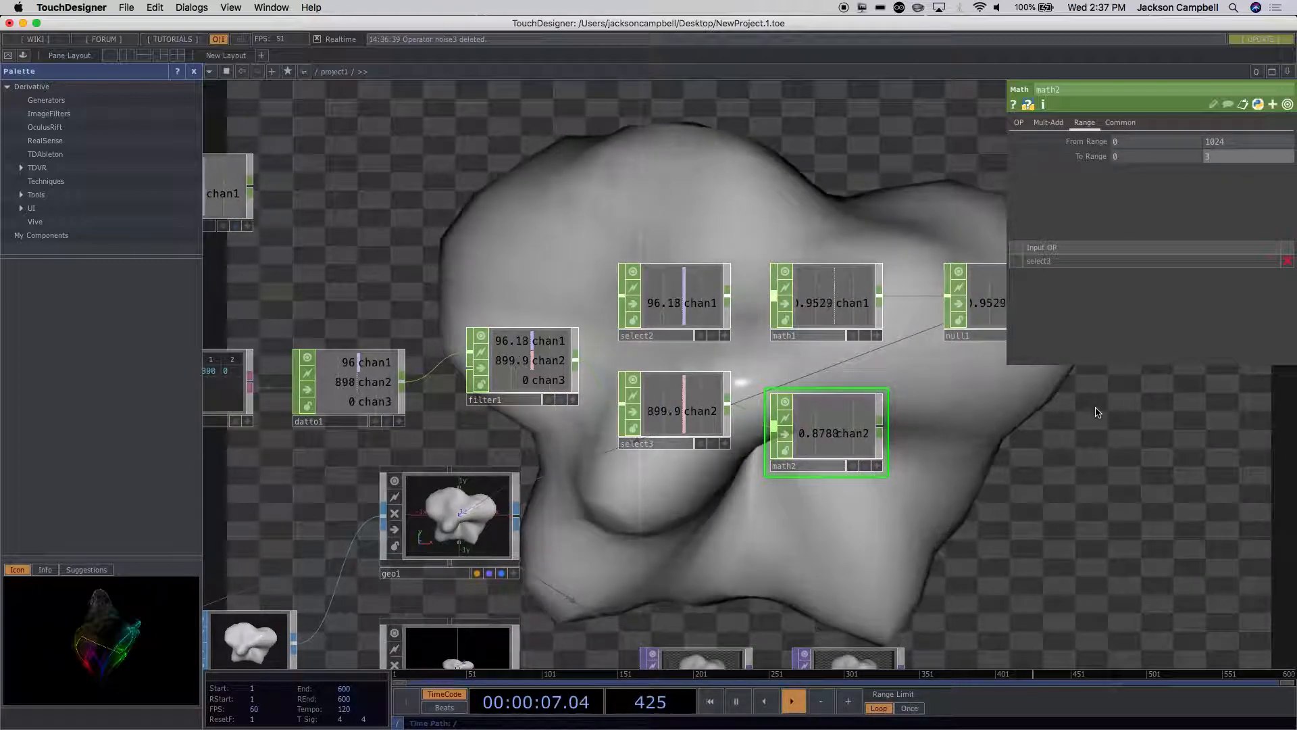
key("Return")
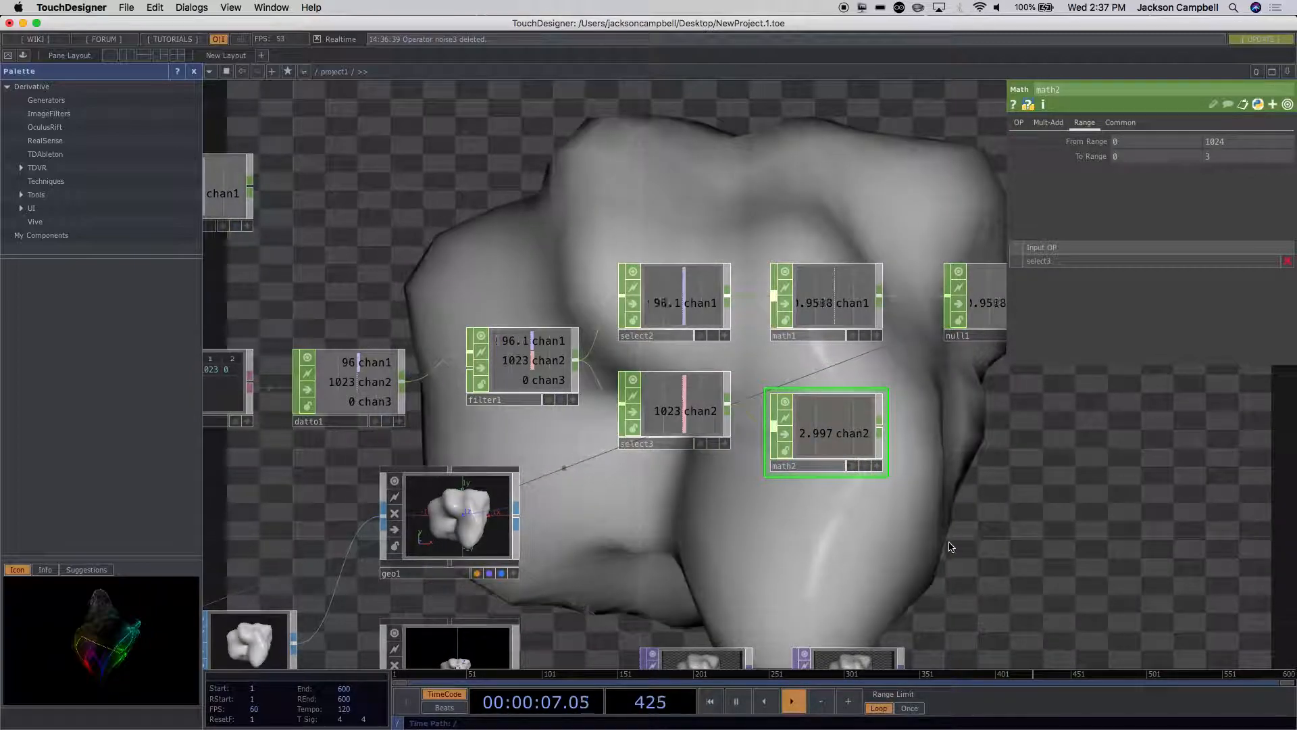
Step: Remove the .25 factor from noise1's Translate Z expression, keeping absTime.seconds*
left_click_drag(939, 553, 1147, 319)
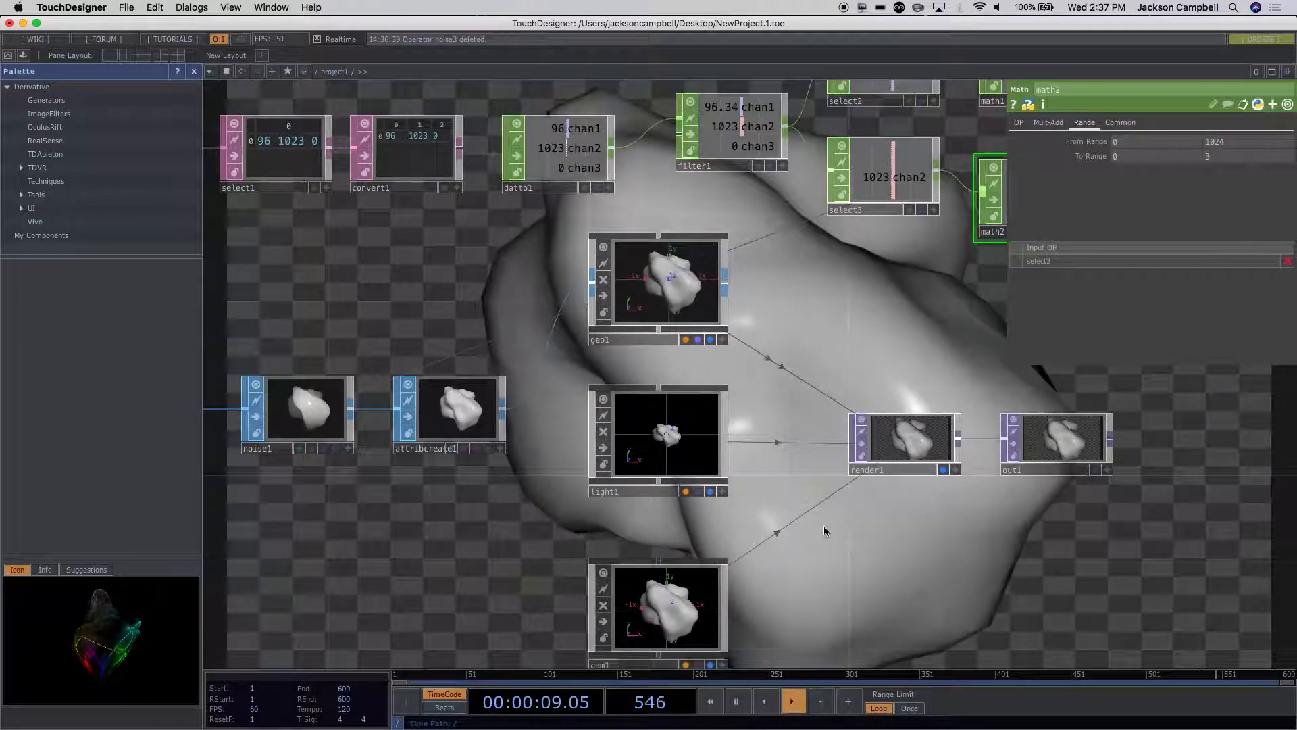
scroll(824, 527, "down", 3)
scroll(675, 580, "down", 6)
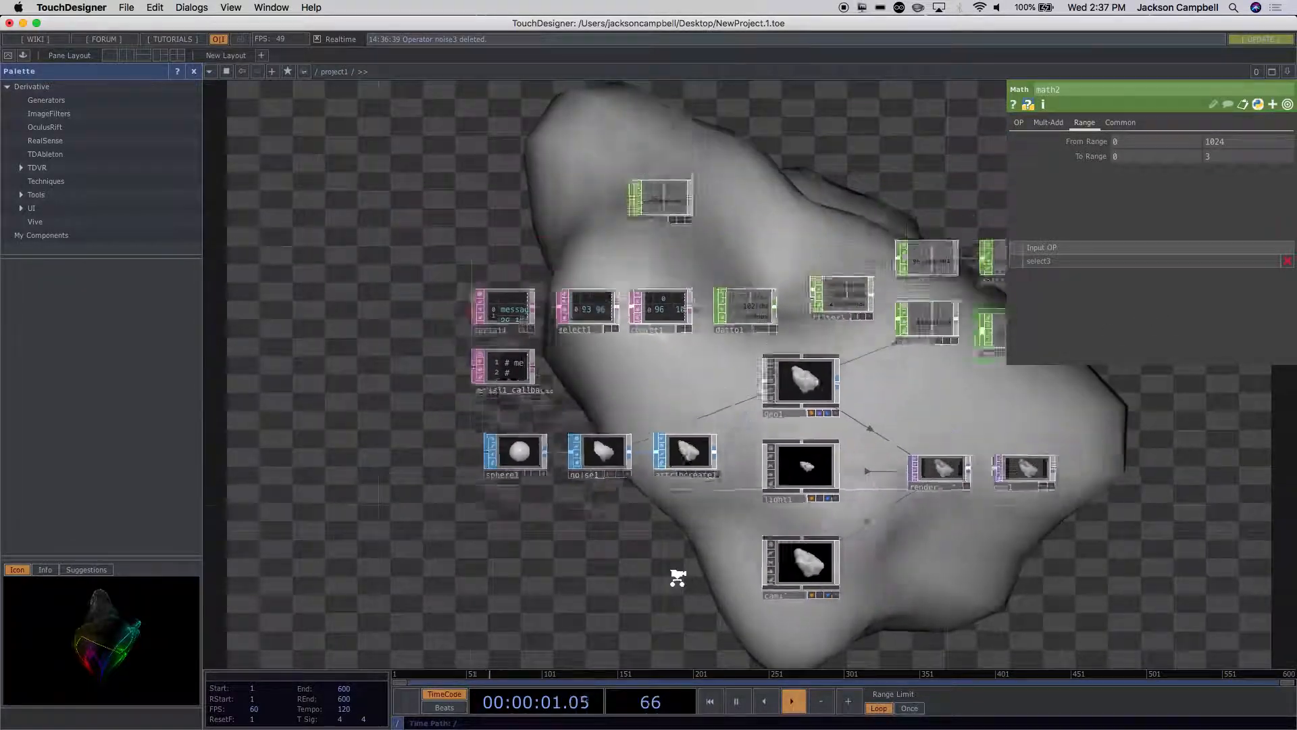
left_click(683, 486)
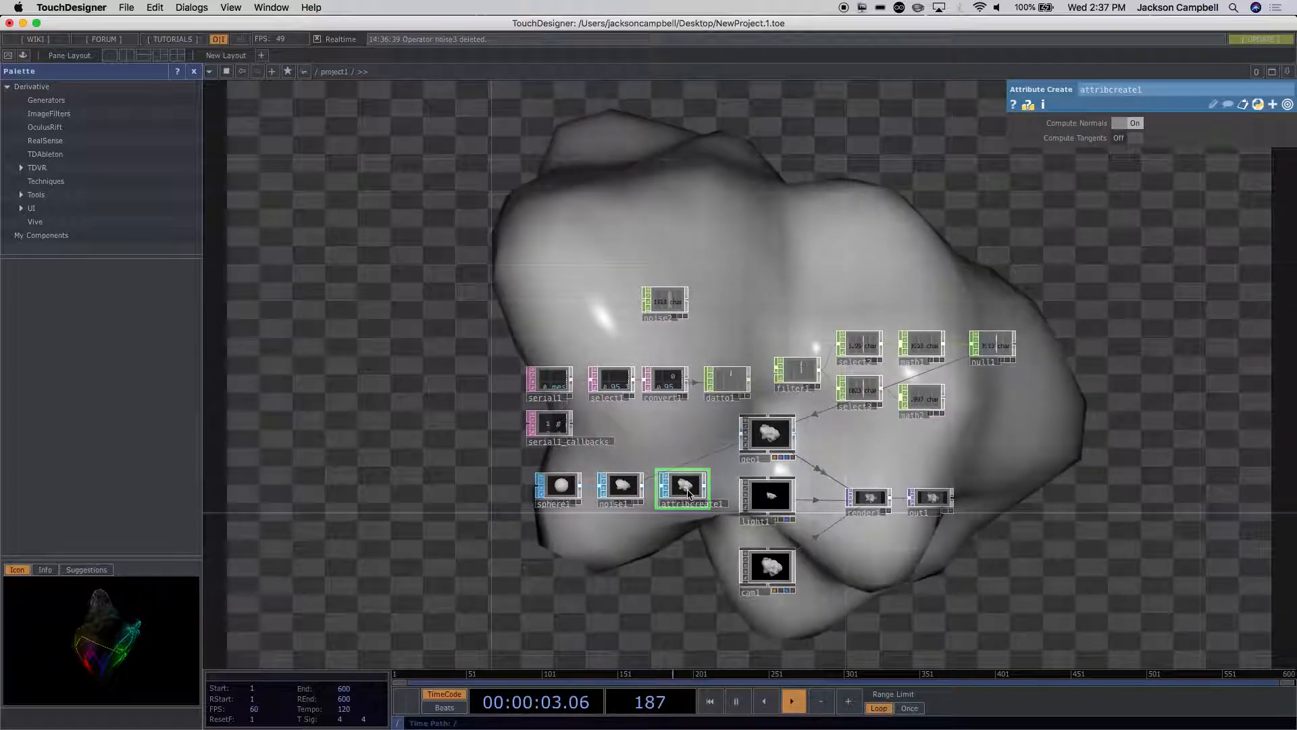
scroll(662, 579, "up", 5)
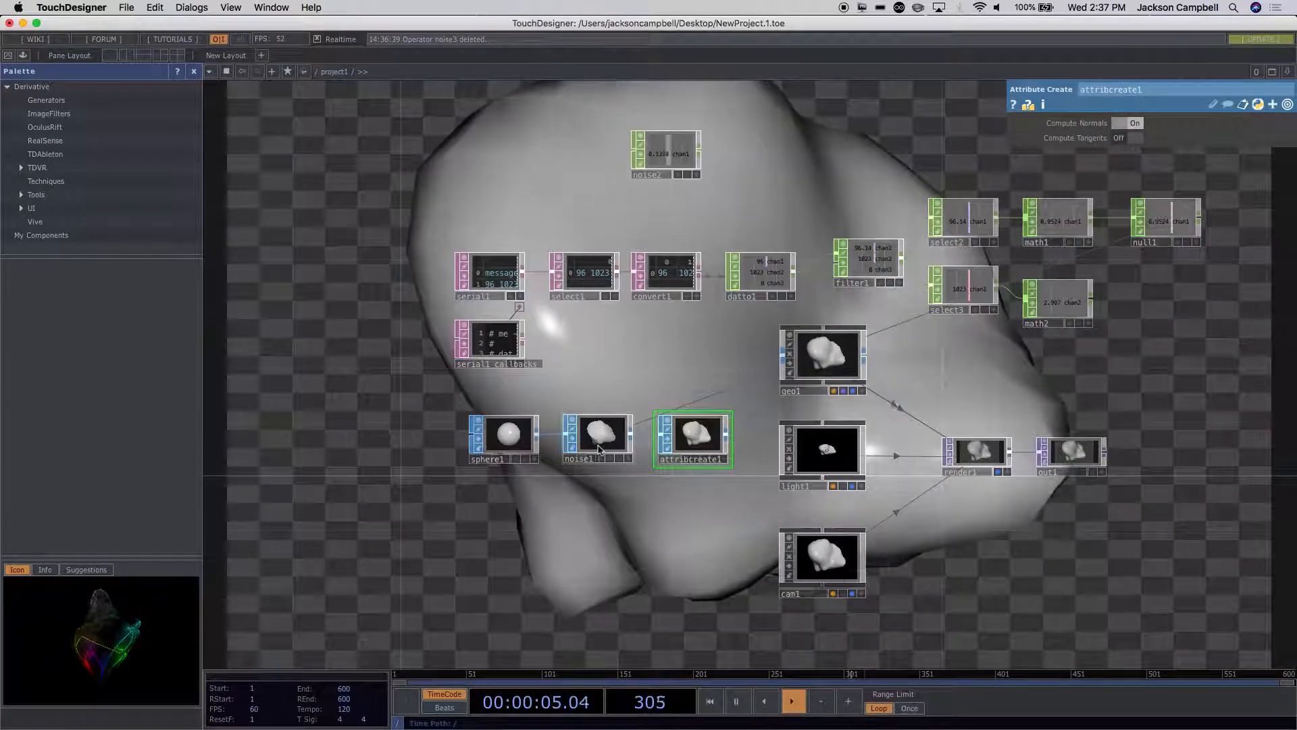
left_click(599, 449)
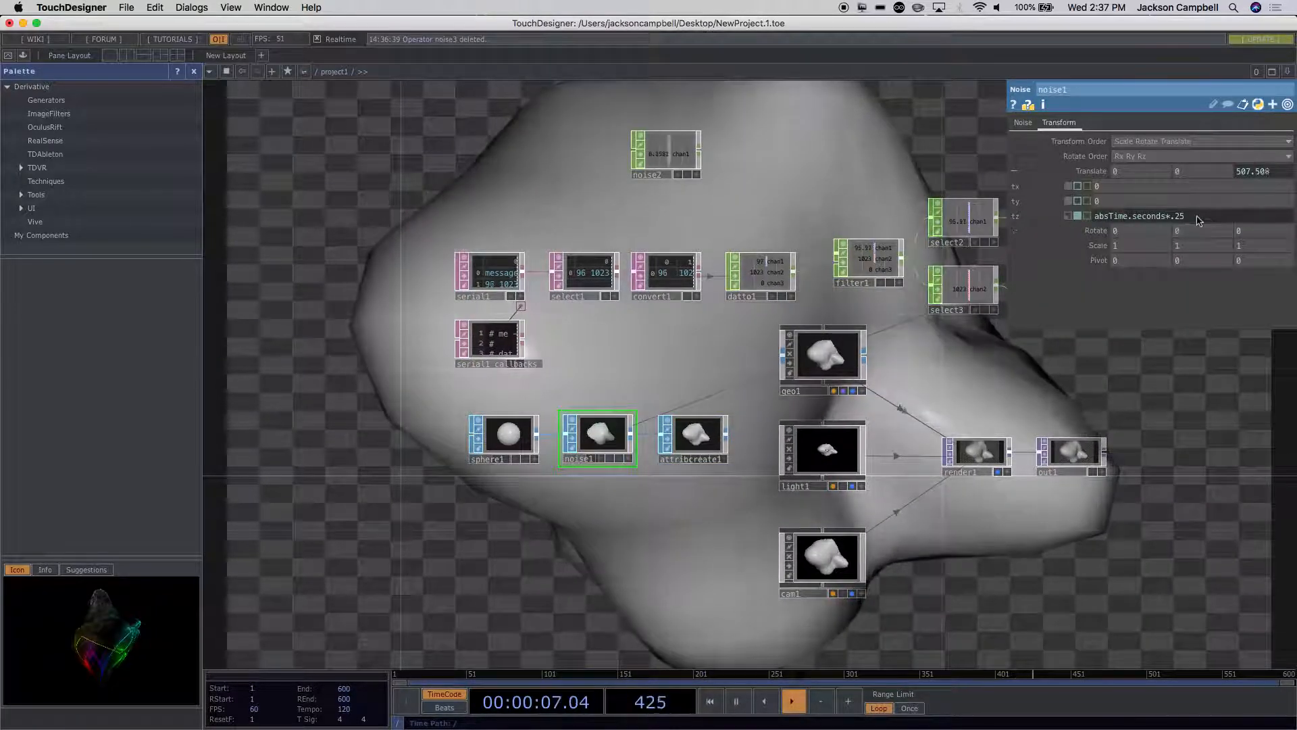
left_click_drag(1196, 218, 1175, 219)
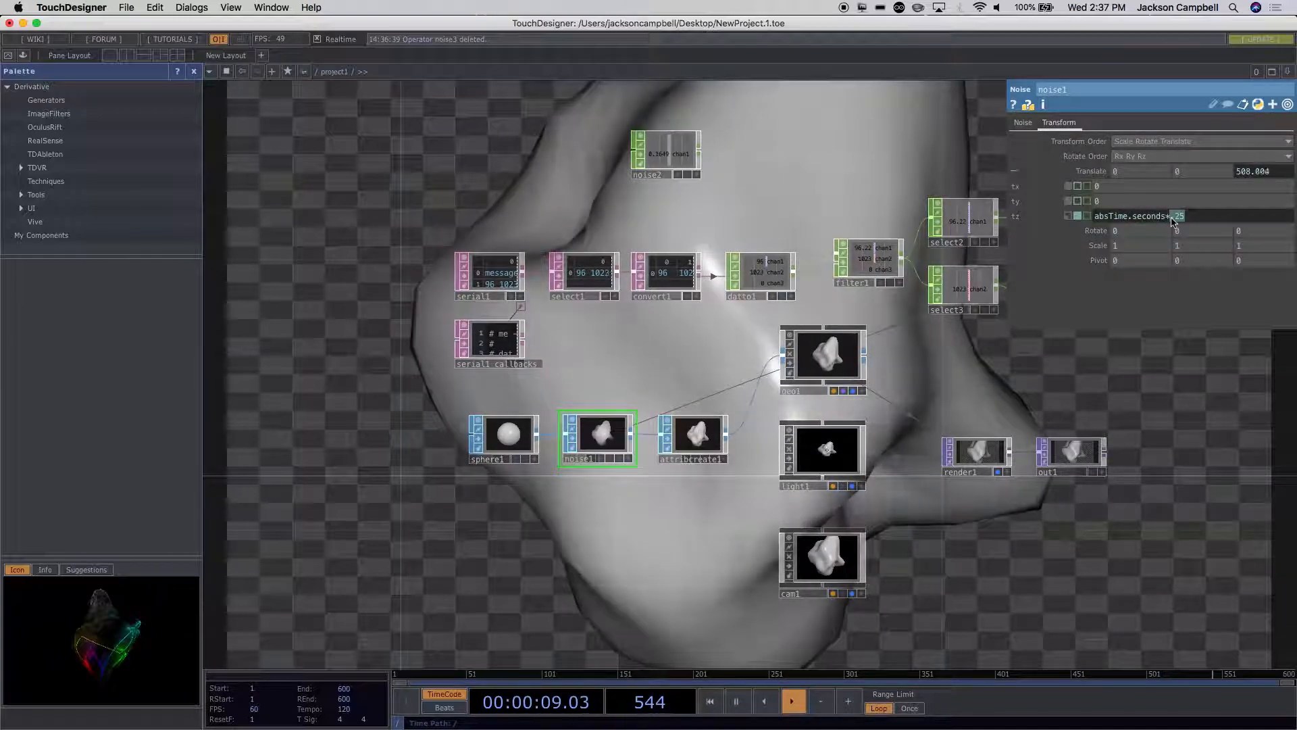
key("BackSpace")
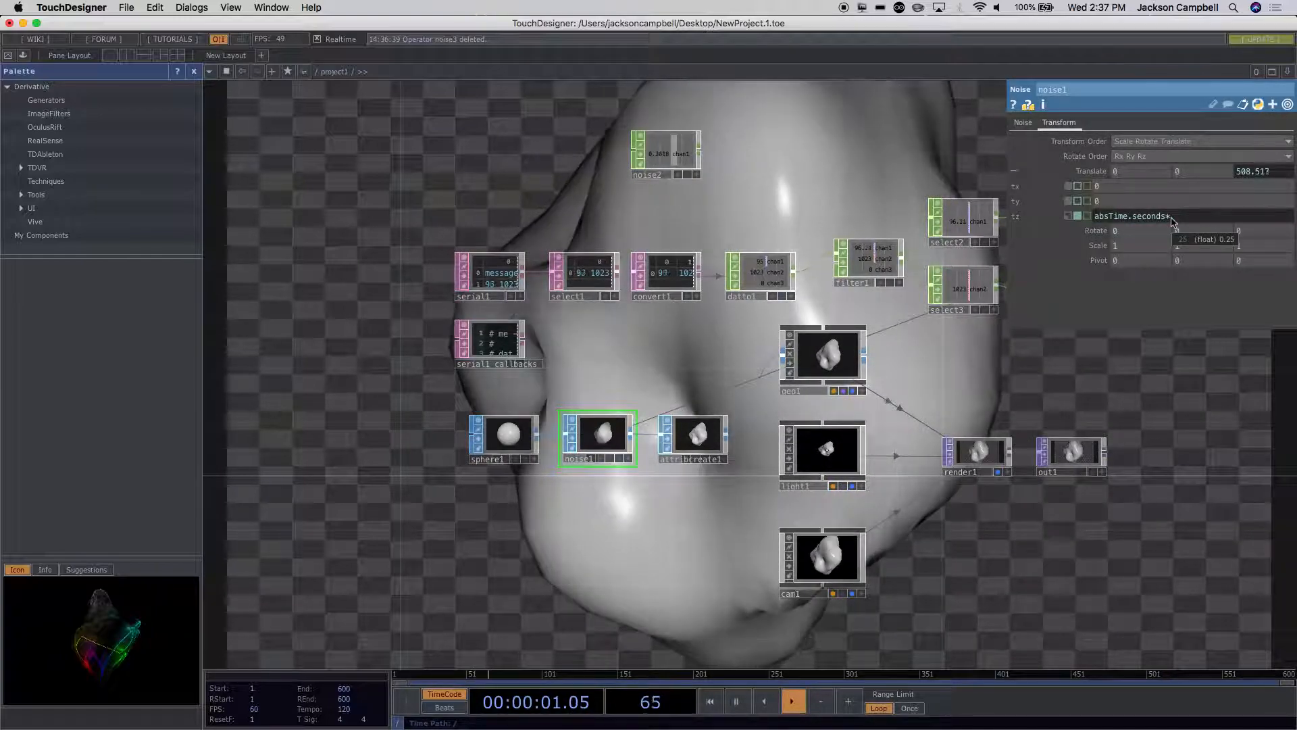
Step: Add a Null CHOP fed by math2's output and place it below null1
left_click_drag(1095, 376, 915, 391)
right_click(910, 322)
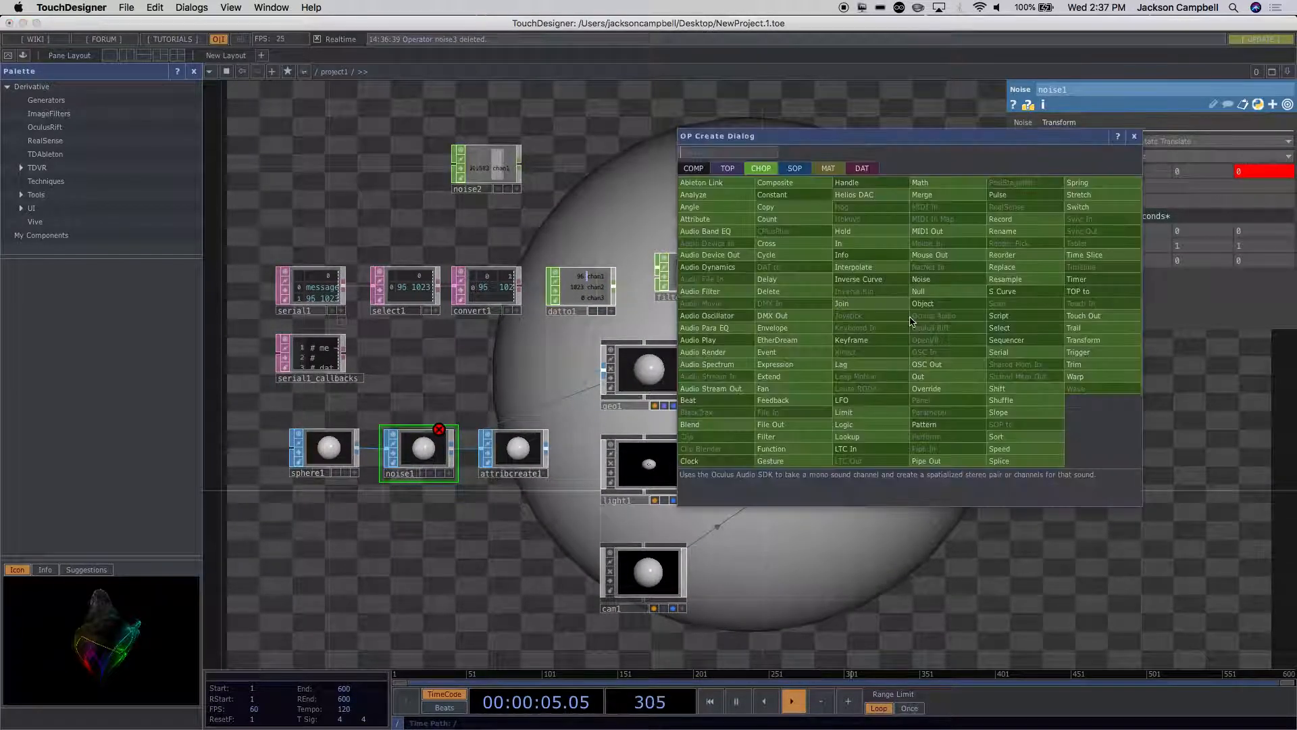
key("Escape")
left_click(981, 326)
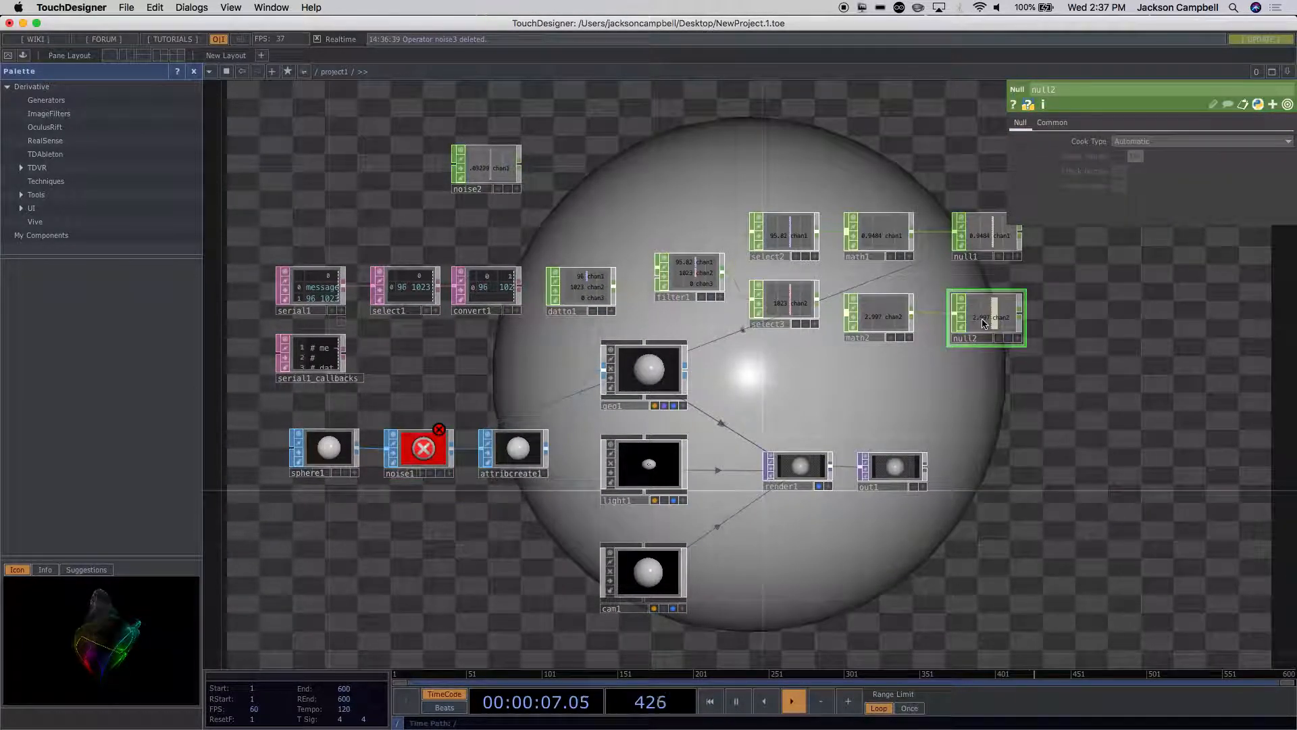
Step: Complete noise1's Translate Z expression as absTime.seconds*op('null2')['chan2']
left_click(425, 469)
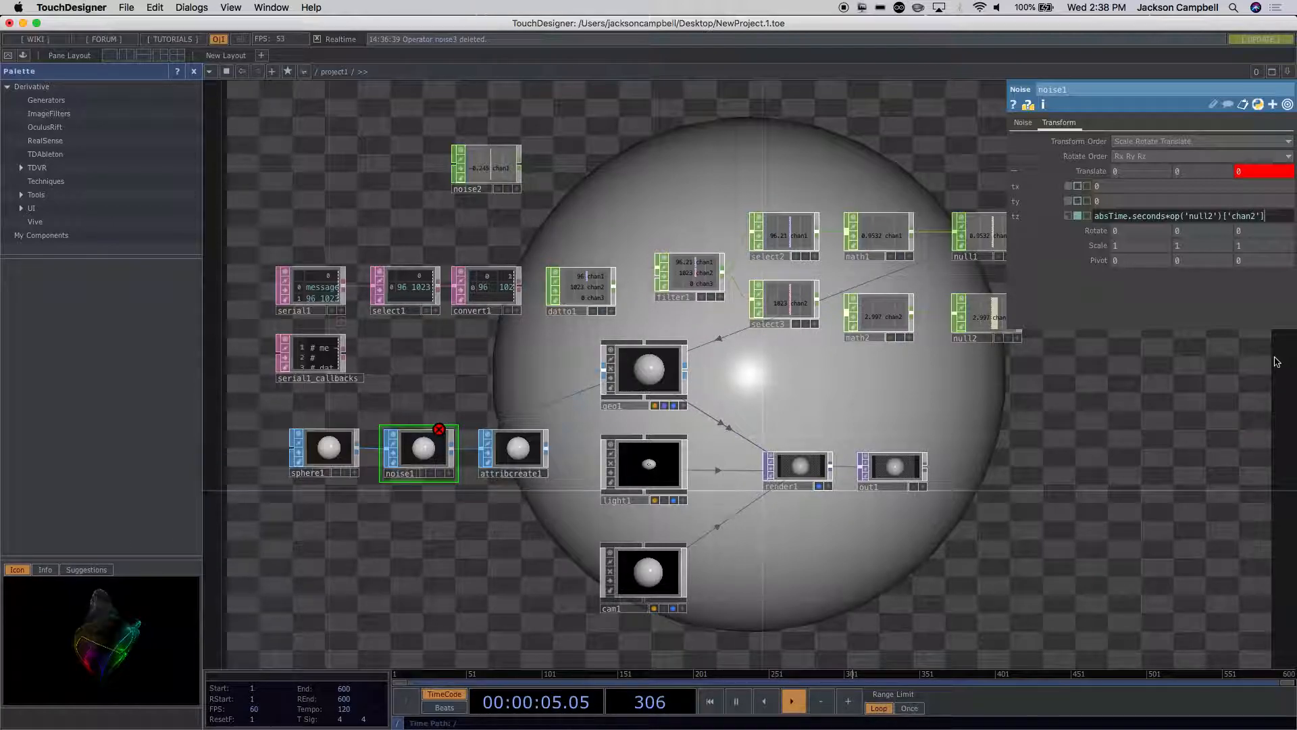
key("Return")
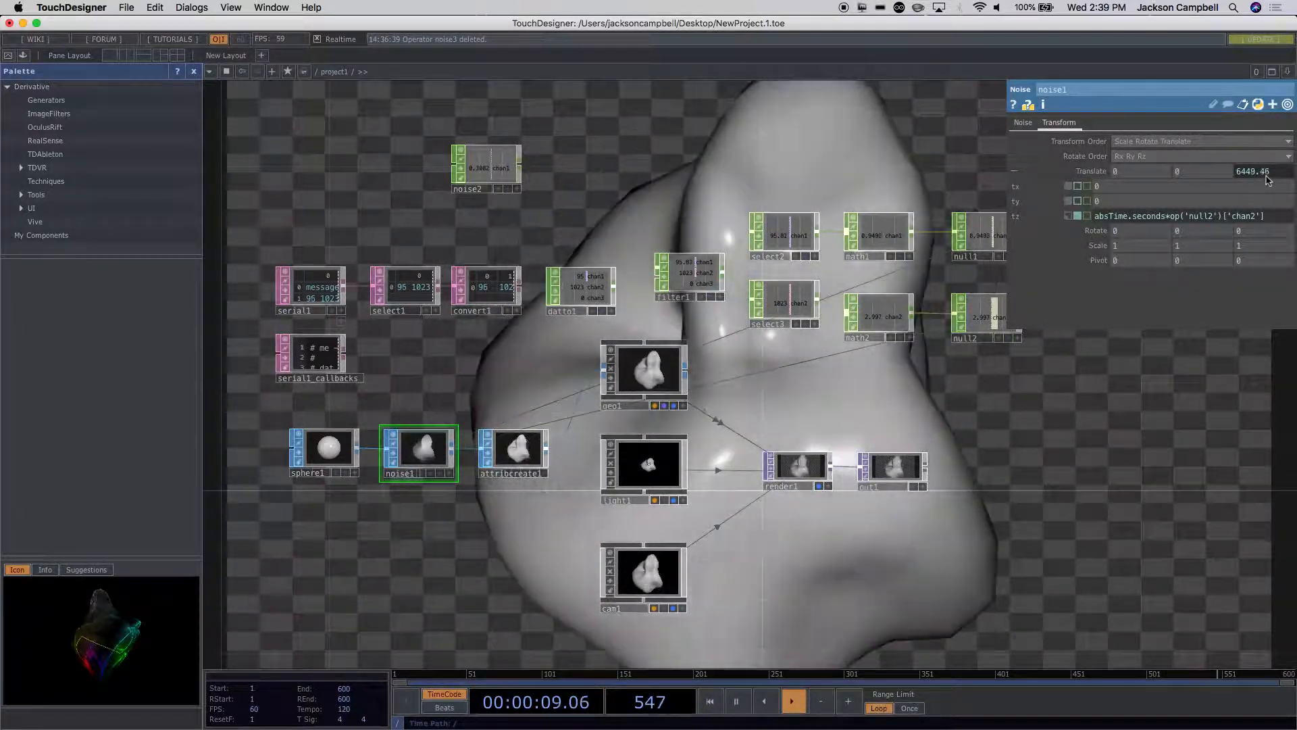
Step: Add an unconnected Speed CHOP and place it below null2
left_click_drag(912, 375, 760, 285)
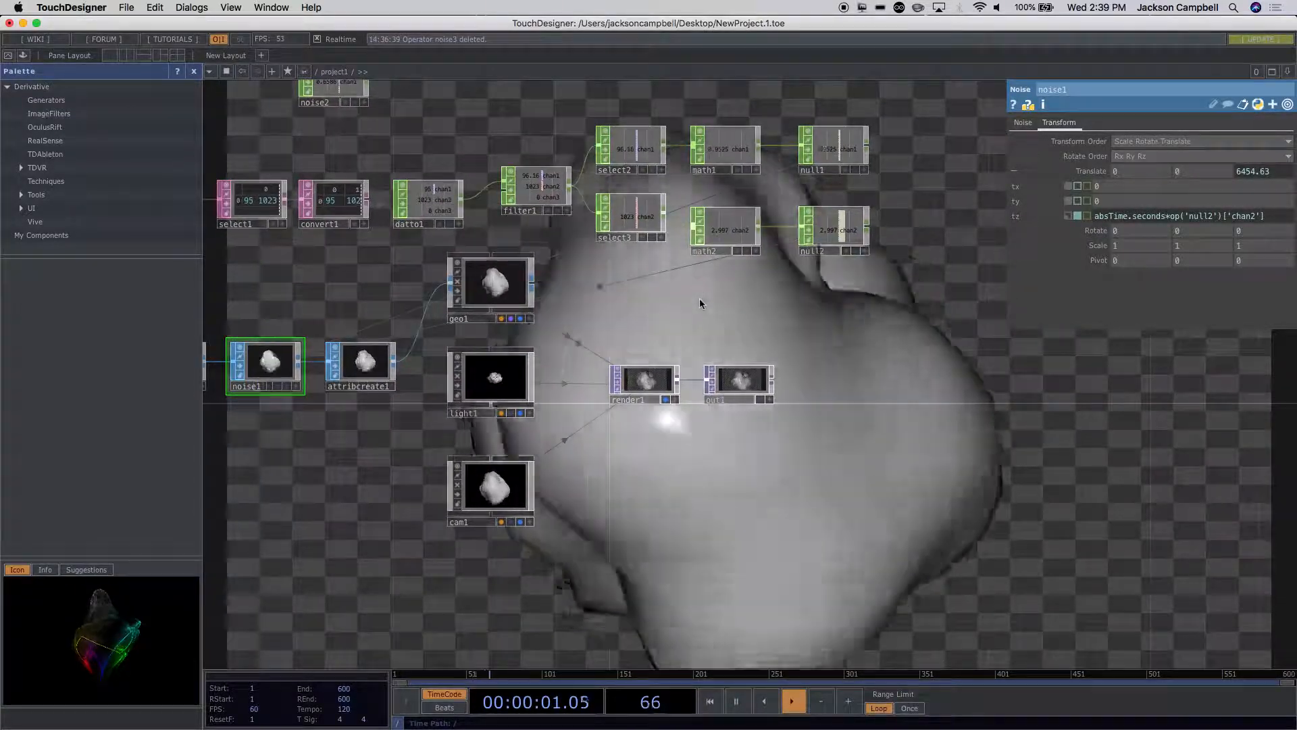
key("Tab")
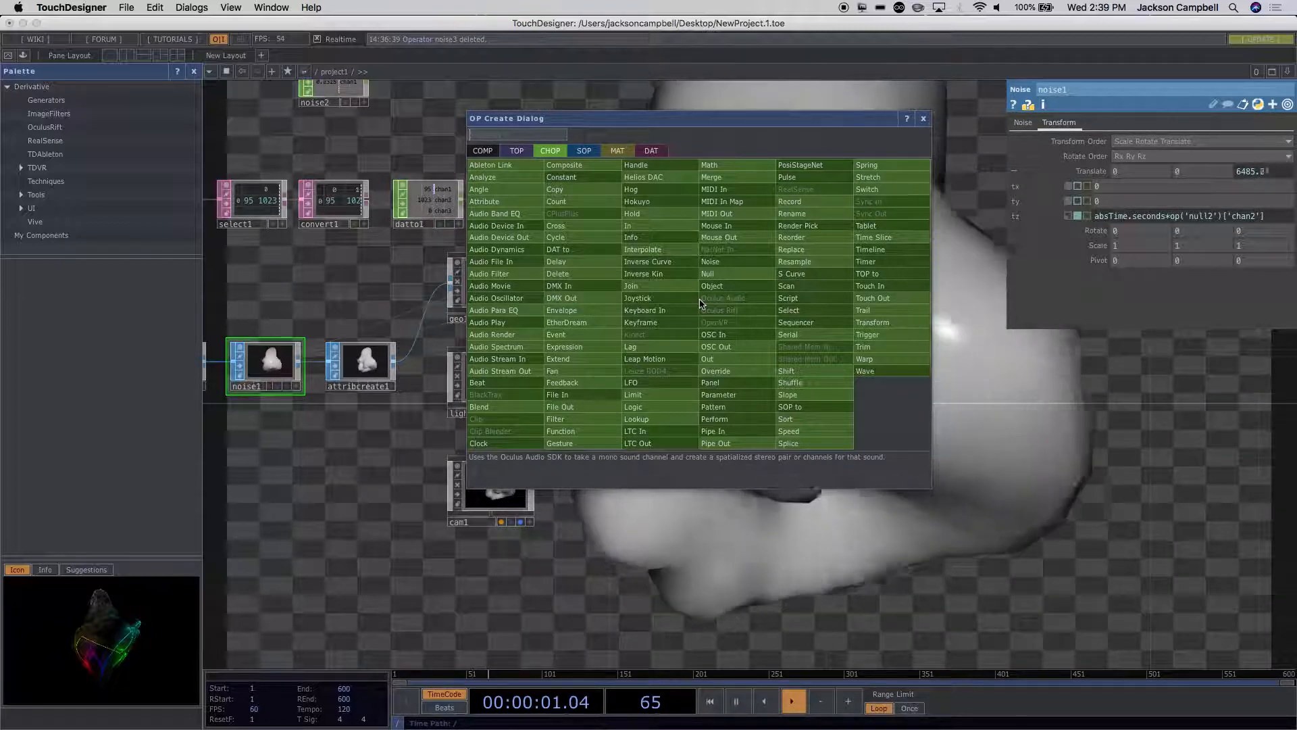
type("sp")
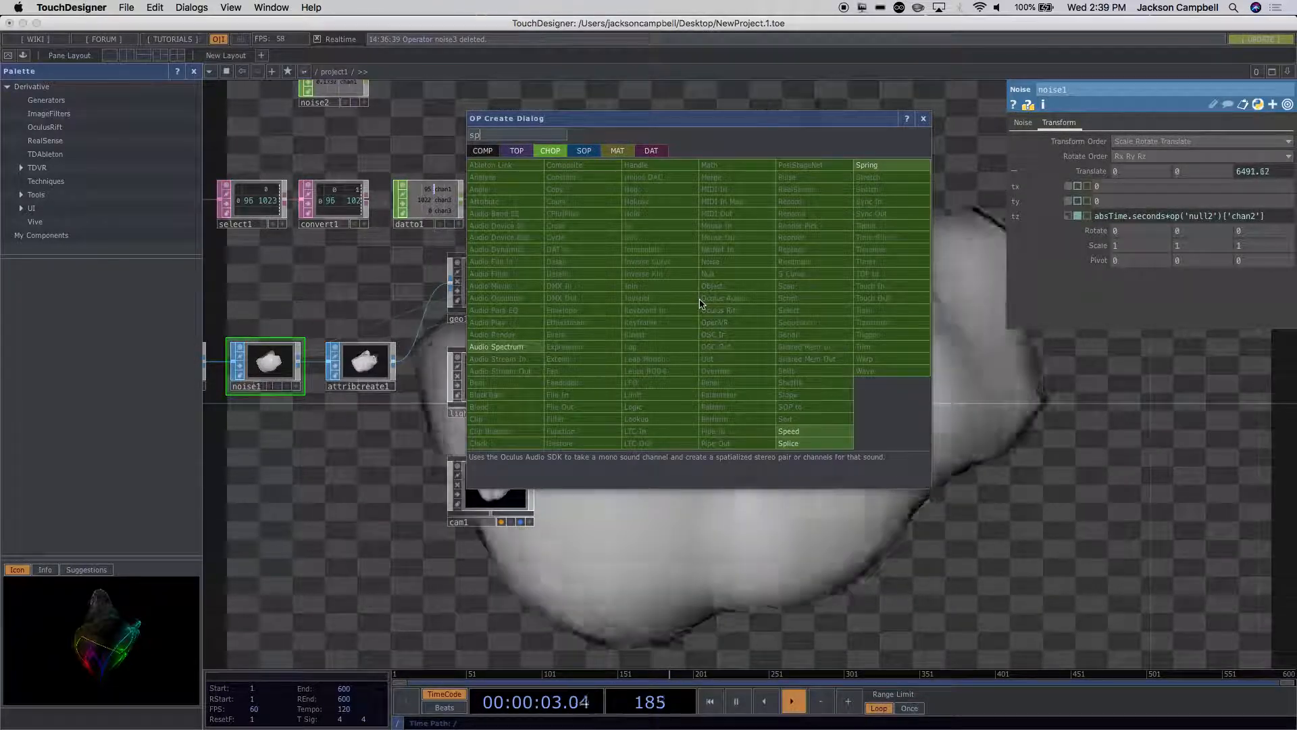
left_click(794, 433)
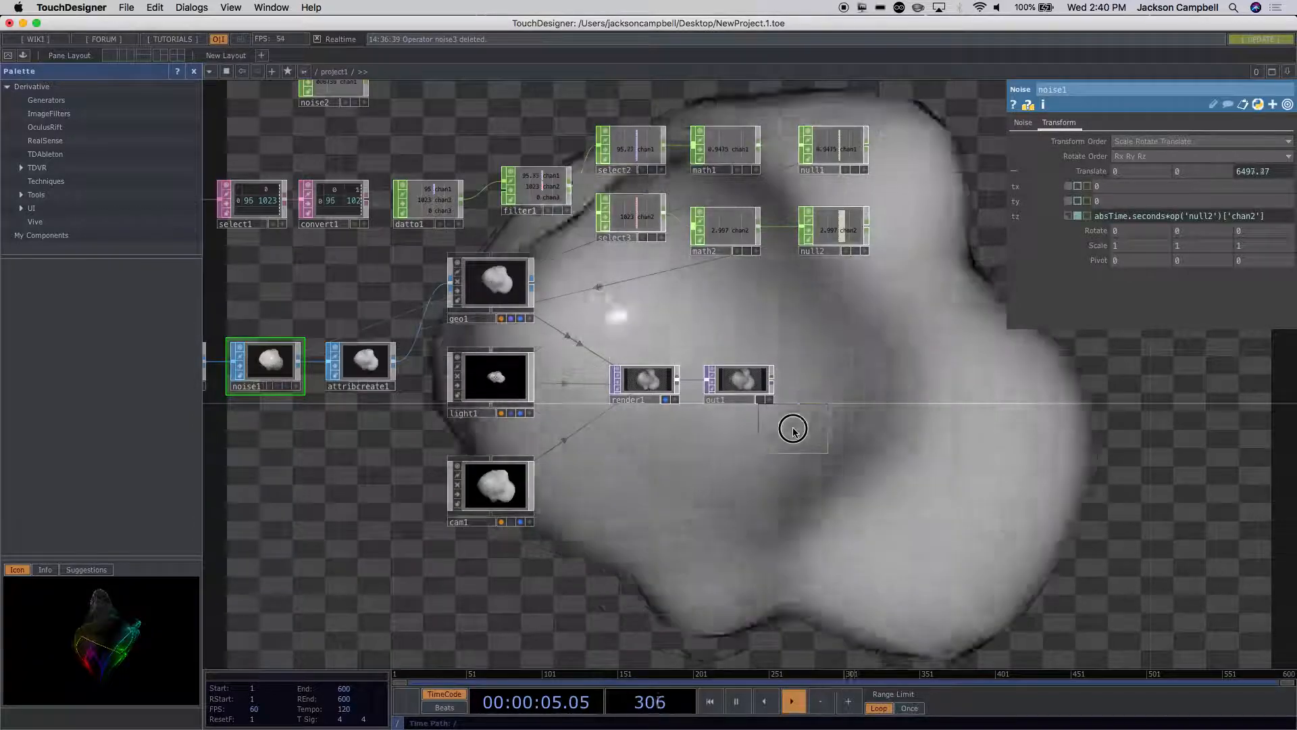
left_click(859, 346)
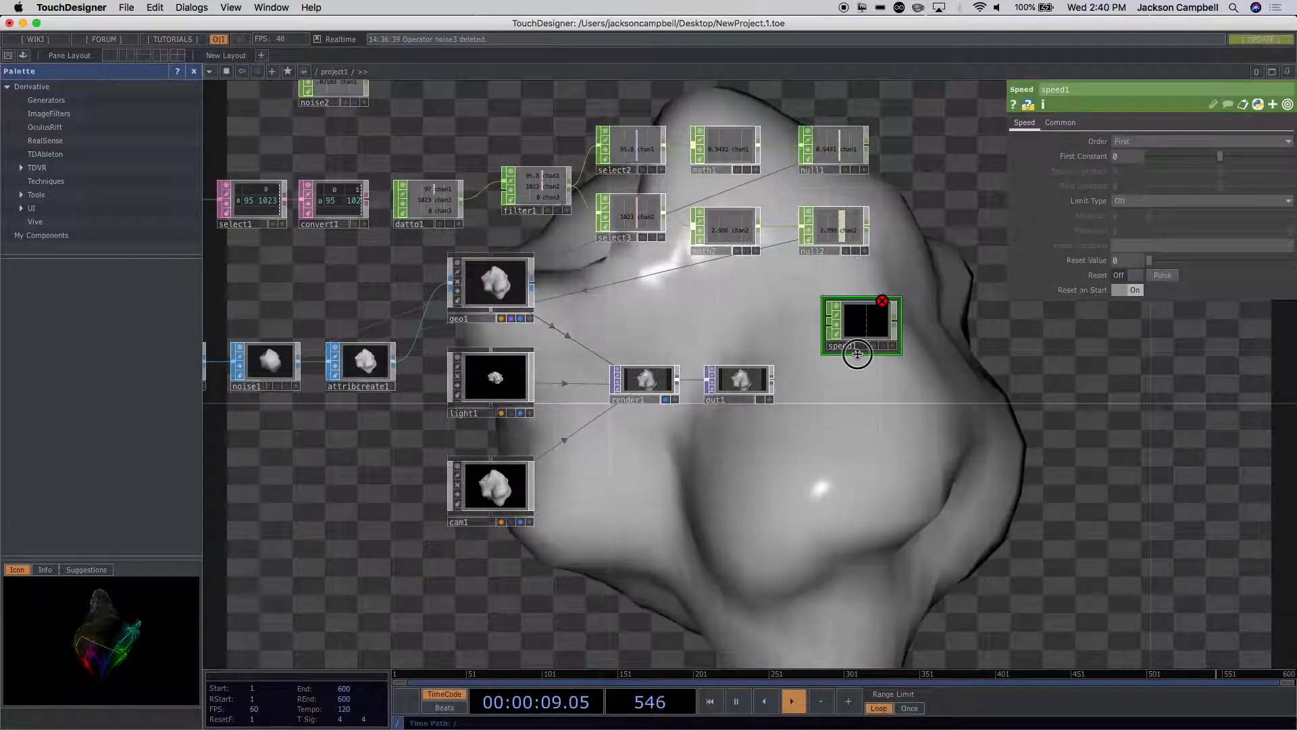
Step: Read the description of the Speed CHOP in the list of available operators
key("Tab")
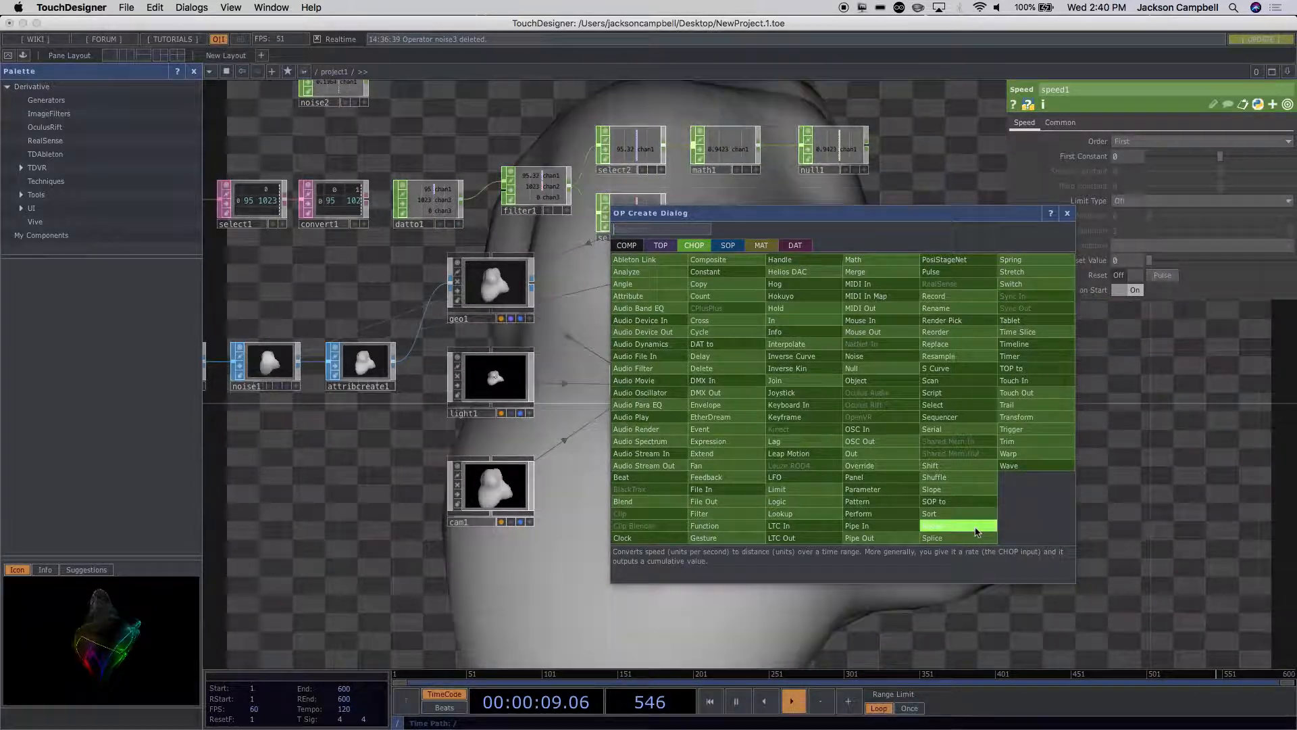
left_click(1159, 504)
scroll(753, 357, "up", 4)
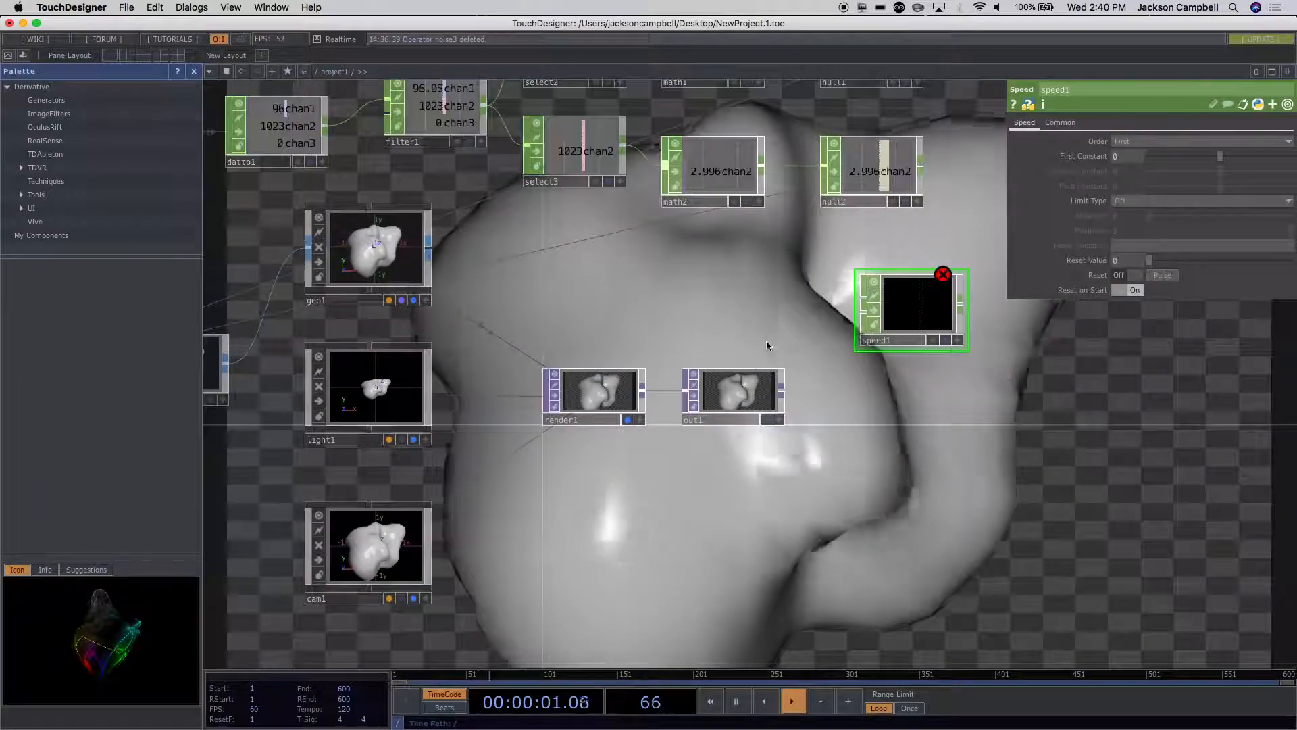
Step: Reposition the speed1 CHOP below and beyond null2, and feed its first input from null2's output
left_click_drag(873, 306, 793, 265)
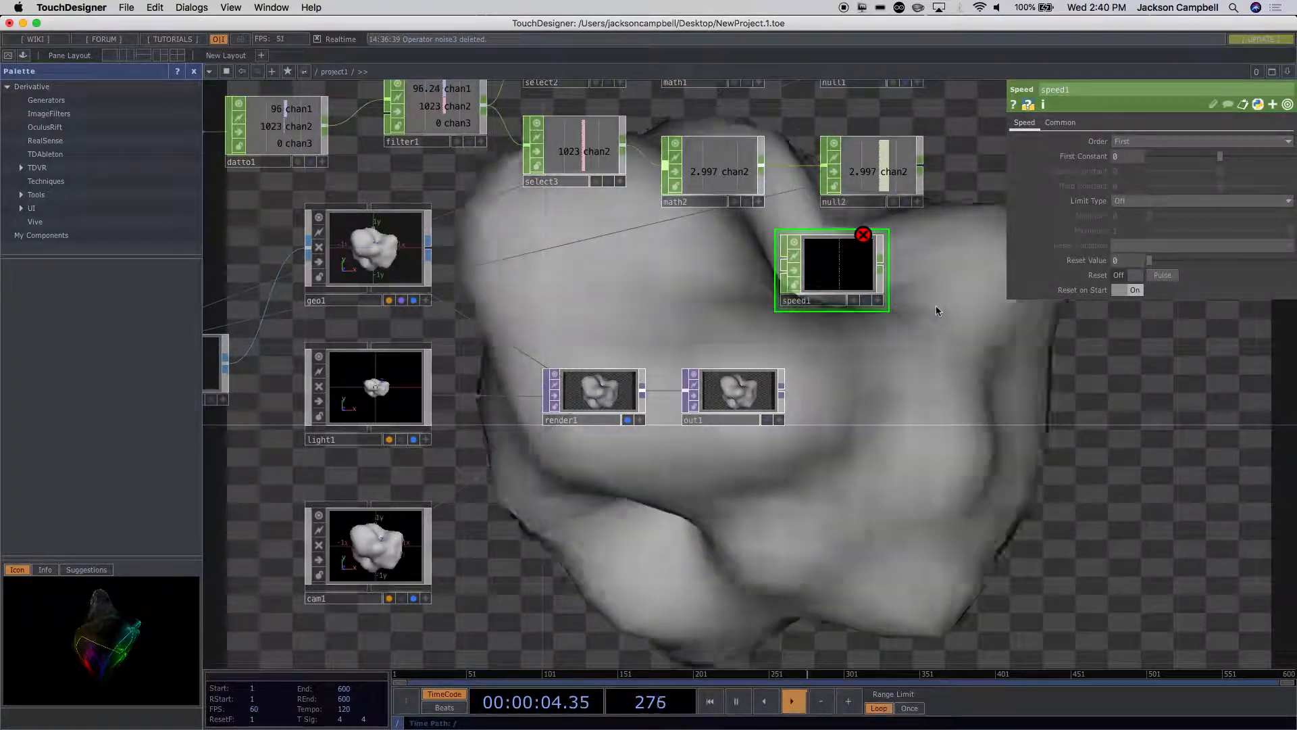
left_click_drag(908, 325, 788, 425)
left_click_drag(693, 365, 872, 365)
left_click_drag(794, 263, 830, 350)
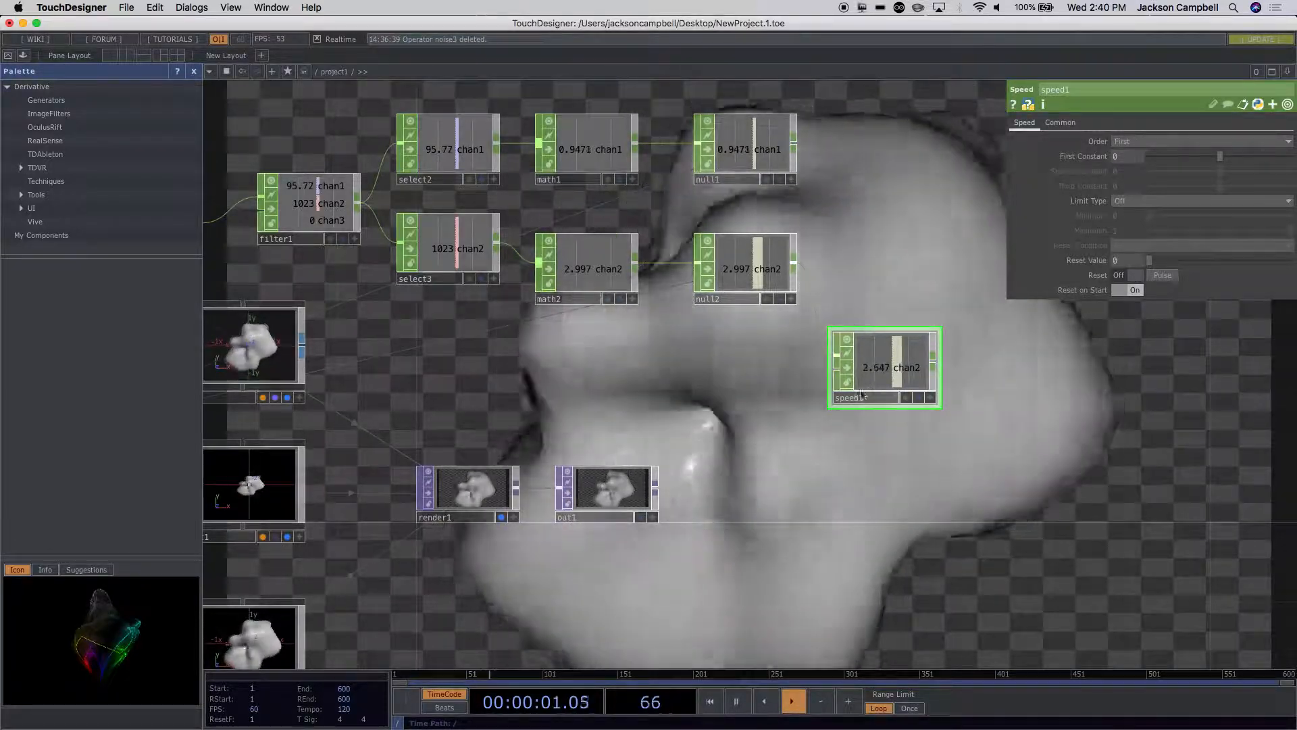
scroll(868, 397, "up", 2)
scroll(857, 397, "up", 2)
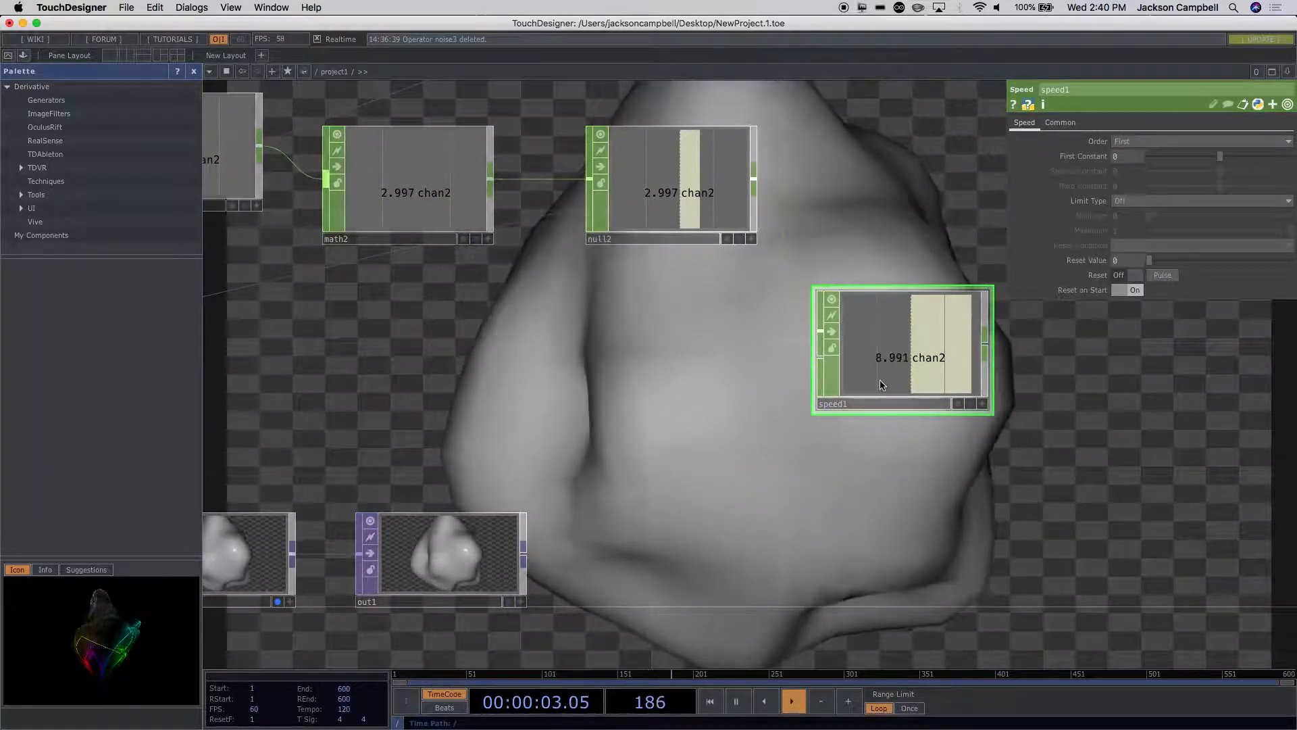
scroll(907, 450, "down", 3)
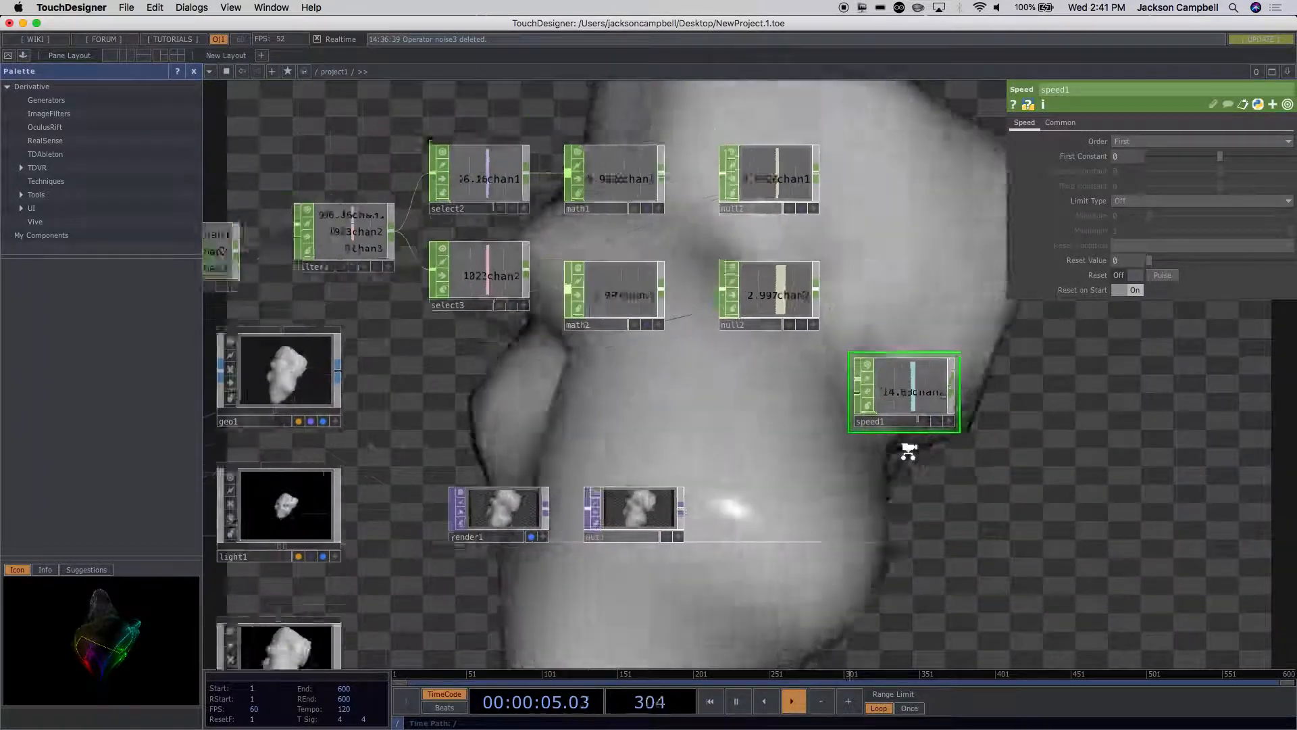
Step: Remove the absTime.seconds* part from noise1's Translate Z expression, leaving op('null2')['chan2']
left_click_drag(921, 497, 904, 313)
left_click_drag(735, 431, 931, 447)
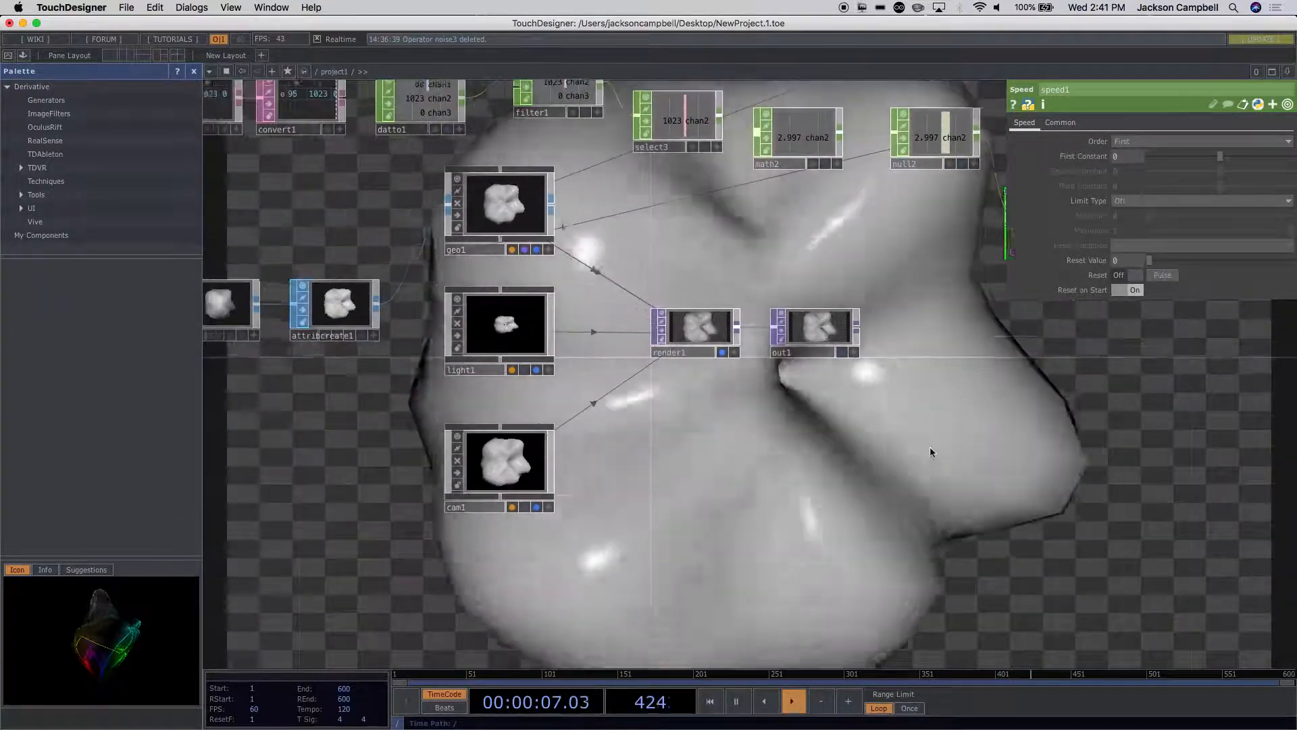
scroll(804, 447, "down", 2)
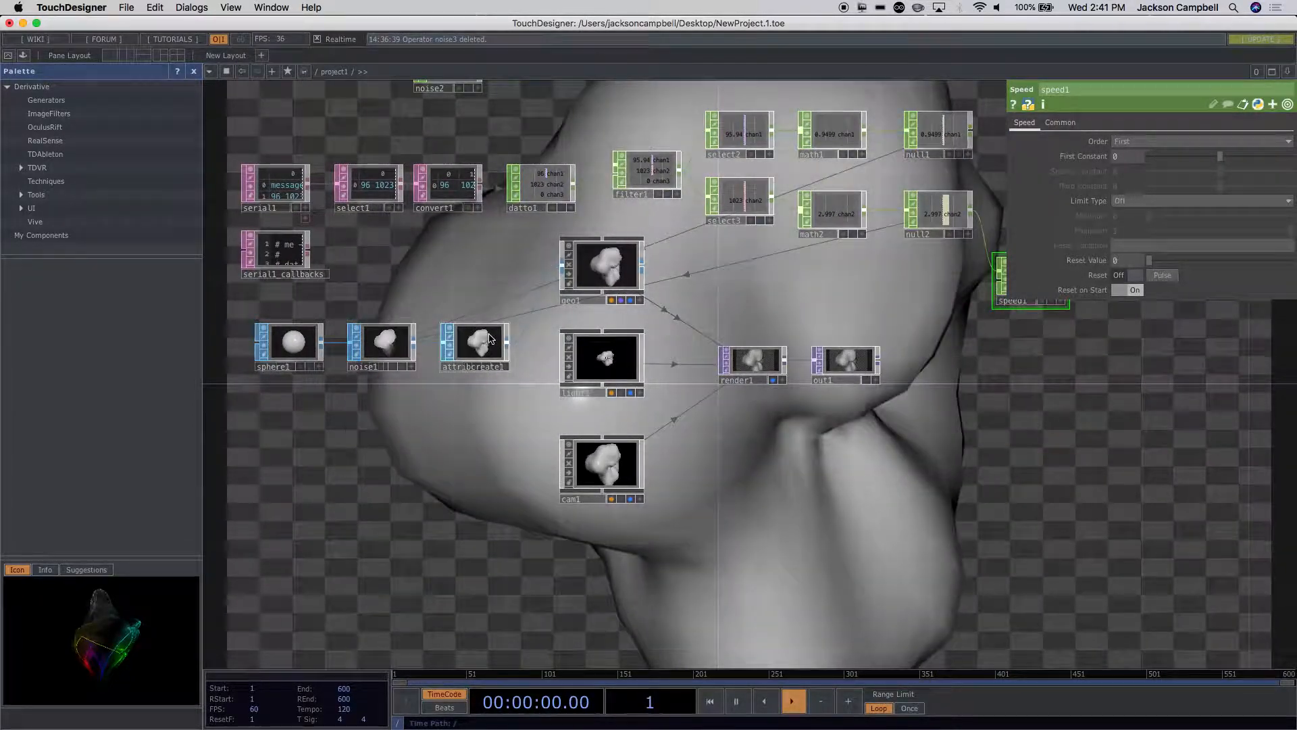
left_click(382, 341)
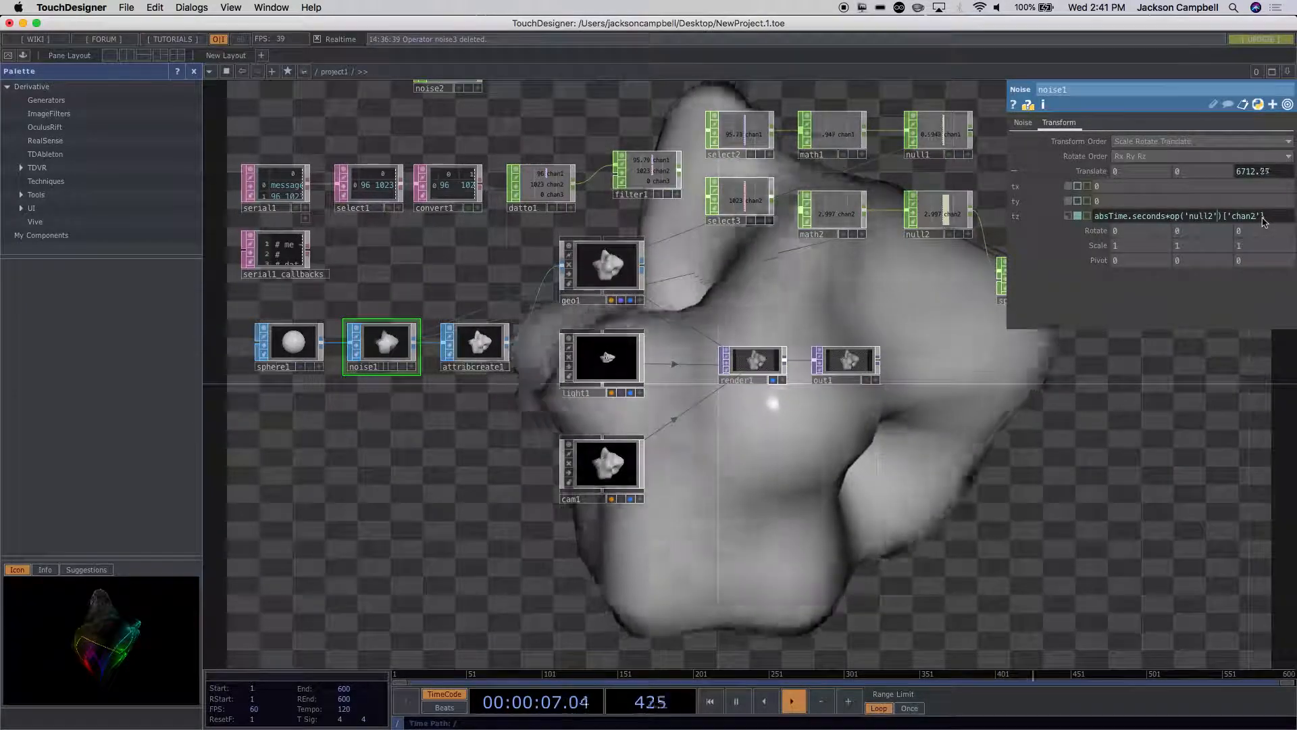
left_click_drag(1170, 217, 1039, 215)
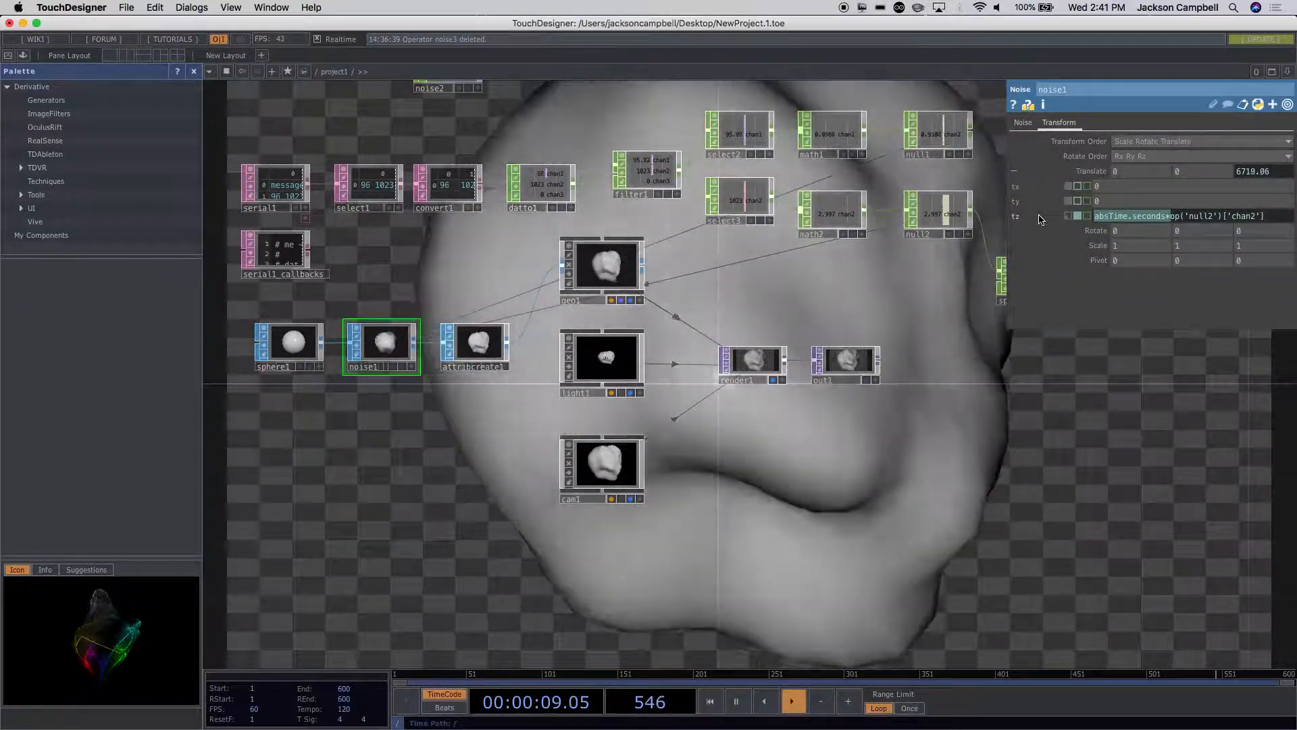
type("\\")
key("BackSpace")
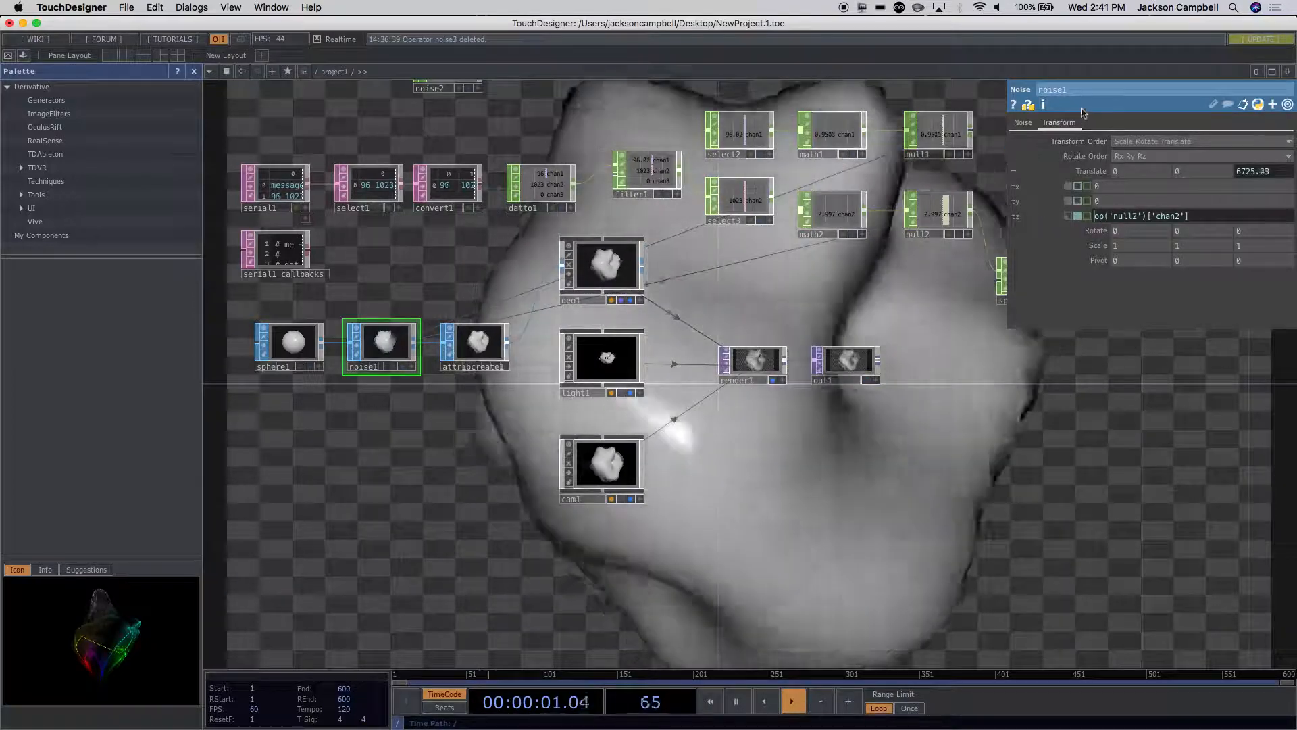
Step: Point noise1's Translate Z expression at the Speed CHOP, so it reads op('speed1')['chan2']
left_click_drag(975, 416, 669, 473)
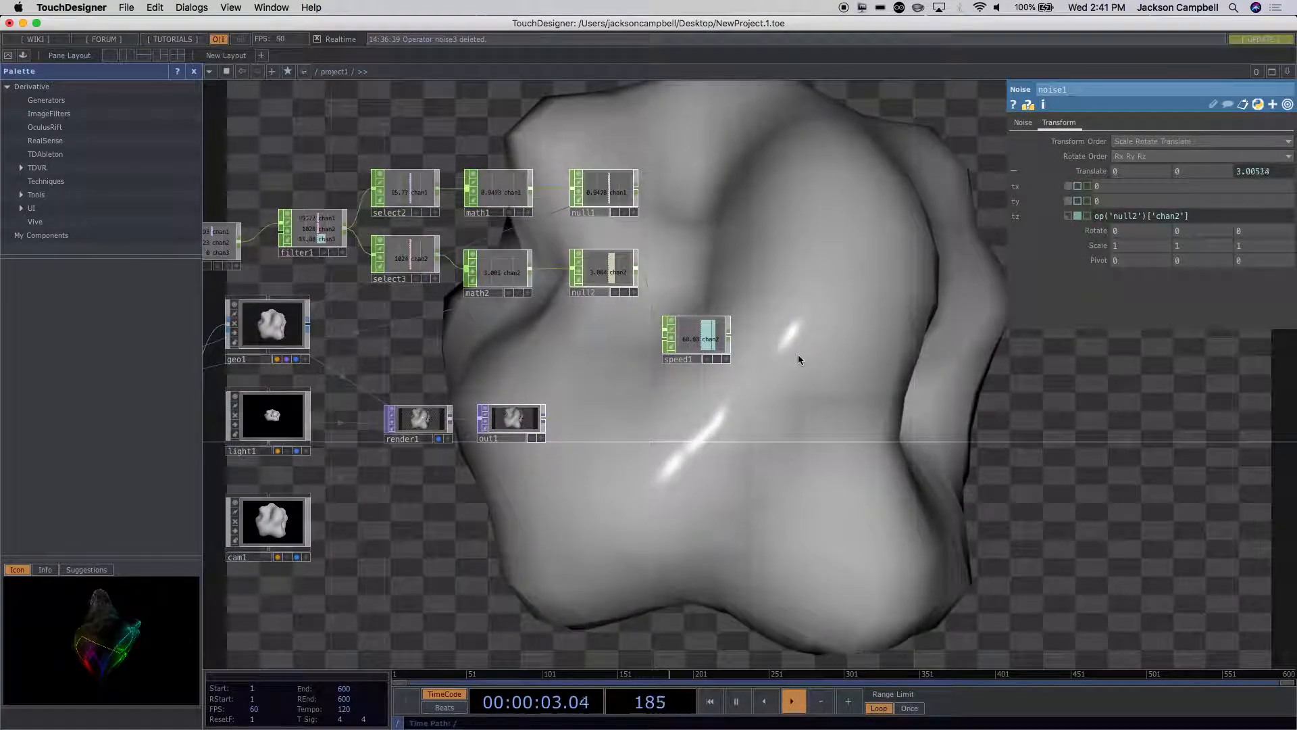
scroll(798, 358, "up", 3)
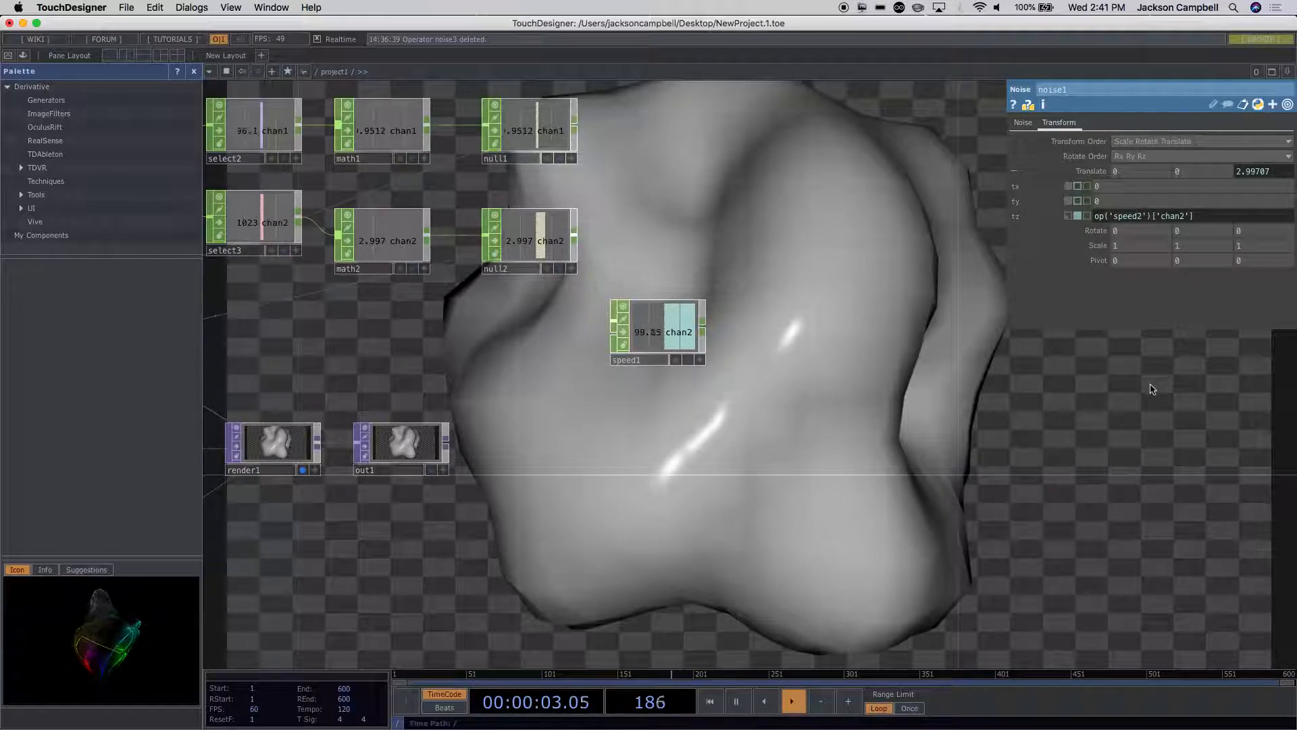
left_click(1113, 425)
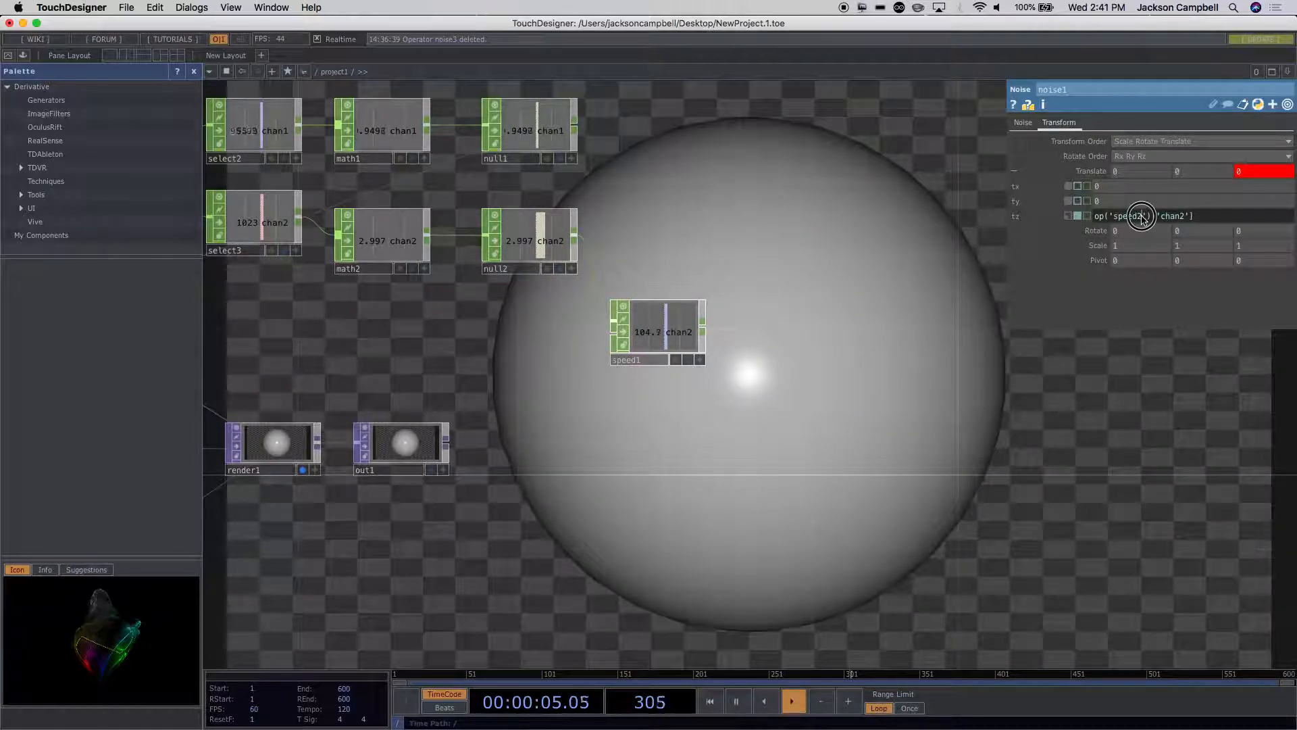
type("1")
left_click(1086, 362)
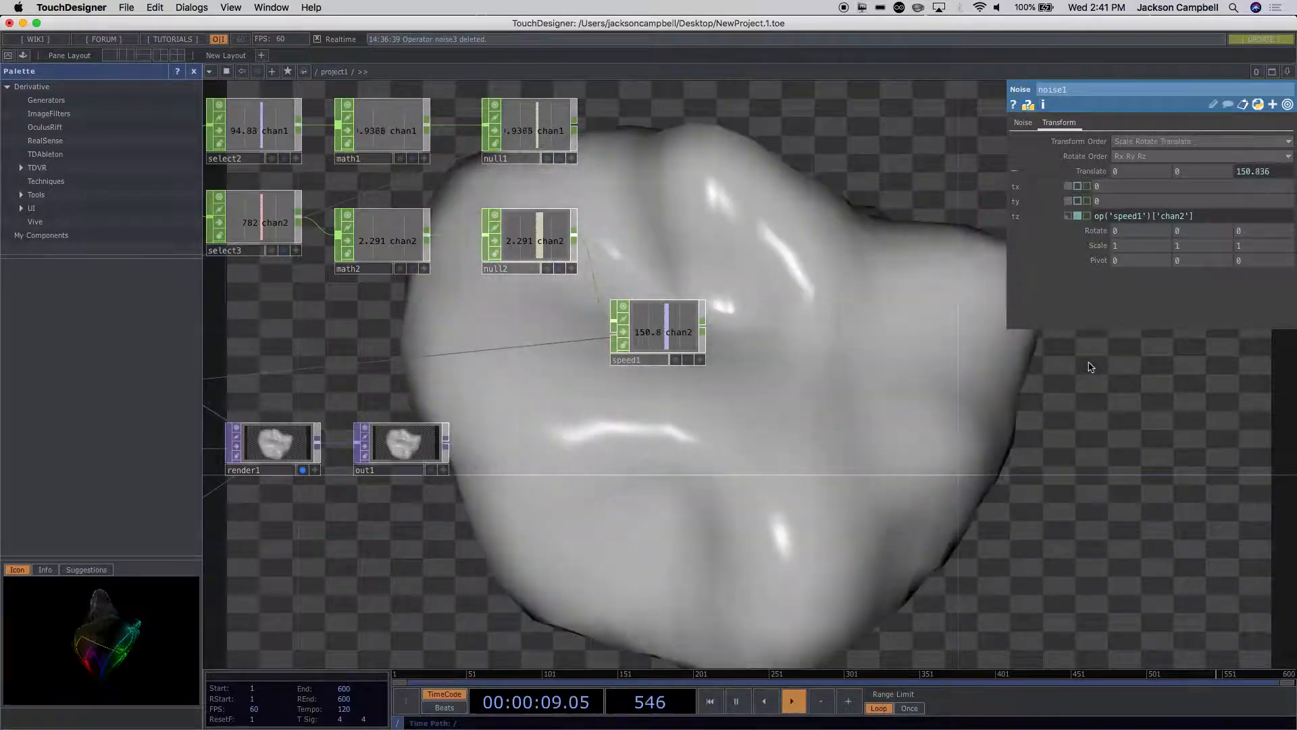
scroll(1088, 366, "down", 5)
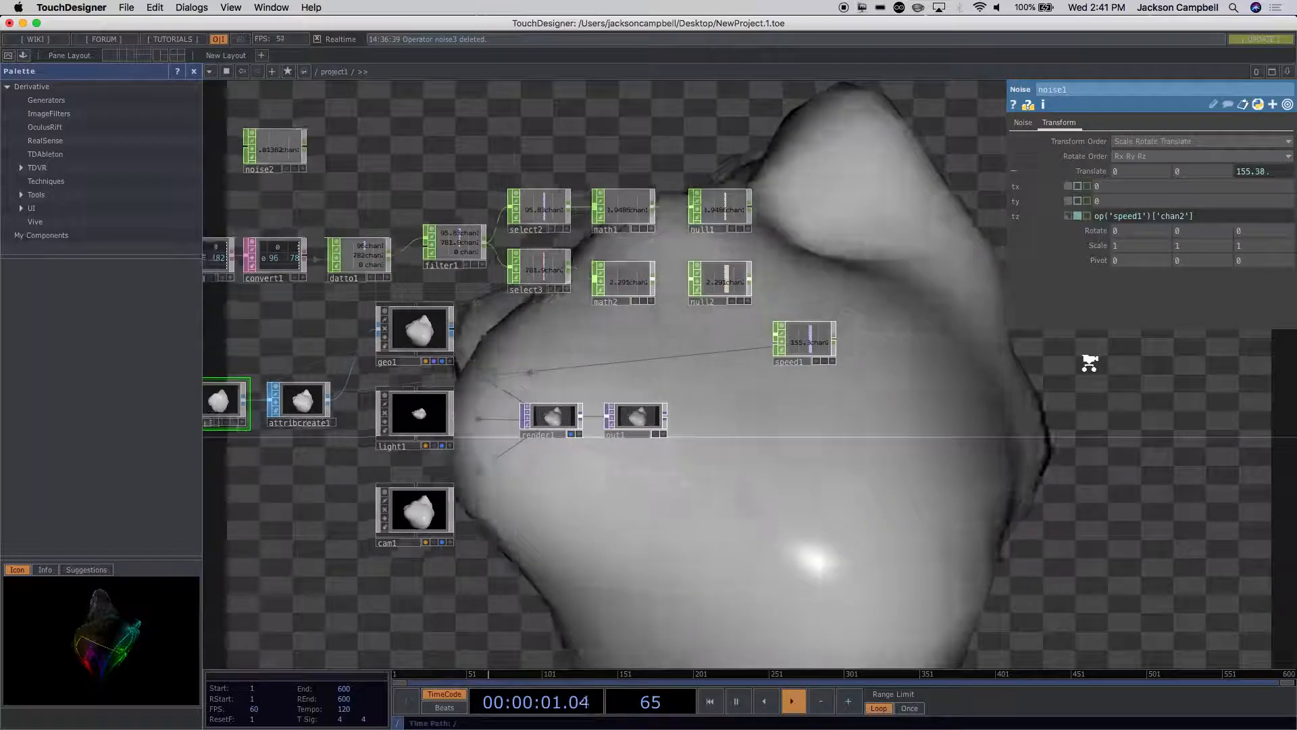
left_click_drag(930, 518, 928, 414)
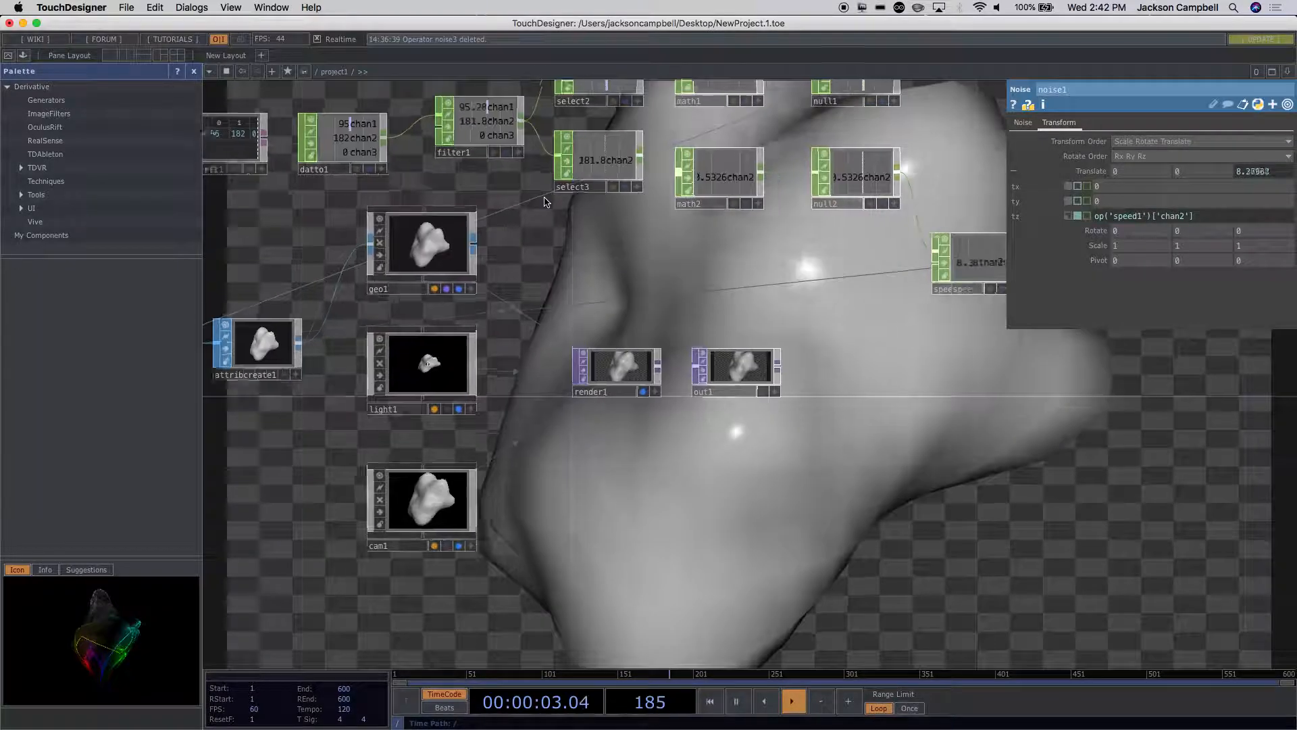
scroll(533, 270, "up", 5)
left_click_drag(529, 295, 687, 473)
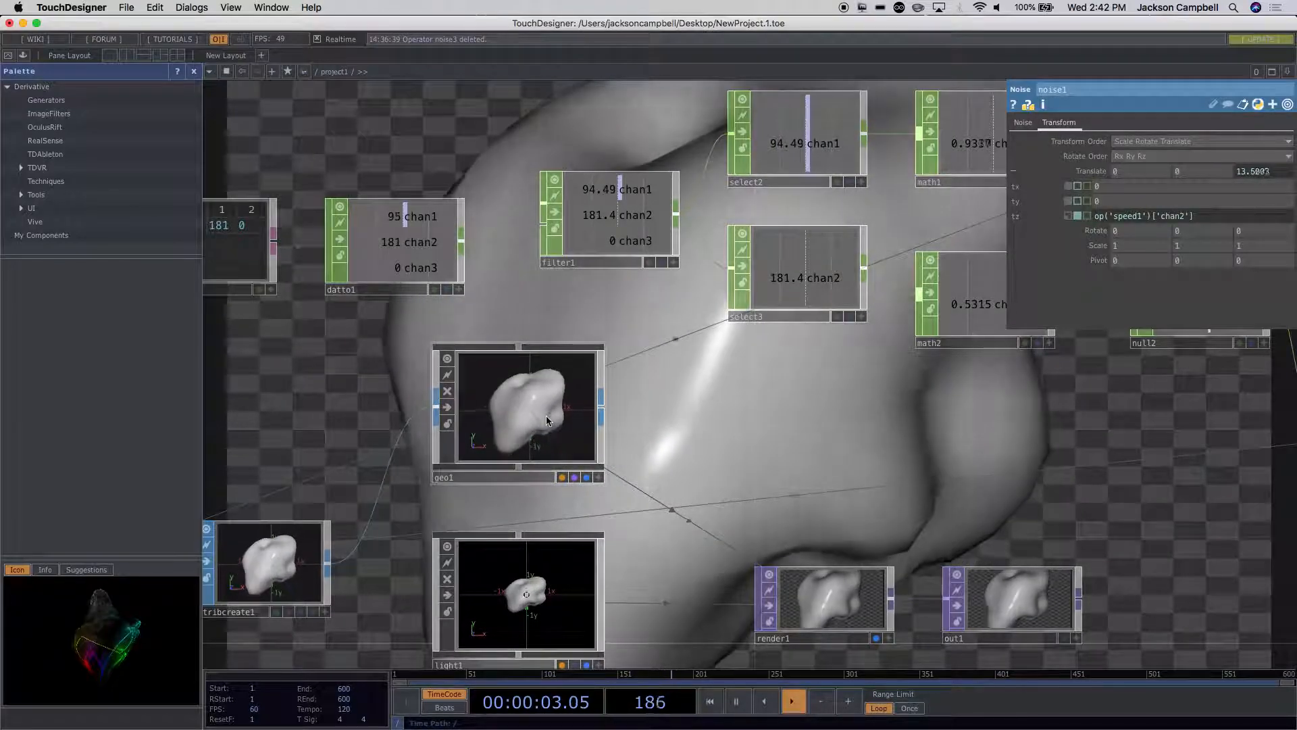
right_click(465, 247)
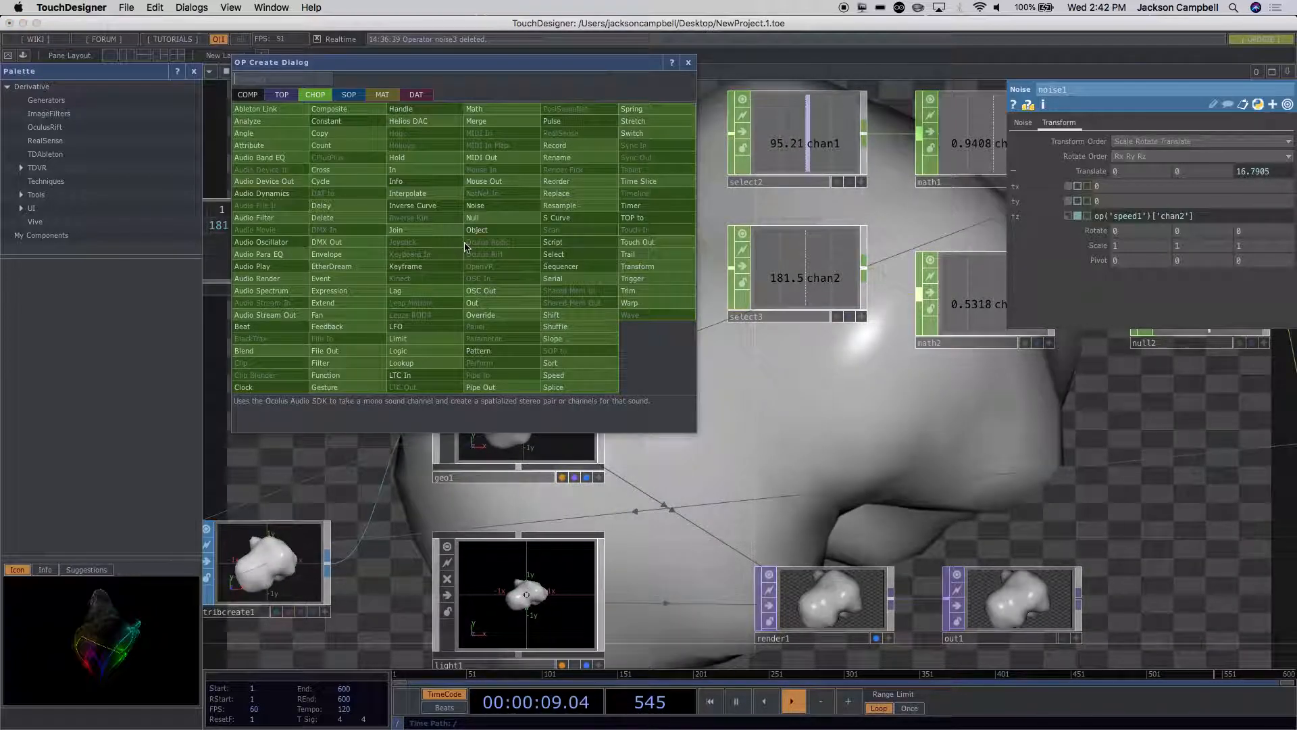
type("sele")
left_click(558, 257)
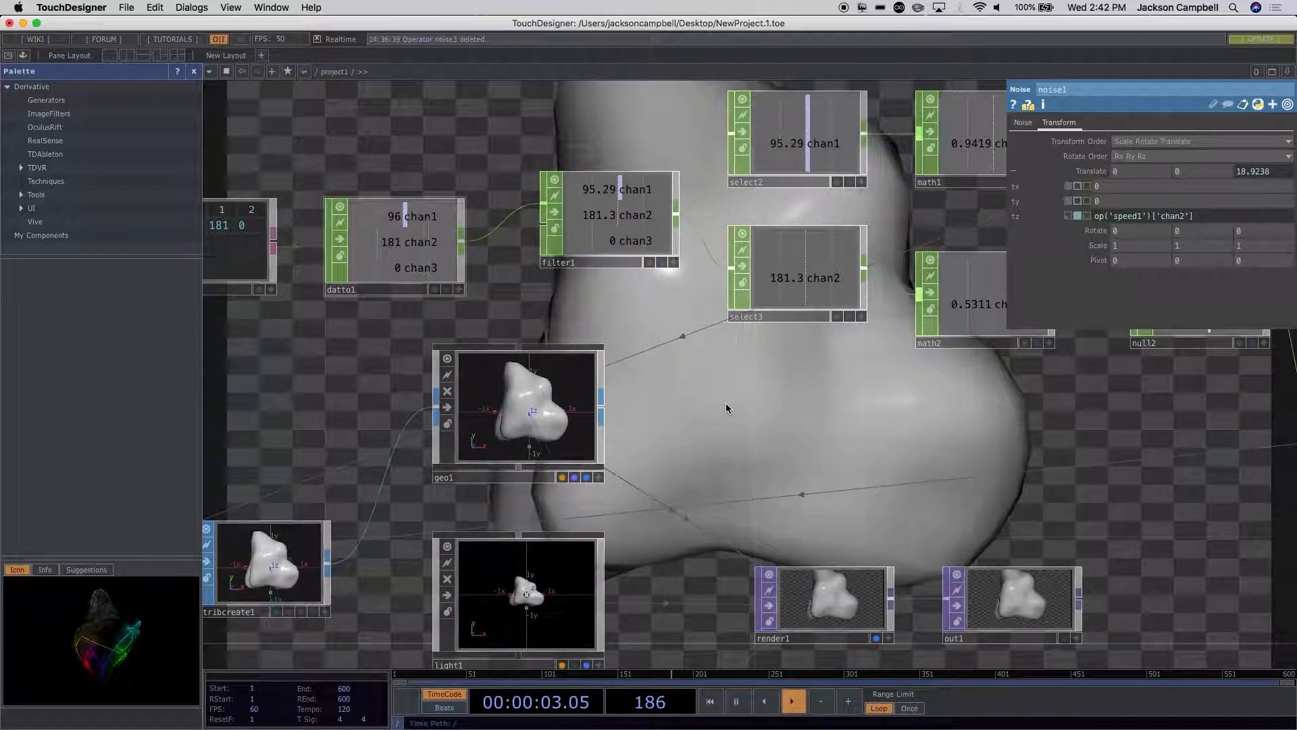
Step: Duplicate select3 below itself, disconnect the copy from filter1, and feed it directly from datto1's output
left_click(783, 307)
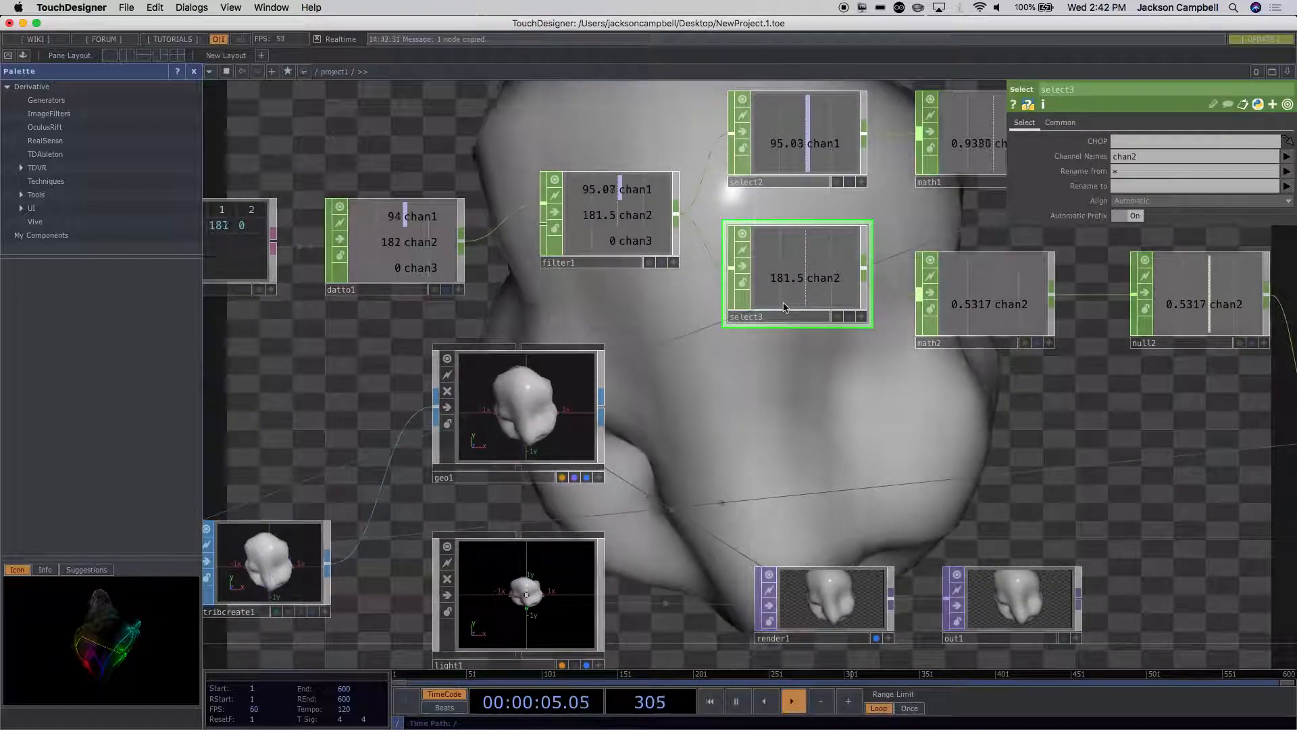
key("super+v")
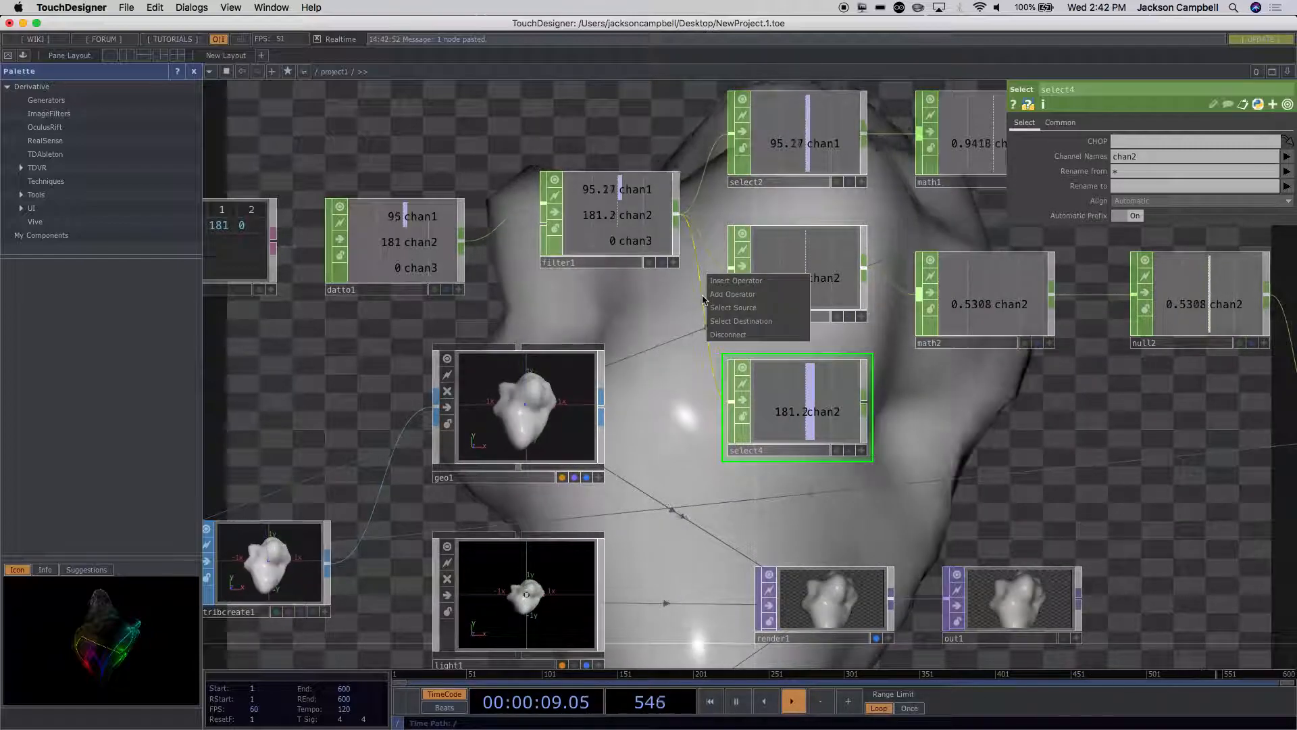
left_click(720, 333)
left_click_drag(463, 253, 814, 423)
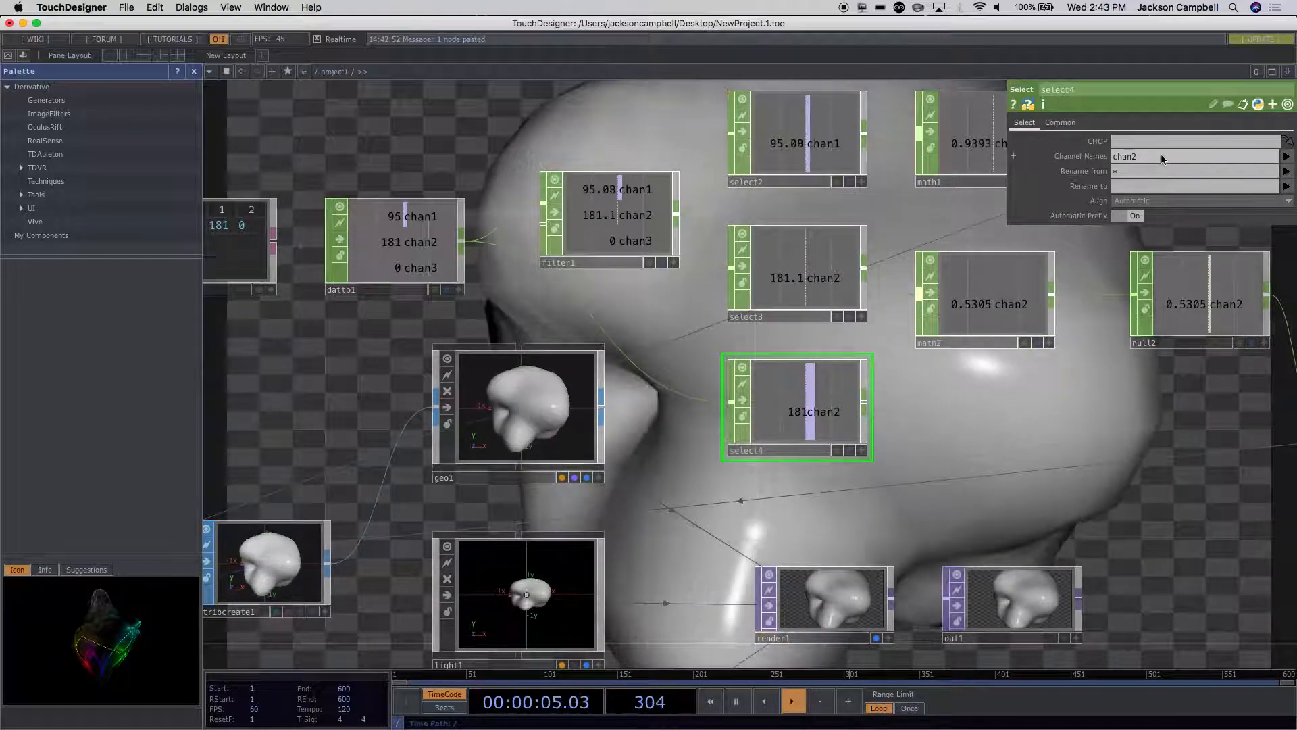
Step: Set the Channel Names of the duplicated Select CHOP to chan3 and shift the node slightly toward geo1
left_click(1159, 156)
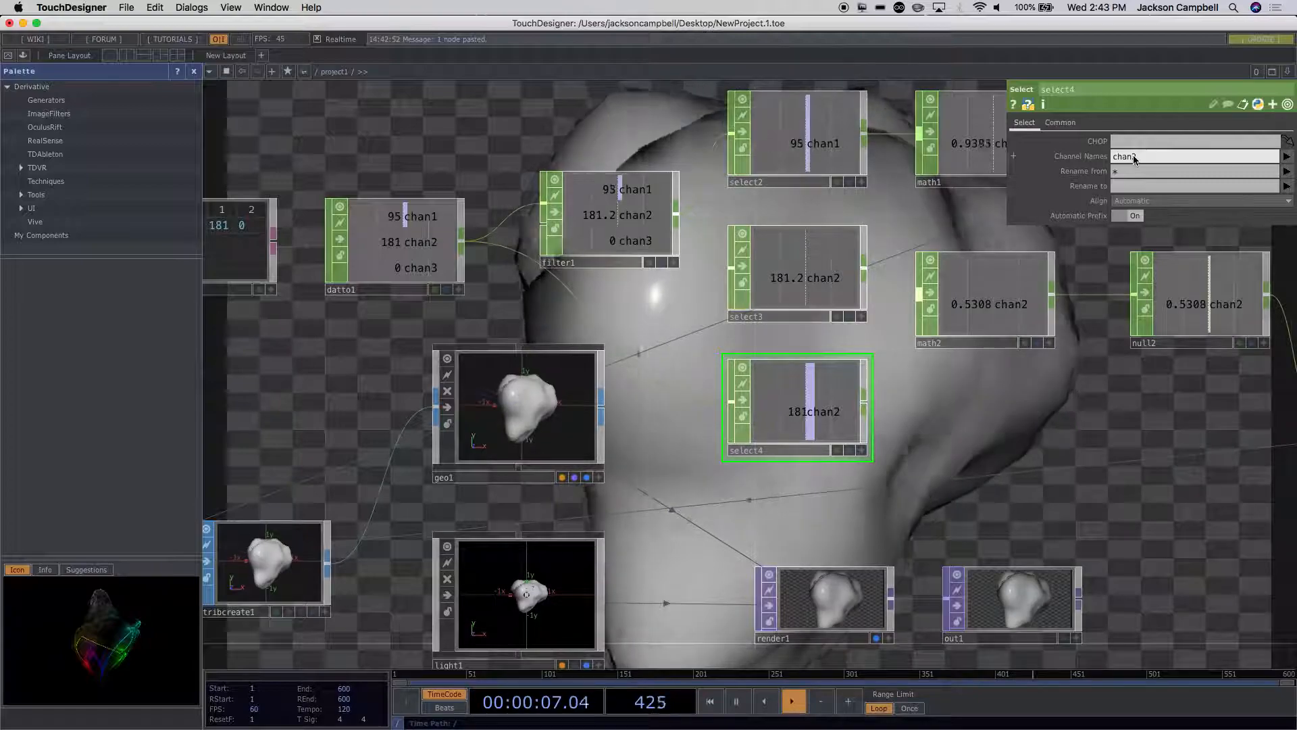
key("BackSpace")
type("3")
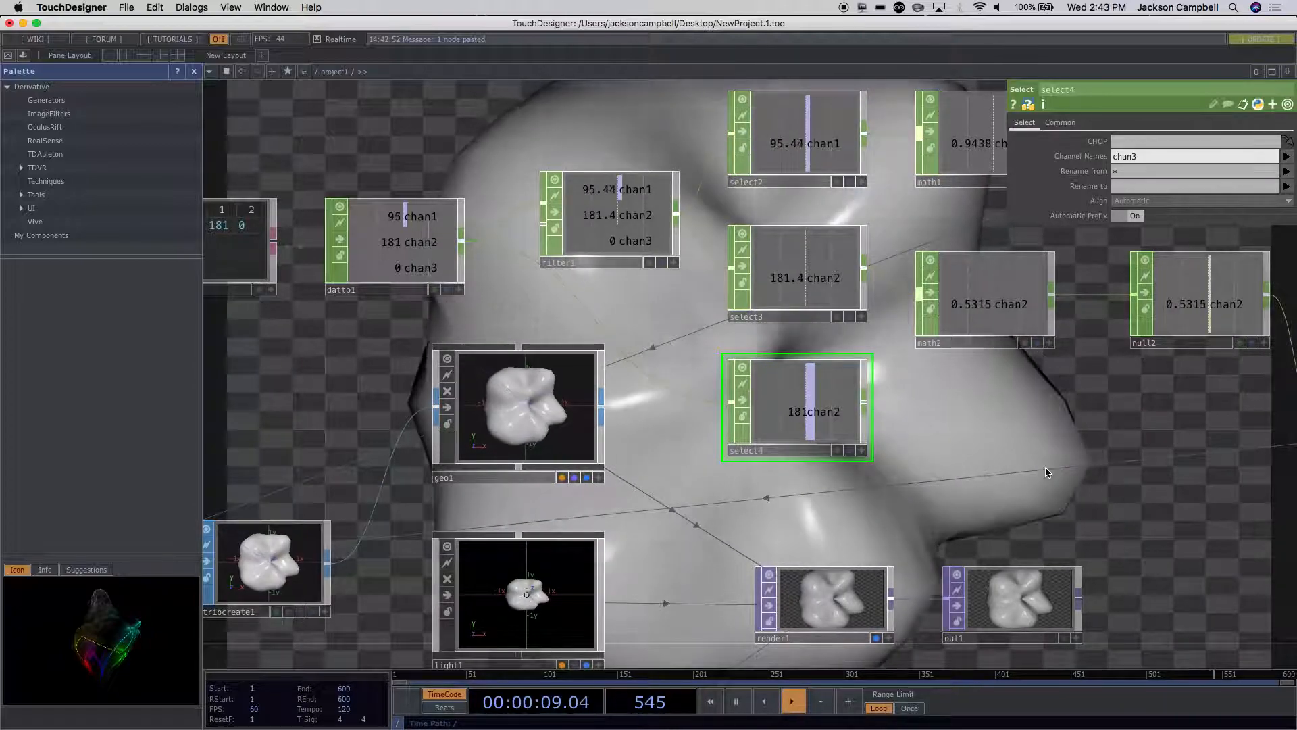
key("Return")
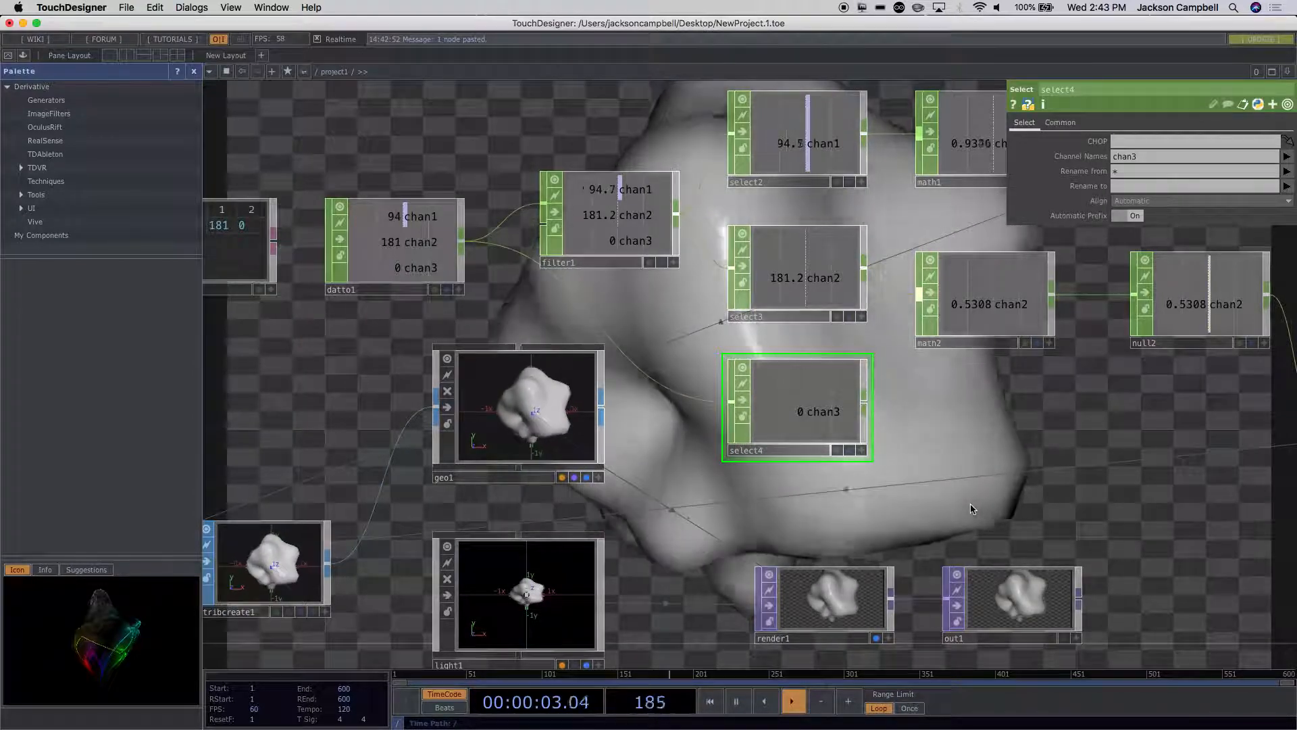
left_click_drag(897, 400, 829, 360)
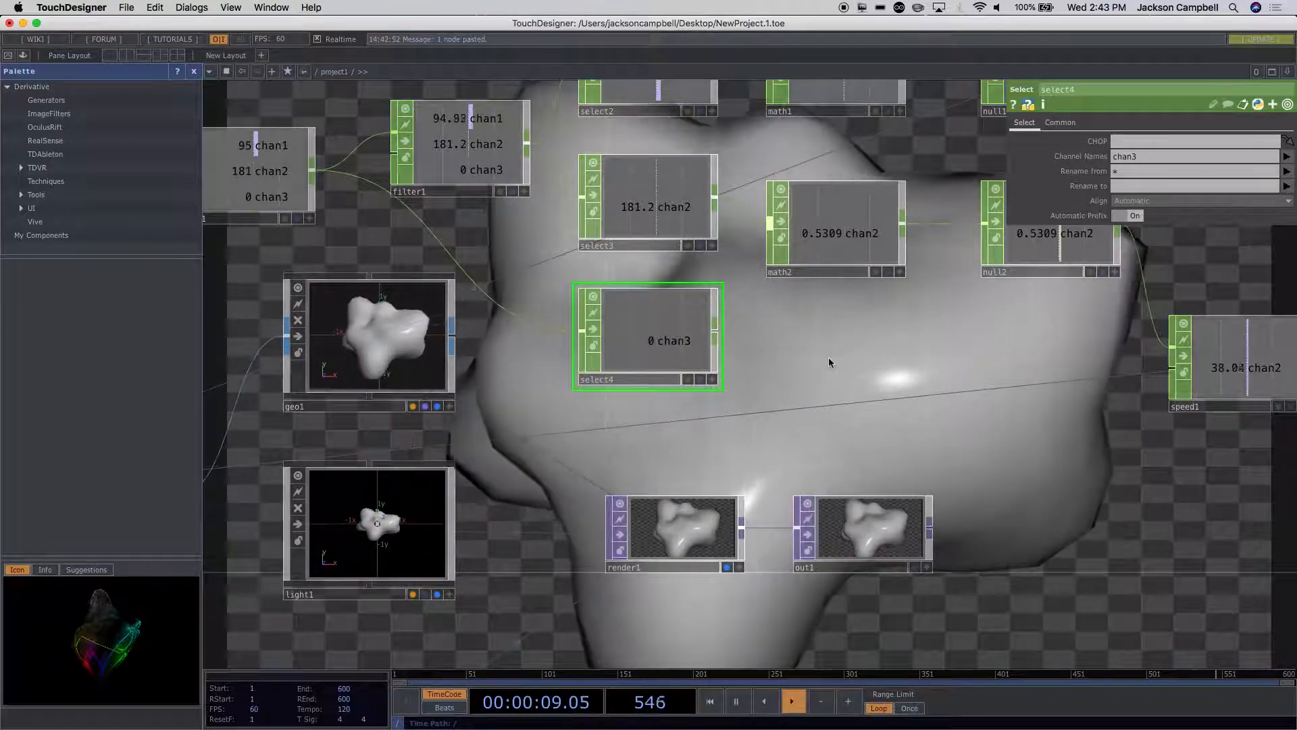
left_click_drag(698, 348, 671, 348)
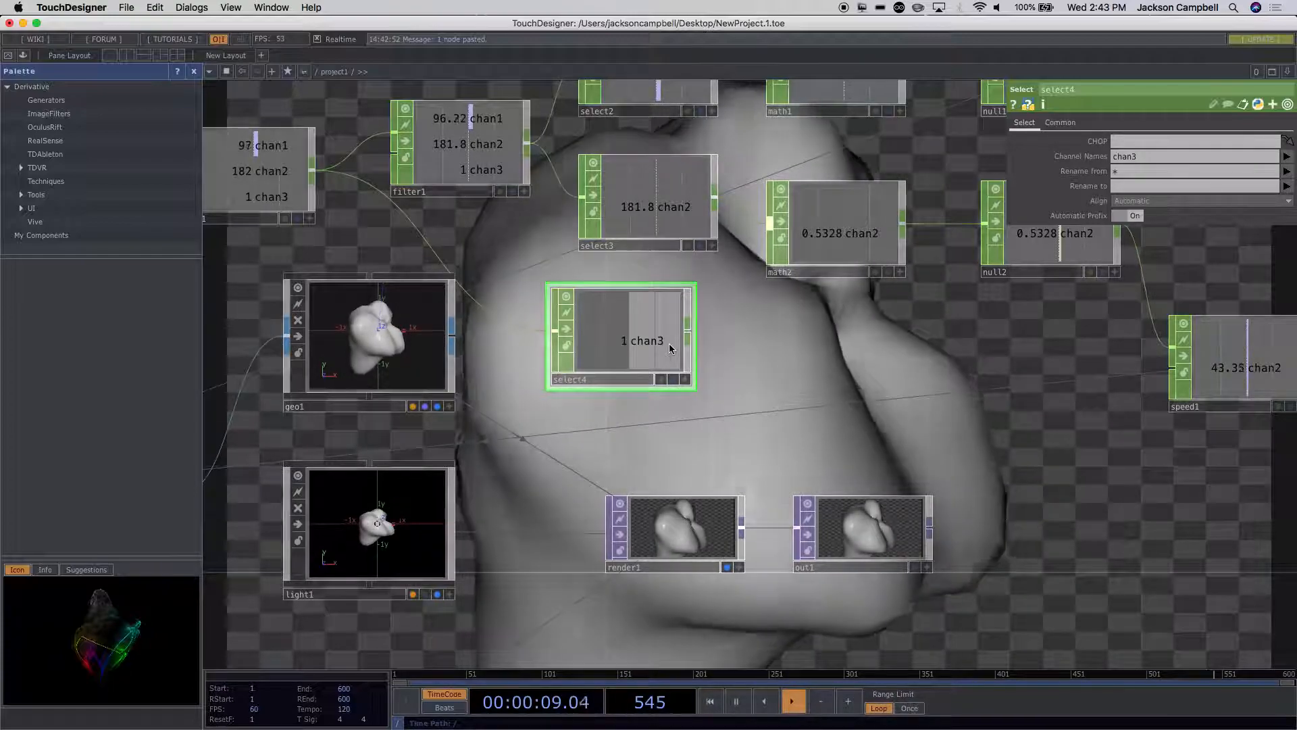
Step: Add a CHOP Execute DAT beside select4 and assign select4 as the CHOP it monitors
key("Tab")
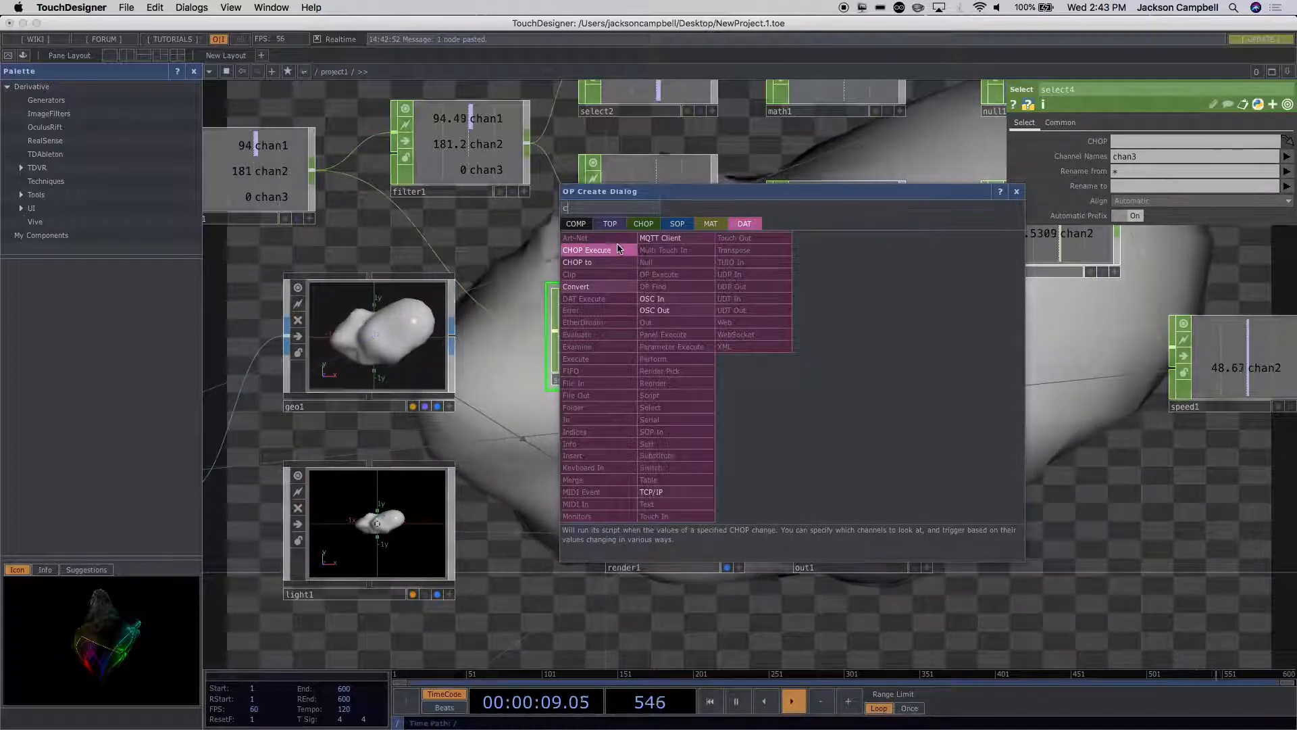
left_click(803, 358)
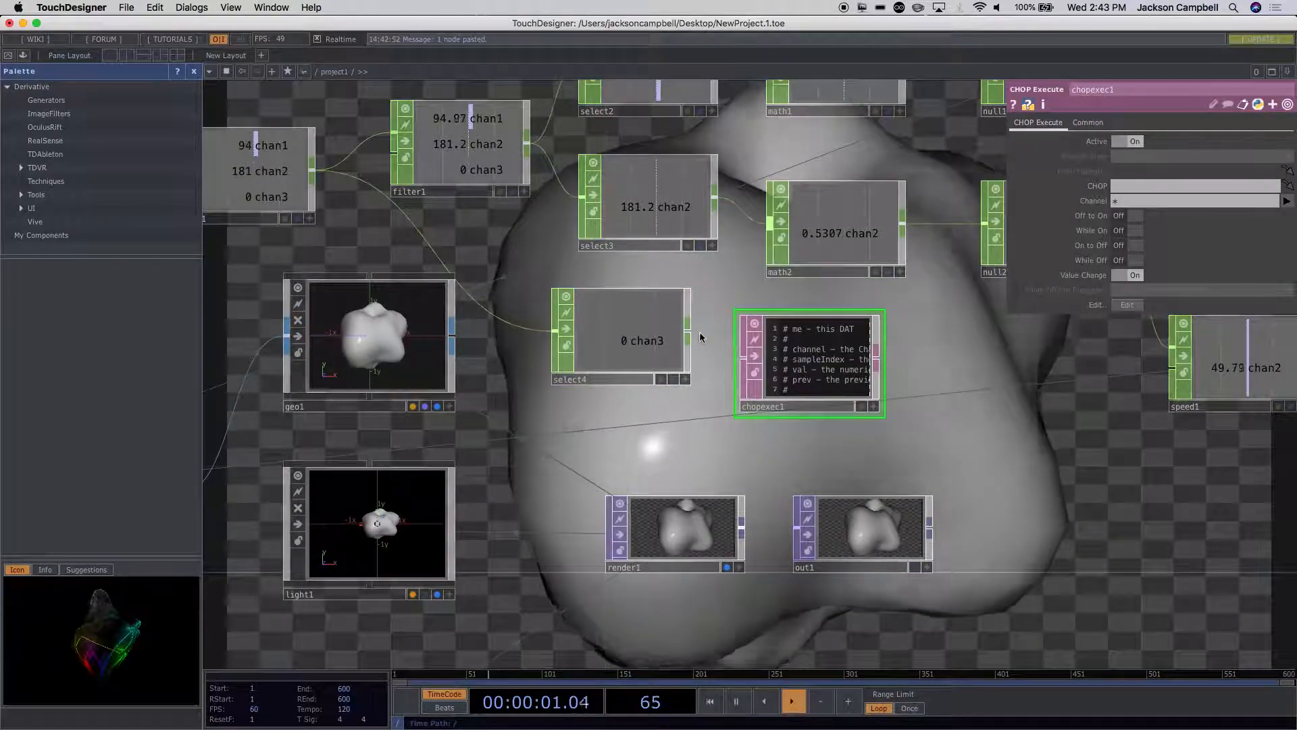
left_click_drag(786, 357, 792, 391)
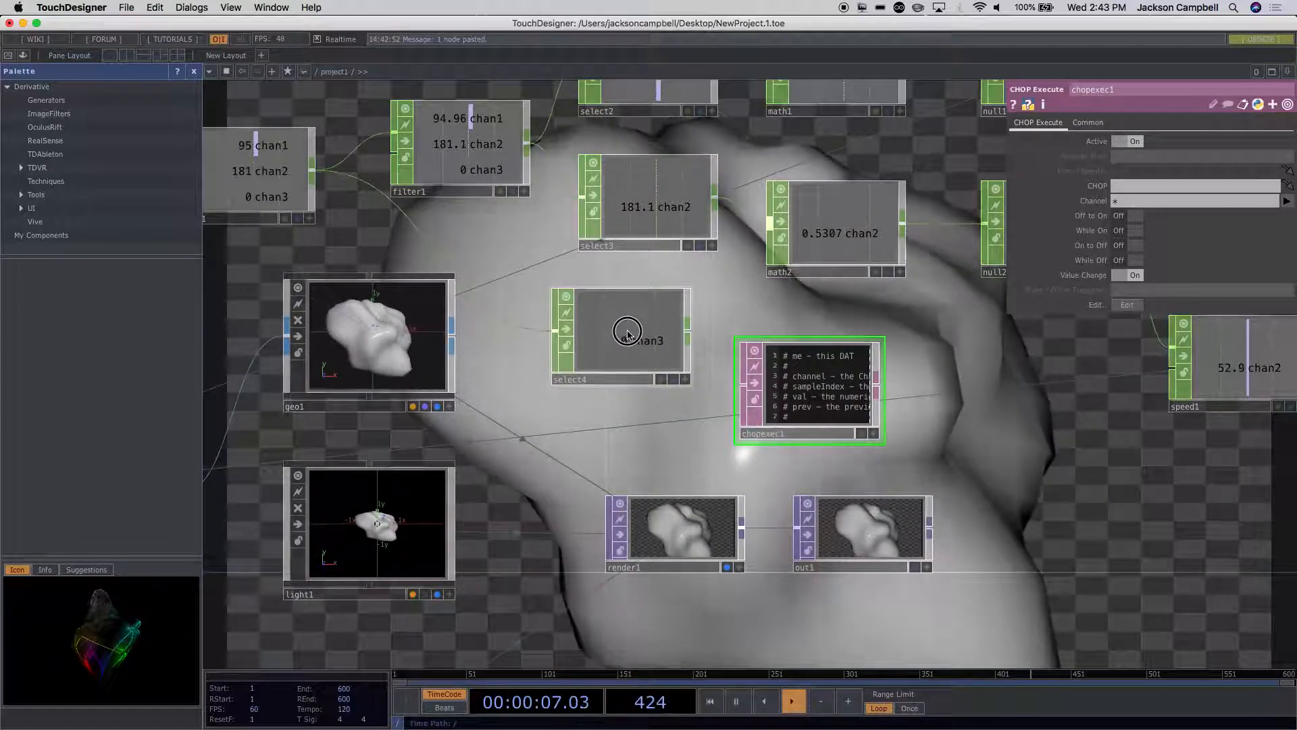
left_click_drag(628, 333, 810, 398)
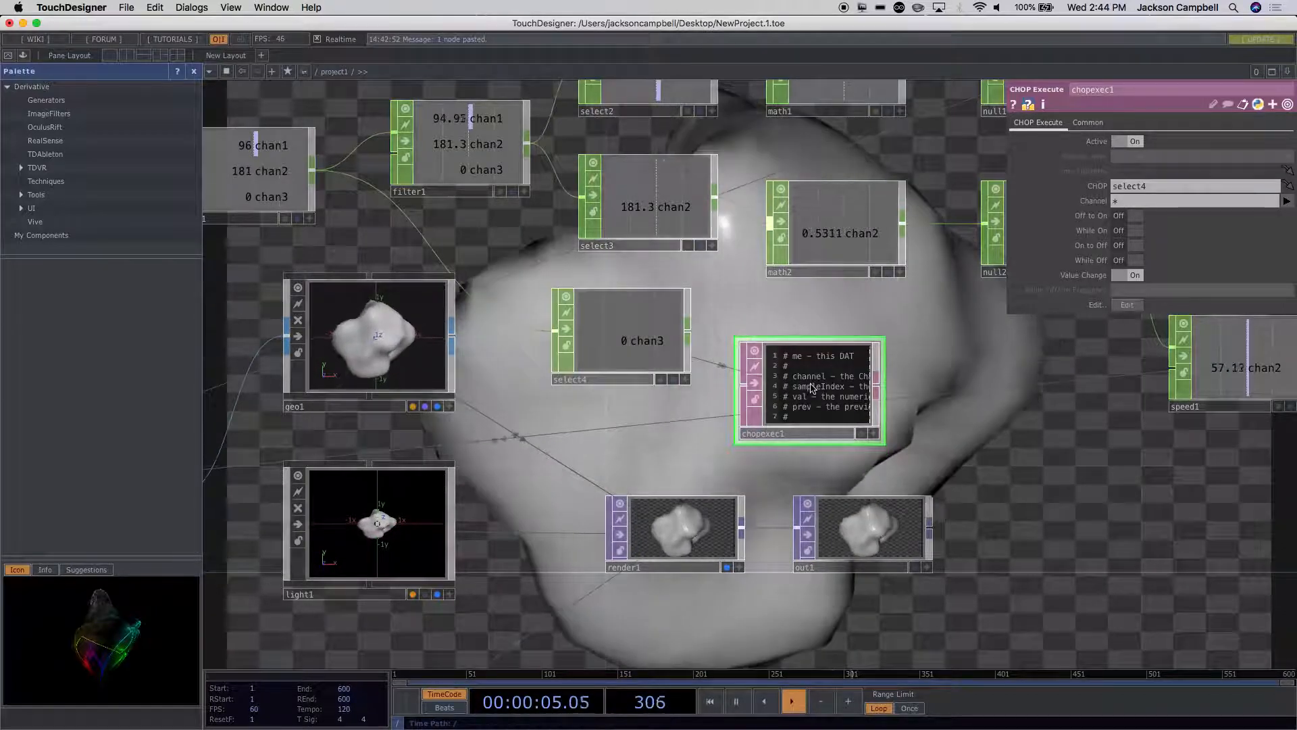
Step: Turn off Value Change and turn on Off to On for the chopexec1 DAT
scroll(923, 416, "up", 5)
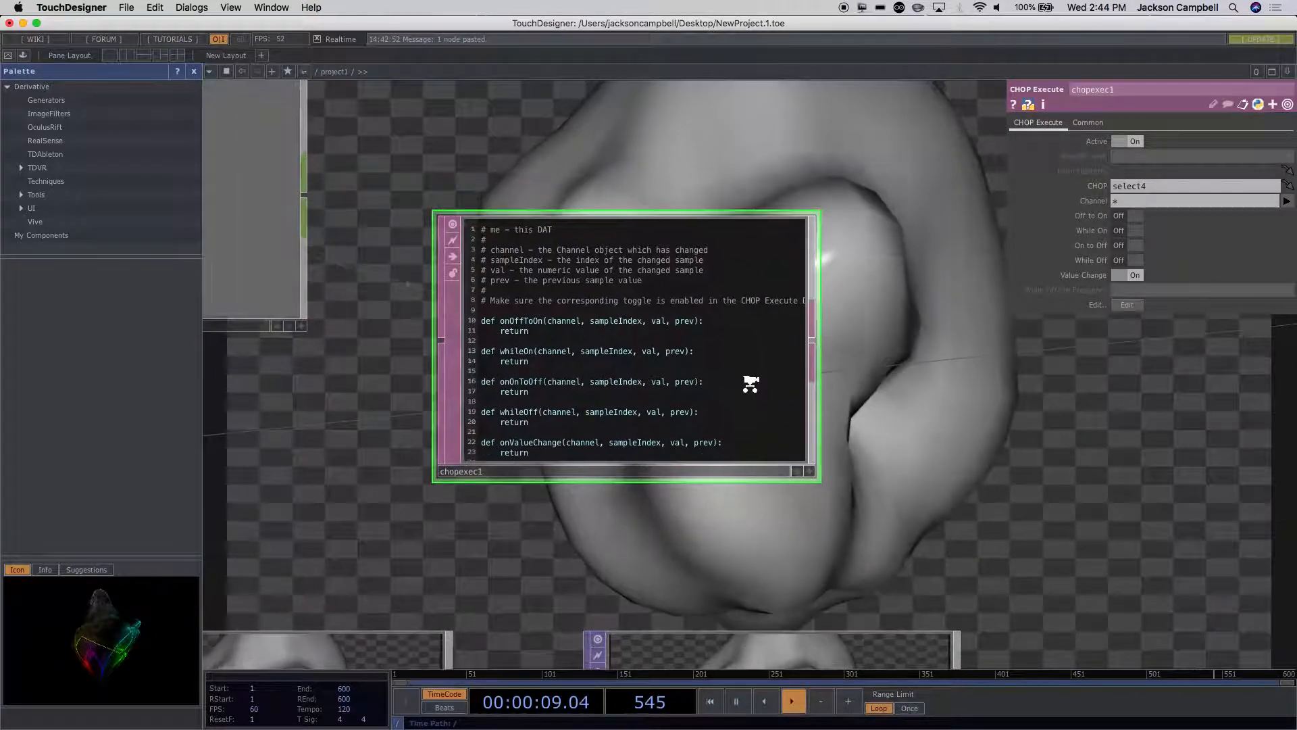
scroll(752, 388, "up", 2)
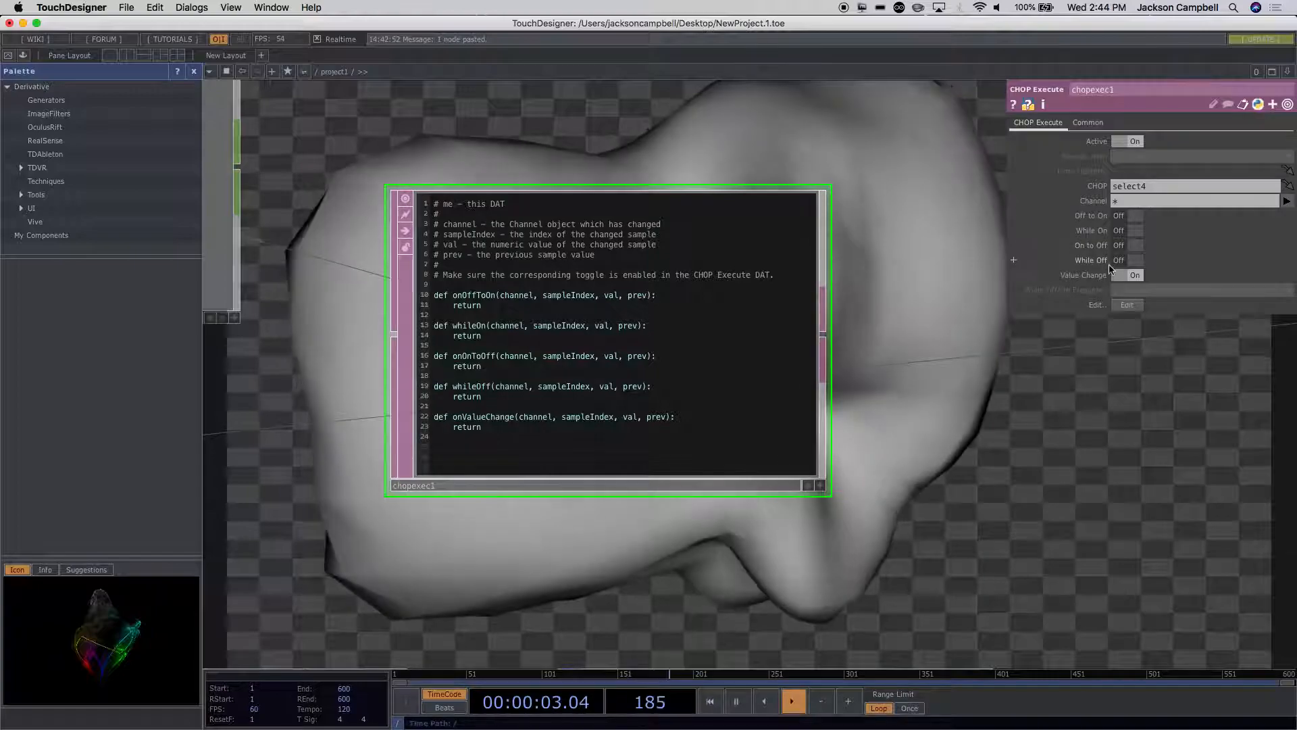
left_click(1121, 277)
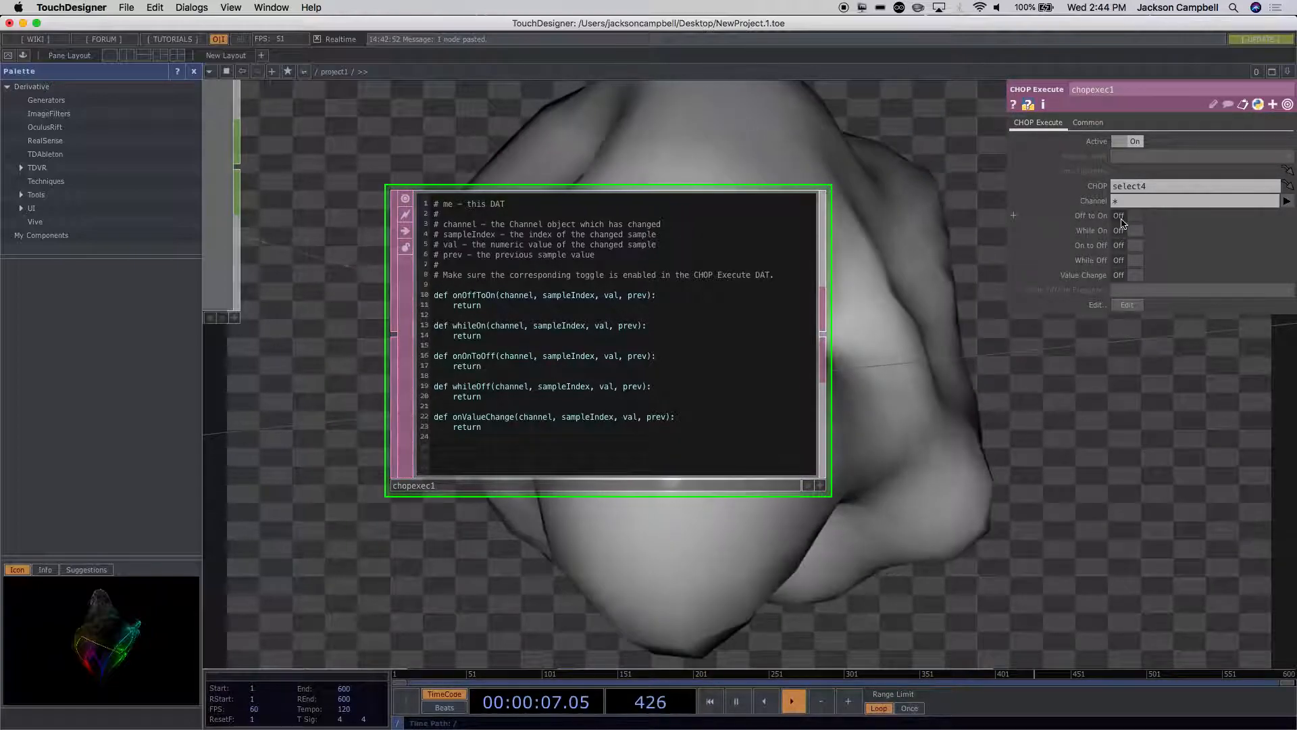
left_click(1121, 217)
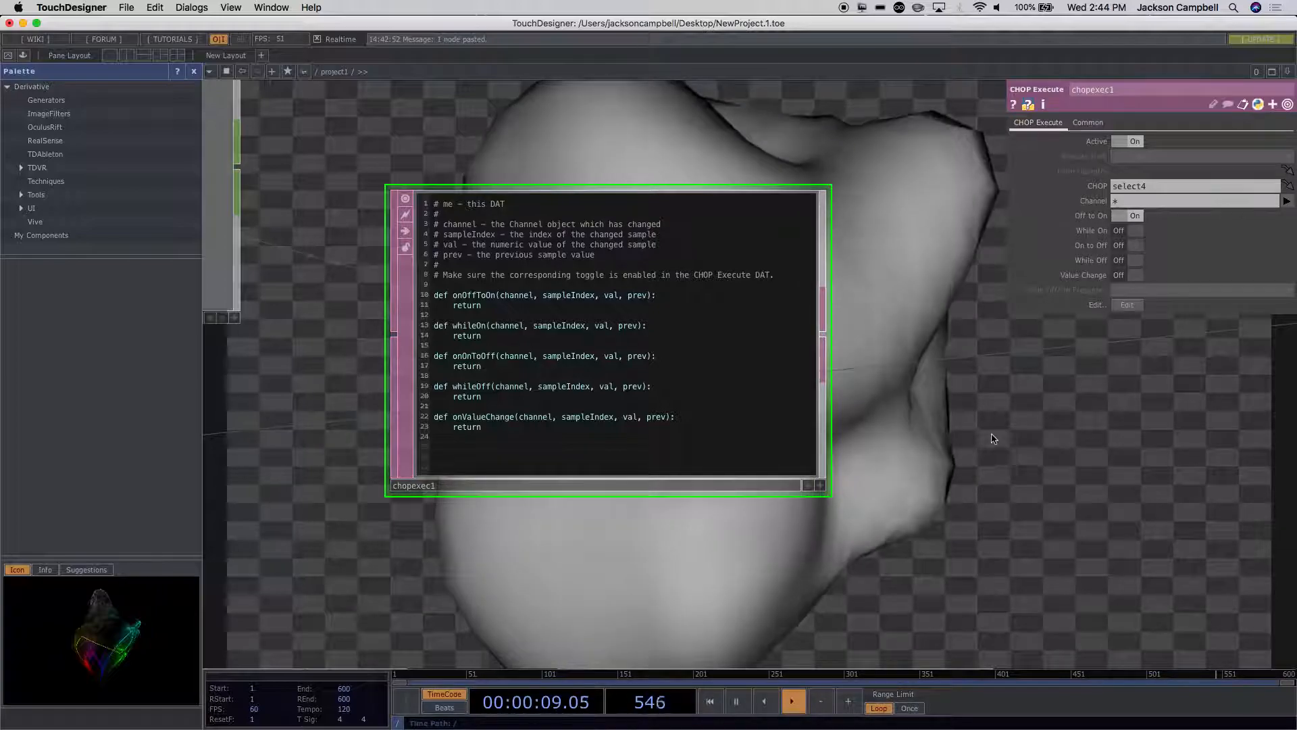
scroll(989, 437, "down", 3)
scroll(986, 439, "down", 3)
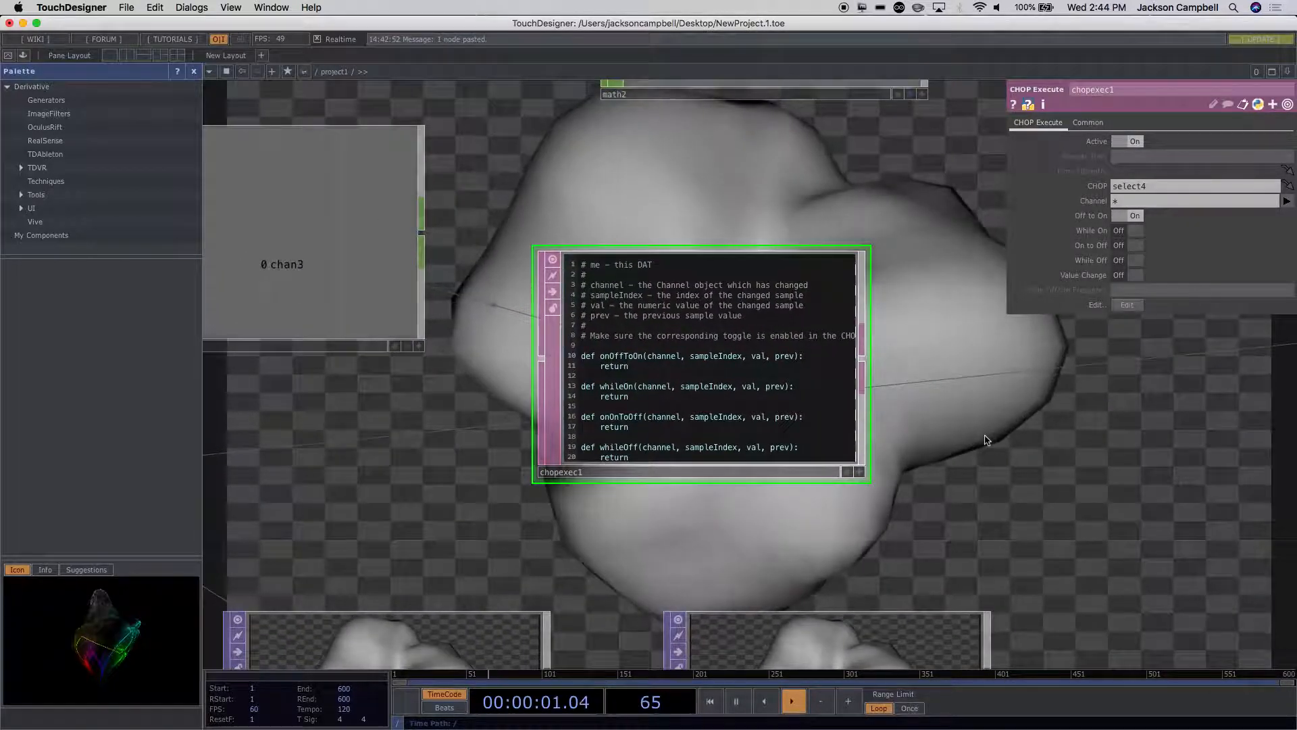
Step: Make chopexec1's script editable, delete every callback except onOffToOn, and insert an empty line under its definition
scroll(987, 439, "down", 2)
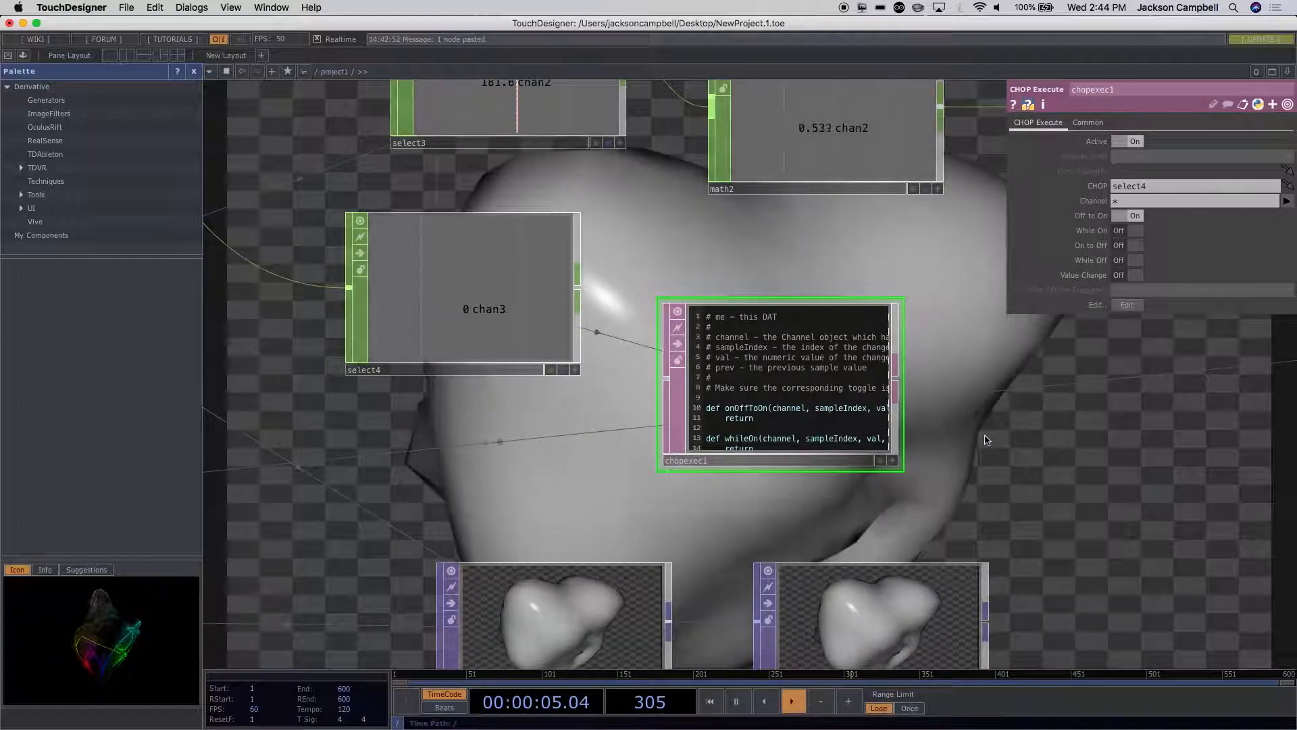
left_click(860, 426)
scroll(951, 429, "up", 5)
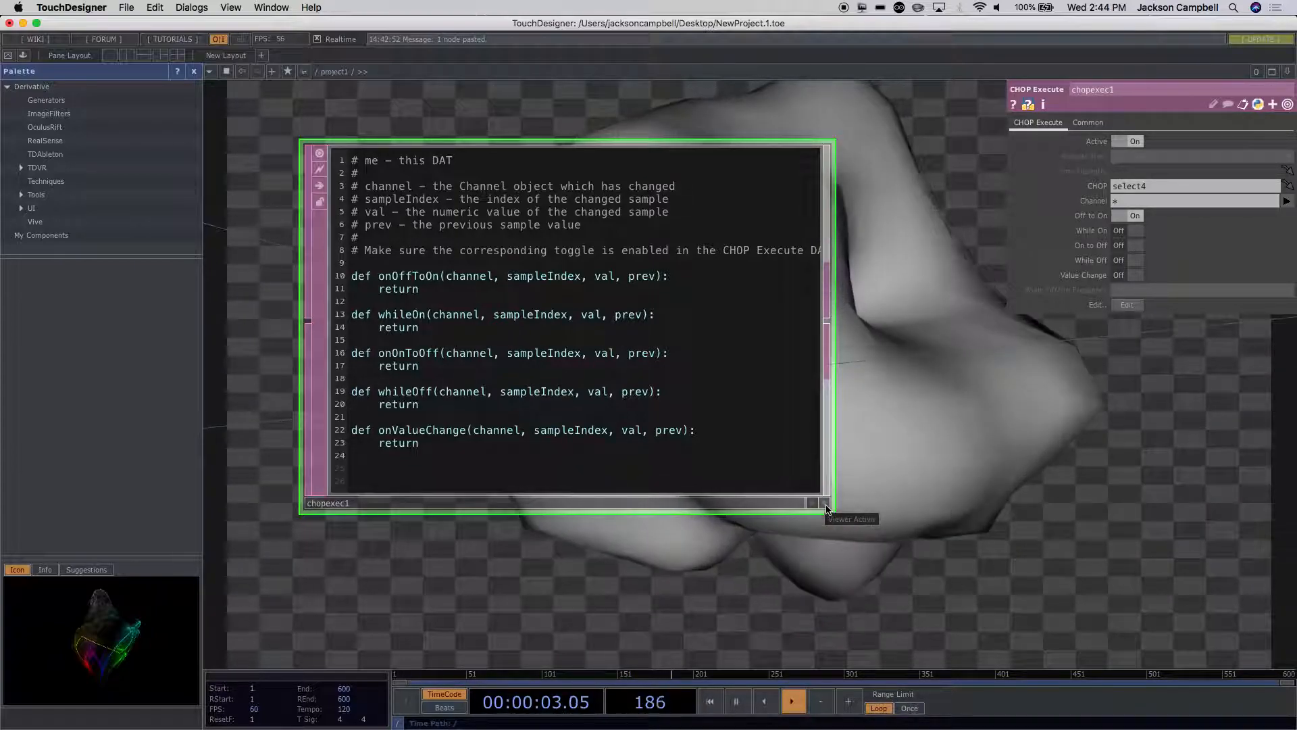
left_click(826, 504)
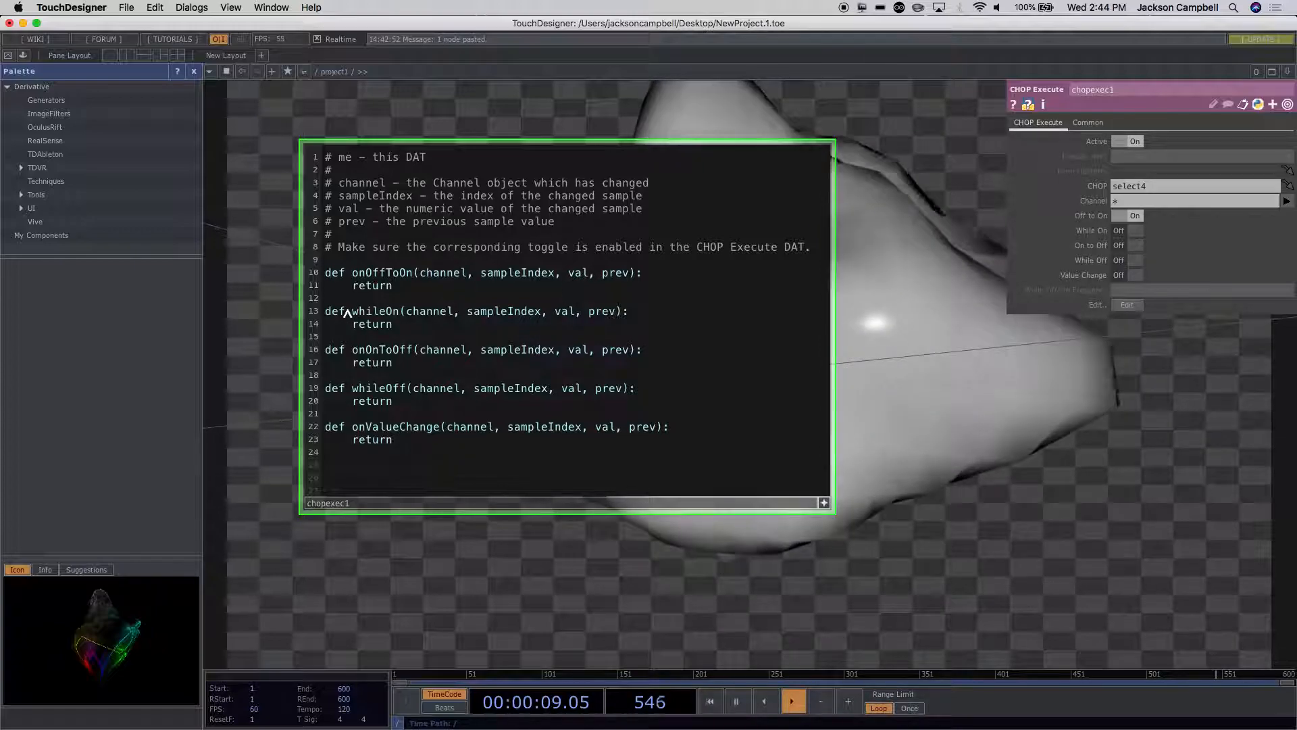
left_click_drag(327, 308, 420, 521)
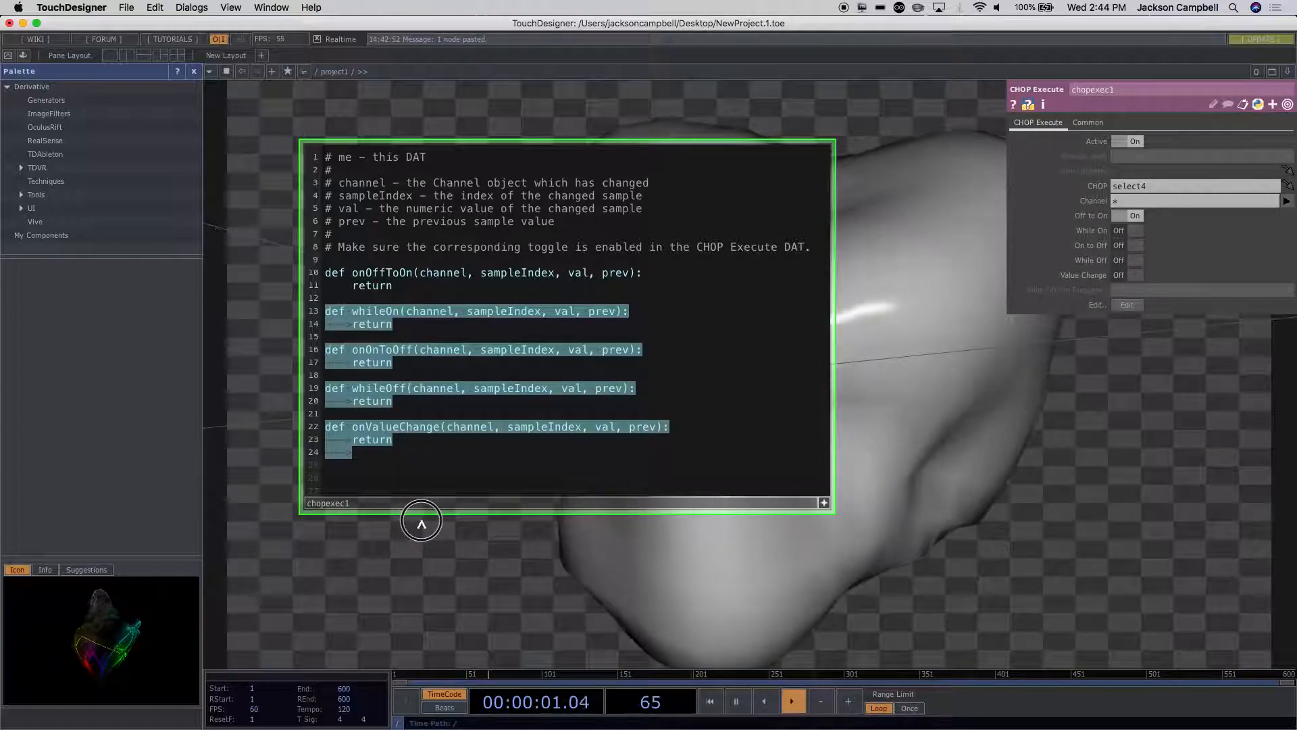
key("BackSpace")
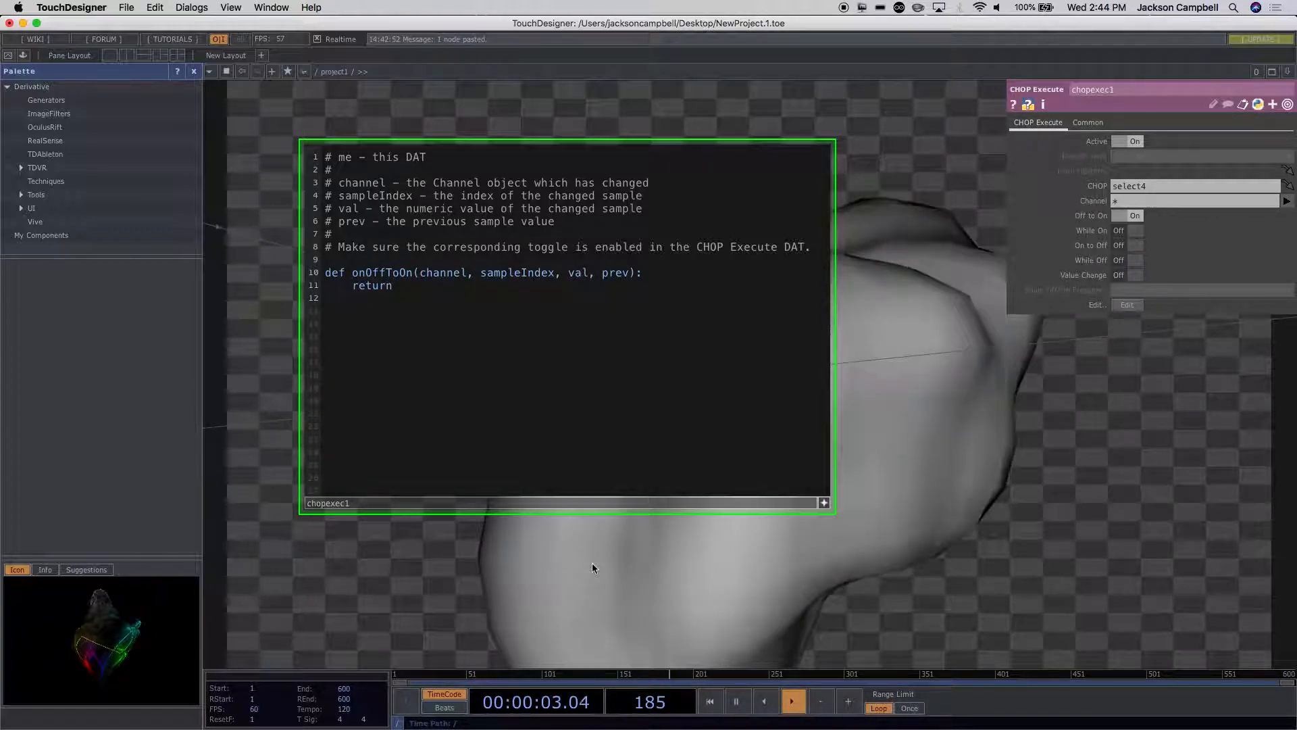
left_click(662, 273)
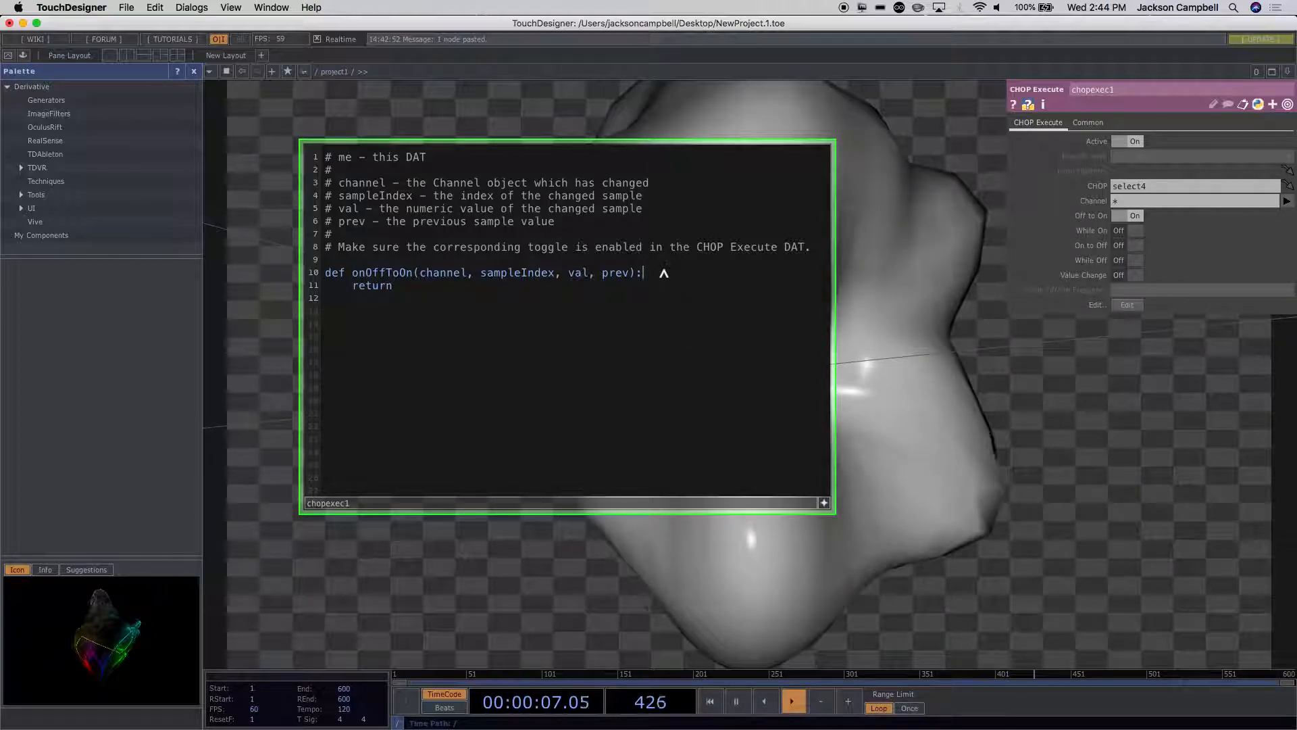
key("Return")
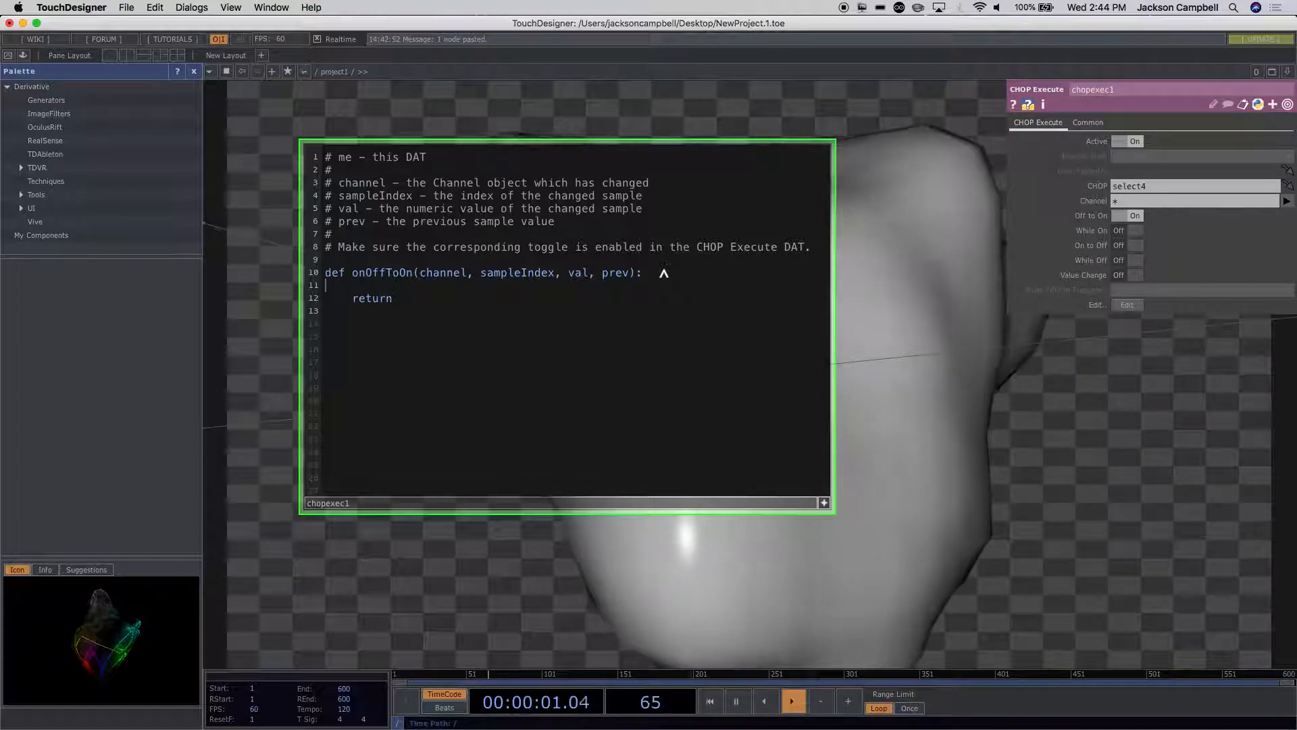
Step: Add a Constant CHOP in the empty space between chopexec1 and speed1
scroll(956, 400, "down", 5)
left_click_drag(956, 399, 602, 399)
scroll(602, 399, "down", 3)
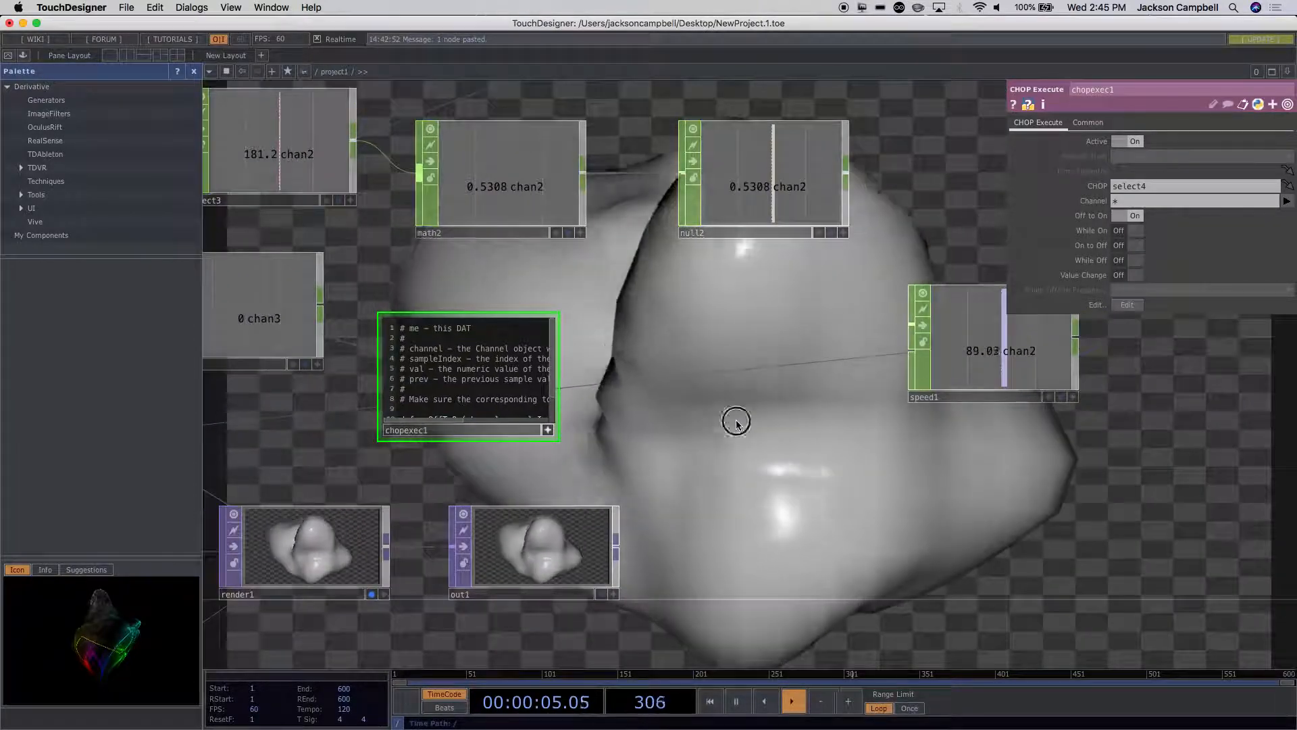
key("Tab")
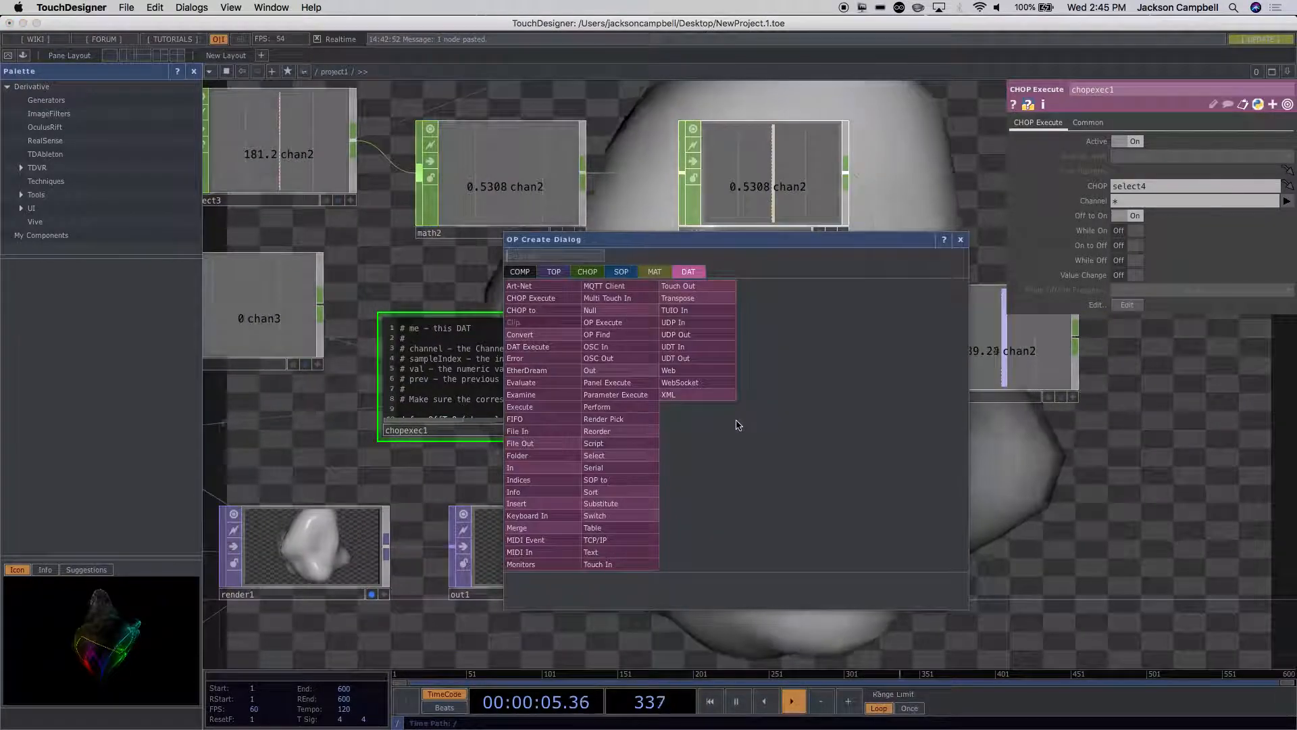
left_click(588, 273)
type("co")
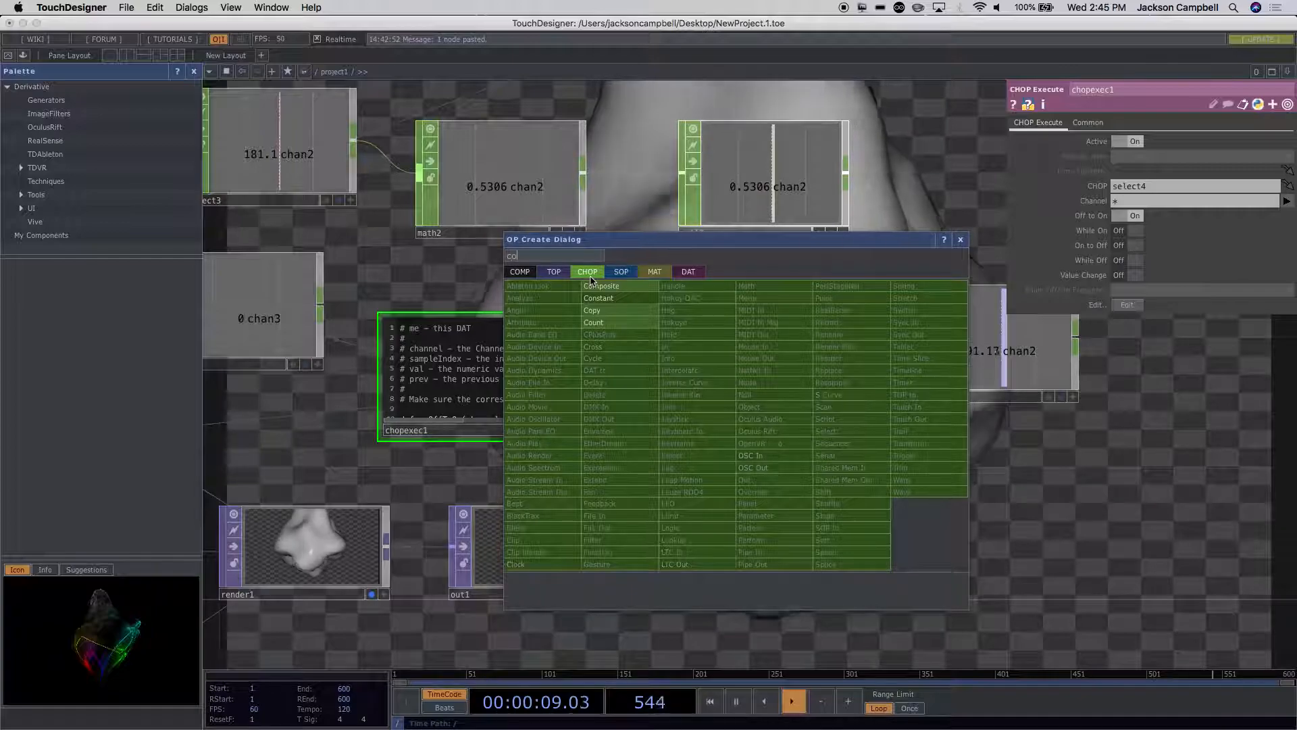
left_click(603, 301)
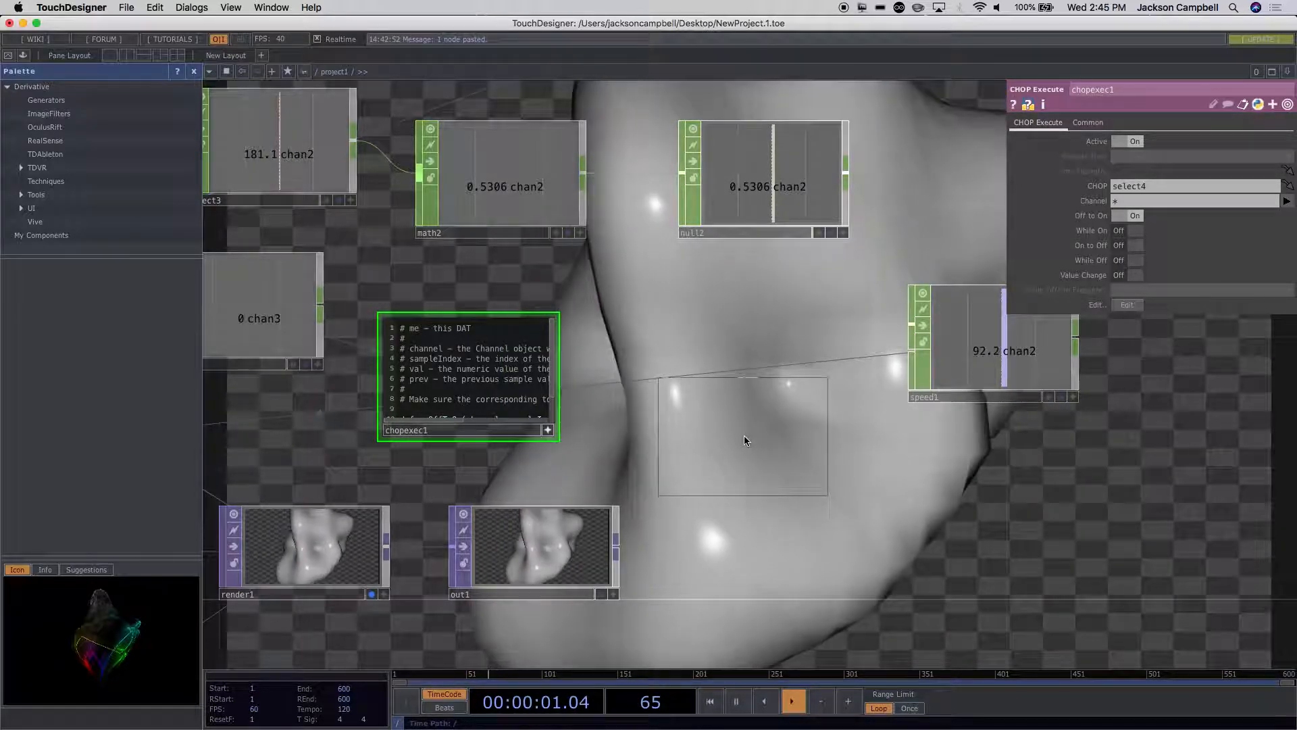
left_click(744, 436)
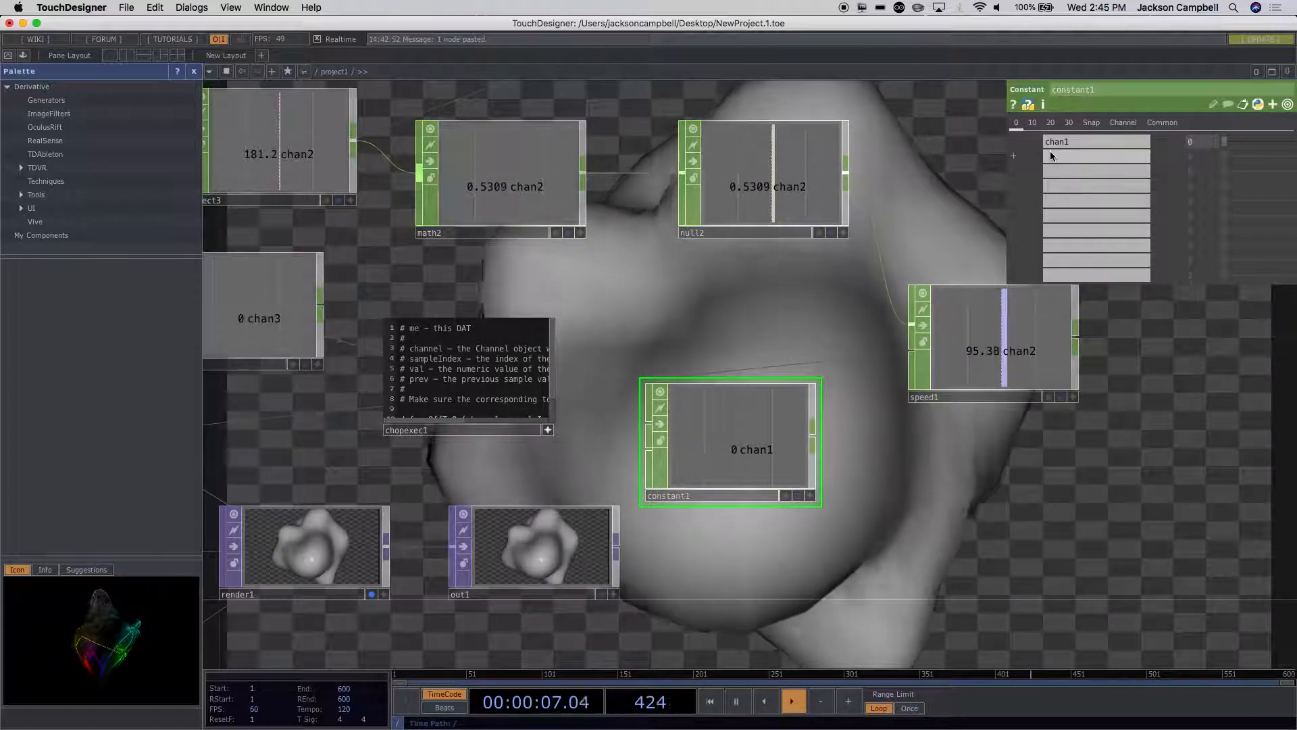
Step: Name the Constant CHOP's three channels r, g and b
left_click(1051, 156)
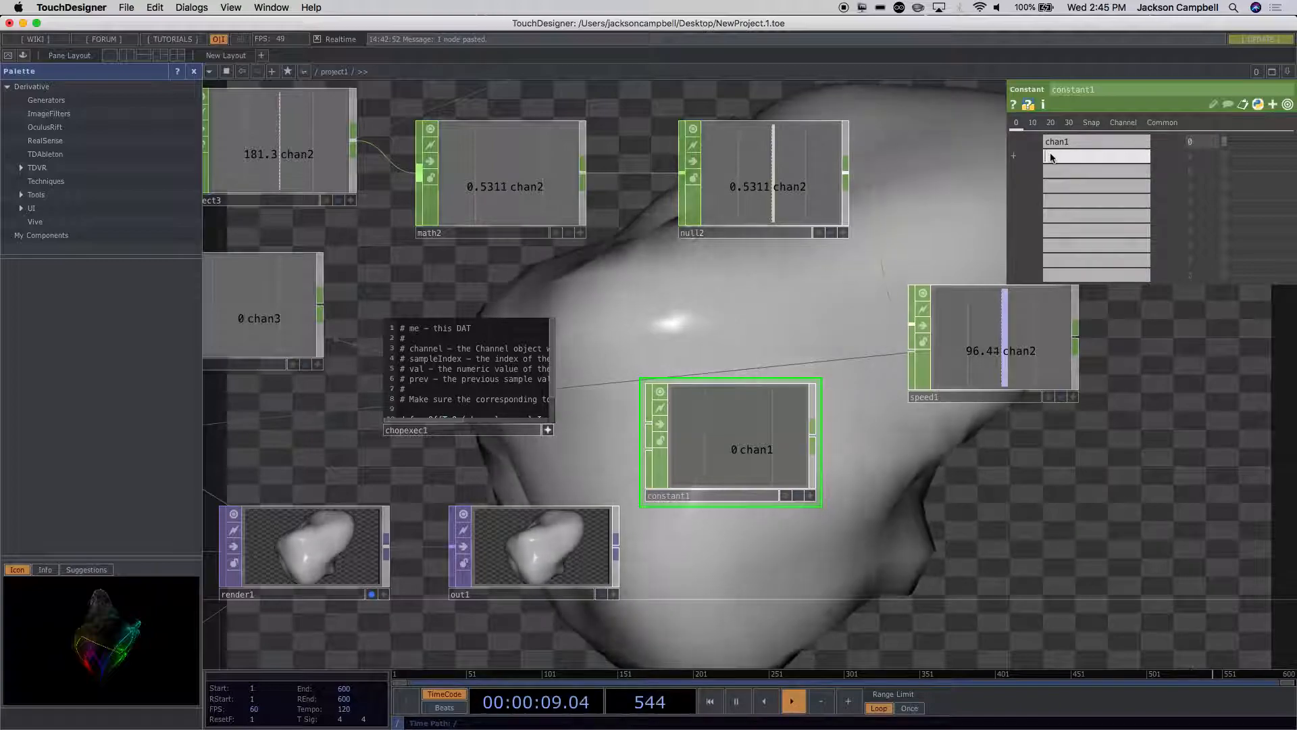
type("cha")
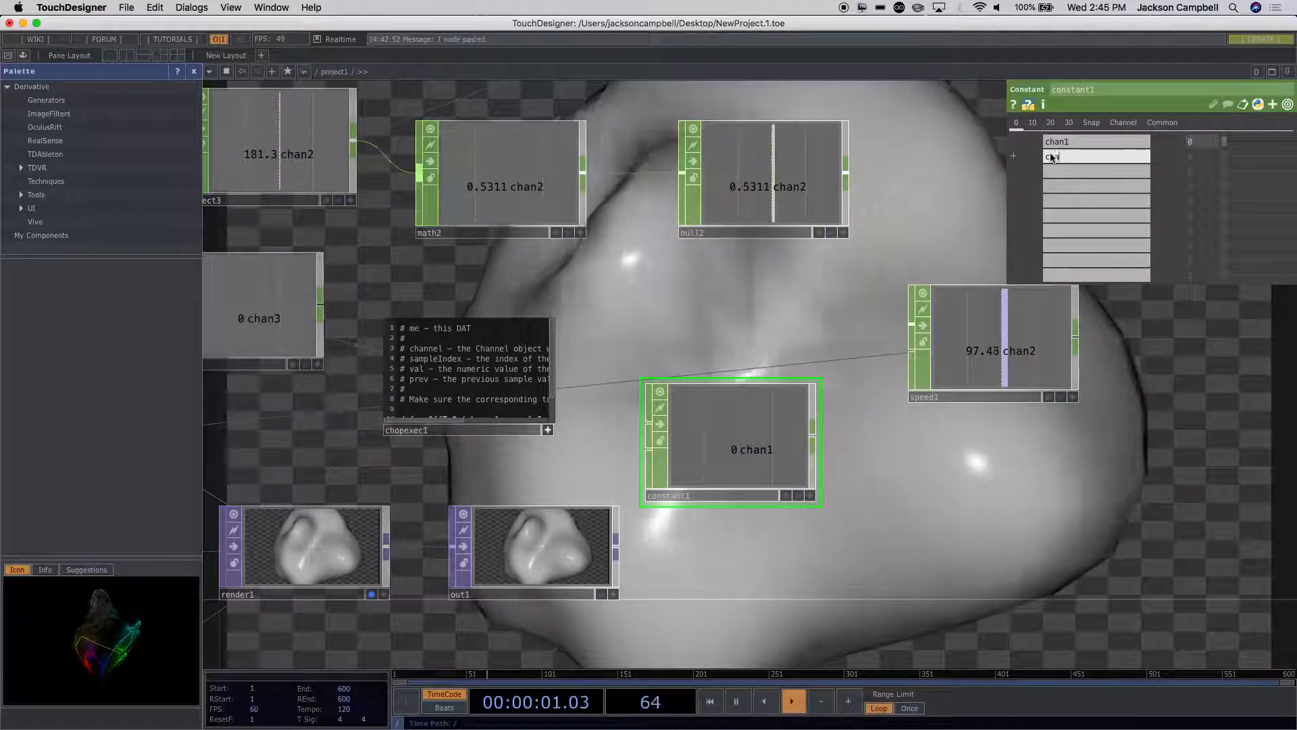
type("n2")
left_click(1076, 143)
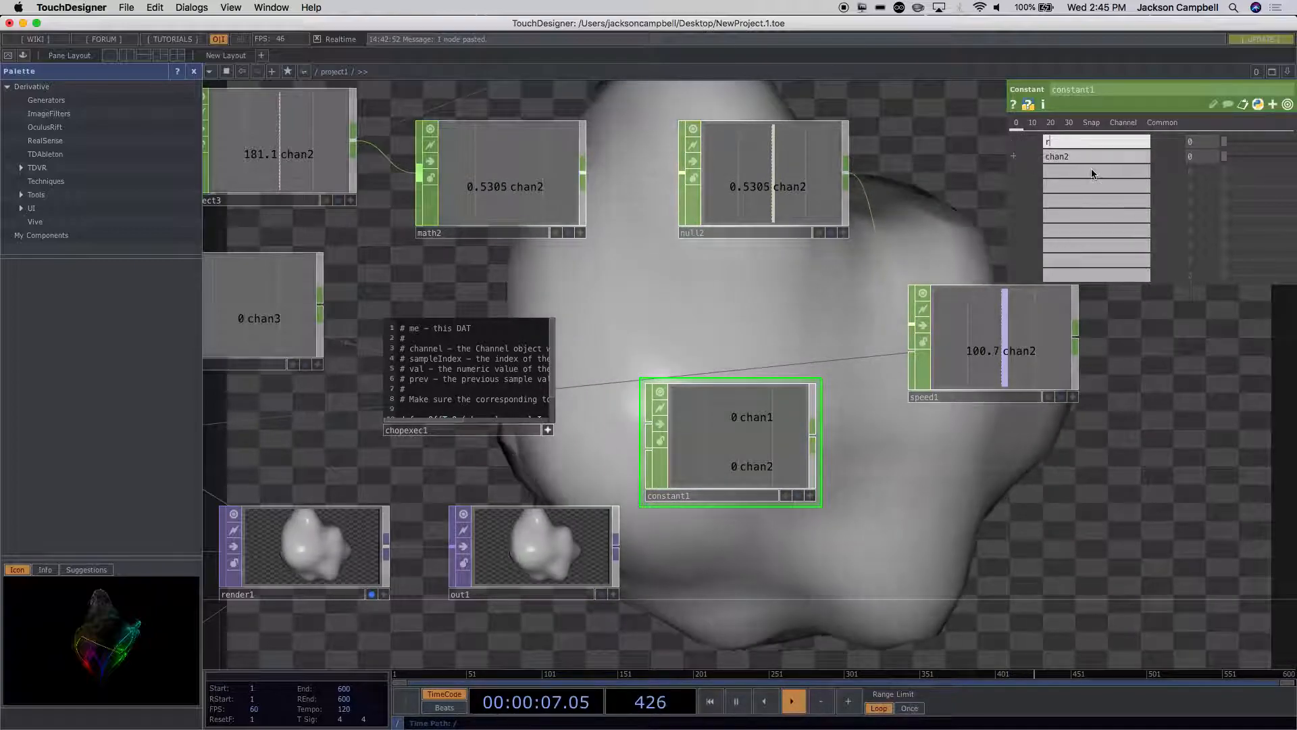
left_click(1072, 156)
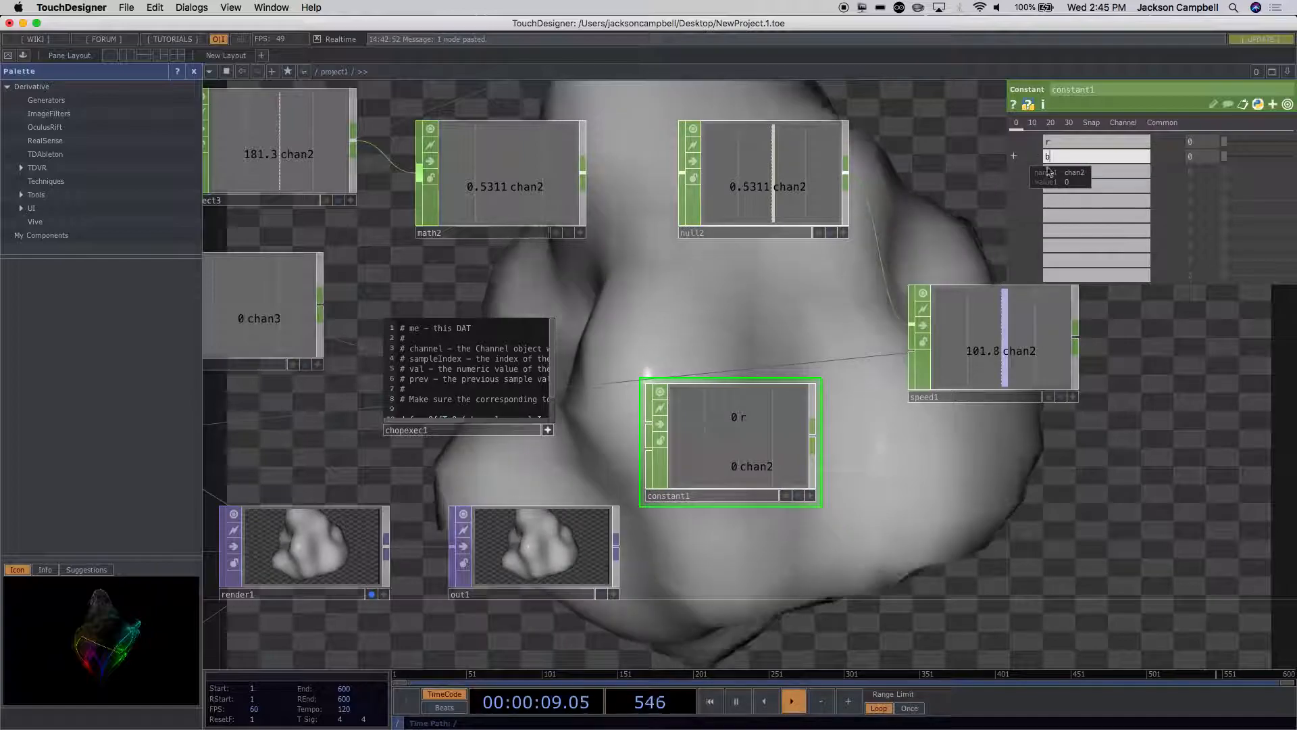
type("g")
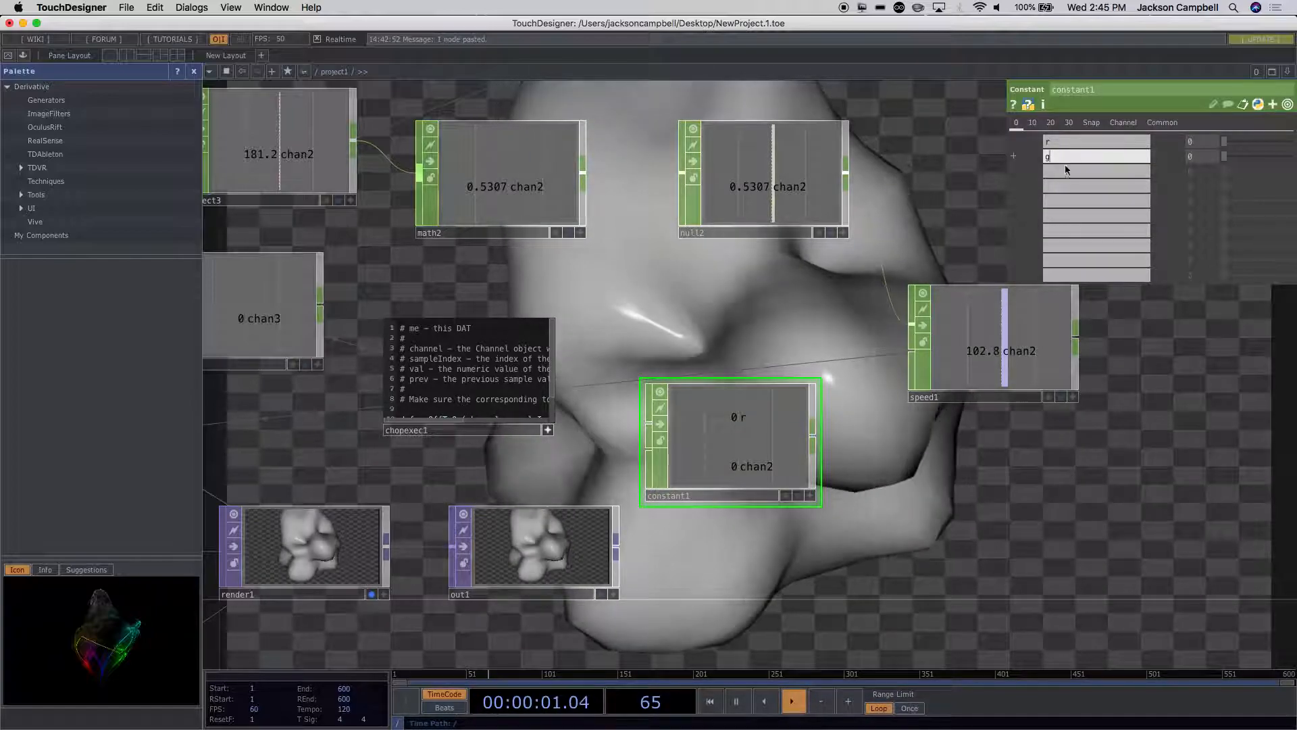
left_click(1064, 171)
type("b")
left_click(1080, 156)
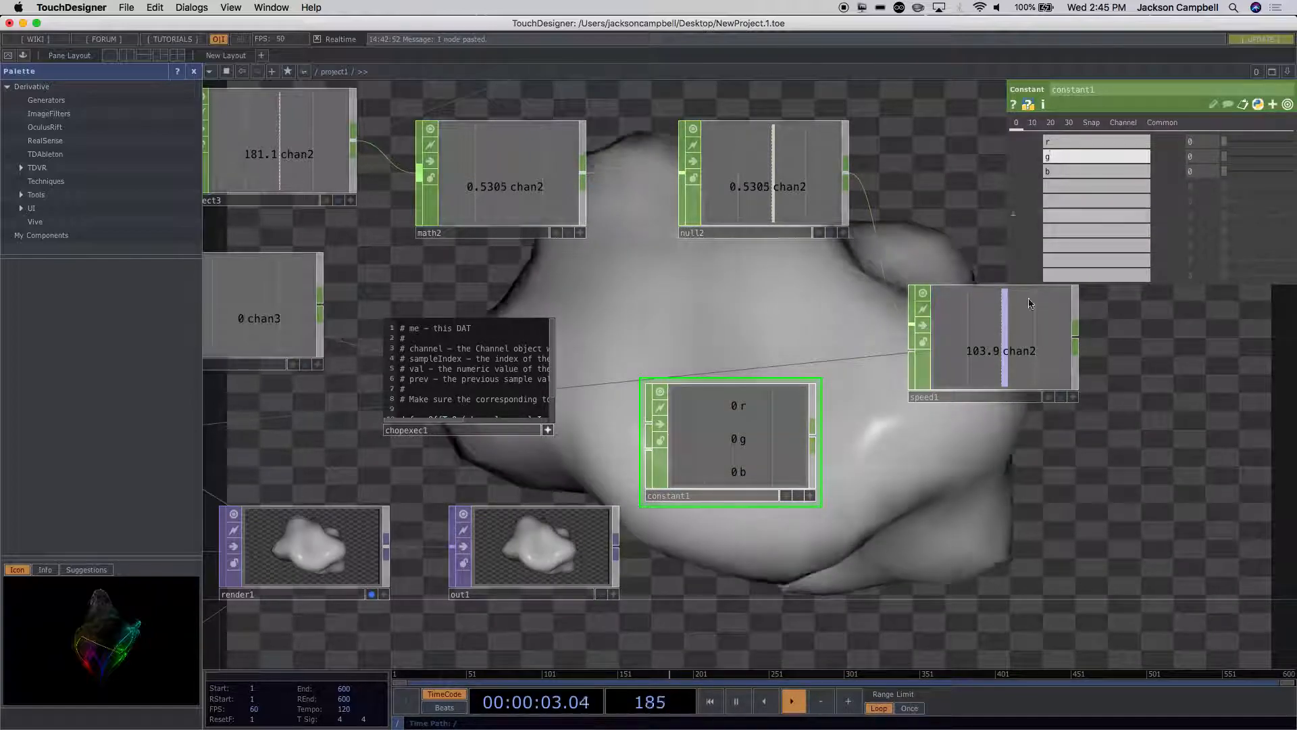
left_click_drag(767, 434, 782, 429)
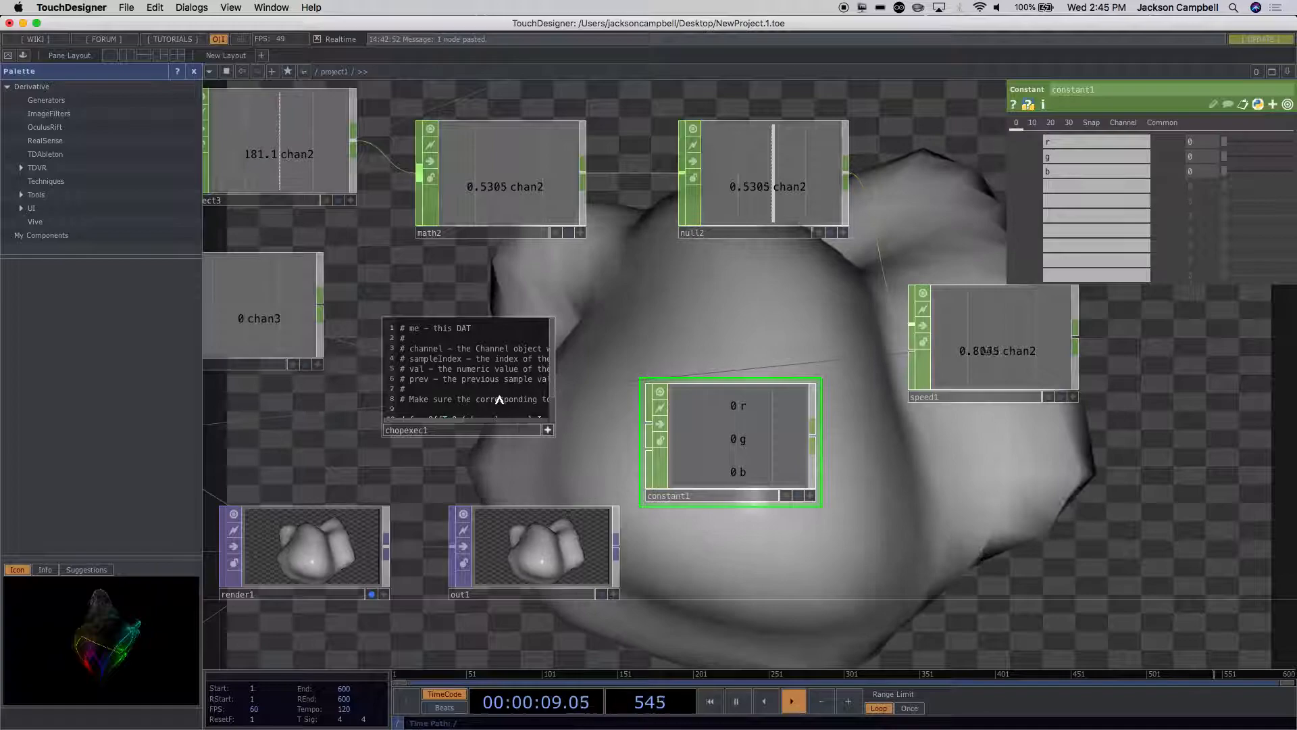
Step: In chopexec1's onOffToOn callback, set constant1's par.value0, par.value1 and par.value2 to tdu.rand() of absTime.frame, absTime.frame+1 and absTime.frame+2
scroll(581, 422, "up", 1)
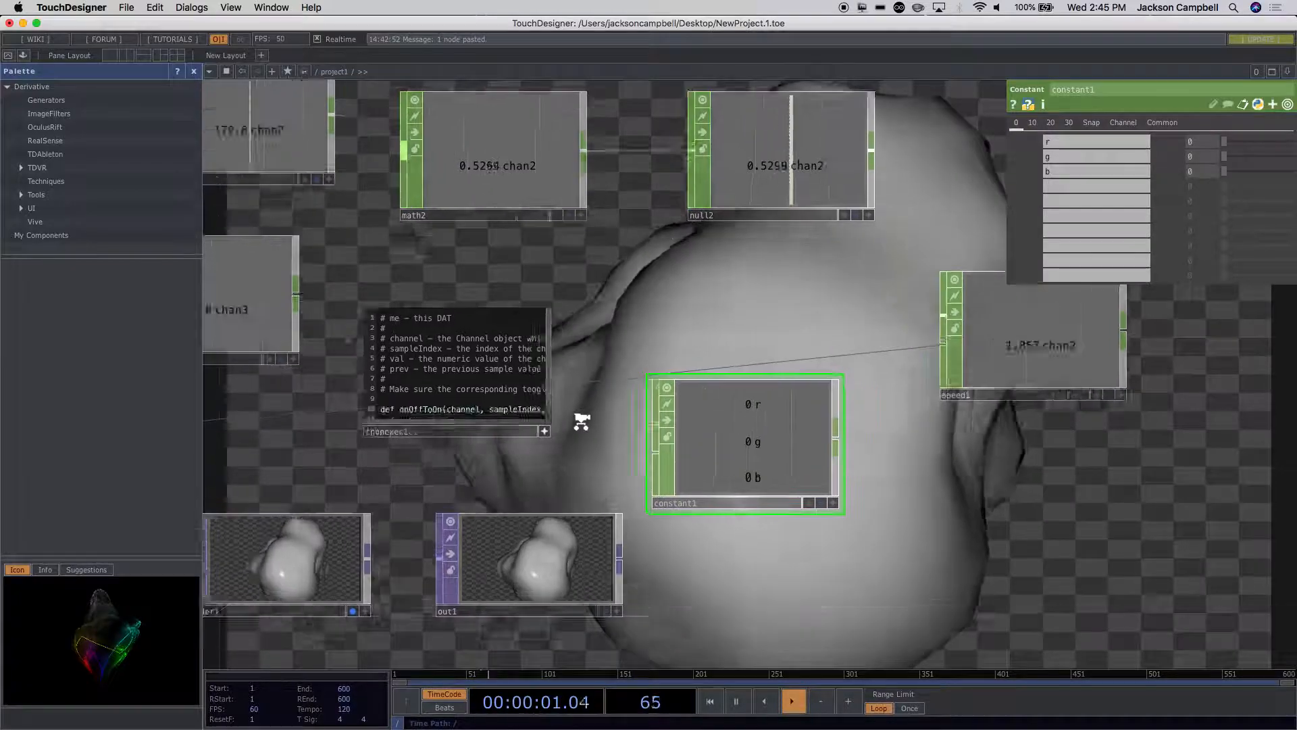
scroll(581, 422, "up", 5)
left_click_drag(580, 424, 744, 440)
left_click(362, 325)
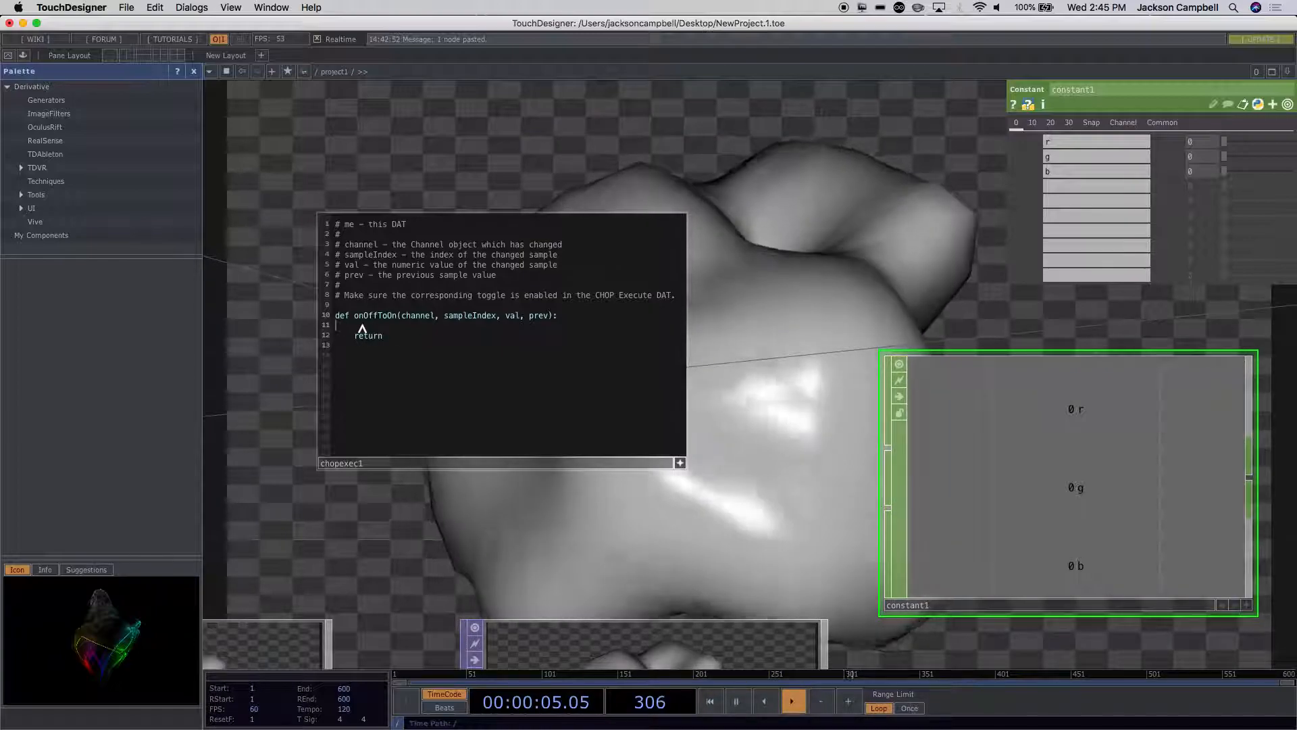
key("Tab")
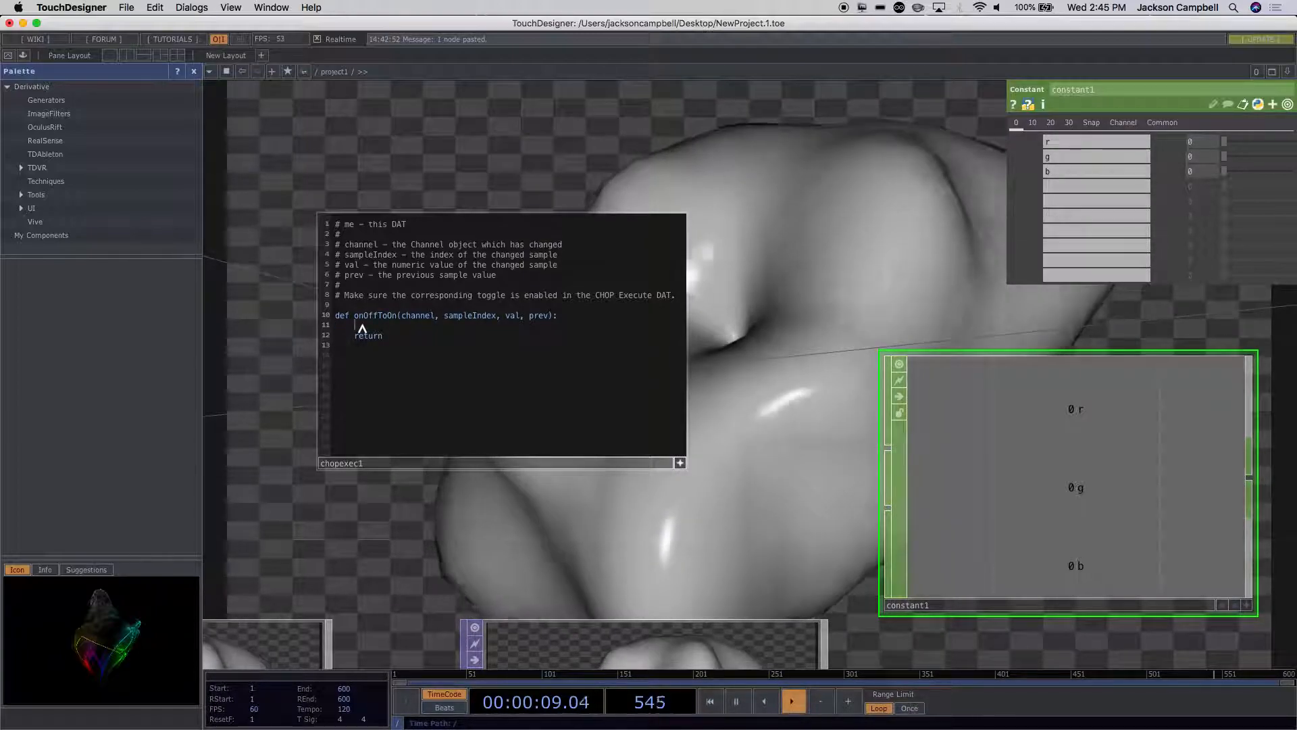
type("o")
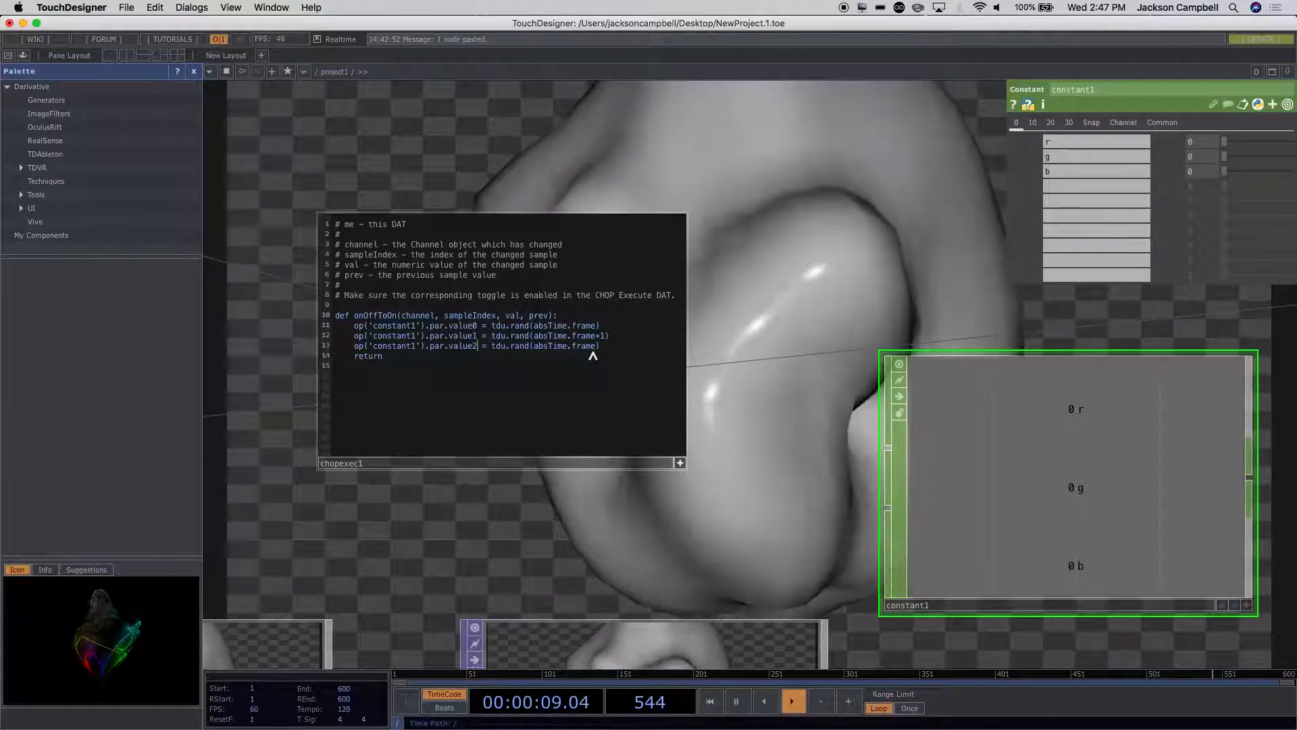
type("+2")
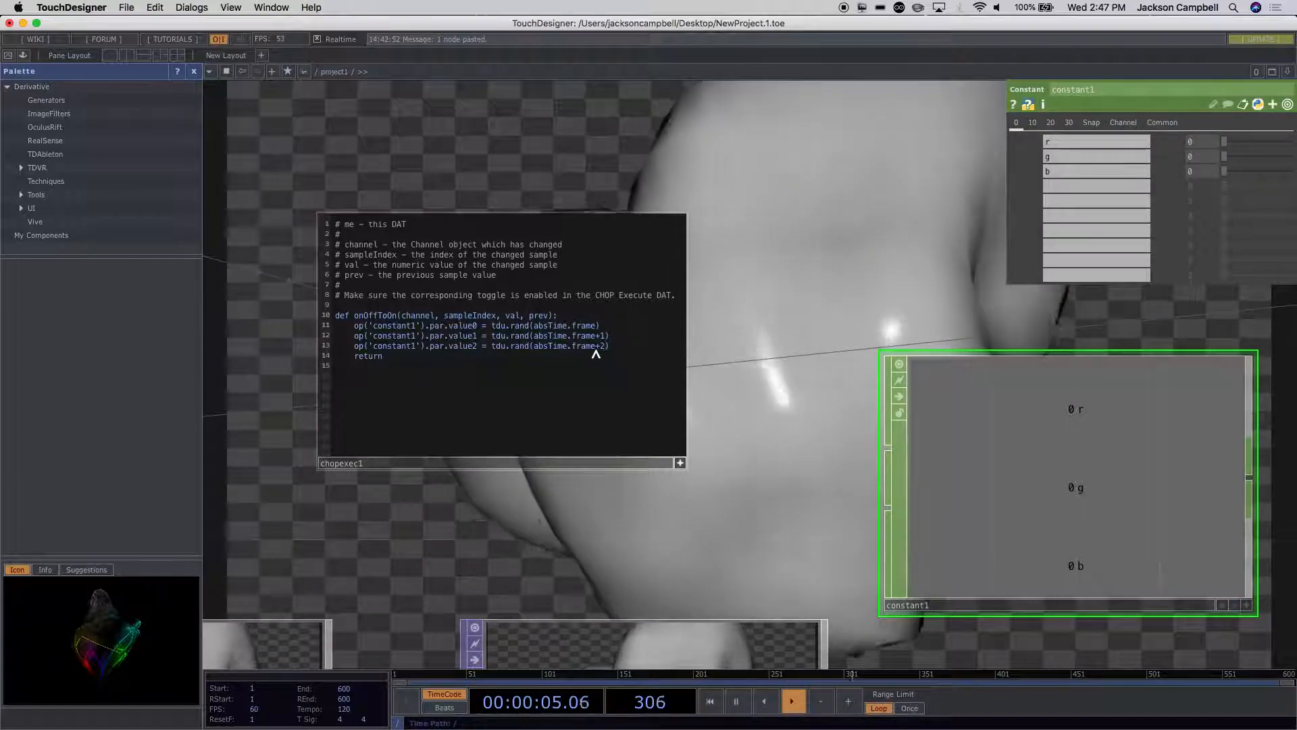
key("Right")
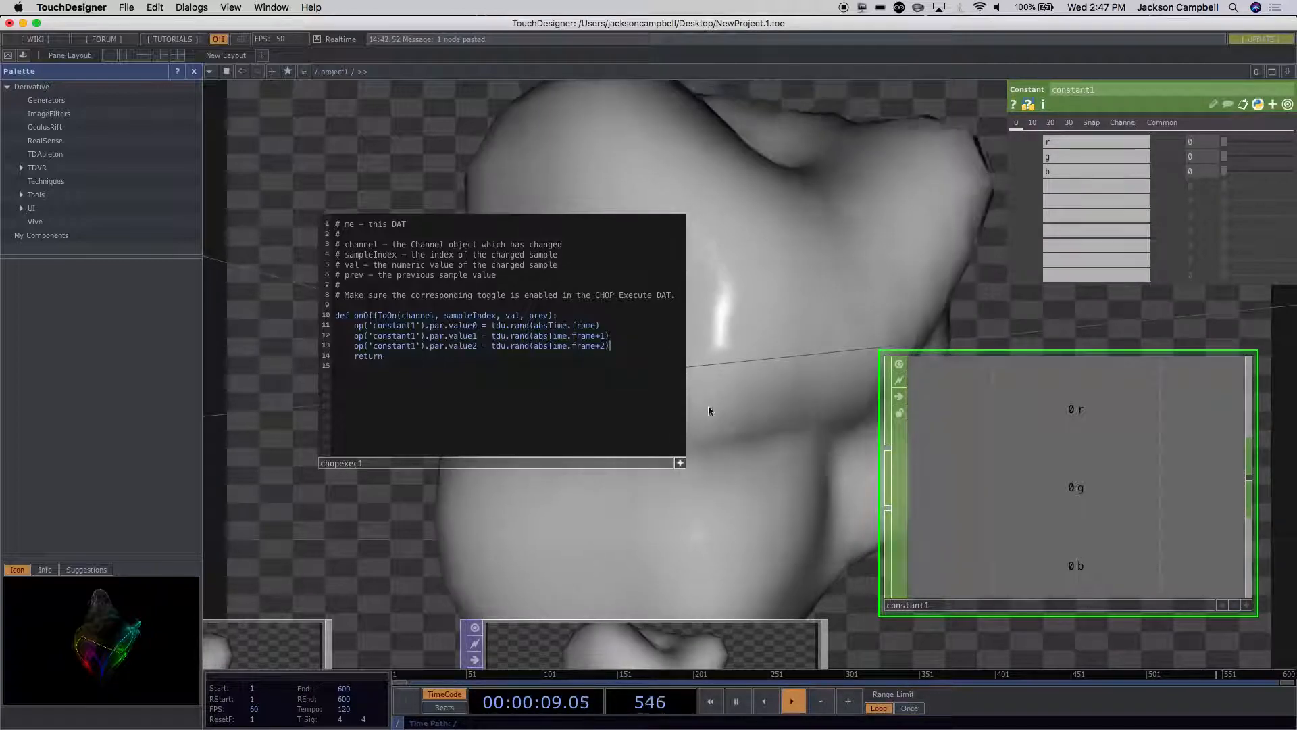
Step: Move speed1 up so that it sits in line beside null2
scroll(715, 415, "down", 5)
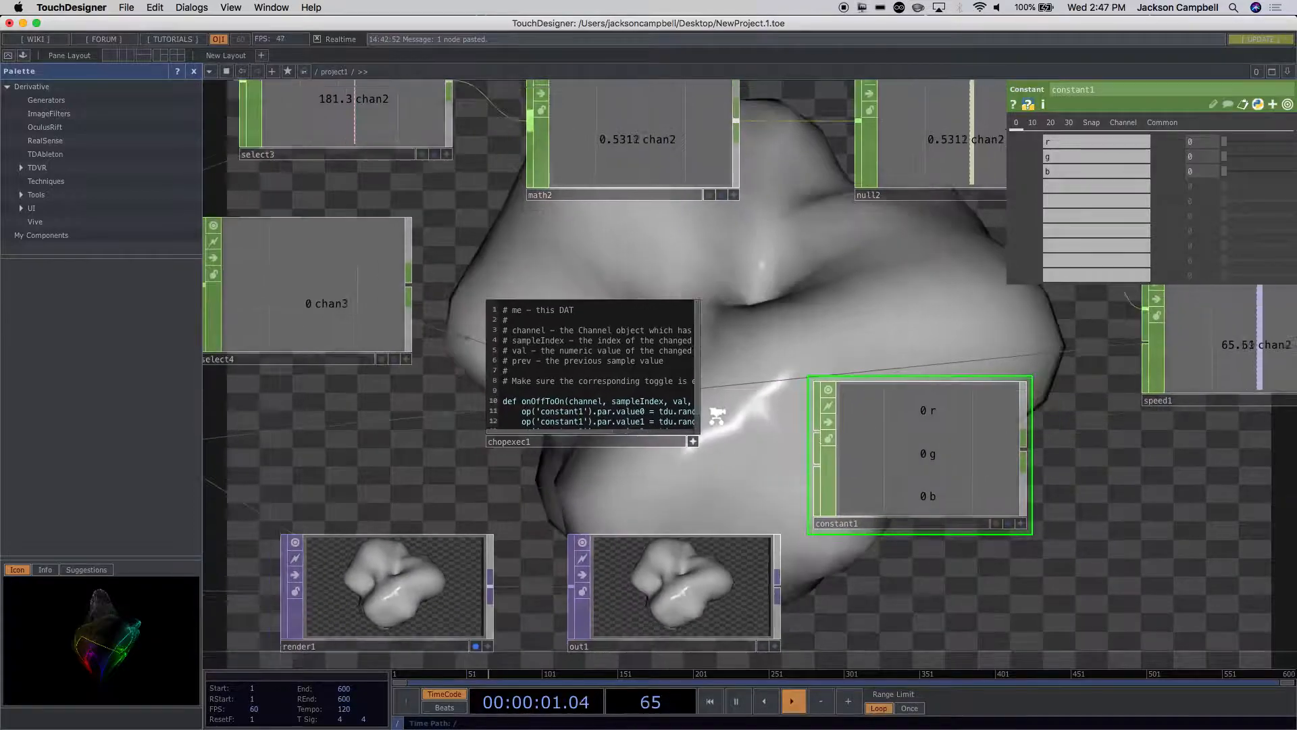
scroll(717, 416, "down", 2)
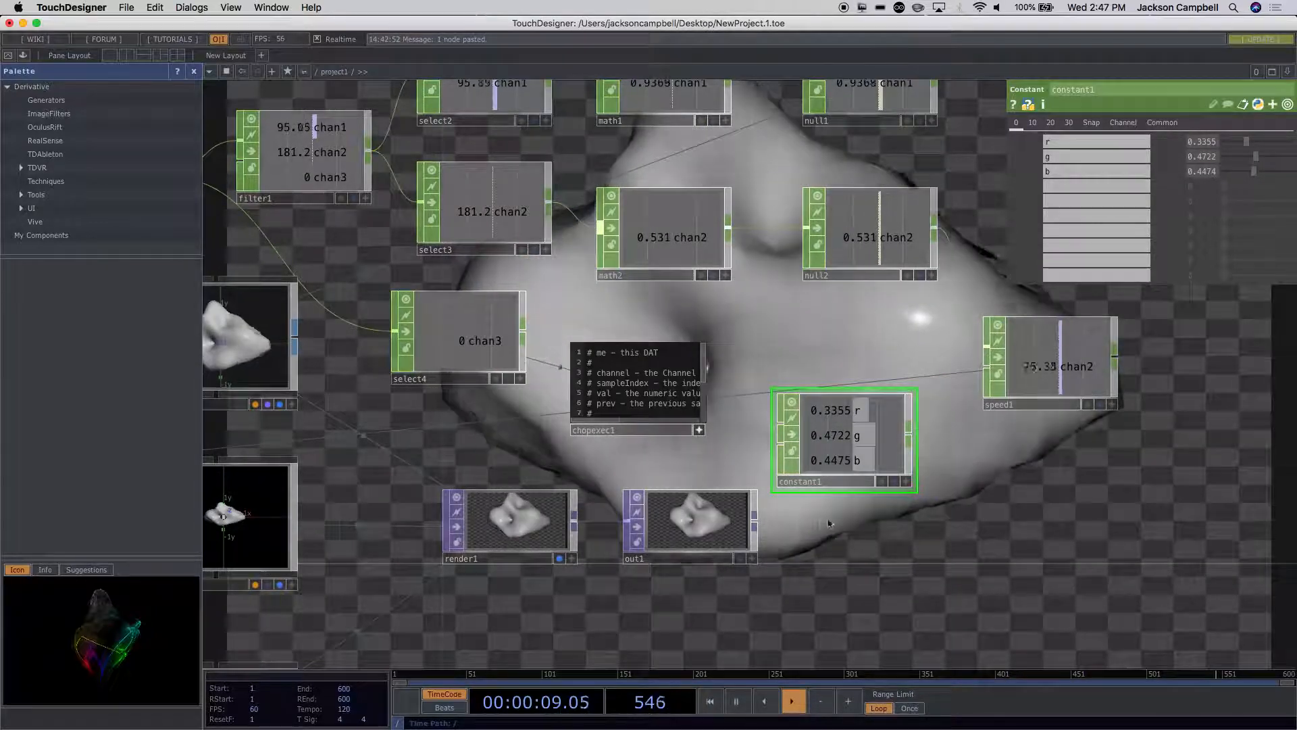
left_click(859, 518)
left_click_drag(860, 518, 727, 453)
scroll(741, 512, "down", 5)
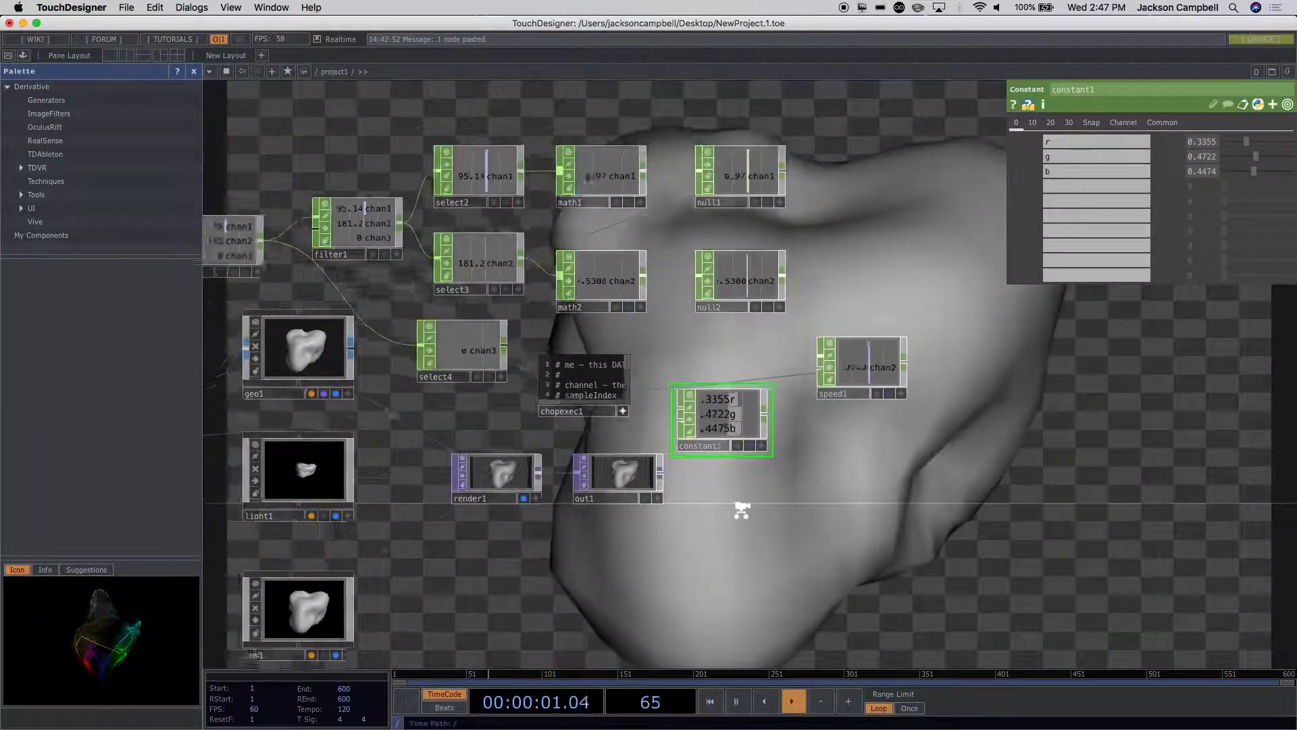
scroll(535, 595, "down", 3)
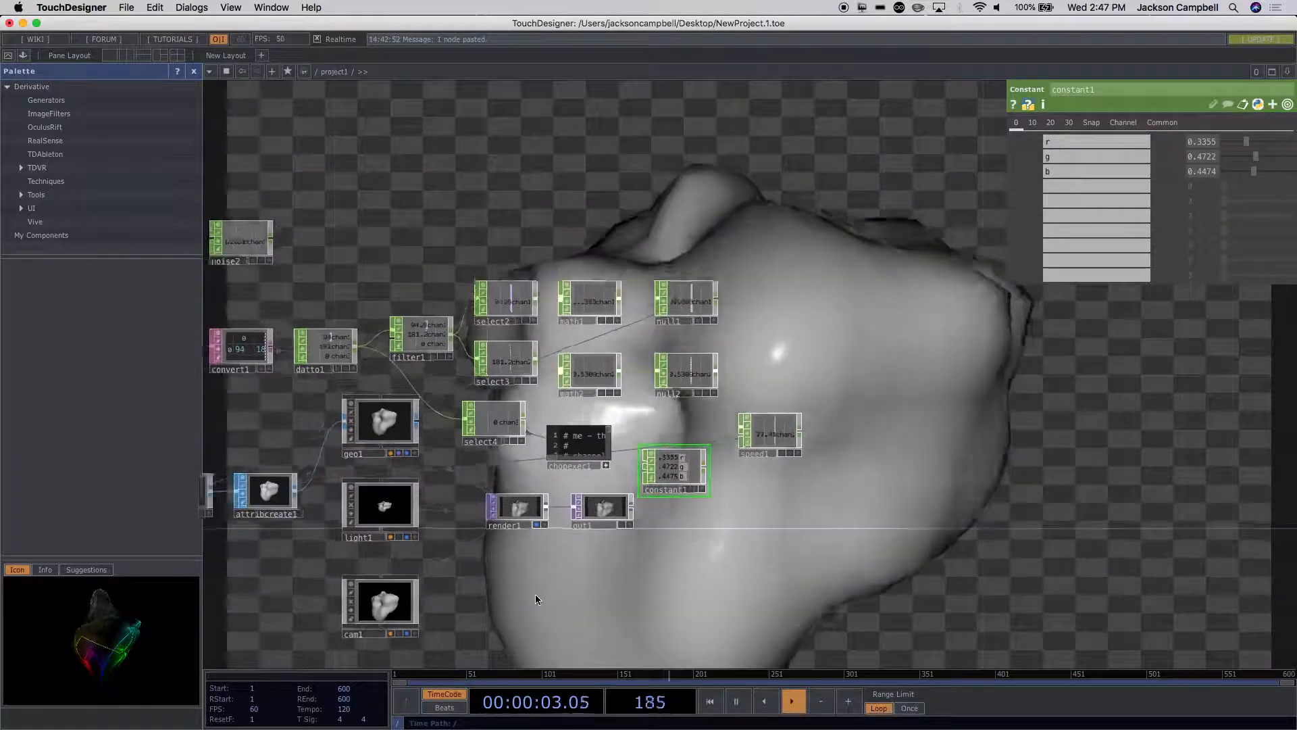
left_click_drag(535, 596, 524, 498)
scroll(524, 496, "down", 3)
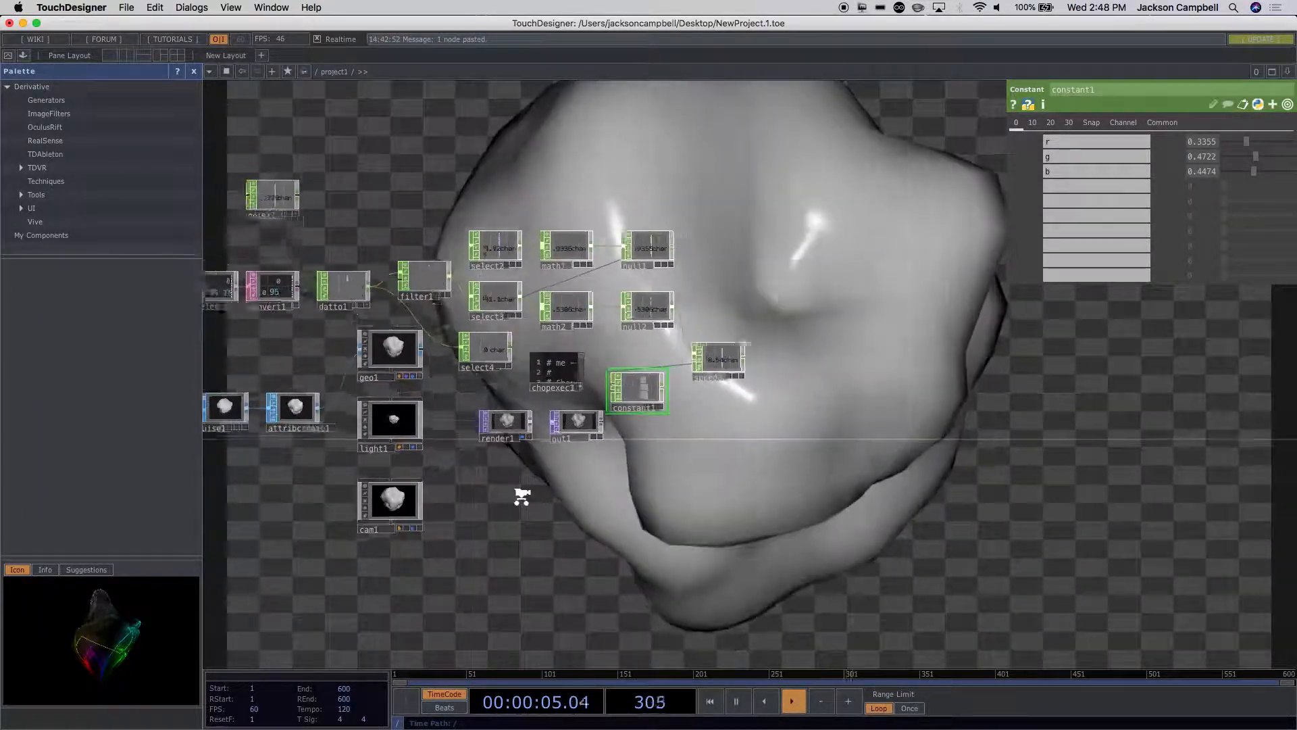
left_click_drag(698, 393, 715, 348)
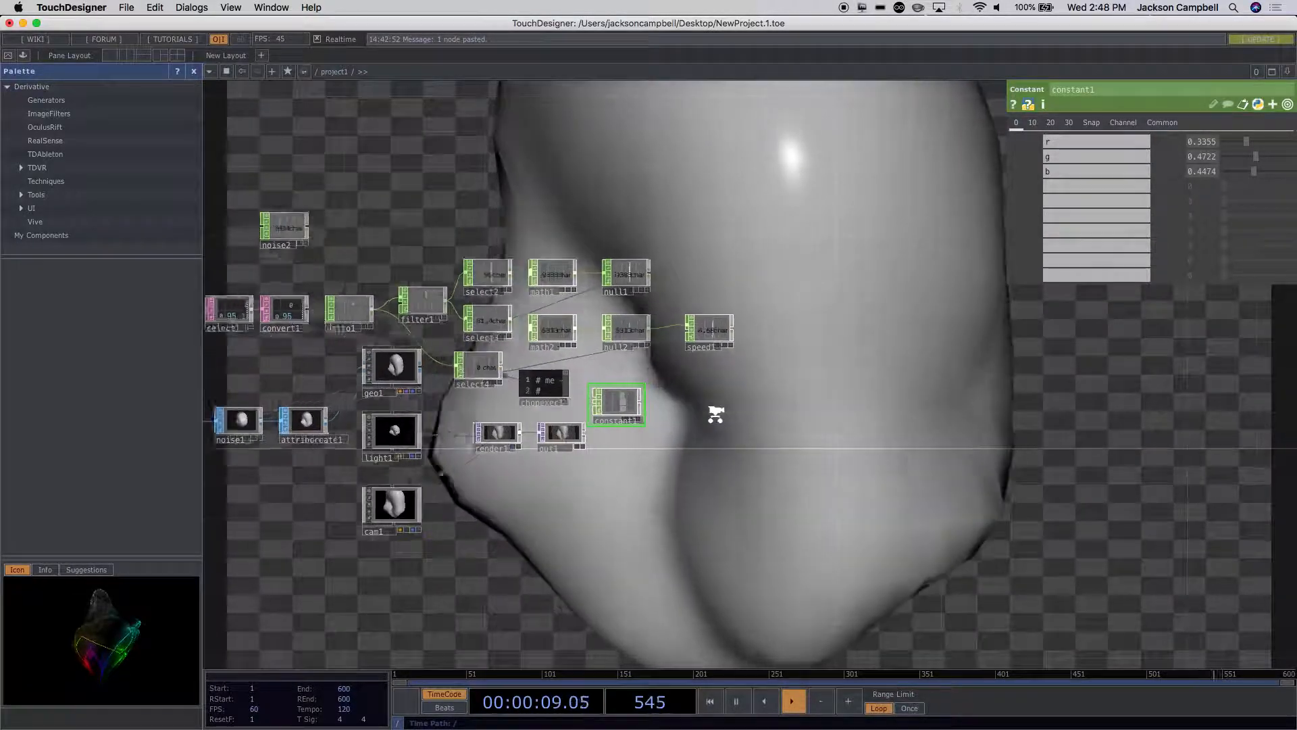
Step: Add a Phong MAT in the empty space beside constant1, below speed1
scroll(654, 446, "up", 3)
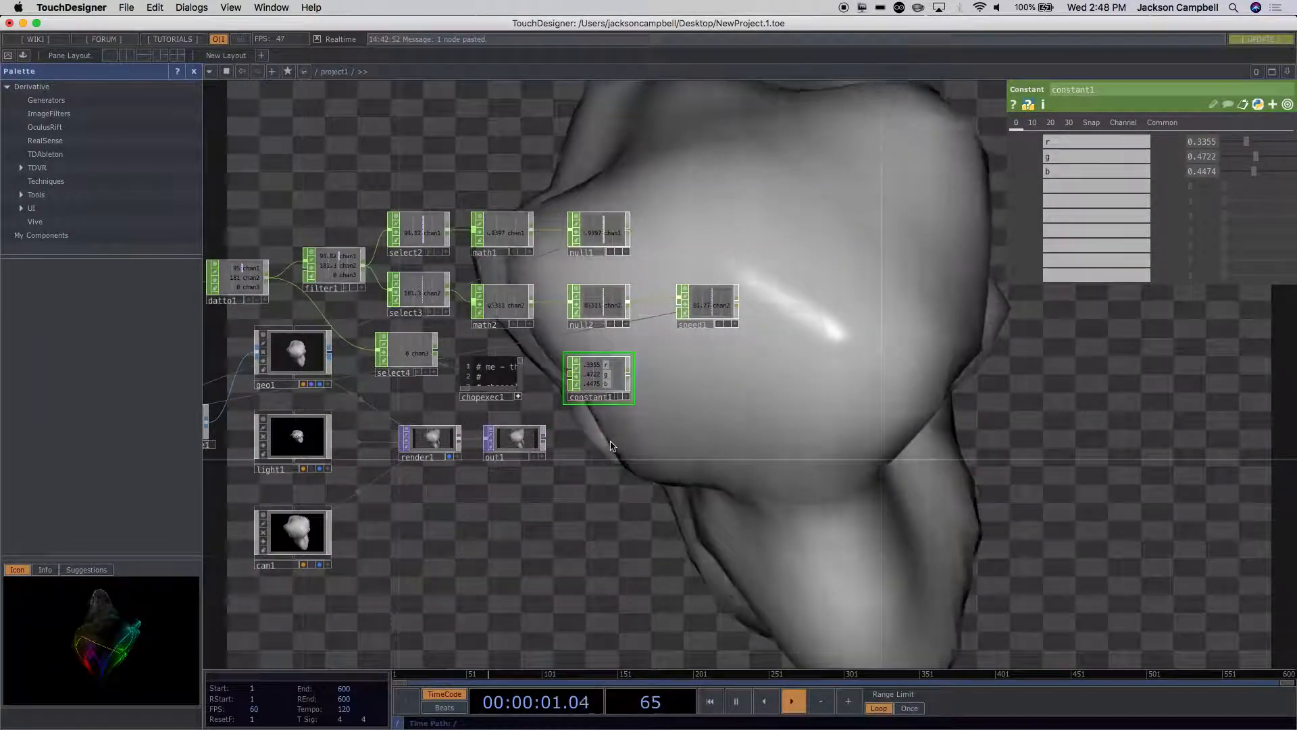
scroll(611, 443, "up", 2)
scroll(611, 443, "up", 2)
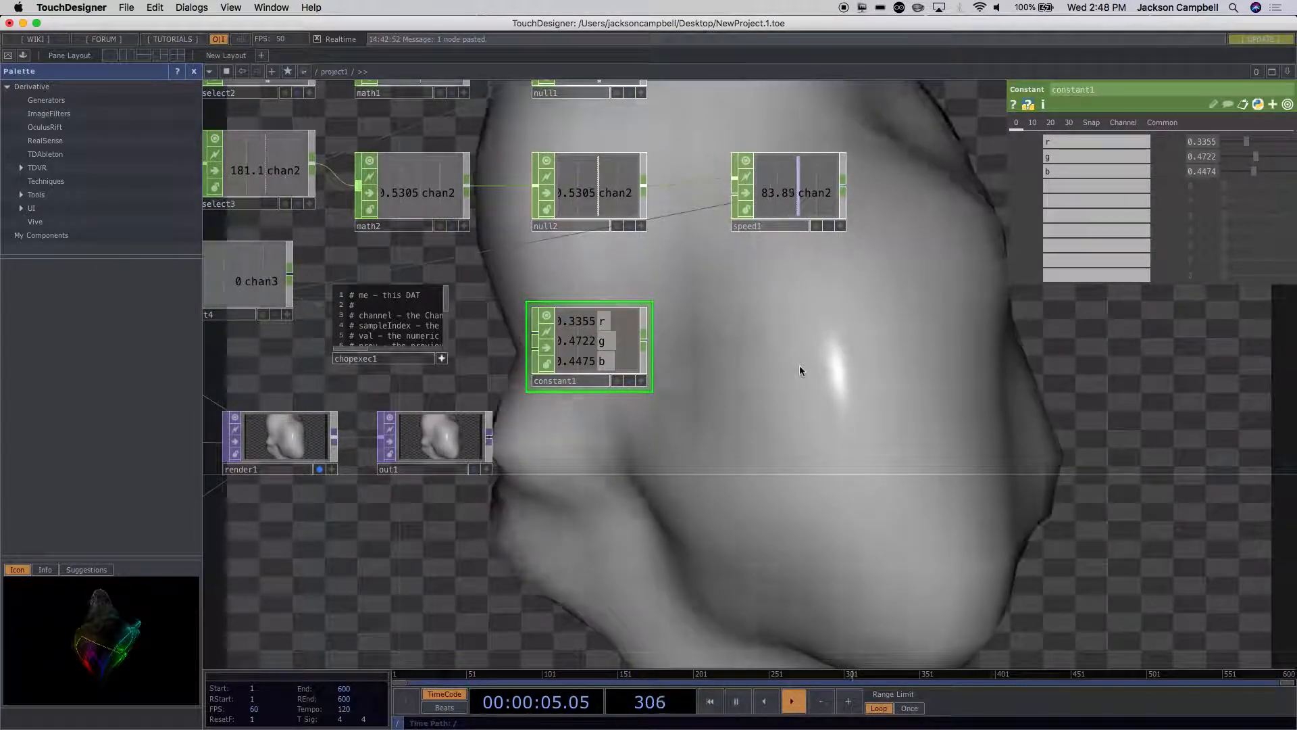
key("Tab")
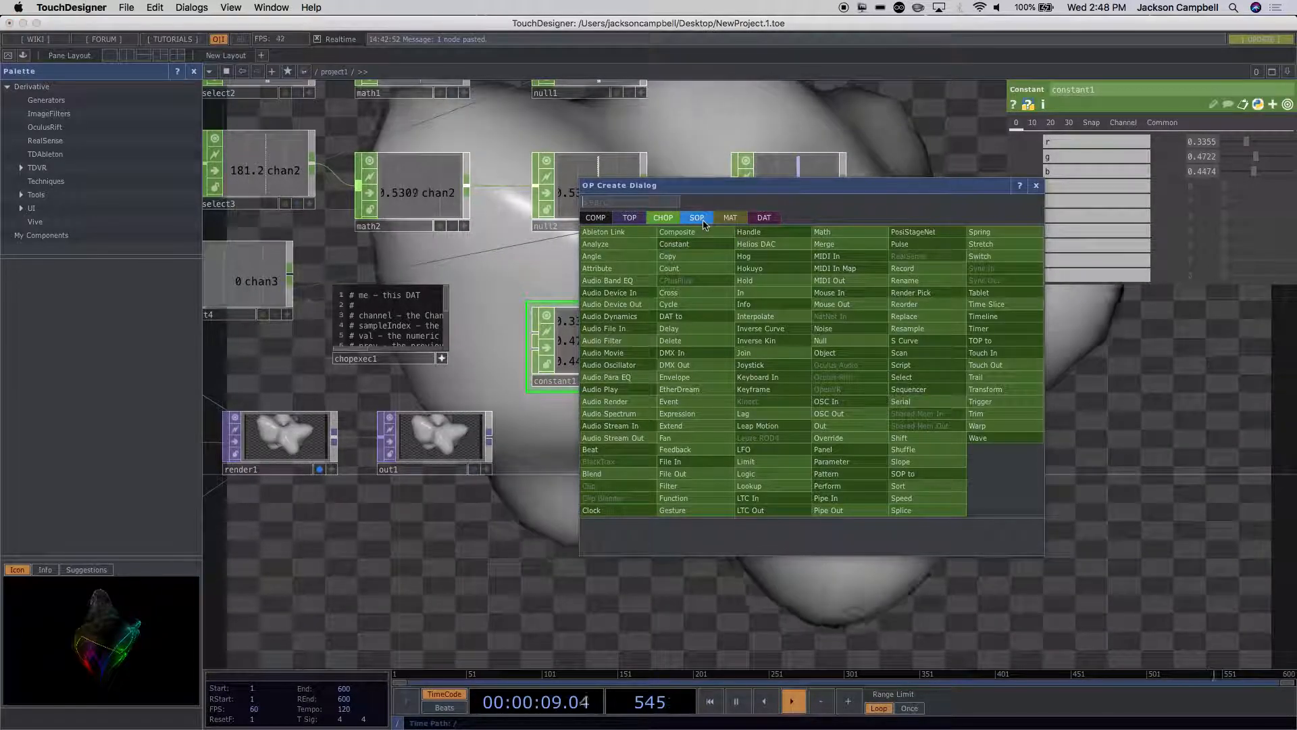
left_click(730, 220)
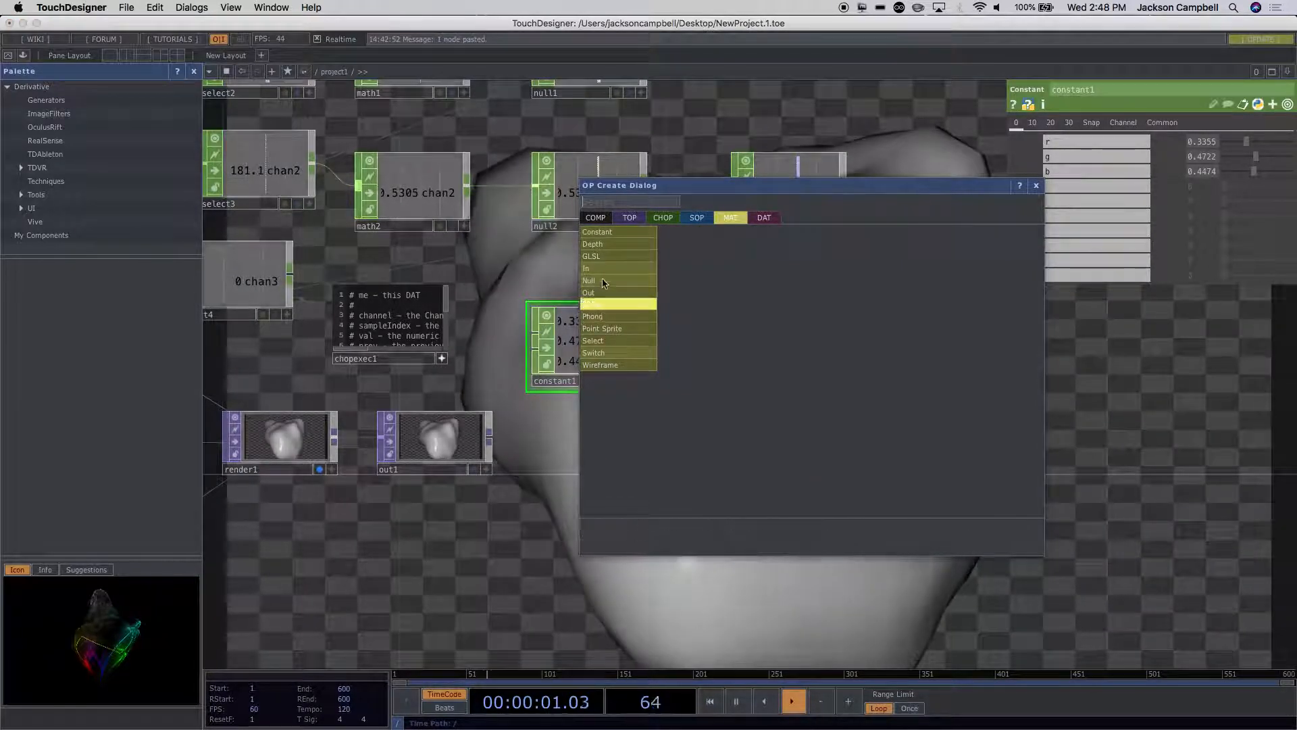
left_click(612, 316)
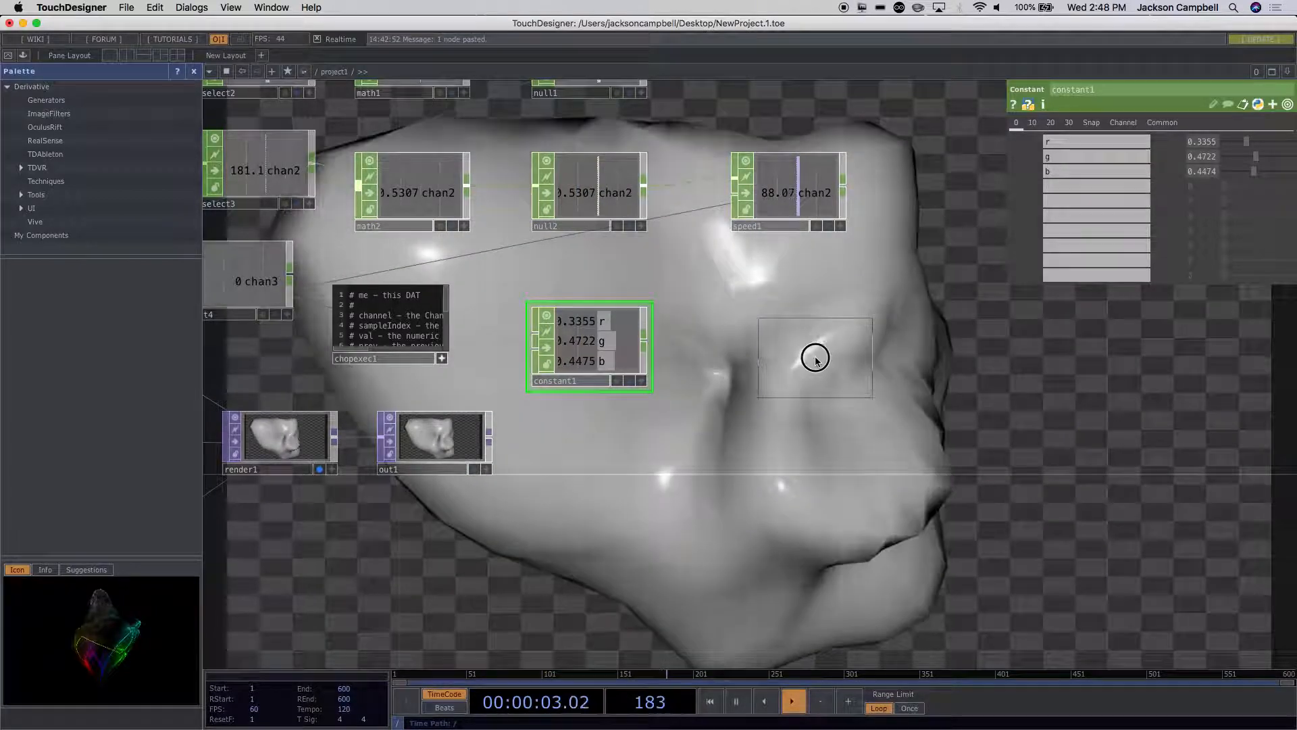
left_click(814, 355)
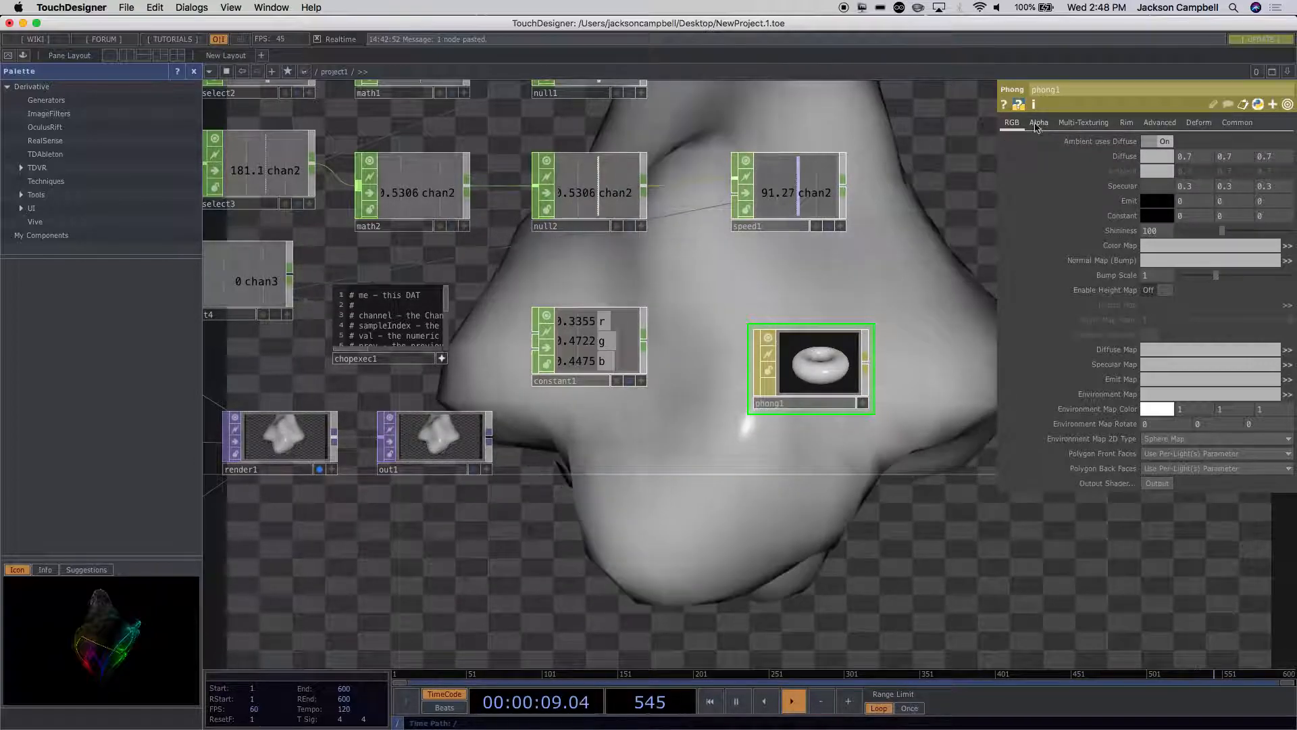
Step: Expand phong1's Diffuse colour into its separate diffr, diffg and diffb parameters
scroll(1222, 187, "down", 1)
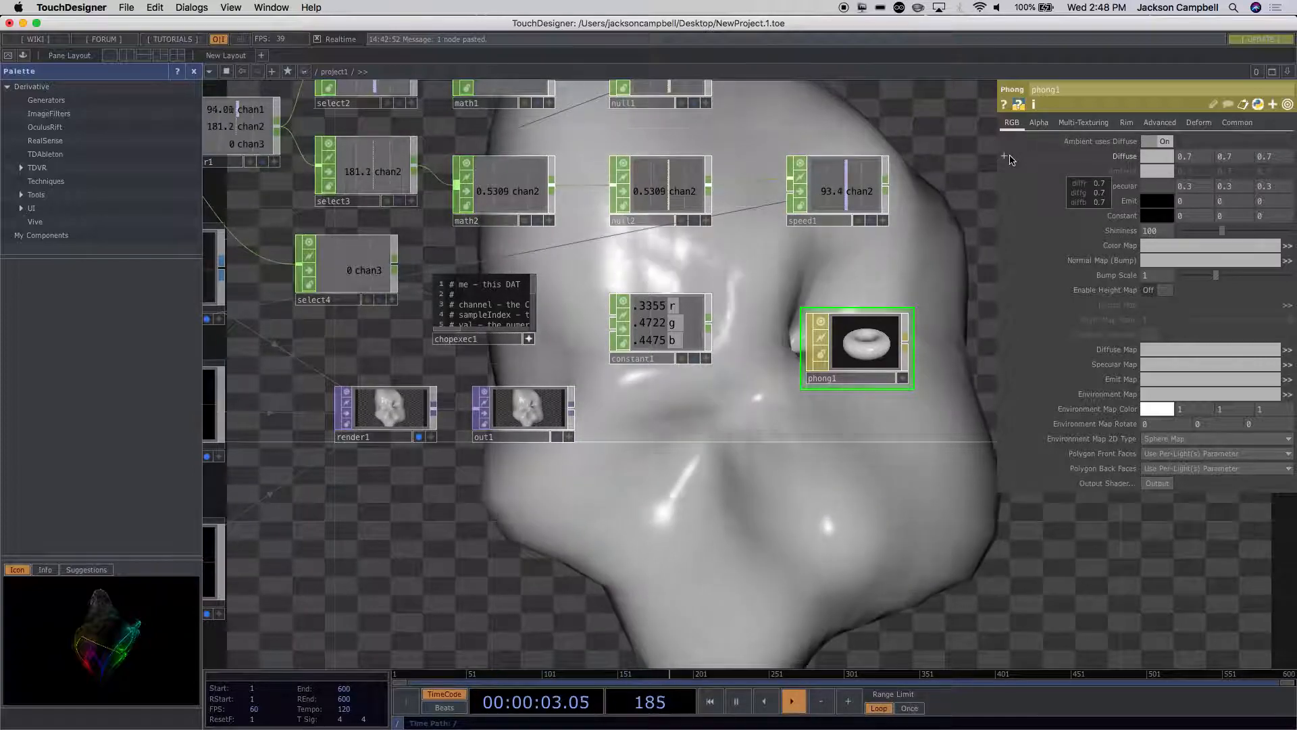
left_click(1004, 156)
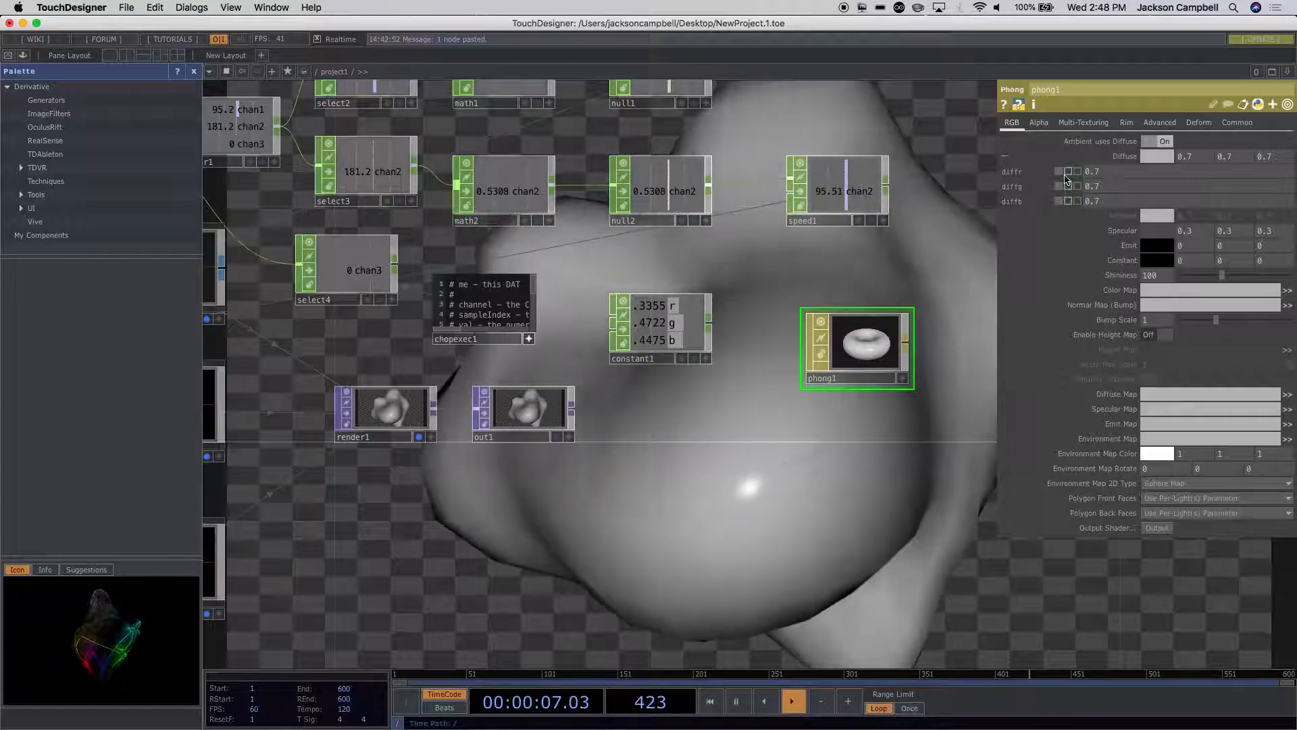
left_click(684, 327)
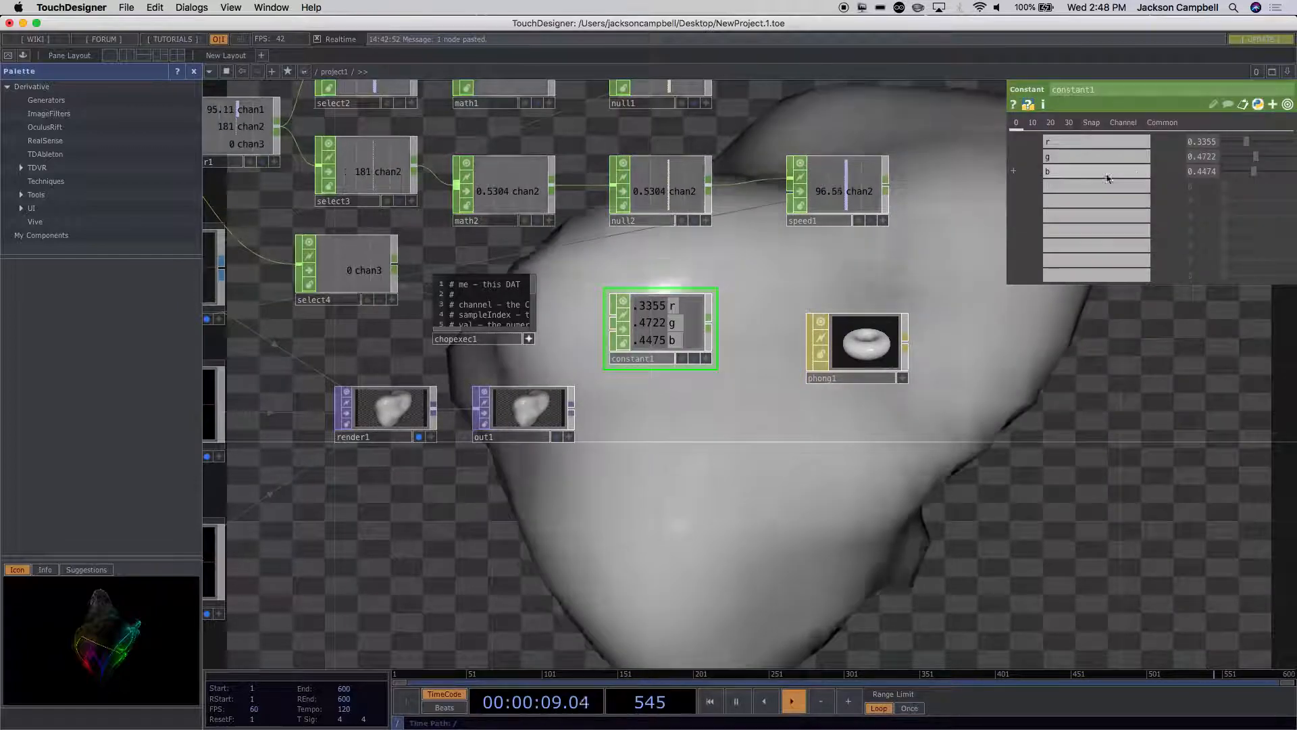
left_click(869, 346)
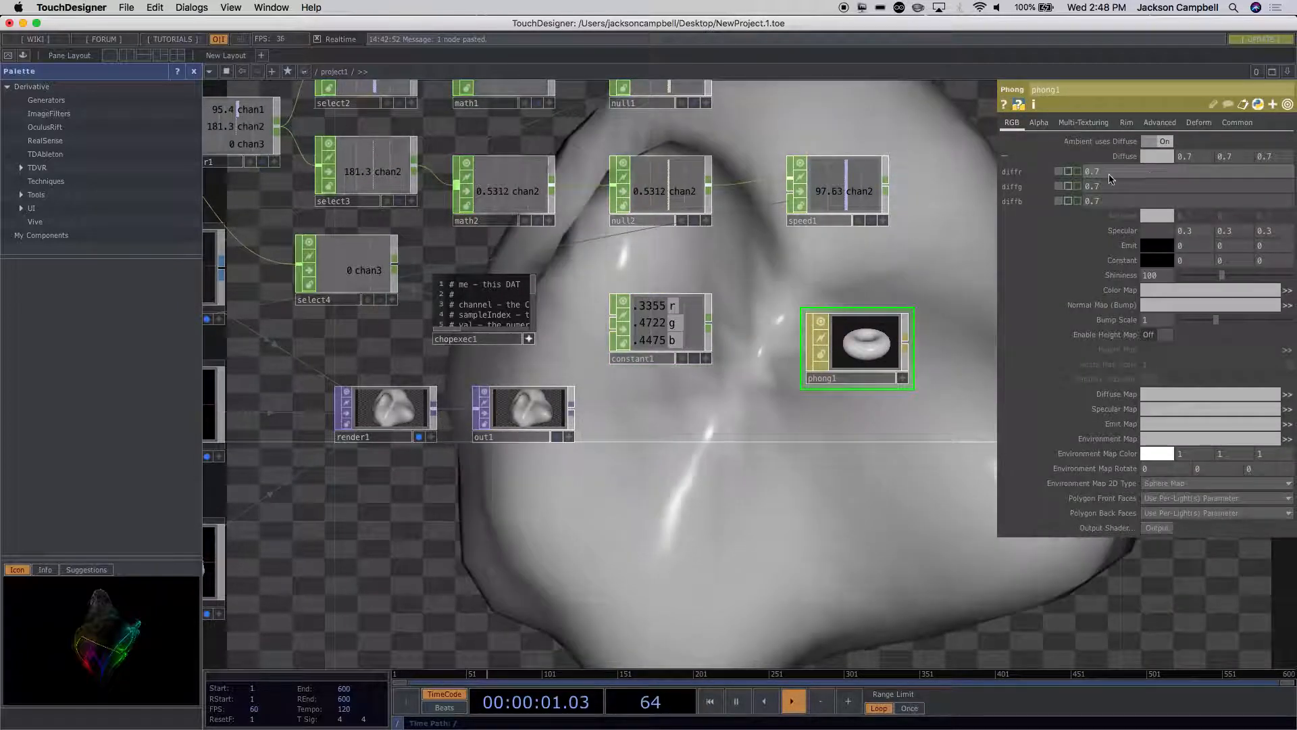
Step: Try to enter the expression op('constant1')['r'] by hand for phong1's diffr parameter
left_click_drag(1106, 174, 1055, 179)
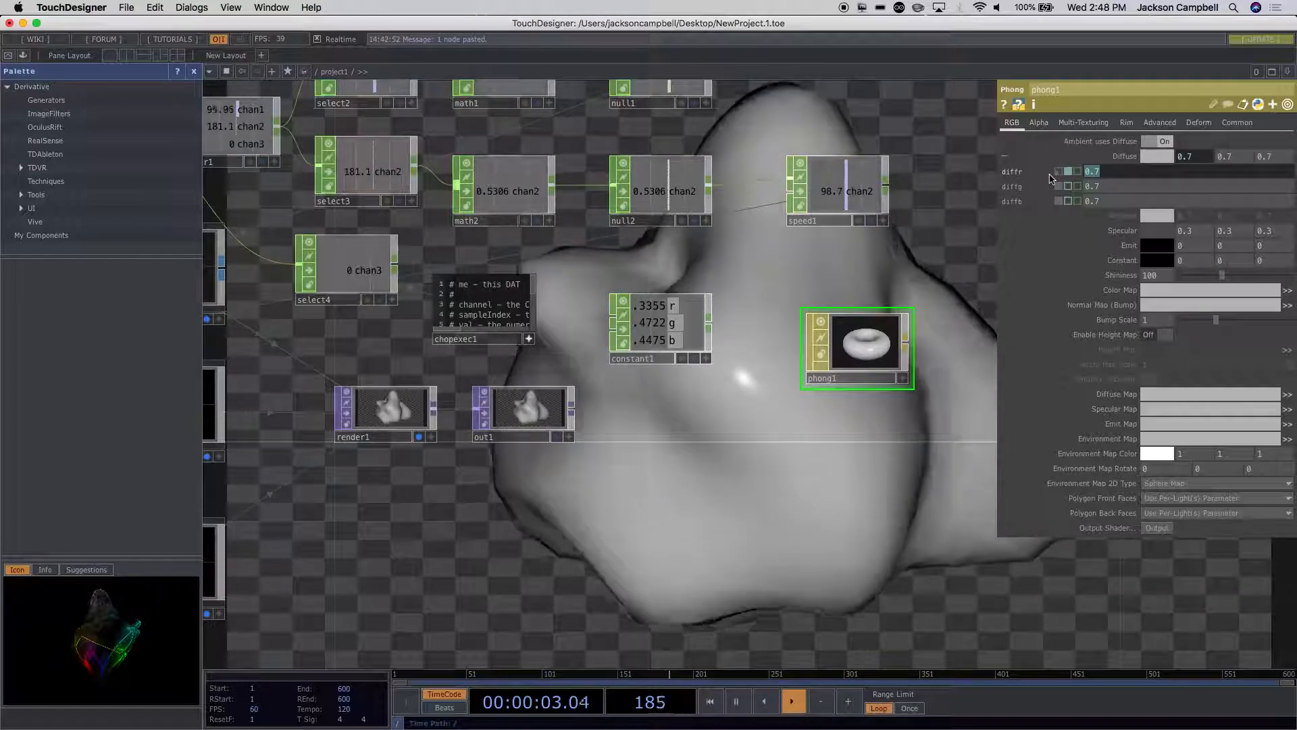
type("op")
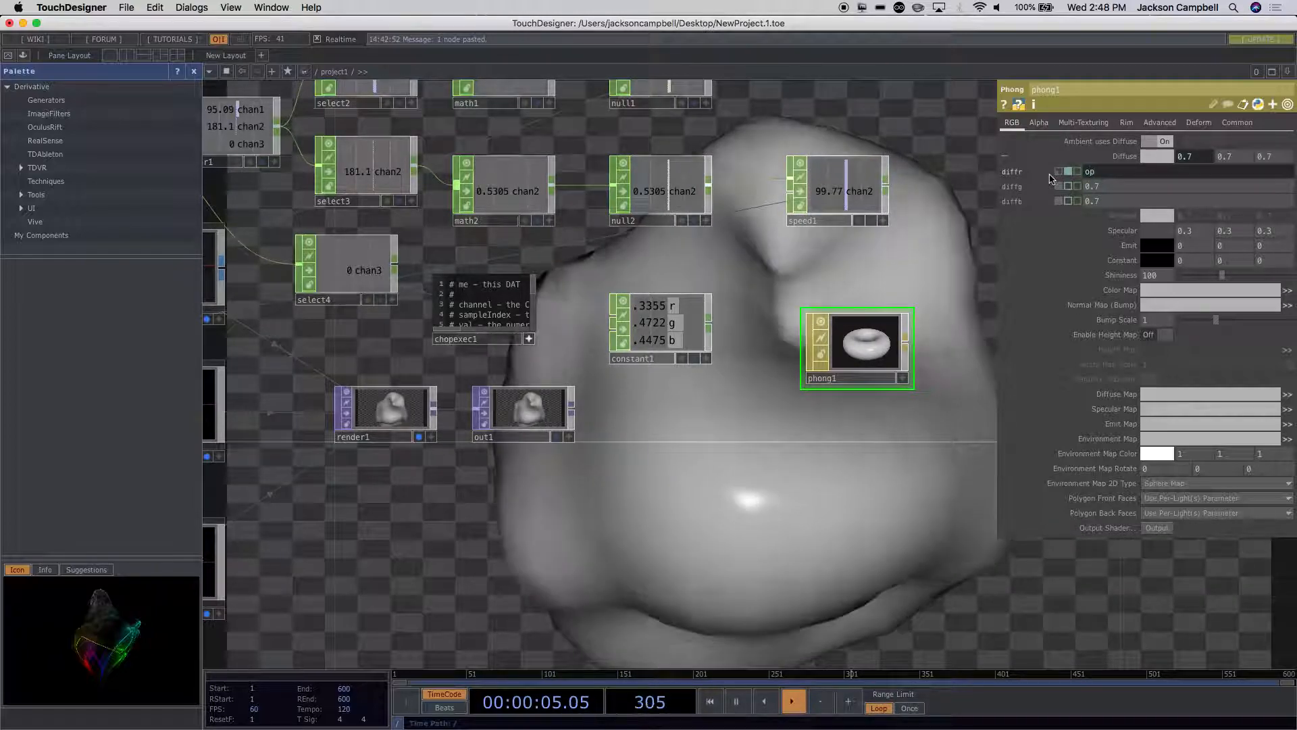
type("('")
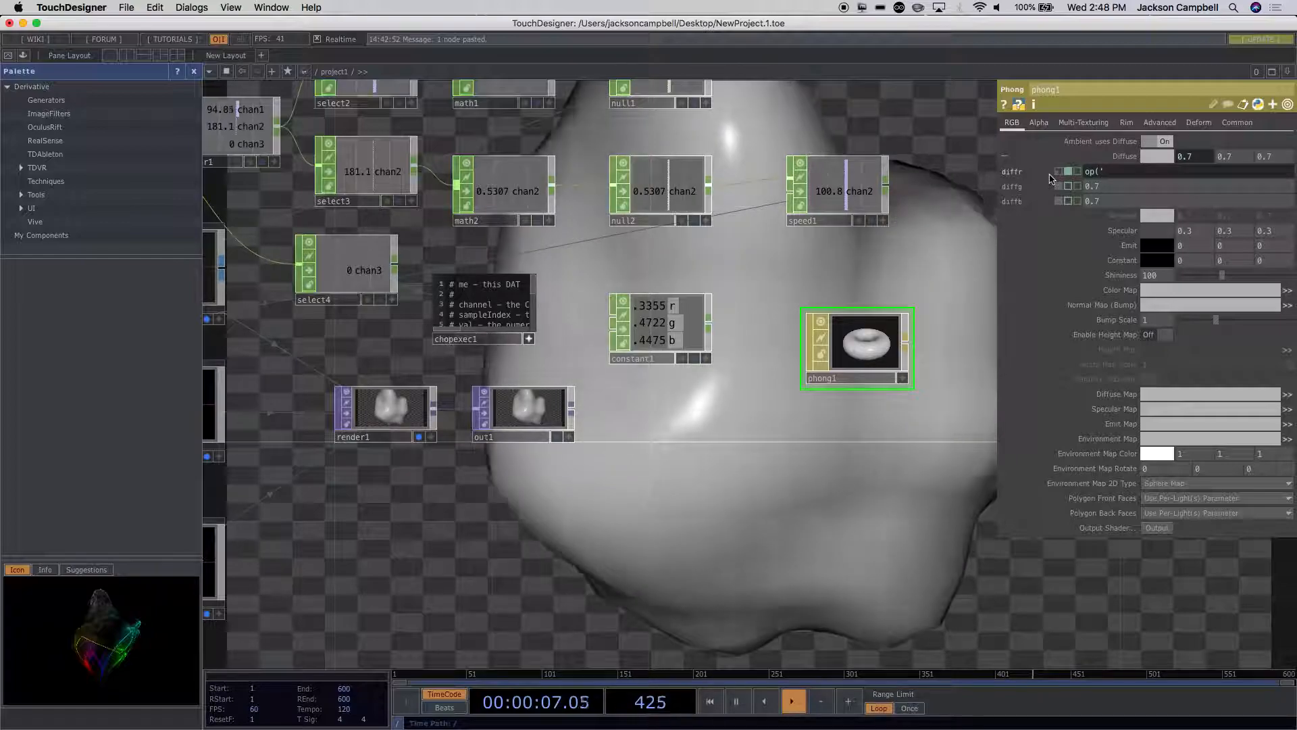
type("c")
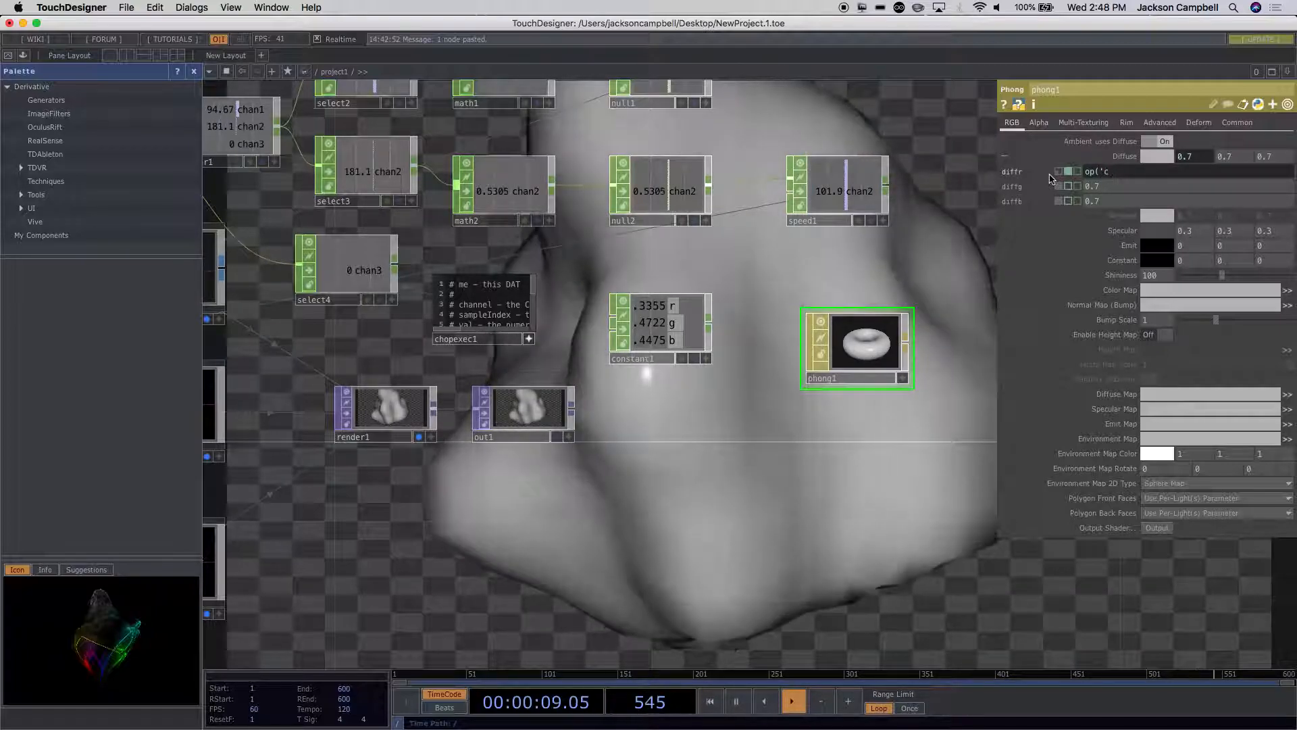
type("onstant1'")
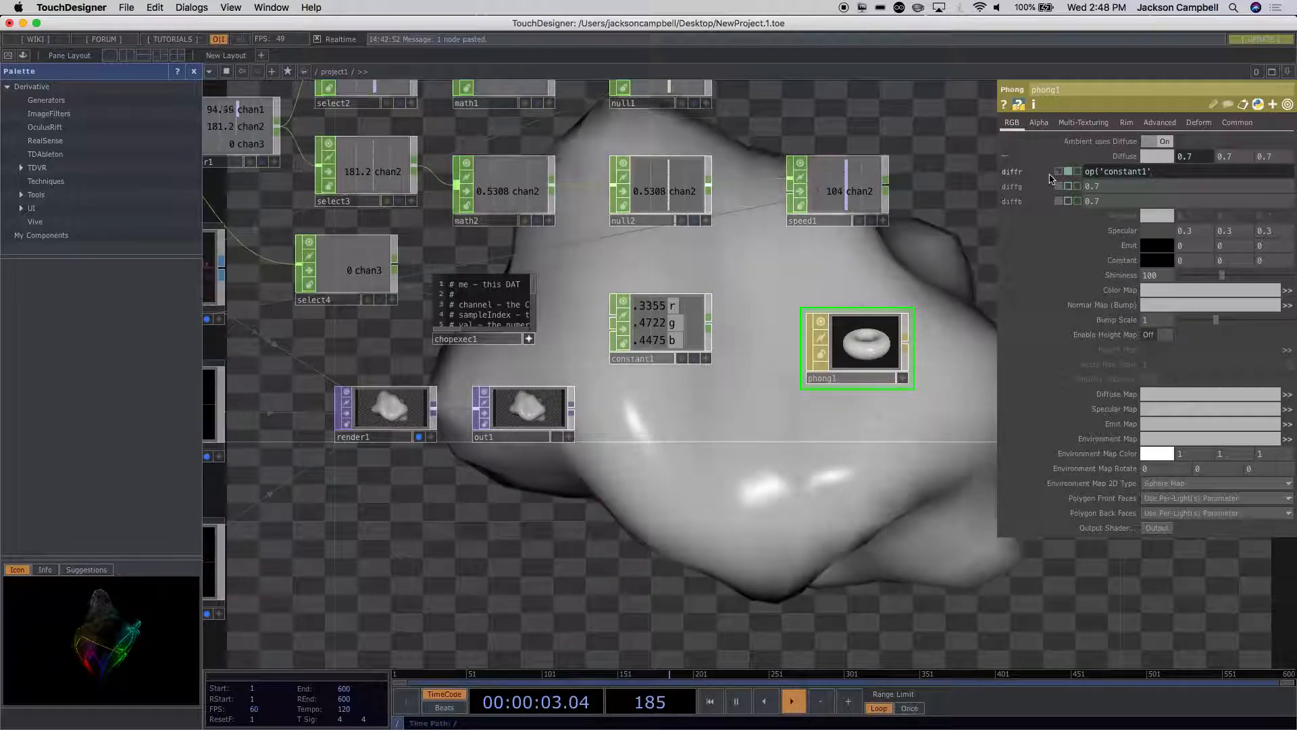
type(")")
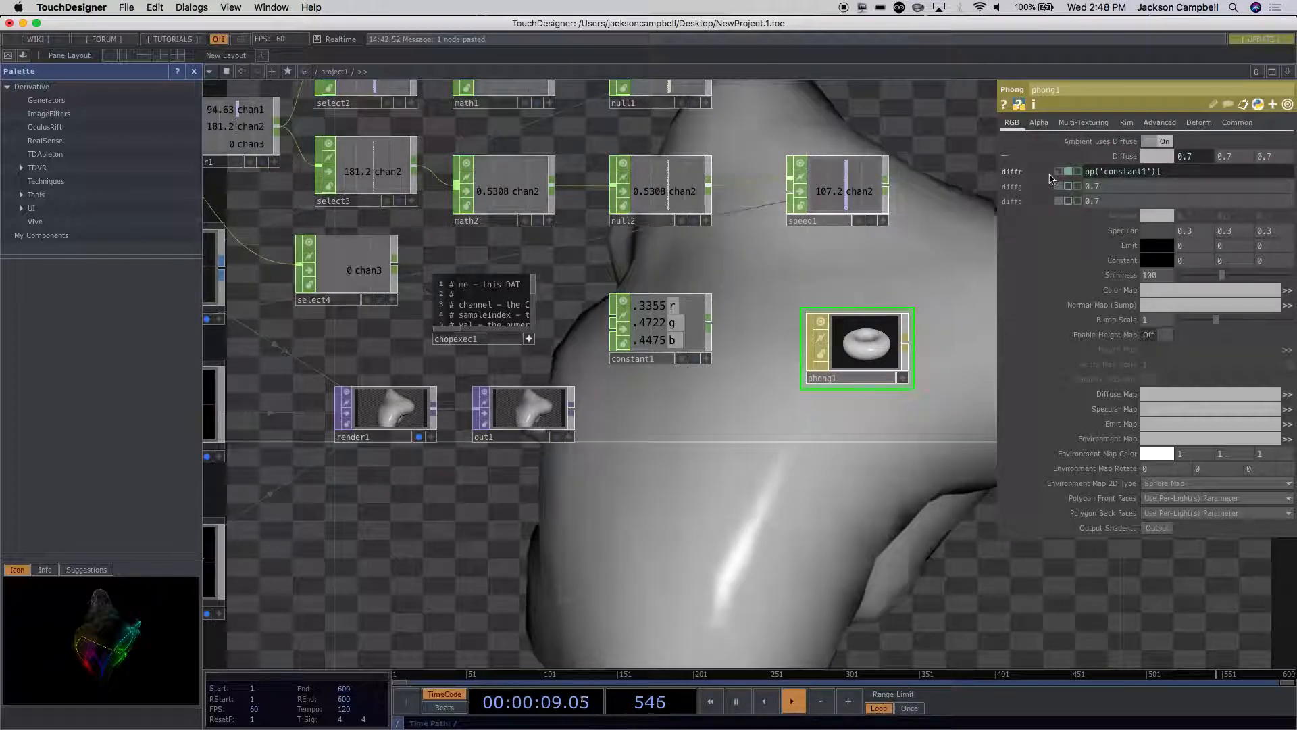
type("['r'")
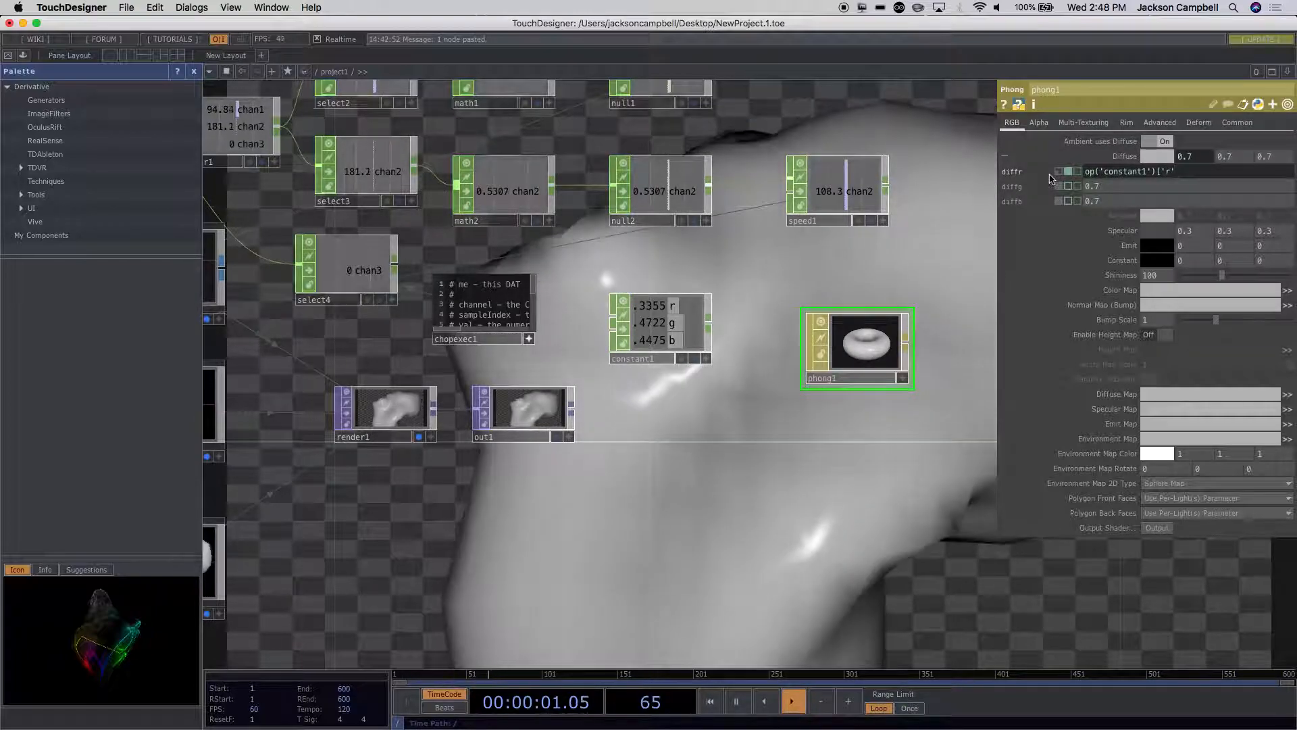
type("]")
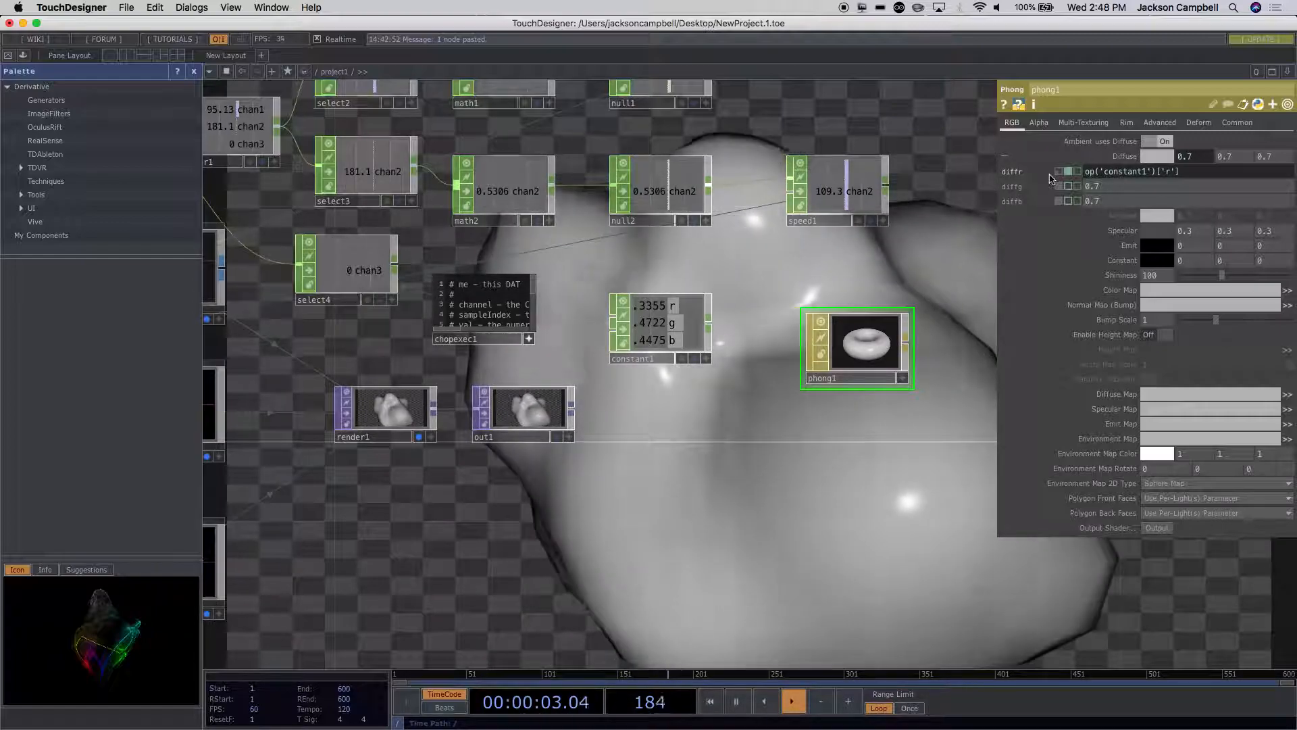
left_click_drag(1216, 174, 1063, 171)
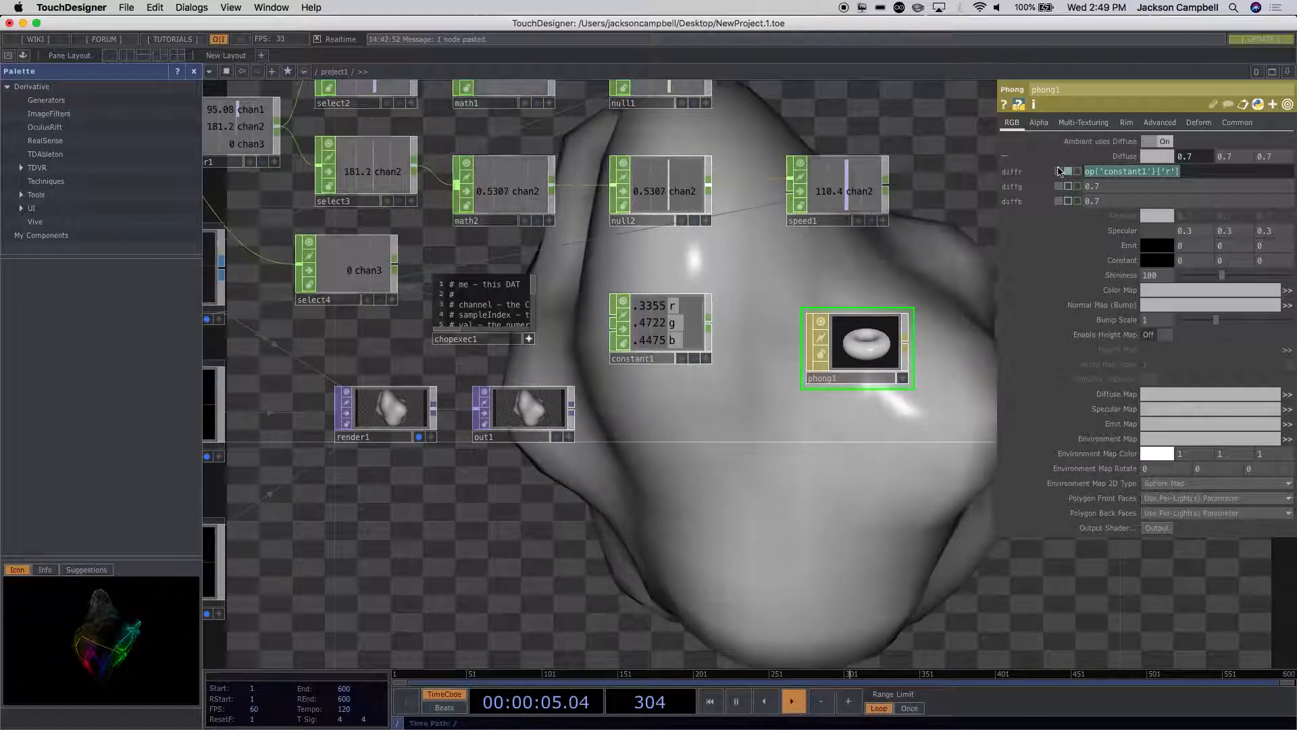
key("super+v")
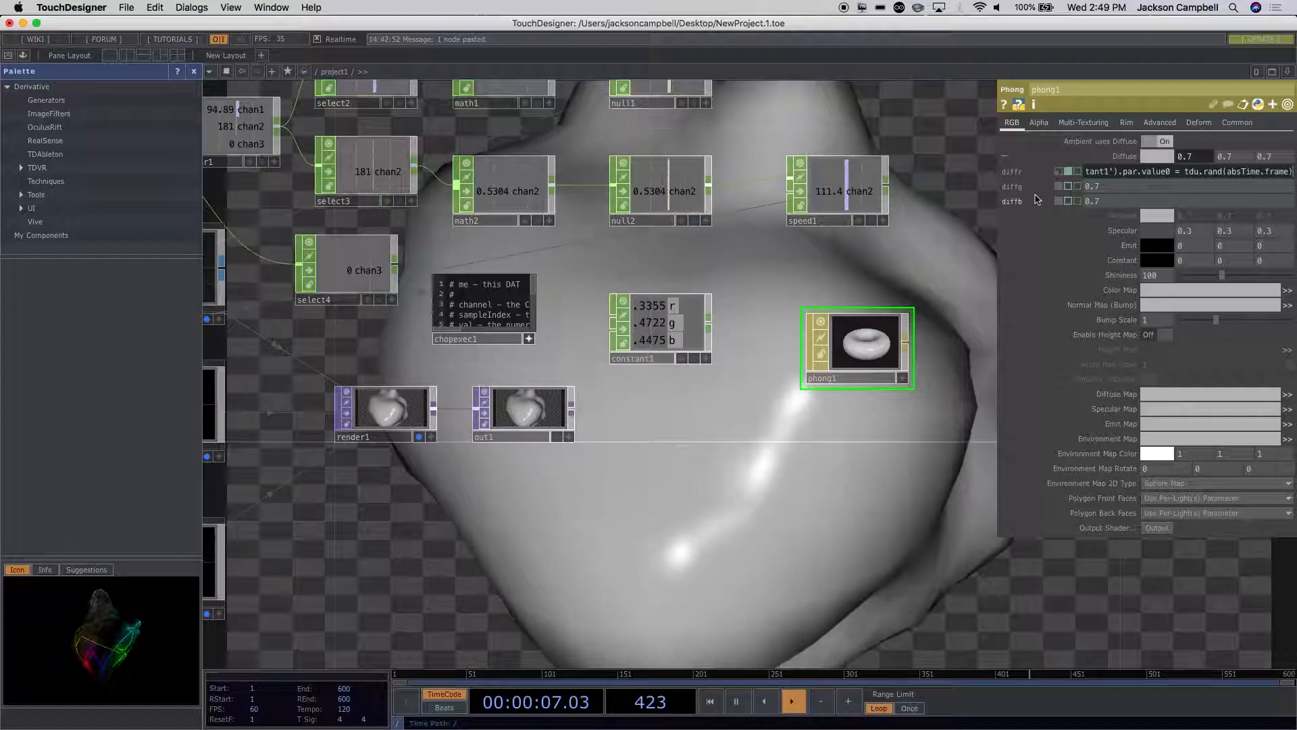
left_click(1059, 171)
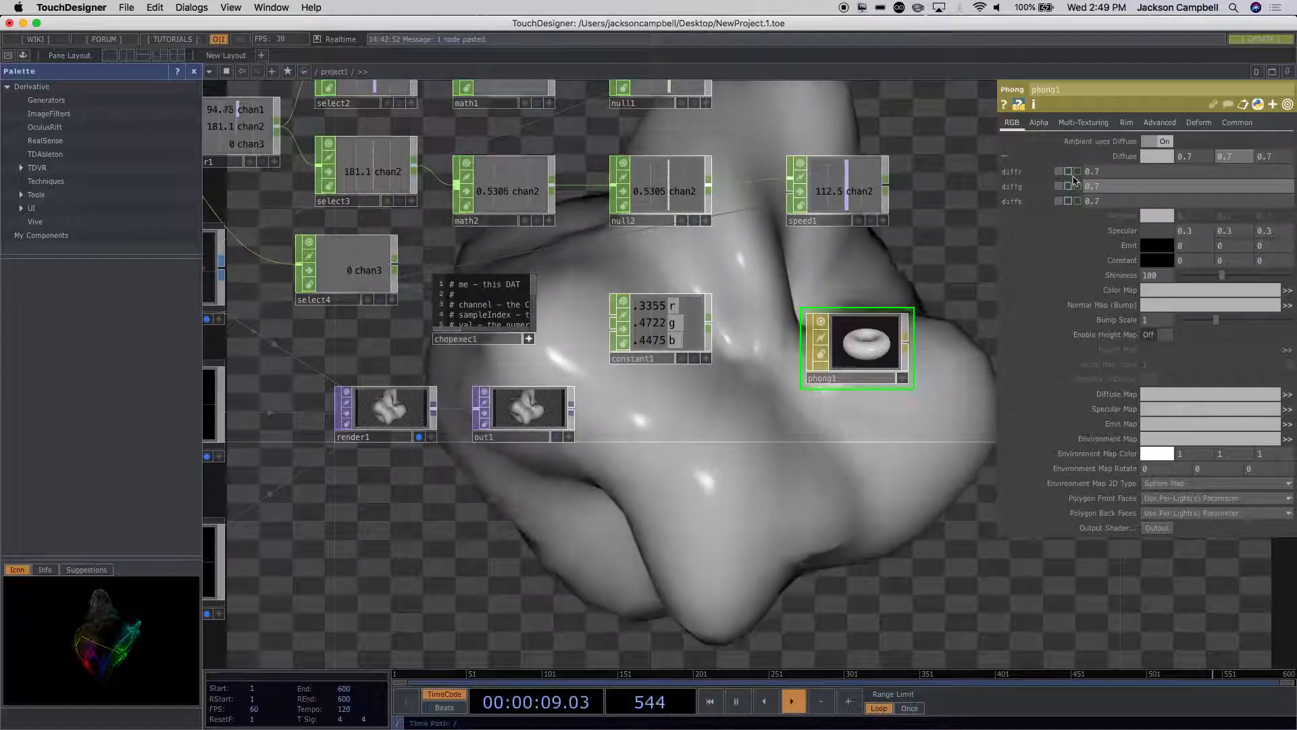
left_click(1068, 171)
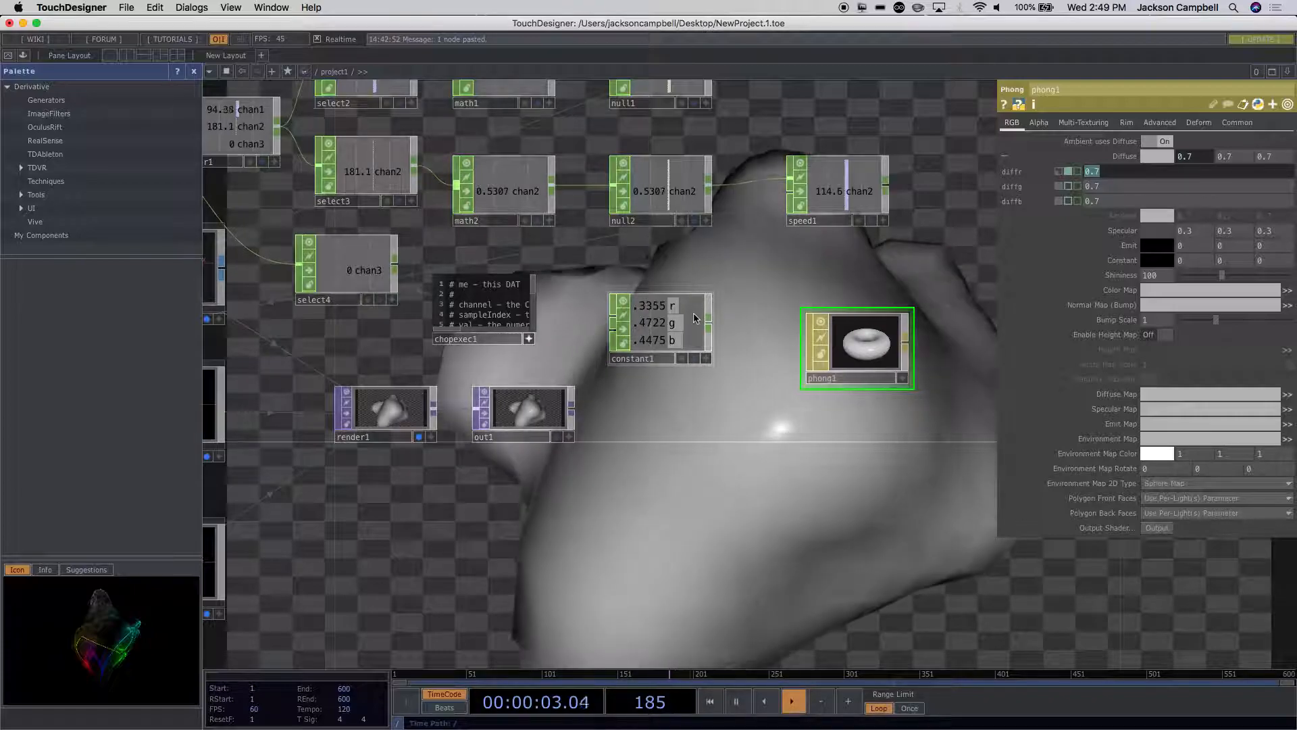
Step: Activate constant1's viewer and link its r channel to phong1's diffr as a Relative CHOP Reference
left_click(706, 359)
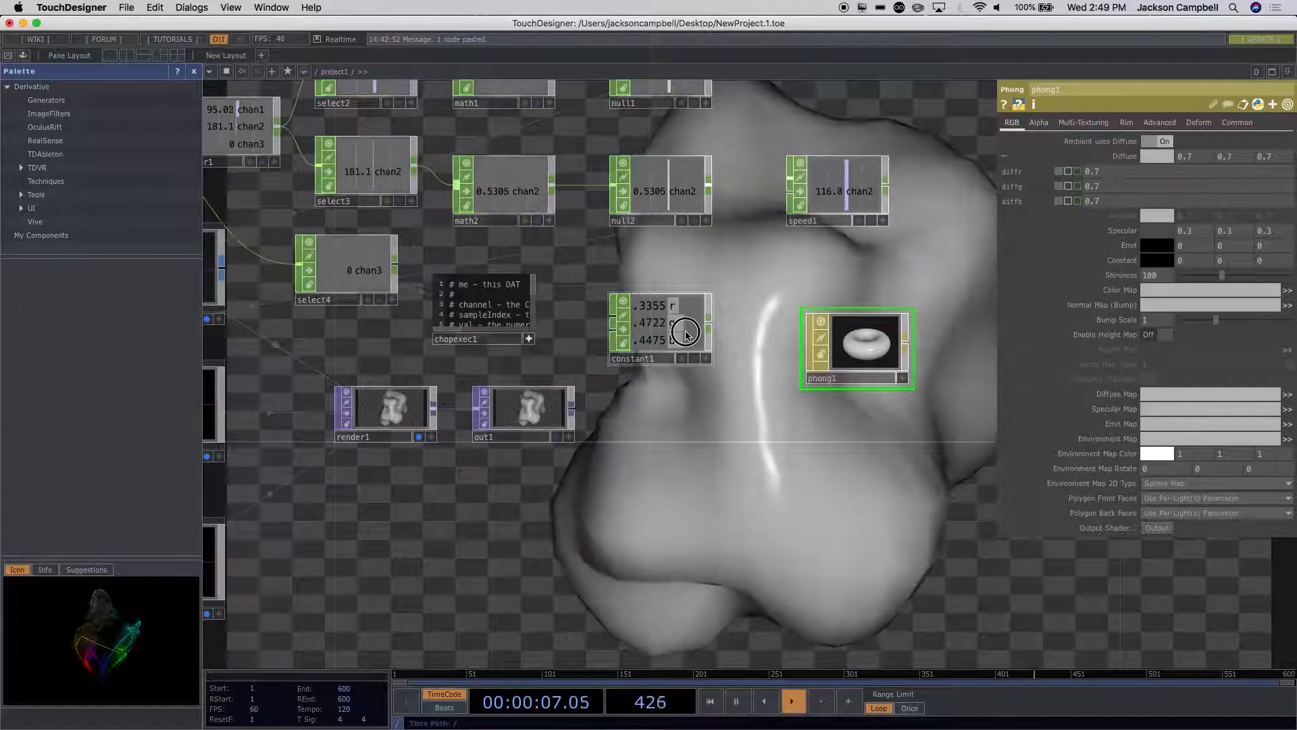
left_click(705, 353)
left_click(882, 319)
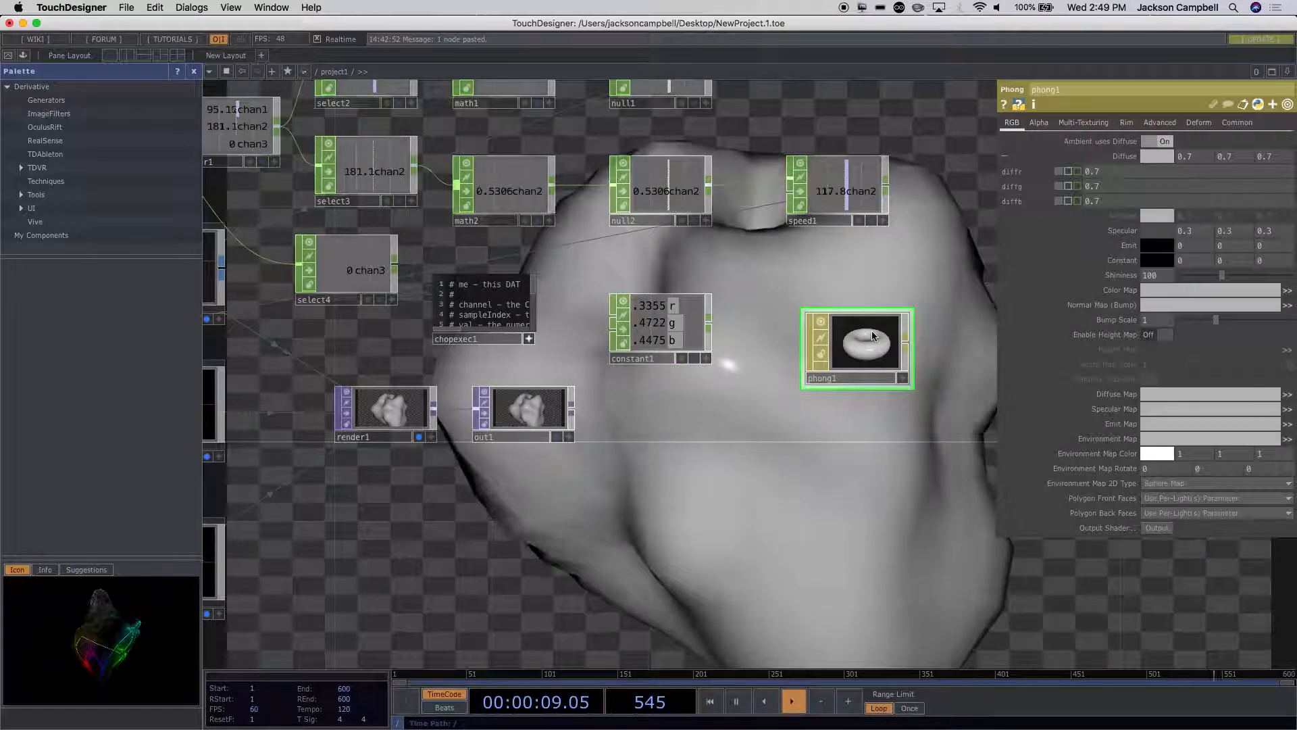
left_click(705, 358)
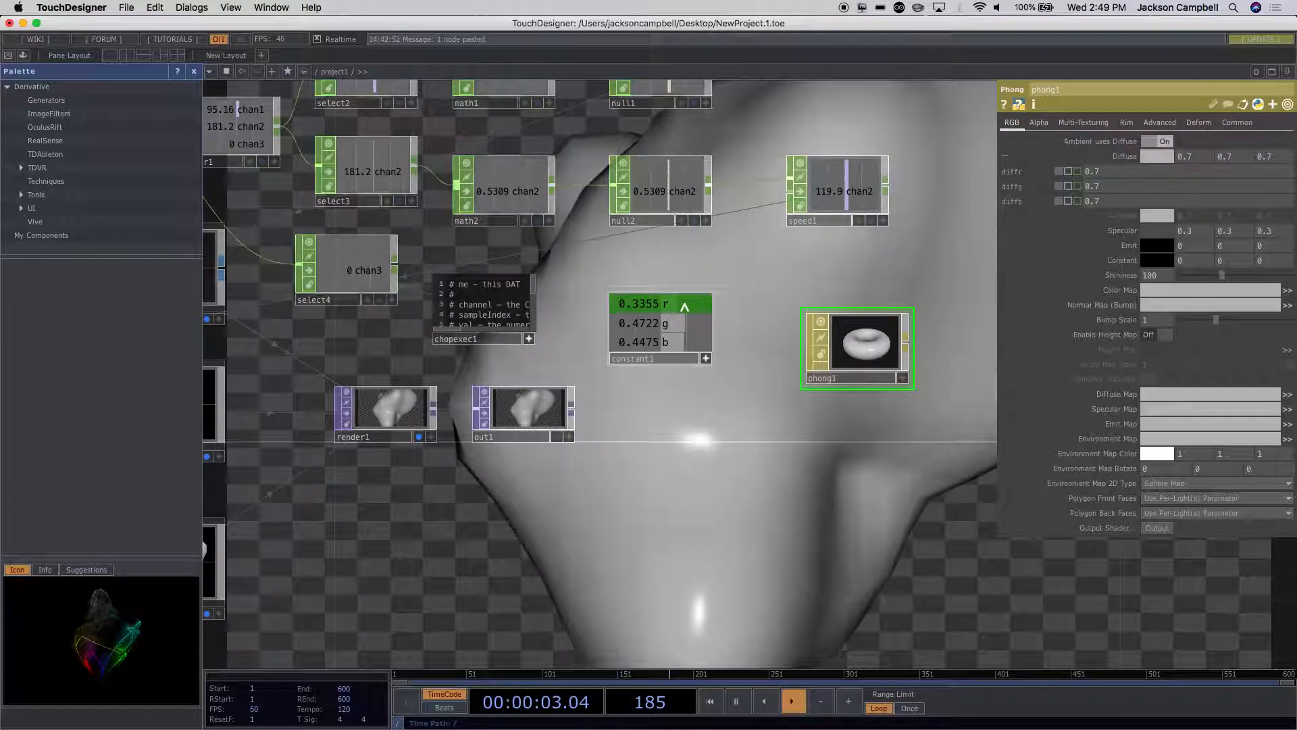
left_click_drag(685, 306, 1081, 156)
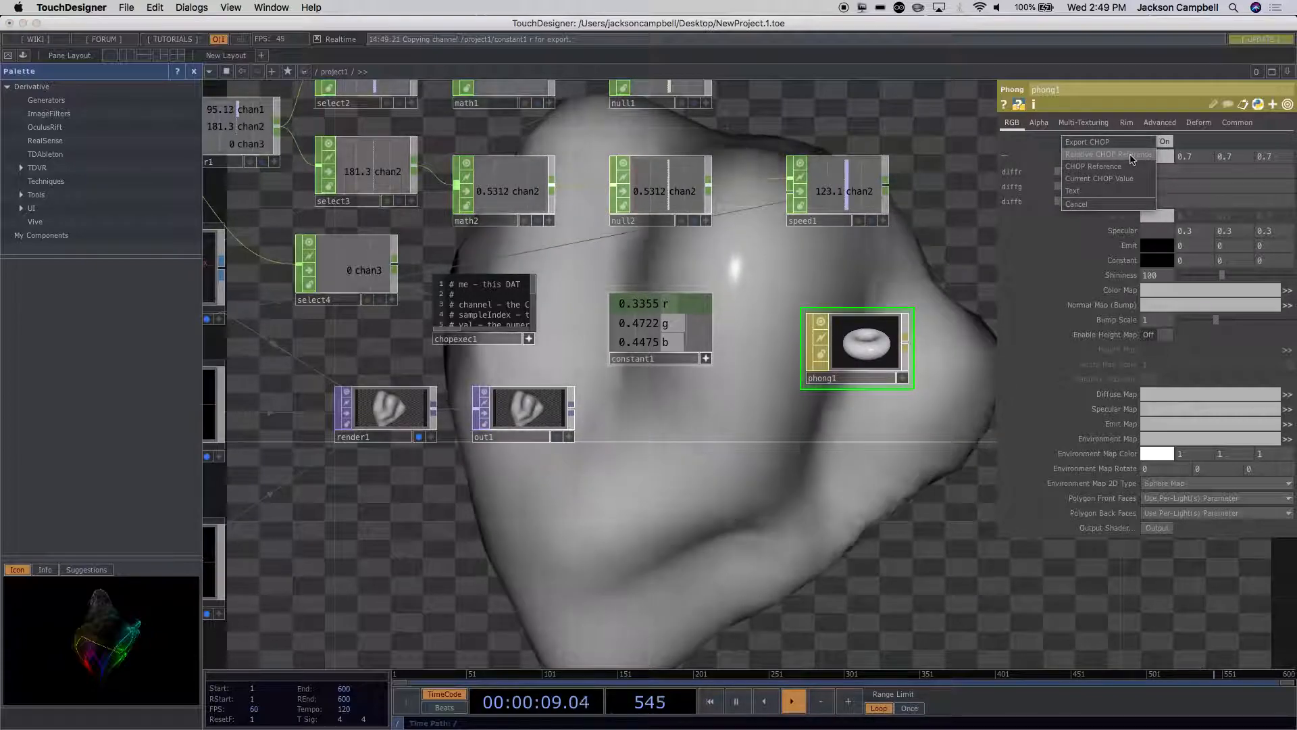
left_click(1131, 155)
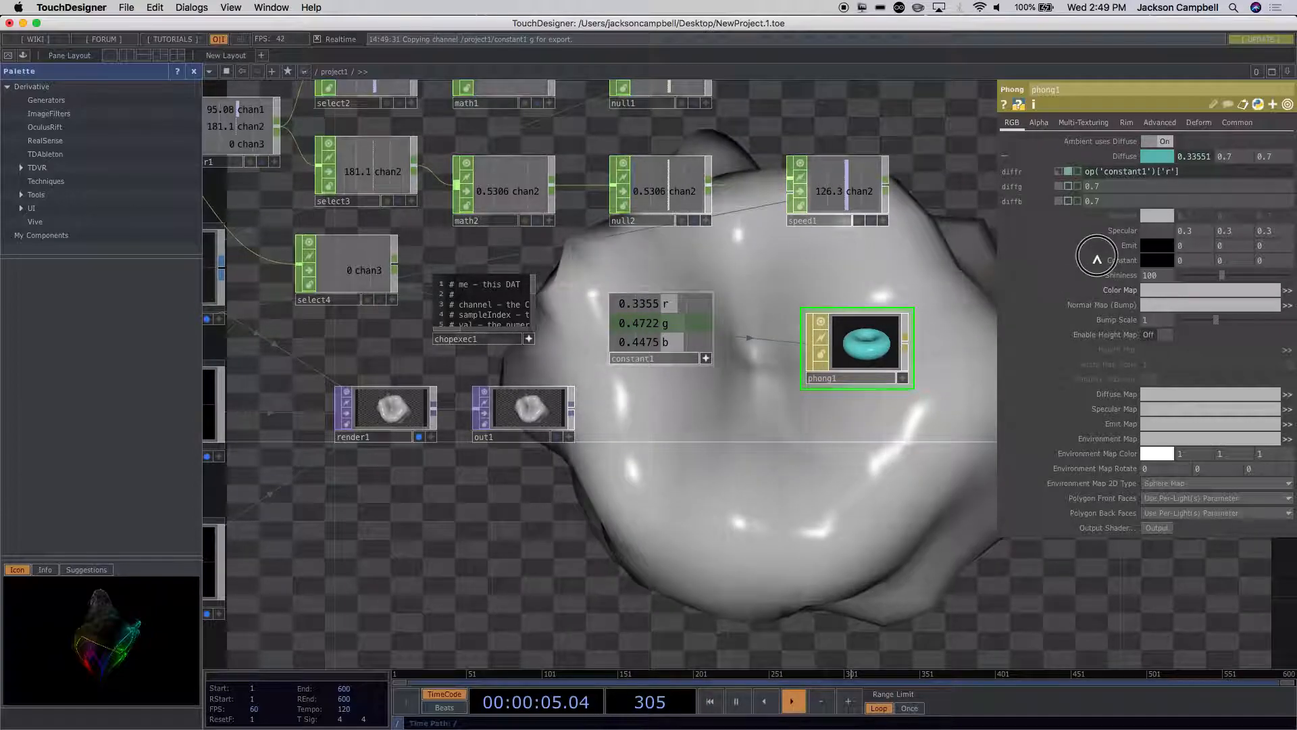
Step: Link constant1's g and b channels to phong1's diffg and diffb as Relative CHOP References
left_click_drag(1123, 192, 1123, 194)
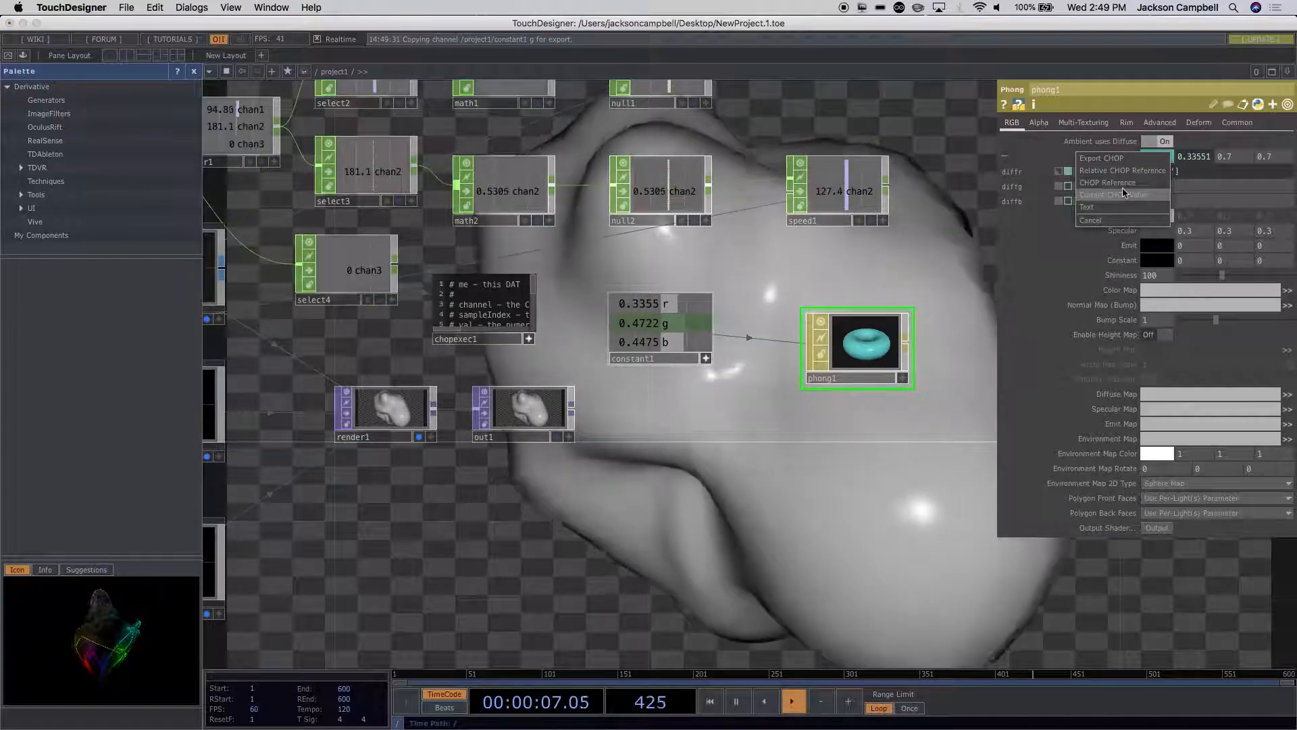
left_click(1119, 170)
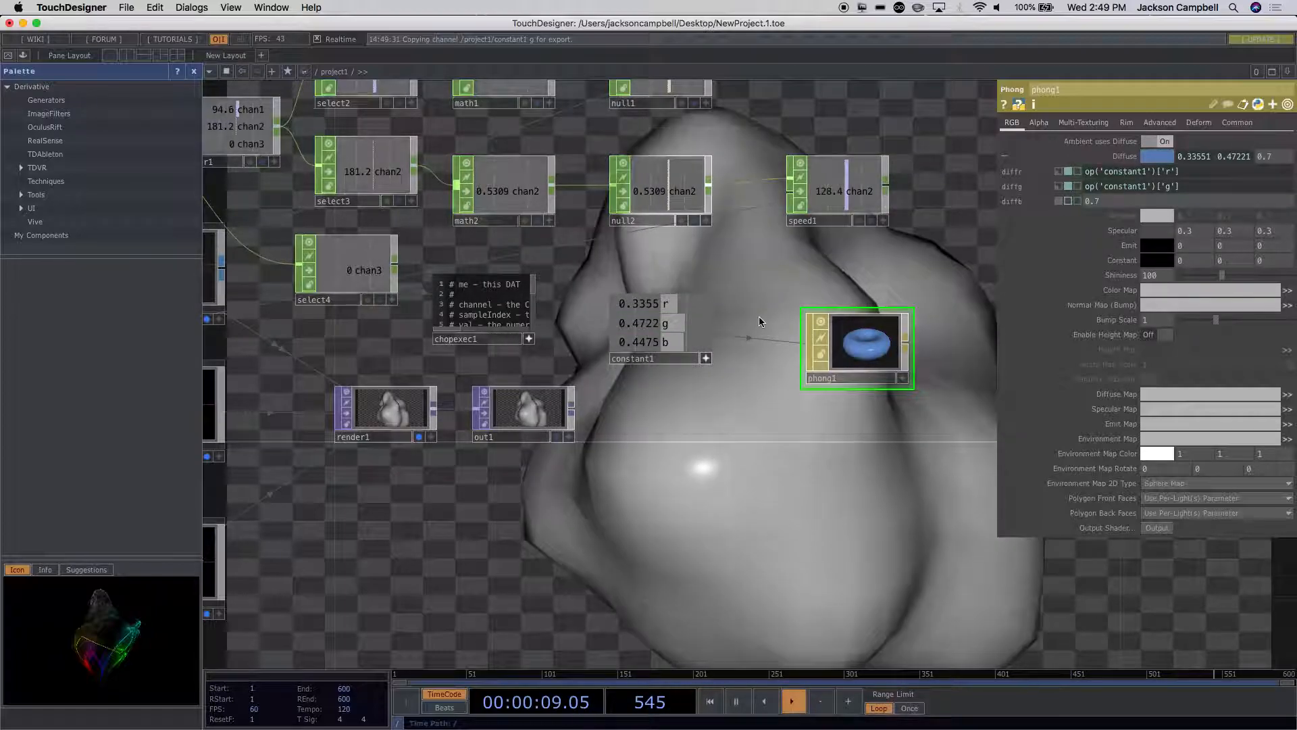
left_click_drag(645, 348, 1109, 201)
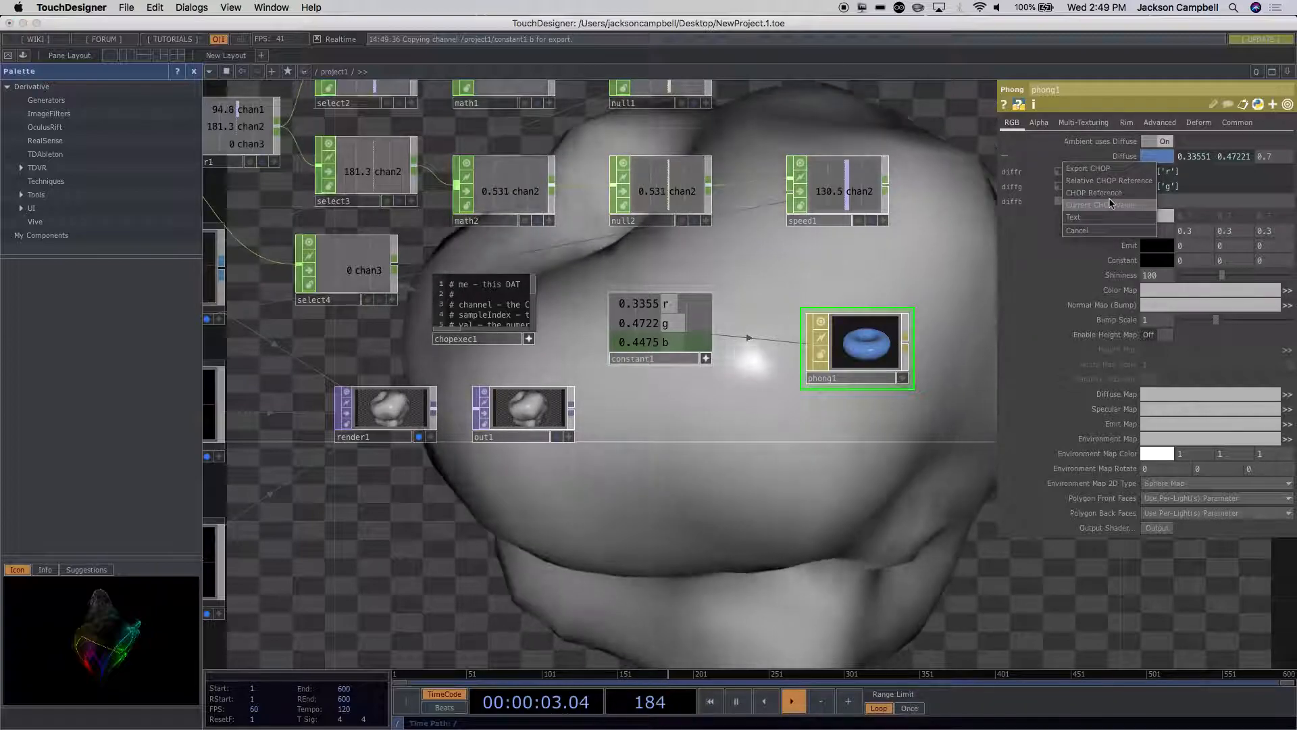
left_click(1108, 180)
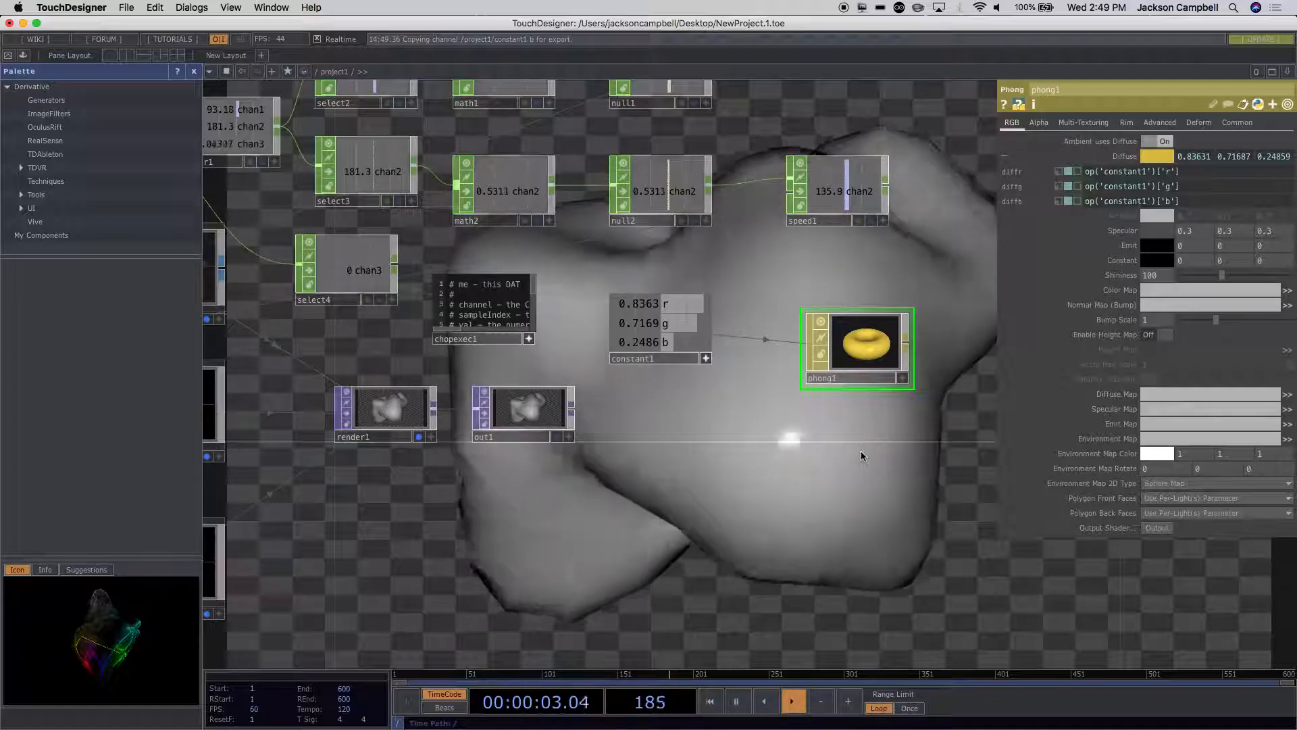
Step: Shift sphere1, noise1 and attribcreate1 away from geo1 to free up space between attribcreate1 and geo1
scroll(860, 452, "down", 4)
left_click_drag(719, 550, 840, 375)
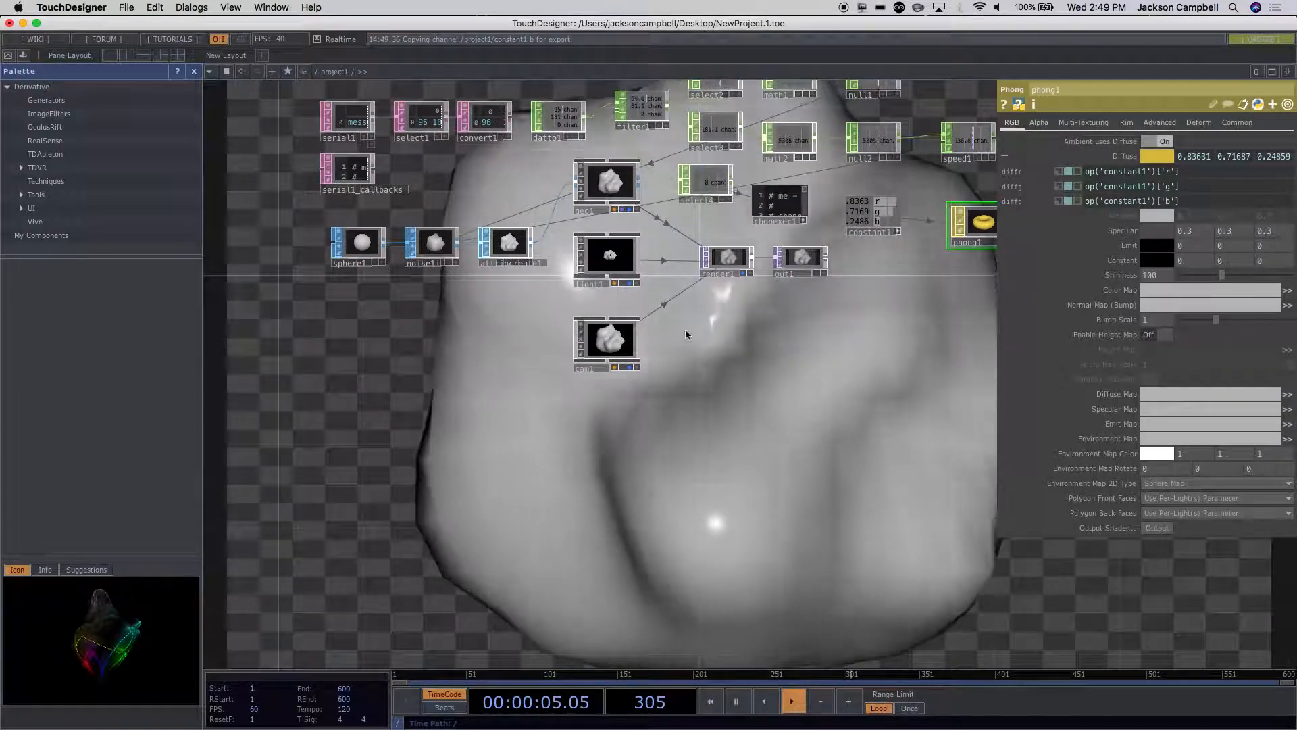
scroll(512, 302, "up", 2)
scroll(512, 301, "up", 2)
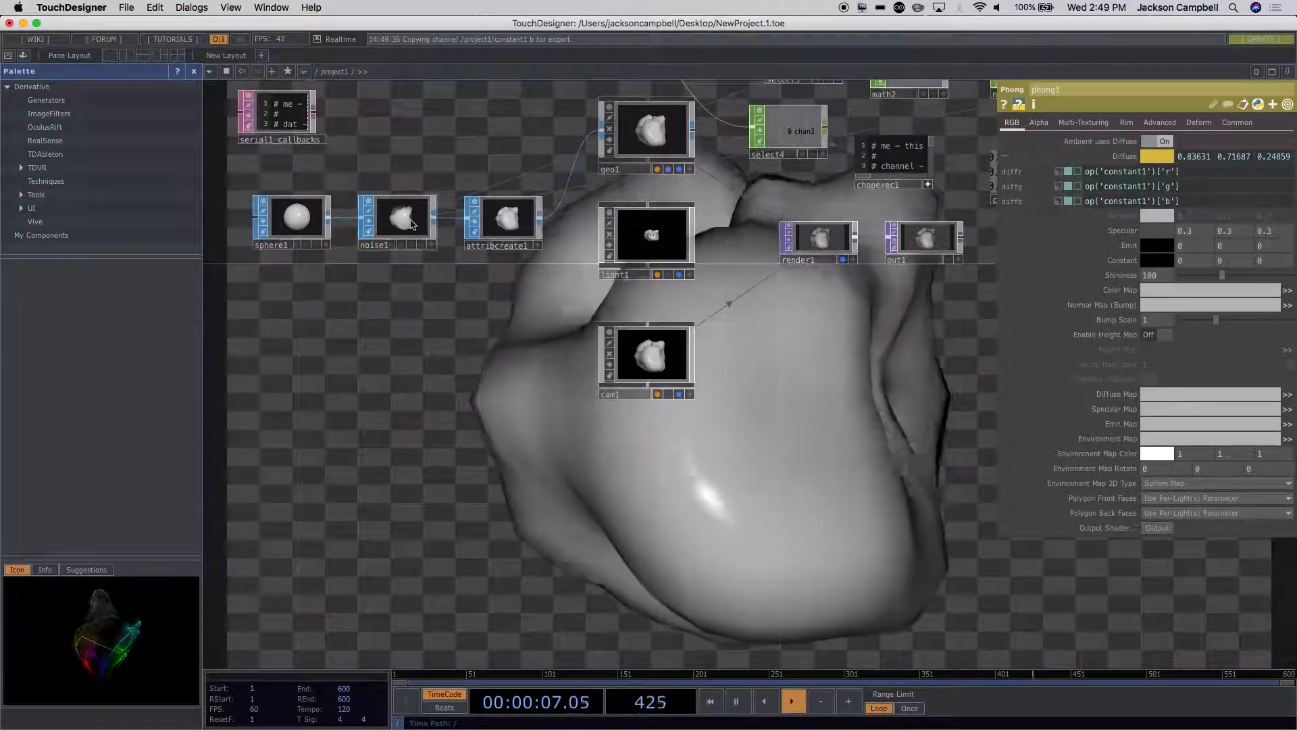
left_click_drag(280, 234, 265, 233)
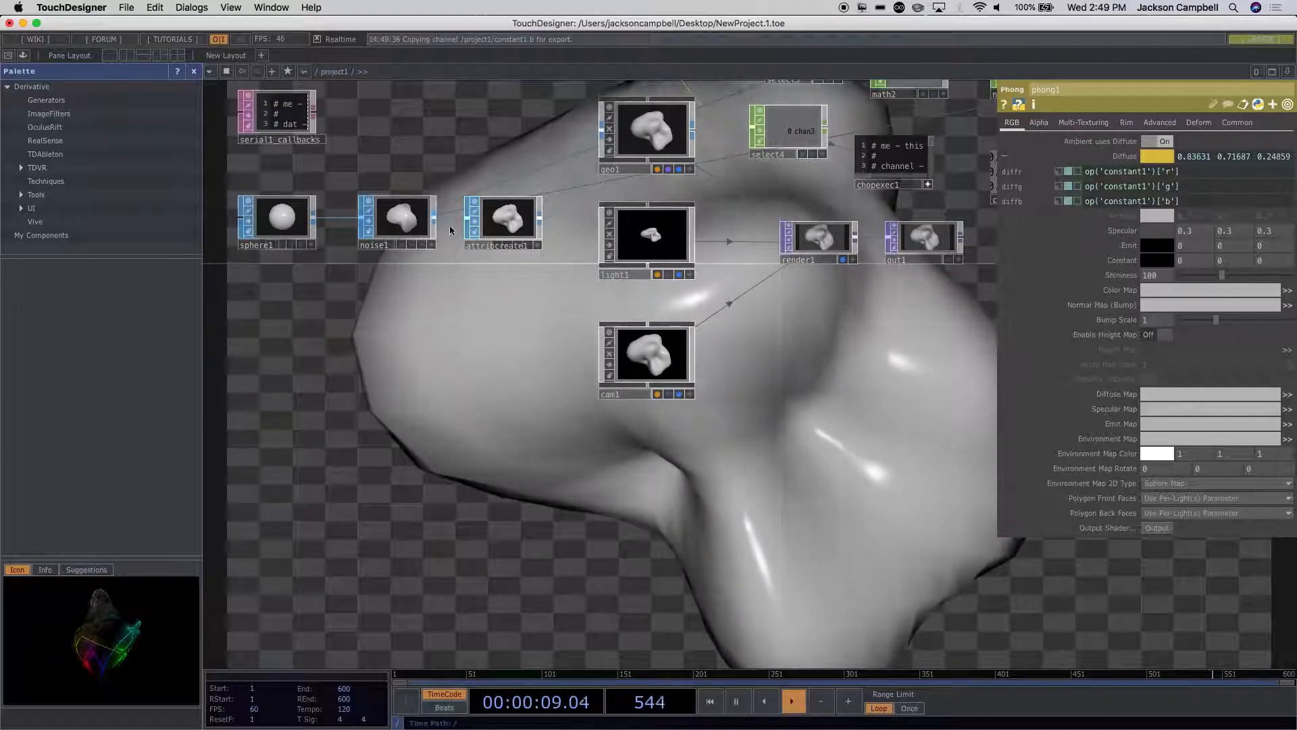
mouse_move(411, 228)
left_mouse_down()
mouse_move(350, 229)
mouse_move(396, 241)
left_mouse_up()
left_click_drag(503, 219, 459, 220)
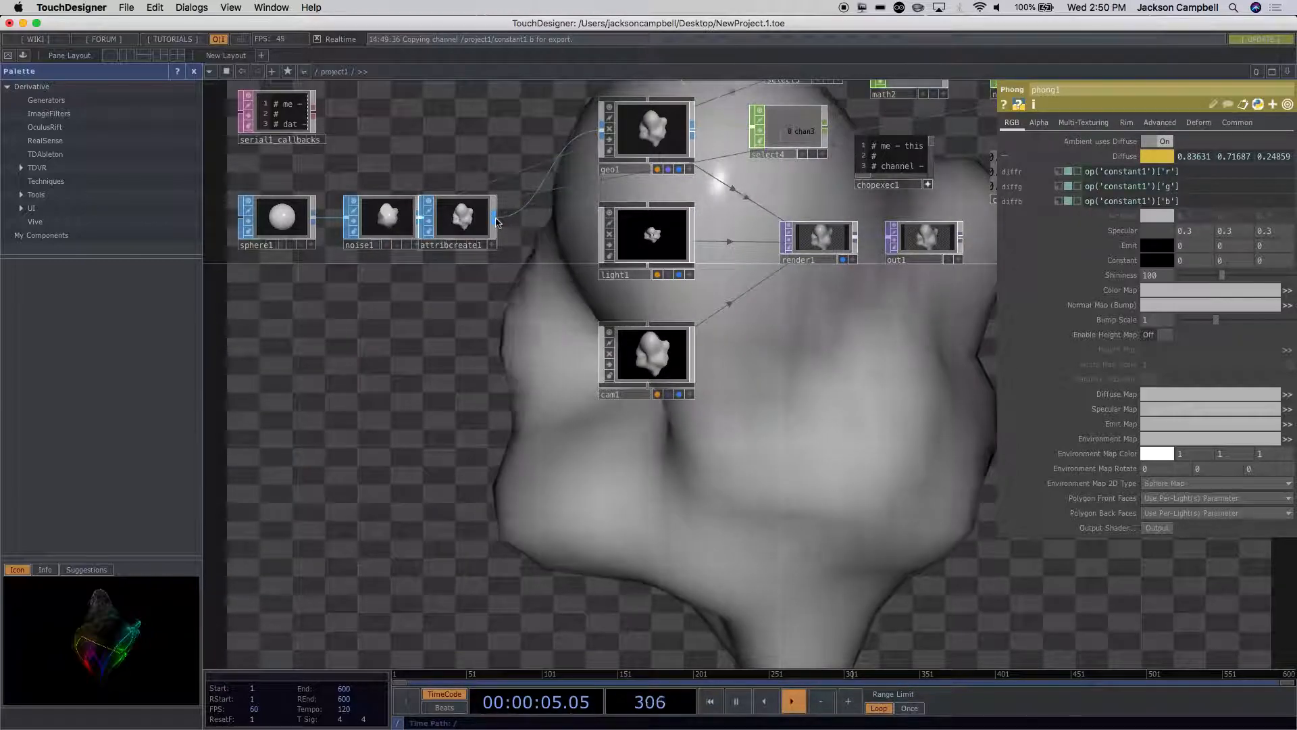
Step: Add a Material SOP between attribcreate1 and geo1 and assign phong1 as its material
right_click(506, 215)
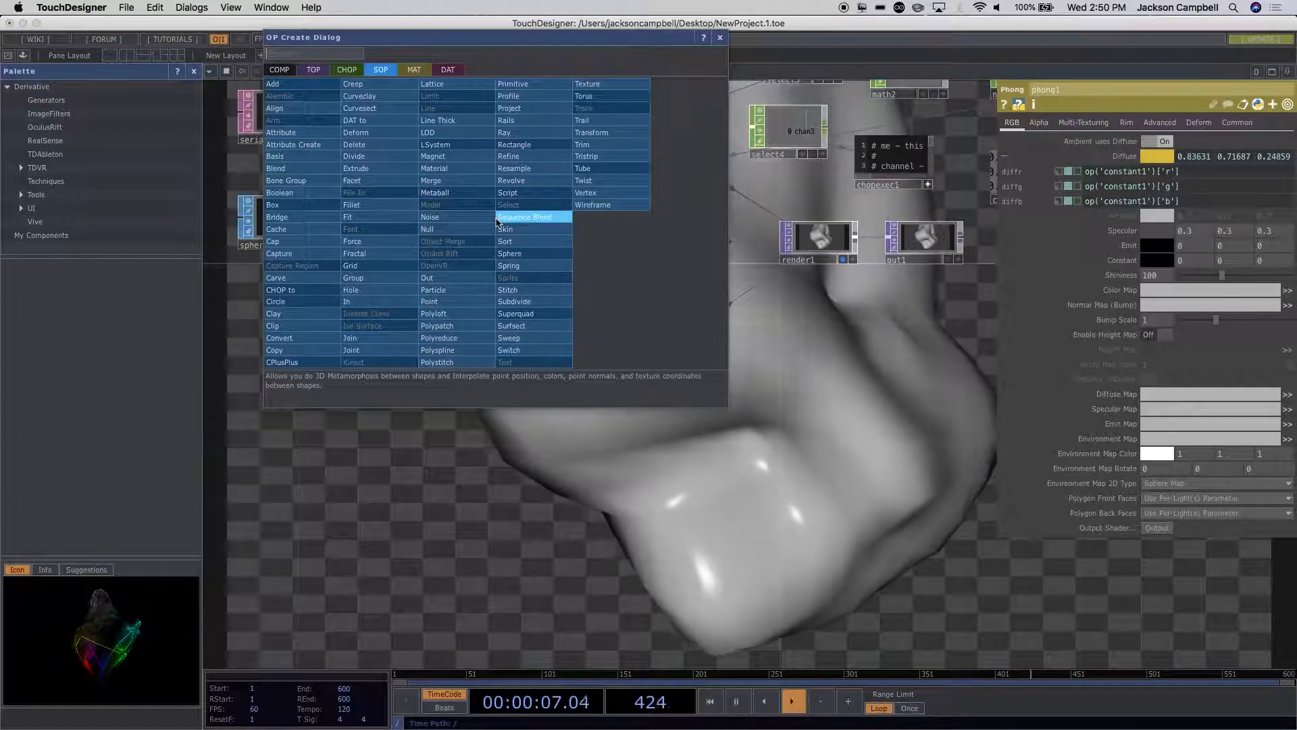
left_click(439, 168)
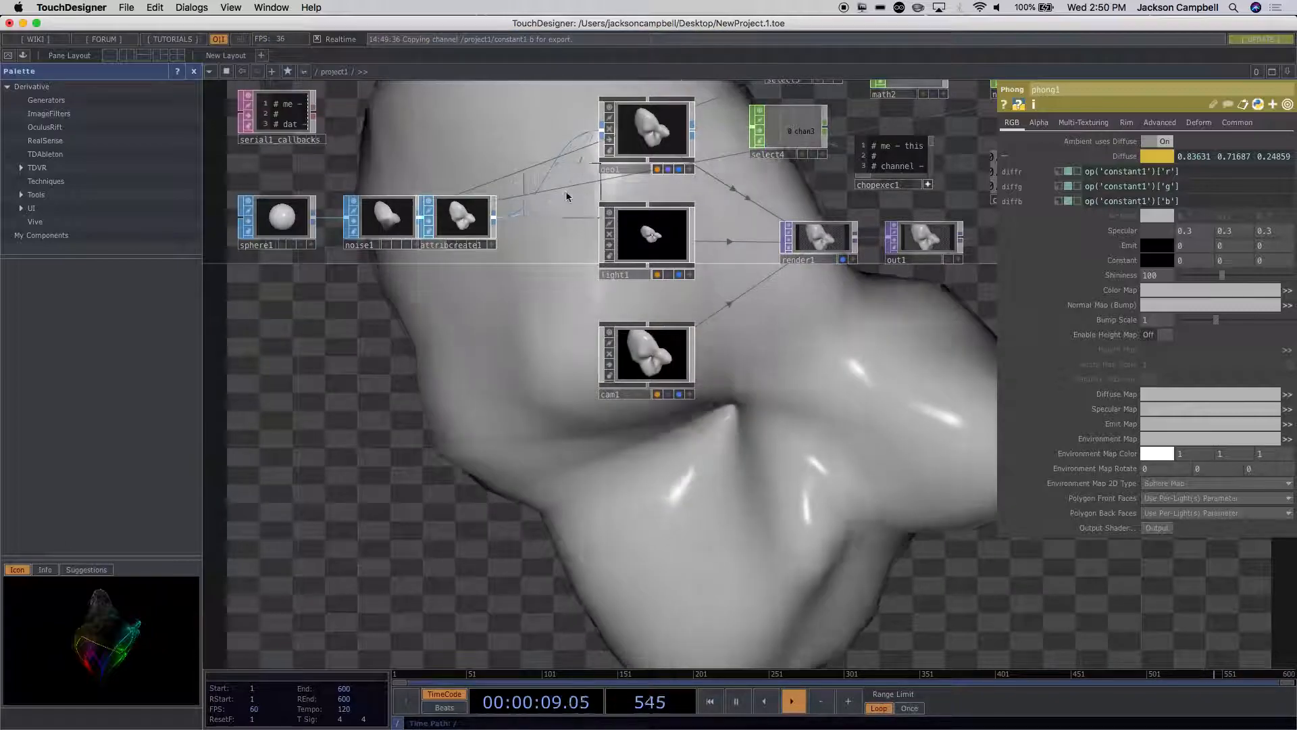
left_click(554, 215)
scroll(865, 402, "down", 3)
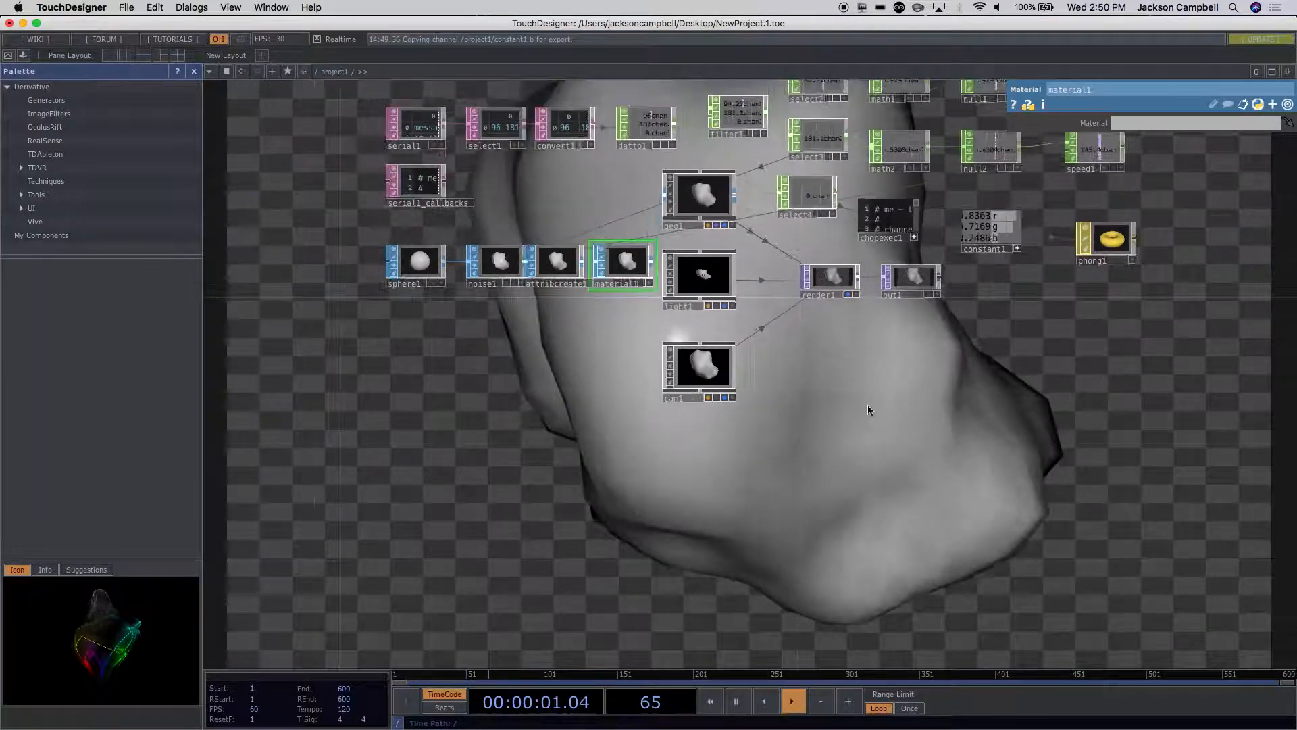
left_click_drag(1113, 251, 647, 277)
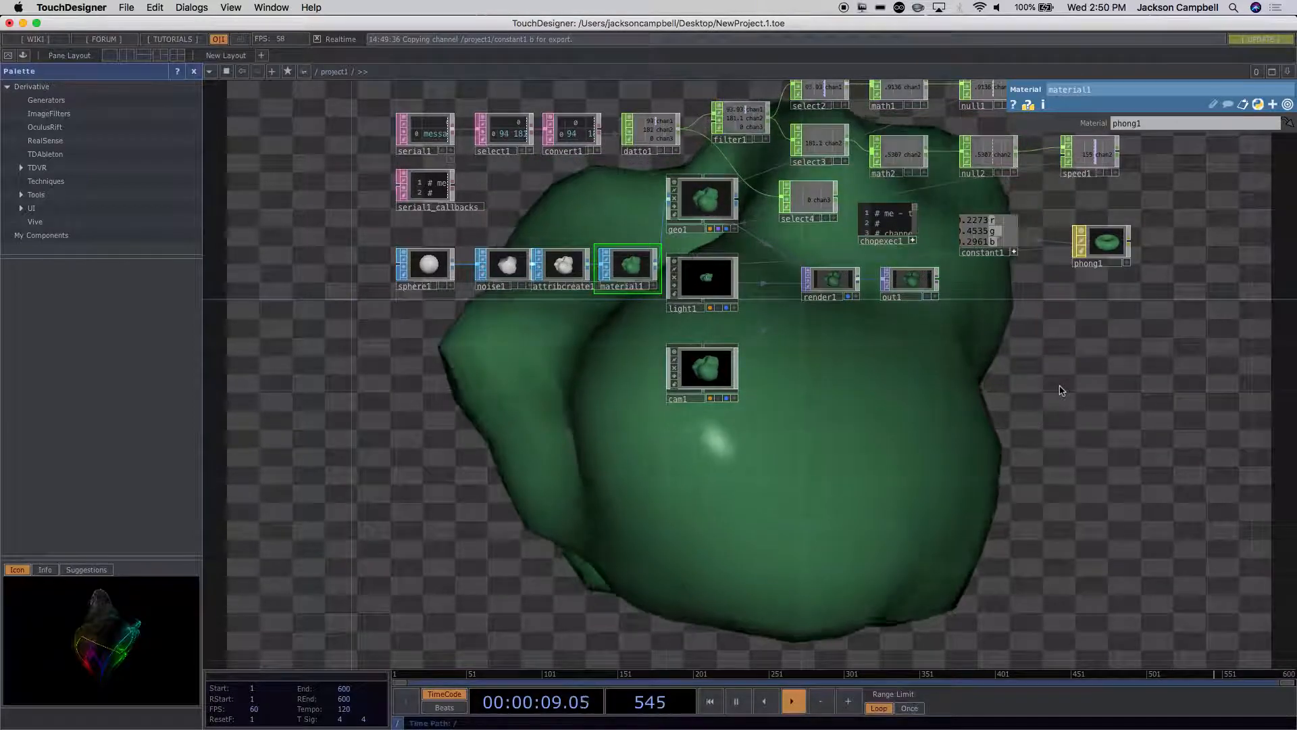
Step: Add a Filter CHOP after constant1 and shift phong1 away to make room for it
scroll(1056, 383, "up", 2)
left_click_drag(972, 306, 953, 331)
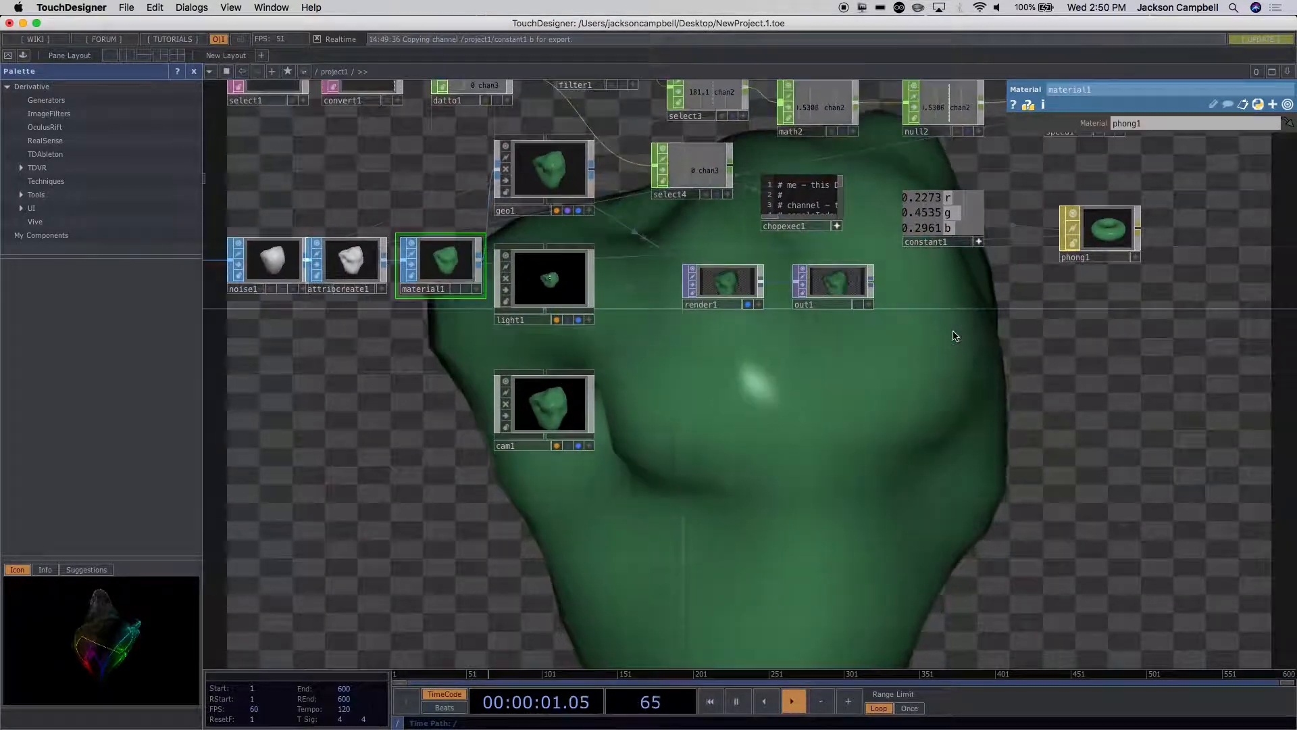
left_click_drag(954, 384, 805, 556)
scroll(915, 433, "up", 5)
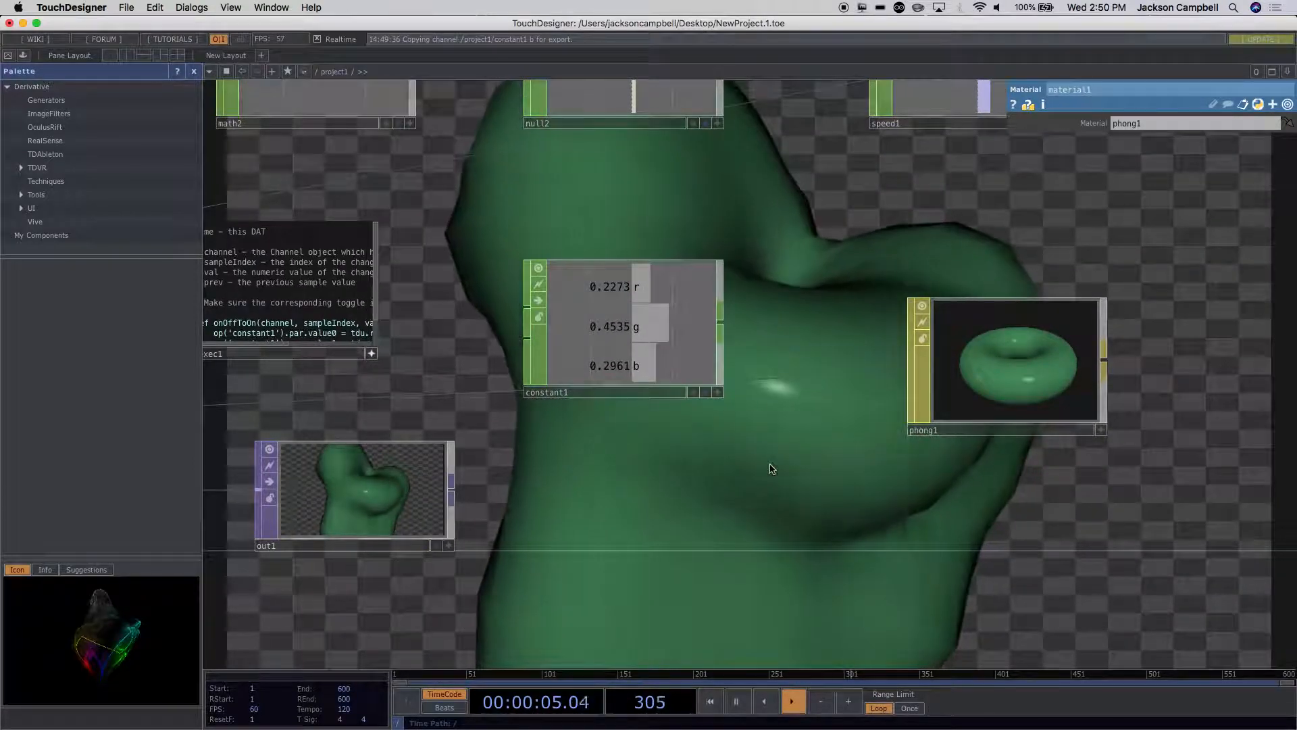
scroll(772, 469, "down", 3)
left_click_drag(633, 379, 632, 379)
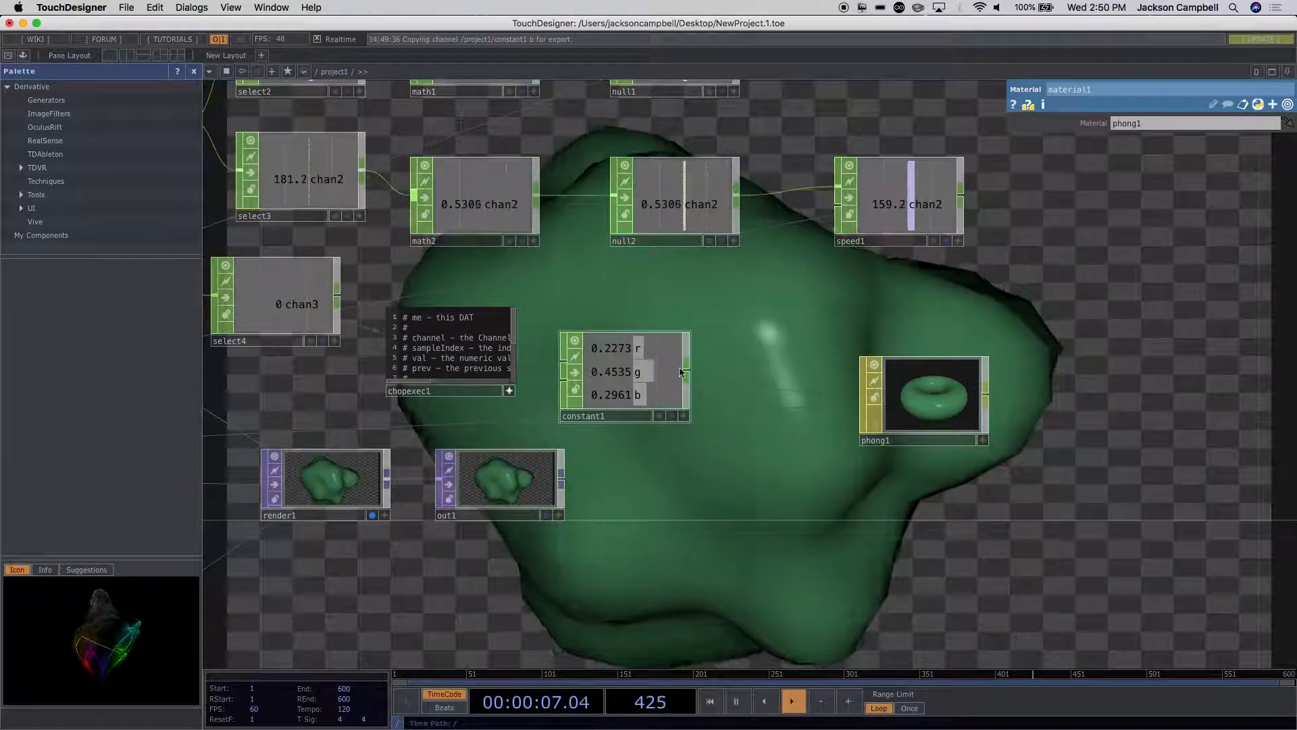
right_click(690, 375)
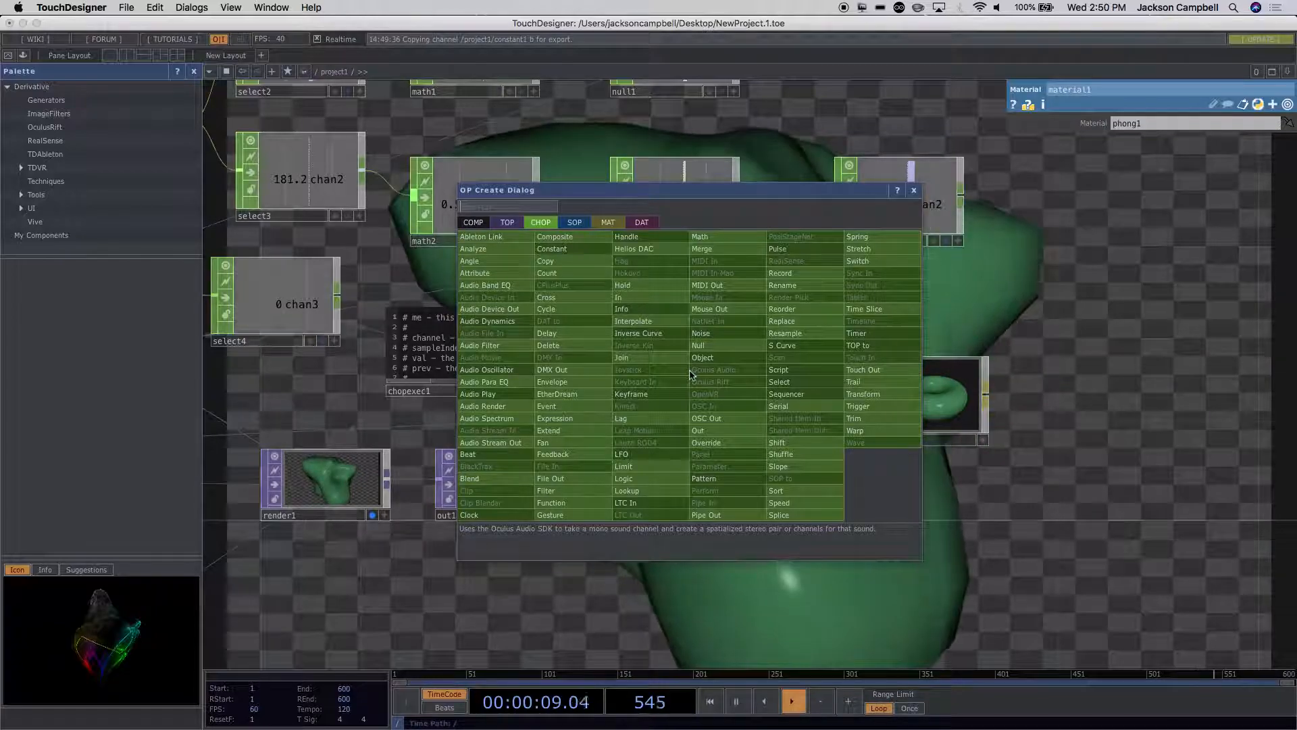
type("fil")
left_click(568, 492)
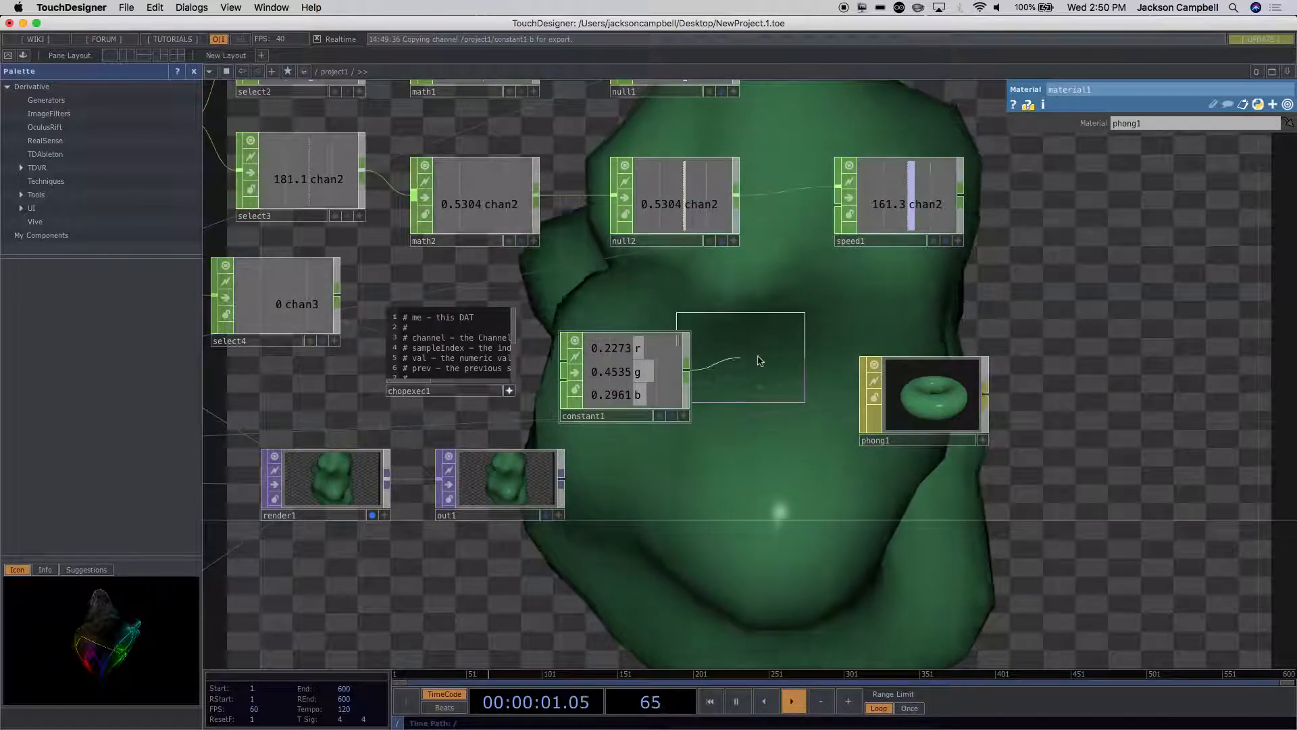
left_click(774, 358)
left_click_drag(933, 392, 1007, 392)
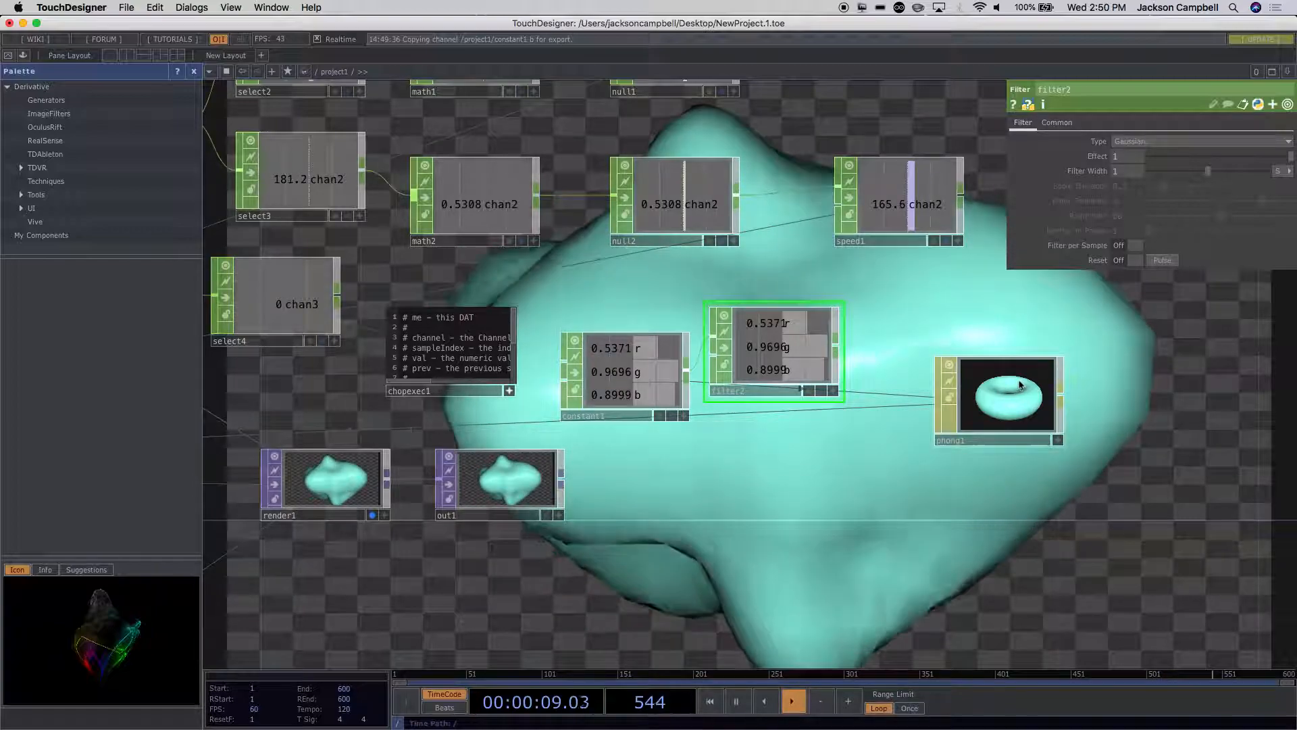
Step: Activate filter2's viewer and relink its r, g and b channels to phong1's diffr, diffg and diffb as Relative CHOP References
left_click(1006, 388)
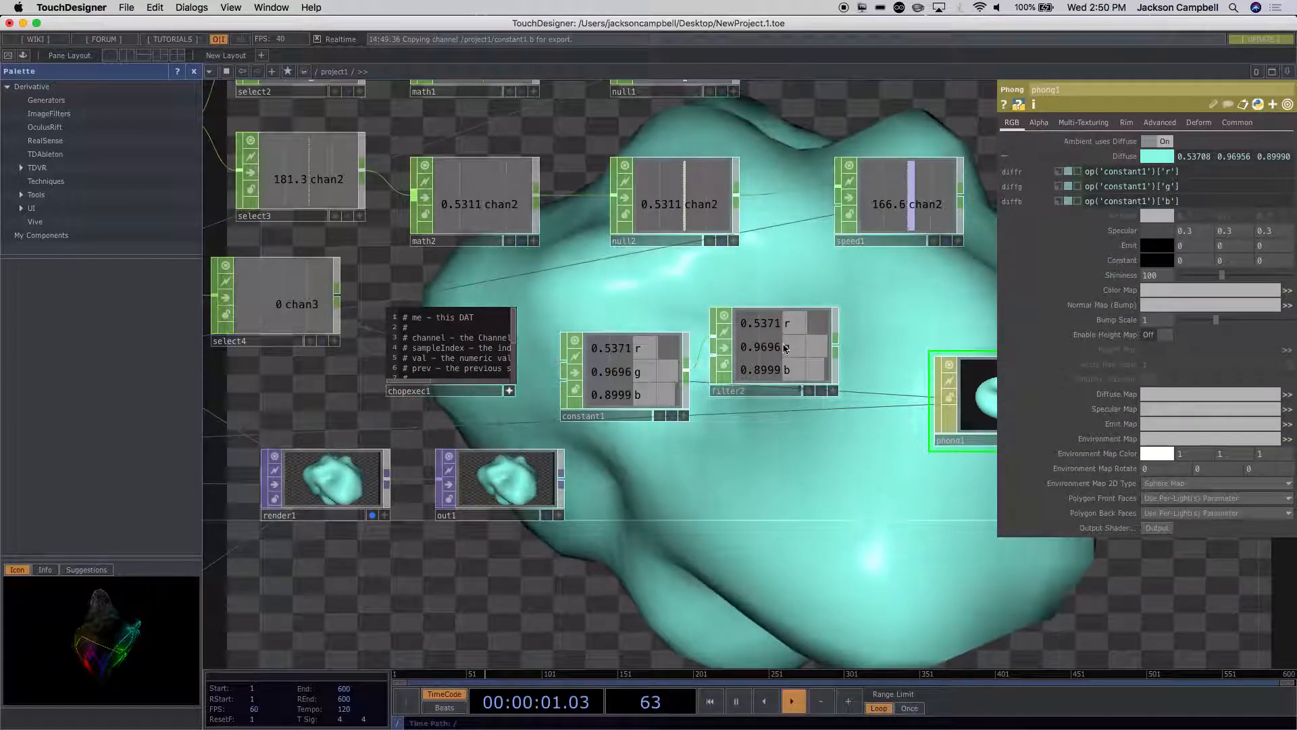
left_click(833, 391)
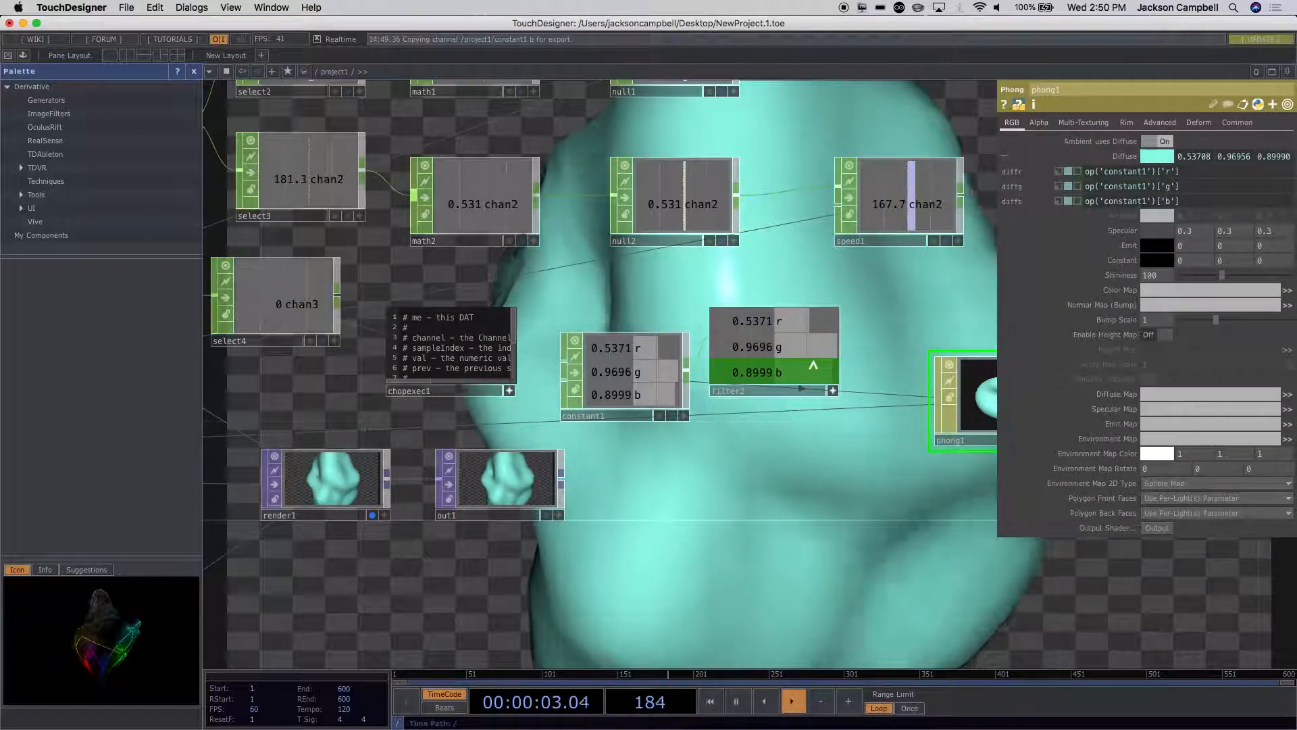
left_click_drag(804, 331, 1173, 174)
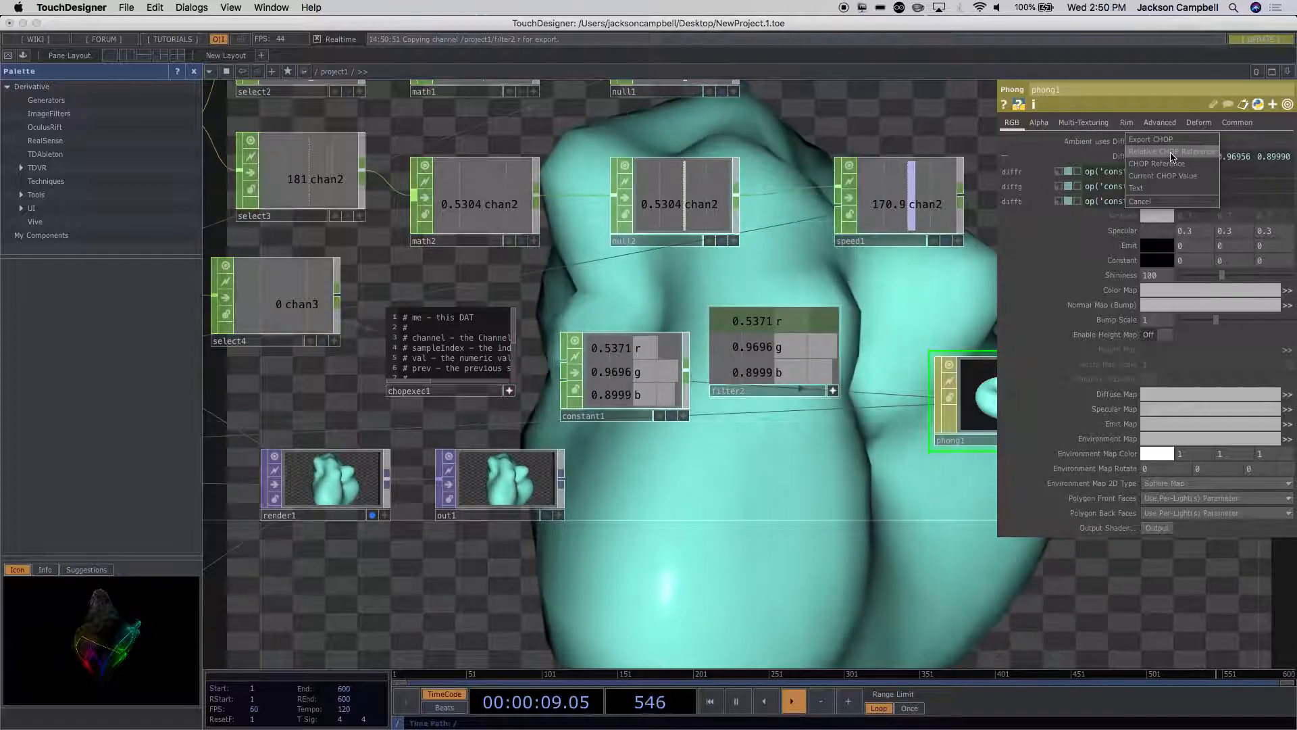
left_click(1172, 151)
left_click_drag(798, 354, 1169, 189)
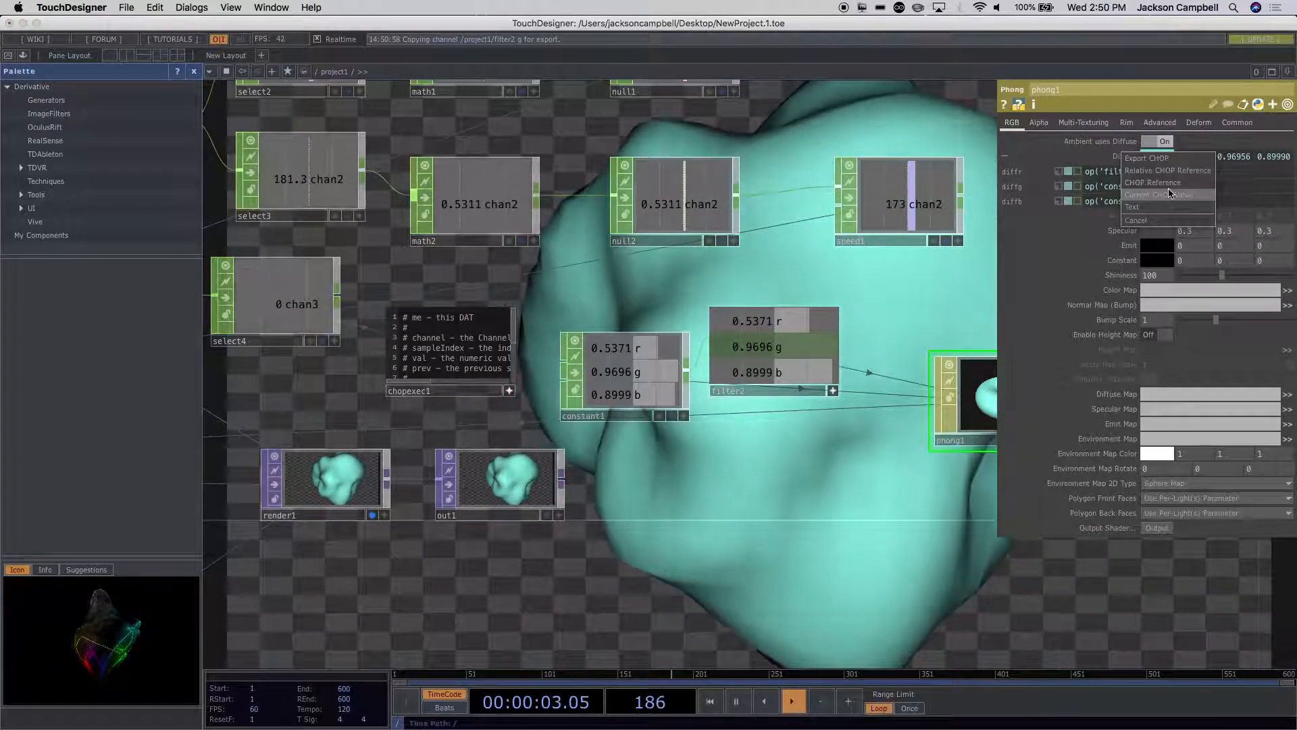
left_click(1173, 170)
left_click_drag(767, 372, 1174, 203)
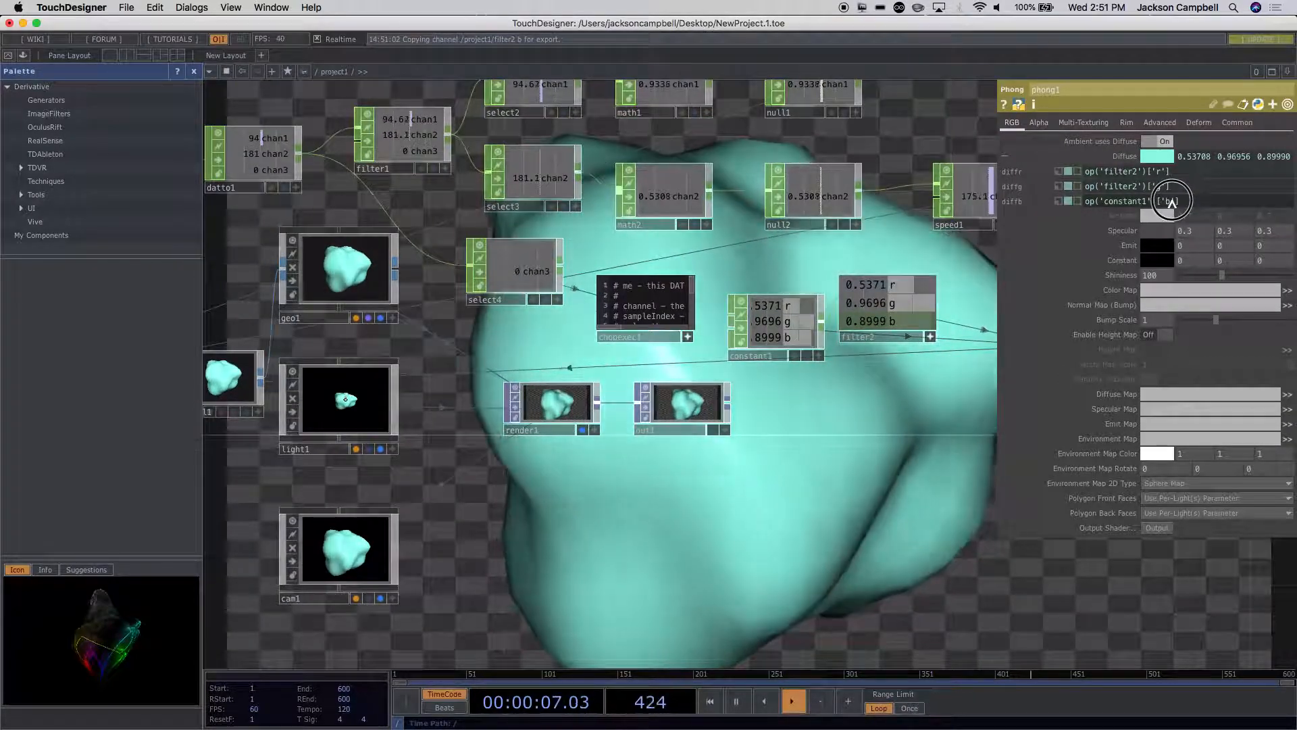
left_click(1170, 181)
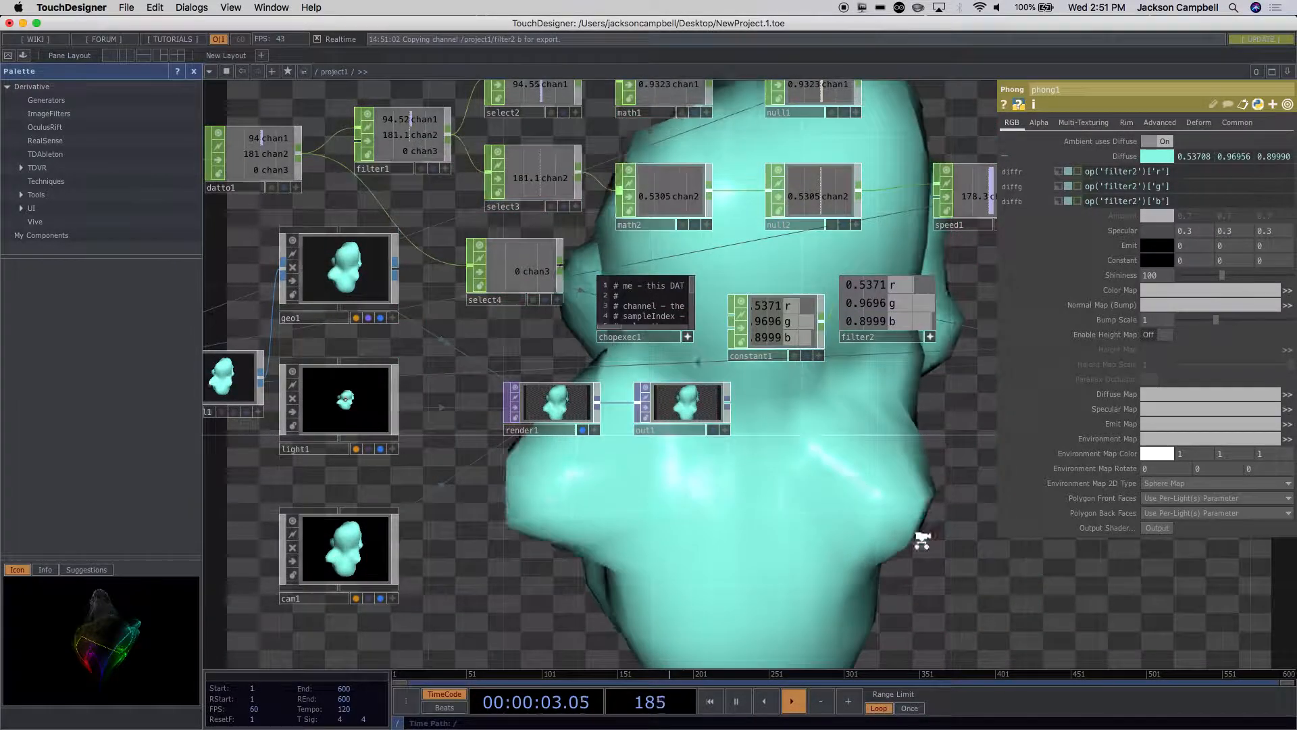
scroll(921, 538, "down", 2)
scroll(921, 538, "up", 5)
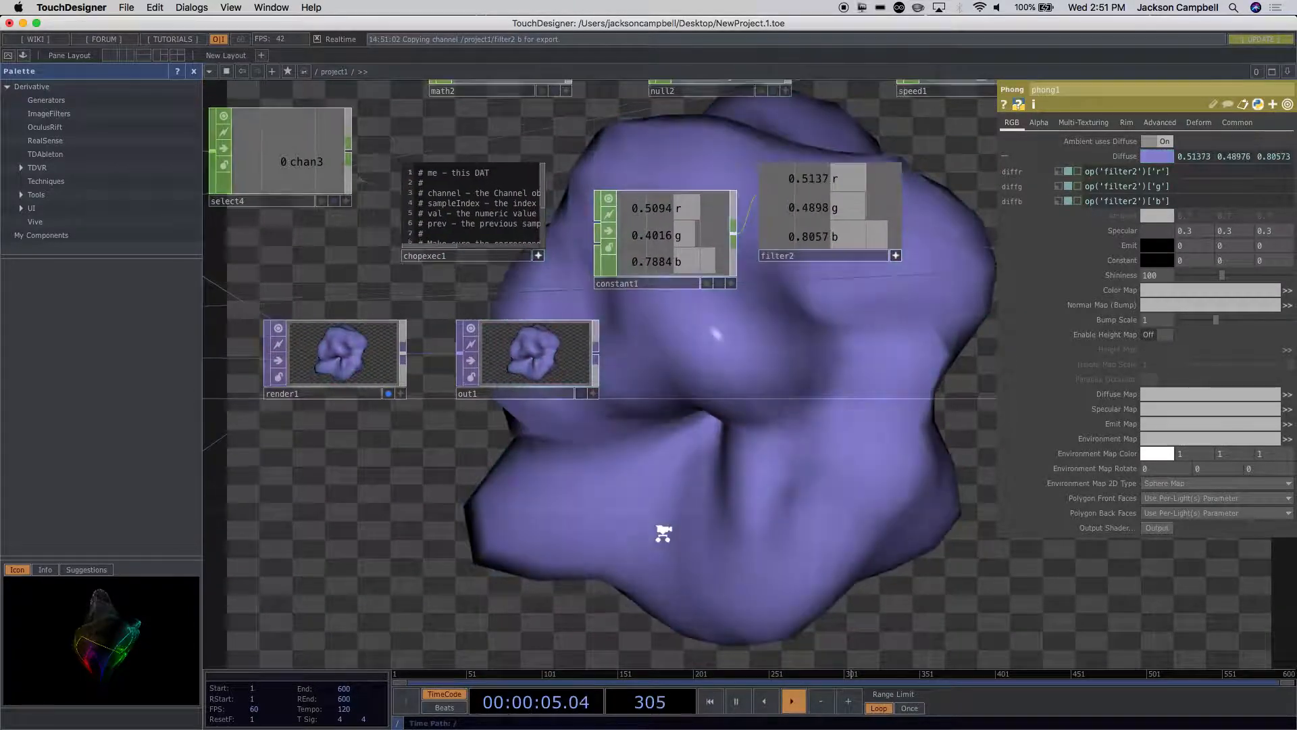
scroll(662, 534, "down", 3)
left_click_drag(741, 522, 579, 523)
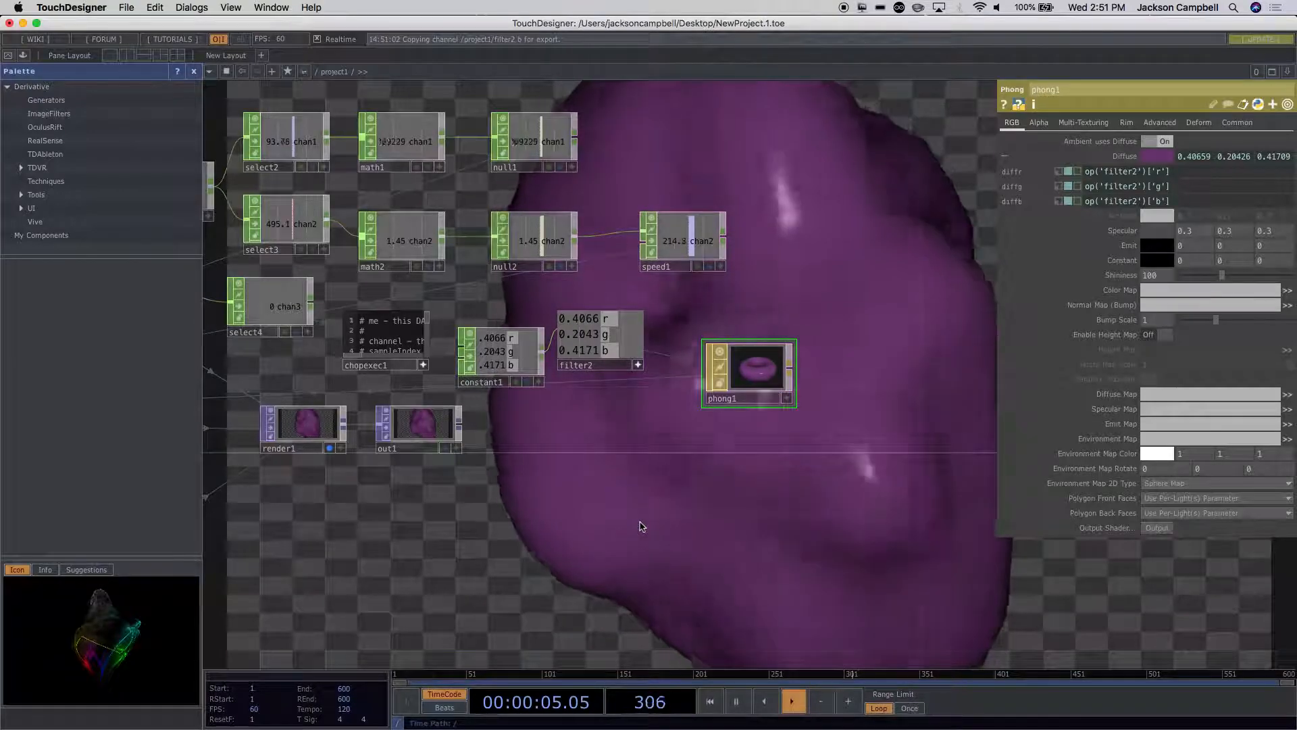
Step: Switch to the Tinkercad circuit in Chrome and examine the Arduino and breadboard wiring
mouse_move(506, 727)
left_click(445, 724)
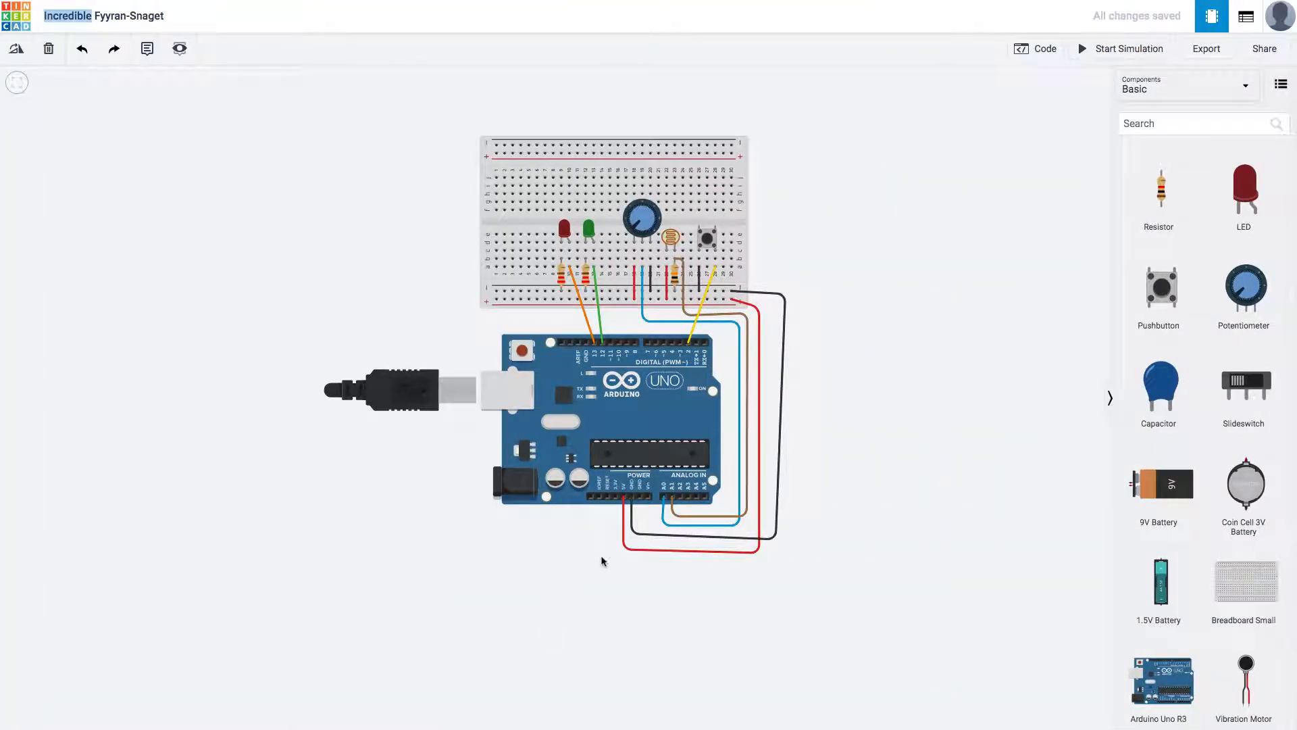
scroll(778, 508, "down", 5)
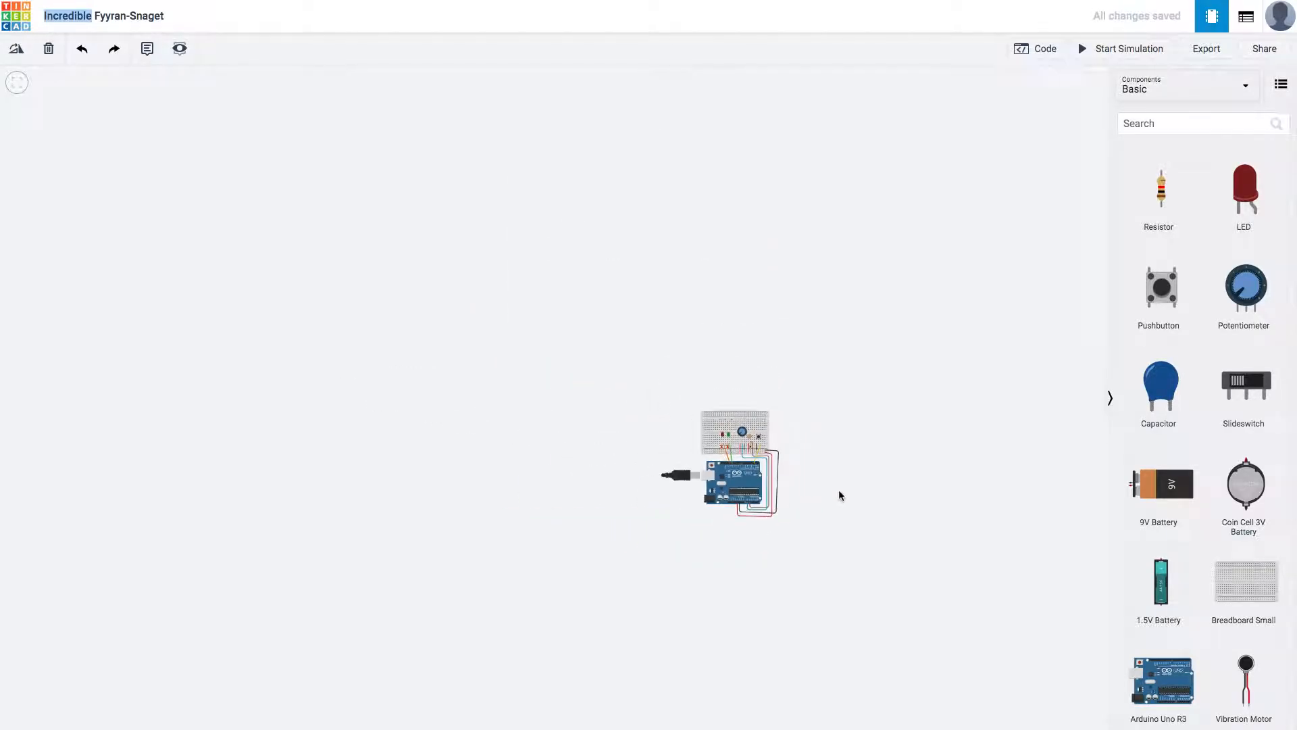
scroll(843, 494, "up", 5)
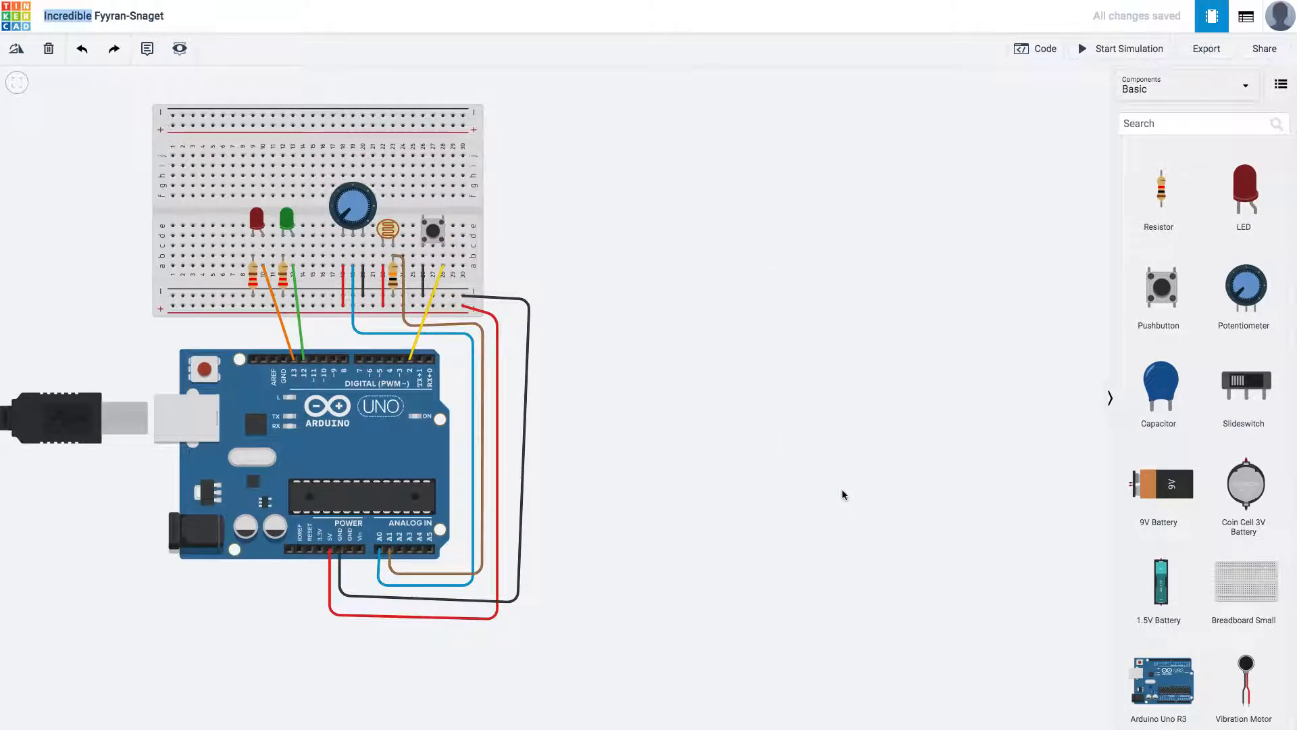
scroll(843, 494, "down", 3)
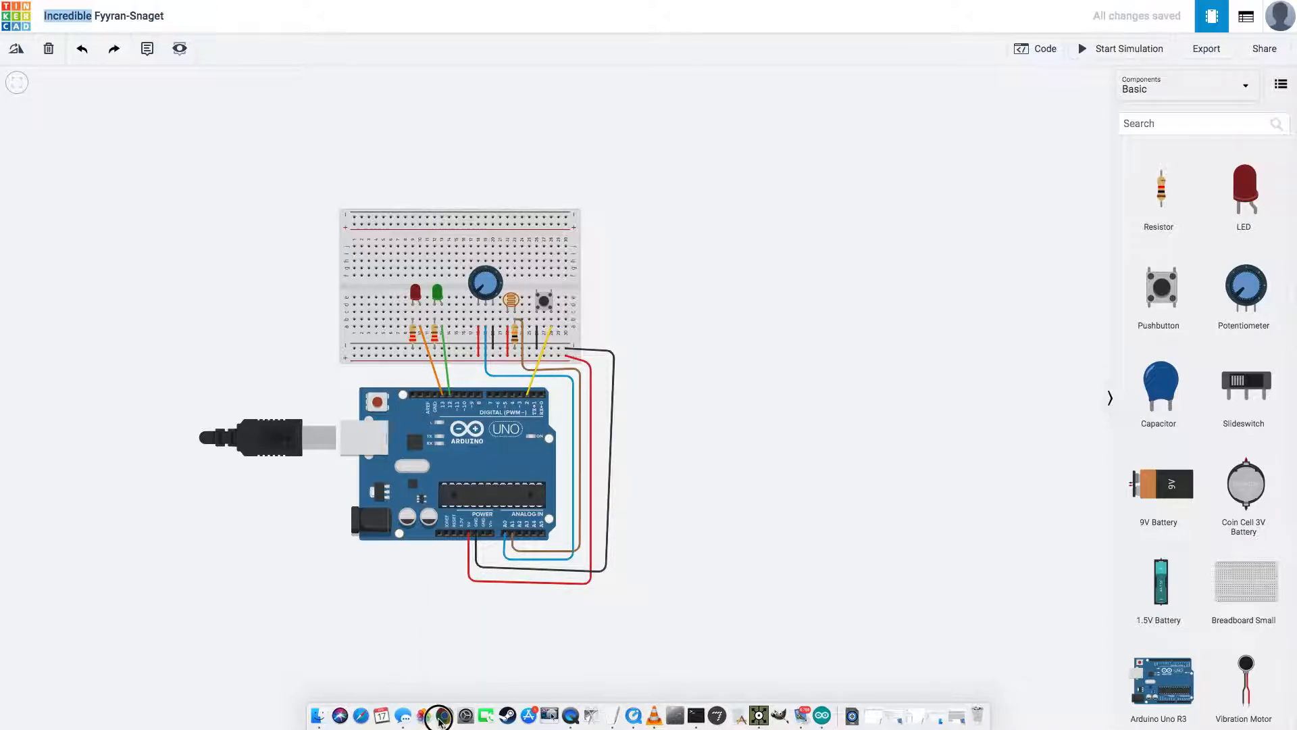
Step: Take Chrome out of full screen and minimize both the Chrome and TouchDesigner windows
mouse_move(783, 4)
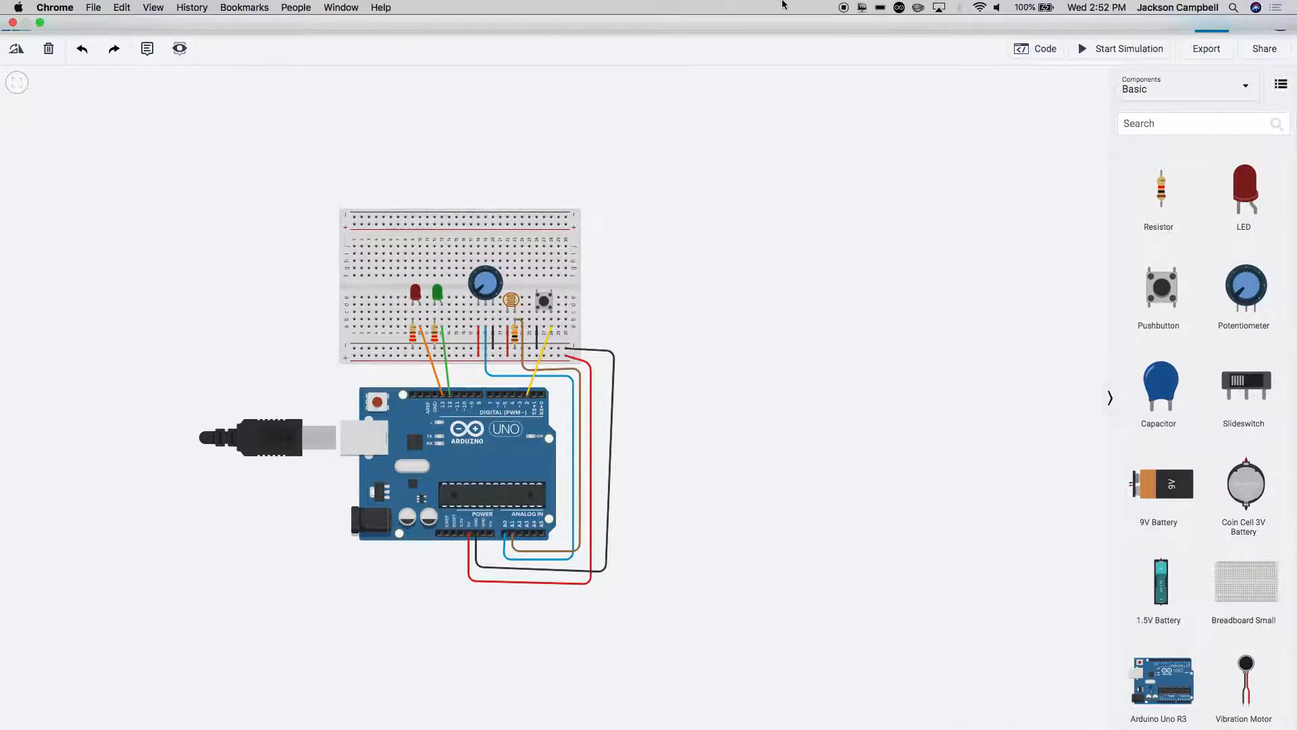
left_click(41, 28)
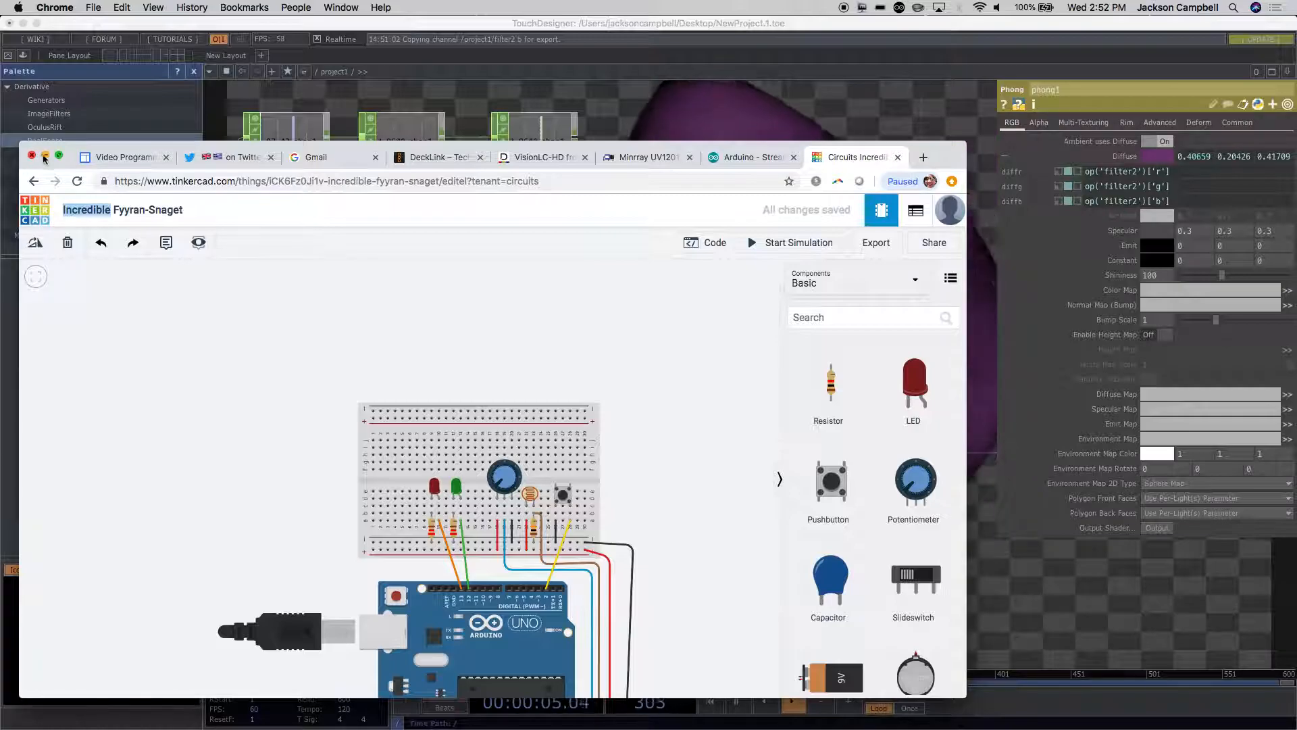
left_click(45, 158)
left_click(23, 23)
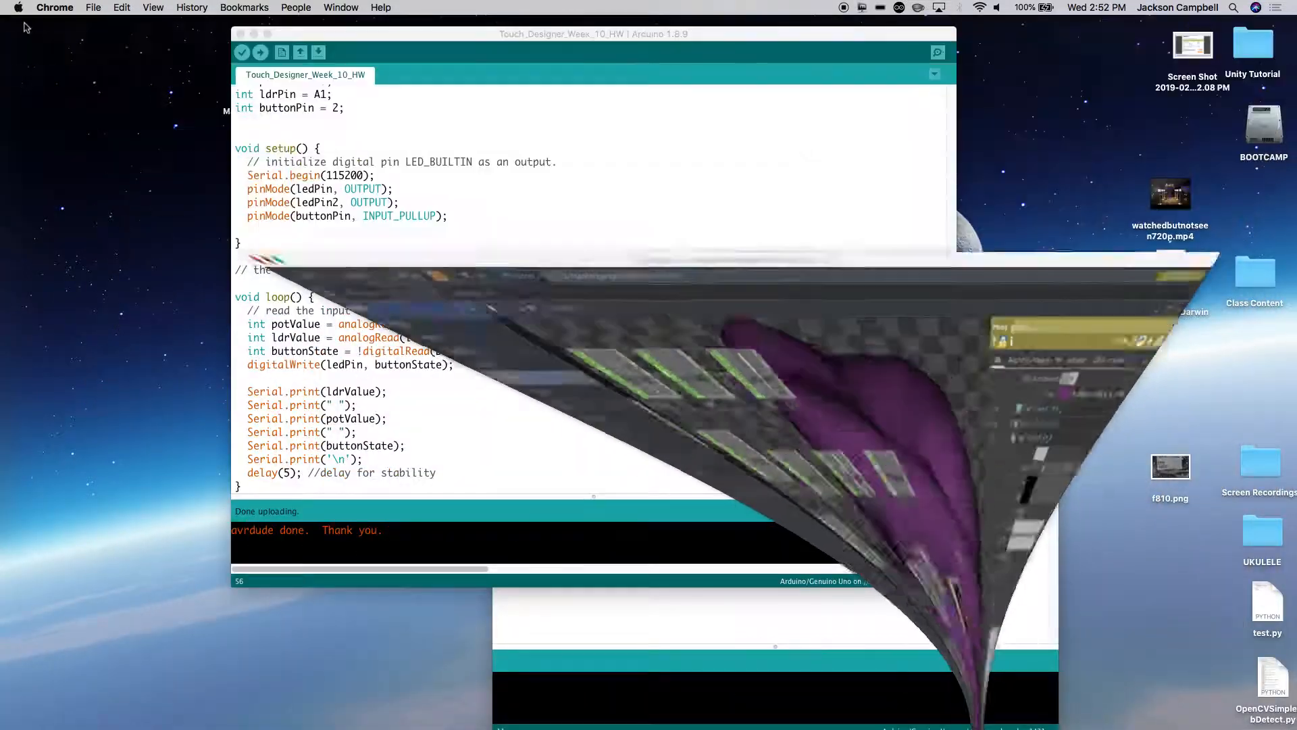
Step: Restore the Chrome window, move it up, open a new tab, and bring up the TouchDesigner course site
mouse_move(339, 716)
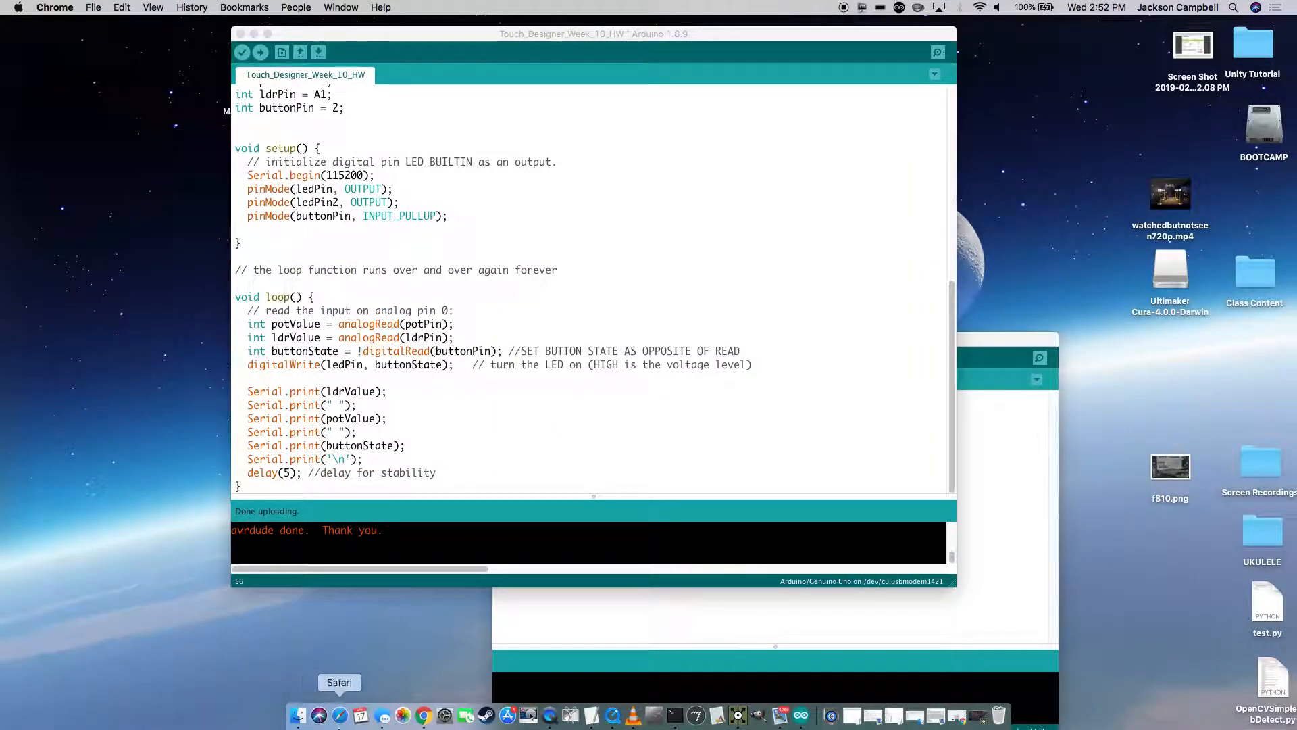
left_click(425, 716)
left_click_drag(327, 148, 386, 22)
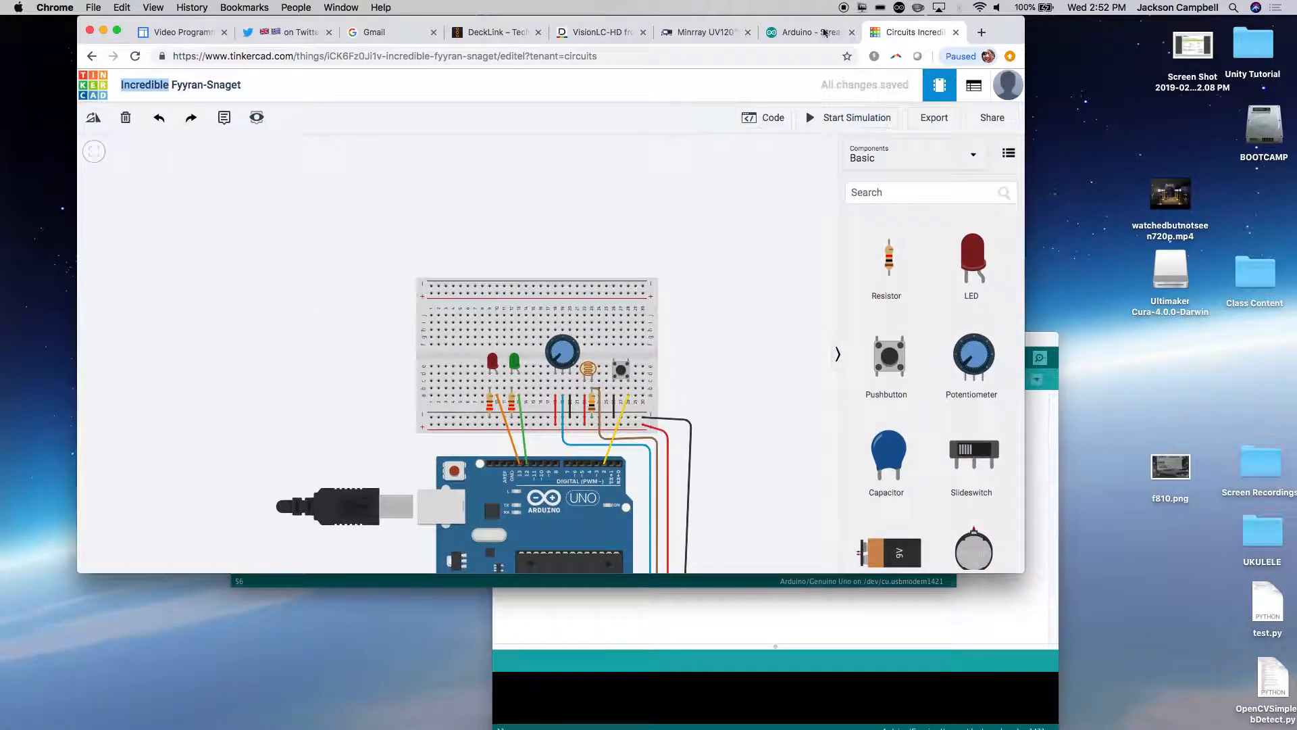
left_click(980, 33)
left_click(177, 32)
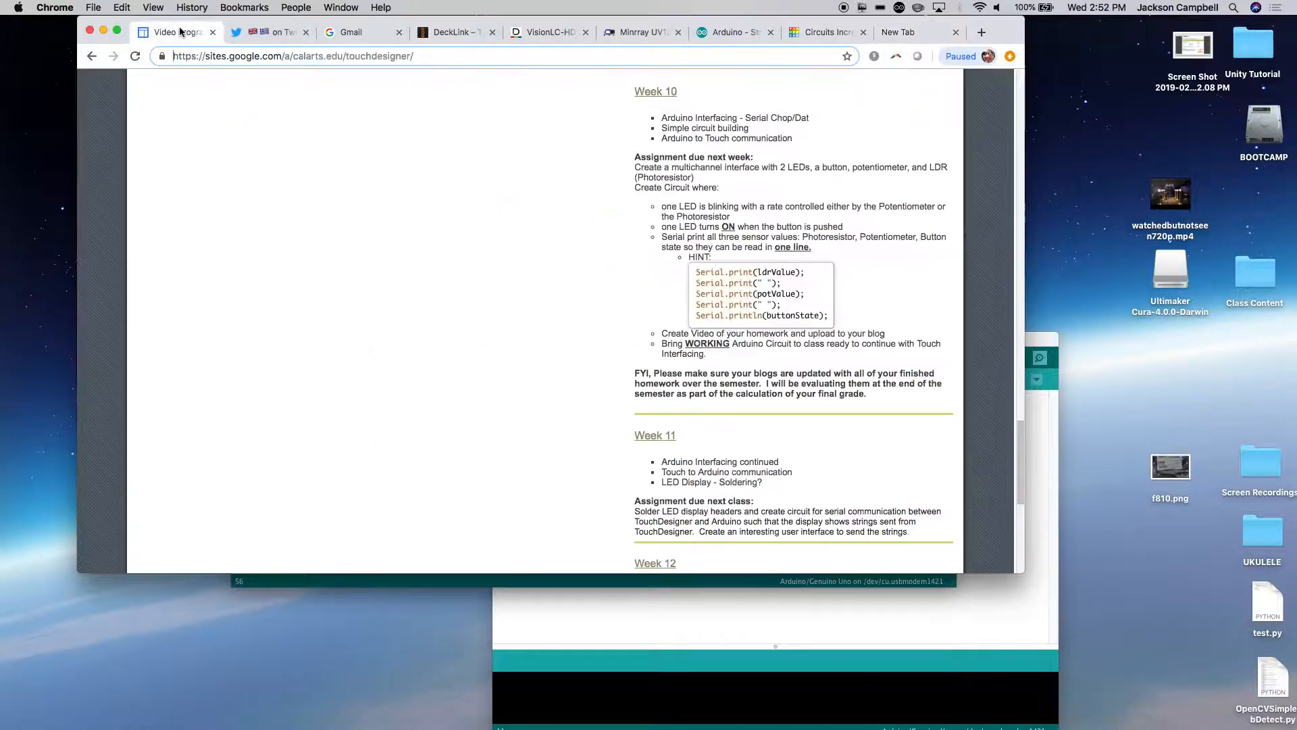
Step: Review the course site's Week 11 to Week 14 schedule, highlighting the Week 12 user's choice topic
scroll(526, 348, "down", 5)
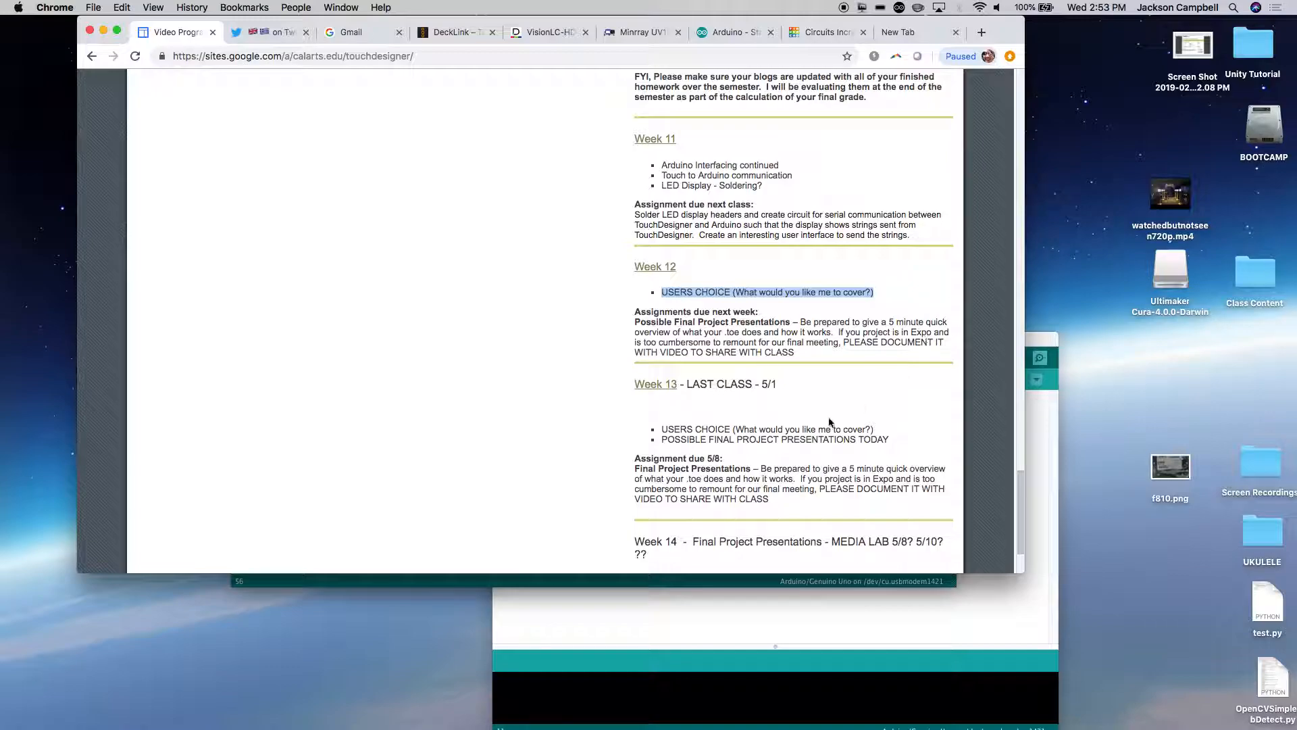
scroll(828, 417, "down", 3)
left_click(785, 267)
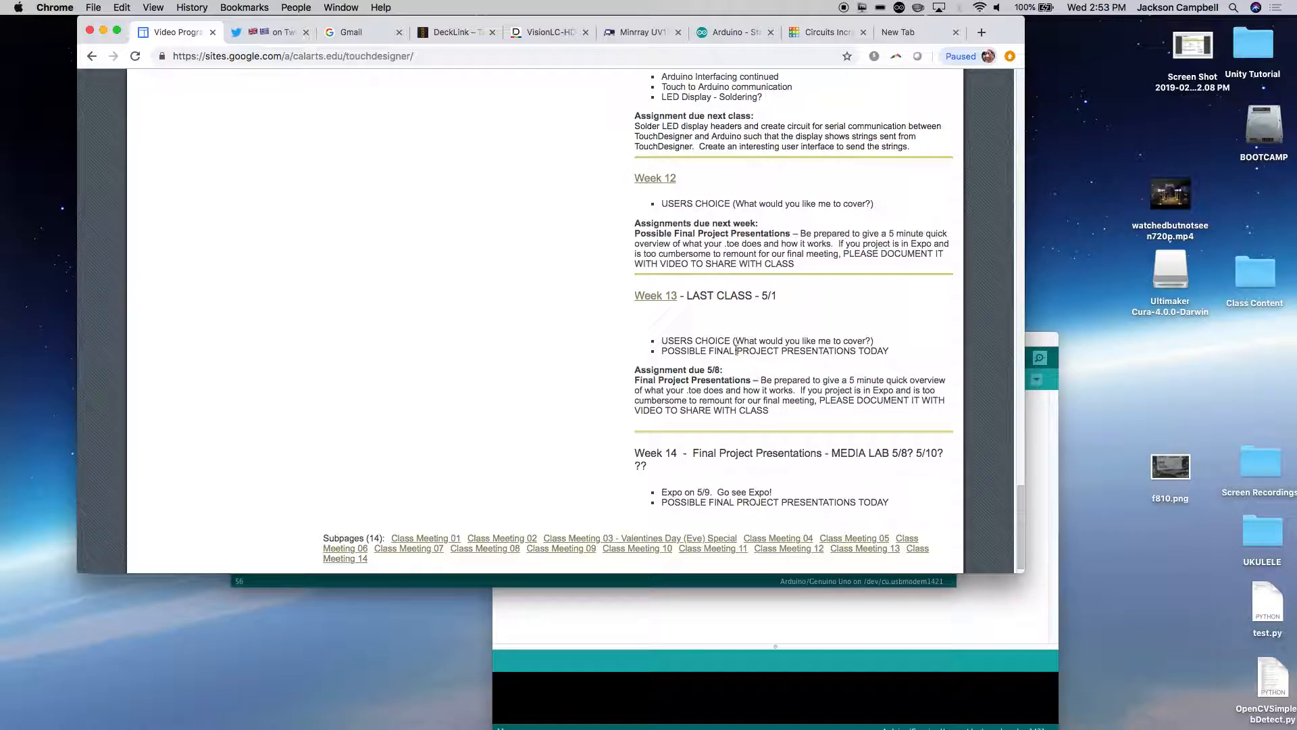
left_click_drag(662, 341, 680, 341)
left_click_drag(669, 202, 678, 223)
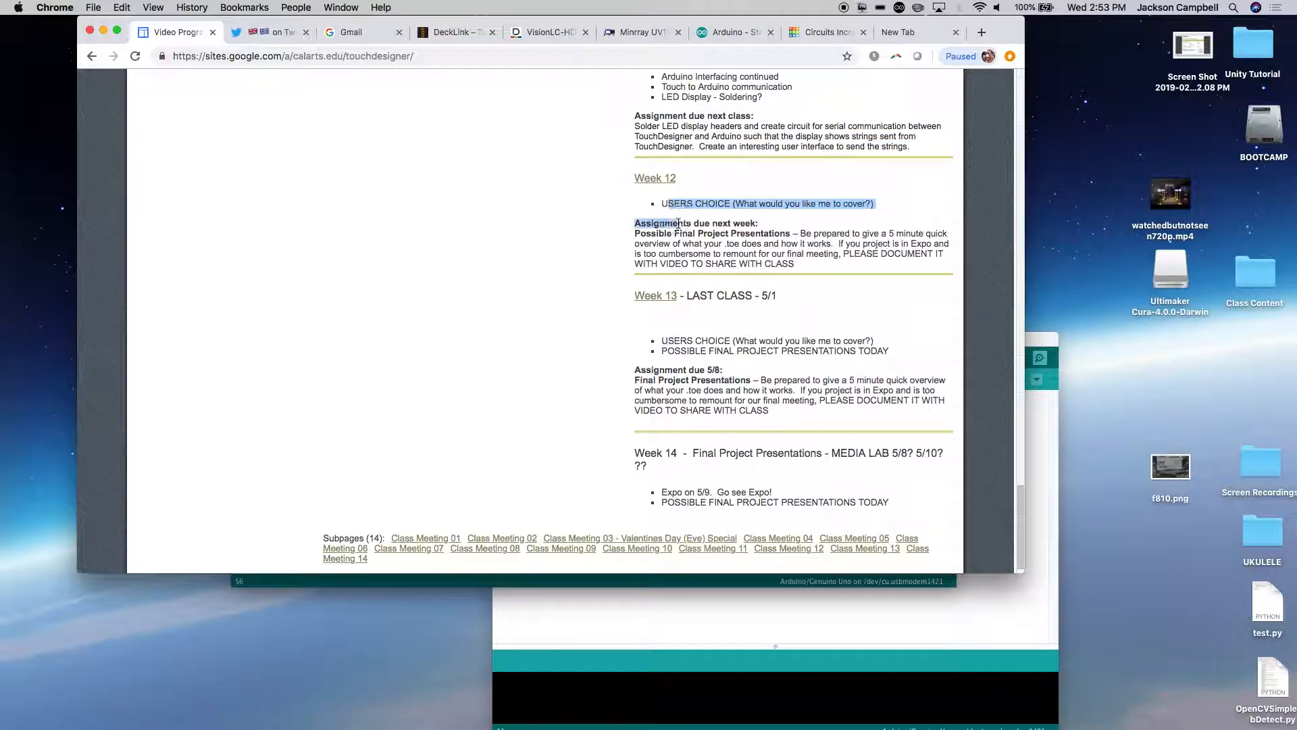
left_click(701, 339)
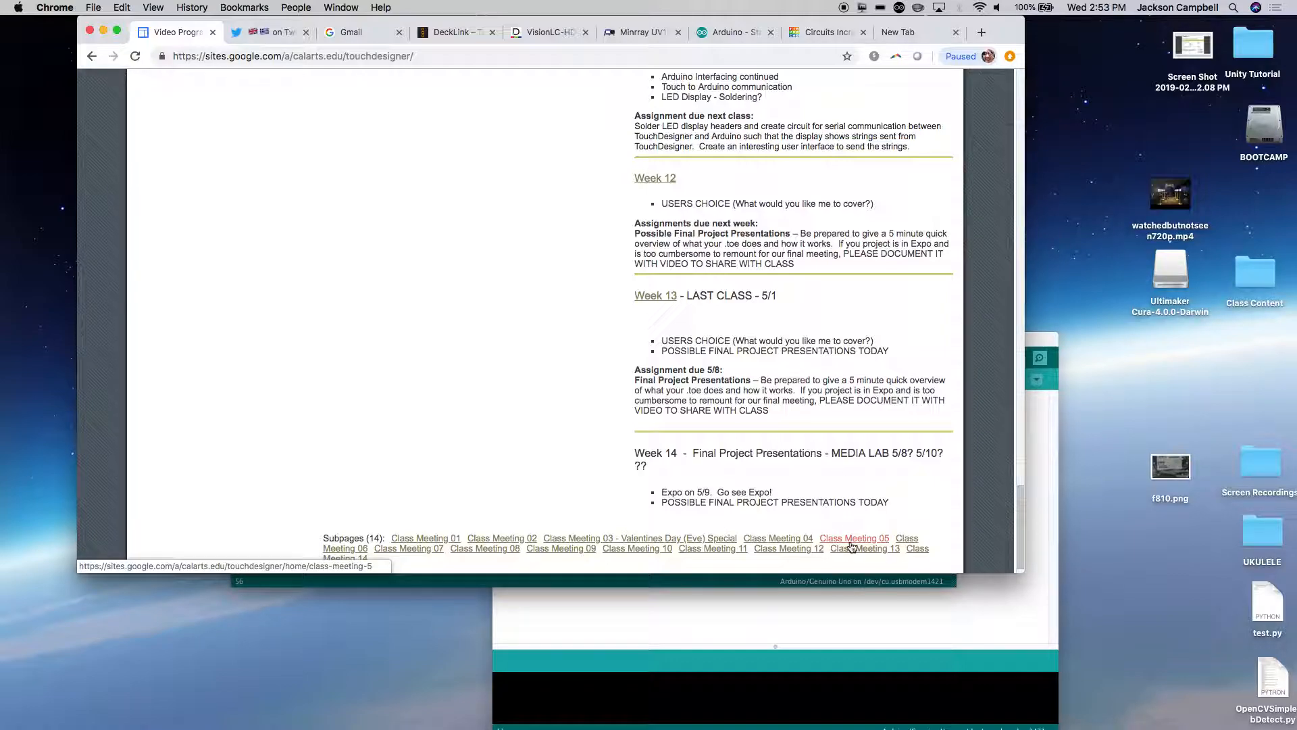
Step: Switch to Calendar and look up May 8 in the 2019 year view
mouse_move(844, 727)
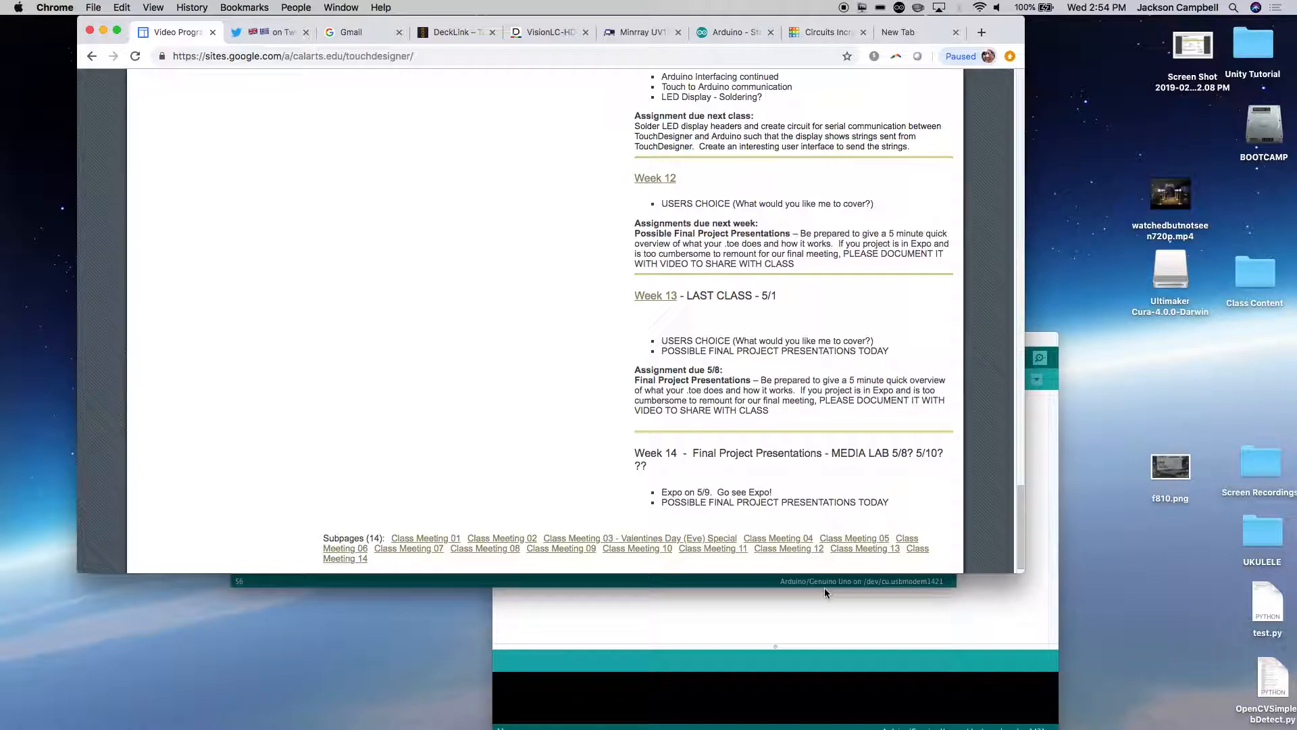
mouse_move(476, 726)
left_click(372, 714)
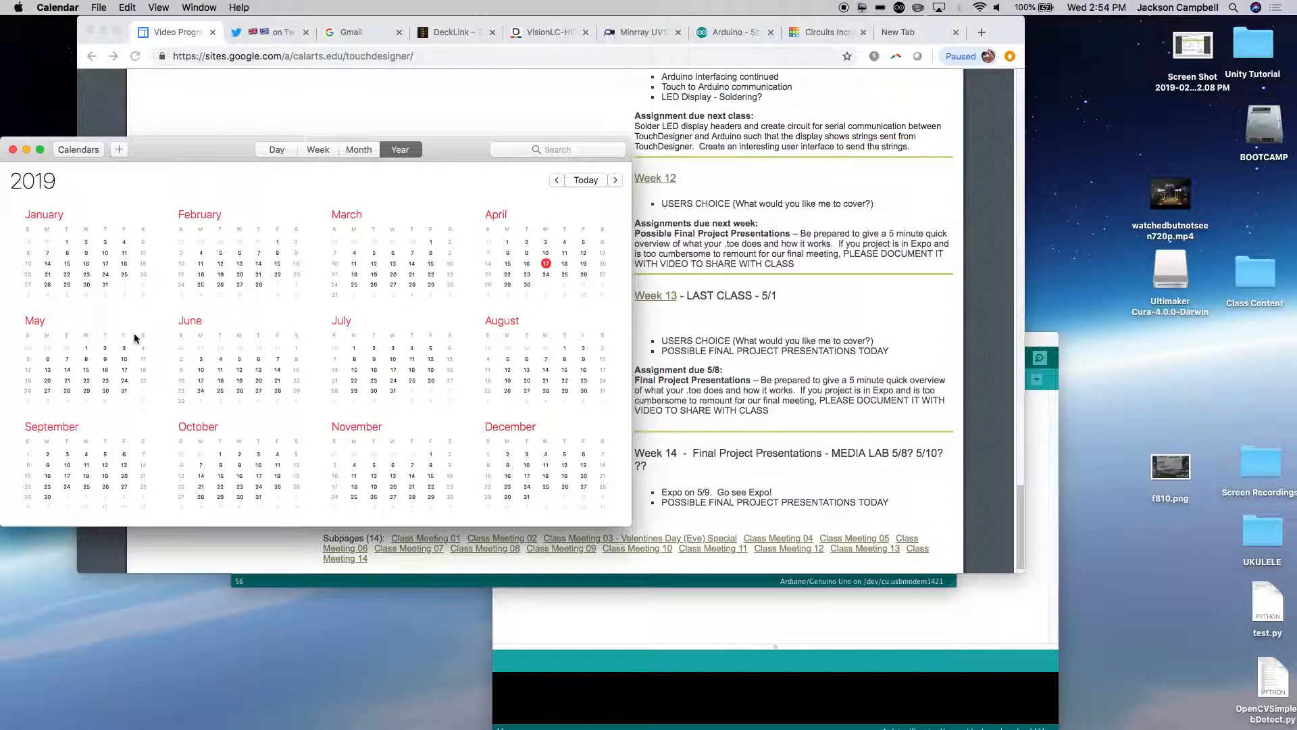
left_click(87, 359)
Step: Return to the course site in Chrome and look back through the Week 10 and Week 9 entries
left_click(836, 392)
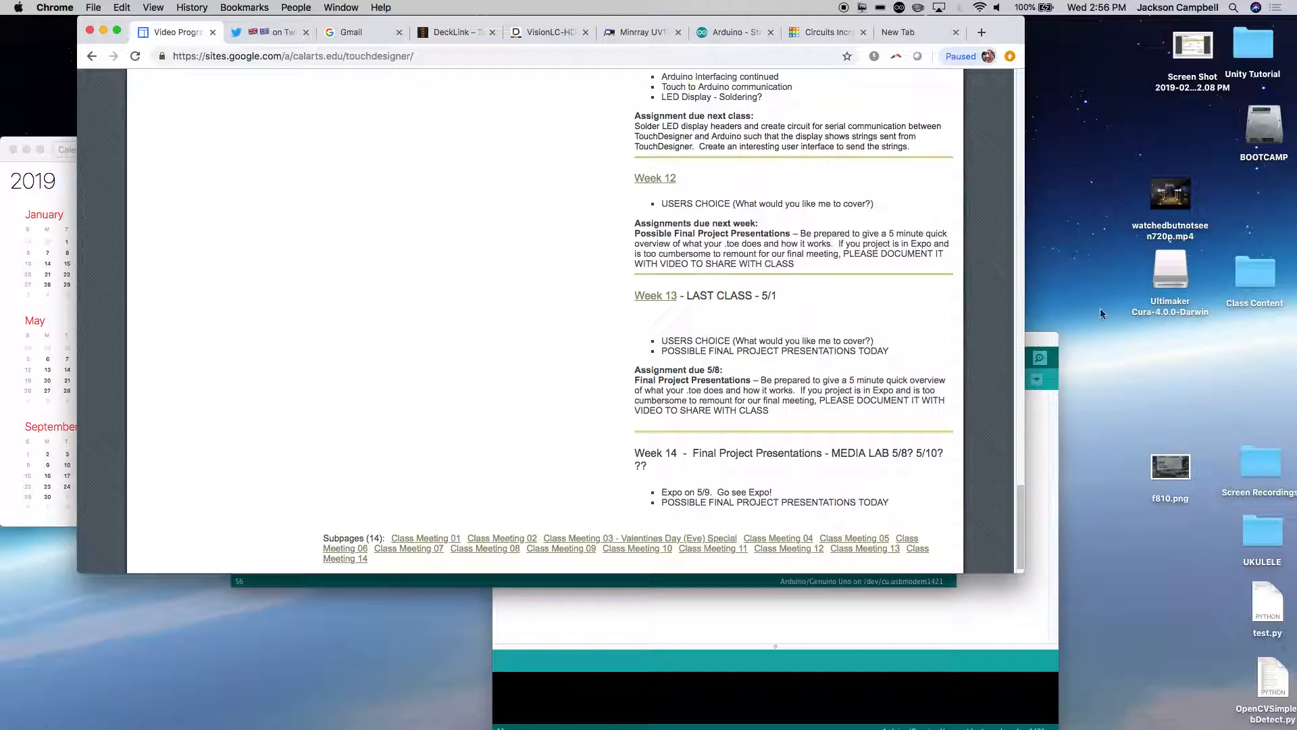
scroll(975, 256, "up", 5)
scroll(974, 256, "up", 10)
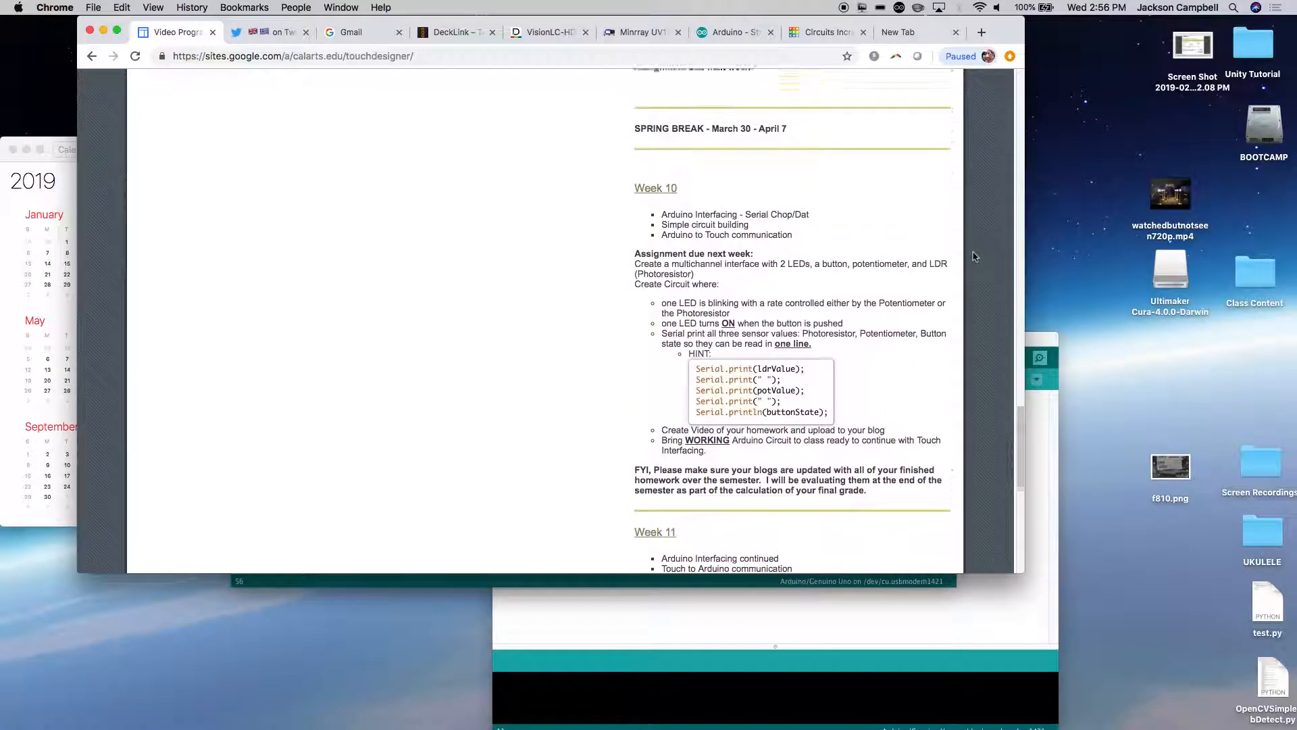
scroll(974, 256, "up", 8)
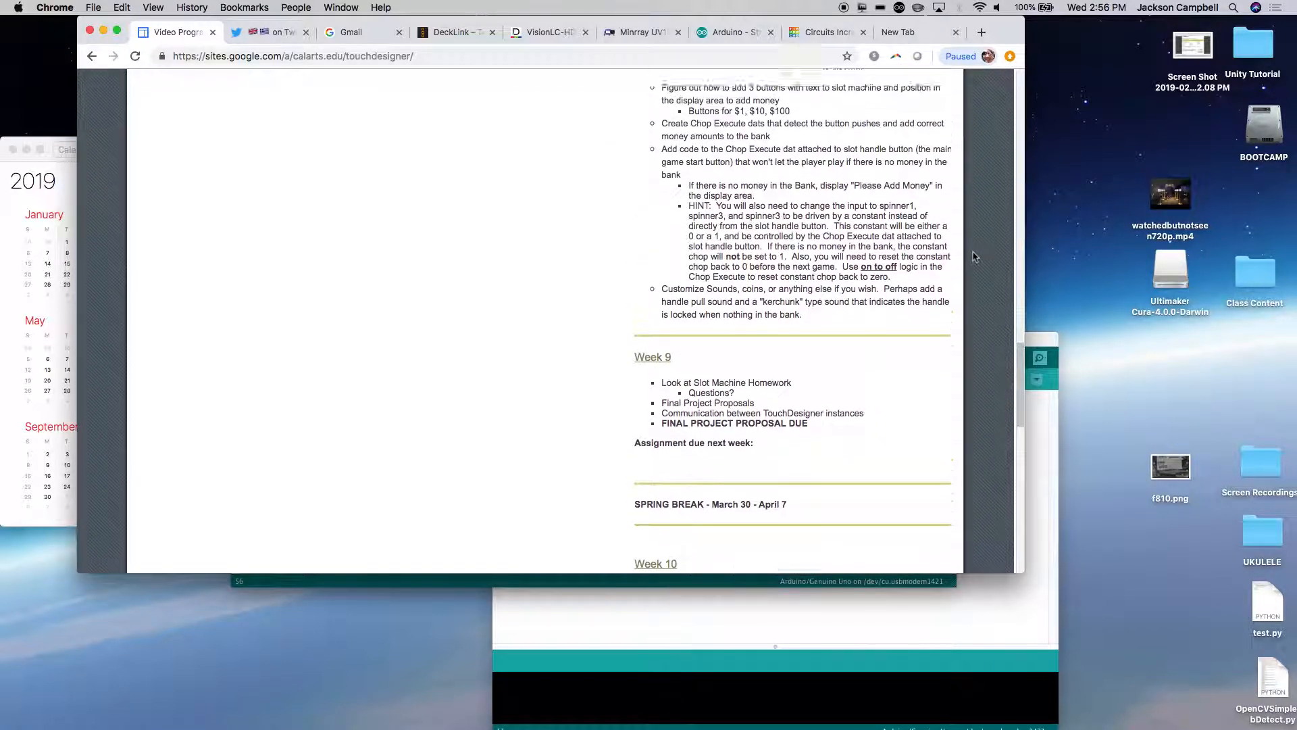